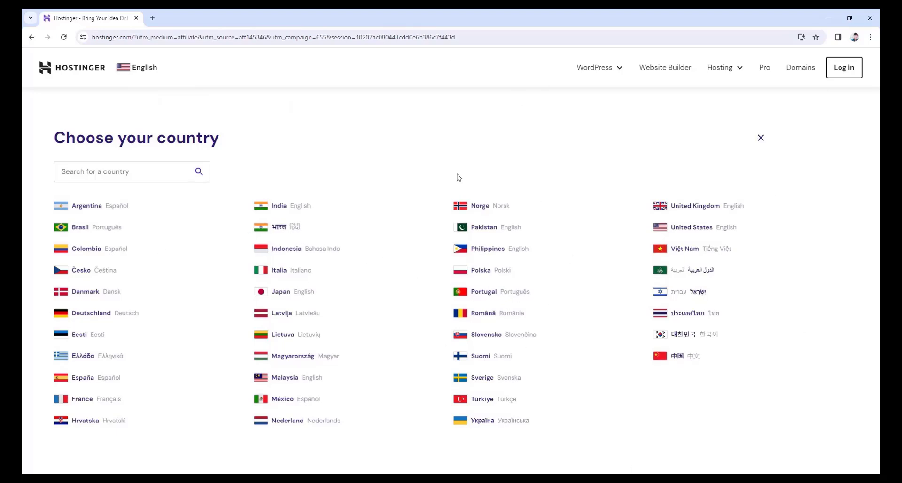
Close the country selection overlay and scroll down to Hostinger's plan comparison.
click(759, 139)
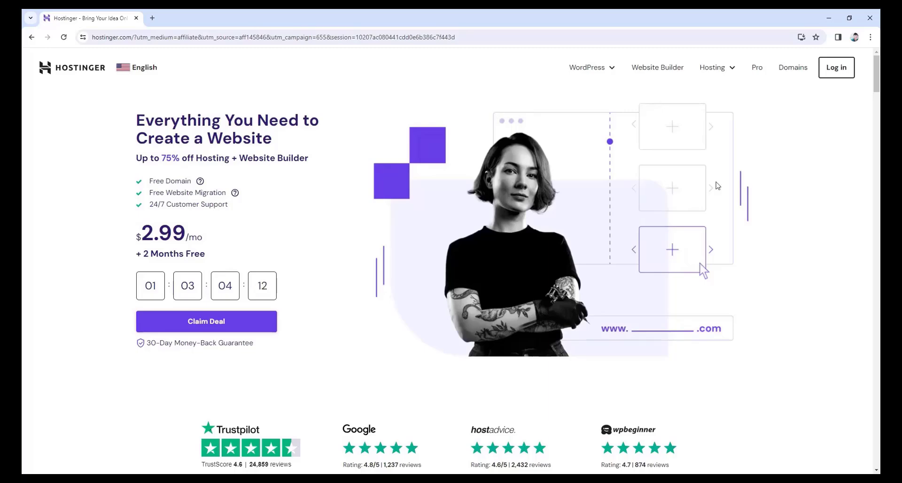
scroll(611, 212, down, 5)
scroll(539, 221, down, 4)
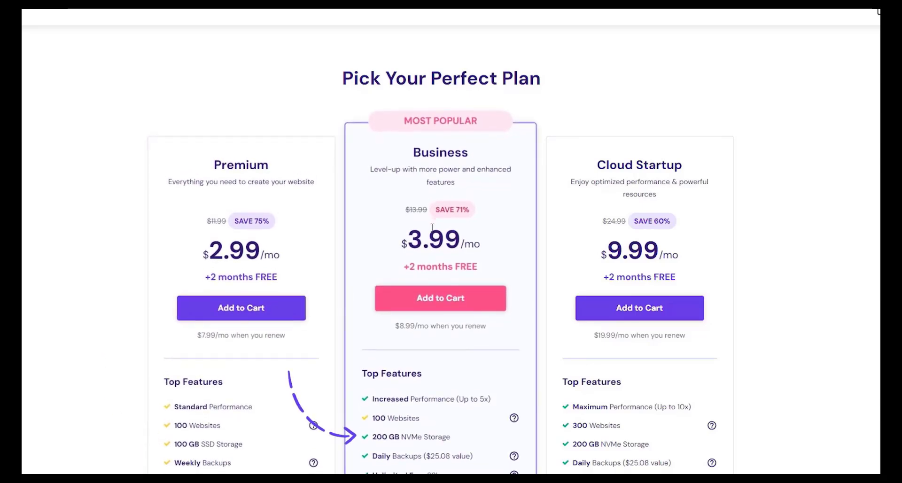
scroll(547, 304, down, 2)
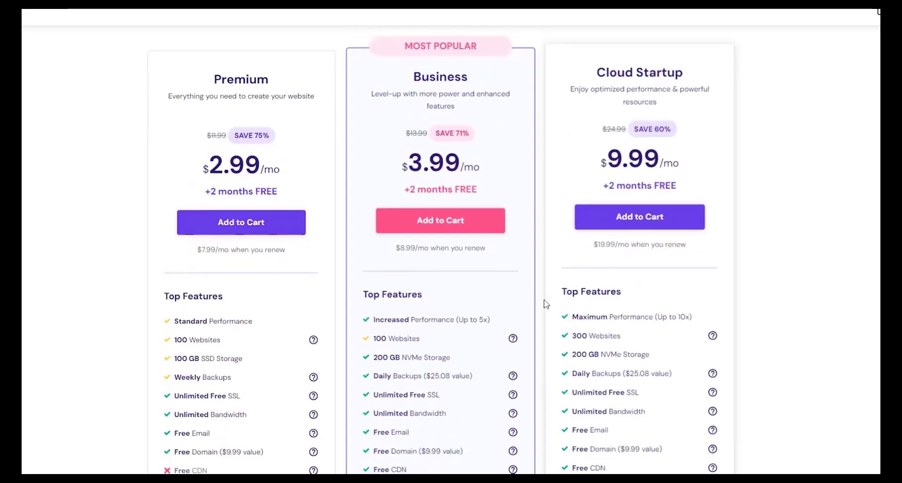
scroll(547, 304, down, 2)
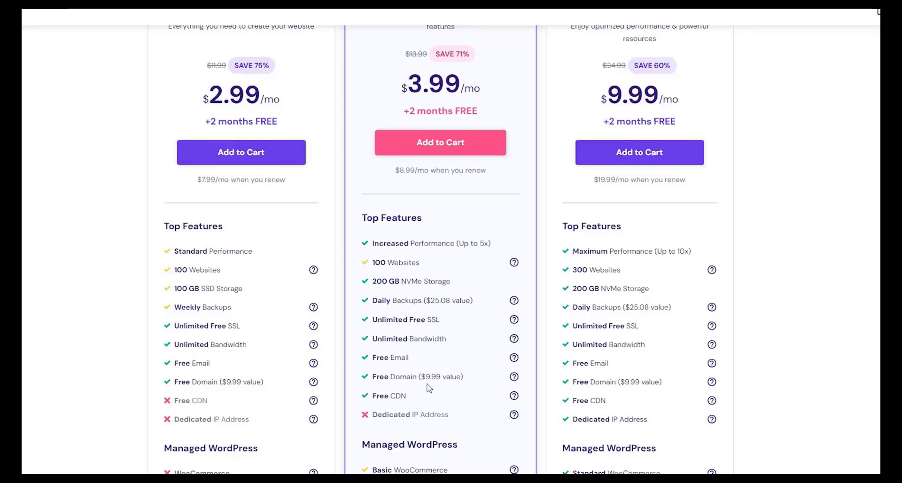
scroll(429, 387, down, 3)
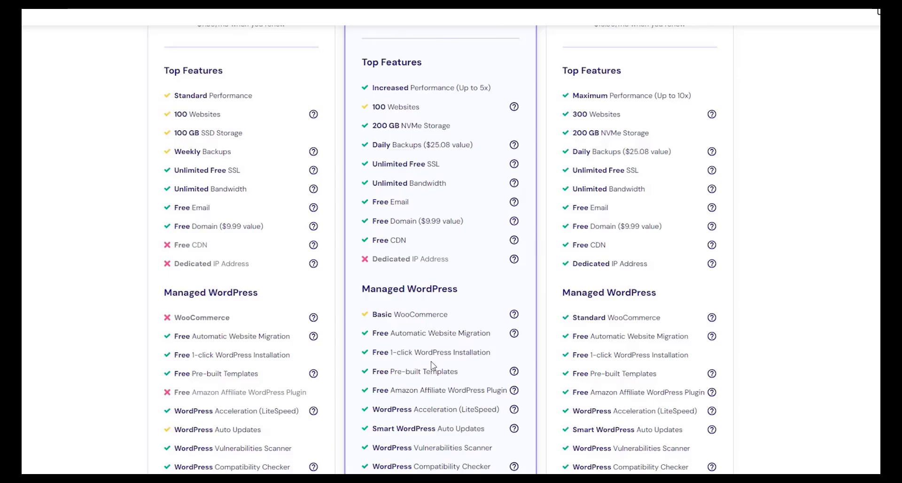
scroll(431, 366, down, 14)
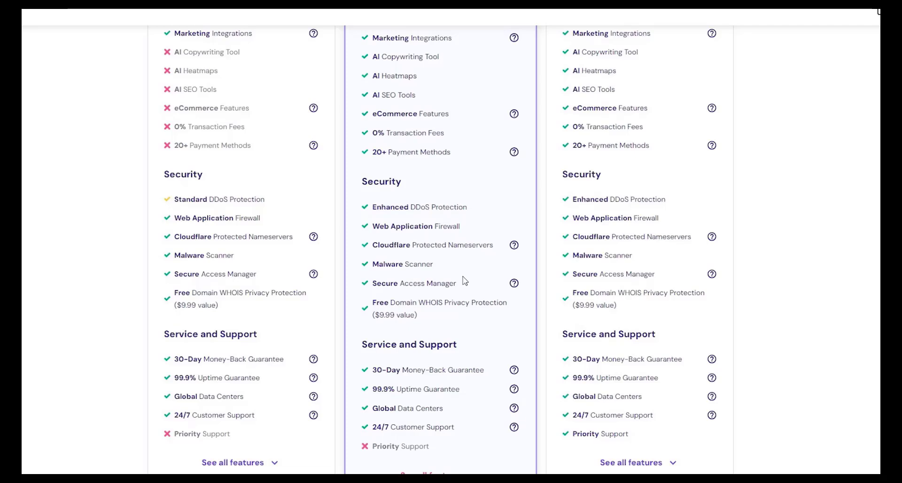
scroll(464, 280, up, 20)
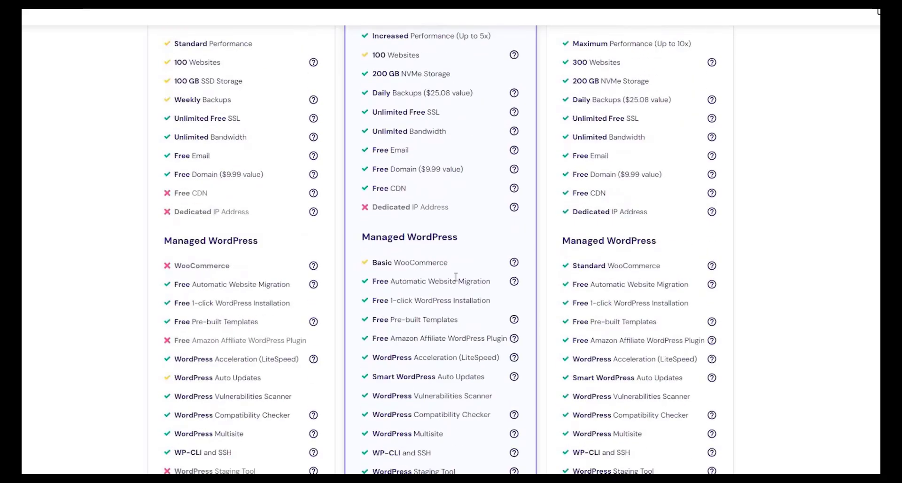
scroll(442, 286, down, 3)
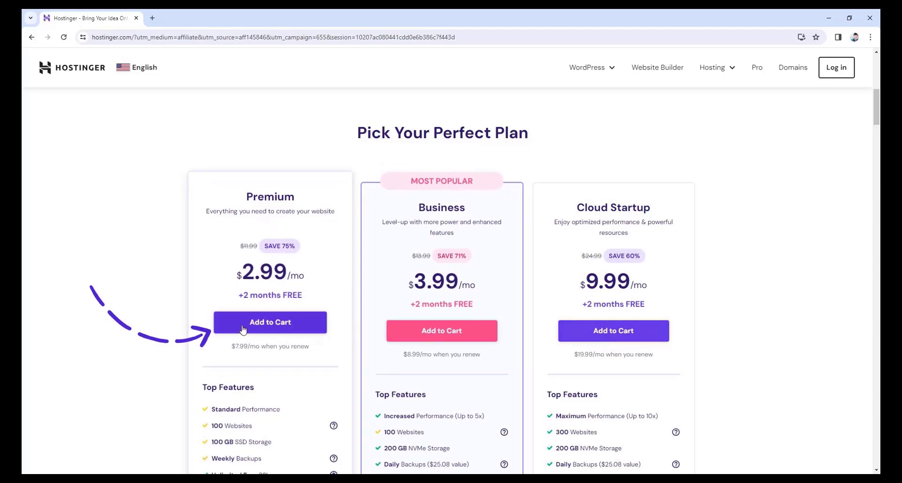
Add the Premium plan to the cart and scroll down to the checkout payment form.
click(264, 325)
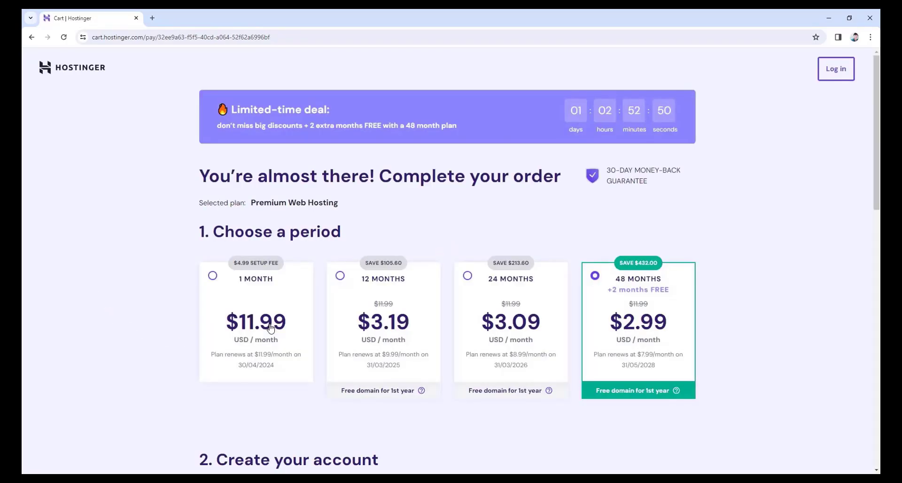
scroll(271, 328, down, 3)
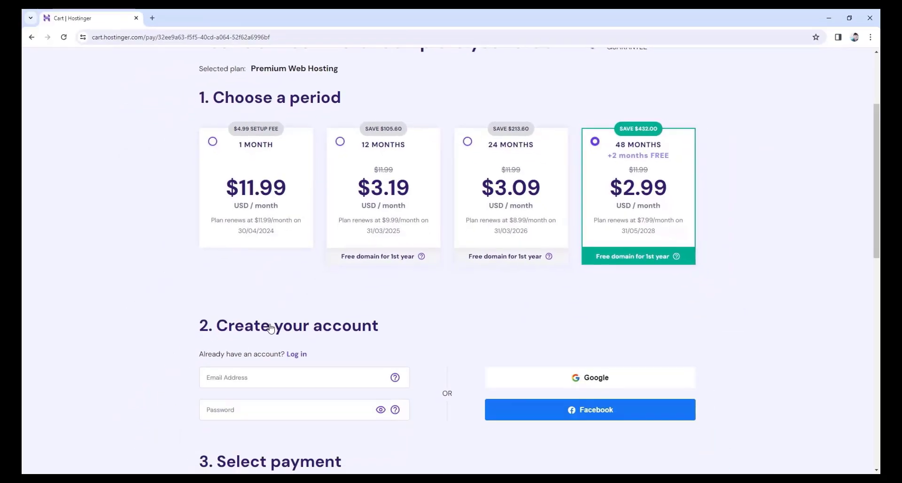
scroll(271, 327, down, 10)
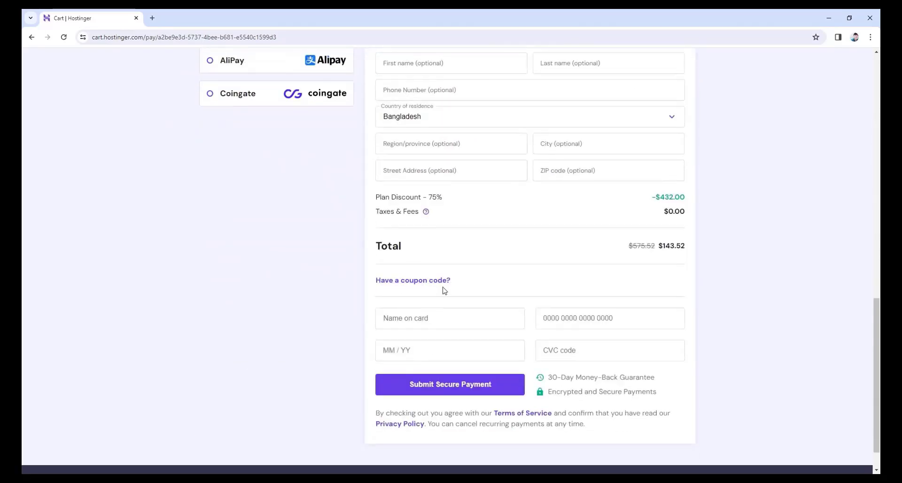
Apply coupon code JFD10 to the order, lowering the total to $129.17.
click(421, 284)
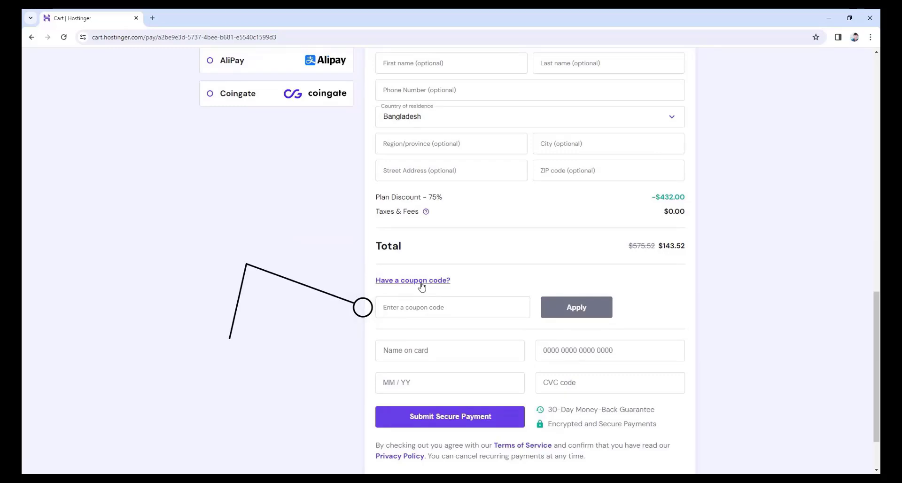
click(419, 303)
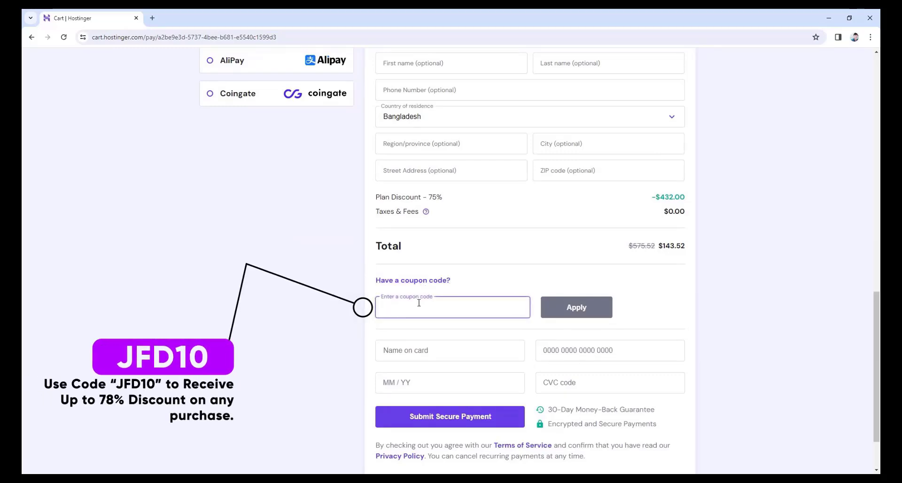
text(JFD10)
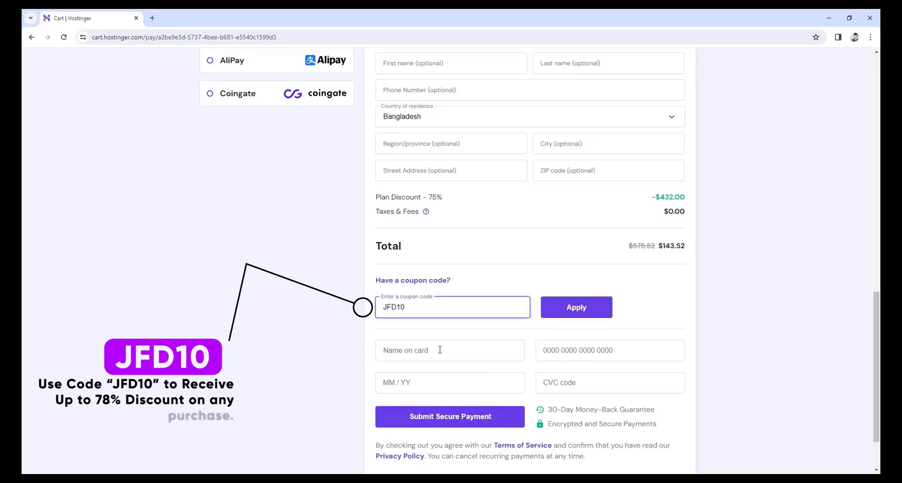
click(579, 310)
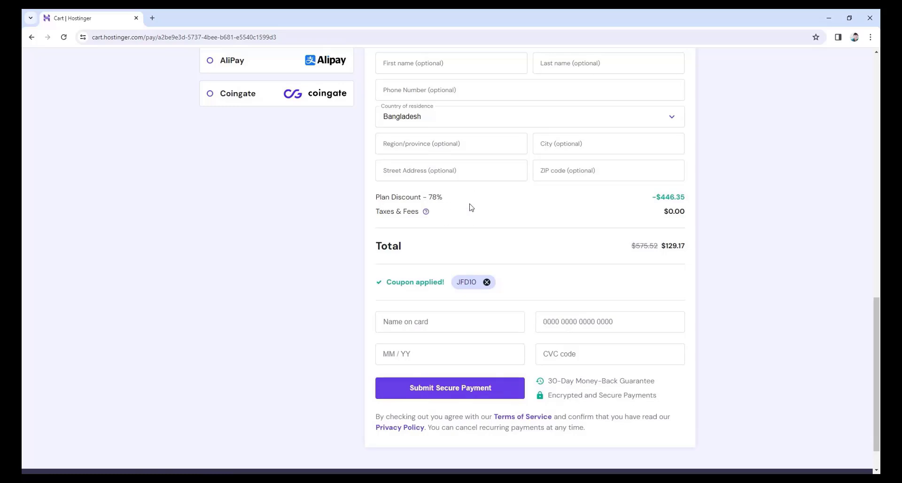
Switch the billing period to 12 months and check the $34.45 total.
scroll(470, 206, up, 10)
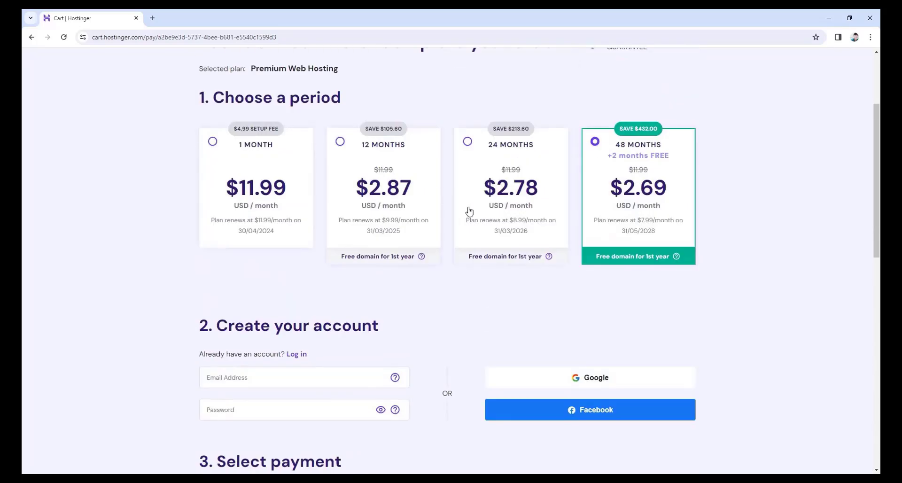
click(341, 142)
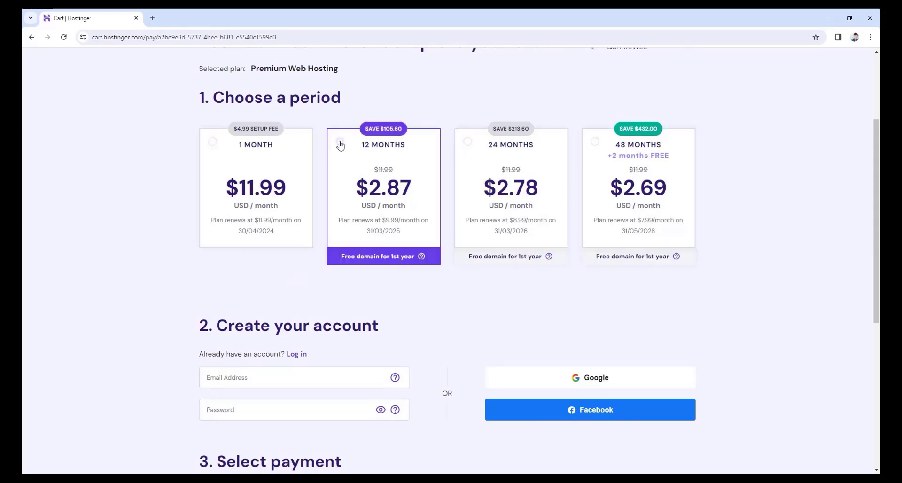
scroll(439, 190, down, 10)
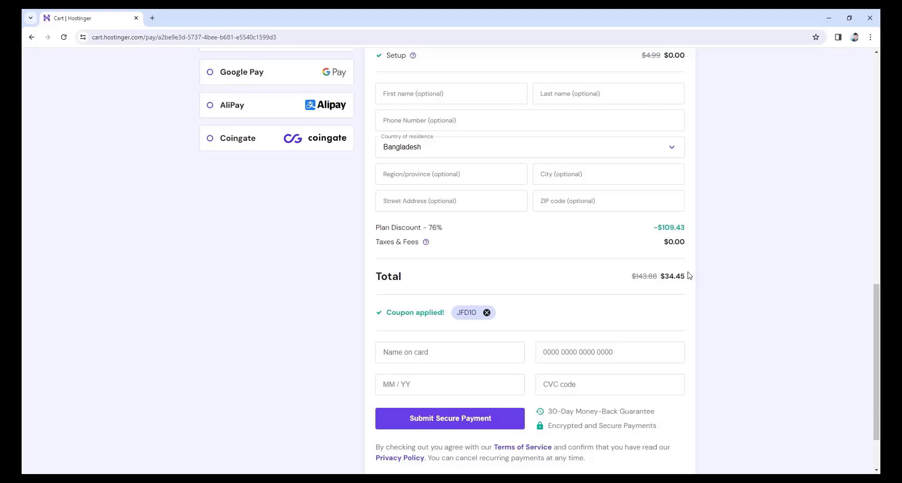
scroll(690, 275, up, 10)
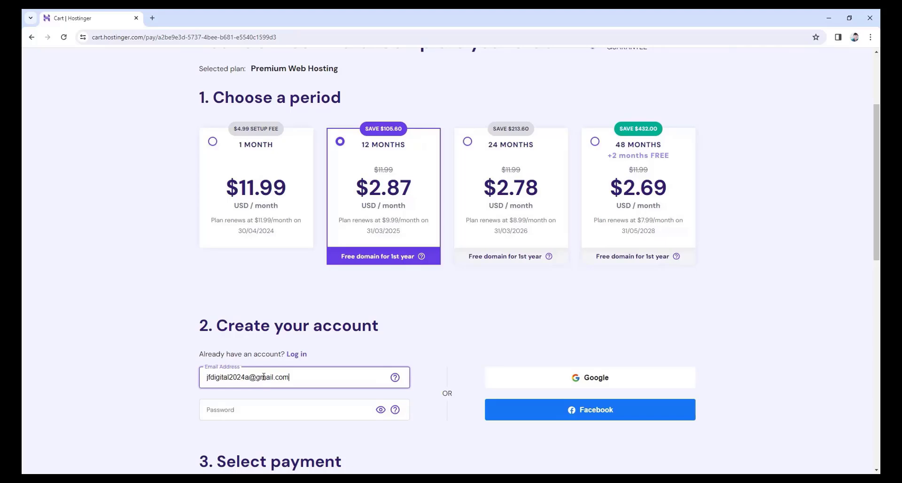
Paste the account password and submit the $34.45 secure card payment.
click(204, 409)
key(ctrl+v)
scroll(204, 409, down, 5)
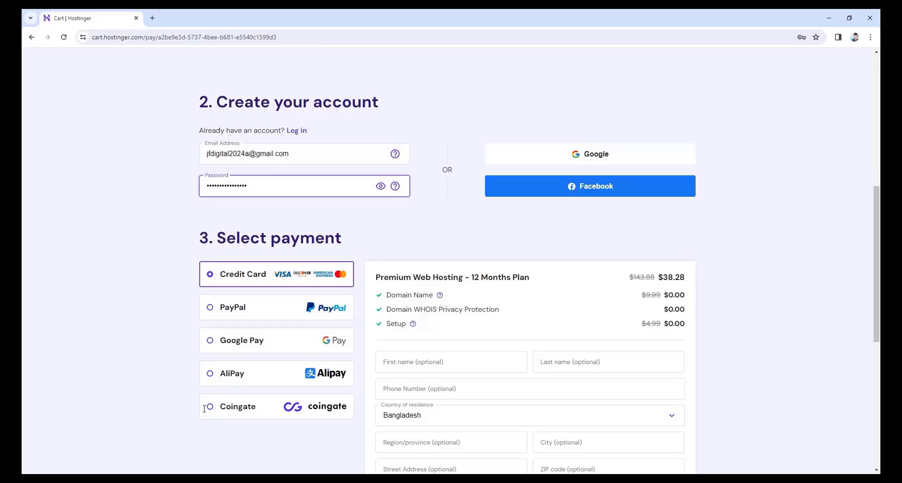
scroll(205, 408, down, 7)
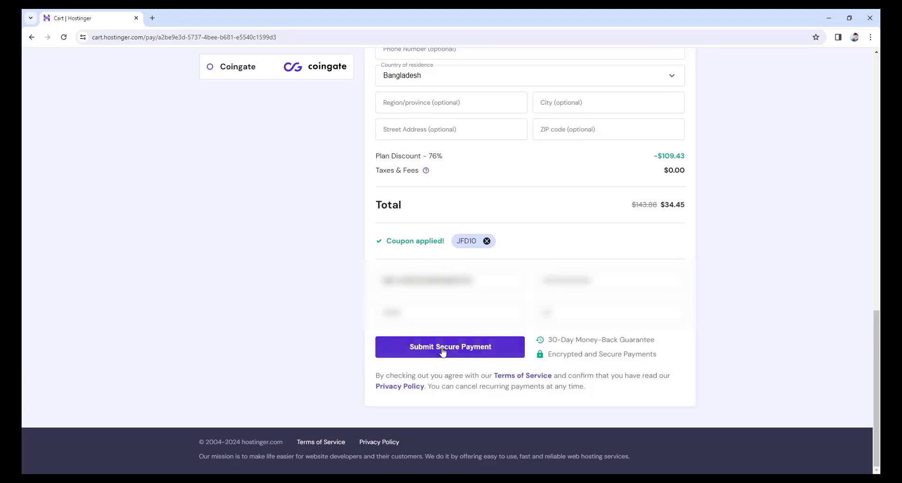
click(420, 347)
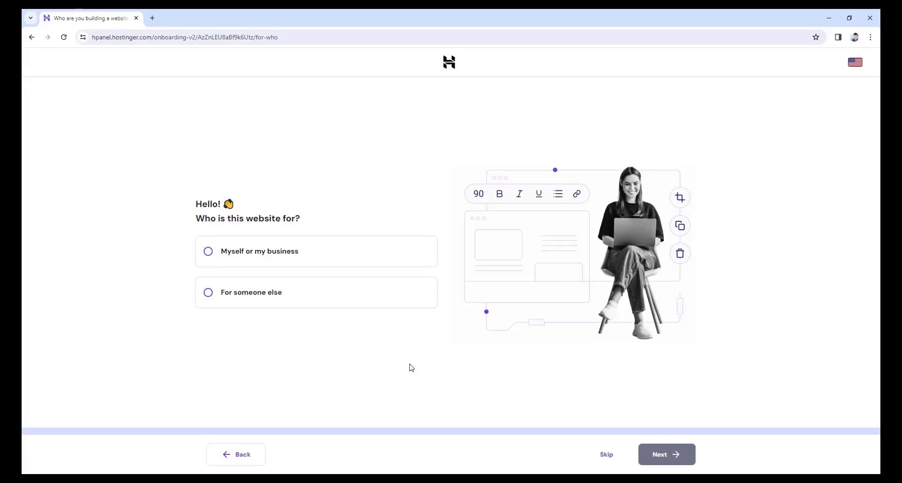
Skip the 'who is this website for' question and choose to create a new website.
click(604, 456)
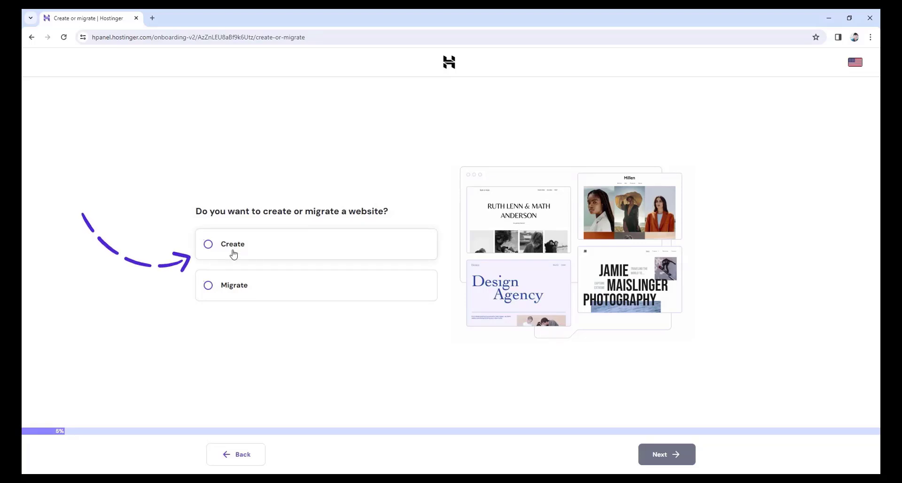
click(207, 245)
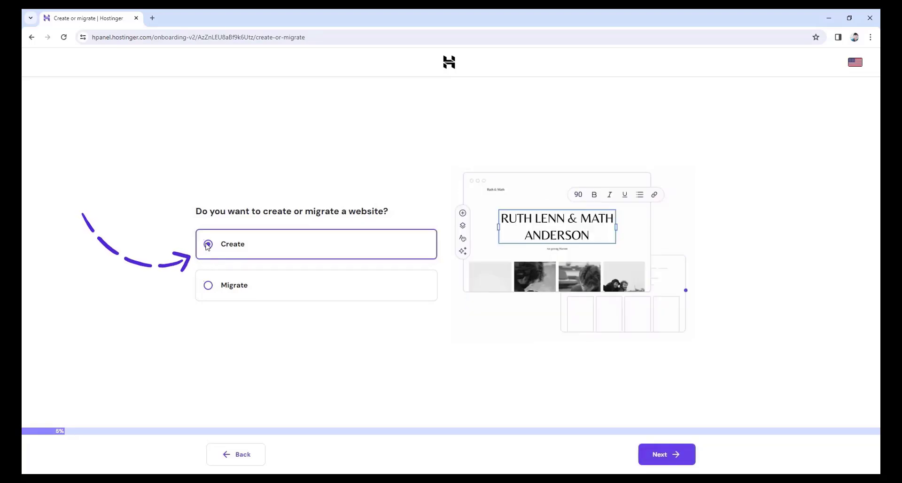
click(664, 454)
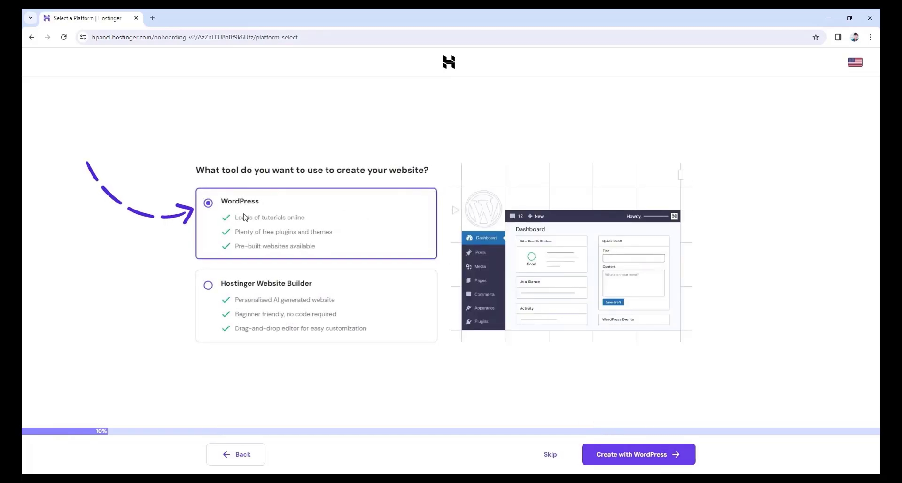
Pick WordPress as the platform for building the website.
click(637, 459)
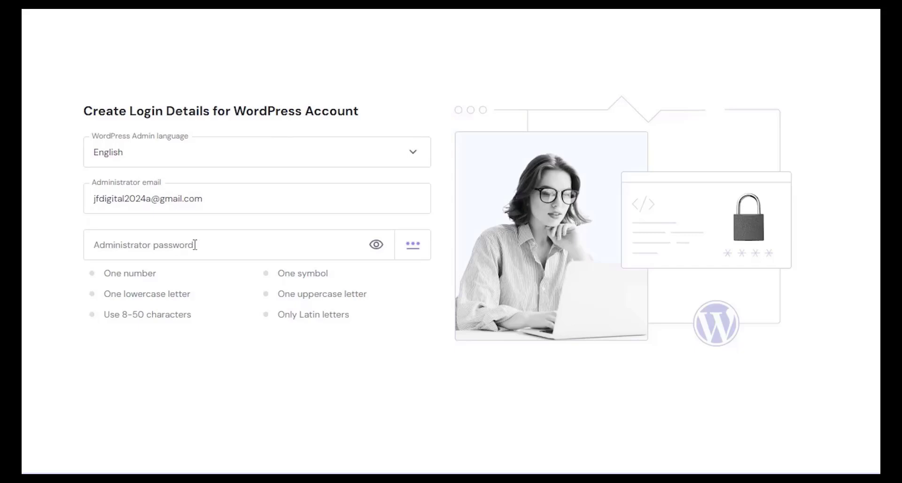
Paste an administrator password that meets all requirements and continue.
click(153, 246)
key(ctrl+v)
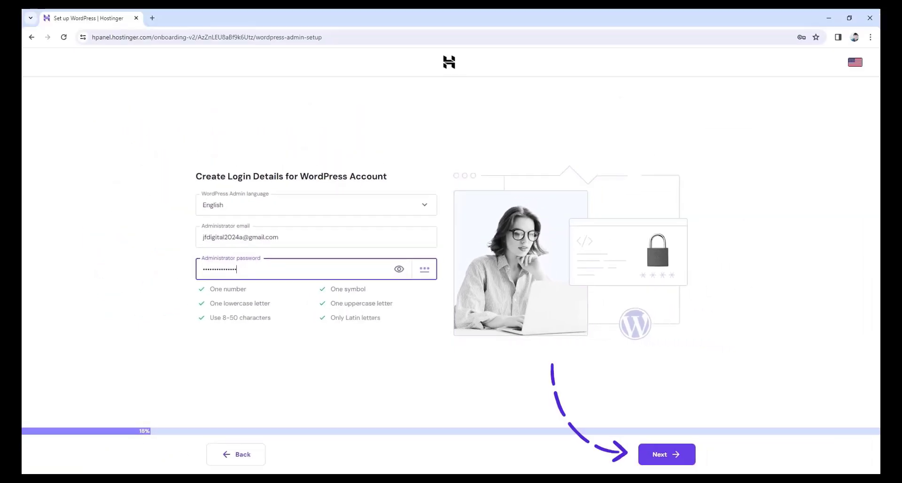
click(670, 459)
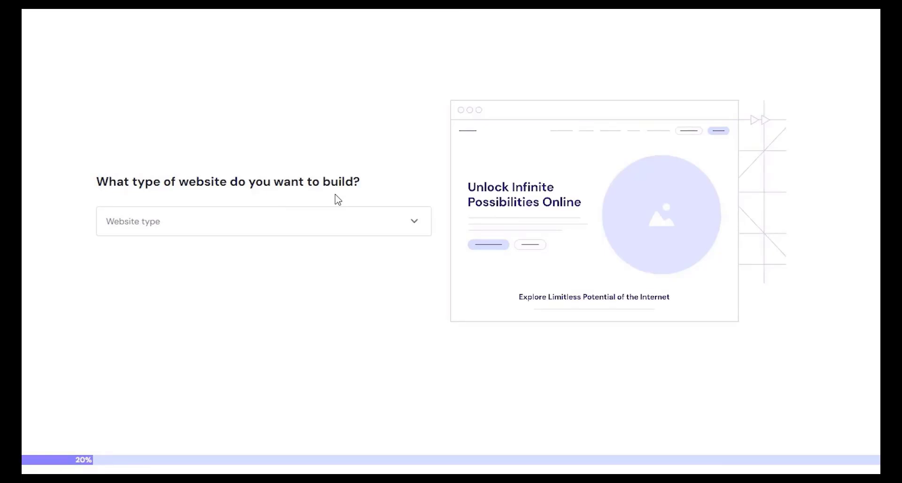
Set the website type to Portfolio and skip the template choice.
click(405, 231)
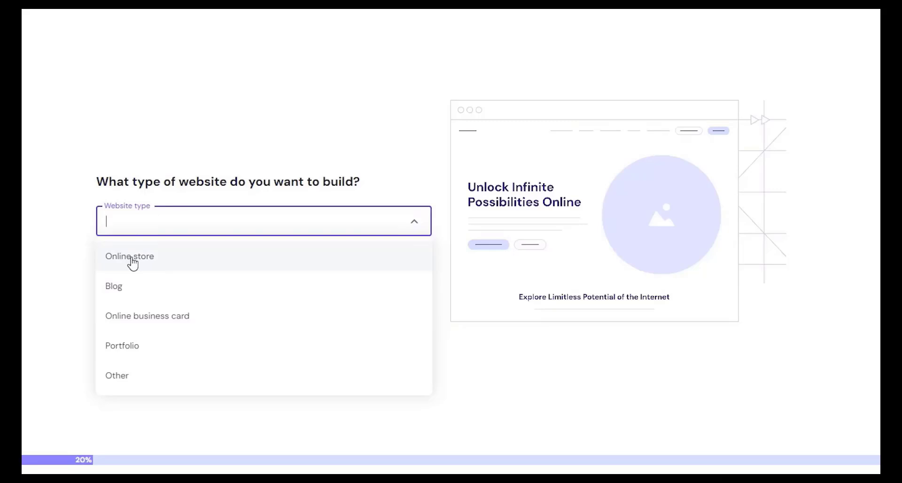
click(145, 355)
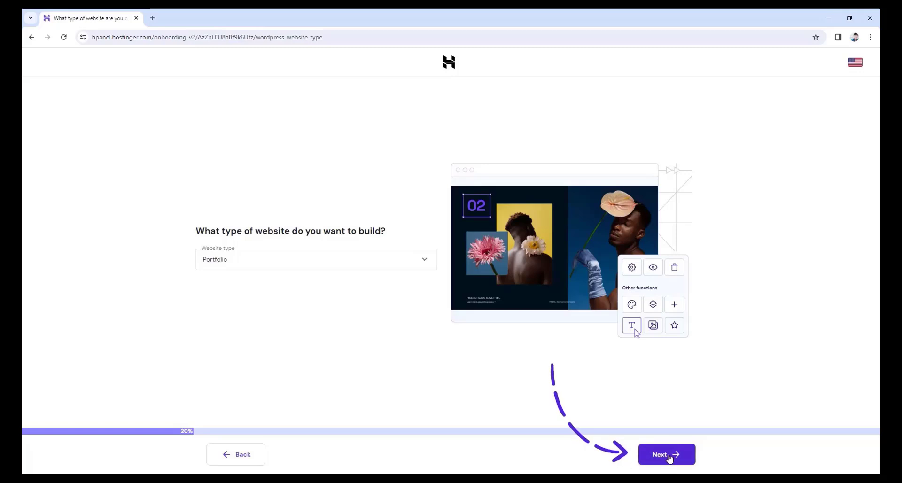
click(670, 456)
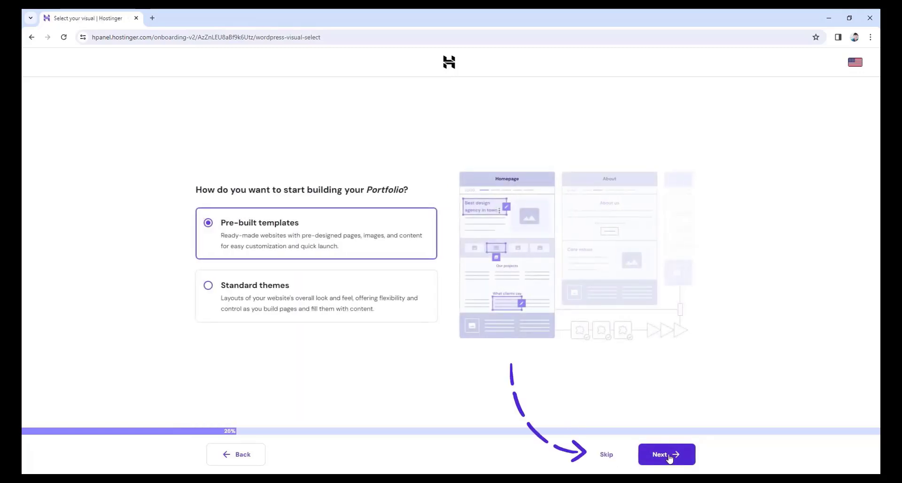
click(610, 456)
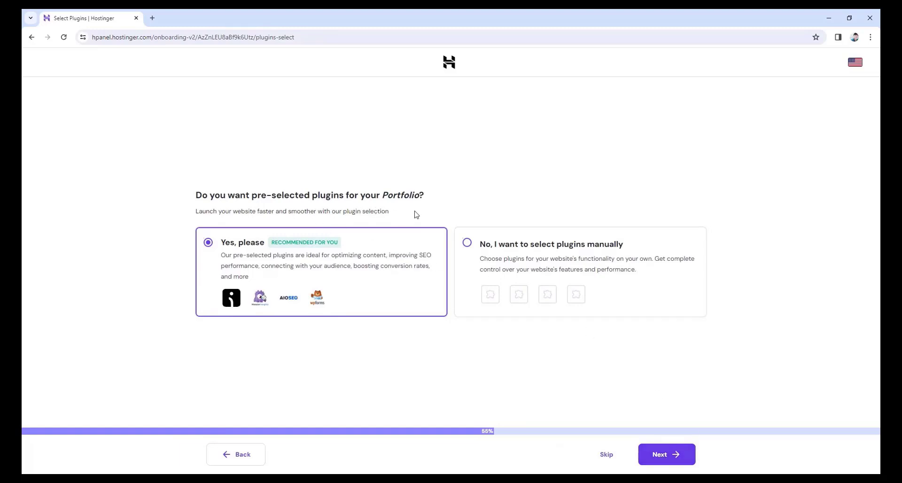
Opt for manual plugin selection, then skip the recommended plugin list.
click(467, 243)
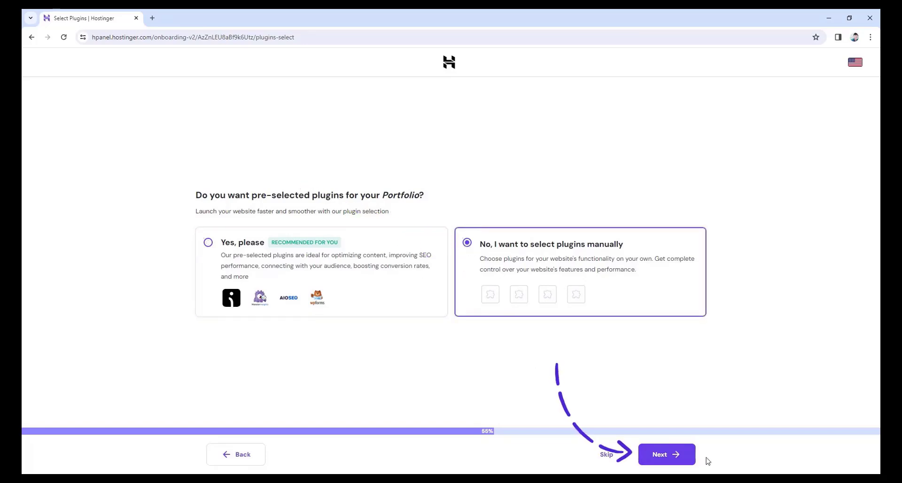
click(663, 455)
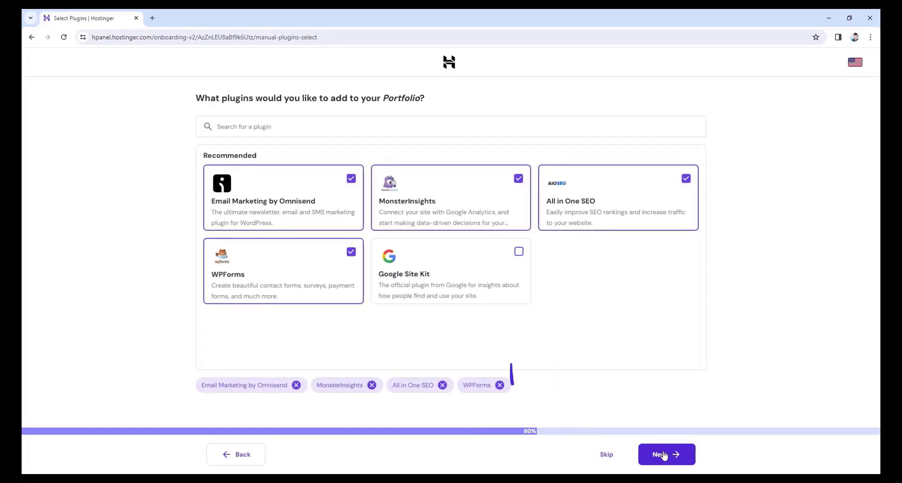
click(597, 455)
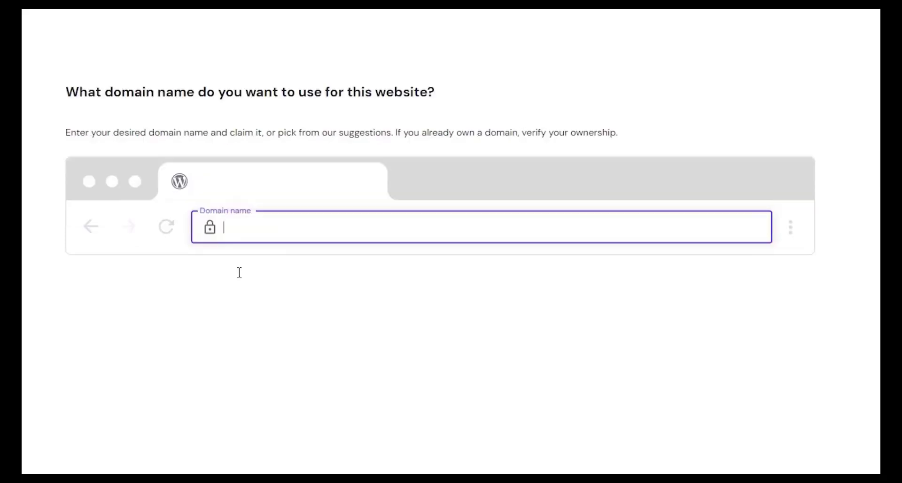
Search 'abirtuts', pick abirtuts.com from the suggestions and continue to registration.
text(abirtuts)
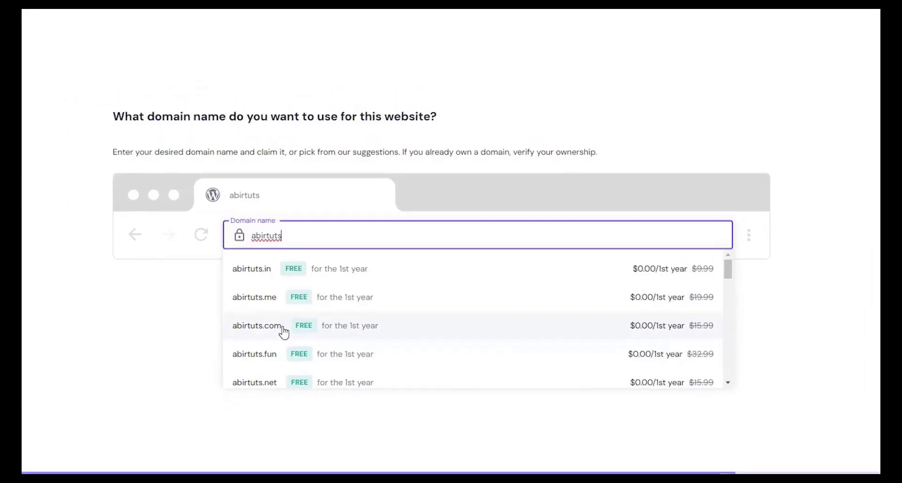
click(251, 343)
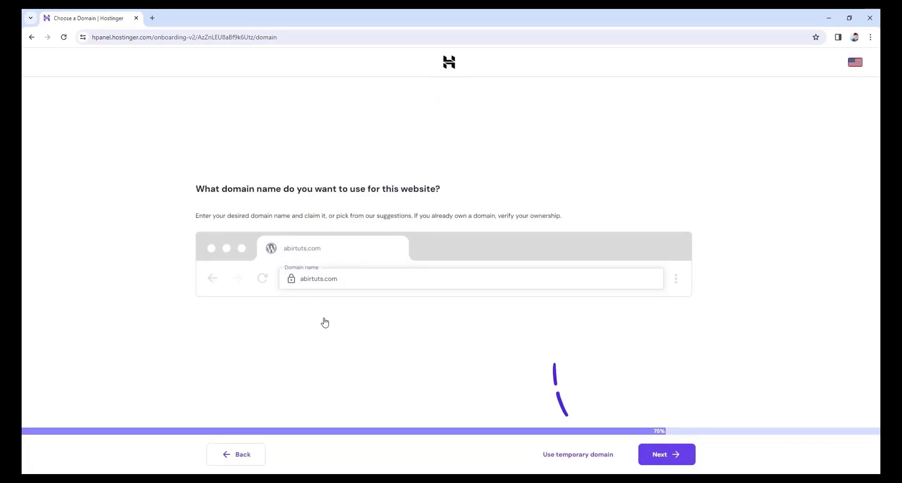
click(666, 455)
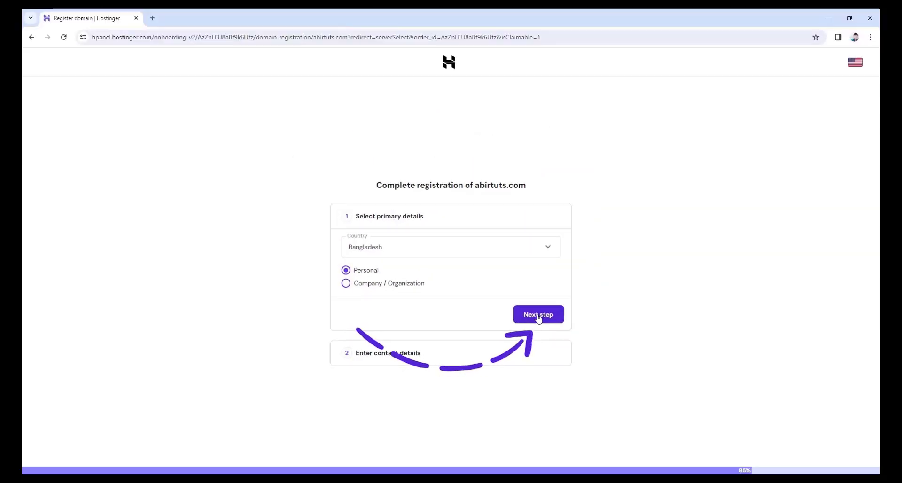
Confirm Personal as the registrant type and move on to the contact details form.
click(538, 315)
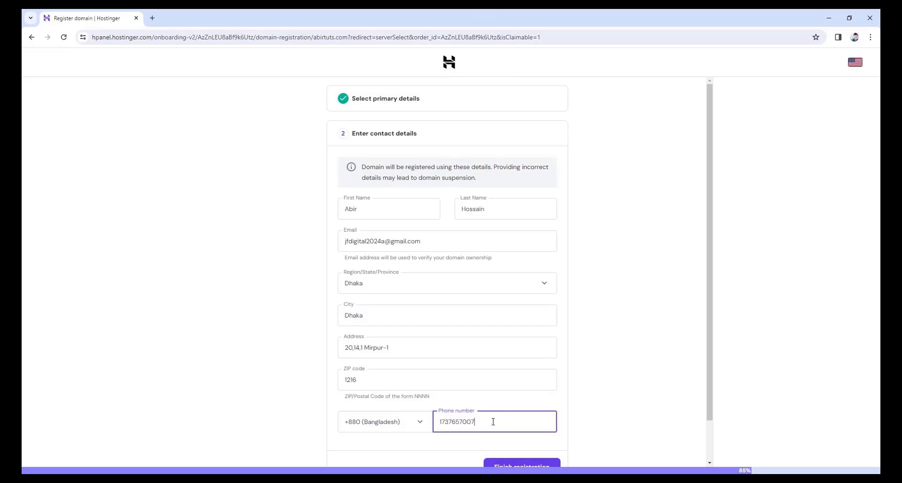
scroll(492, 421, down, 1)
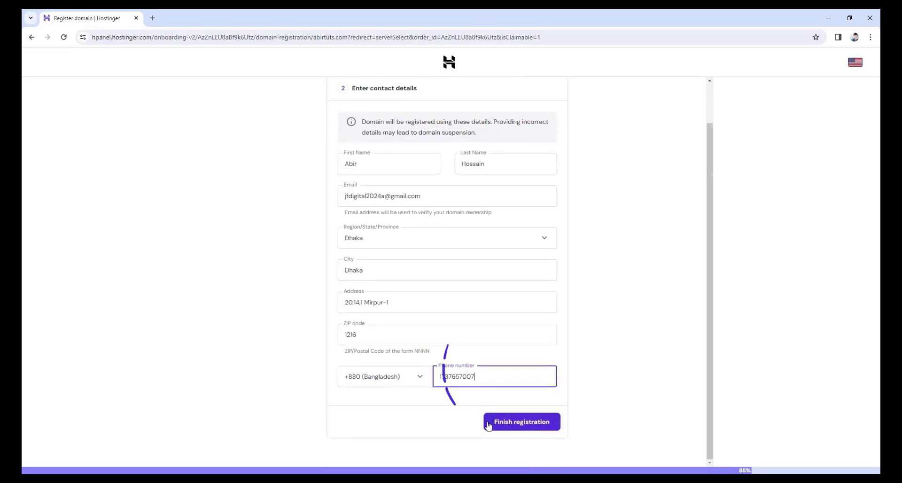
Finish the abirtuts.com registration and keep the United States, Arizona data center.
click(521, 423)
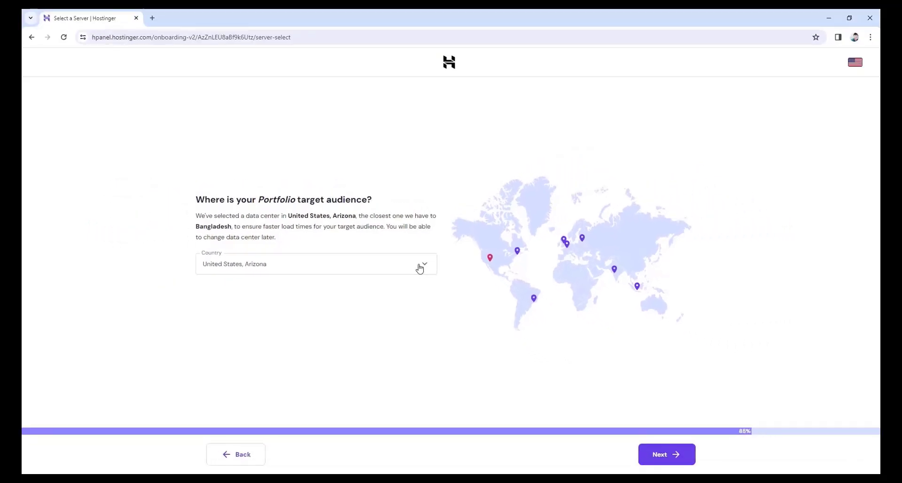
click(654, 454)
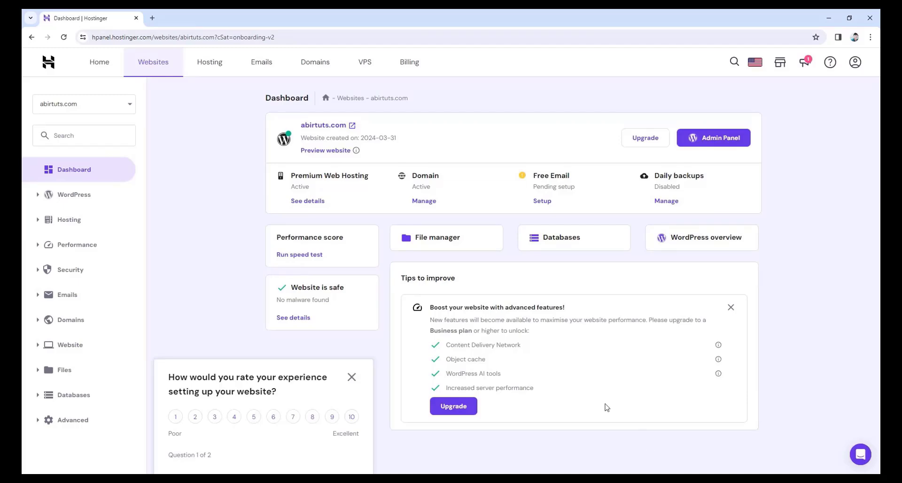
Verify the Hostinger account email through the Verify Email link in Gmail.
click(98, 63)
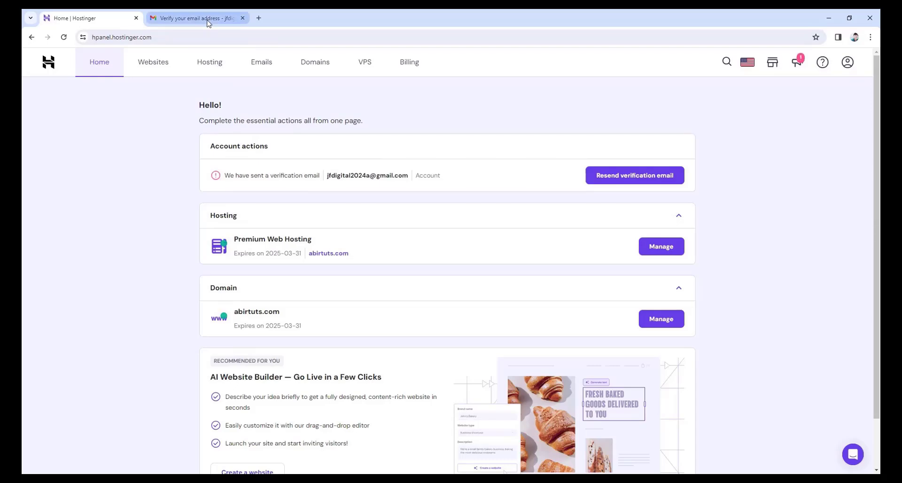
click(208, 22)
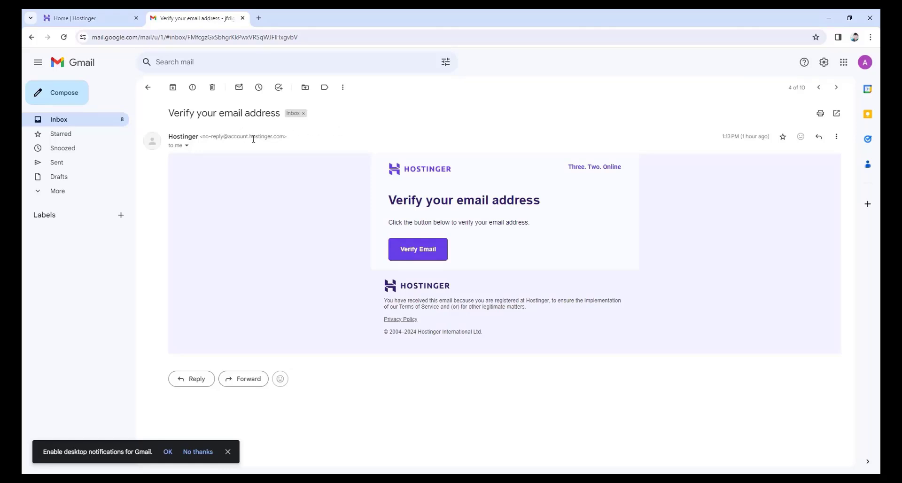
click(422, 255)
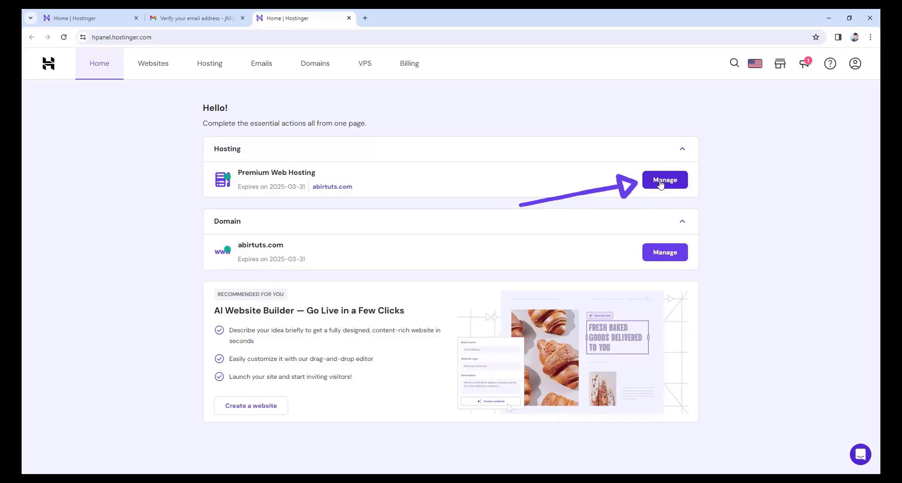
Reach abirtuts.com's WordPress Admin Panel through Premium Web Hosting's WordPress overview.
click(666, 183)
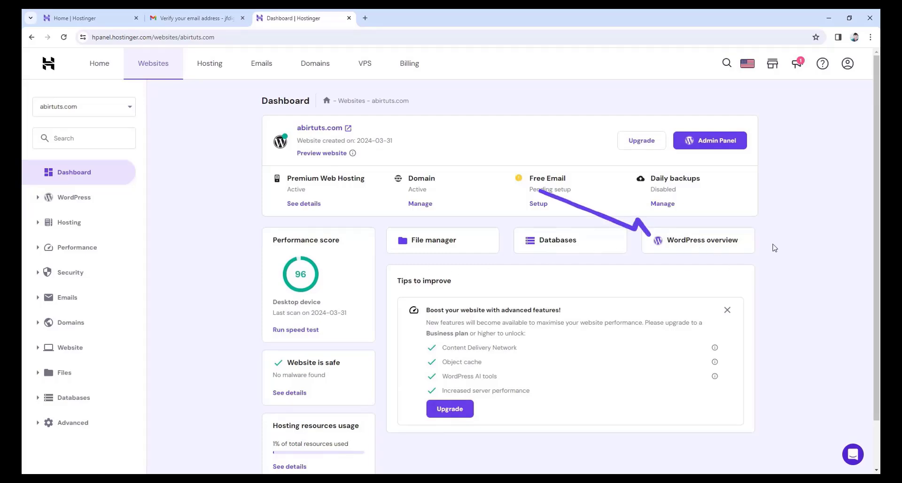
click(709, 247)
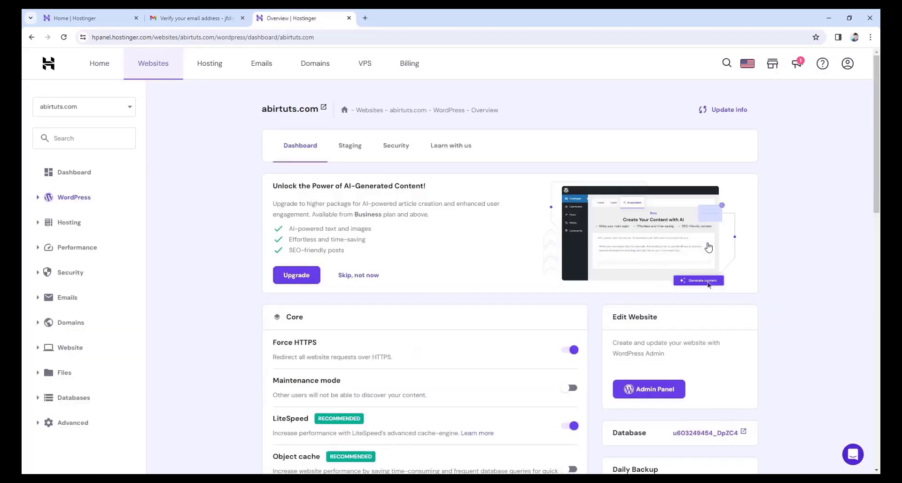
scroll(708, 248, down, 3)
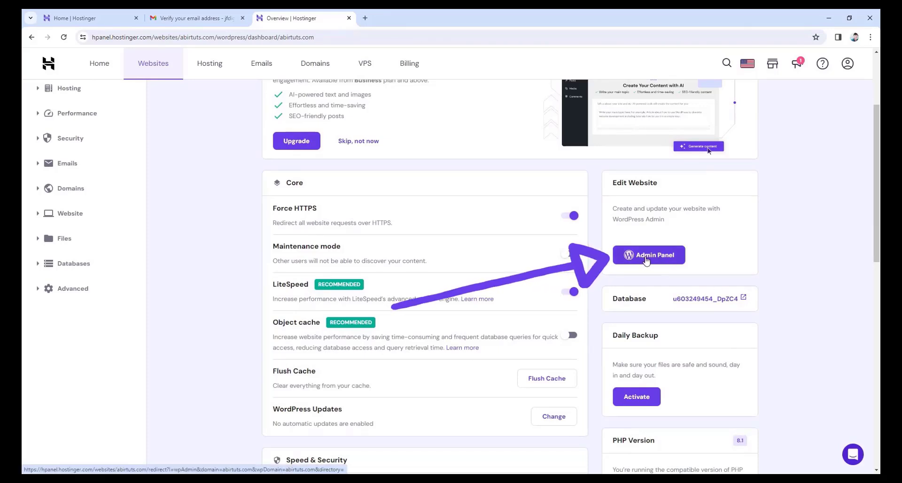
click(646, 261)
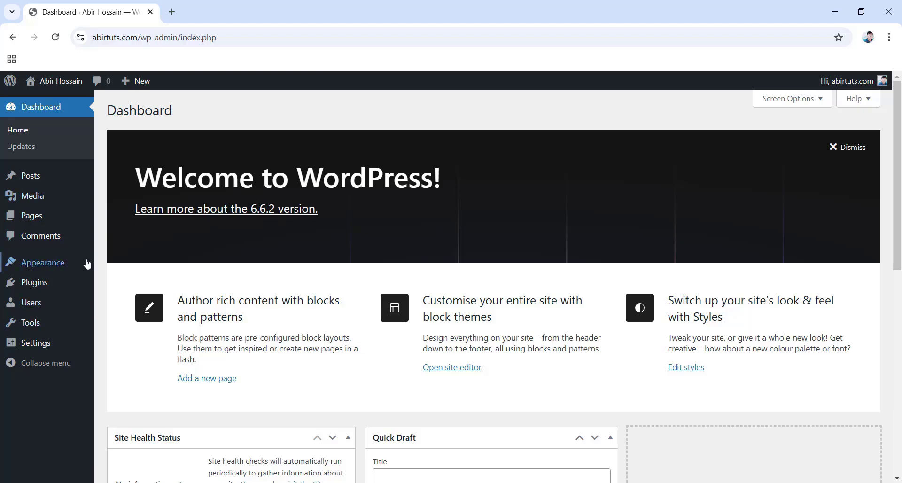
Dismiss the Welcome banner and collapse the Quick Draft and Site Health Status boxes.
mouse_move(71, 263)
click(839, 152)
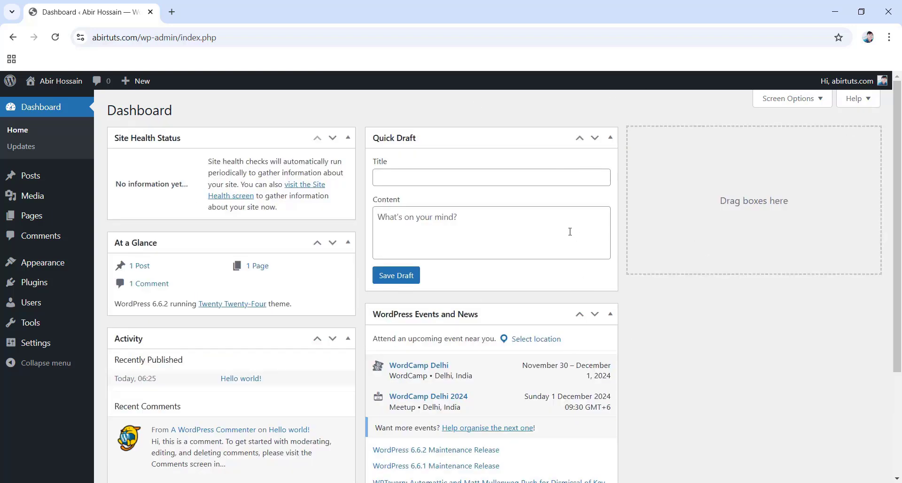
click(610, 138)
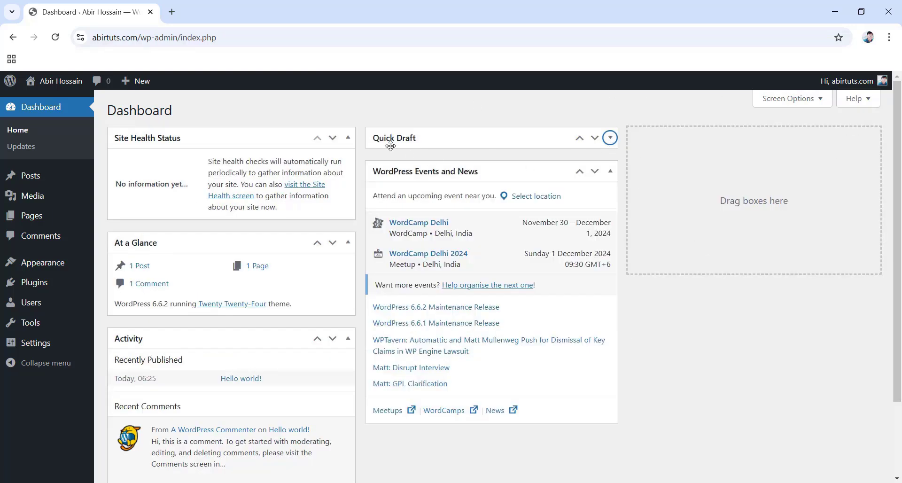
click(347, 137)
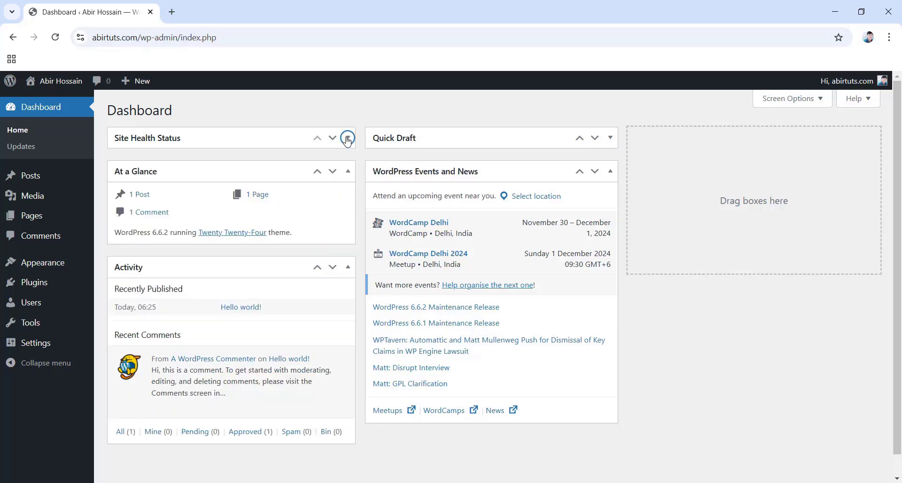
Hide Site Health Status, At a Glance, Activity, Quick Draft and Events and News in Screen Options.
click(801, 104)
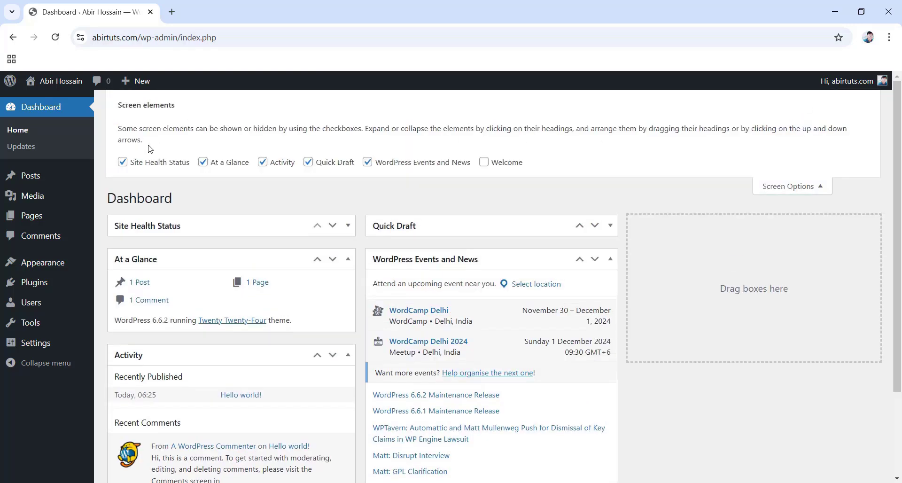
click(123, 162)
click(203, 163)
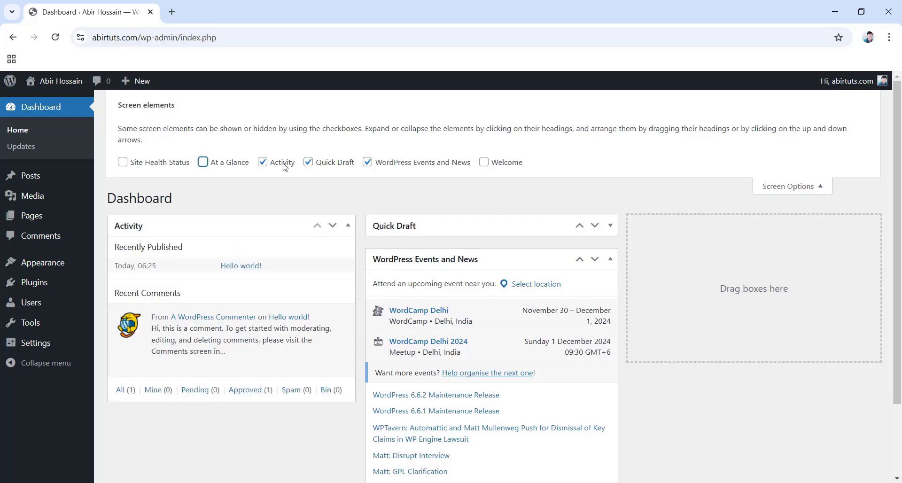
click(263, 162)
click(308, 163)
click(367, 163)
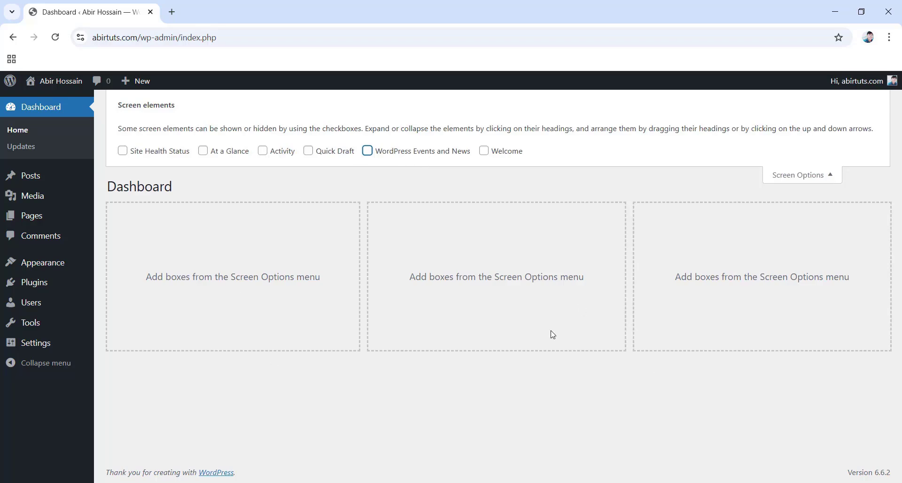
click(815, 178)
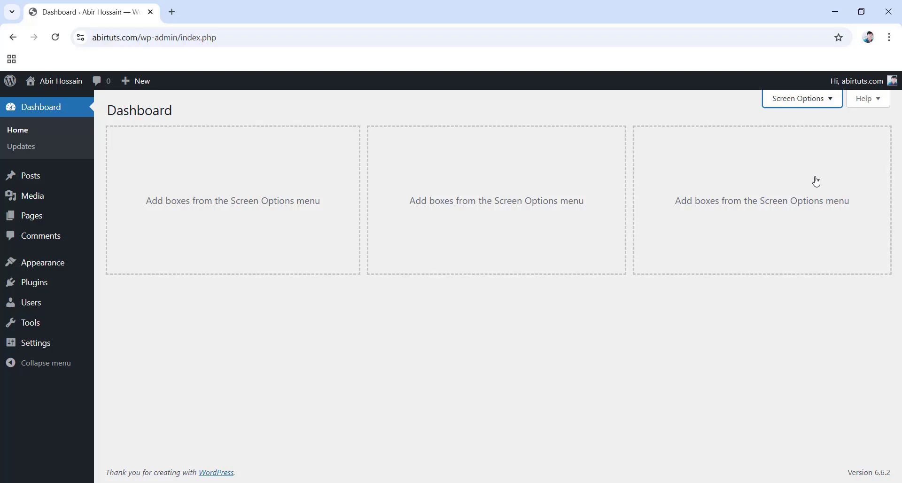
mouse_move(40, 291)
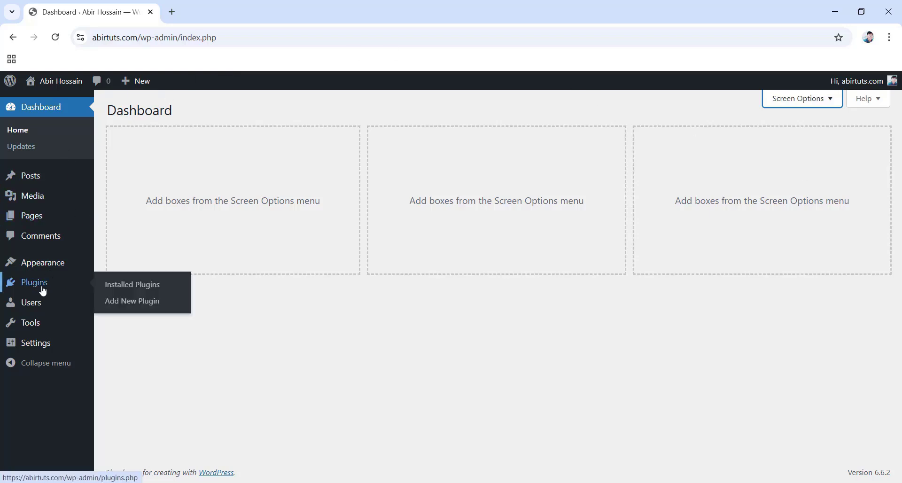
Bulk-deactivate the Classic Editor, Classic Widgets and Gutenberg plugins.
click(135, 285)
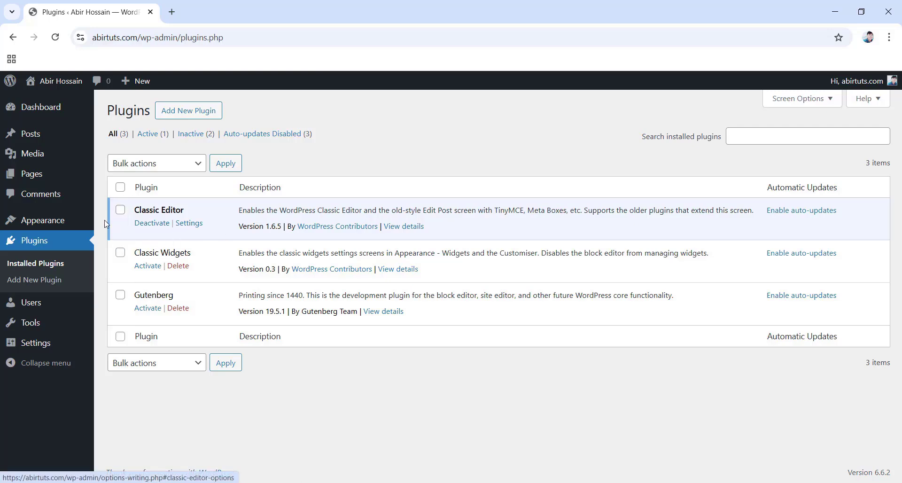
click(120, 210)
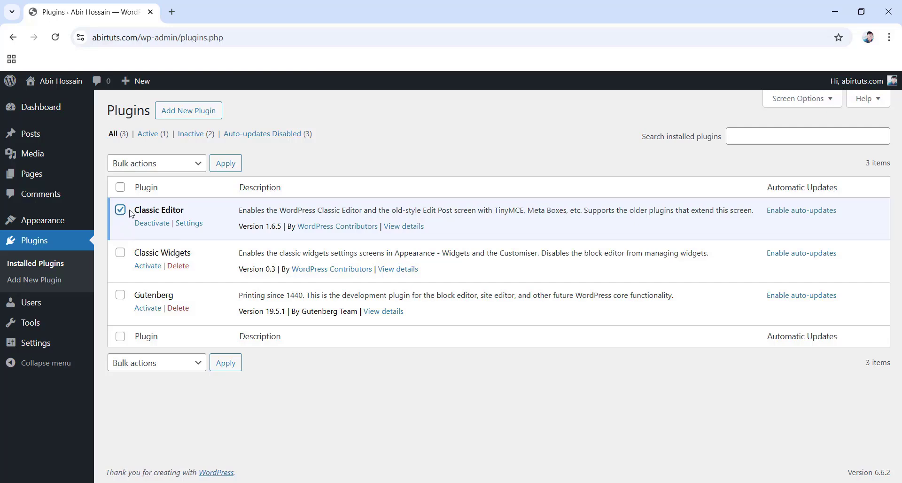
click(120, 188)
click(165, 168)
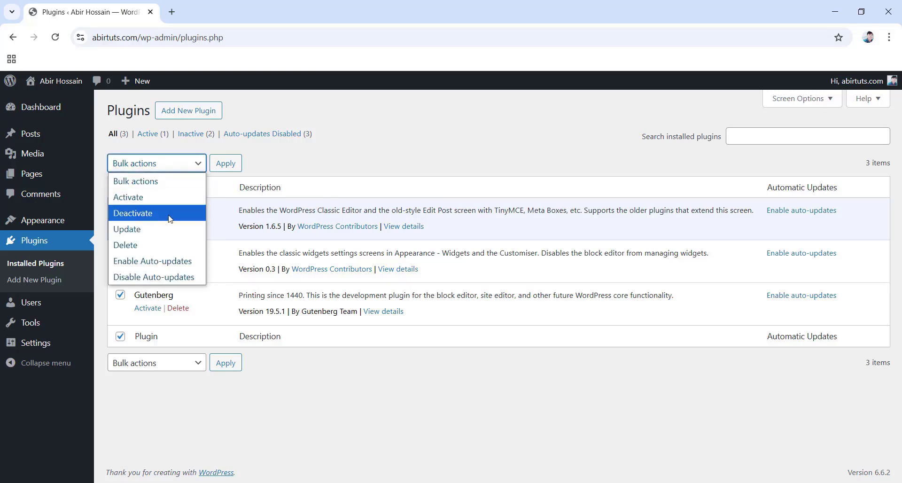
click(154, 215)
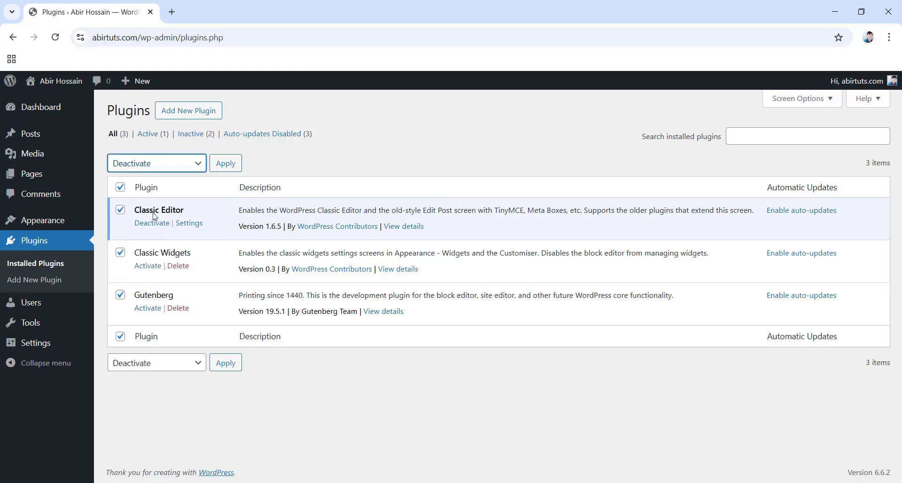
click(226, 164)
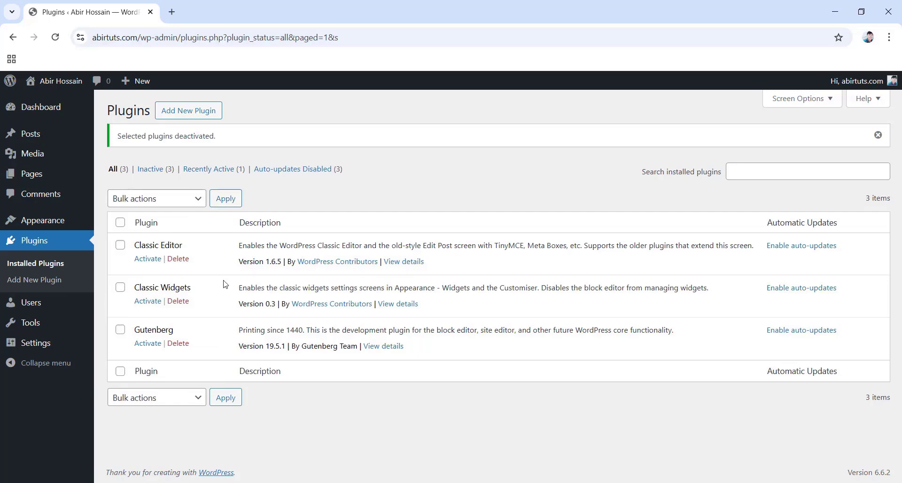
Bulk-delete all three plugins with their data and reload the now-empty Plugins page.
click(120, 224)
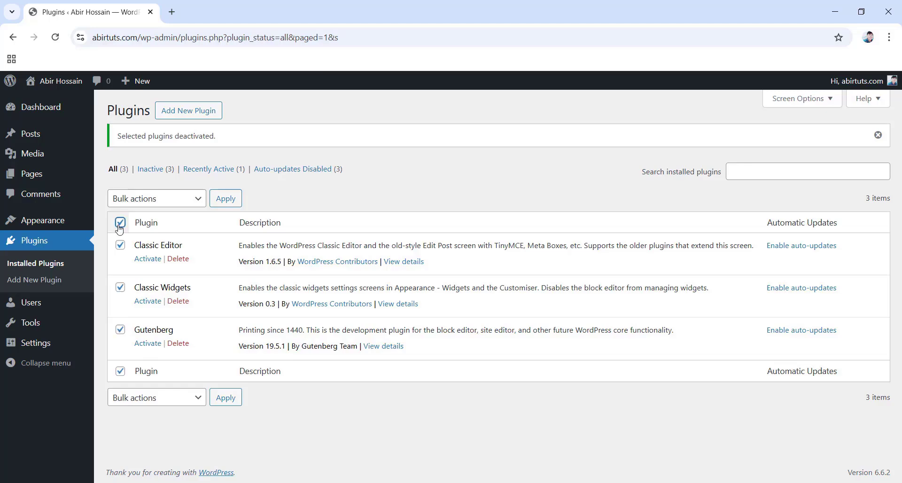
click(162, 202)
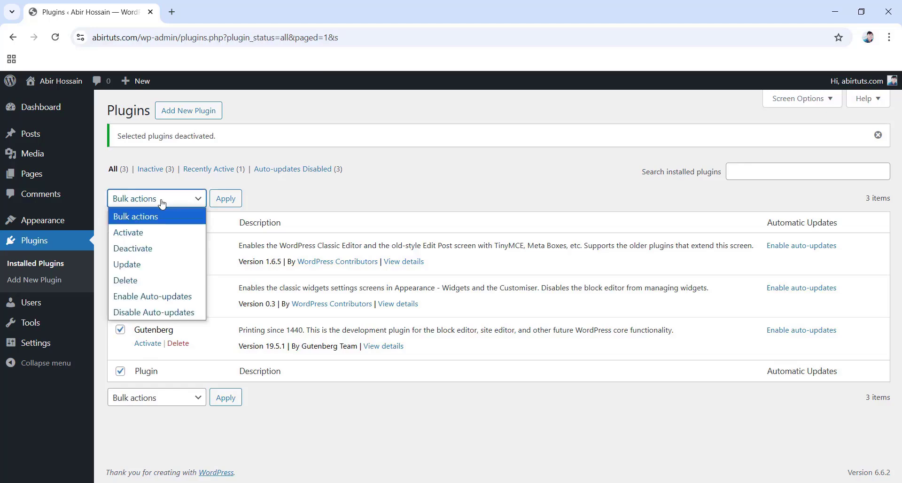
click(151, 279)
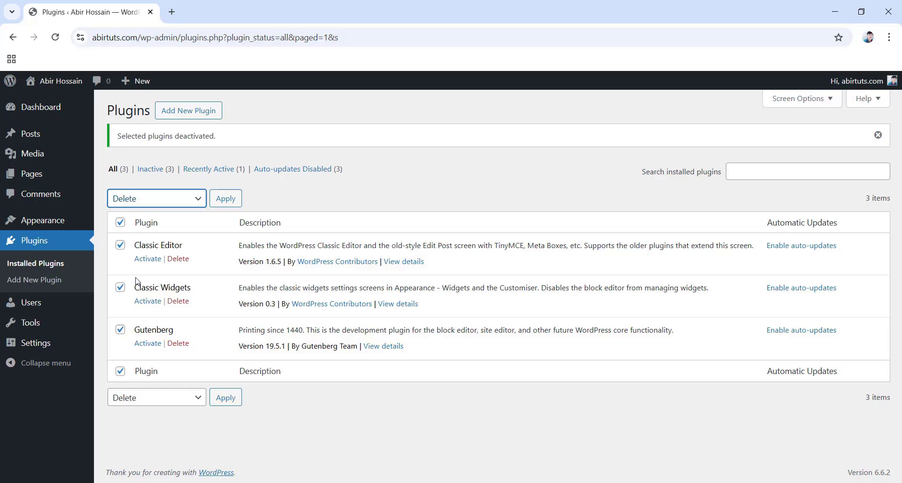
click(223, 204)
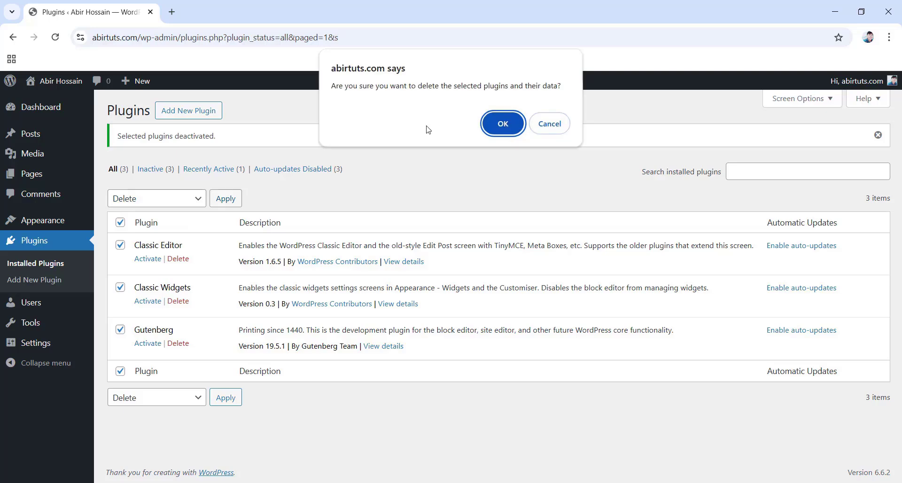
click(503, 128)
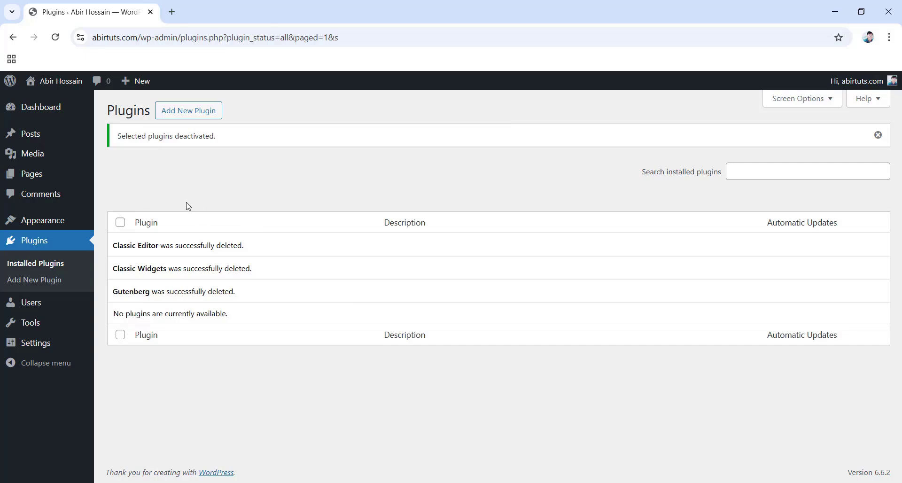
click(54, 39)
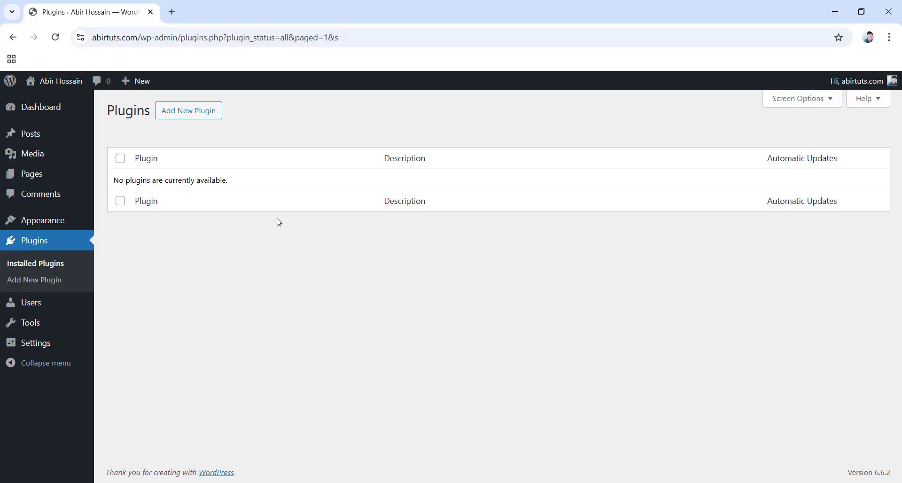
Preview the Light, Modern and Midnight admin colour schemes, then restore Default.
mouse_move(18, 308)
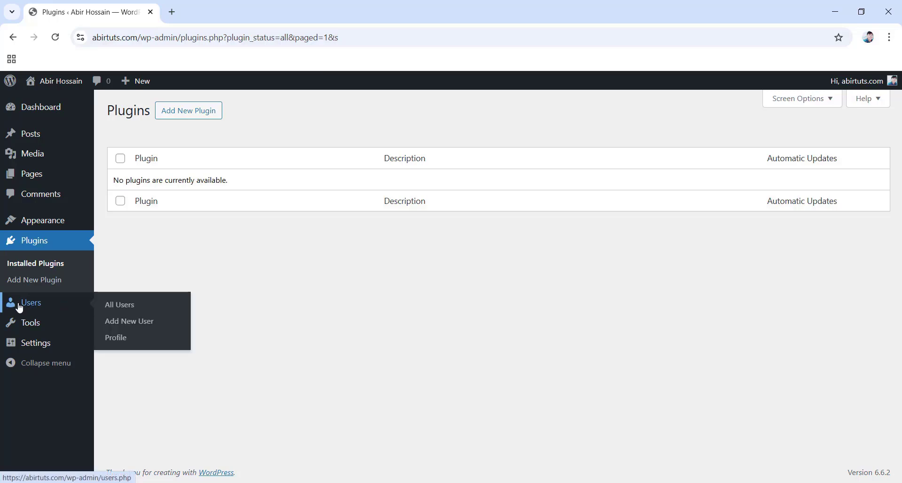
click(119, 338)
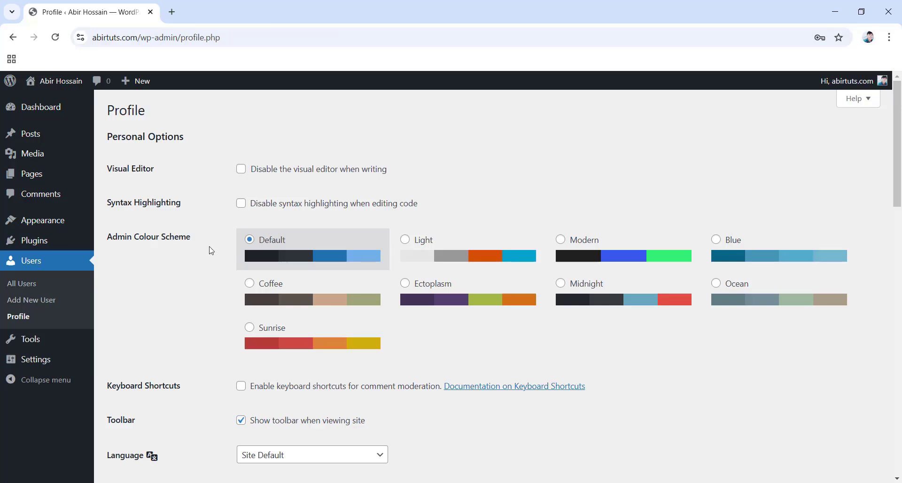
click(405, 240)
click(560, 240)
click(561, 284)
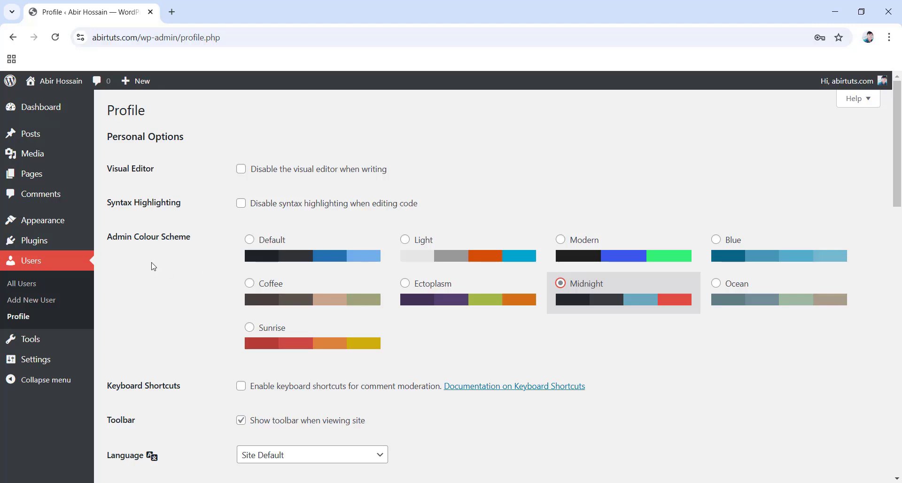
click(244, 242)
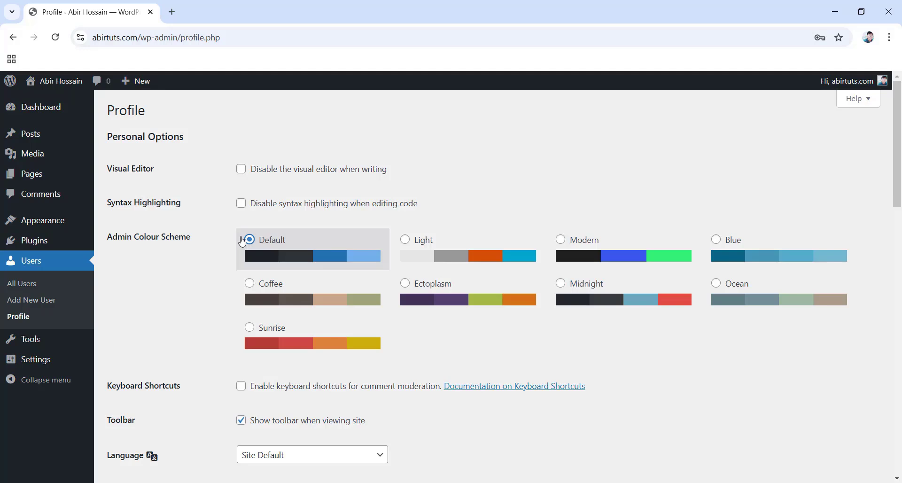
Keep the profile's Language preference on Site Default.
scroll(242, 241, down, 5)
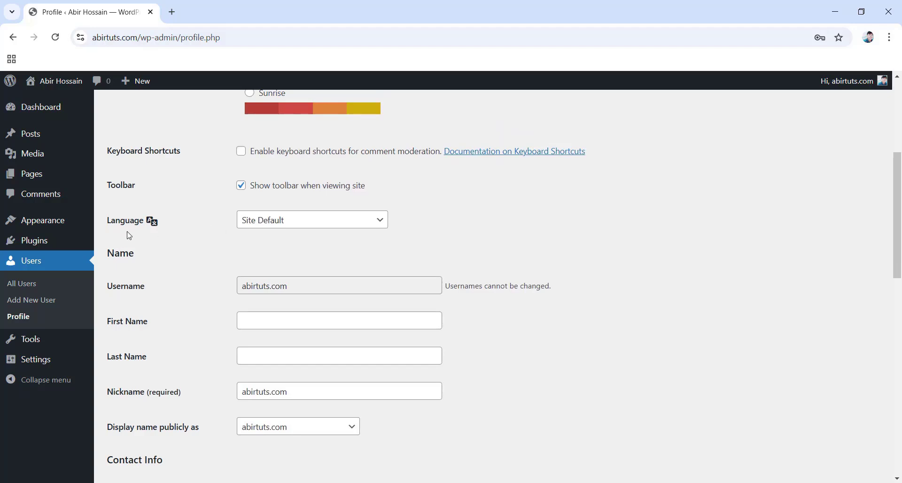
click(292, 227)
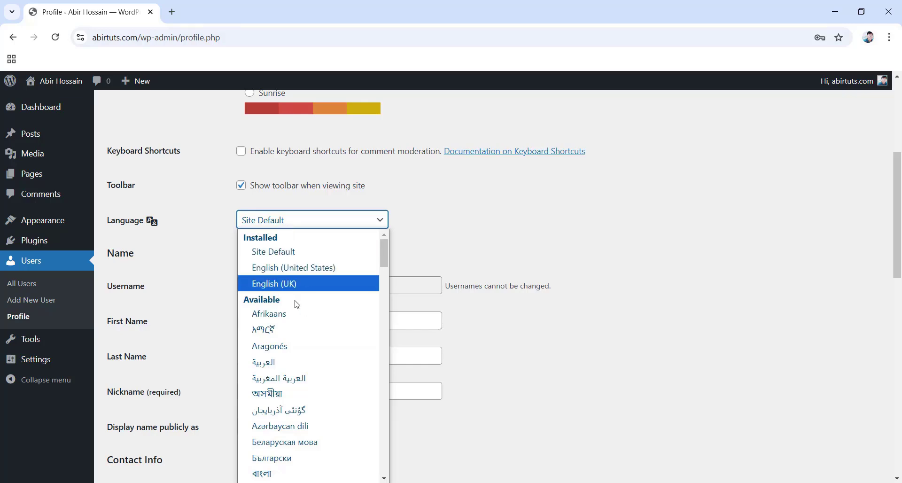
scroll(297, 305, down, 10)
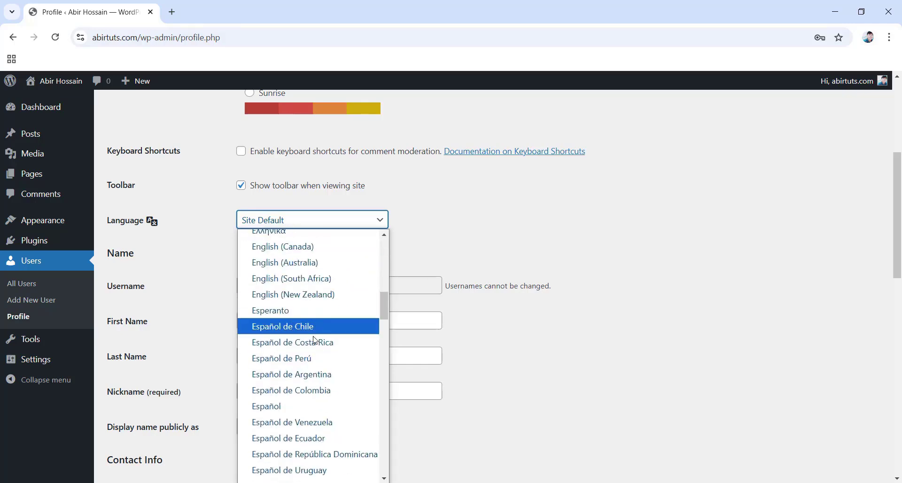
scroll(314, 340, down, 5)
scroll(315, 340, up, 15)
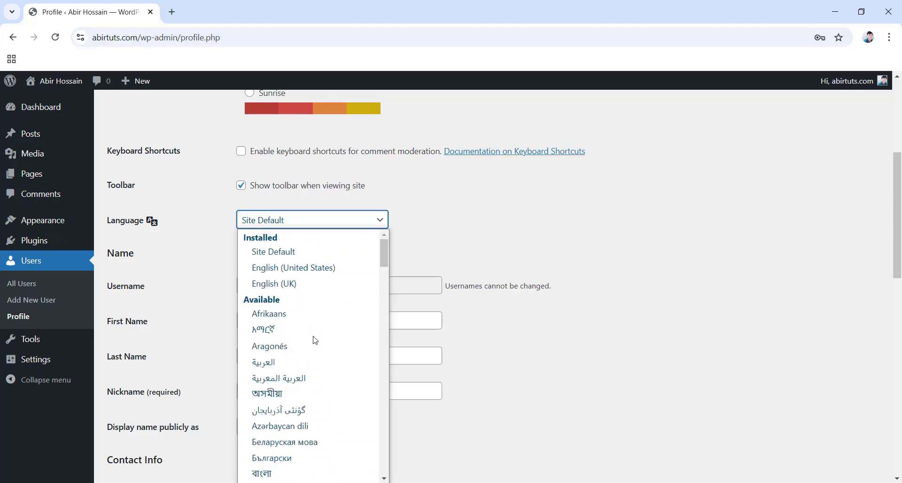
click(279, 254)
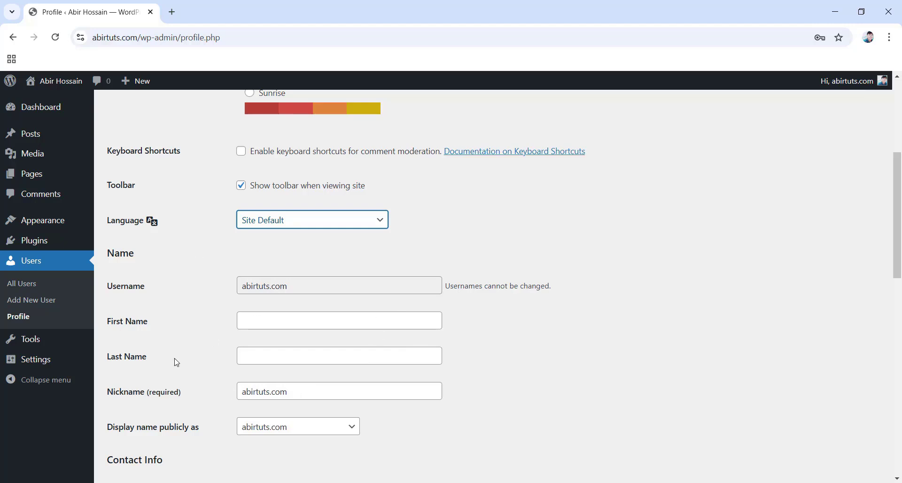
Fill in the profile's First Name and Last Name from the browser's suggestions.
click(254, 318)
key(Down)
key(Return)
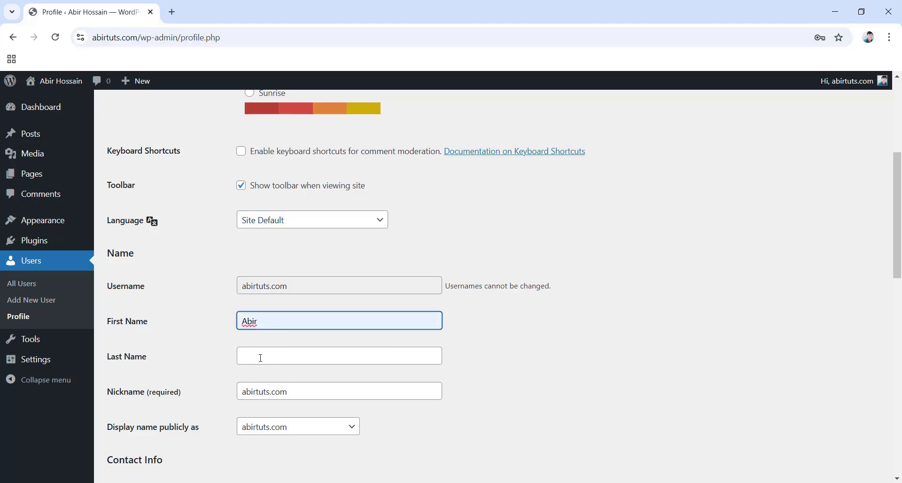
click(258, 357)
key(Down)
key(Return)
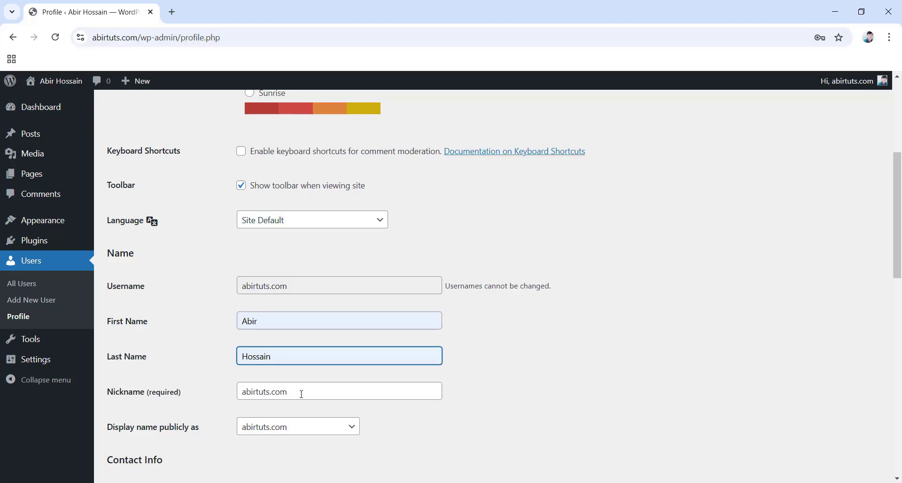
Replace the nickname with a short one and display the full name publicly.
drag(302, 394, 238, 392)
text(Abe)
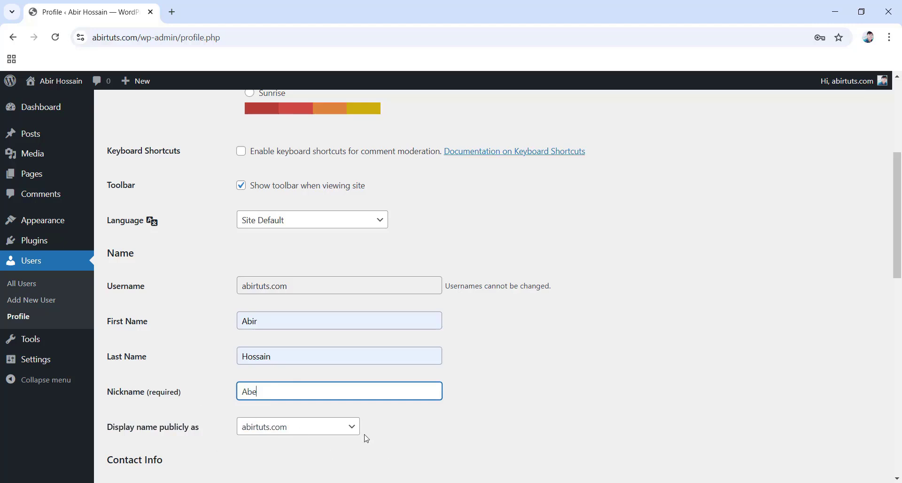
click(277, 431)
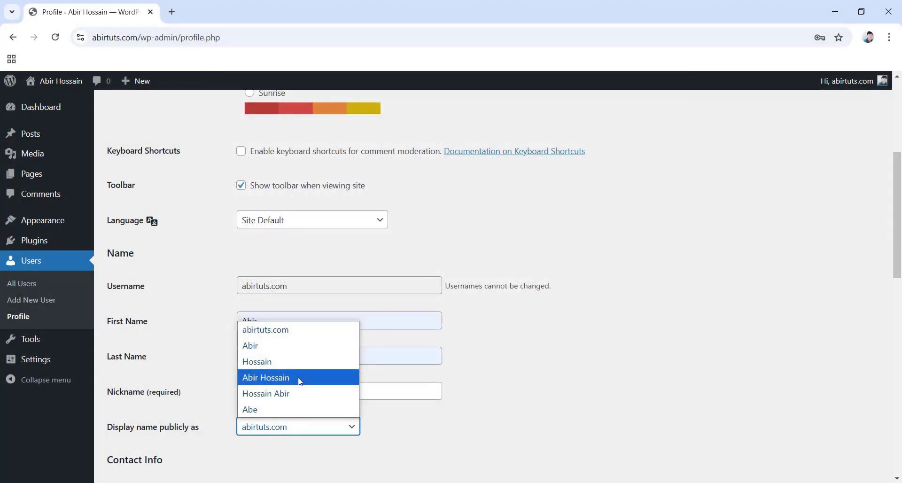
click(272, 379)
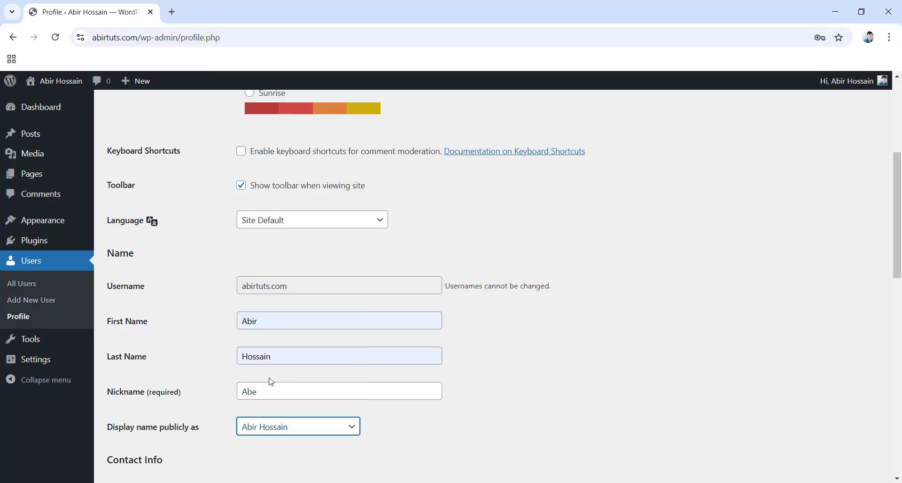
Swap the generated password for a pasted custom password and update the profile.
scroll(271, 382, down, 4)
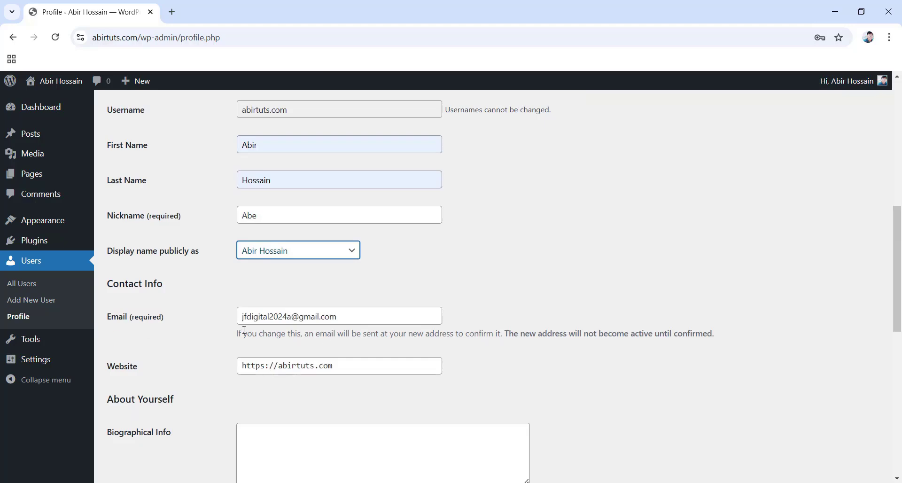
scroll(244, 330, down, 6)
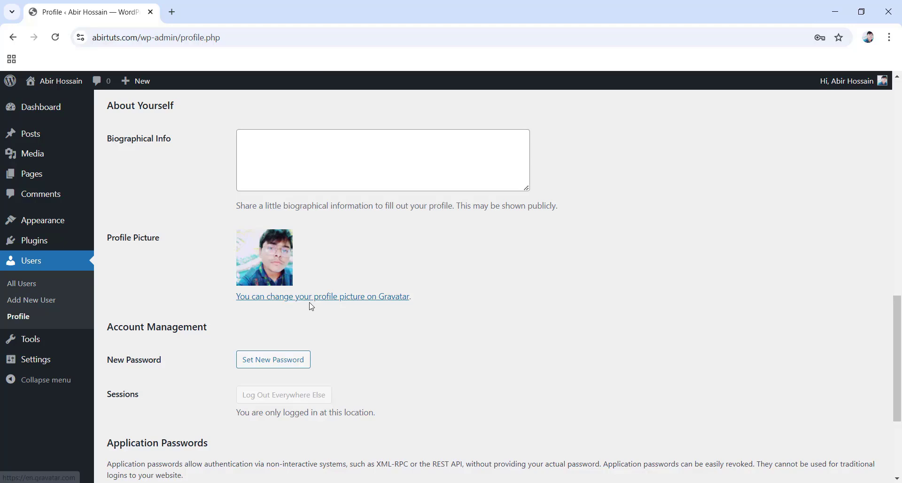
scroll(310, 307, down, 3)
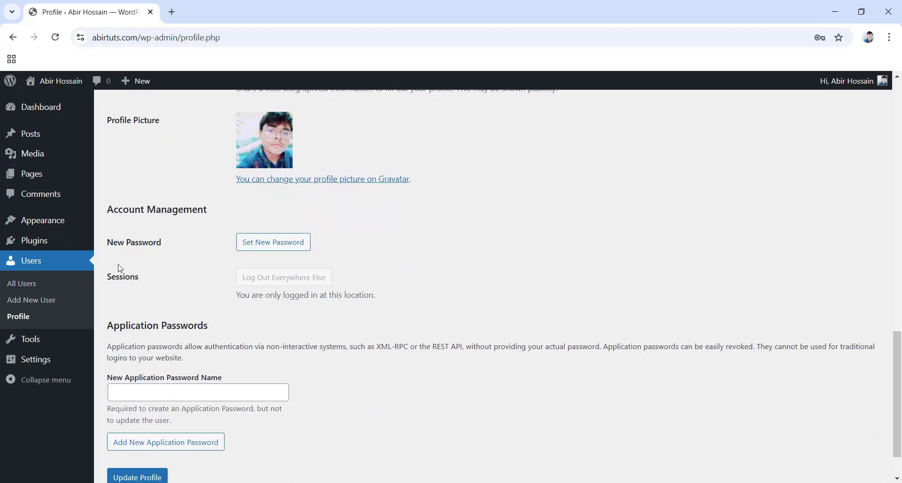
click(271, 253)
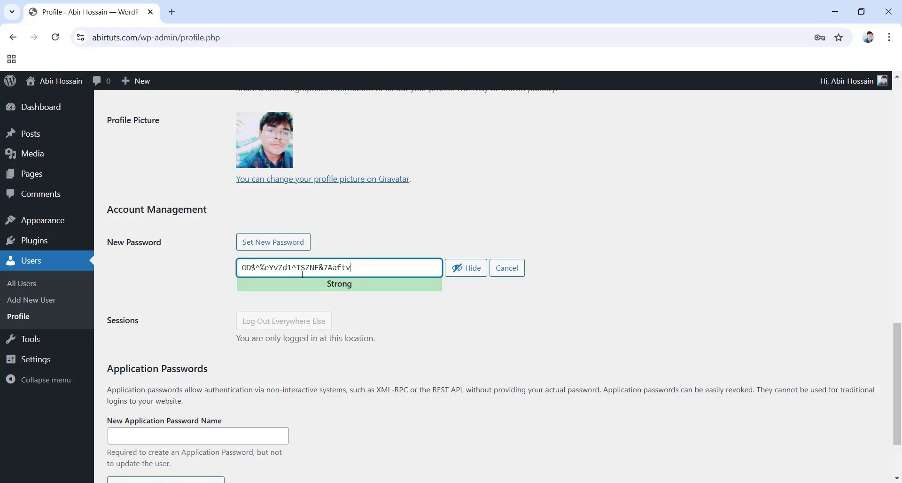
click(463, 274)
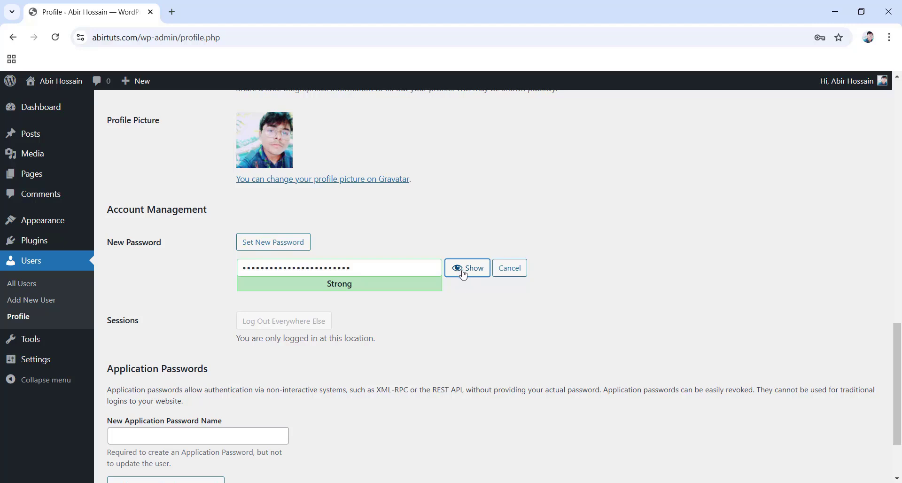
drag(347, 268, 233, 270)
key(ctrl+v)
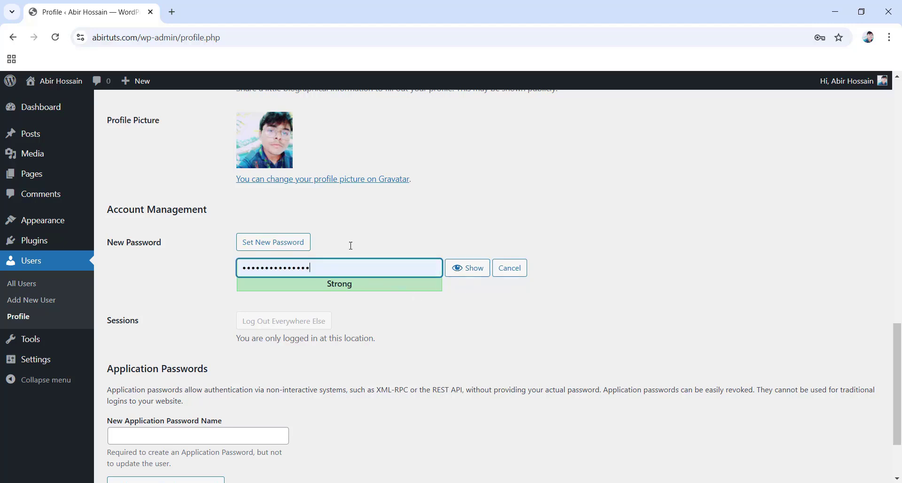
scroll(346, 330, down, 3)
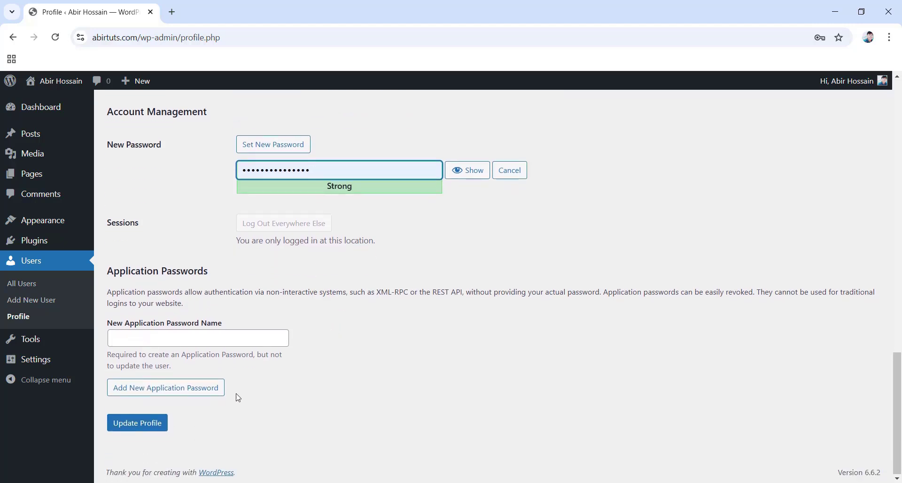
click(139, 430)
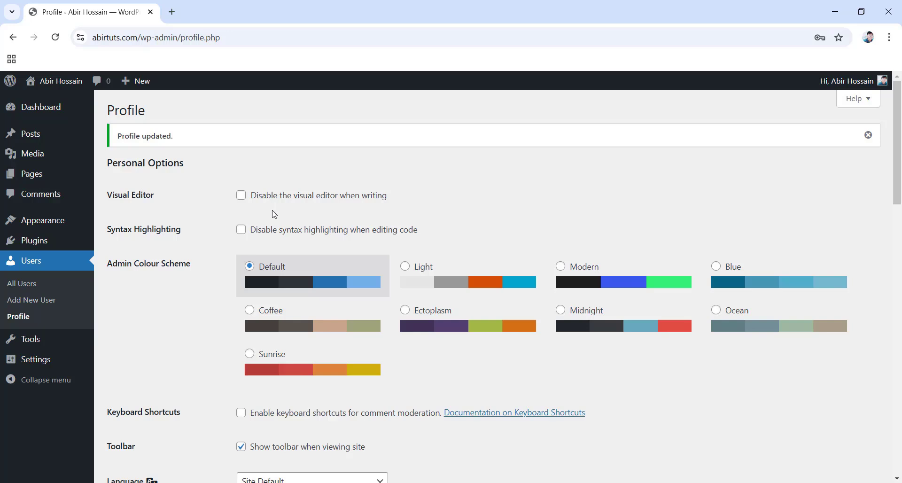
Open the live abirtuts.com homepage in a new tab via Visit Site and scroll through it.
mouse_move(63, 88)
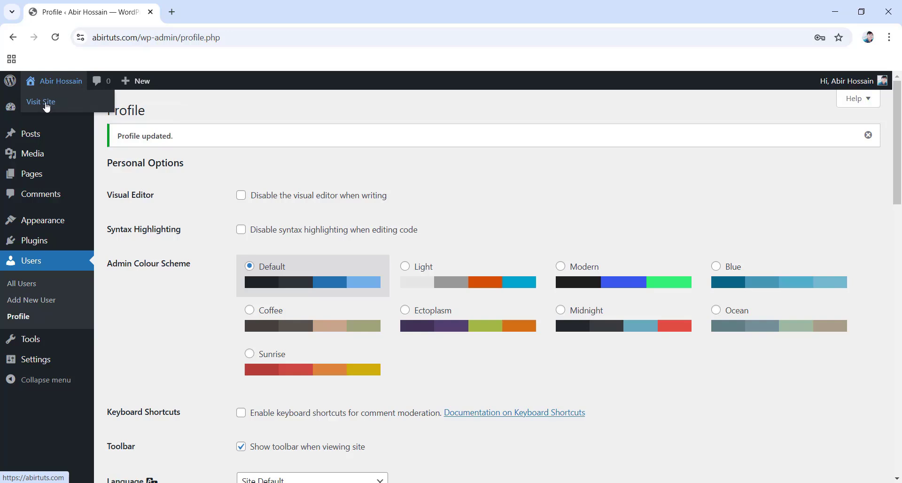
right_click(46, 104)
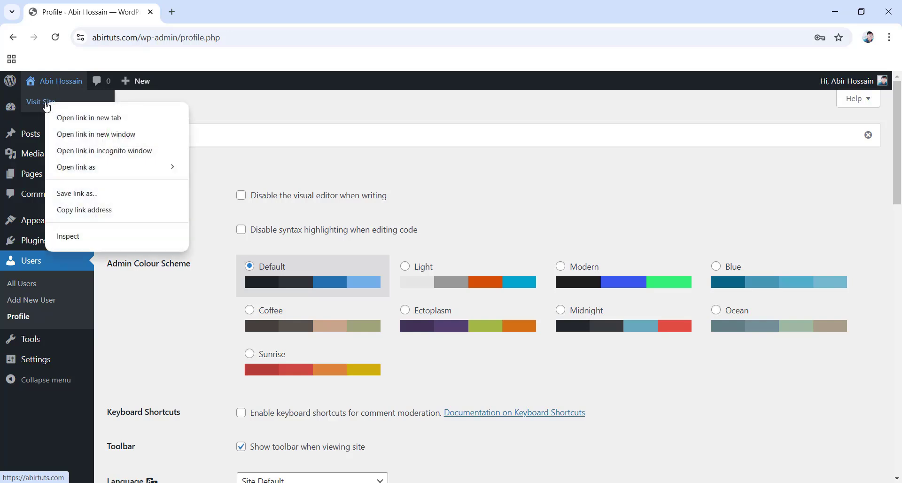
click(116, 119)
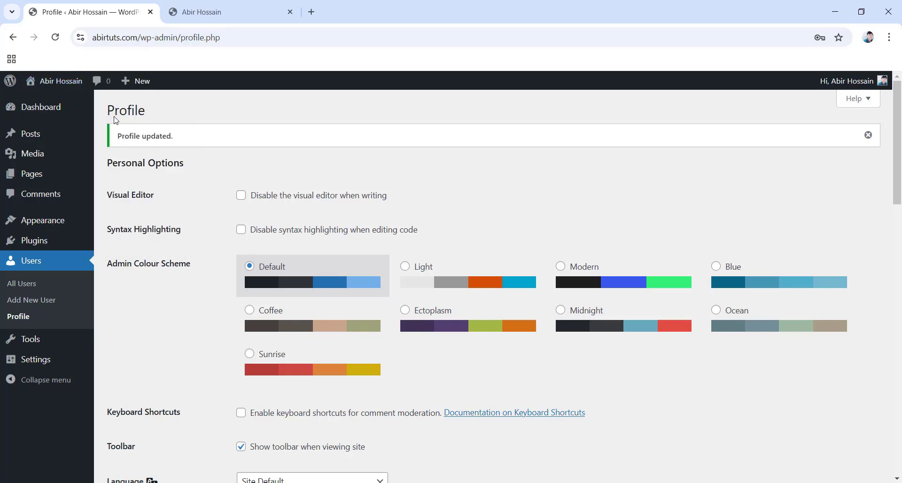
click(224, 10)
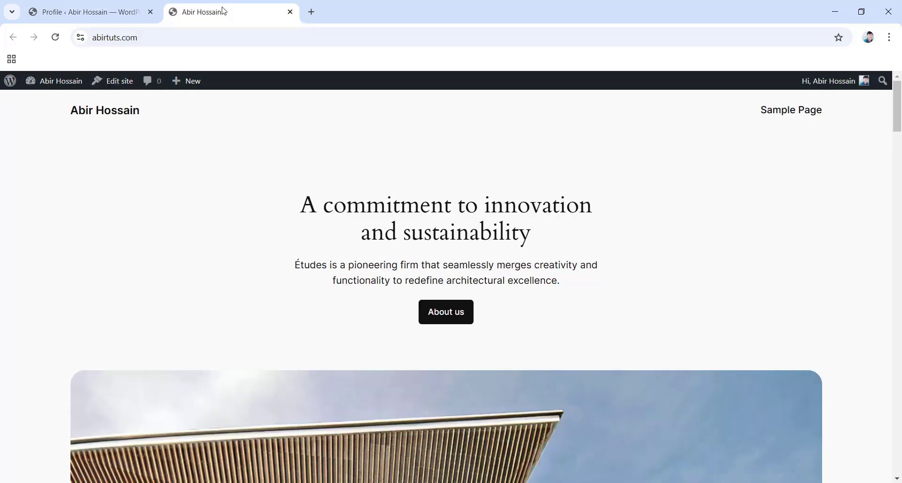
scroll(401, 86, down, 5)
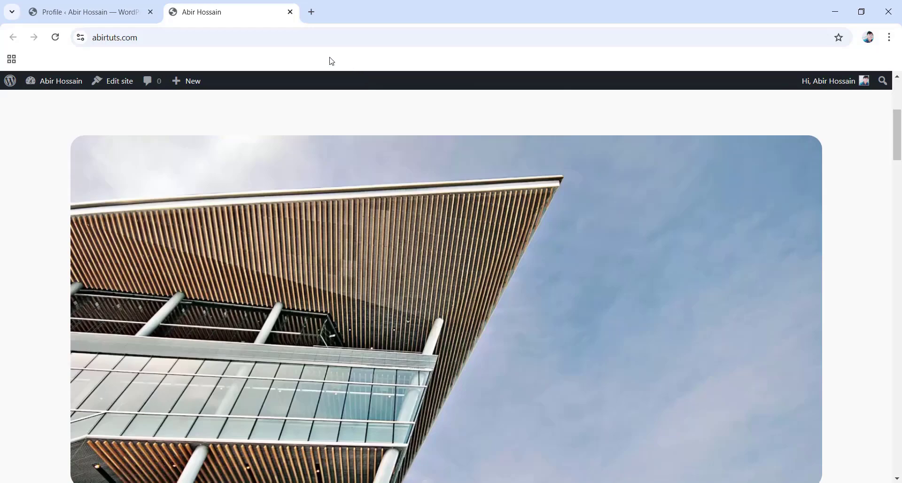
scroll(424, 202, down, 15)
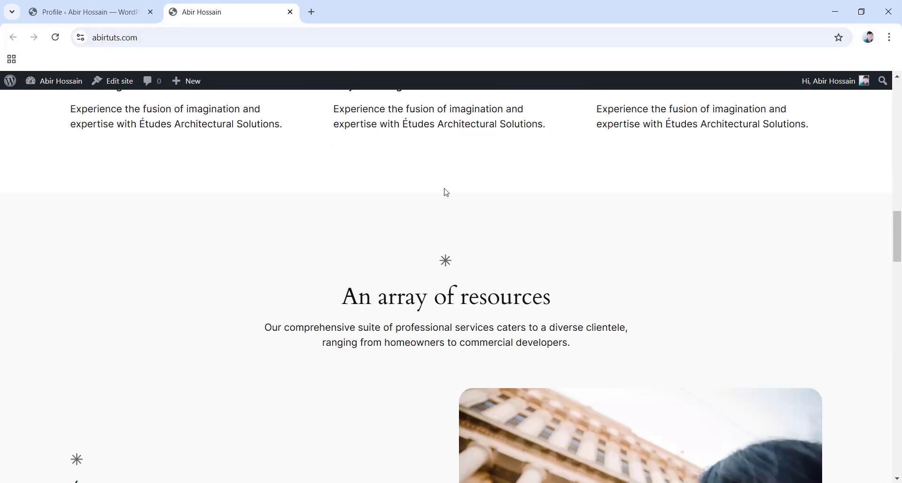
scroll(424, 202, down, 15)
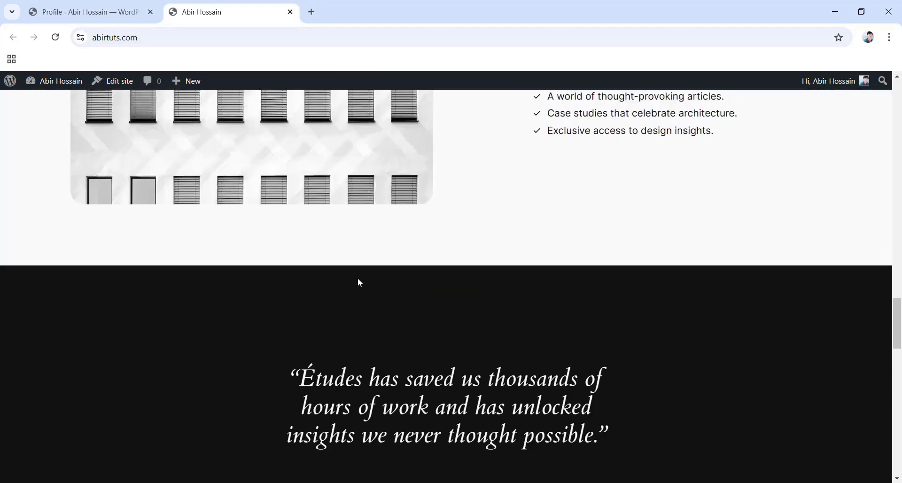
scroll(358, 282, up, 9)
scroll(362, 281, up, 6)
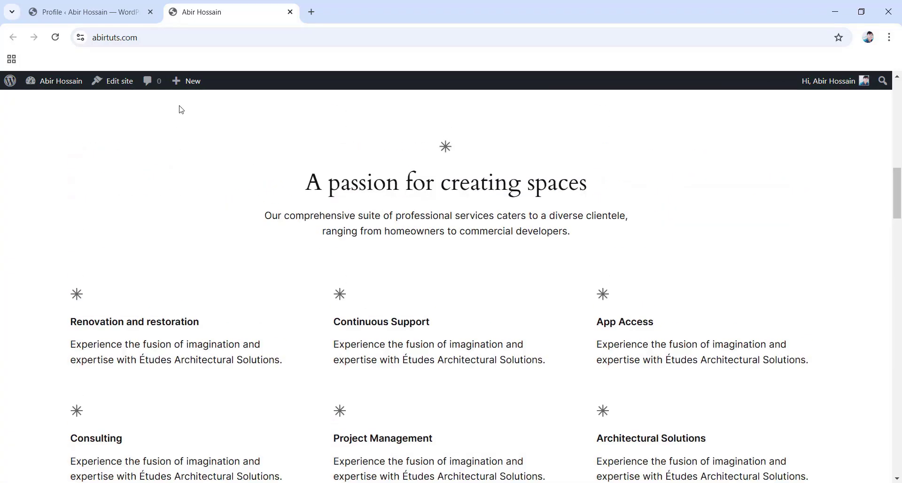
mouse_move(199, 91)
scroll(291, 298, up, 10)
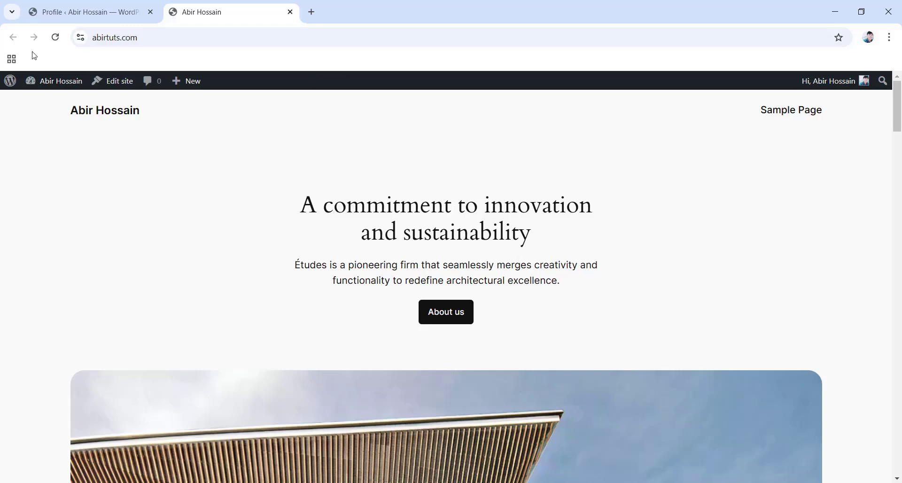
In Settings > General, paste the tagline 'Best Web Design Agency in California' and save changes.
click(92, 10)
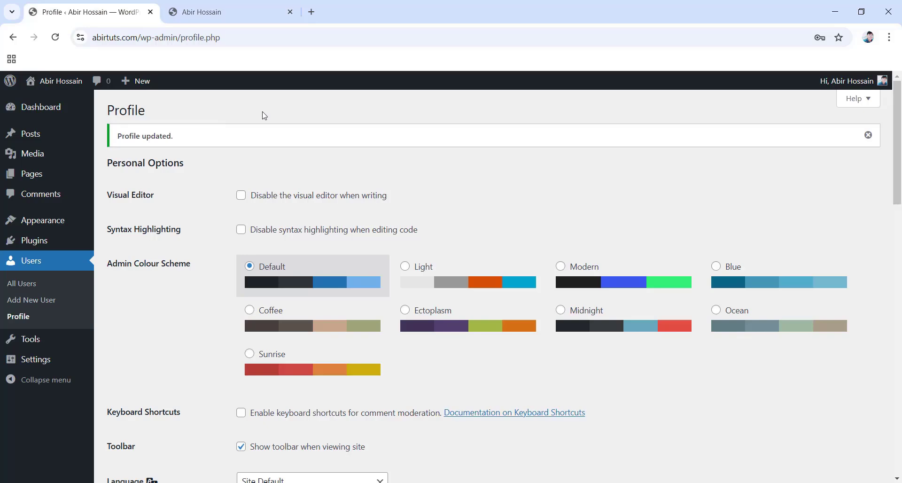
mouse_move(42, 359)
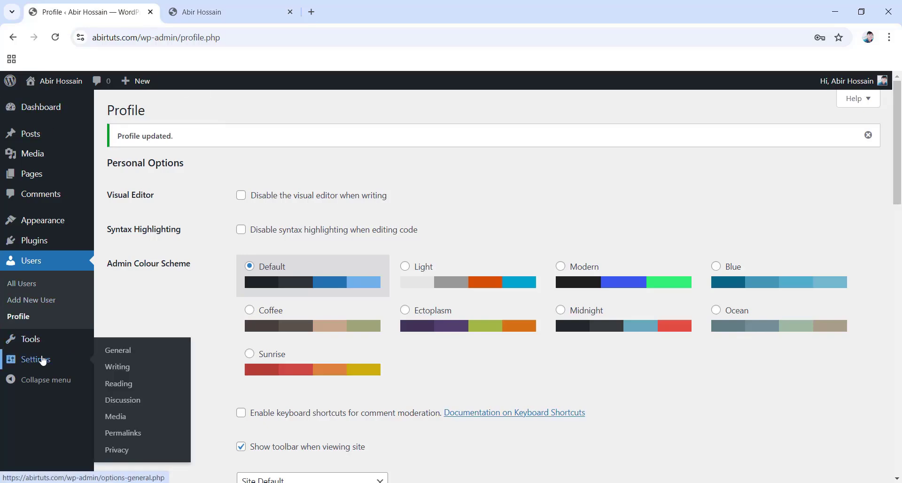
click(119, 352)
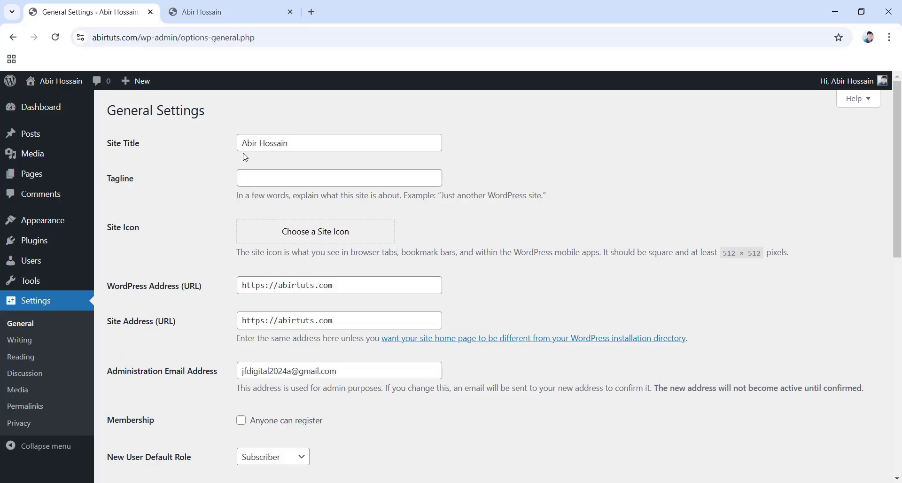
click(287, 177)
text(Best Web Design Agency in California)
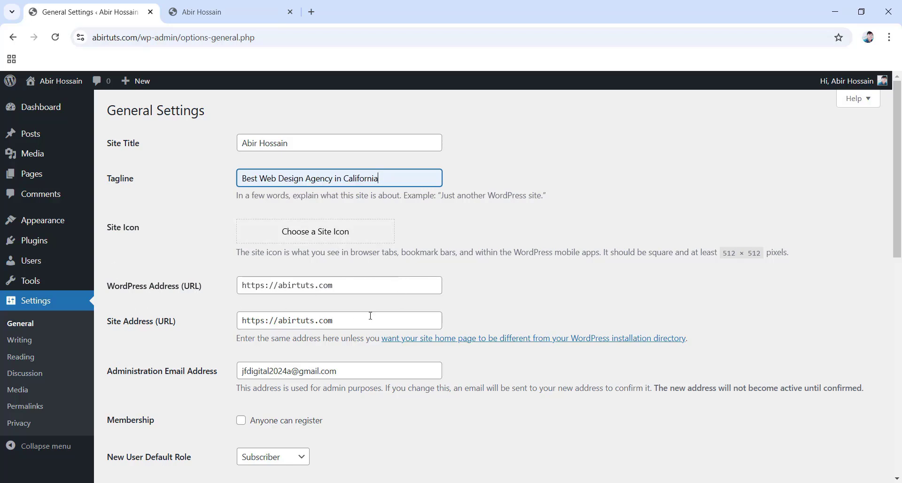
scroll(369, 310, down, 3)
scroll(368, 304, down, 1)
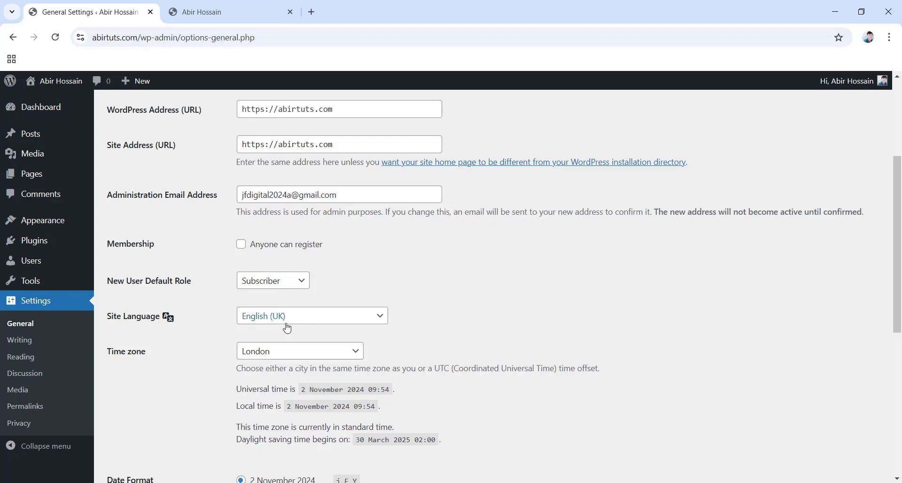
scroll(287, 327, down, 2)
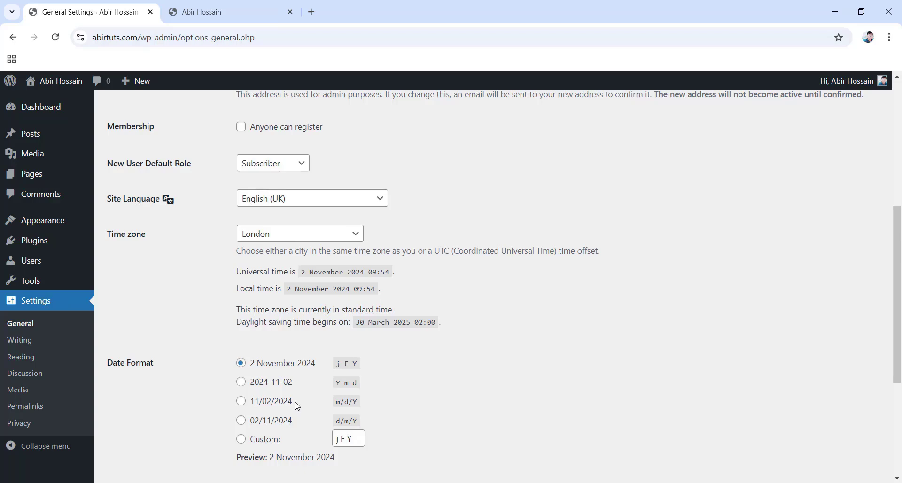
scroll(297, 406, down, 2)
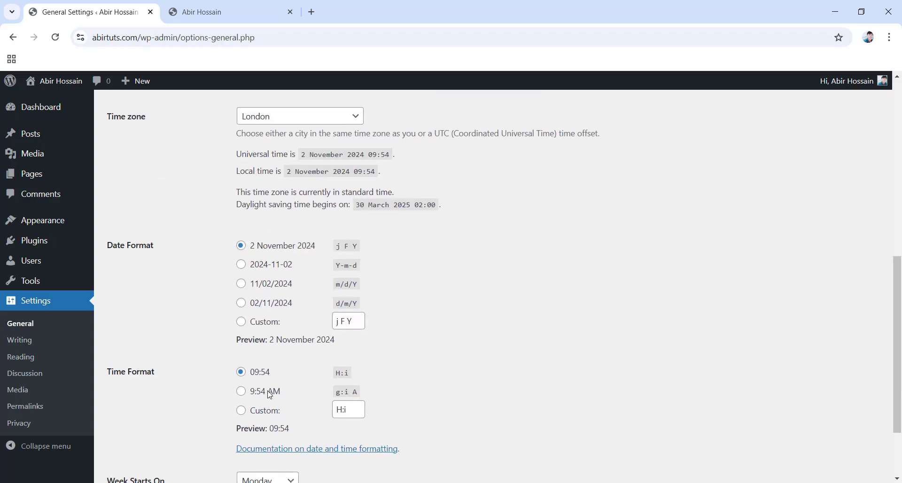
scroll(235, 355, down, 2)
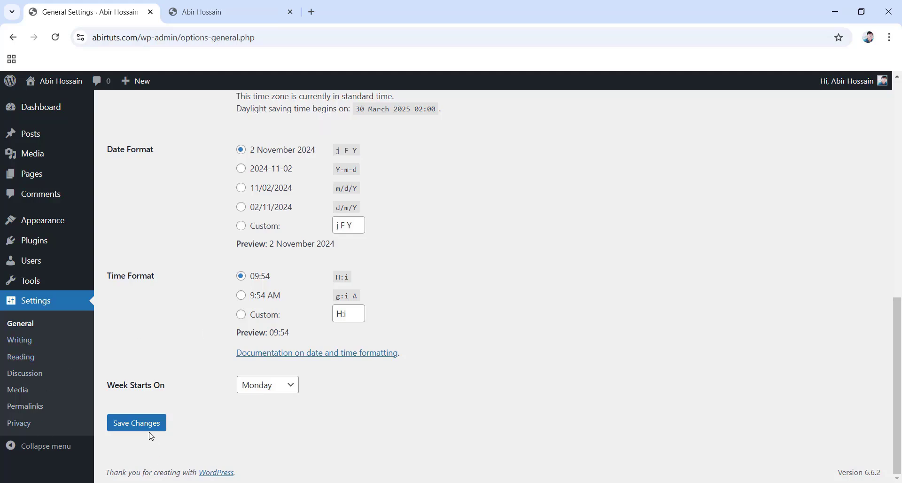
click(135, 428)
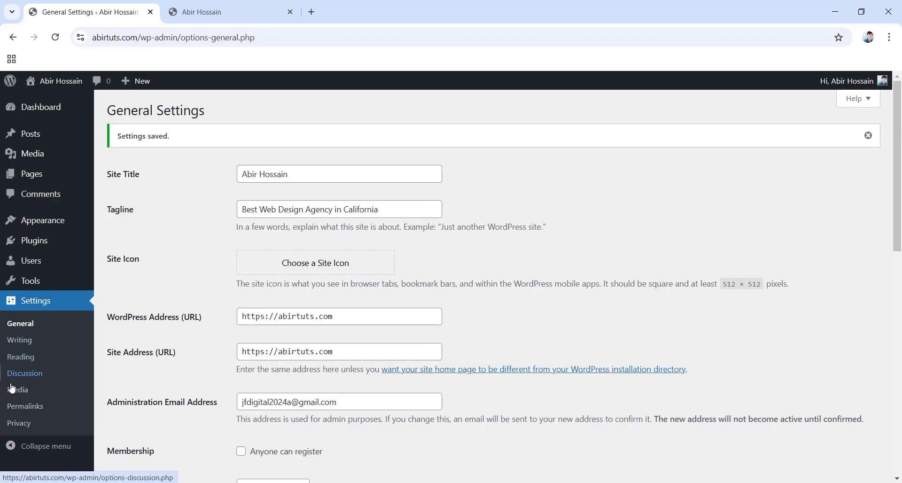
Switch the permalinks to the Post name structure (/%postname%/) and save.
click(32, 409)
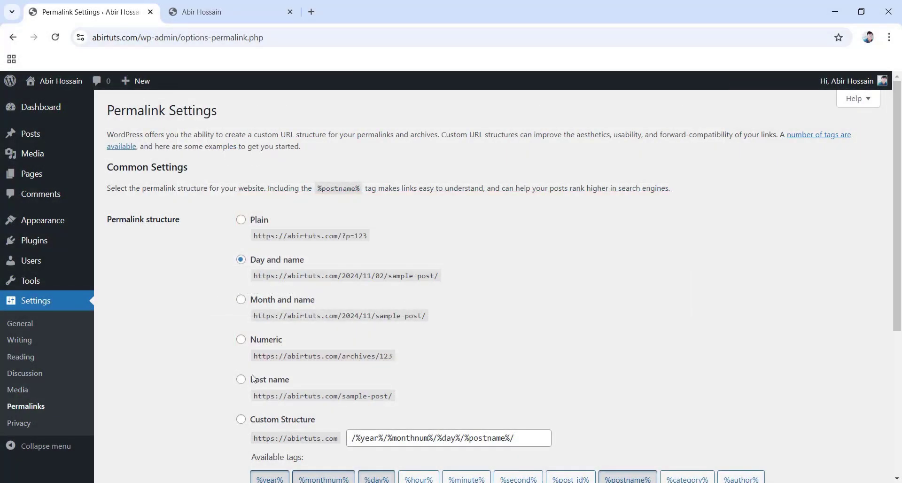
click(241, 381)
scroll(241, 381, down, 5)
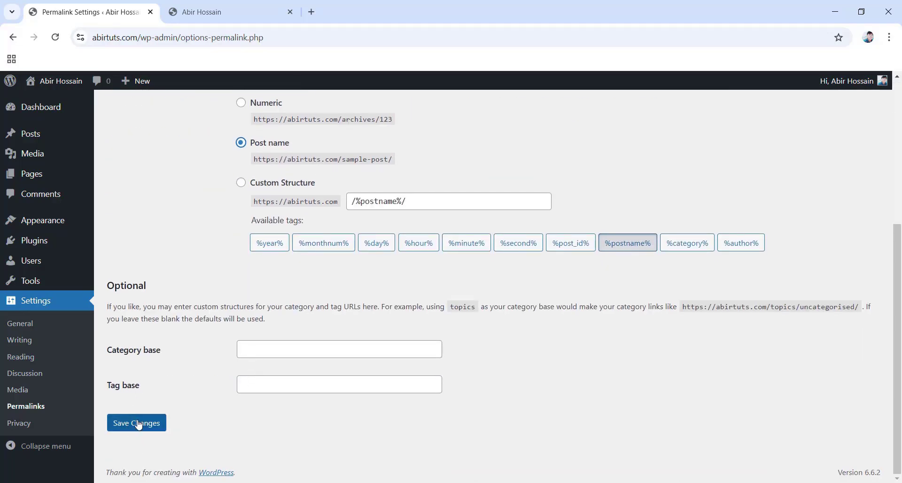
click(137, 423)
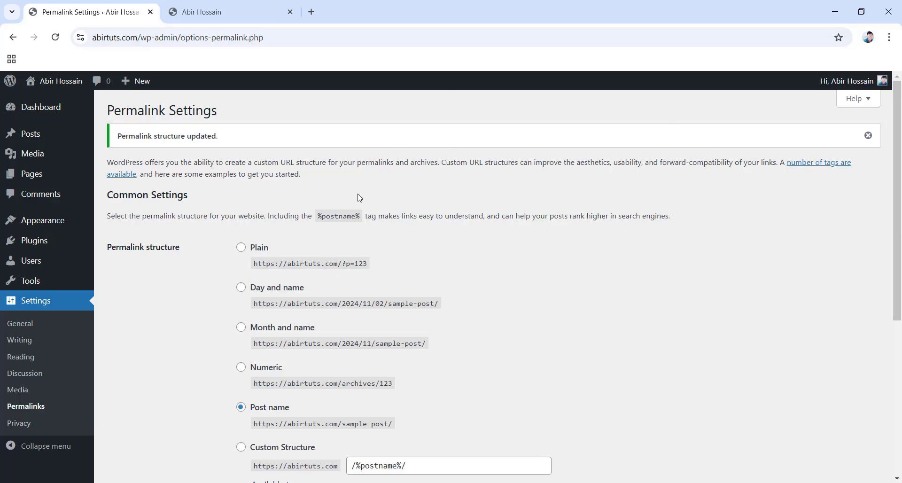
Bring the live homepage tab forward and scroll through 'A commitment to innovation and sustainability'.
click(220, 4)
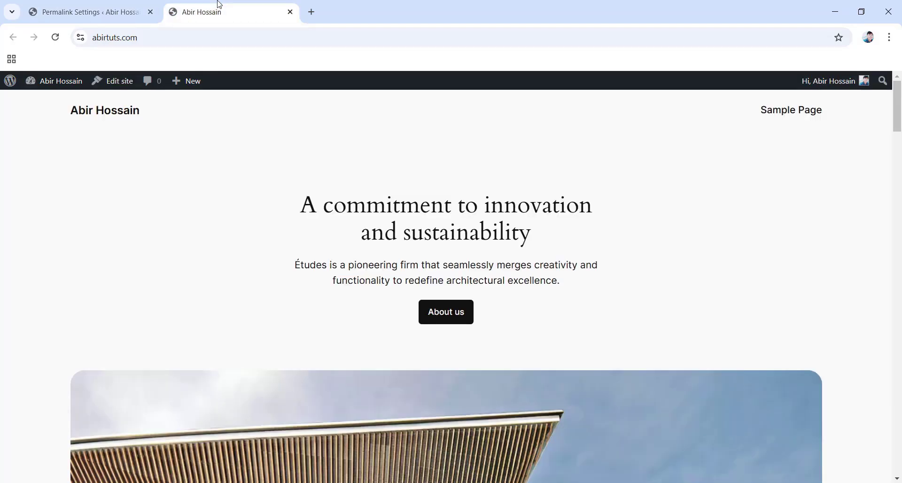
scroll(381, 231, down, 1)
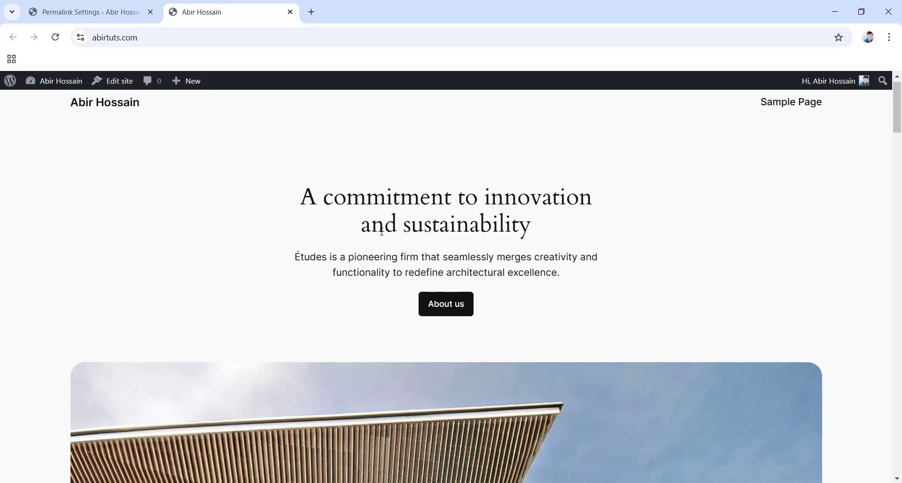
scroll(382, 232, down, 5)
scroll(382, 231, up, 5)
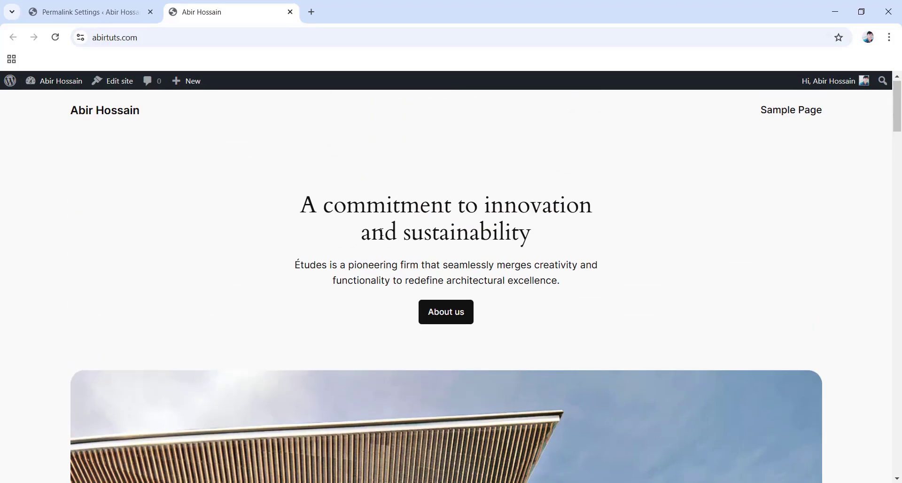
scroll(382, 232, down, 8)
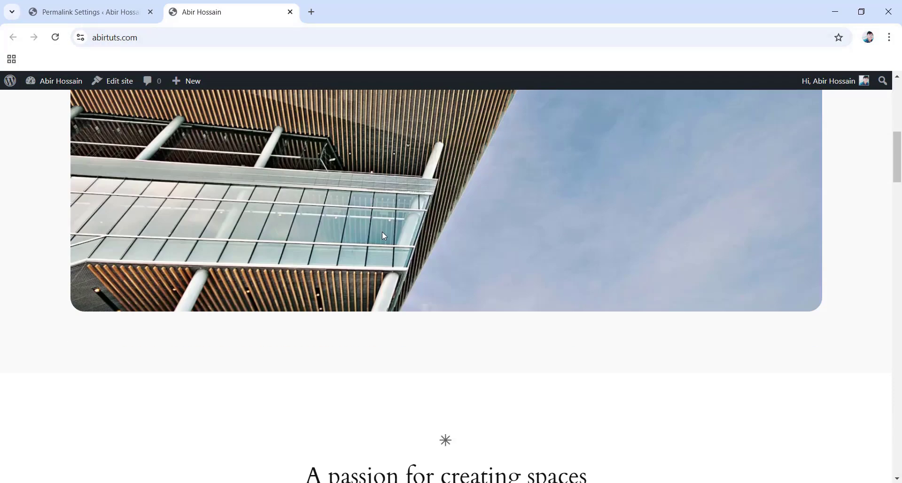
scroll(382, 234, up, 8)
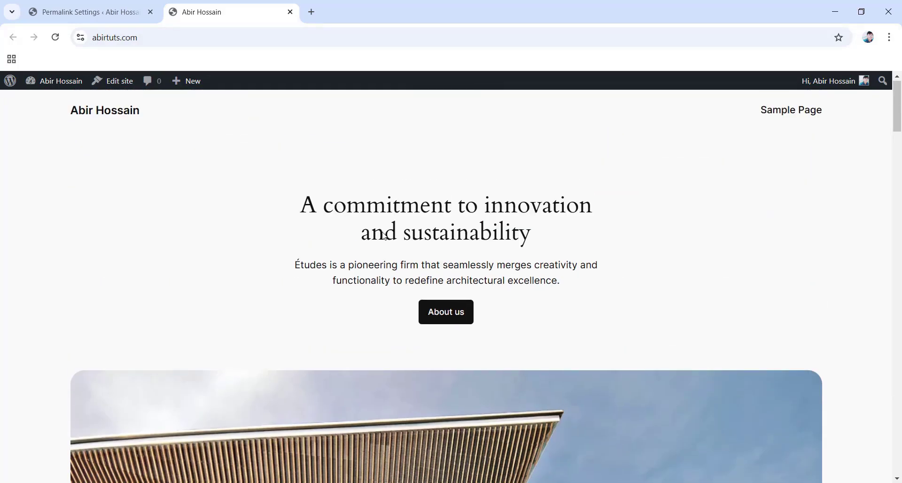
Back in the admin, open Appearance > Themes and review the active Twenty Twenty-Four theme.
click(98, 5)
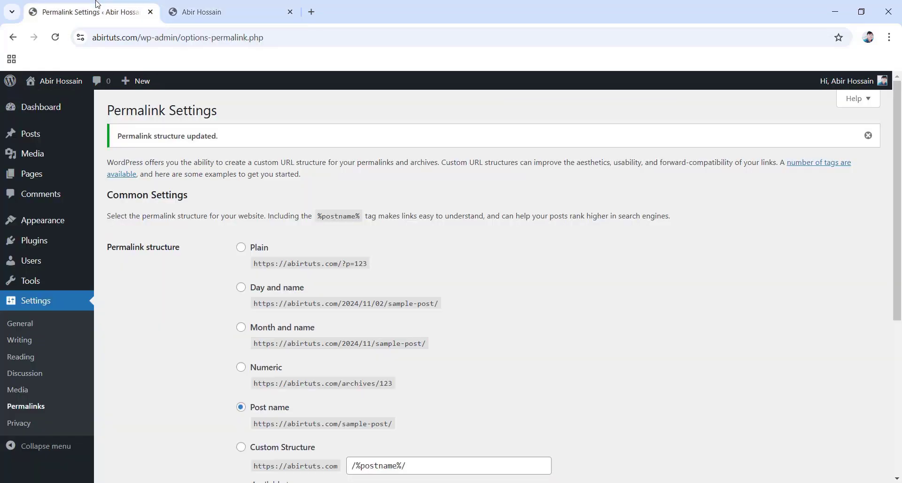
mouse_move(56, 227)
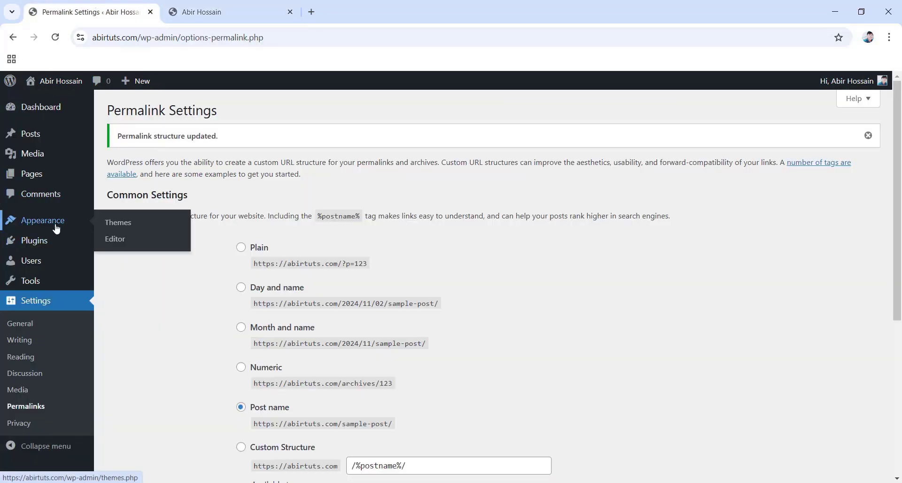
click(114, 228)
scroll(340, 309, up, 1)
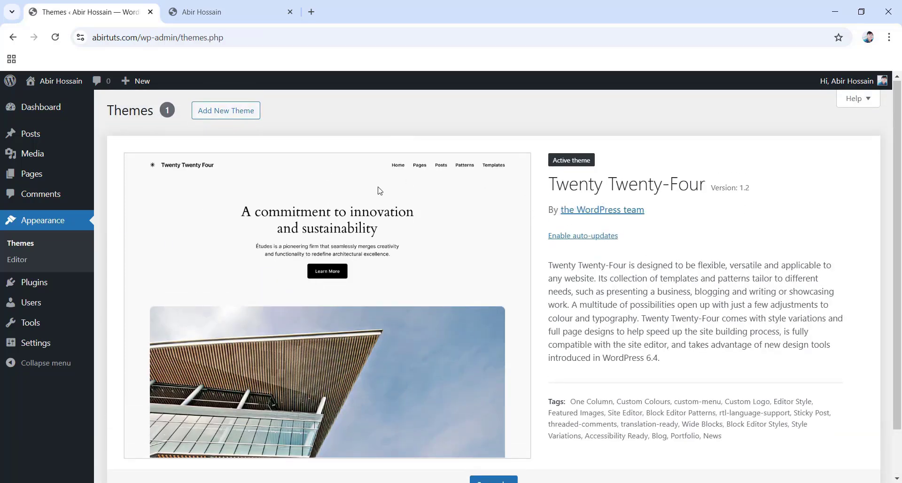
scroll(525, 262, down, 1)
scroll(426, 349, up, 1)
scroll(296, 193, down, 1)
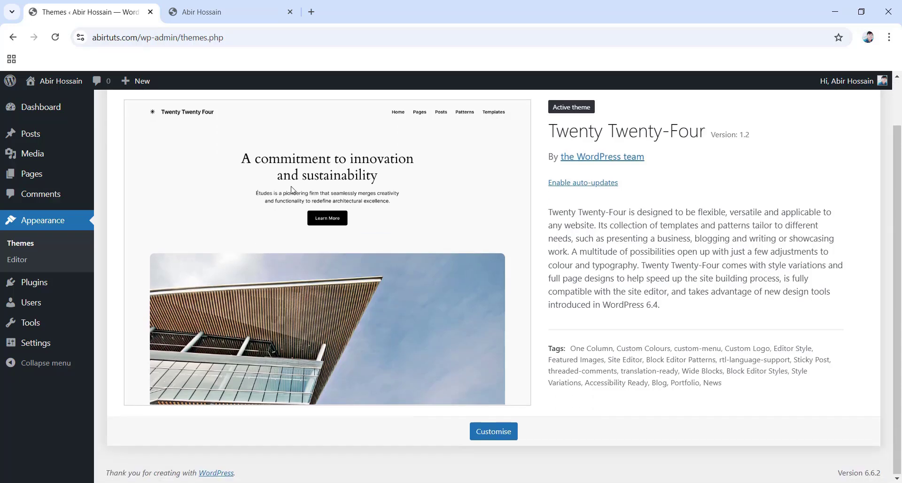
scroll(282, 179, up, 1)
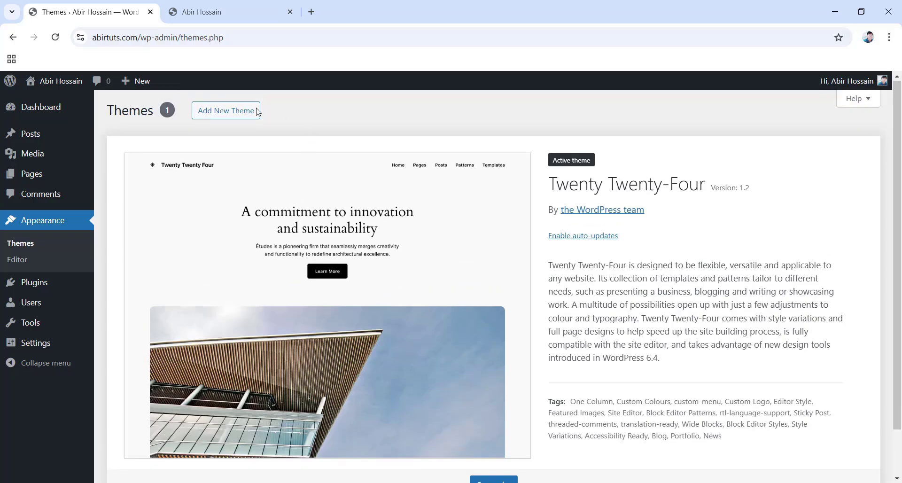
Browse Add New Theme and search the theme directory for 'hello elementor'.
click(226, 117)
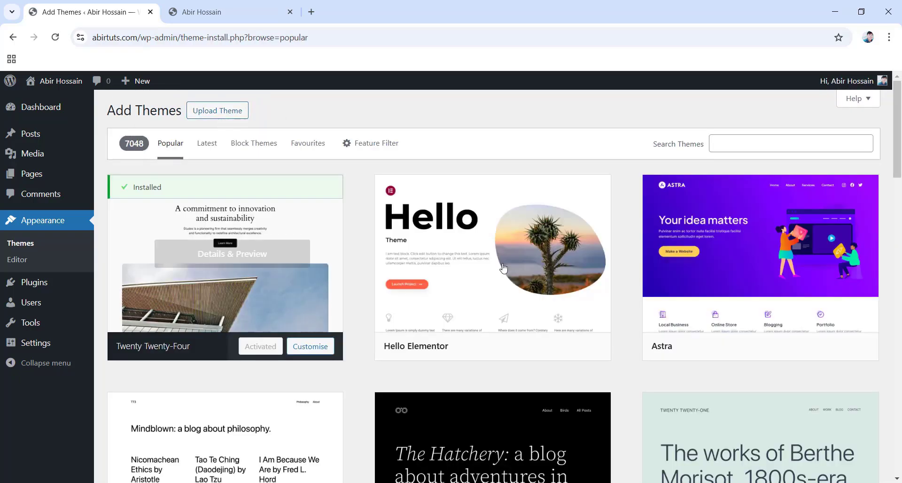
scroll(419, 305, down, 6)
scroll(517, 338, down, 4)
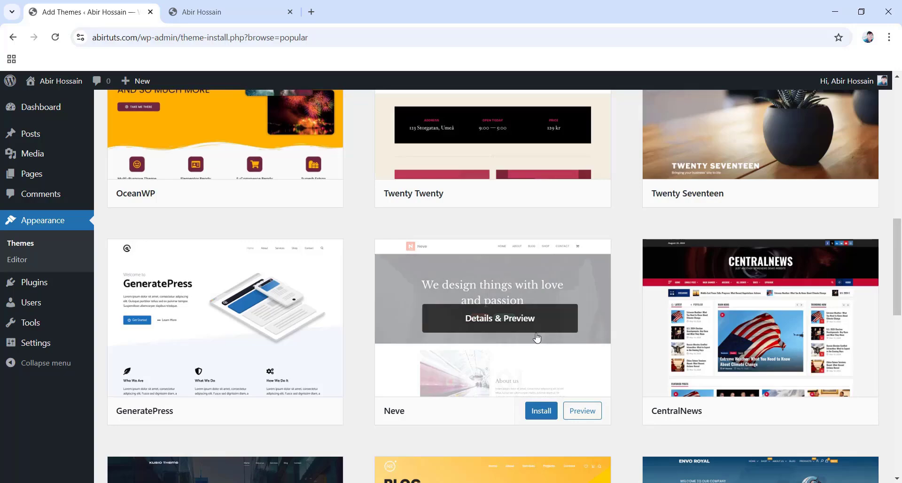
scroll(533, 341, down, 6)
scroll(534, 338, up, 14)
scroll(533, 330, up, 3)
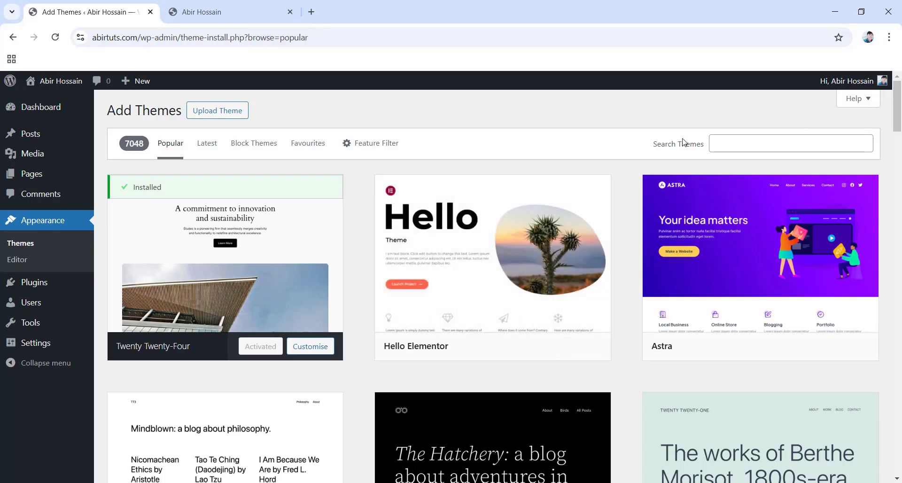
click(725, 145)
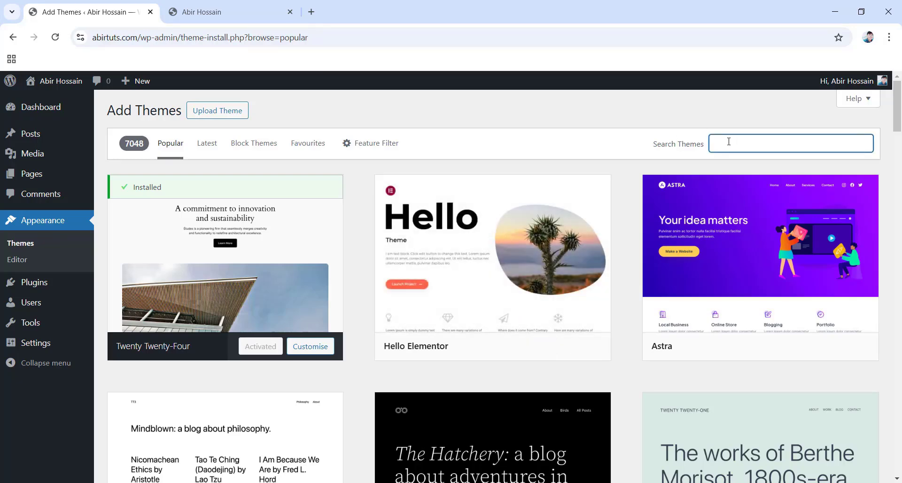
text(hello elementor)
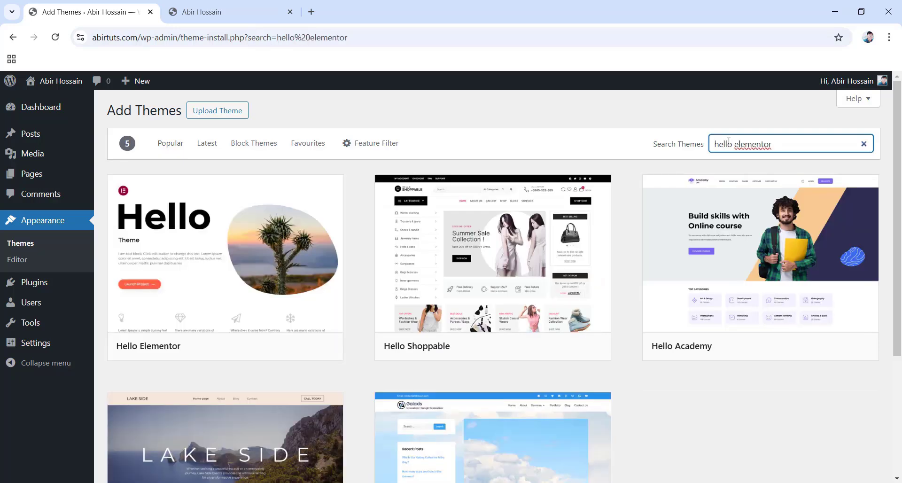
Install and activate the Hello Elementor theme, then return to the site's front-page tab.
mouse_move(224, 264)
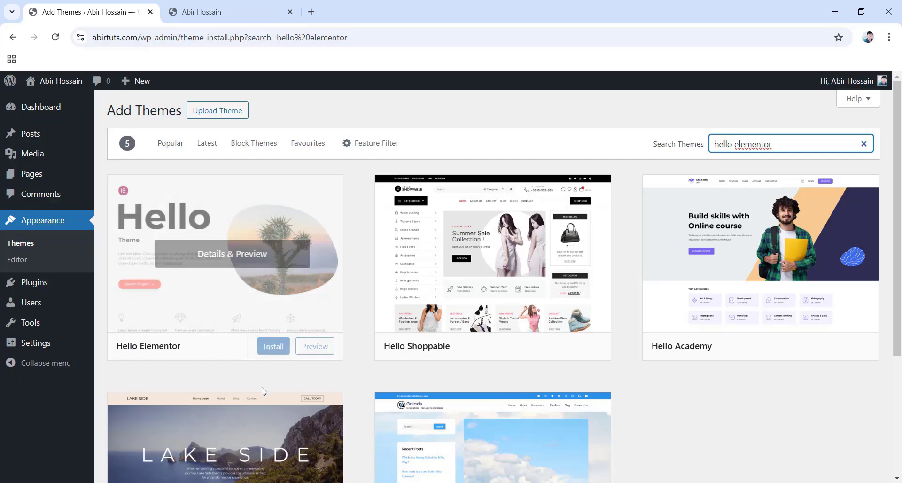
click(278, 352)
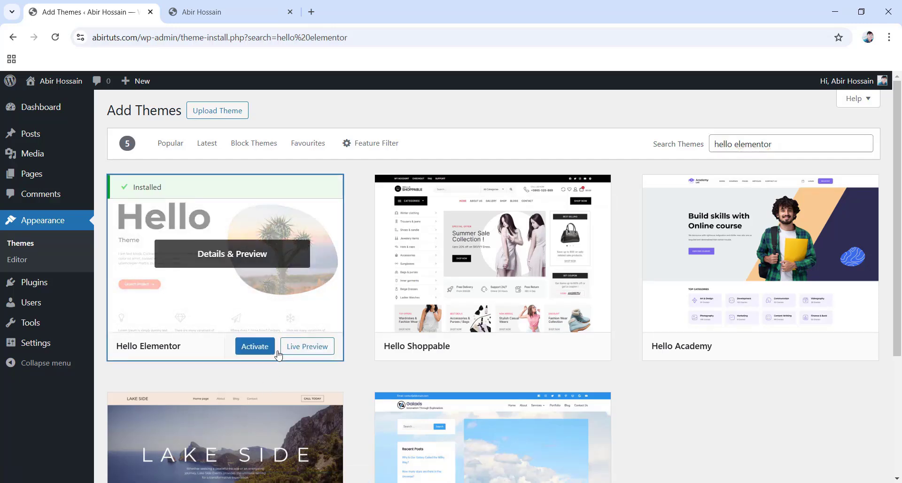
click(255, 347)
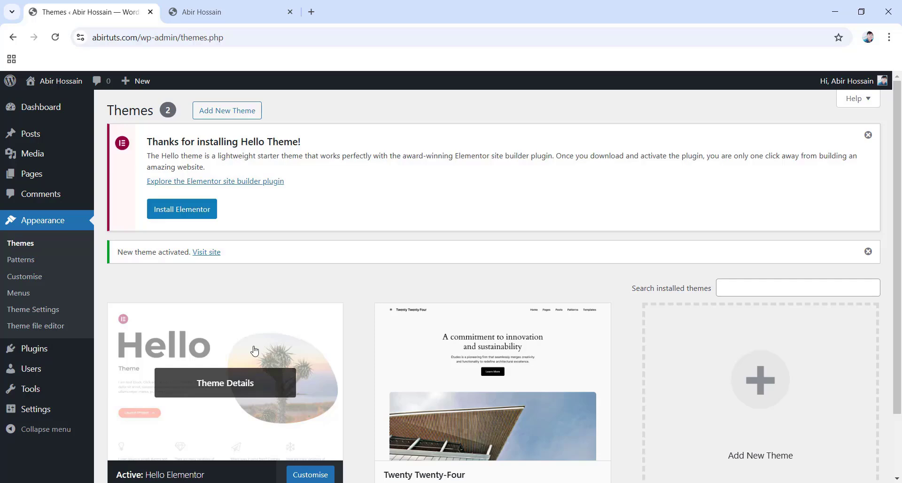
click(218, 15)
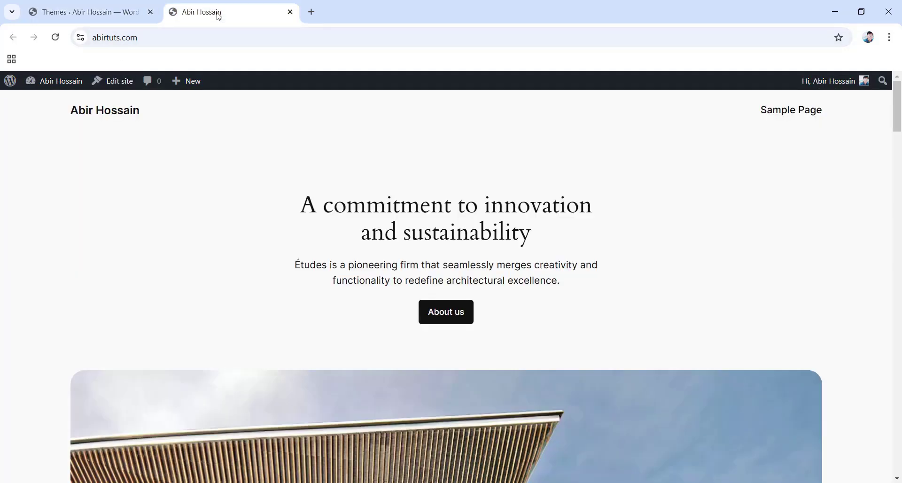
Reload the front page to see the new theme, then switch to the Elementor portfolio tutorial tab.
click(55, 38)
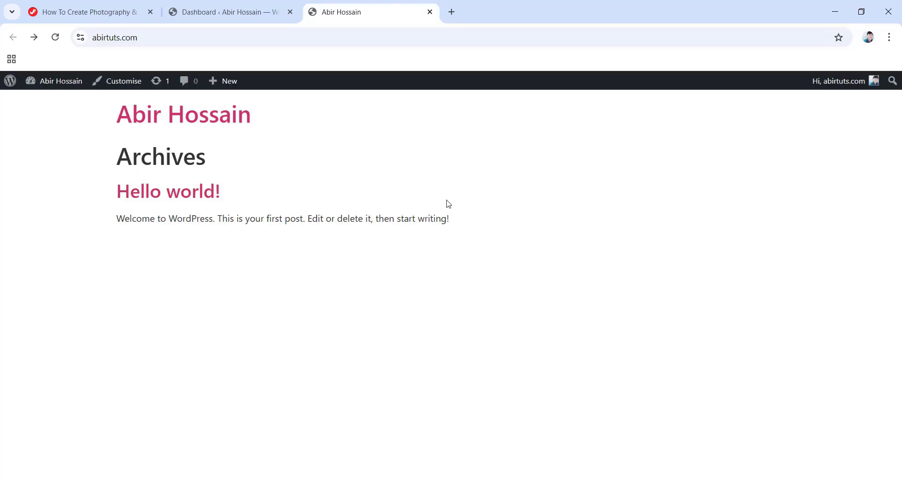
click(69, 7)
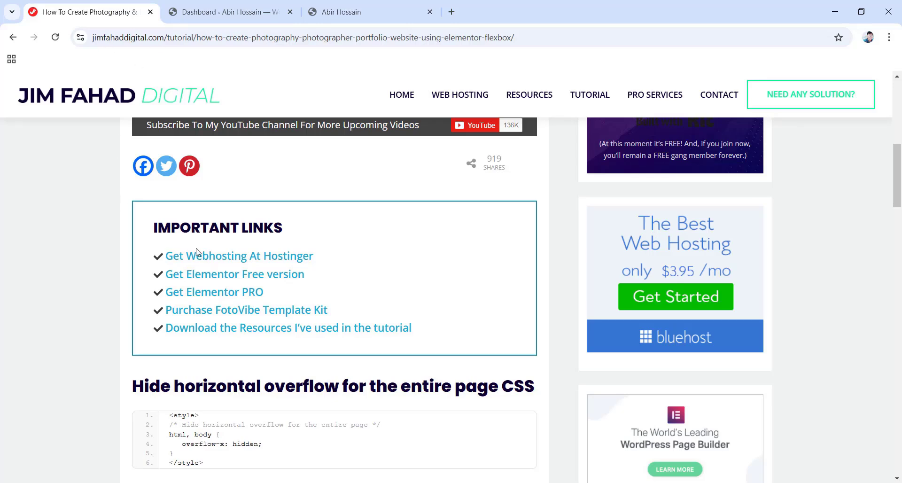
Follow the Get Elementor Free version link and scroll down the elementor.com page.
click(253, 282)
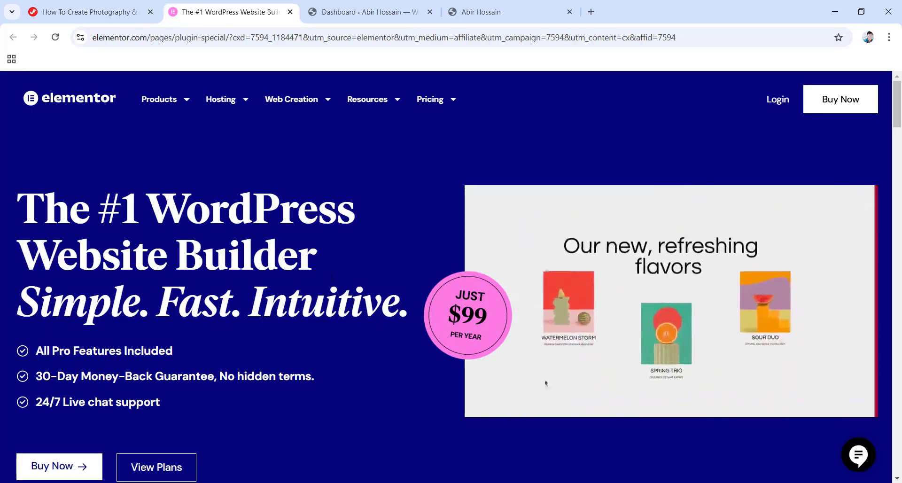
scroll(332, 279, down, 6)
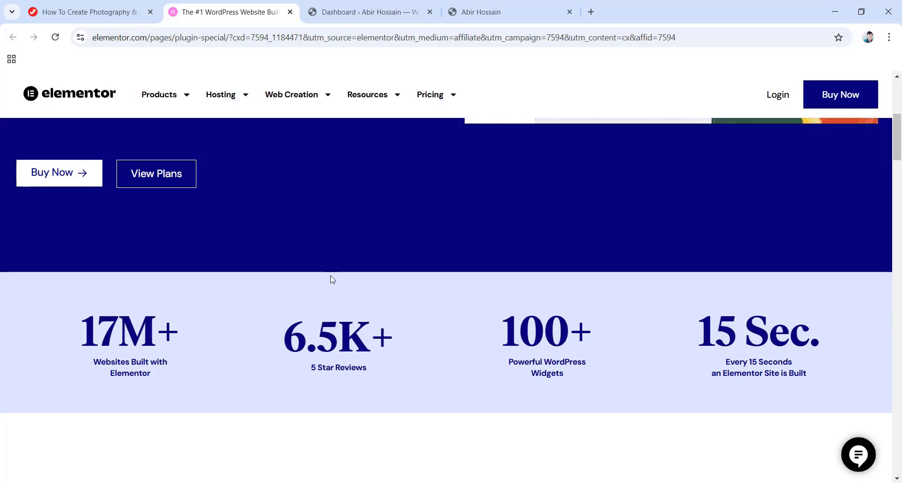
scroll(332, 279, down, 2)
scroll(332, 279, down, 7)
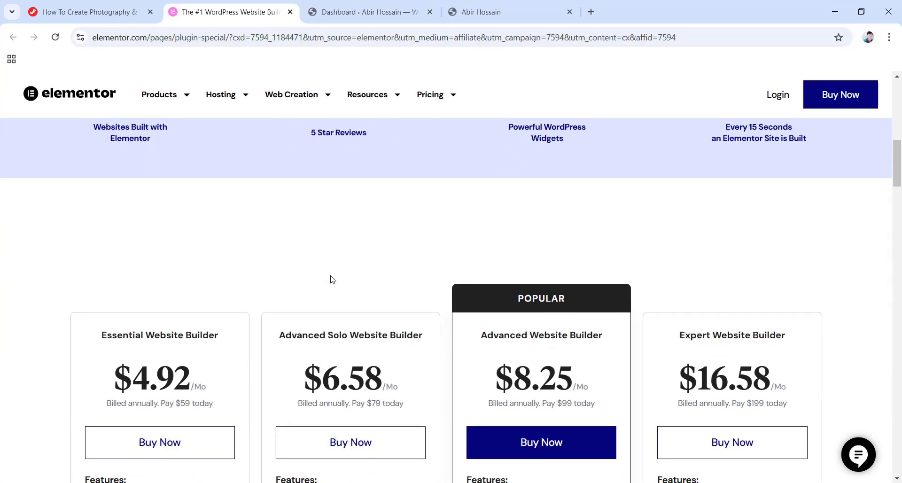
scroll(332, 279, down, 1)
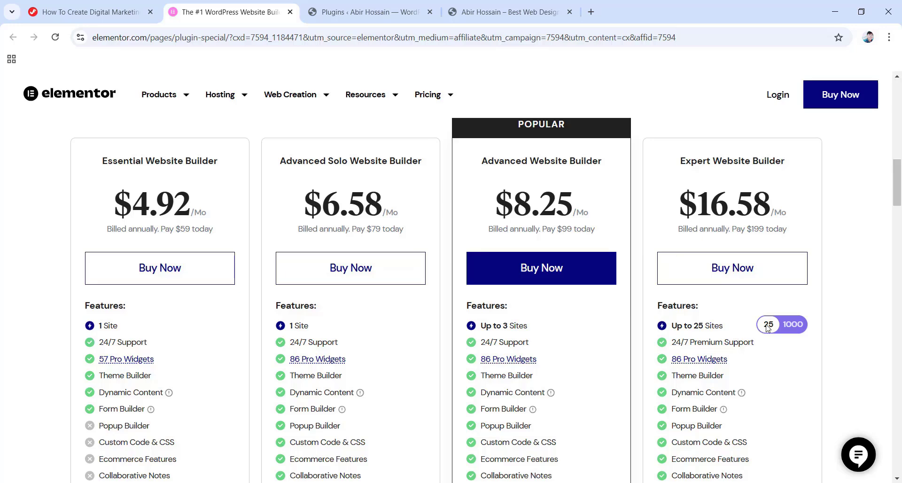
Compare Website Builder pricing between the 1000-site and 25-site plan options.
click(796, 330)
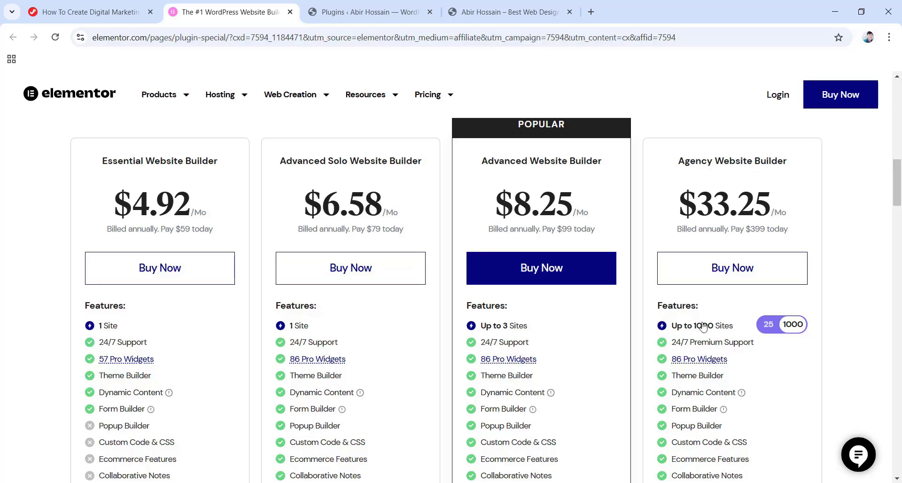
click(767, 324)
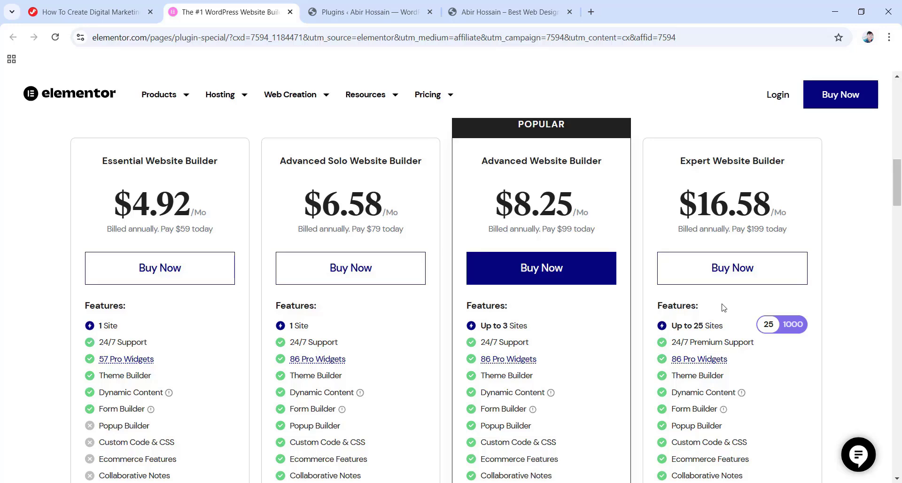
click(793, 324)
click(768, 325)
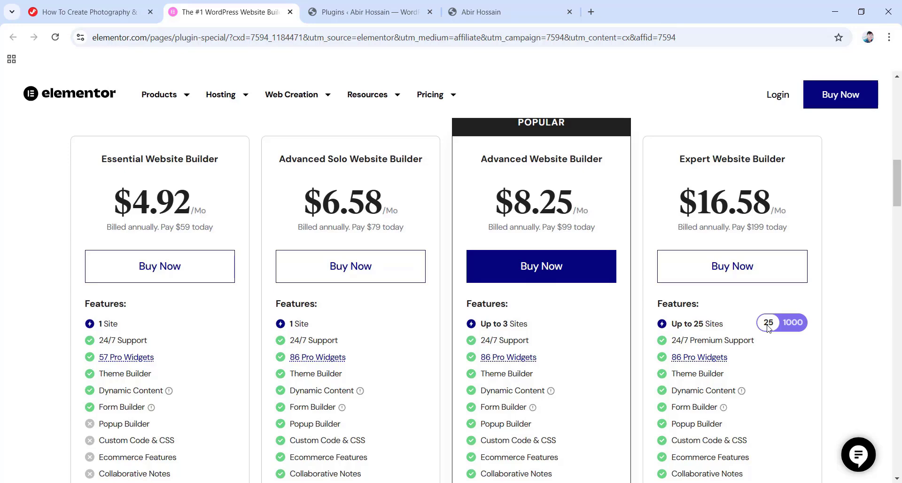
scroll(761, 328, up, 5)
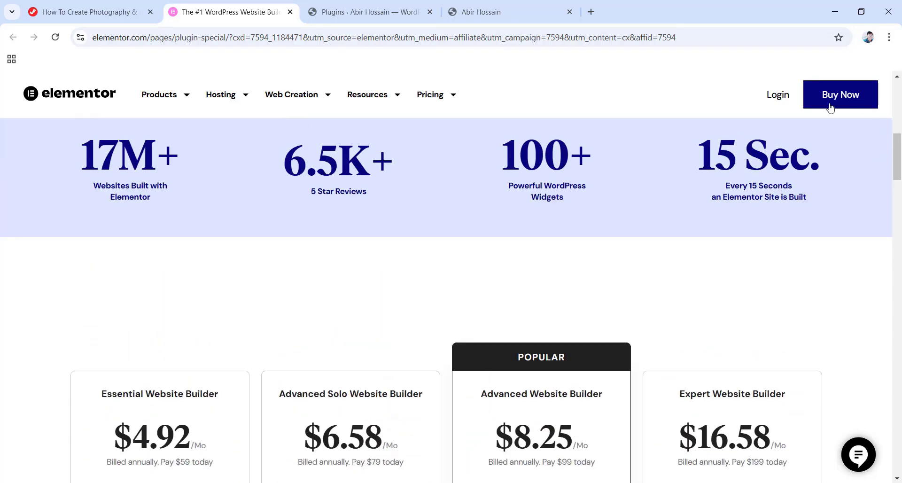
Open the Elementor login page, look at Create an Account options, then return to Sign in.
click(778, 95)
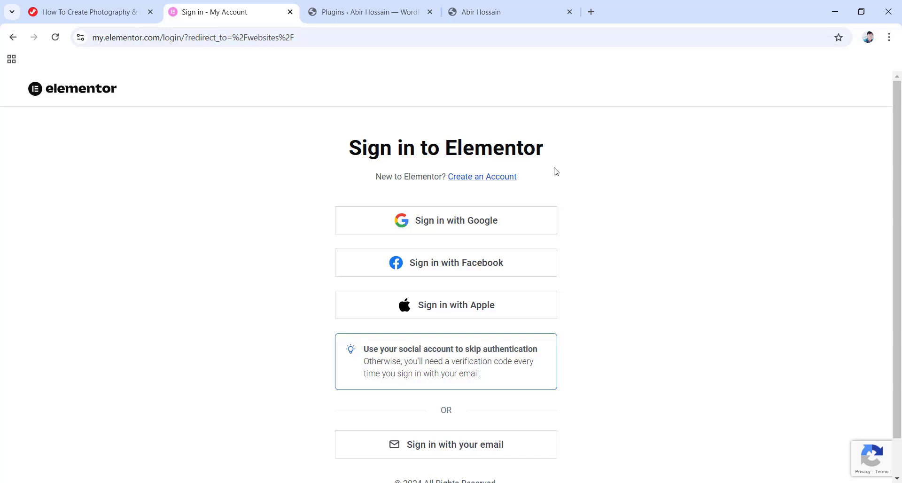
click(483, 177)
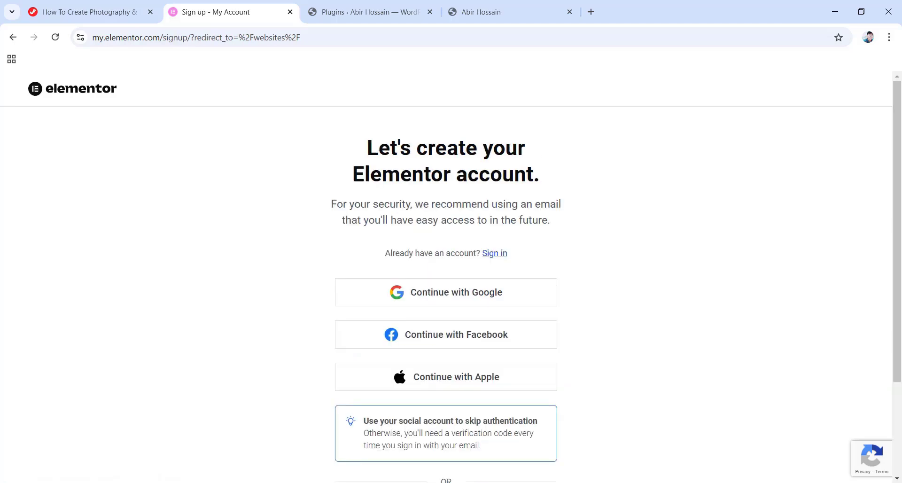
scroll(482, 177, down, 3)
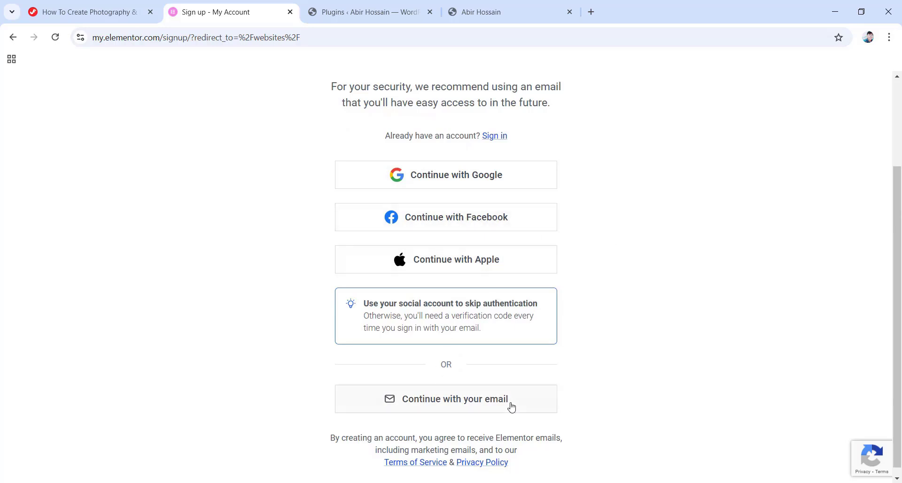
click(440, 399)
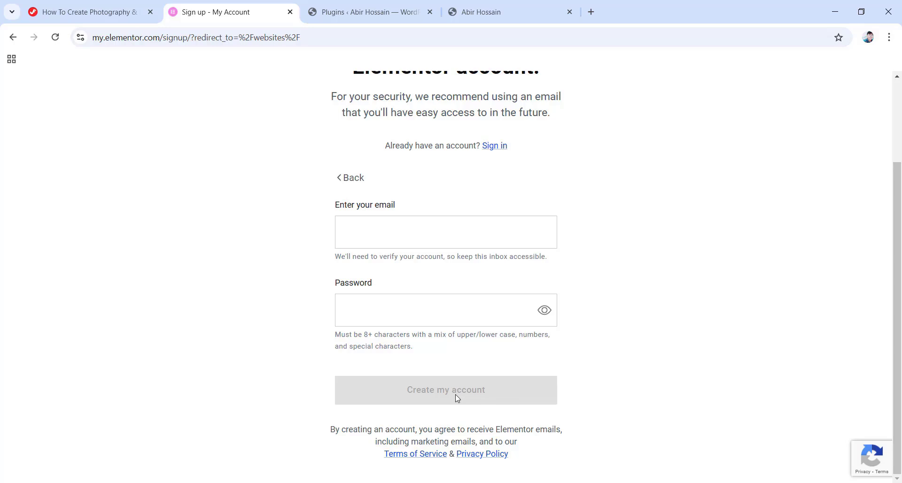
click(492, 146)
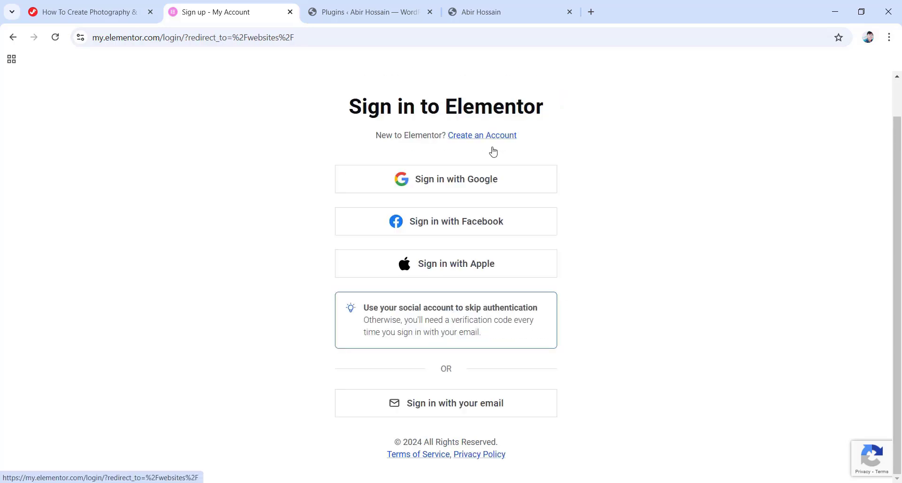
Sign in to the Elementor account with email and the account password.
click(464, 409)
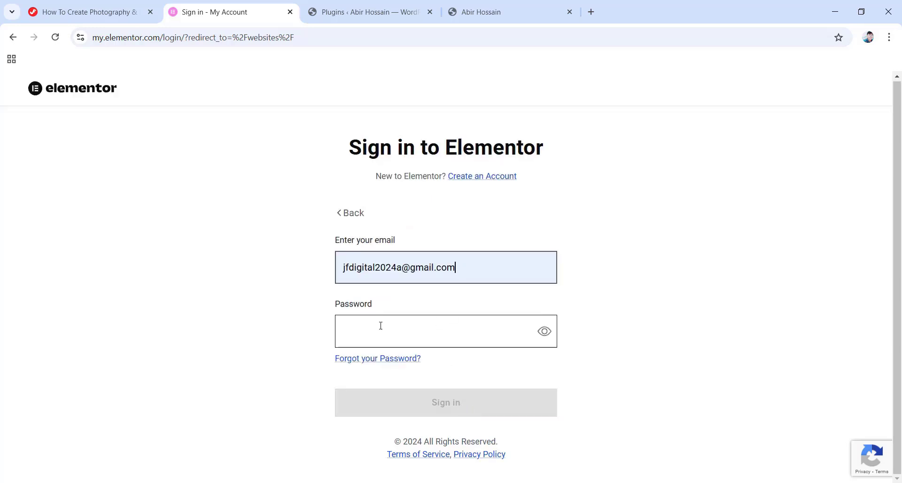
click(411, 328)
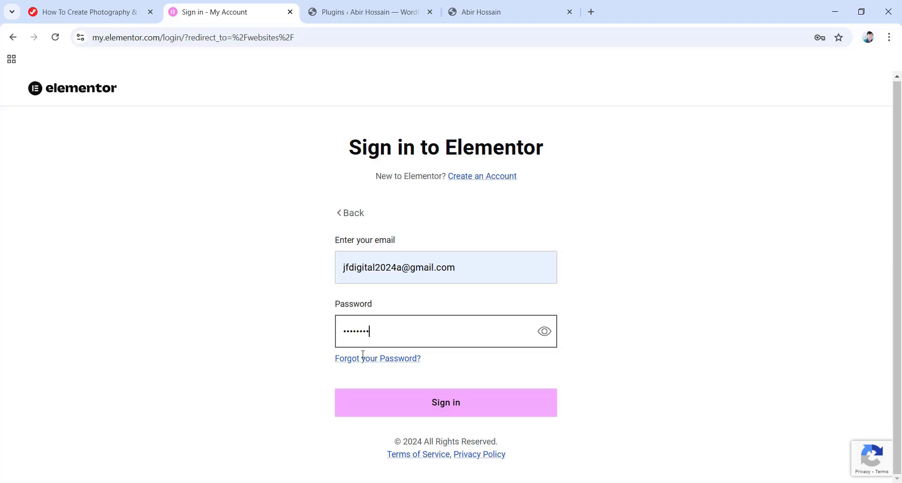
click(442, 404)
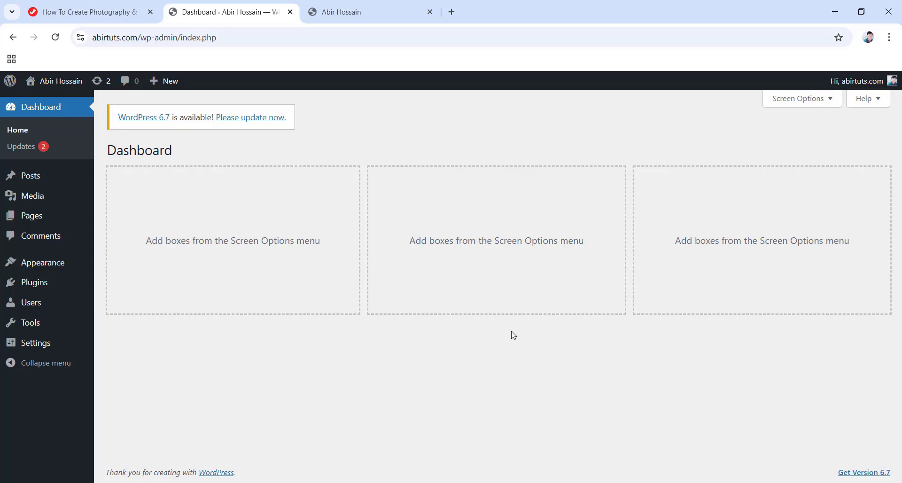
Search Add New Plugin for 'elementor', then install and activate Elementor Website Builder.
click(37, 287)
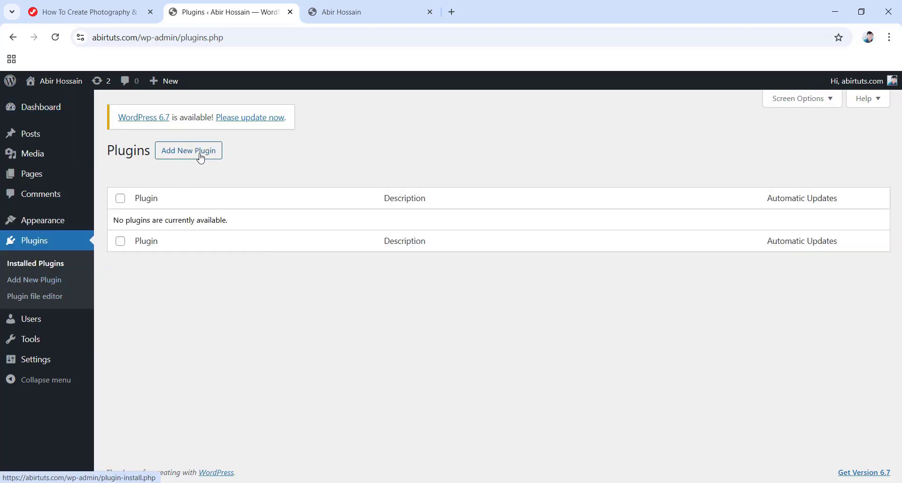
click(181, 154)
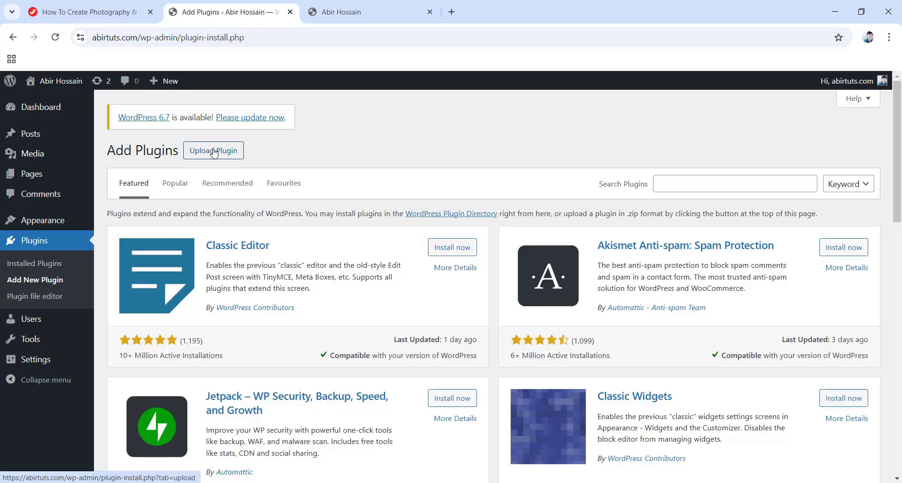
click(676, 190)
text(elementor)
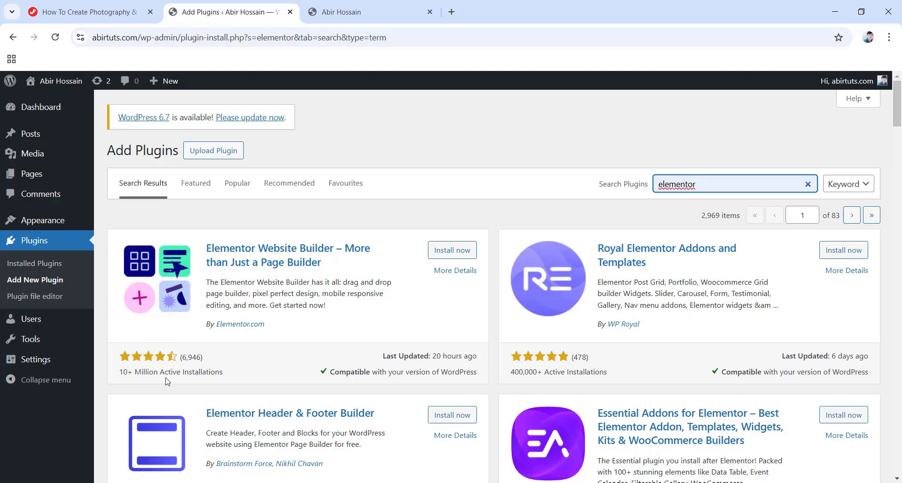
click(456, 254)
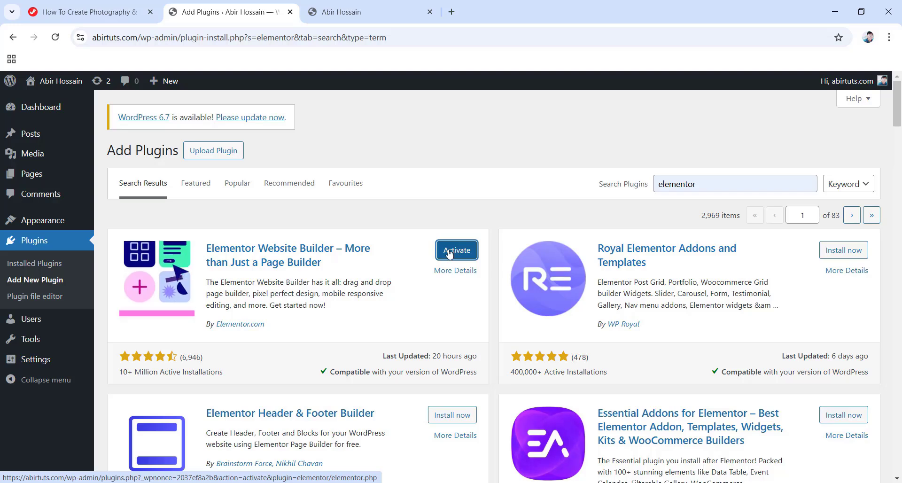
click(455, 253)
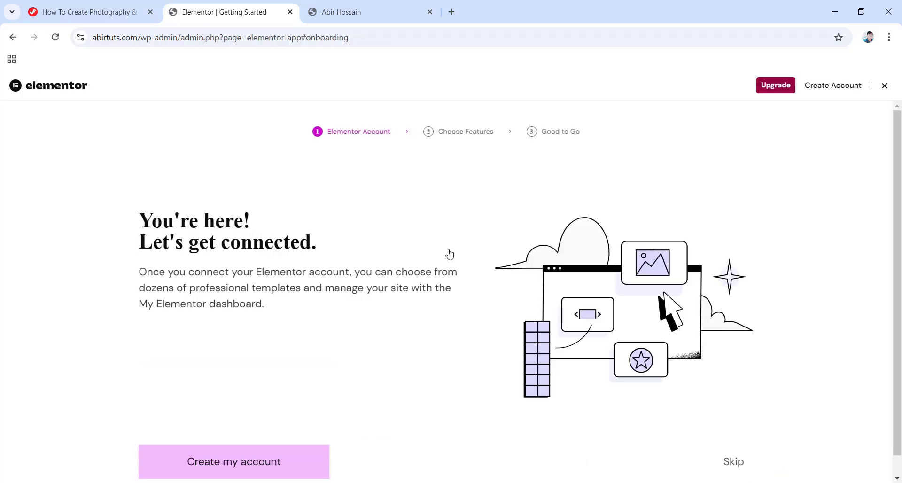
Dismiss the Elementor onboarding and go to the admin Pages list.
click(885, 87)
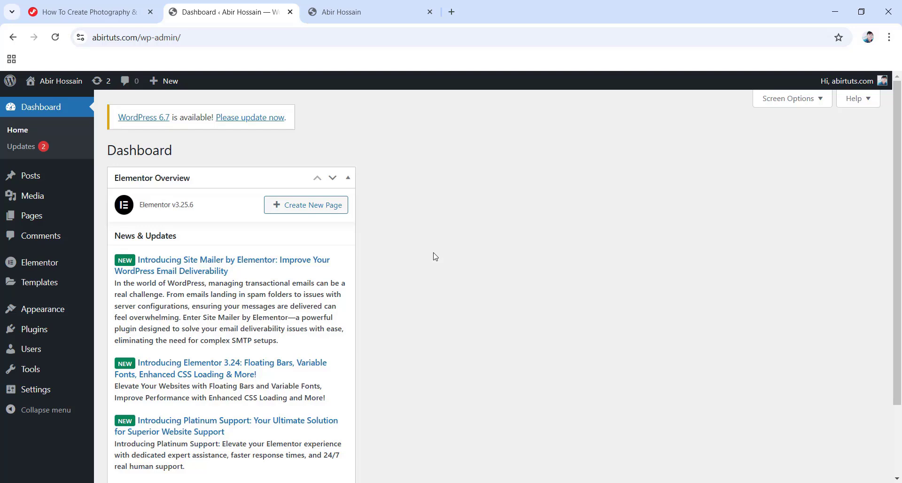
mouse_move(32, 218)
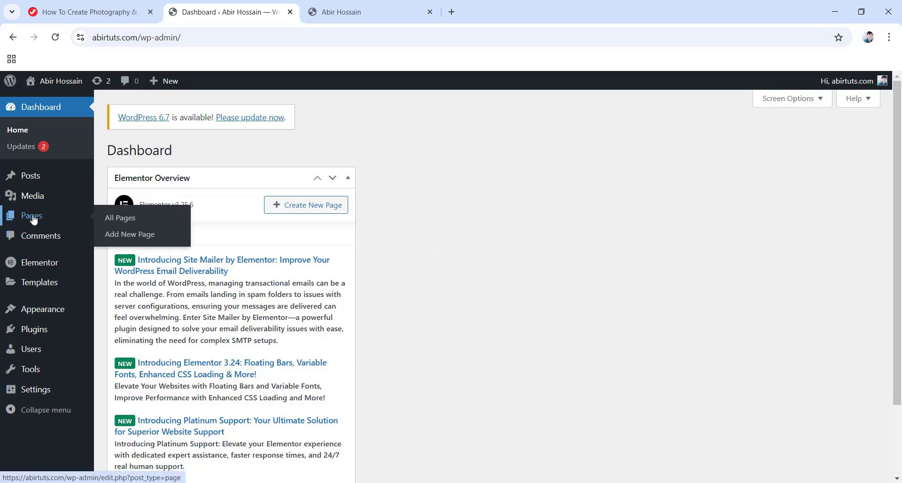
click(34, 220)
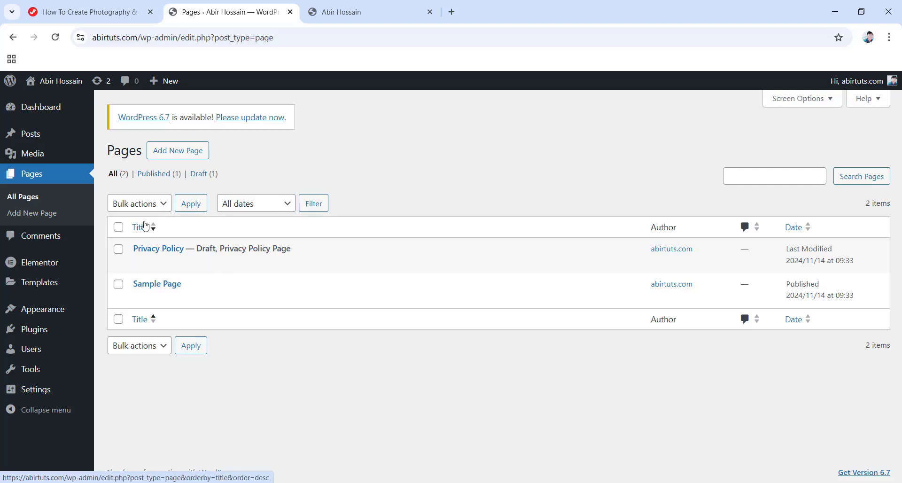
Move both pages, Privacy Policy and Sample Page, to the Bin in bulk.
click(119, 228)
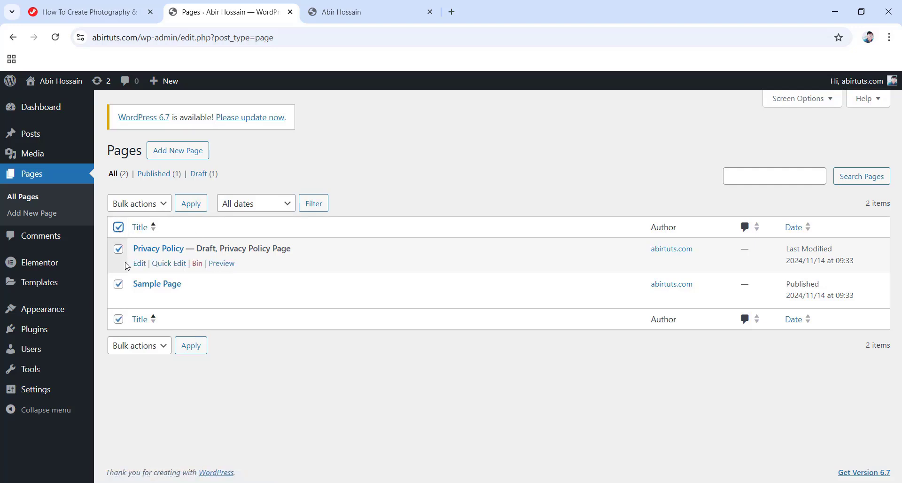
click(155, 206)
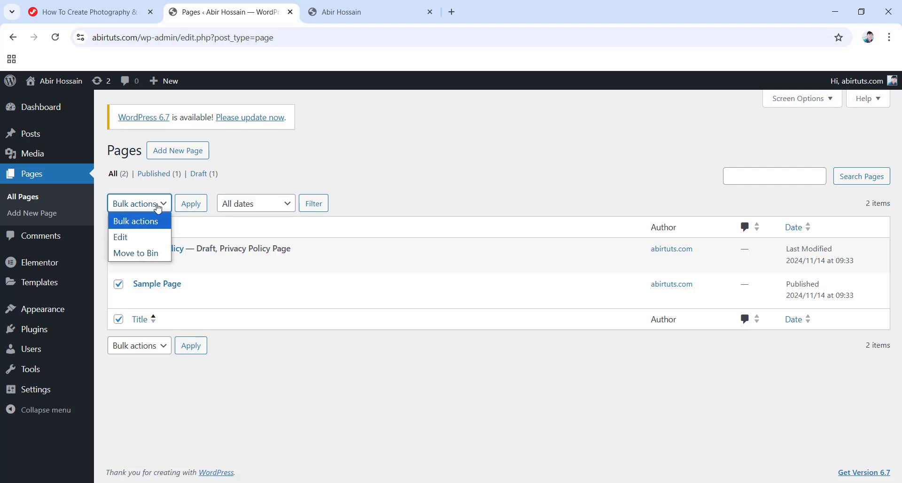
click(141, 257)
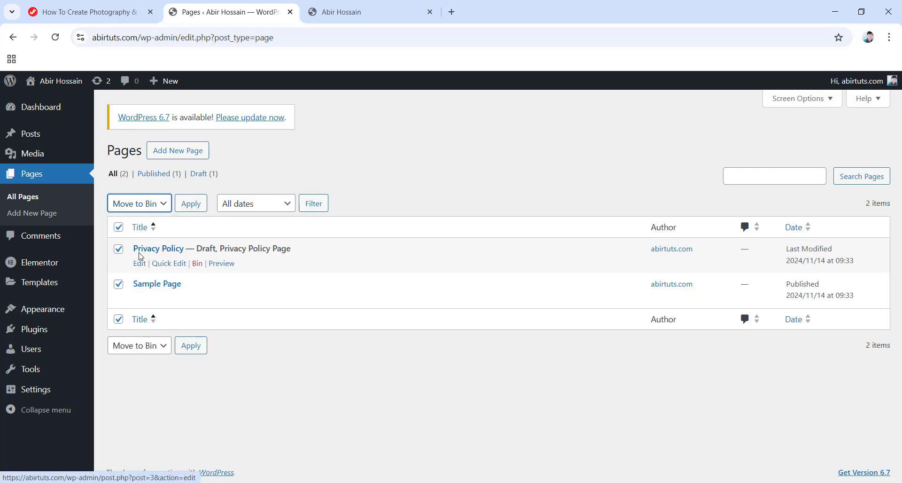
click(191, 203)
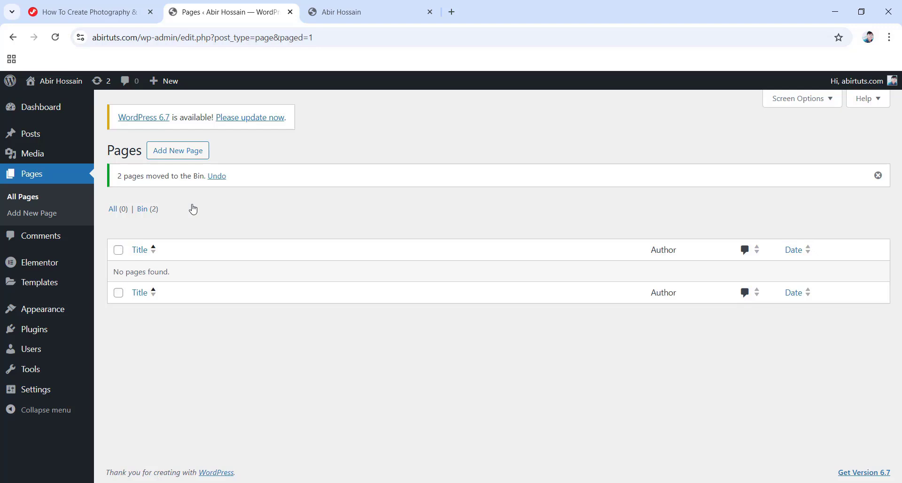
Permanently delete both binned pages so the Bin is empty.
click(145, 209)
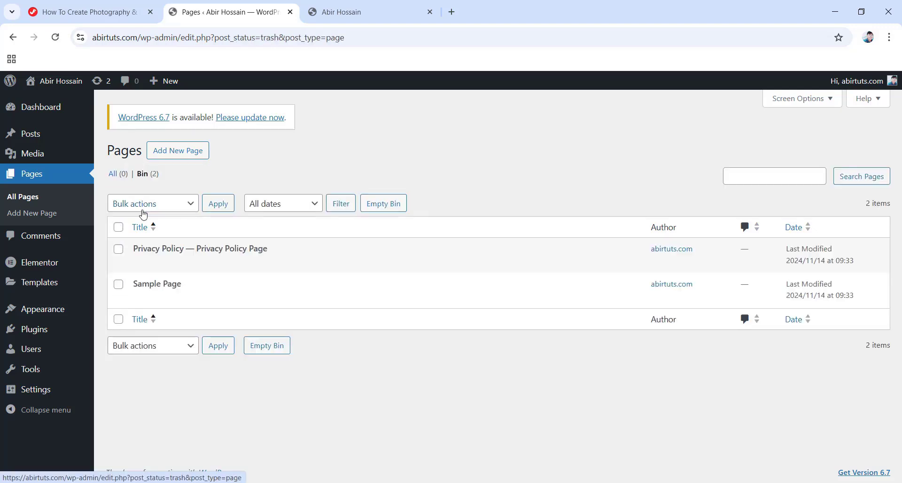
click(118, 228)
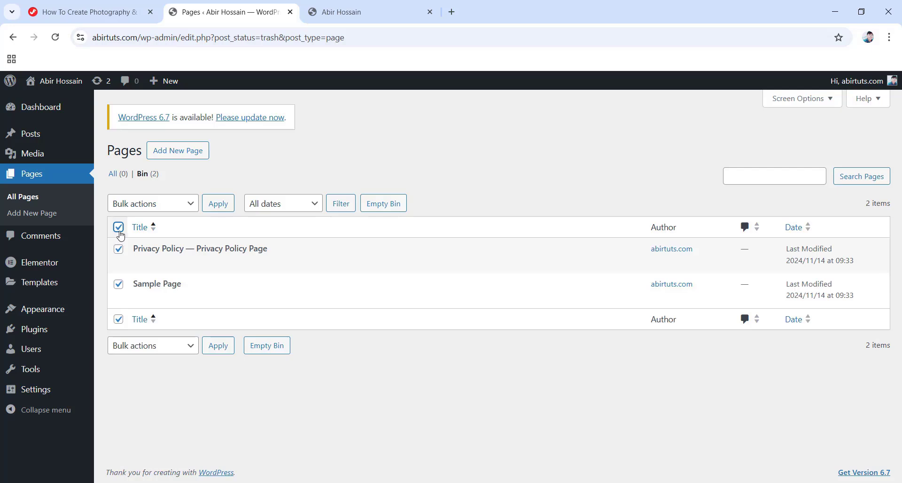
click(181, 207)
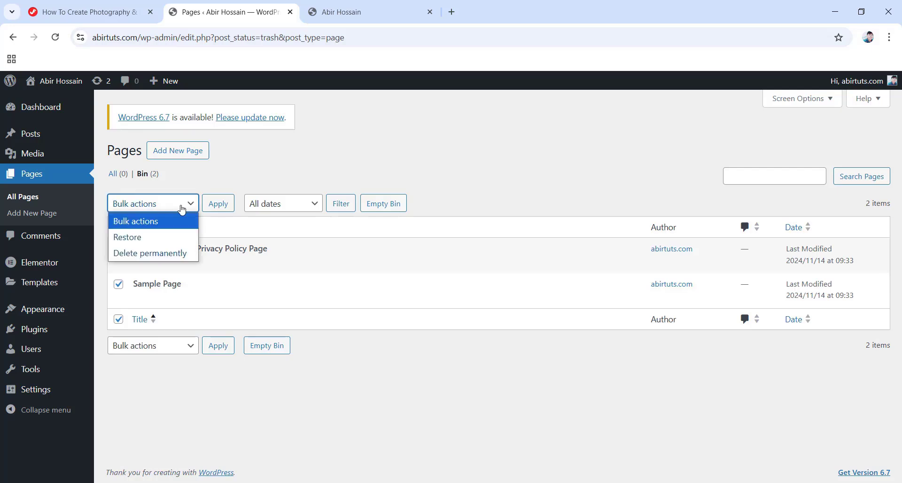
click(167, 253)
click(223, 209)
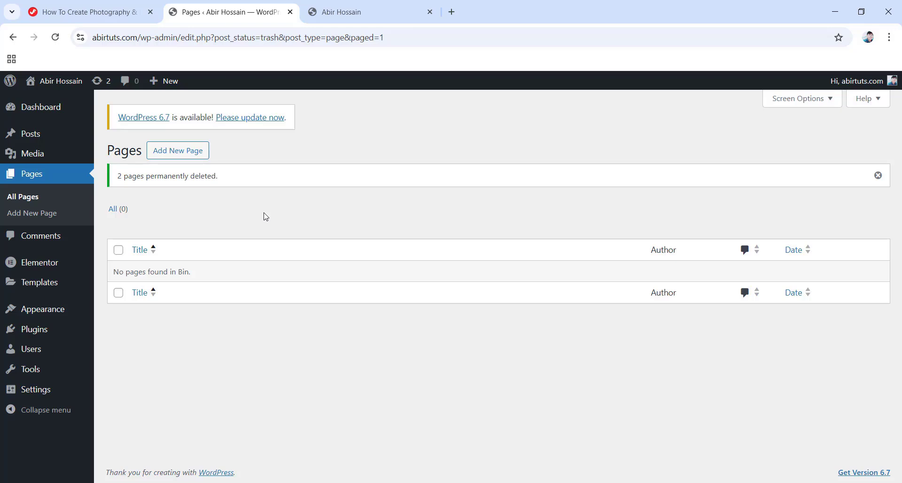
Create a new page titled 'Home', publish it, and switch to the live site tab.
click(184, 158)
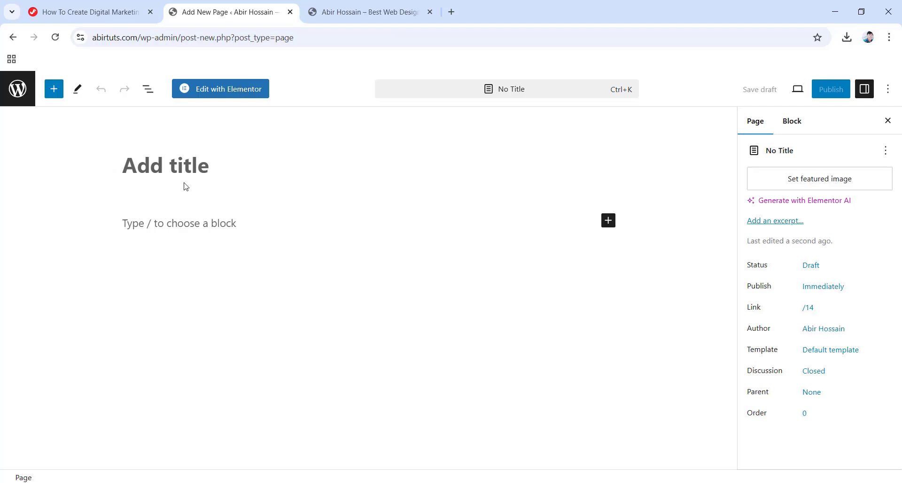
text(Home)
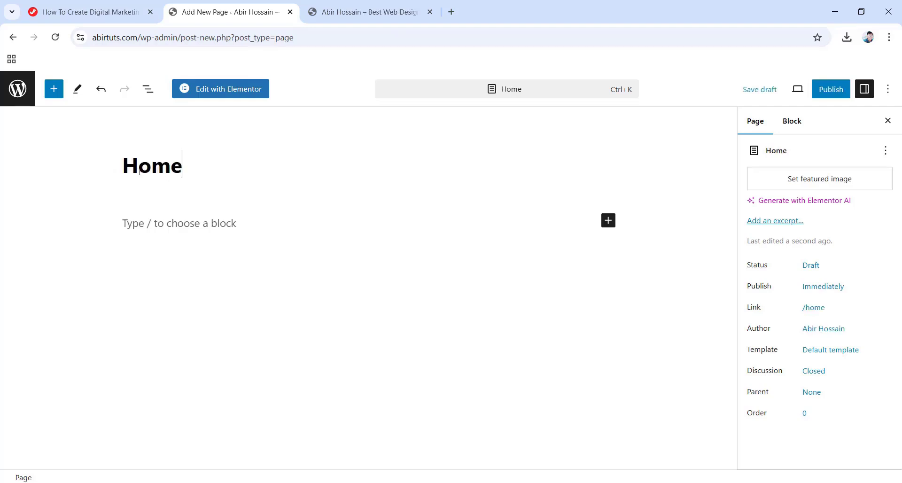
click(827, 93)
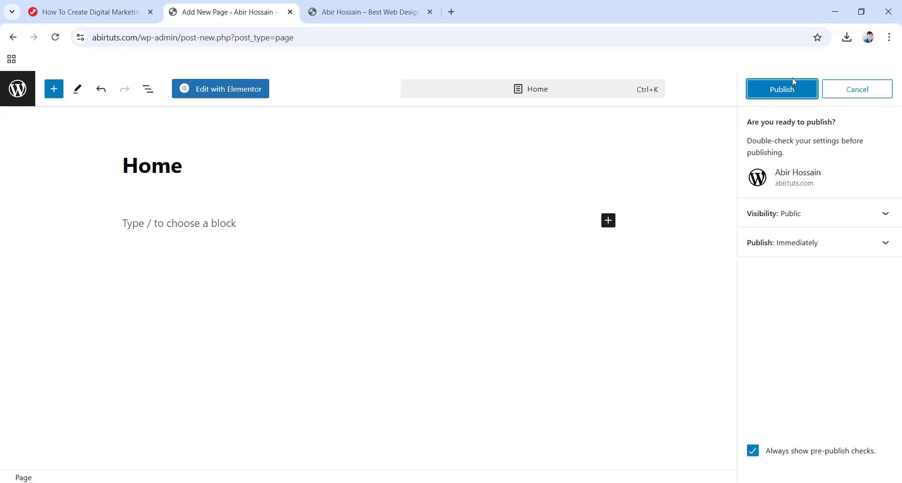
click(780, 89)
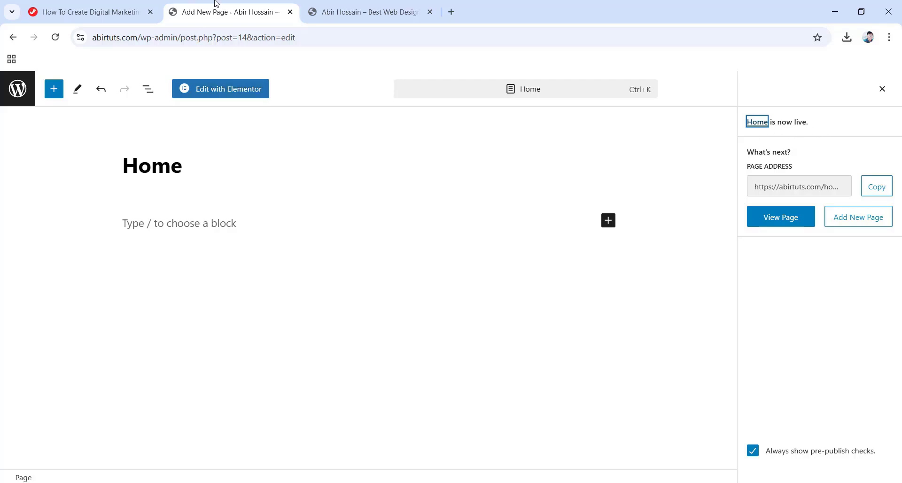
click(367, 5)
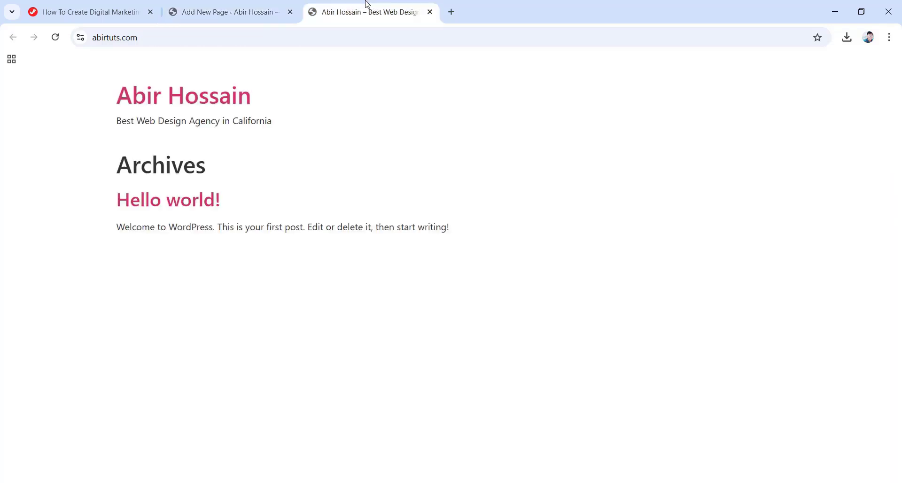
Reload the live site, compare it with the Home editor, then return to the Pages list.
click(55, 38)
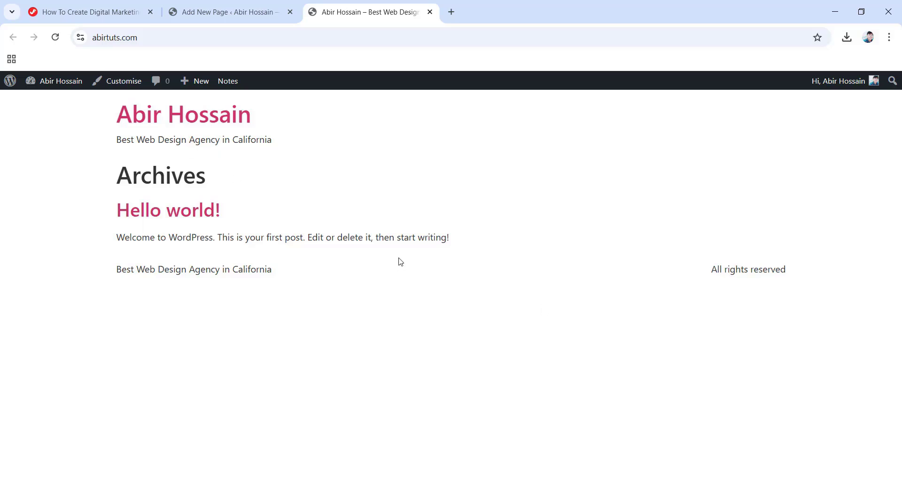
click(242, 12)
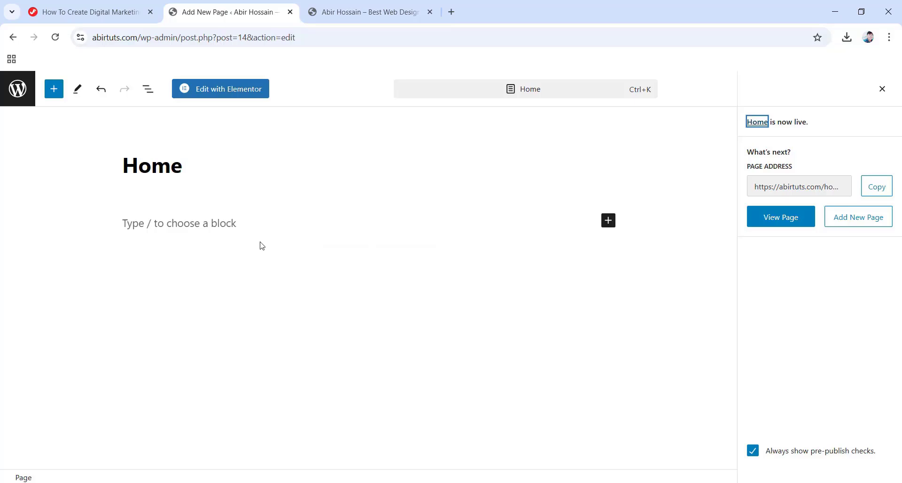
click(366, 12)
click(226, 12)
click(362, 12)
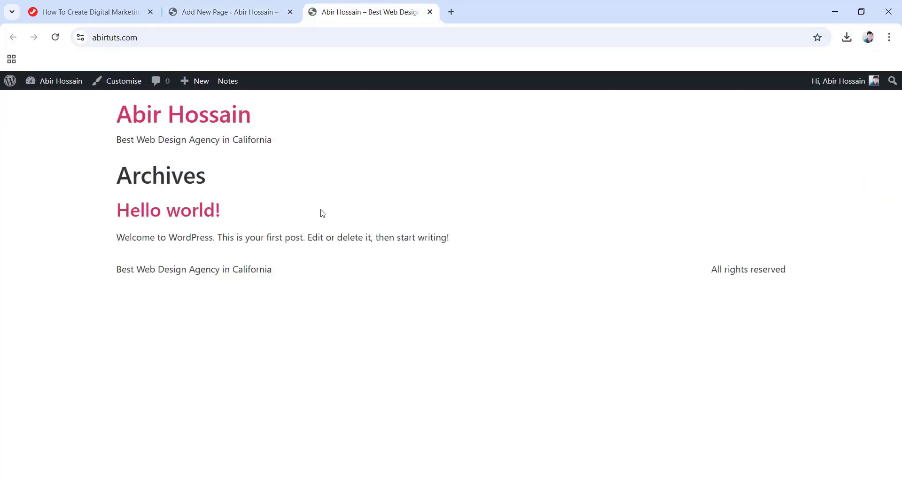
click(231, 6)
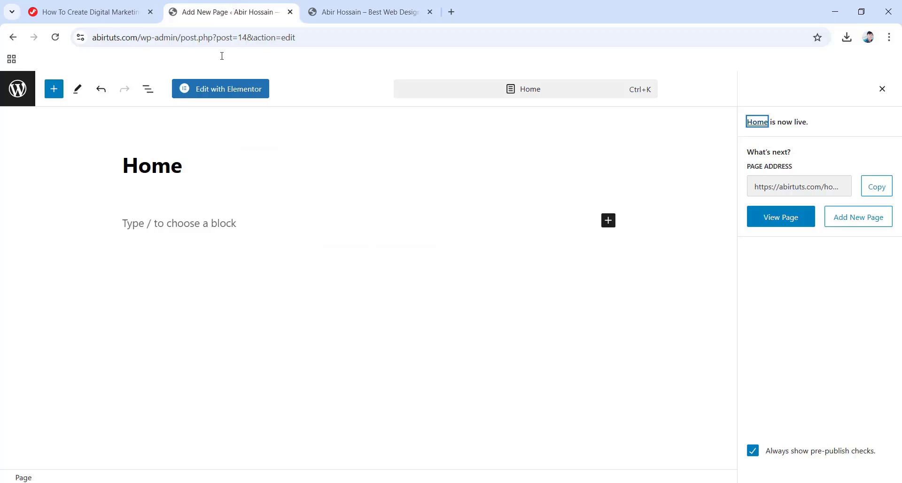
click(19, 97)
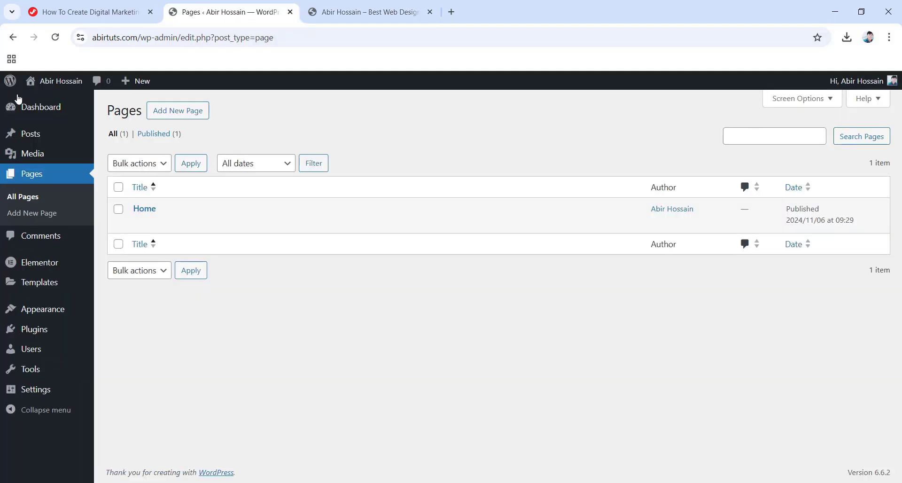
Open Settings > Reading after checking what the live homepage currently shows.
mouse_move(41, 398)
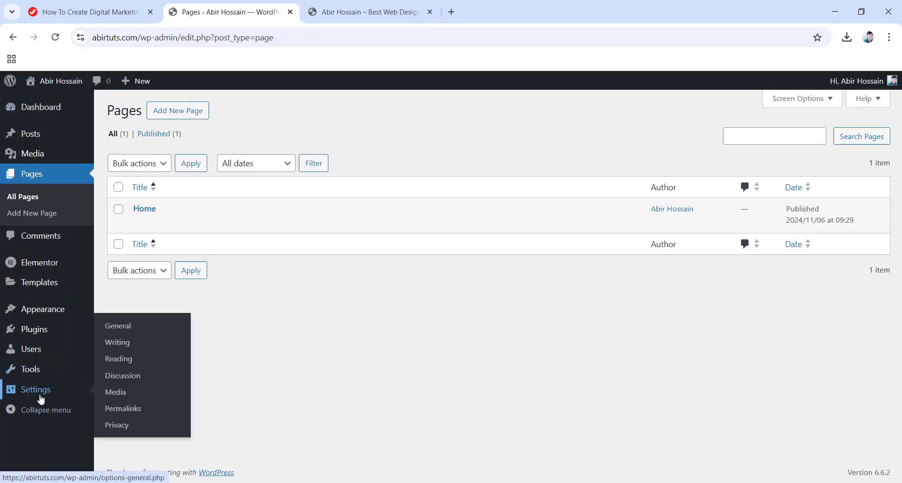
click(119, 360)
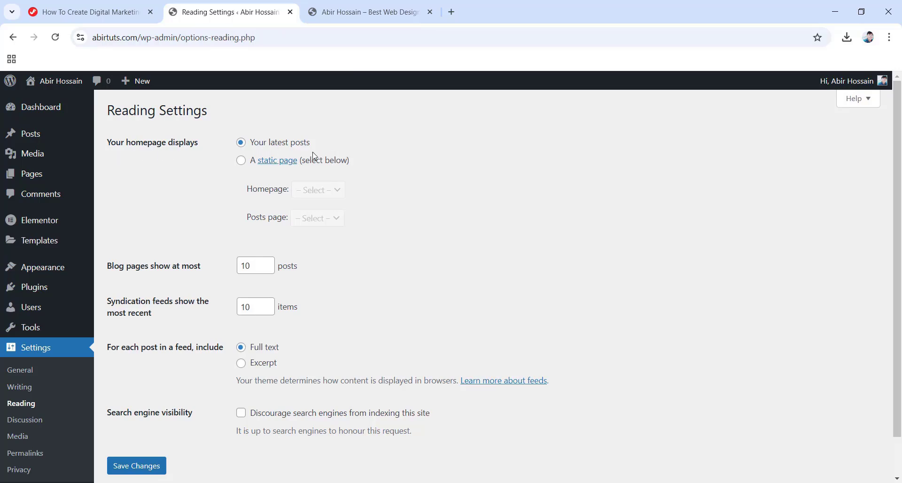
click(323, 4)
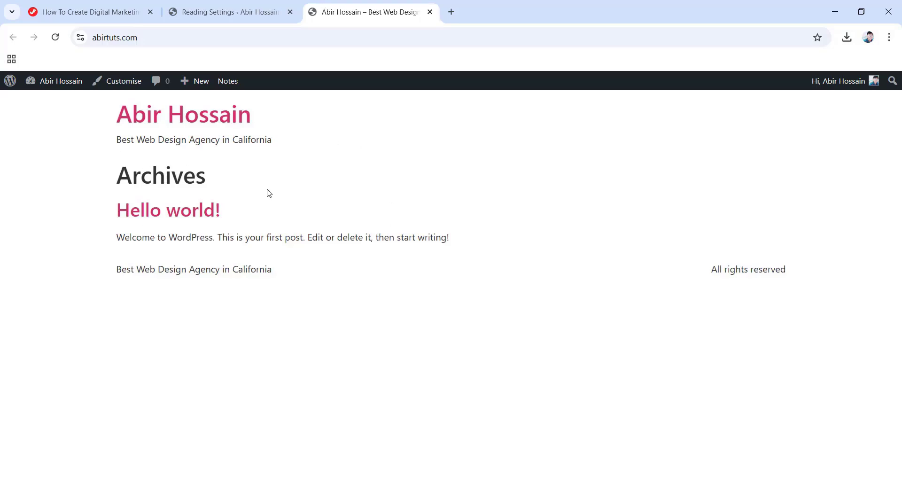
click(248, 5)
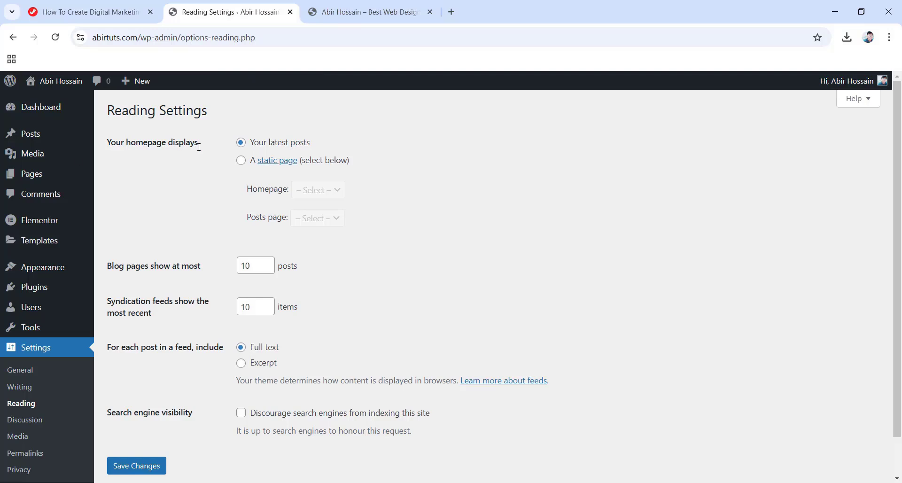
Set the homepage to the static page 'Home', save, and view the live site.
click(241, 162)
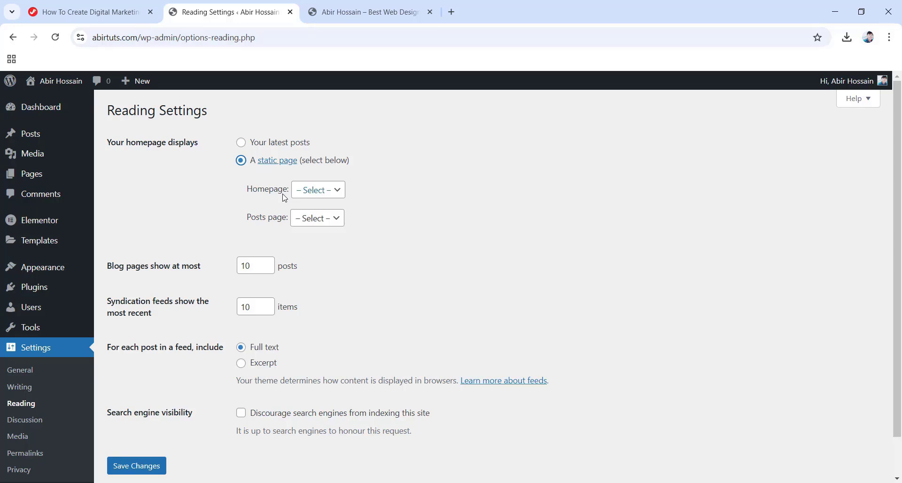
click(325, 195)
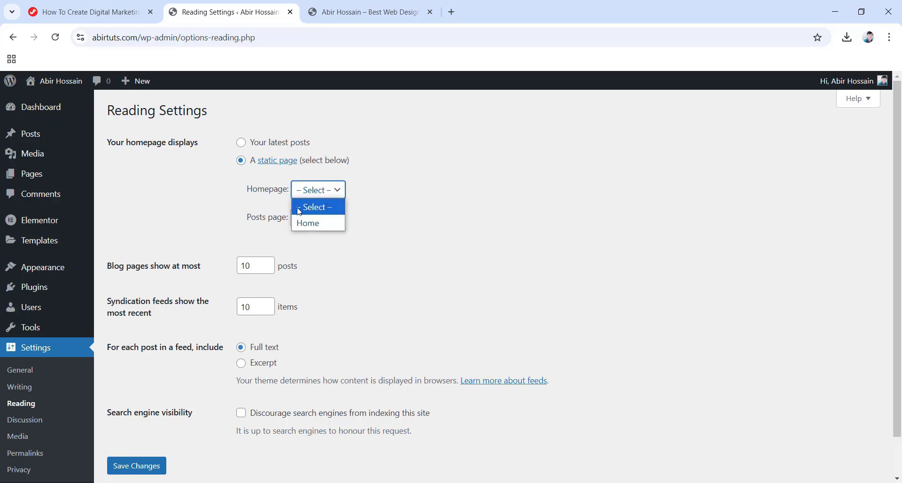
click(318, 228)
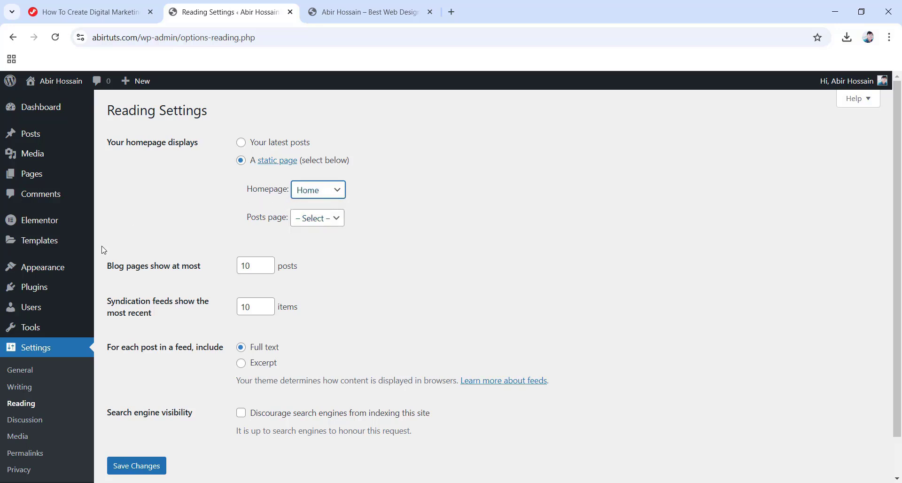
click(136, 468)
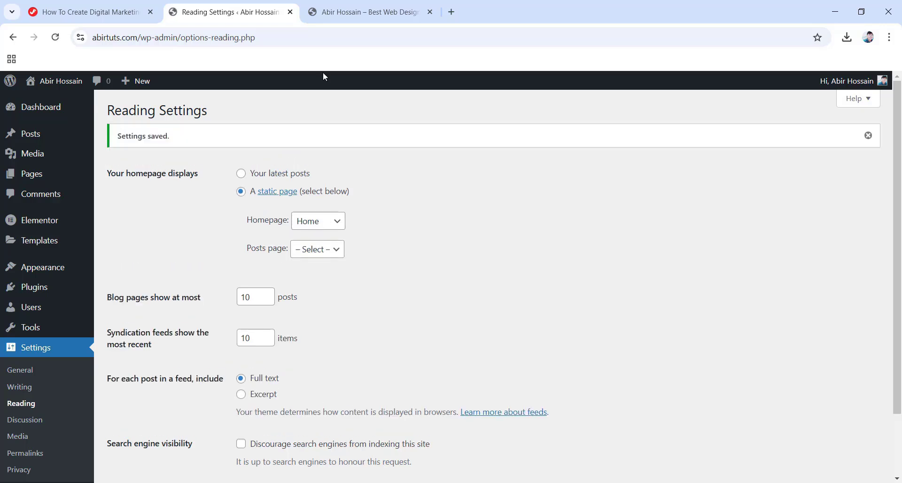
click(366, 6)
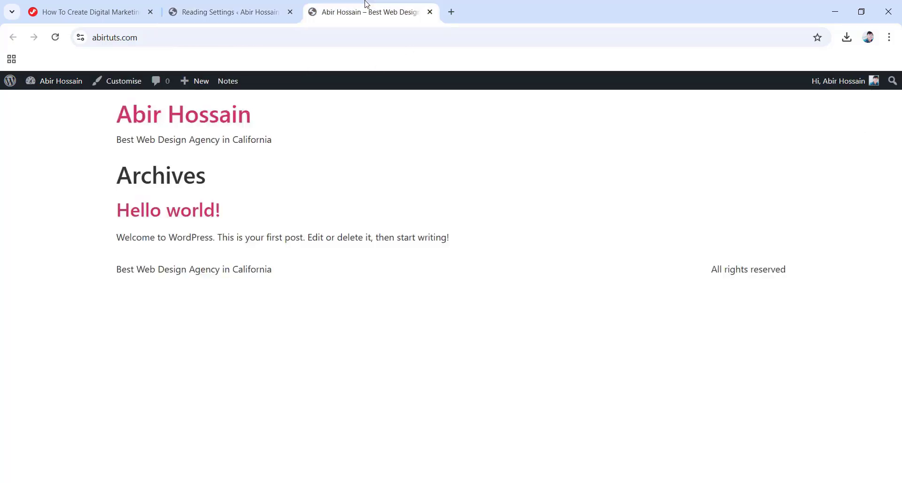
Reload the live site to confirm Home is the front page, then return to Pages.
click(55, 37)
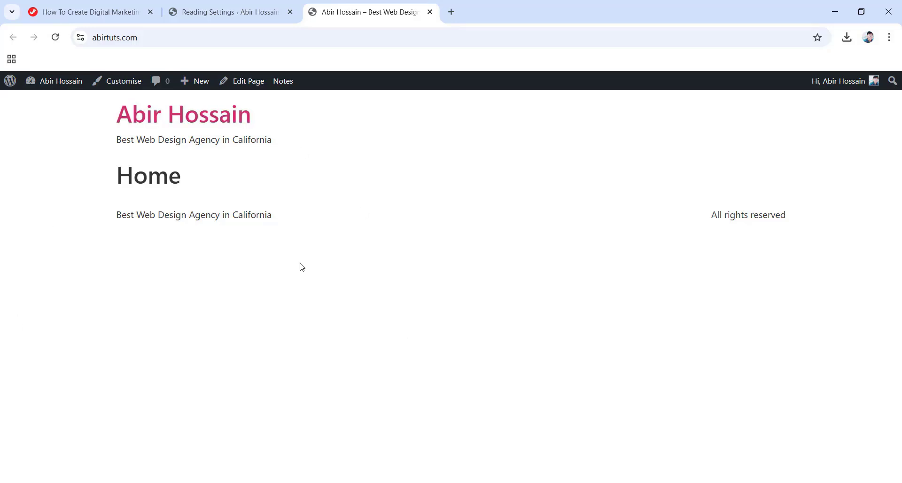
click(196, 6)
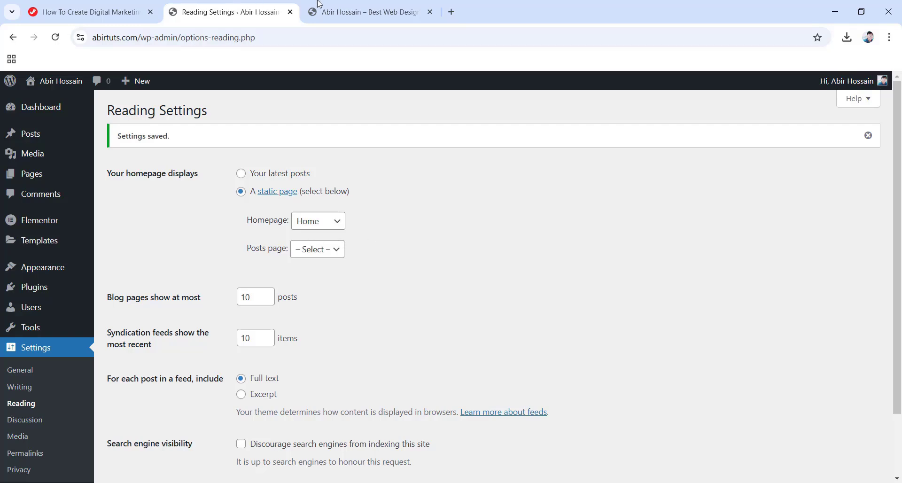
click(348, 5)
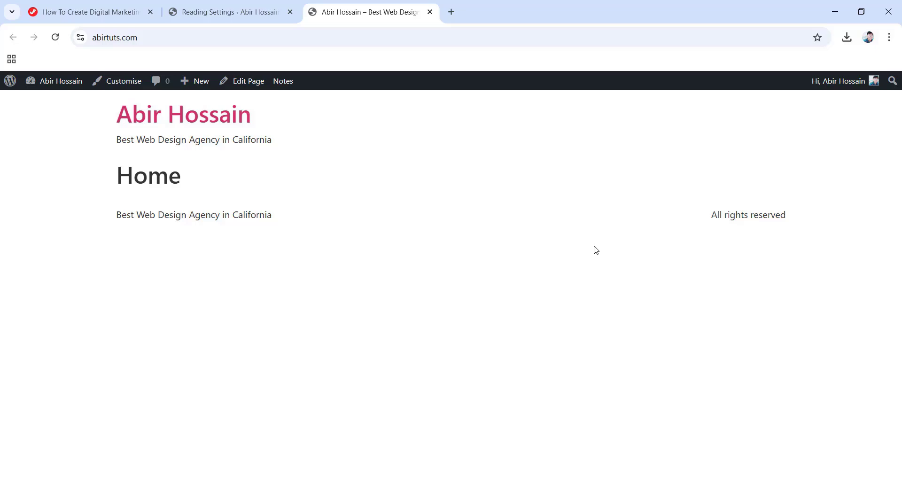
click(239, 11)
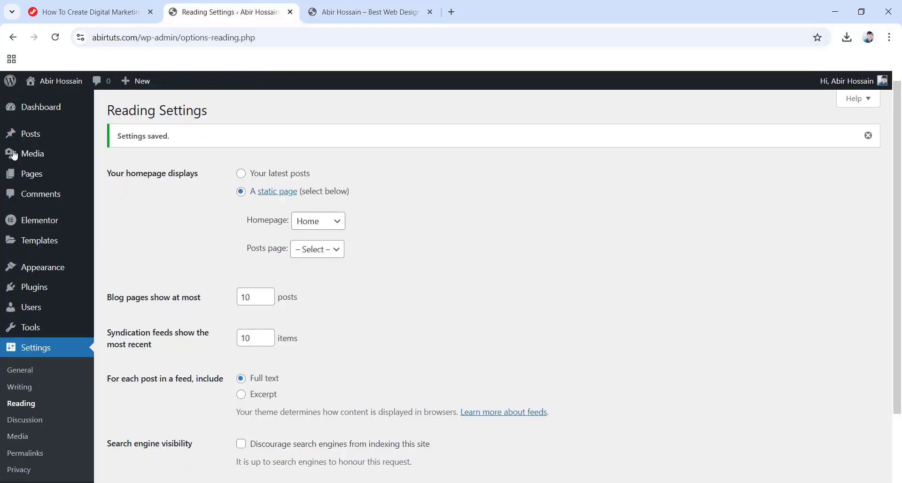
click(29, 175)
Open the Home page from the Pages list in the Elementor editor.
mouse_move(149, 208)
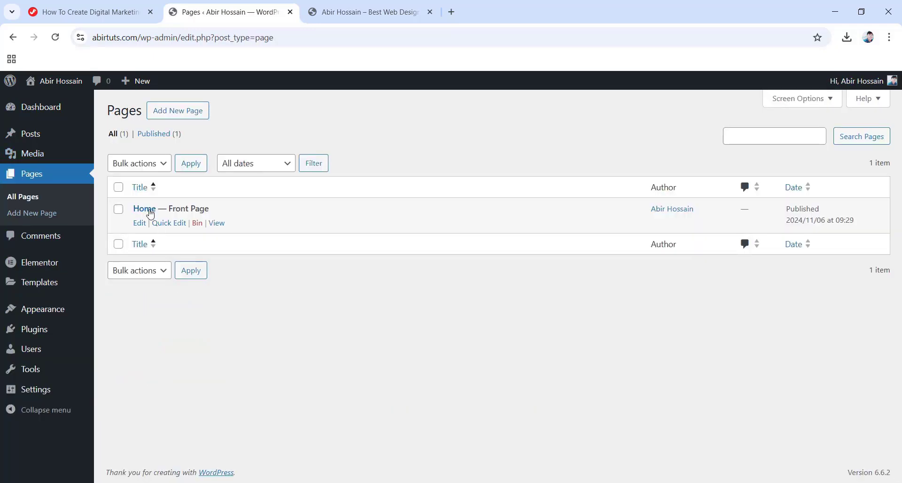
click(139, 223)
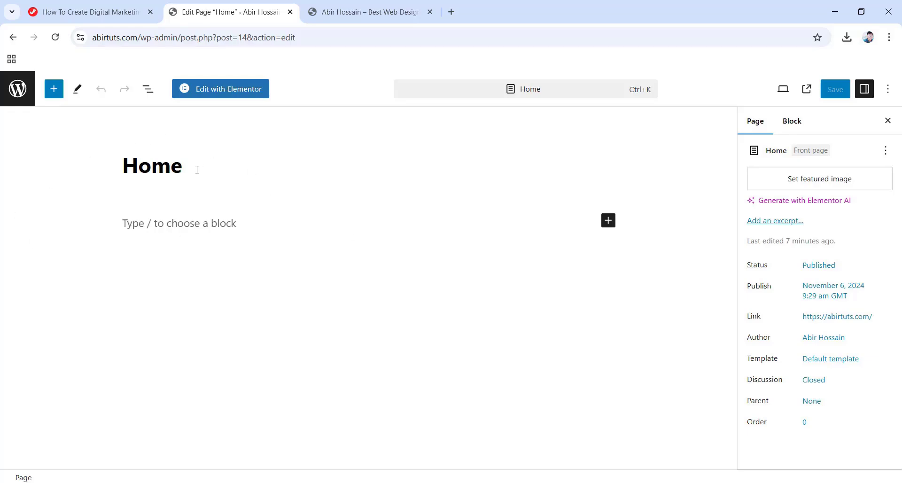
click(221, 92)
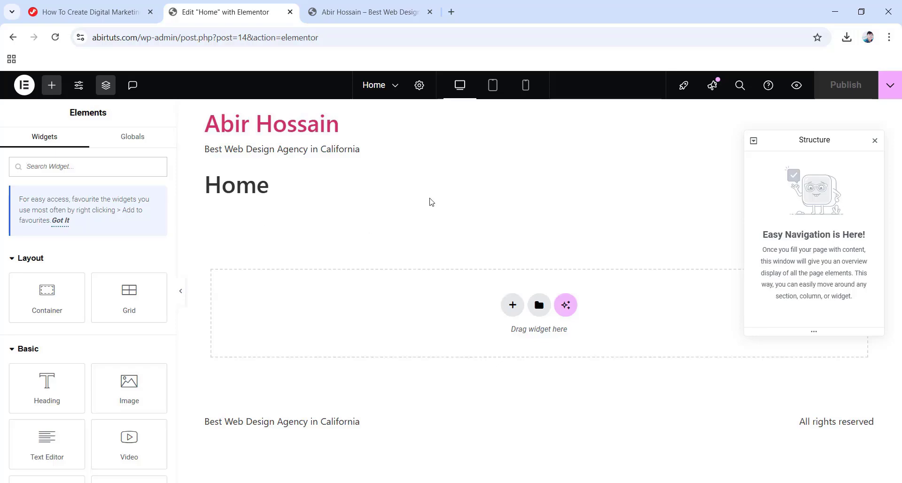
key(ctrl+Tab)
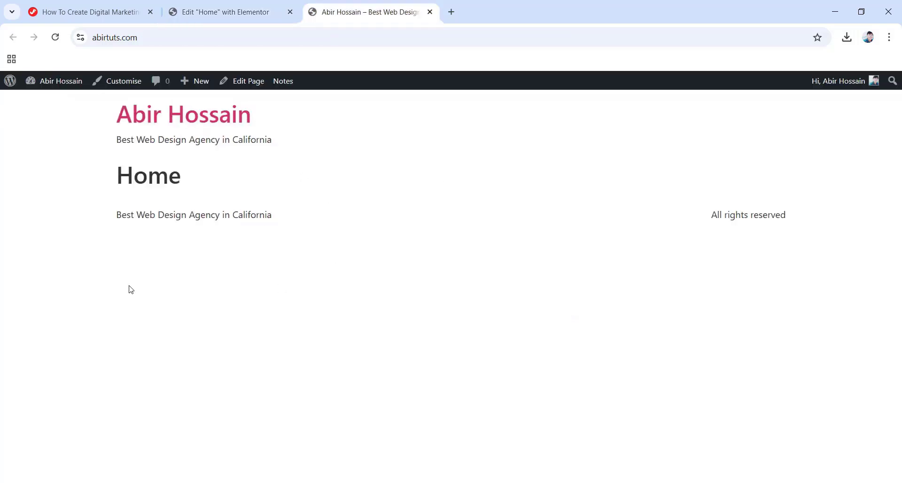
click(243, 11)
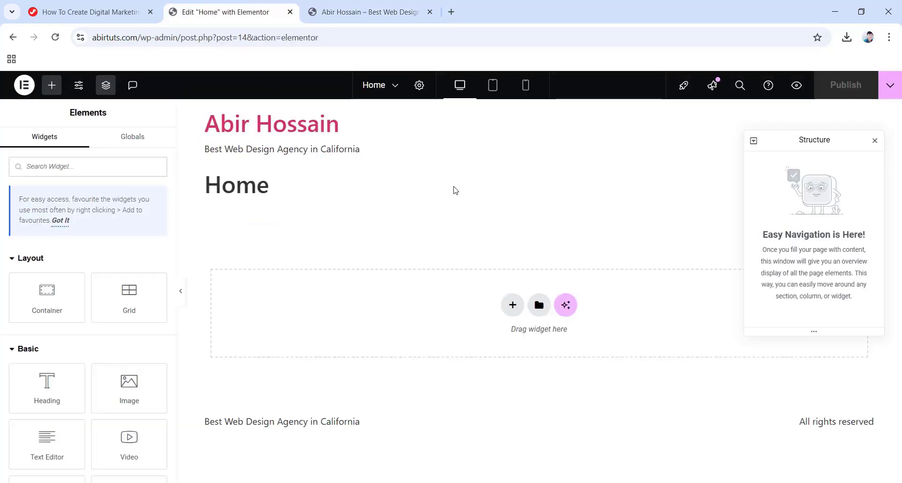
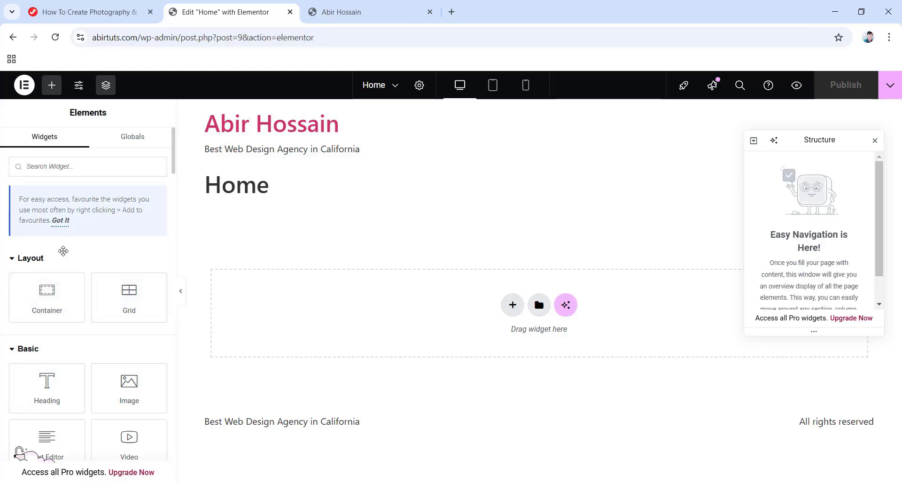
Add a single-column Flexbox container to the empty Home page.
scroll(71, 259, down, 4)
scroll(80, 280, down, 8)
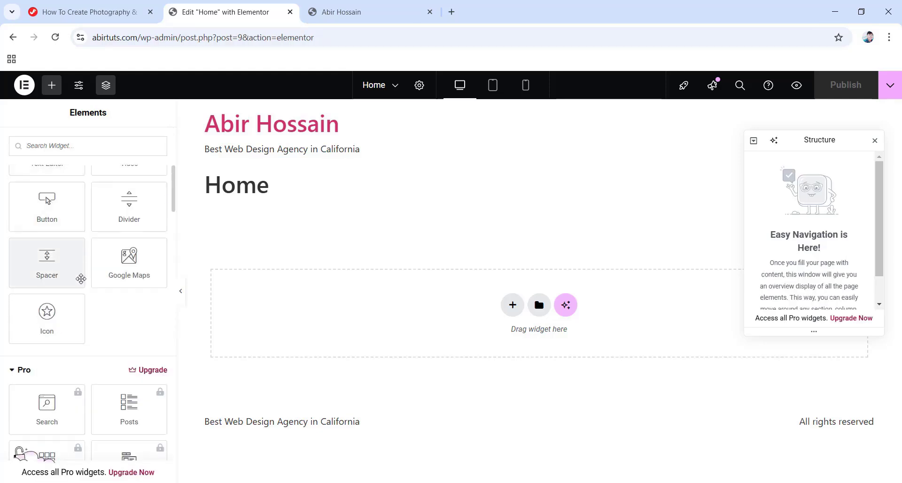
scroll(83, 280, up, 5)
scroll(83, 280, up, 6)
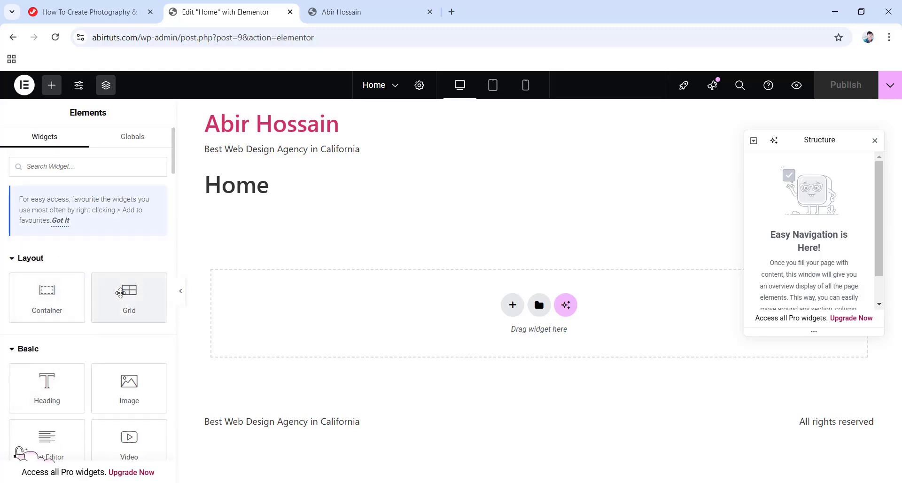
scroll(54, 301, down, 4)
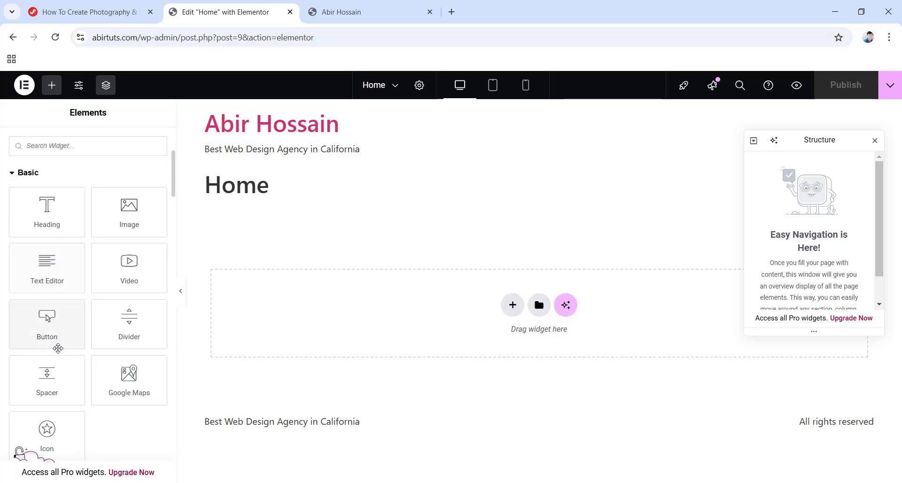
scroll(80, 371, down, 2)
scroll(86, 374, up, 5)
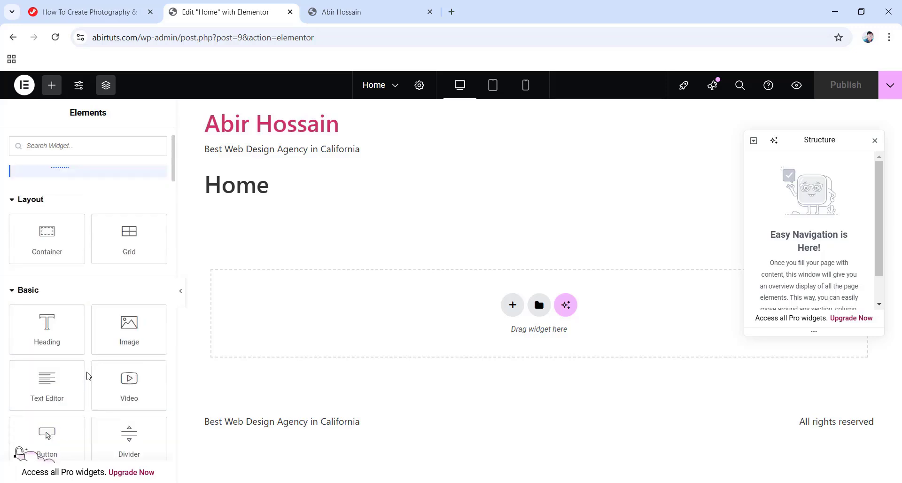
scroll(87, 375, down, 8)
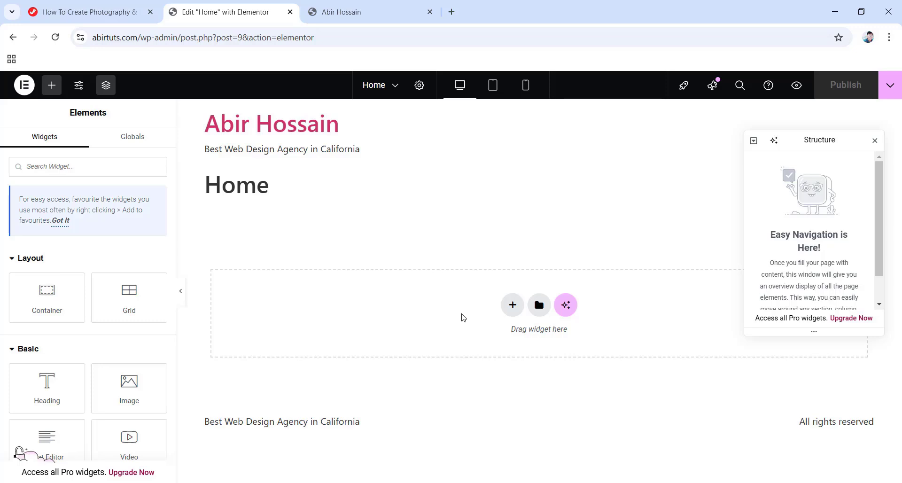
click(512, 305)
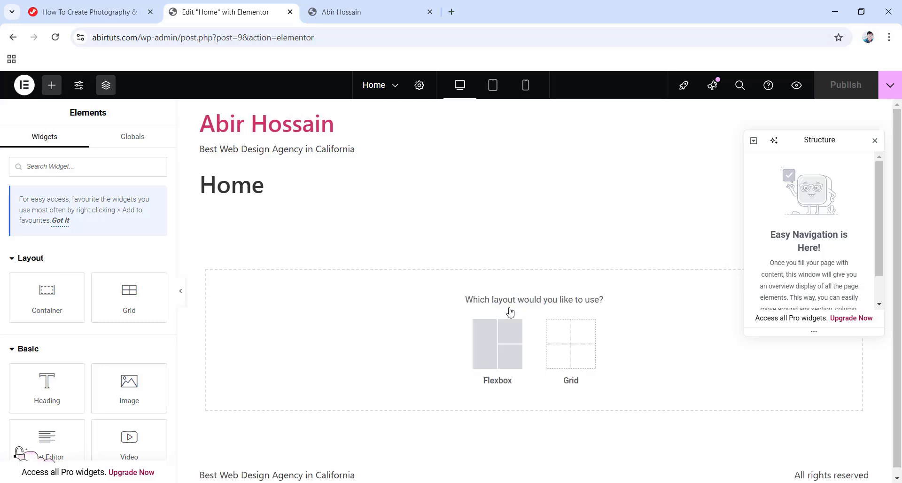
click(496, 348)
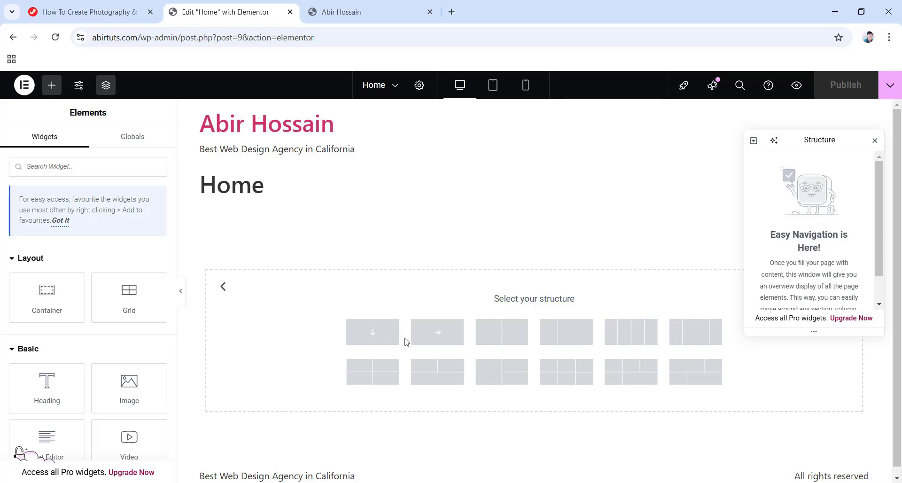
click(378, 336)
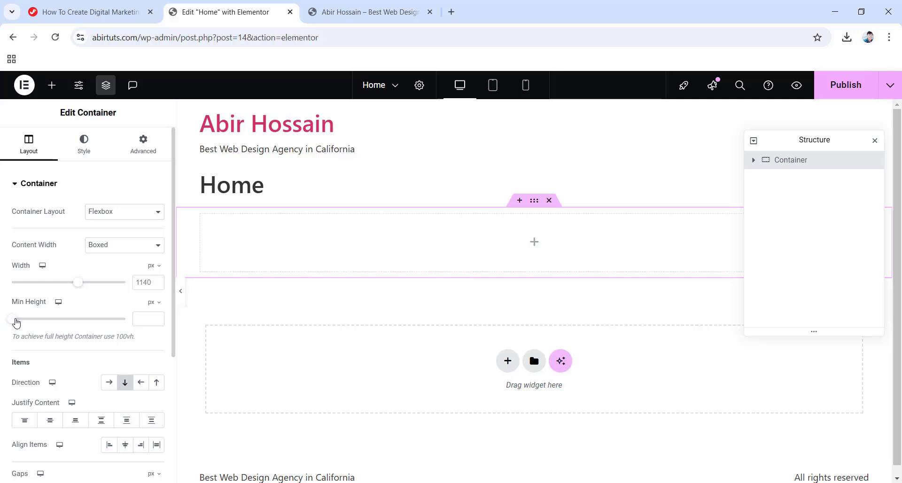
Set the container's Min Height to 350 px and Justify Content to Centre.
drag(16, 323, 41, 328)
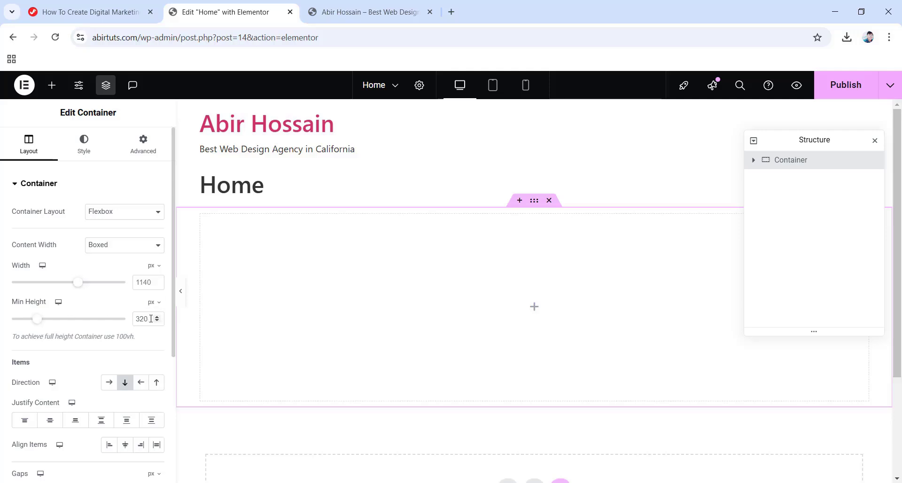
drag(152, 318, 124, 322)
text(400)
key(BackSpace)
key(BackSpace)
key(BackSpace)
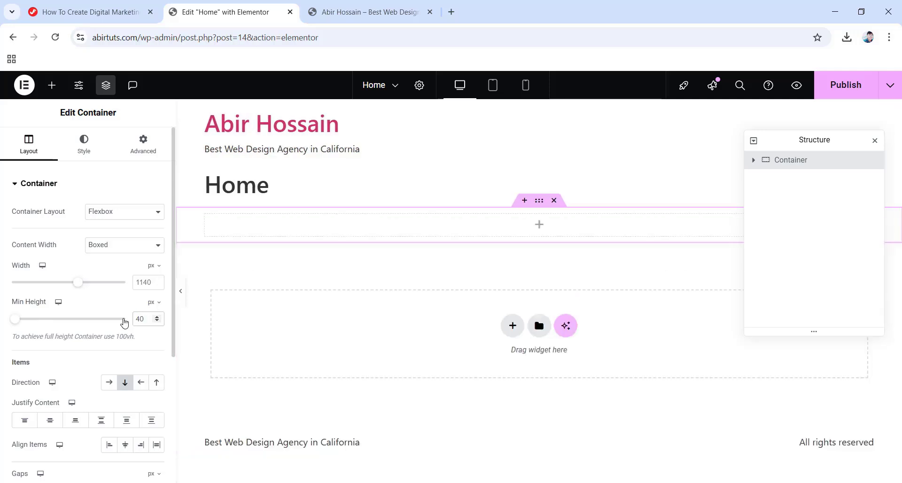
text(350)
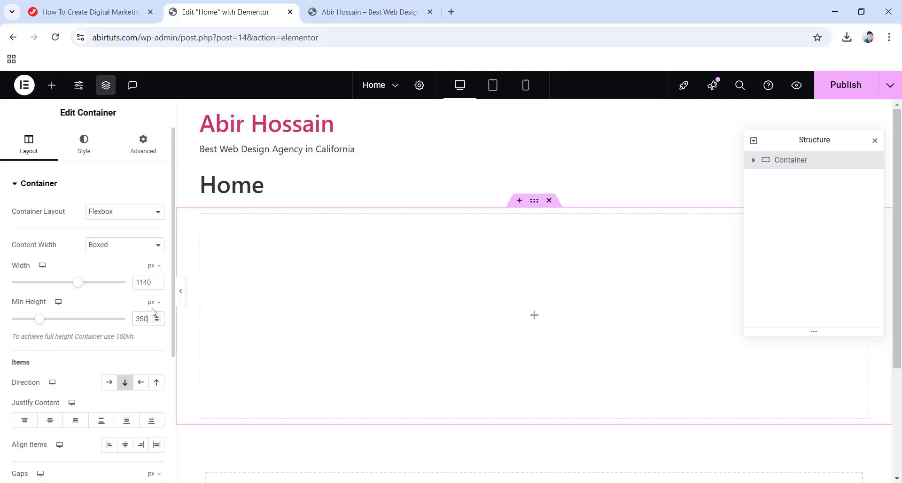
click(49, 422)
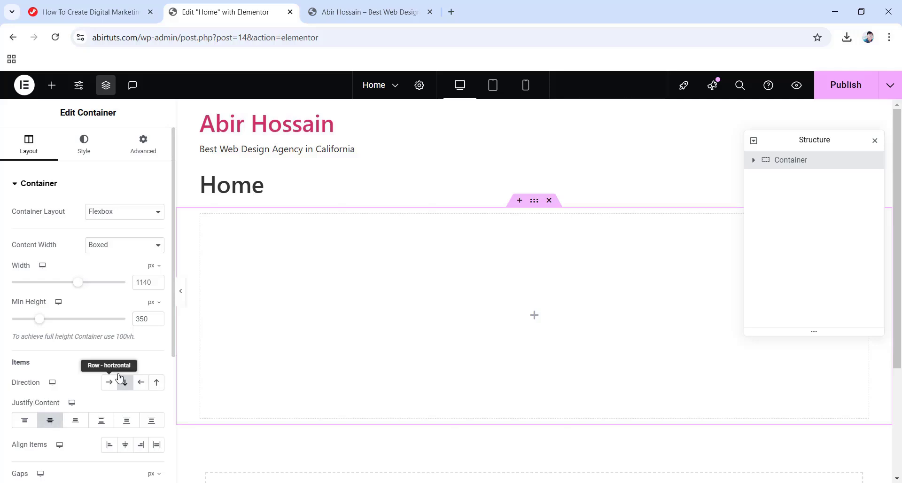
scroll(98, 404, down, 3)
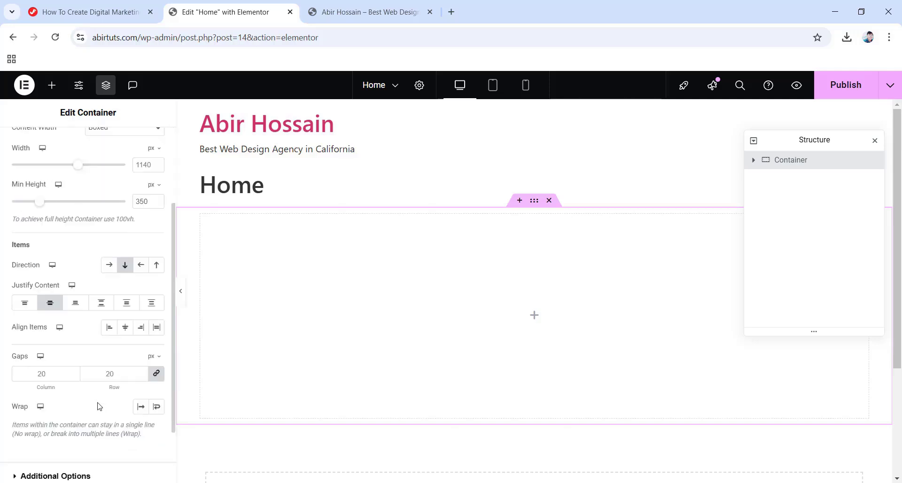
scroll(100, 406, up, 3)
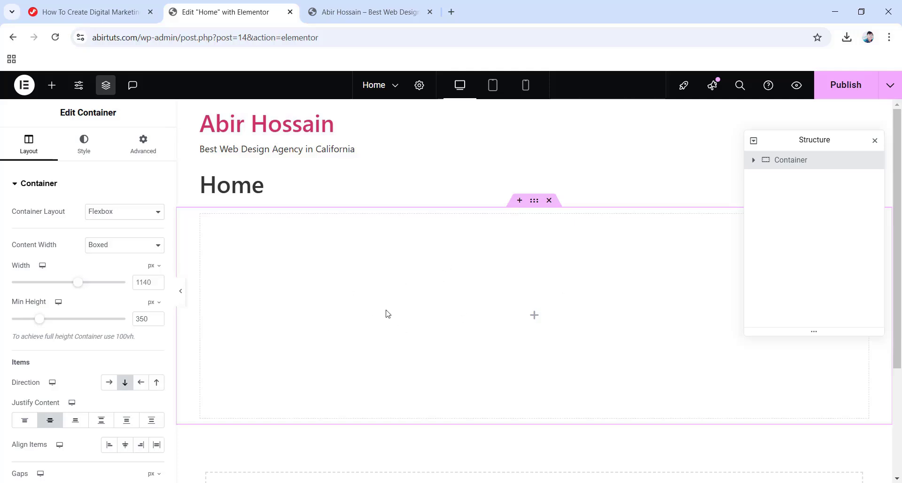
Give the container a Classic background in solid black (#000000).
click(89, 150)
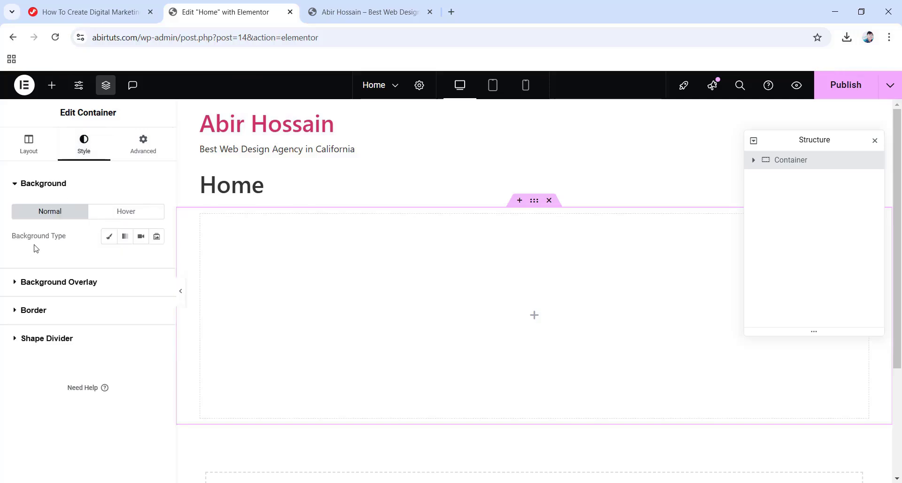
click(109, 238)
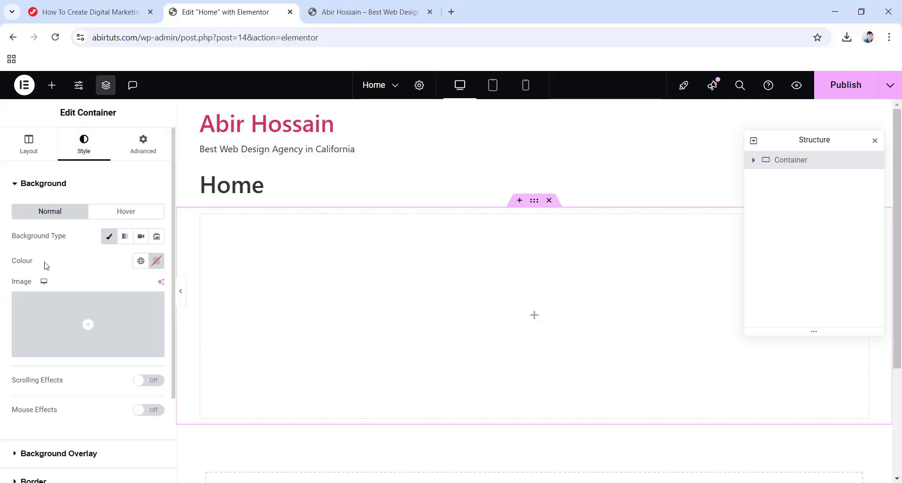
click(158, 265)
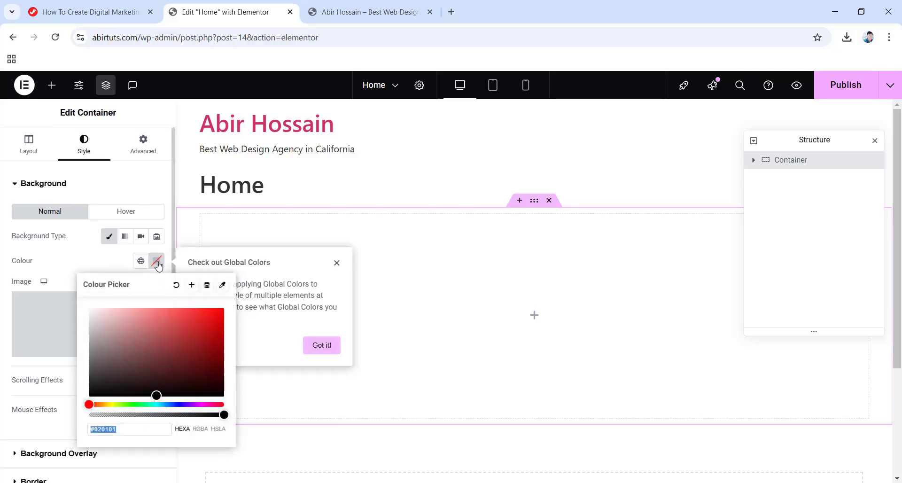
drag(151, 381, 172, 330)
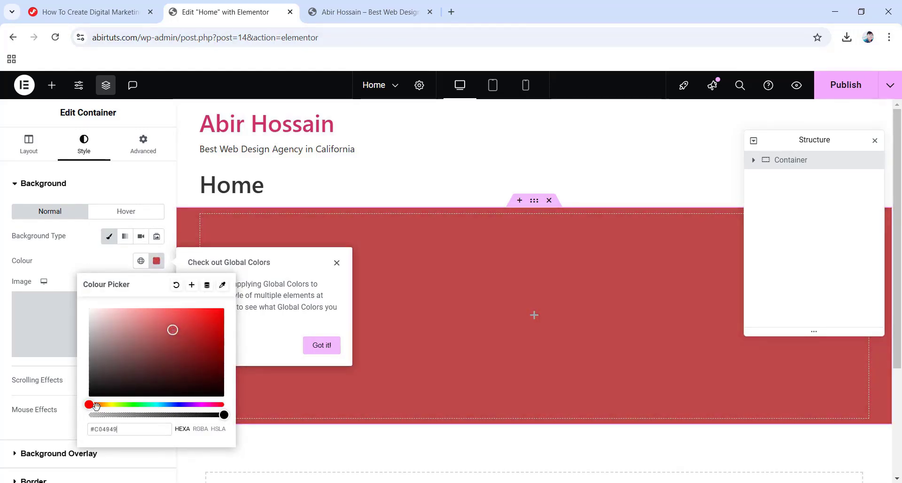
drag(119, 404, 180, 404)
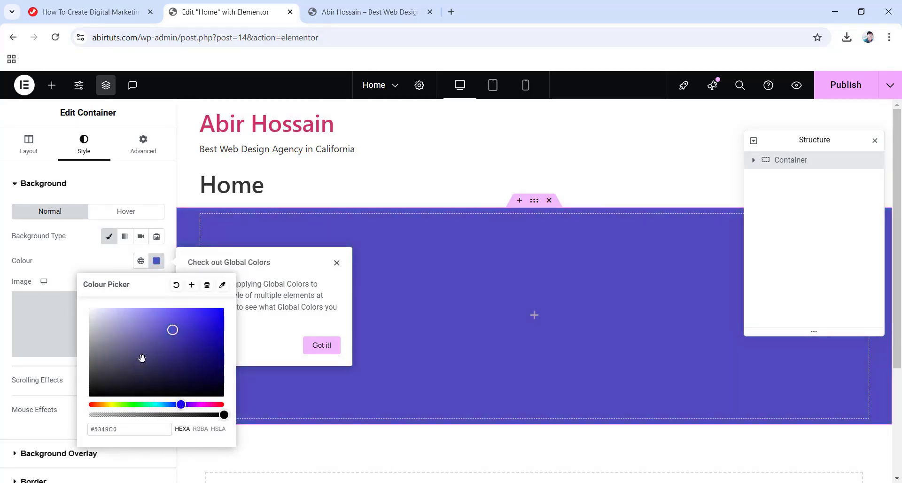
drag(172, 330, 60, 404)
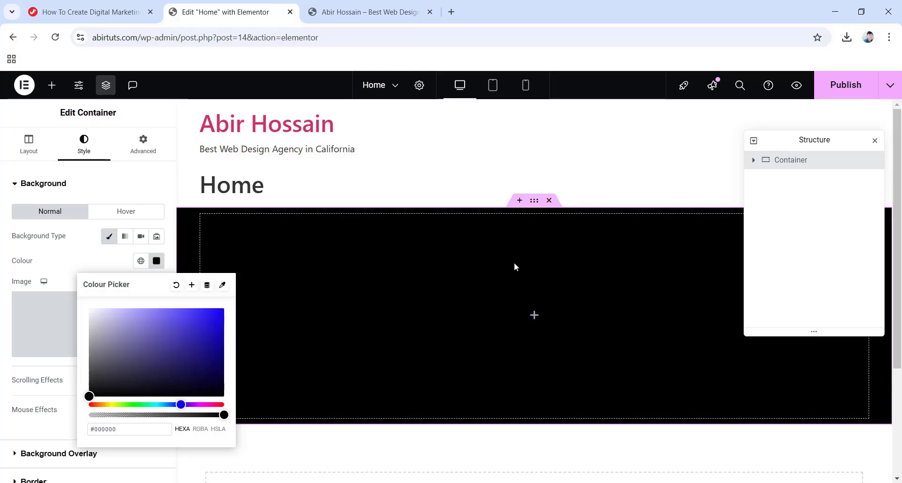
click(534, 316)
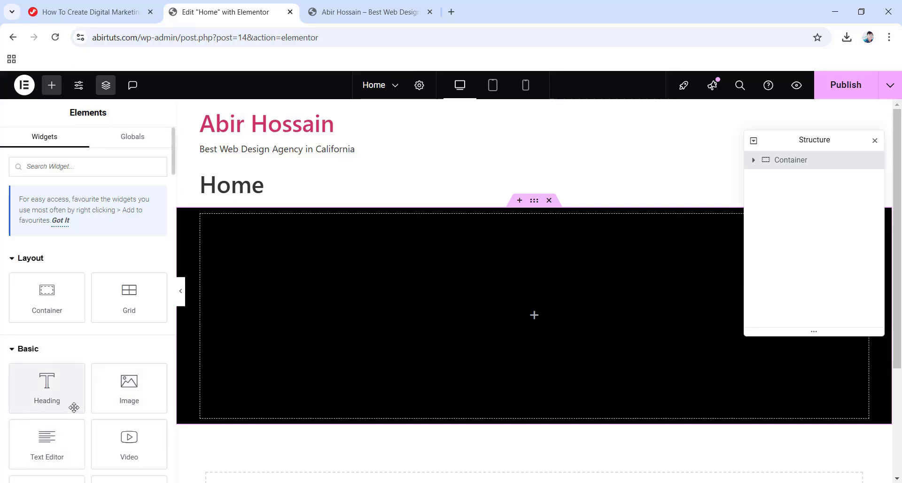
Drop a Heading widget into the black container and replace its placeholder title with the brand name.
scroll(73, 402, down, 1)
scroll(74, 403, up, 1)
drag(47, 392, 515, 318)
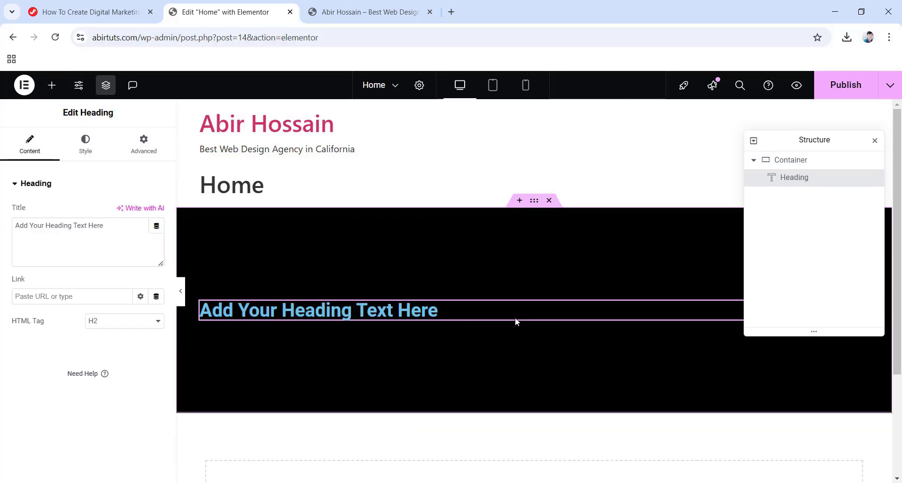
triple_click(368, 313)
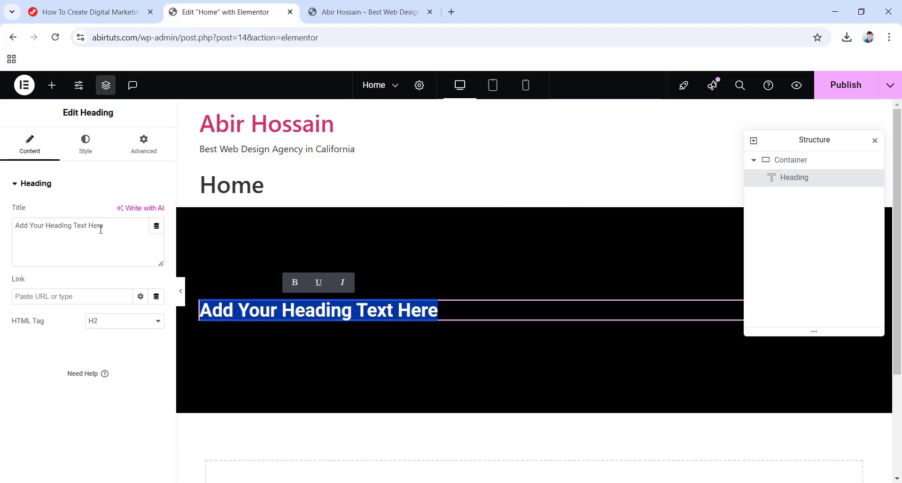
drag(111, 226, 1, 219)
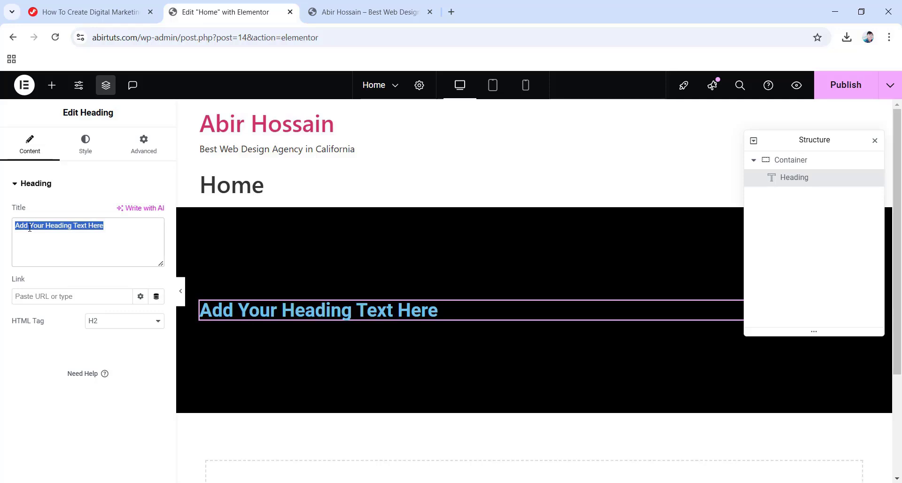
text(Jim Fa)
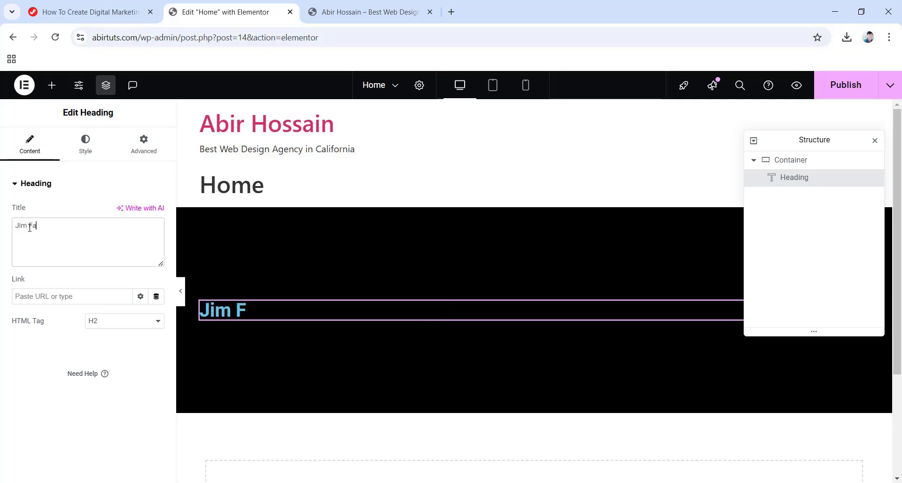
text(had Digital)
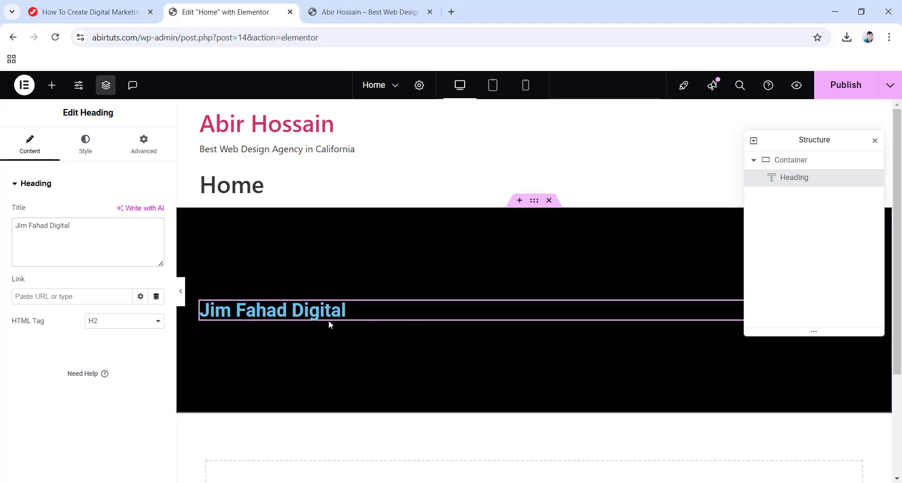
Centre-align the heading in its Style settings.
click(90, 145)
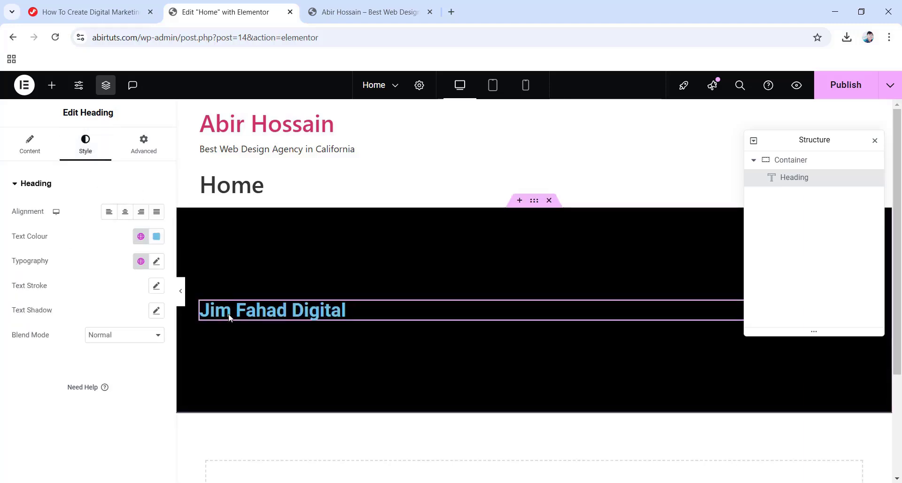
click(108, 212)
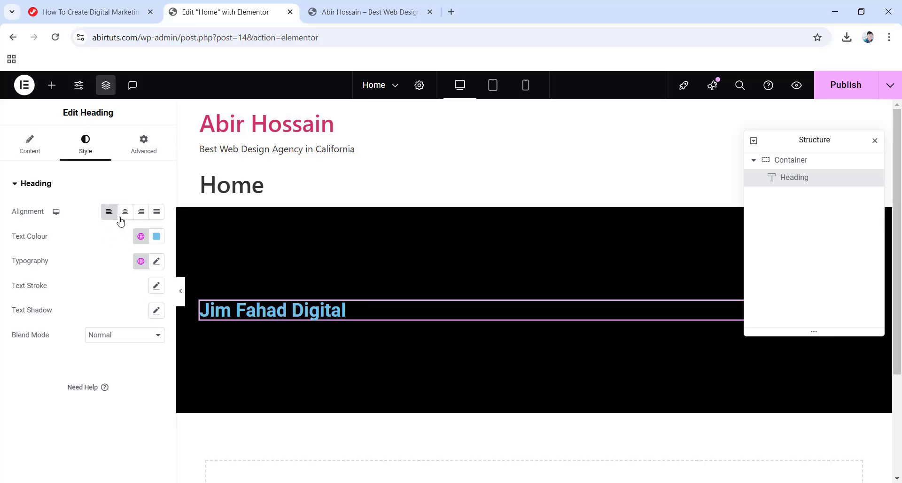
click(125, 220)
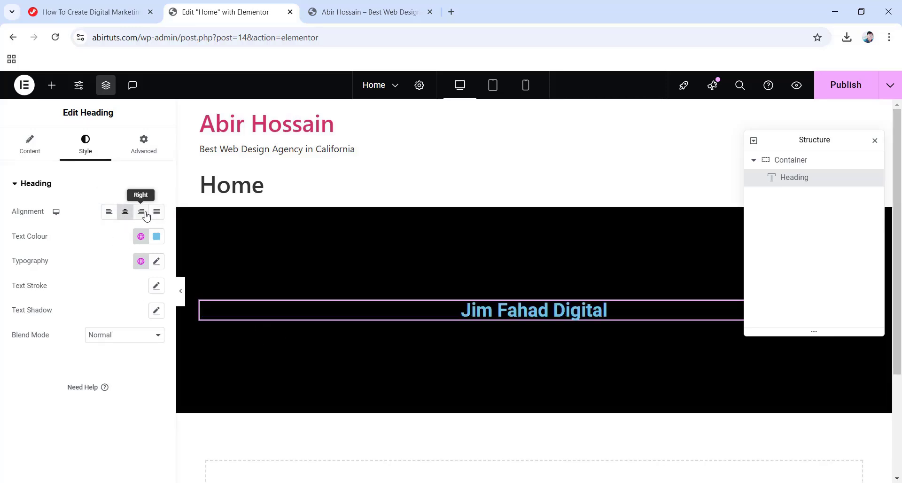
click(143, 217)
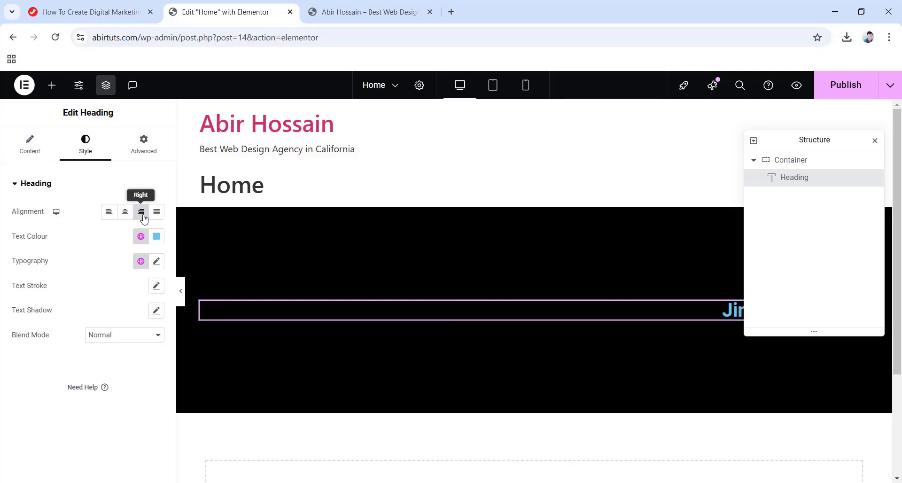
click(123, 215)
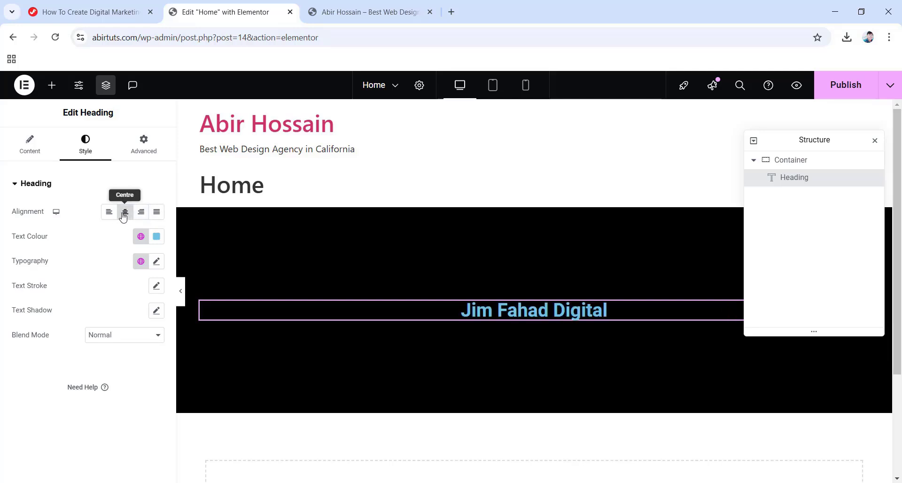
Set the heading's text colour to white (#FFFFFF).
click(157, 237)
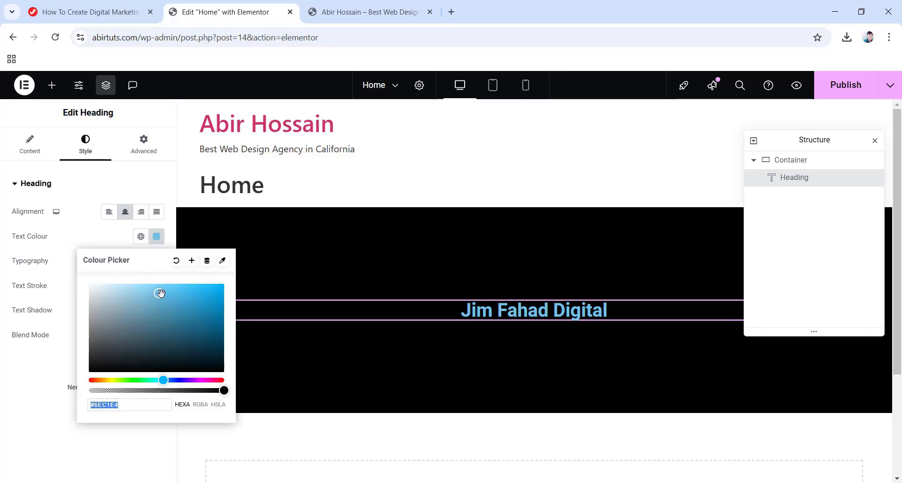
drag(160, 293, 84, 282)
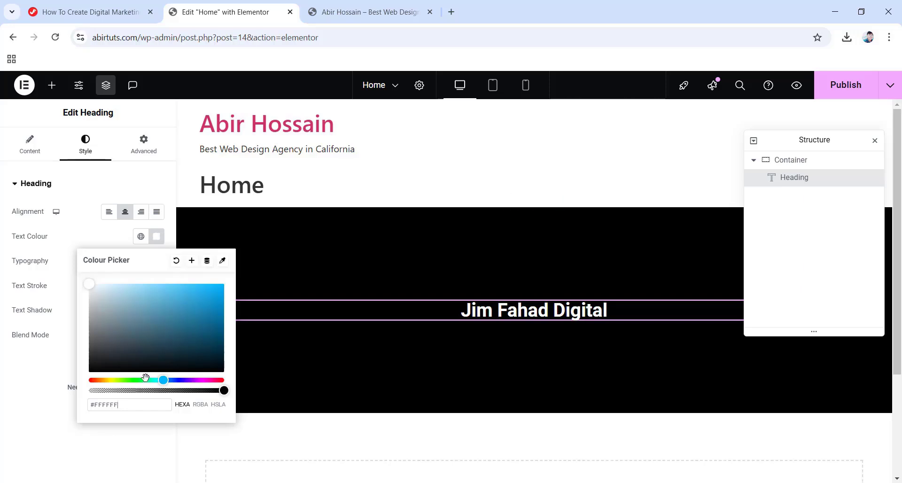
drag(144, 380, 175, 381)
drag(176, 329, 43, 282)
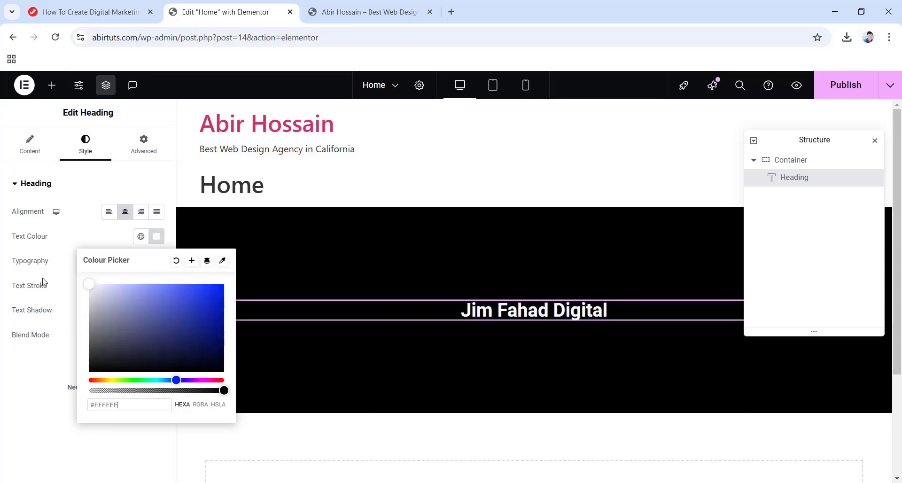
click(1, 275)
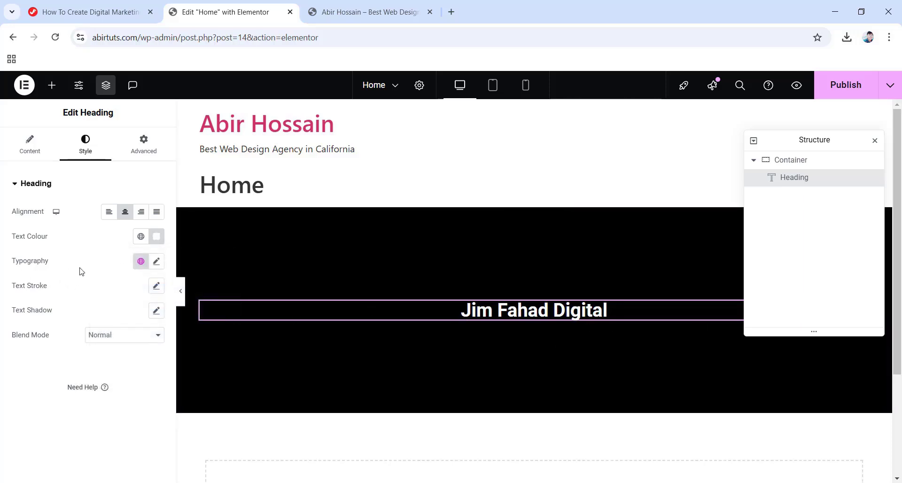
Set the heading's typography font family to Poppins.
click(157, 266)
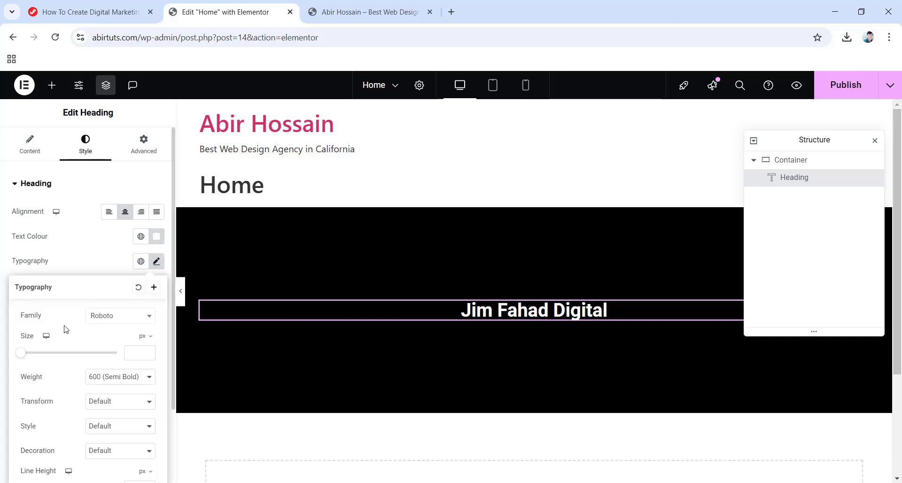
scroll(86, 327, down, 1)
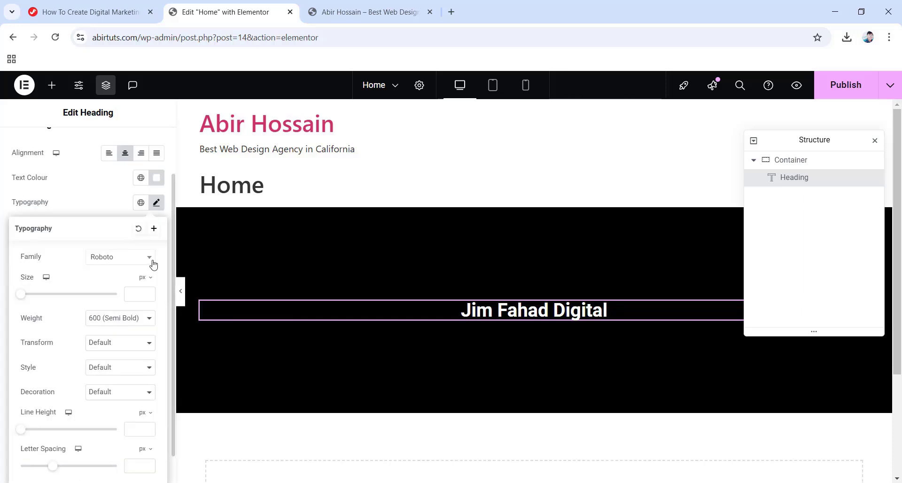
click(120, 258)
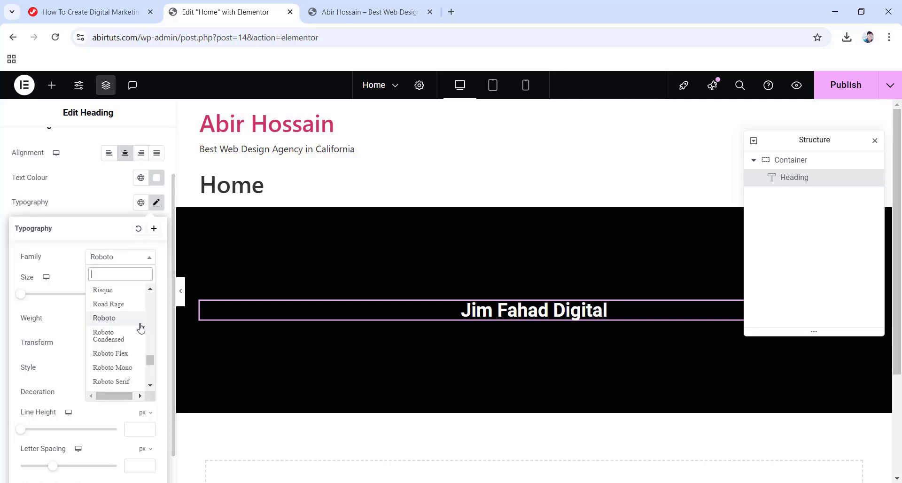
scroll(130, 356, down, 2)
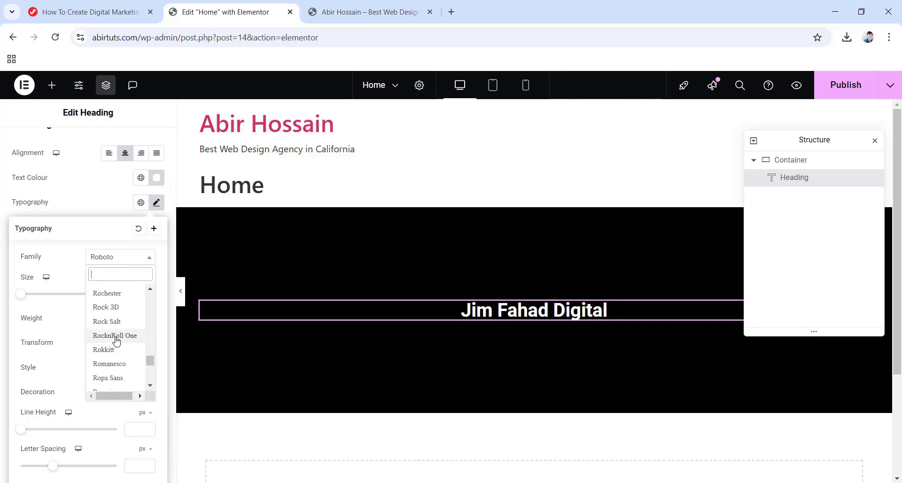
click(115, 336)
click(137, 258)
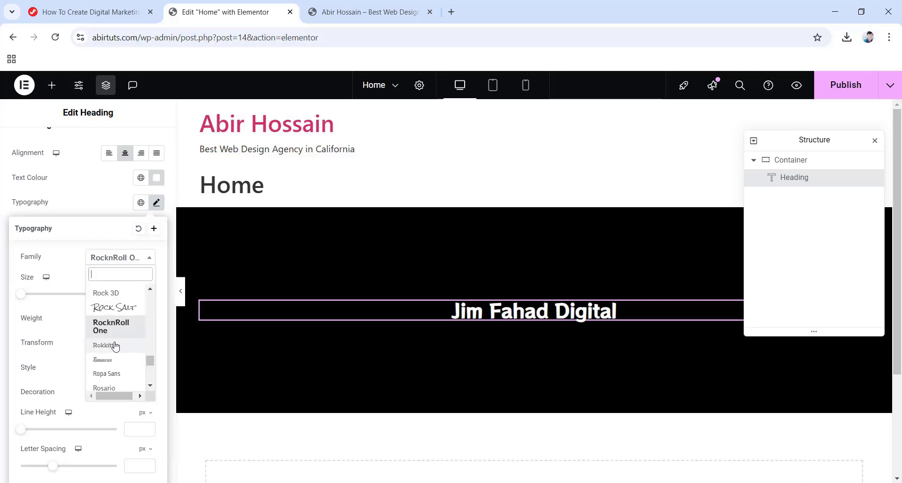
scroll(115, 348, down, 3)
click(115, 333)
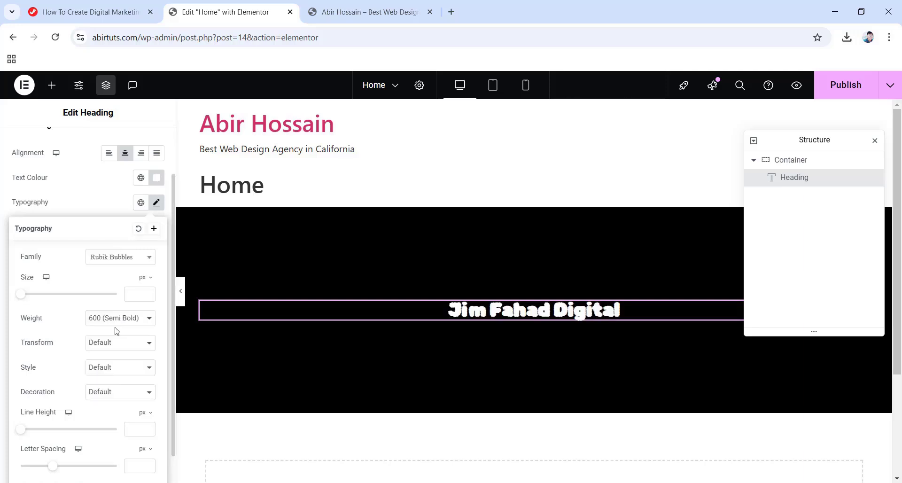
click(125, 259)
scroll(112, 327, down, 2)
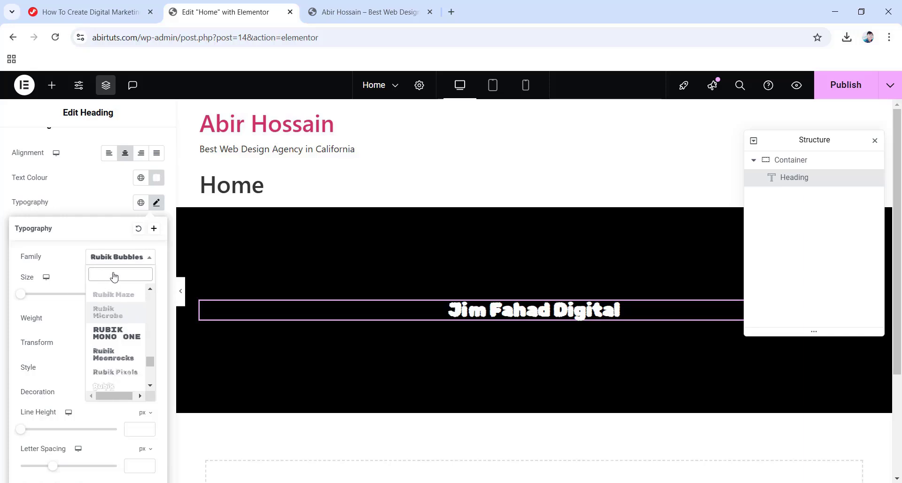
text(poppins)
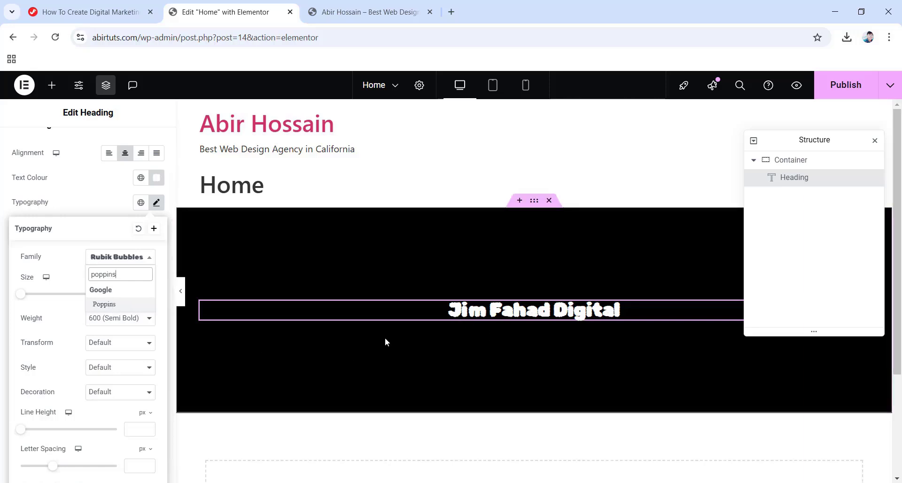
click(104, 304)
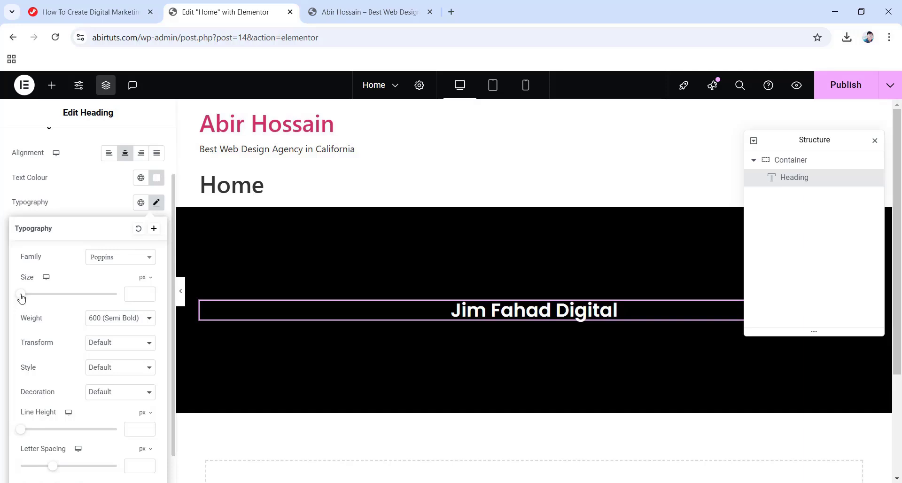
Make the heading 40 px with weight 800 Extra Bold.
drag(20, 295, 42, 299)
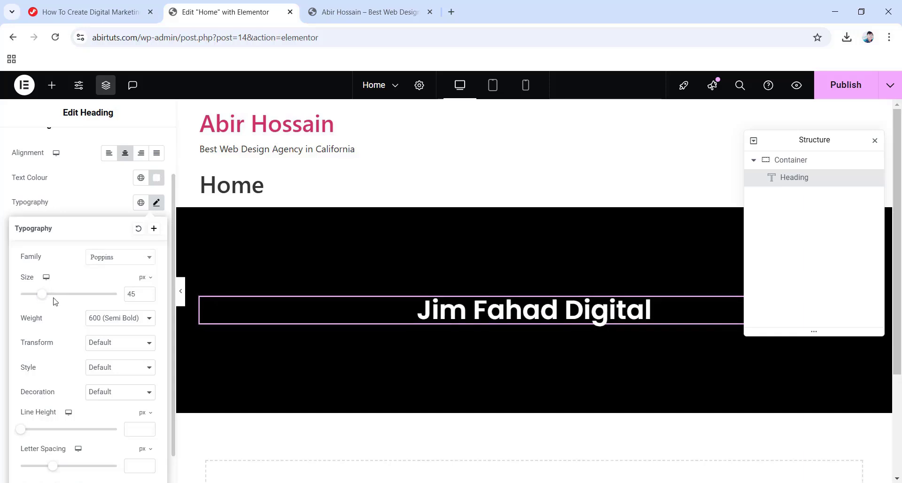
drag(42, 299, 44, 299)
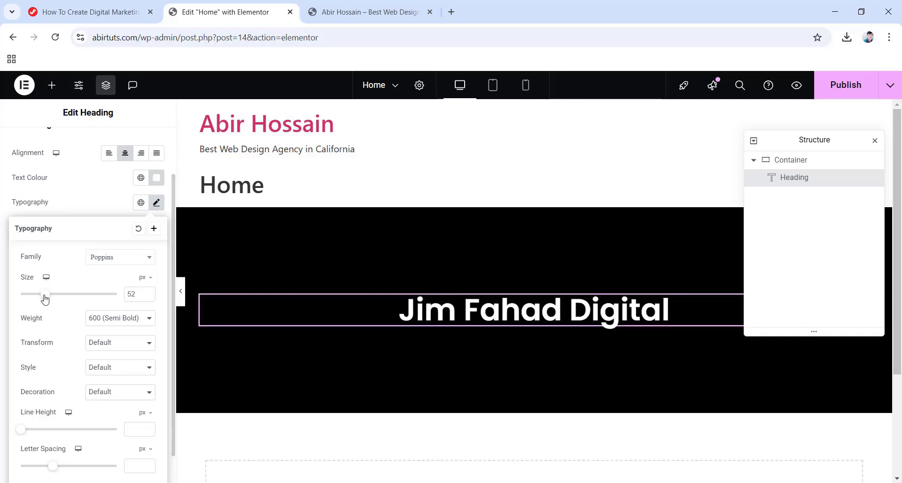
drag(44, 298, 40, 301)
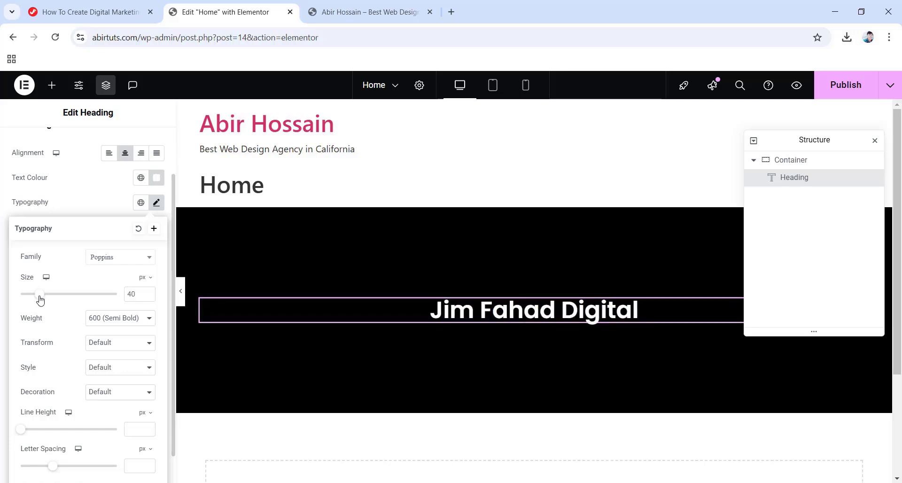
click(120, 318)
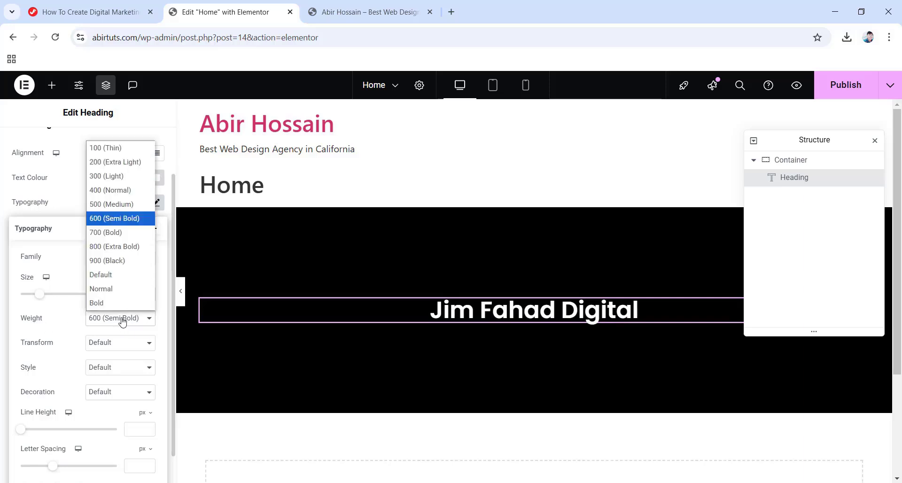
click(120, 176)
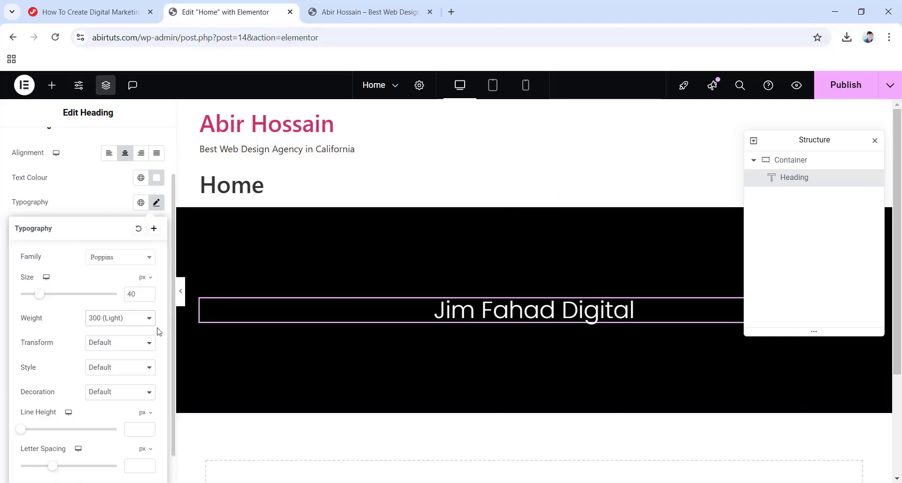
click(136, 319)
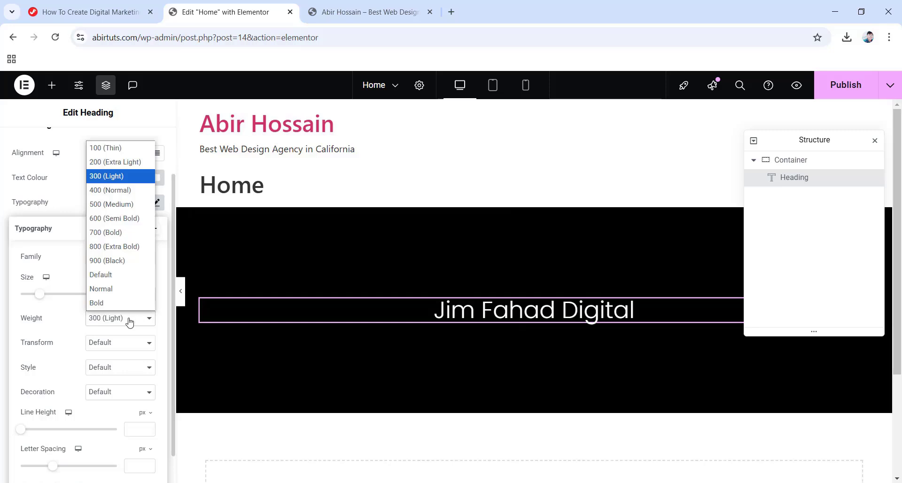
click(115, 247)
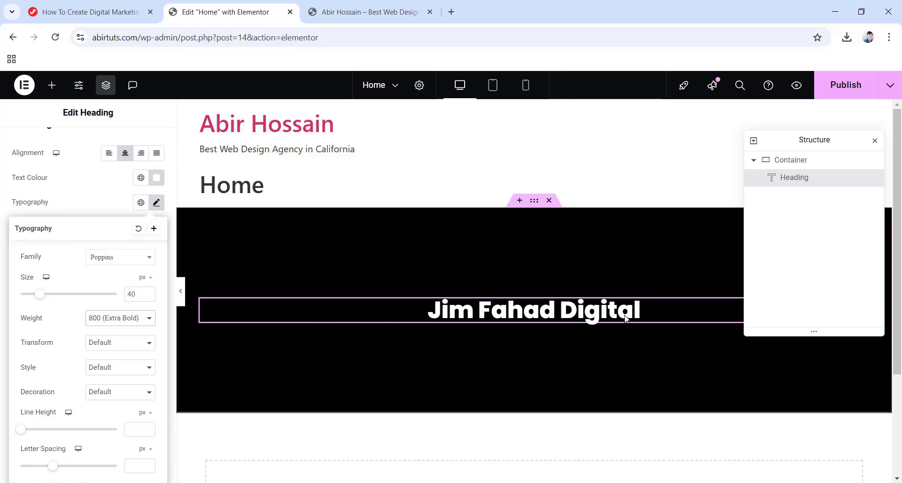
Set the heading's transform to Capitalise and its style to Normal.
click(124, 345)
click(123, 374)
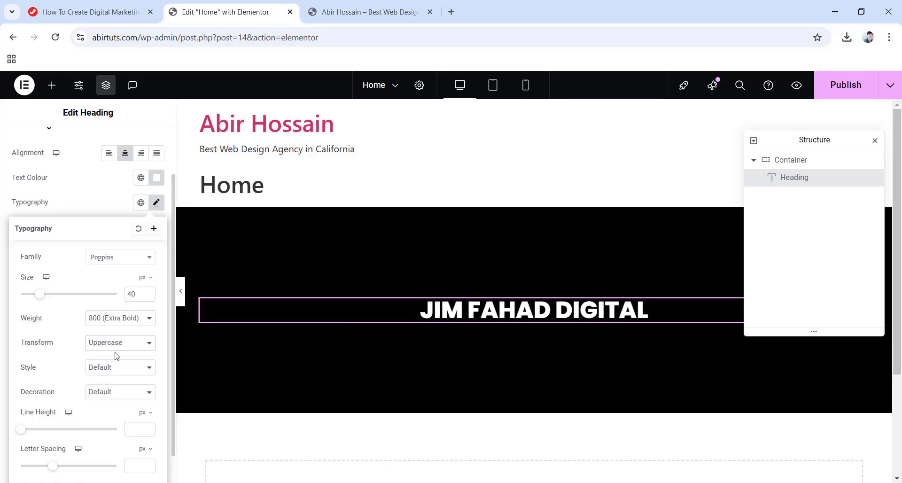
click(119, 343)
click(136, 385)
click(131, 343)
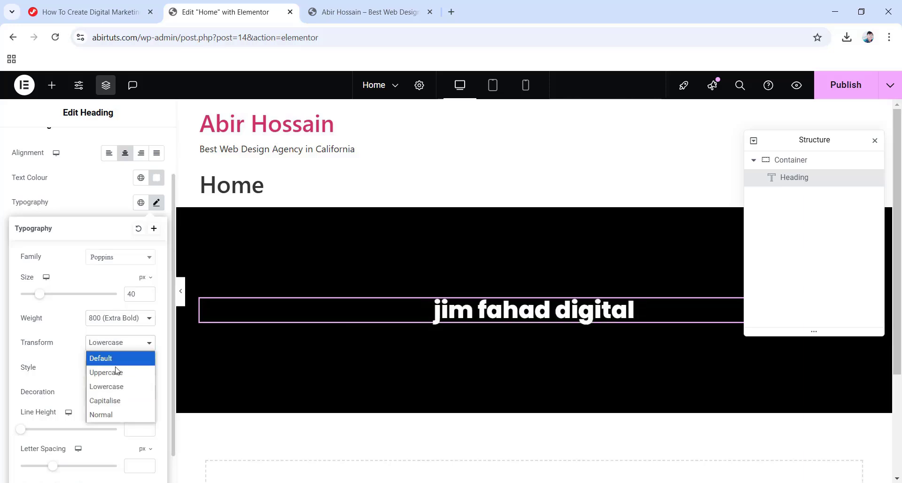
click(133, 400)
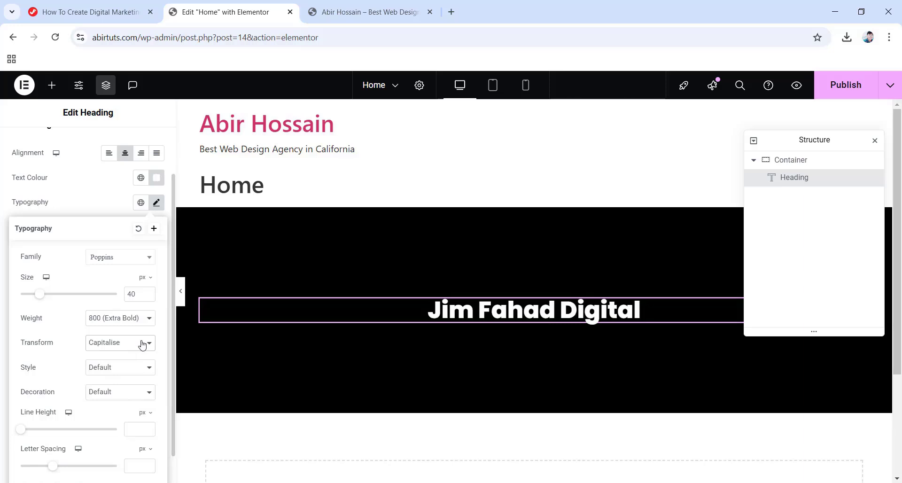
click(126, 369)
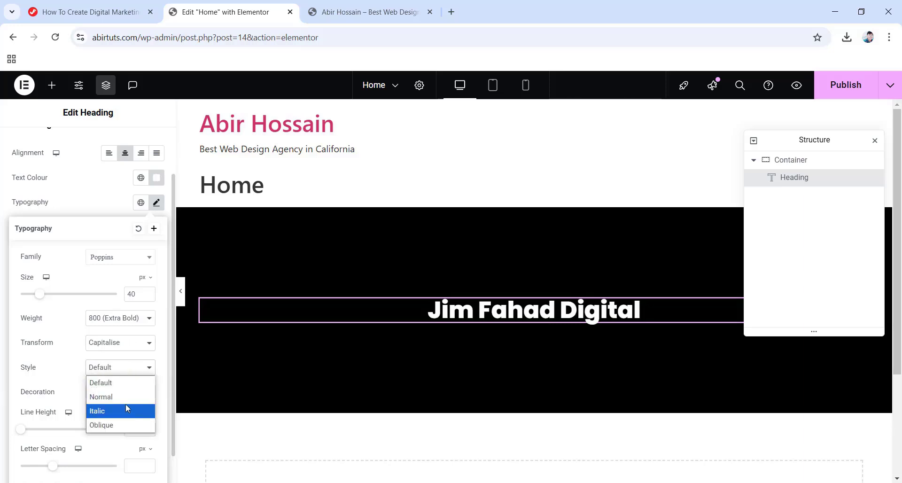
click(103, 410)
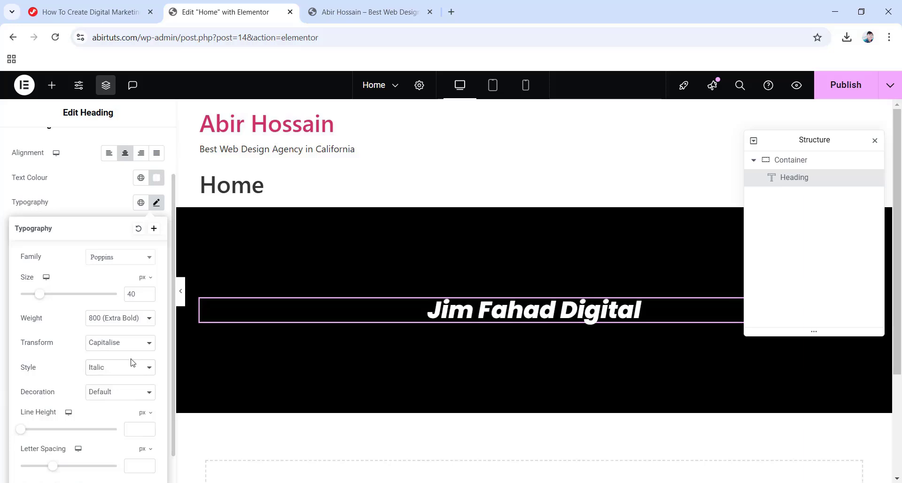
click(127, 371)
click(126, 397)
Set the heading's letter spacing to 0.1 px and word spacing to 5 px.
scroll(126, 398, down, 1)
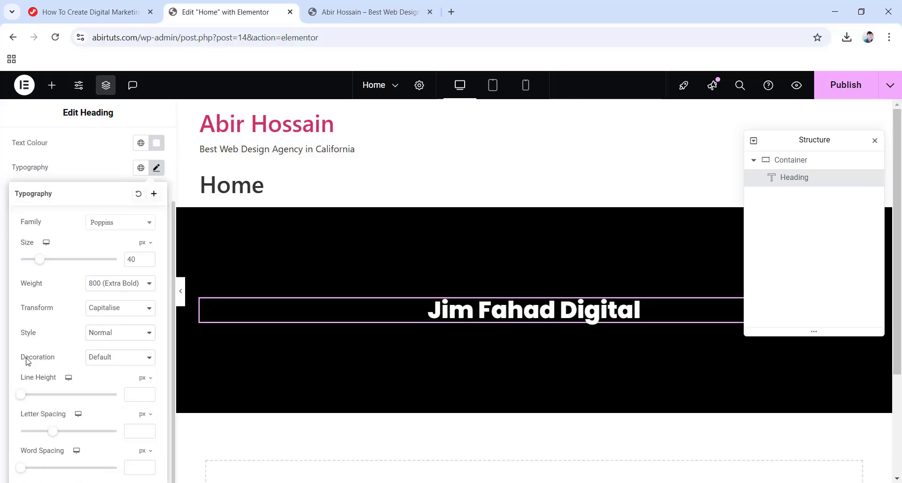
mouse_move(54, 435)
mouse_down()
mouse_move(90, 437)
mouse_move(55, 436)
mouse_up()
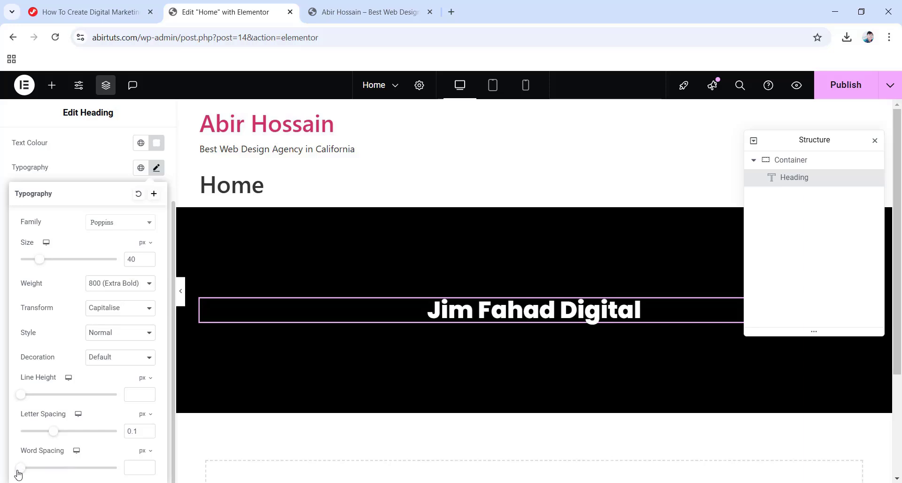
mouse_move(21, 469)
mouse_down()
mouse_move(53, 473)
mouse_move(28, 474)
mouse_up()
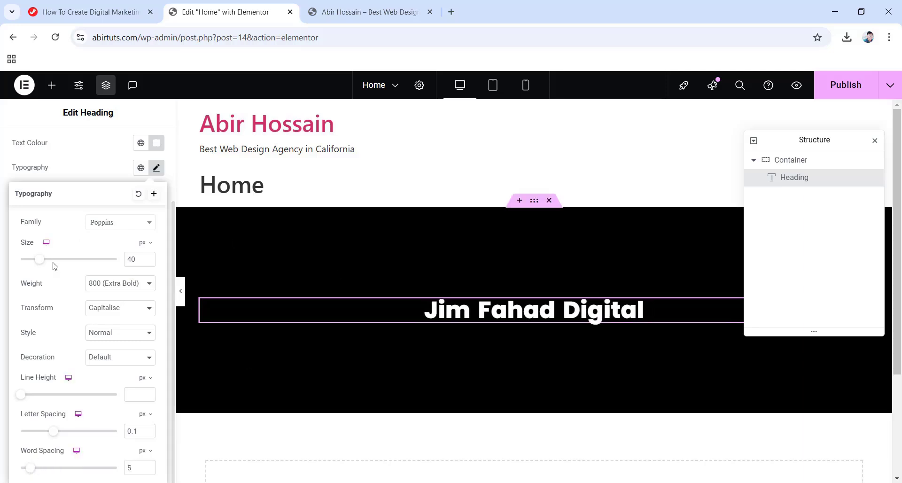
scroll(84, 254, up, 2)
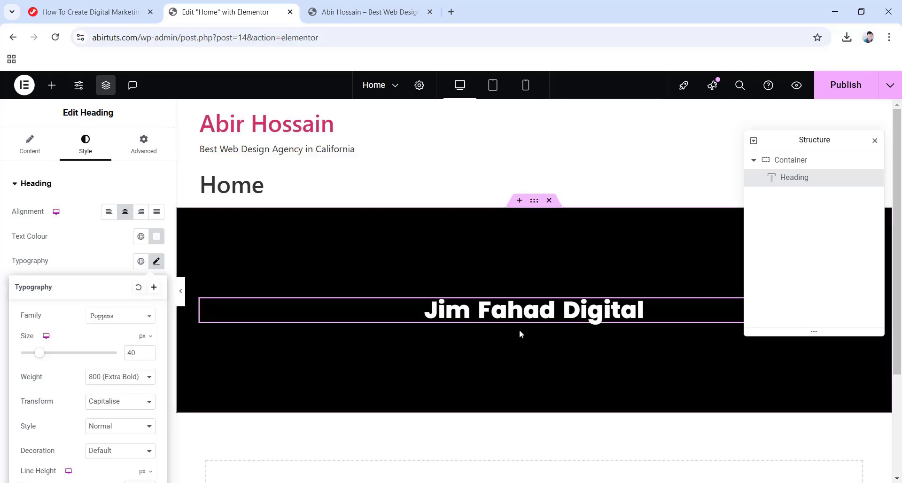
Place a Text Editor widget under the heading and select its Lorem ipsum placeholder.
click(52, 85)
scroll(129, 338, down, 1)
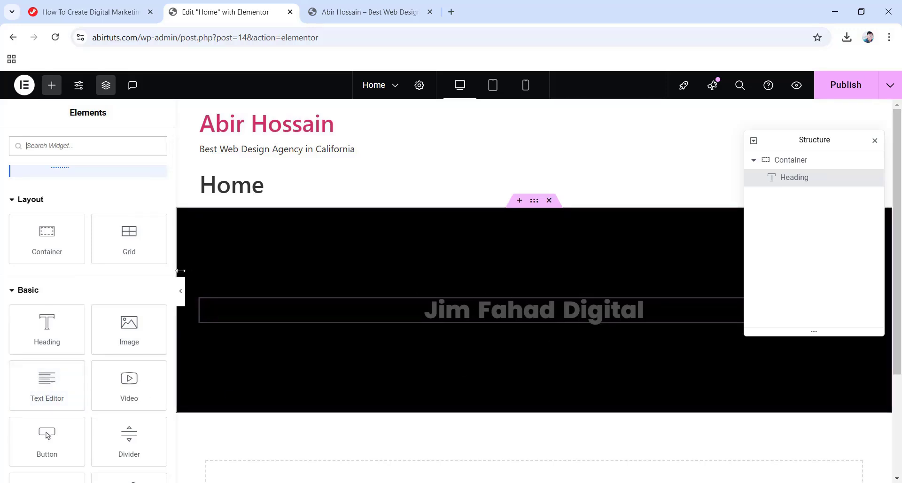
drag(40, 386, 529, 310)
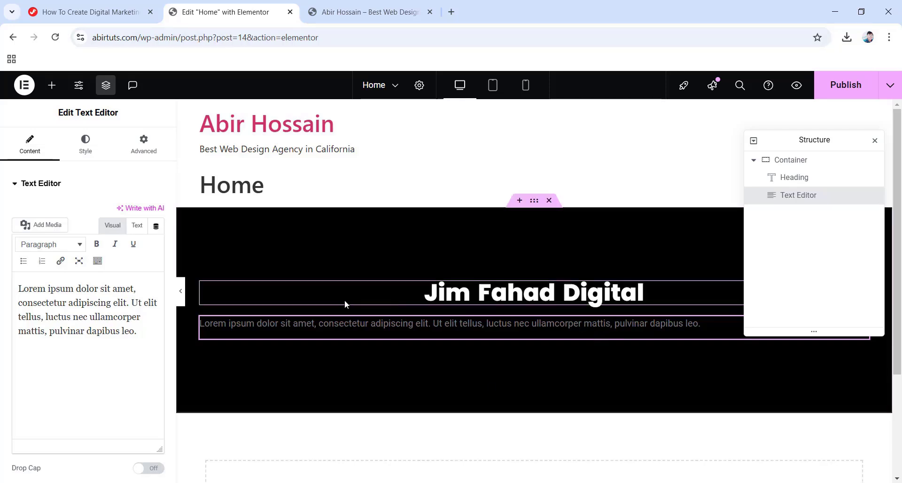
drag(139, 331, 1, 281)
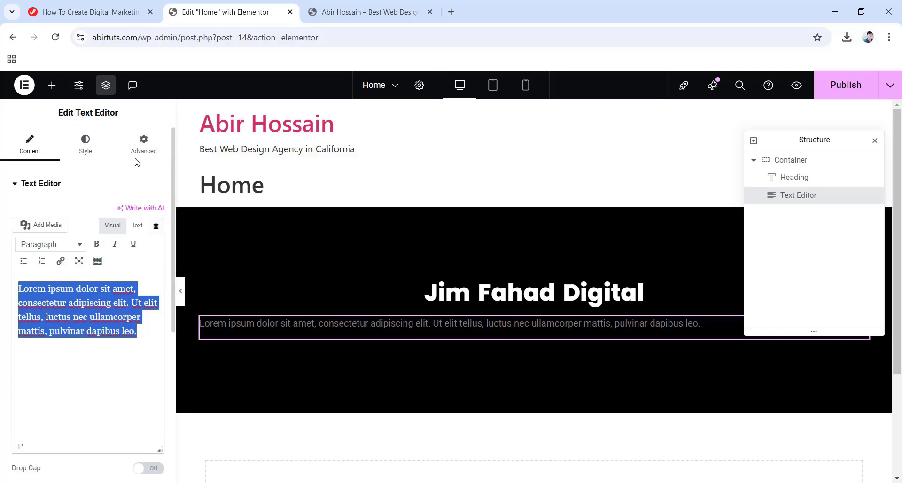
Centre the paragraph, make its text near-white, and set its Roboto size to 16 px.
click(88, 149)
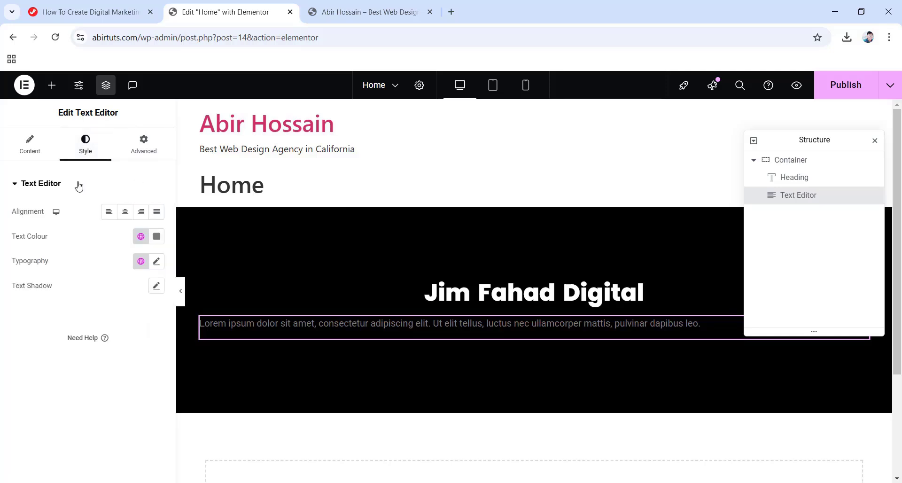
click(124, 215)
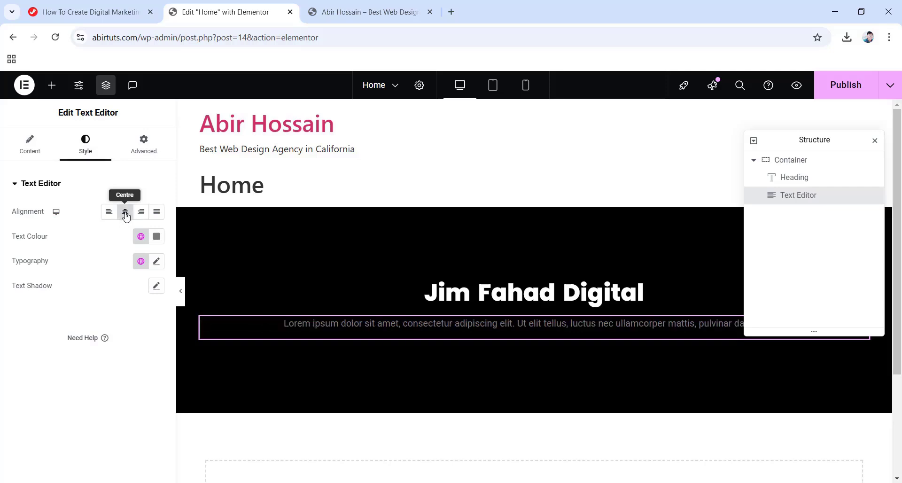
click(155, 238)
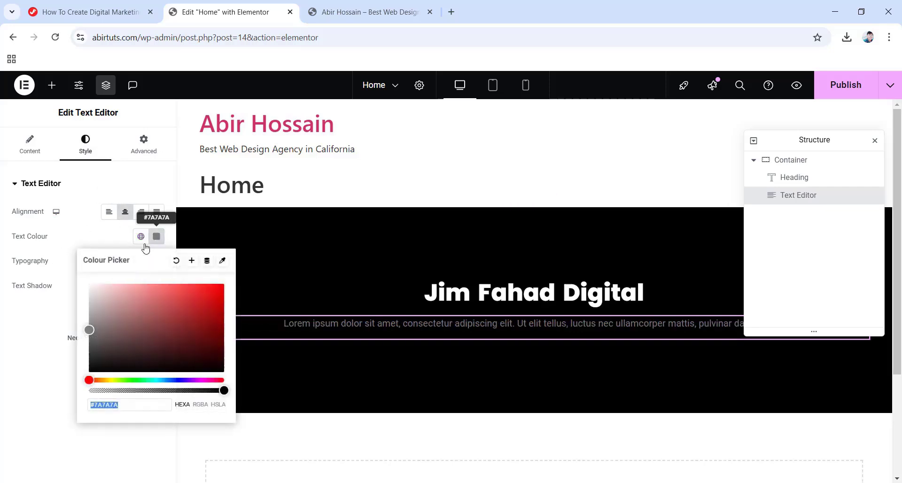
drag(88, 329, 93, 282)
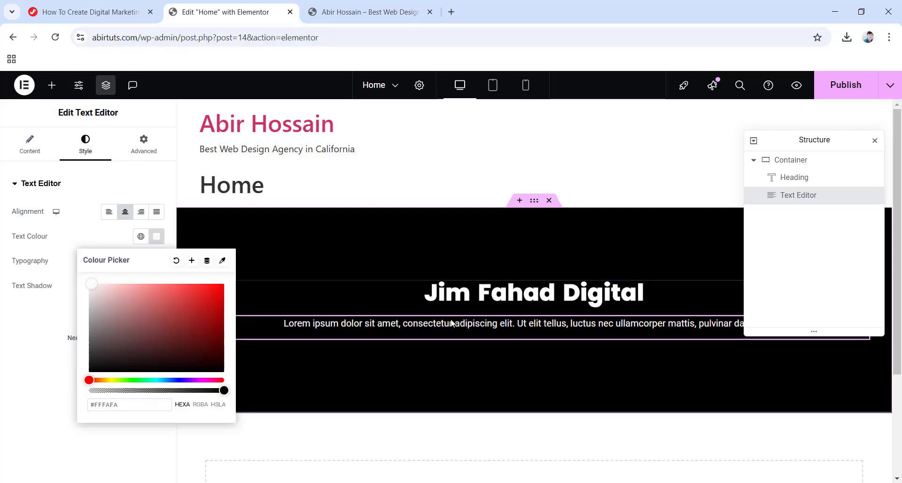
click(48, 324)
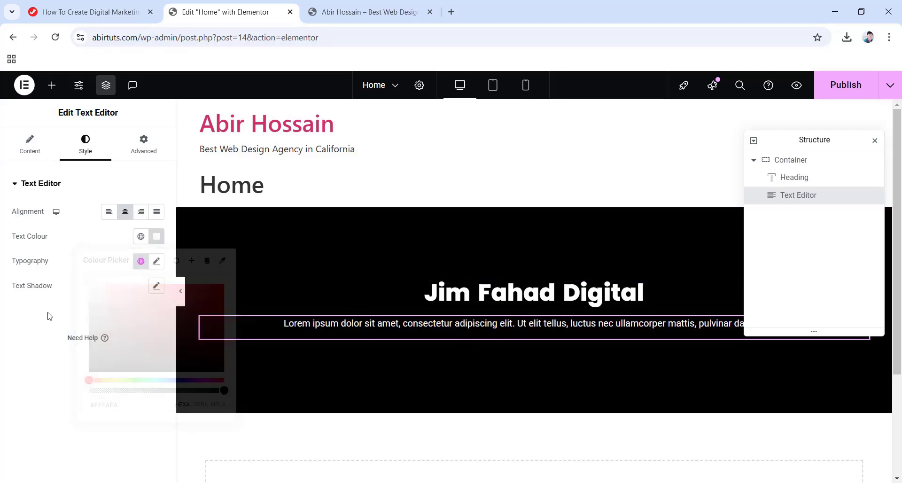
click(156, 261)
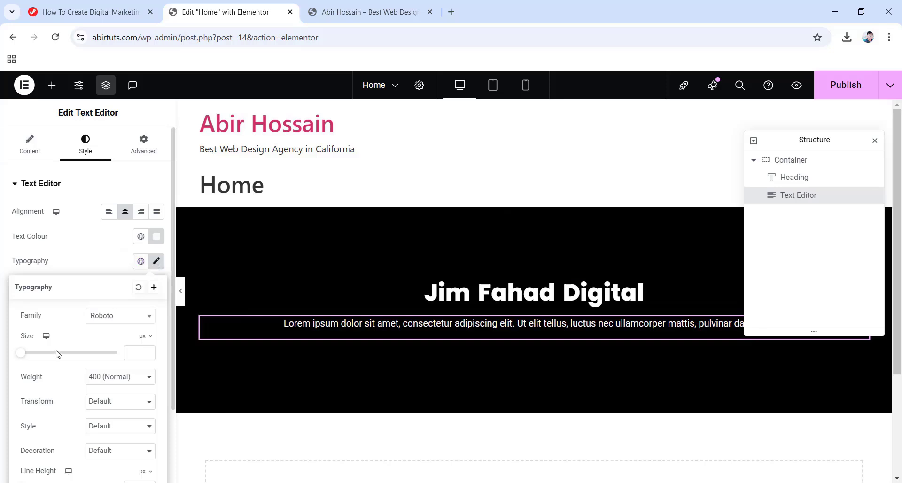
drag(24, 355, 31, 358)
scroll(77, 366, down, 2)
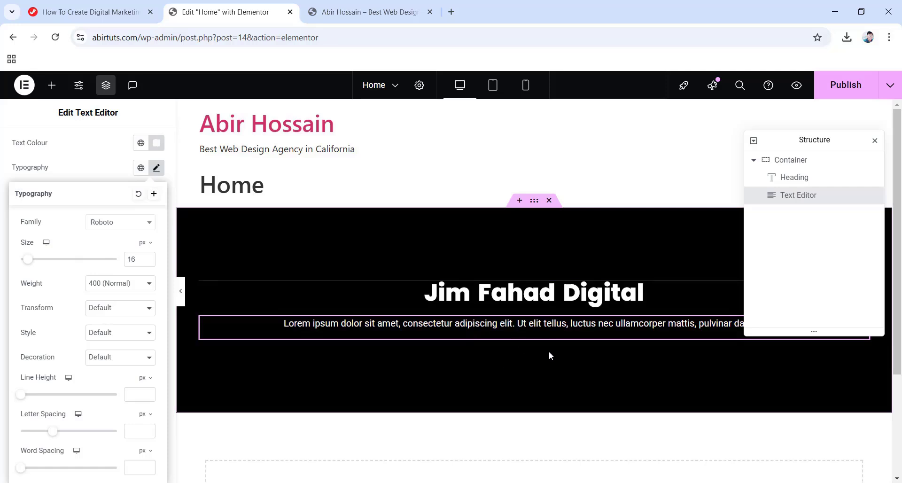
Add a Button below the paragraph labelled 'Contact', linking to the agency's website URL.
click(51, 85)
scroll(75, 282, down, 4)
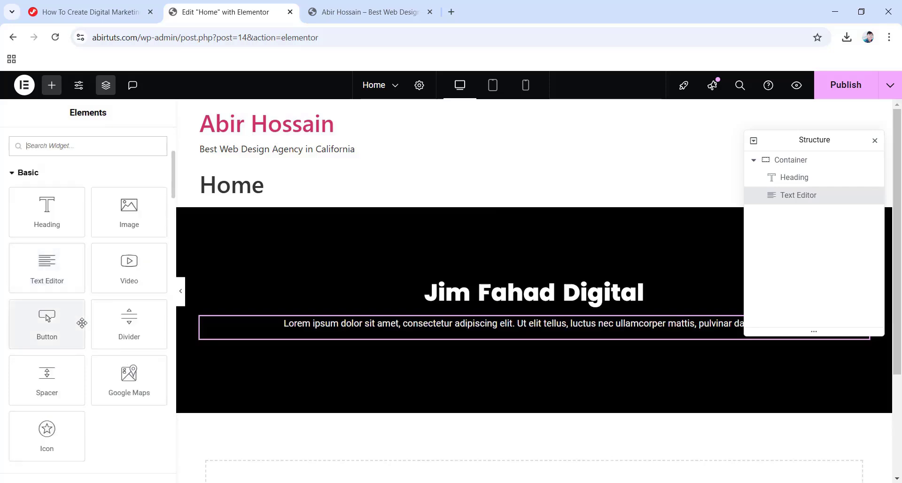
drag(41, 324, 522, 337)
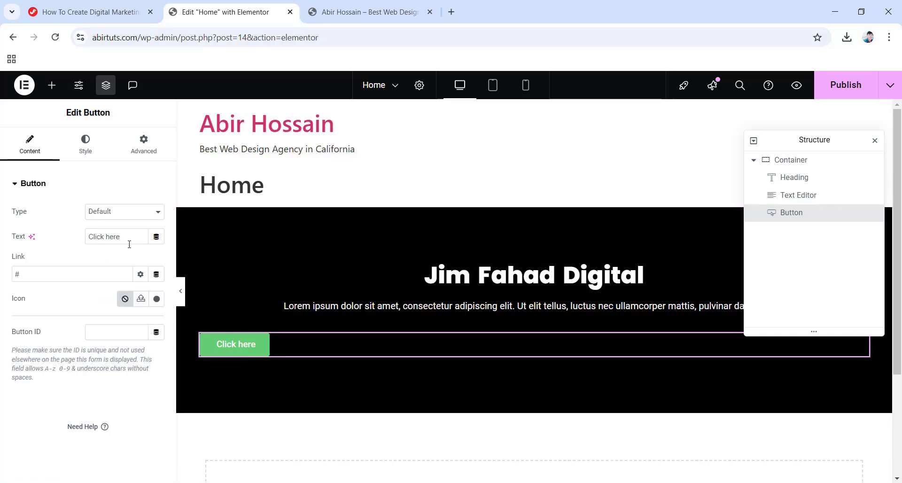
drag(130, 236, 83, 238)
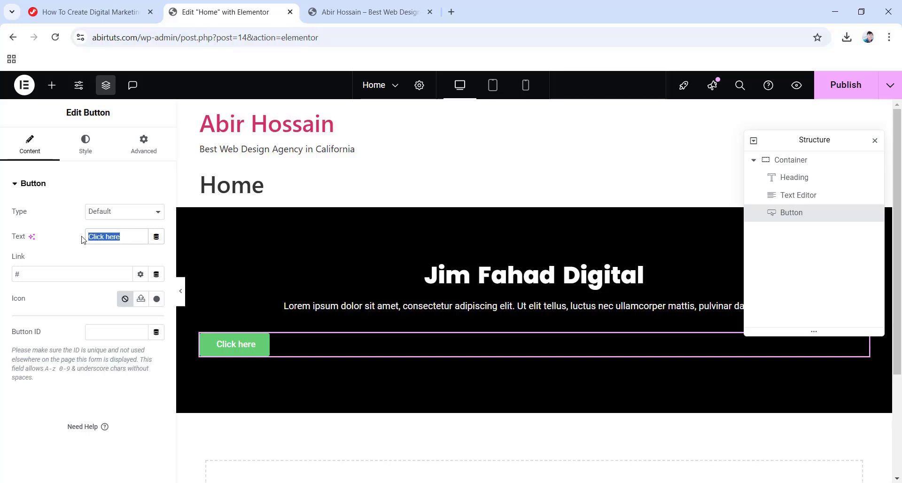
text(Contact)
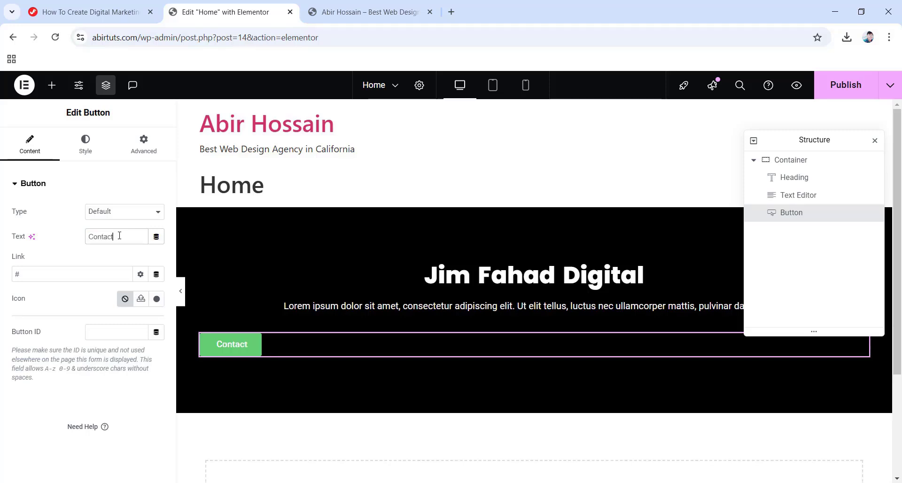
drag(21, 274, 2, 276)
text(https://jimfahaddigital.com/)
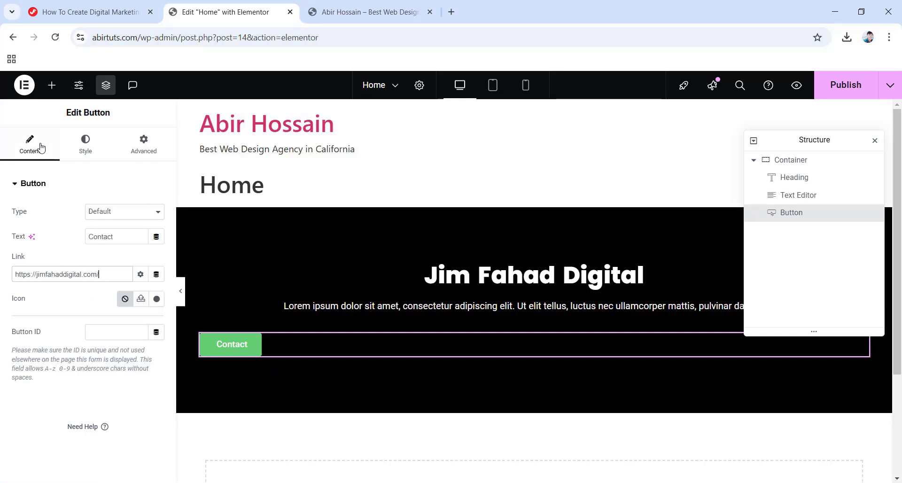
Centre the Contact button and change its background colour from green to blue.
click(85, 143)
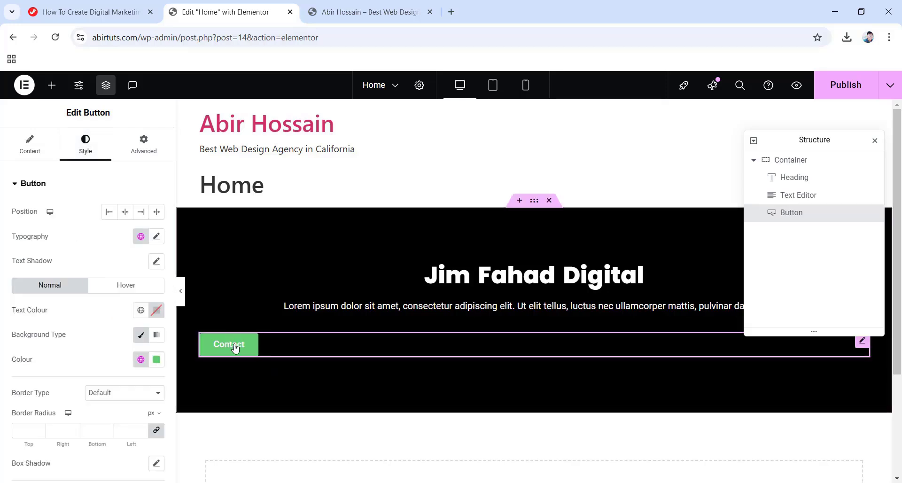
click(125, 212)
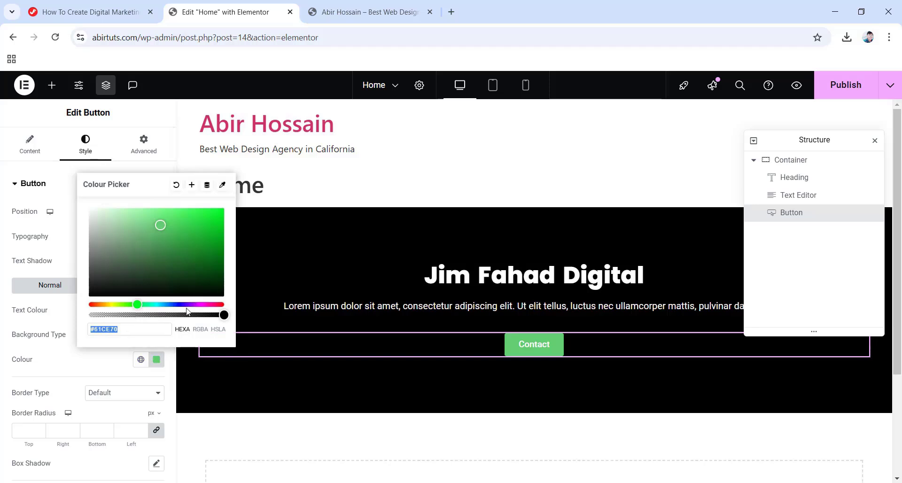
drag(149, 304, 159, 304)
drag(160, 225, 185, 221)
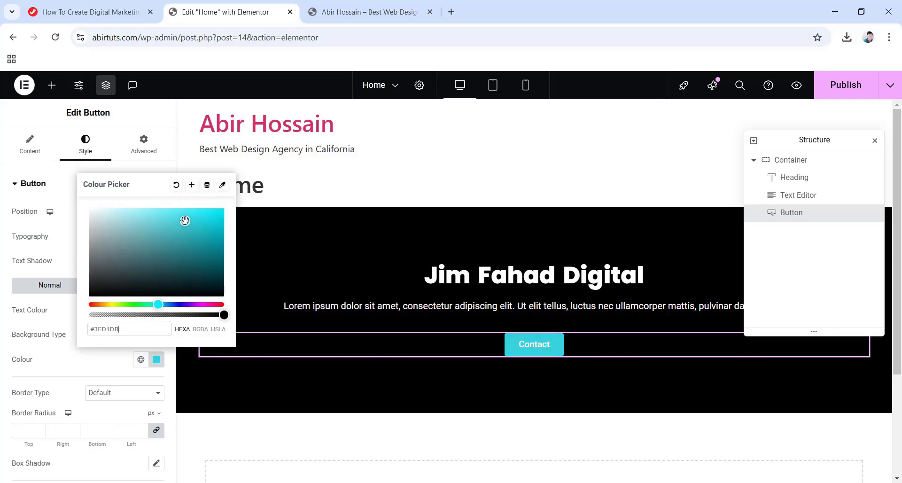
drag(158, 304, 166, 304)
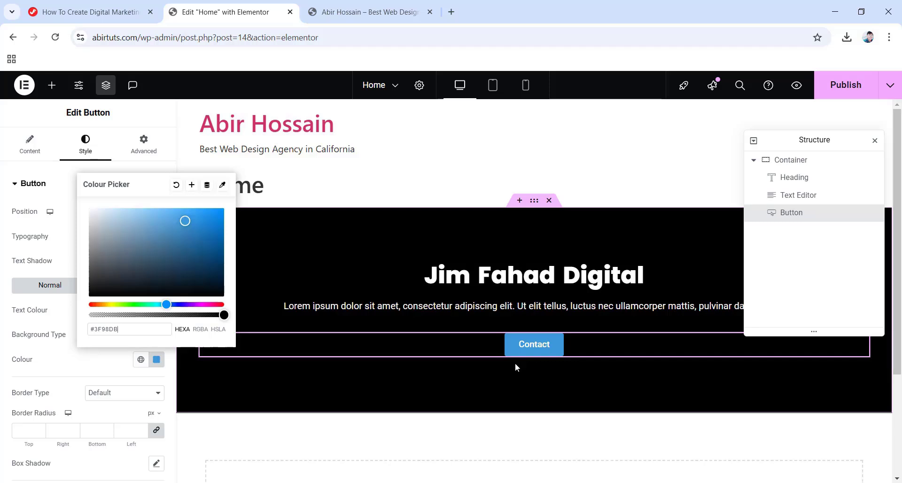
click(488, 430)
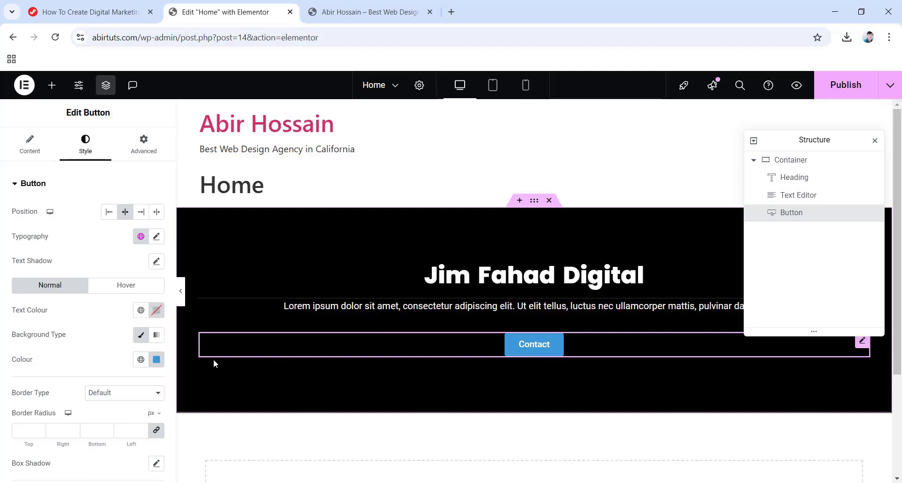
Give the Contact button a purple background colour in its hover state.
click(131, 288)
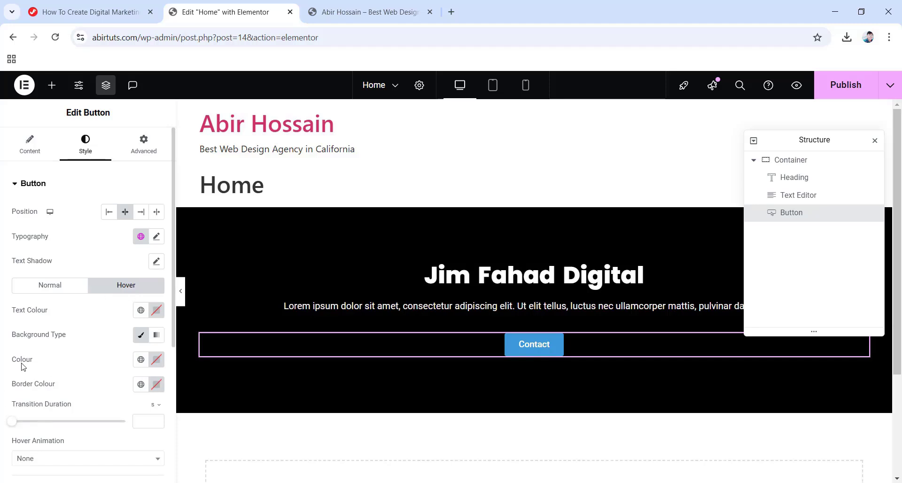
click(157, 360)
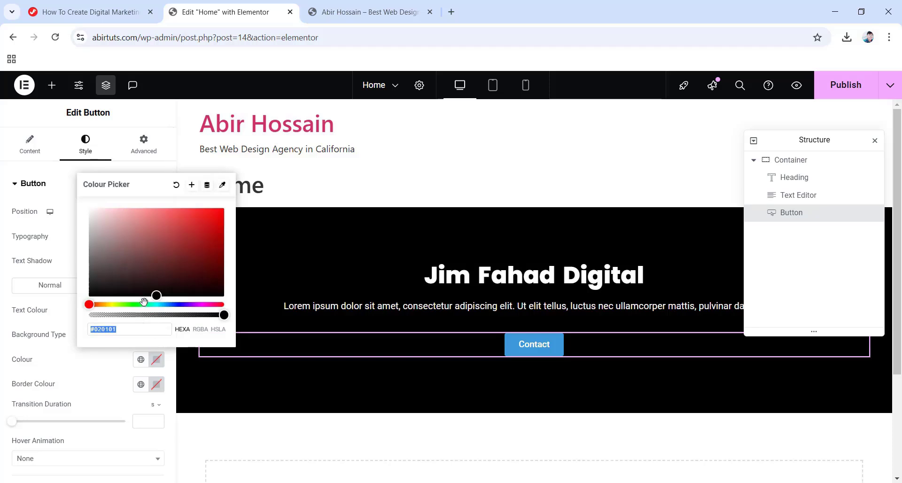
drag(146, 305, 161, 228)
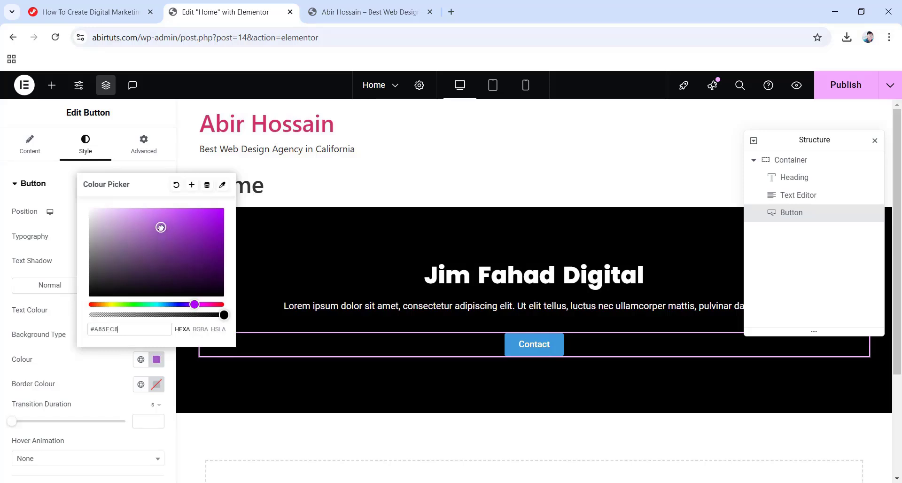
click(9, 275)
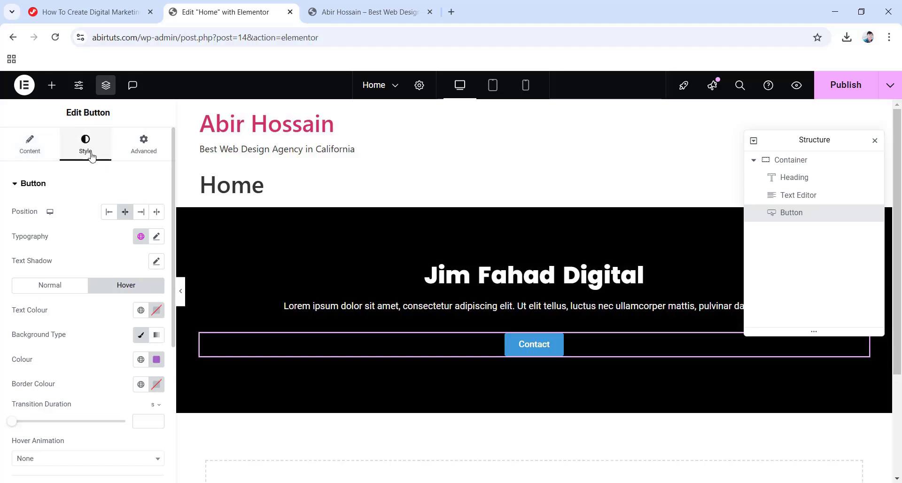
Unlink the Contact button's four padding values in its Advanced layout settings.
click(141, 148)
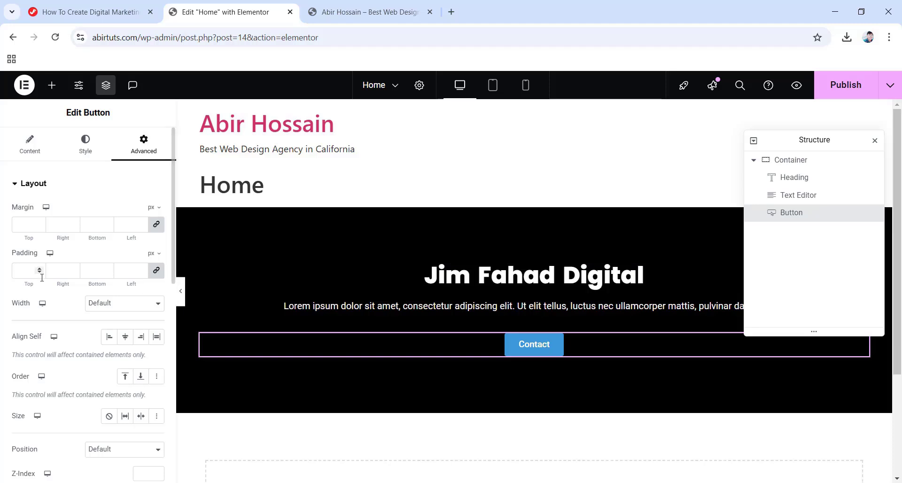
click(158, 271)
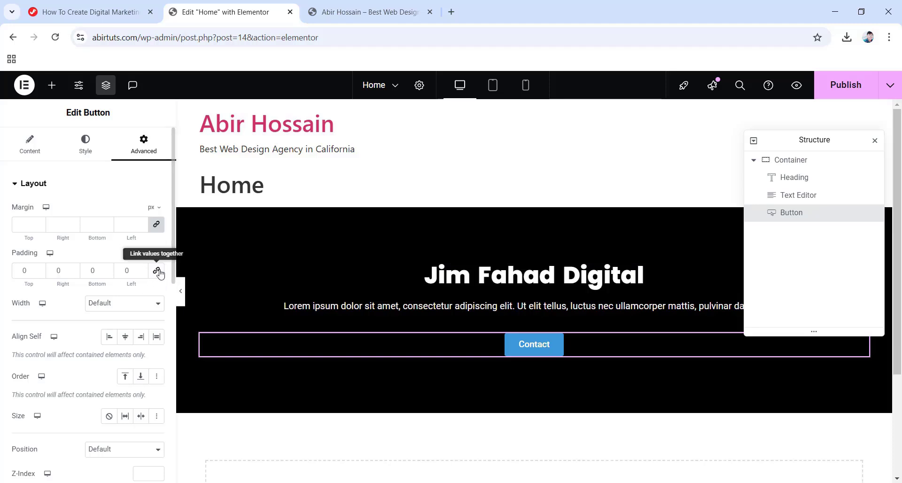
Give the Lorem ipsum paragraph 20 px top padding and 30 px bottom padding.
click(491, 292)
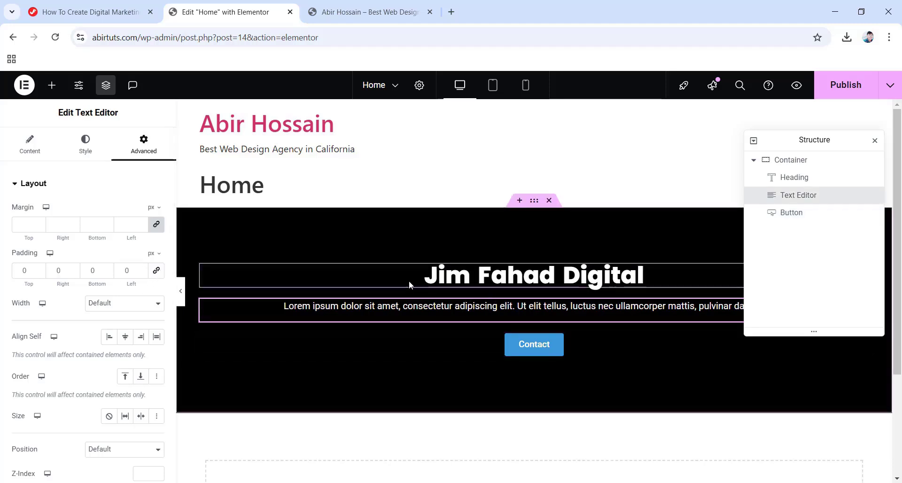
double_click(16, 271)
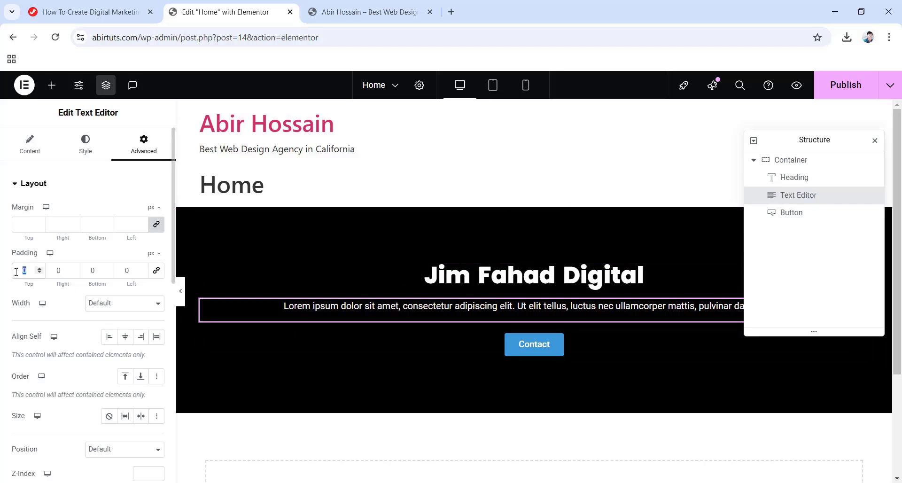
text(20)
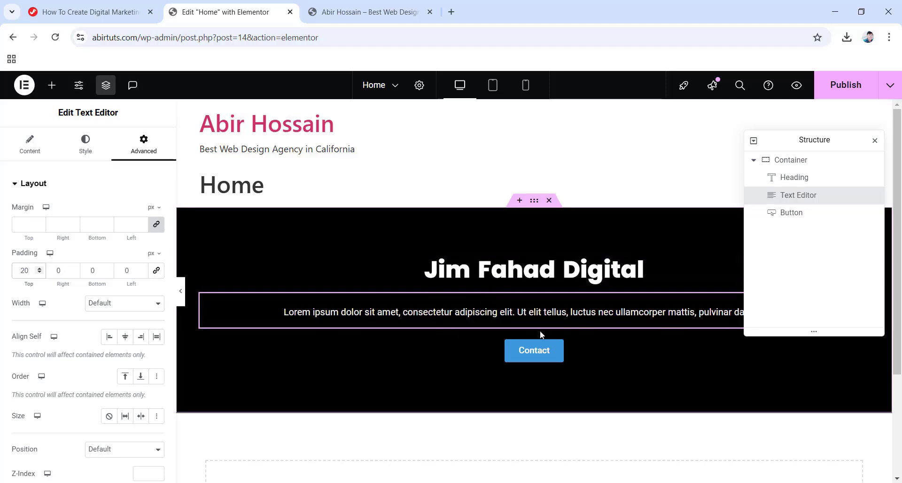
double_click(96, 274)
text(30)
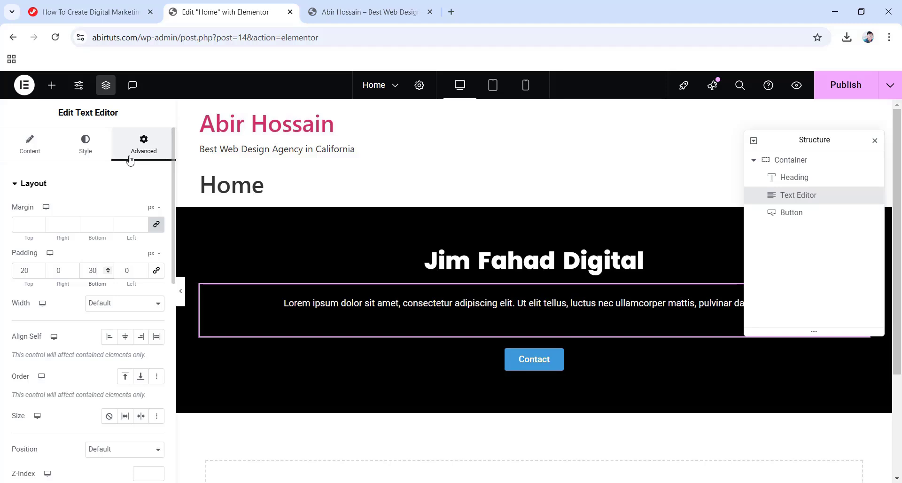
Review the paragraph's Content and Style settings, then return to its layout settings.
click(27, 144)
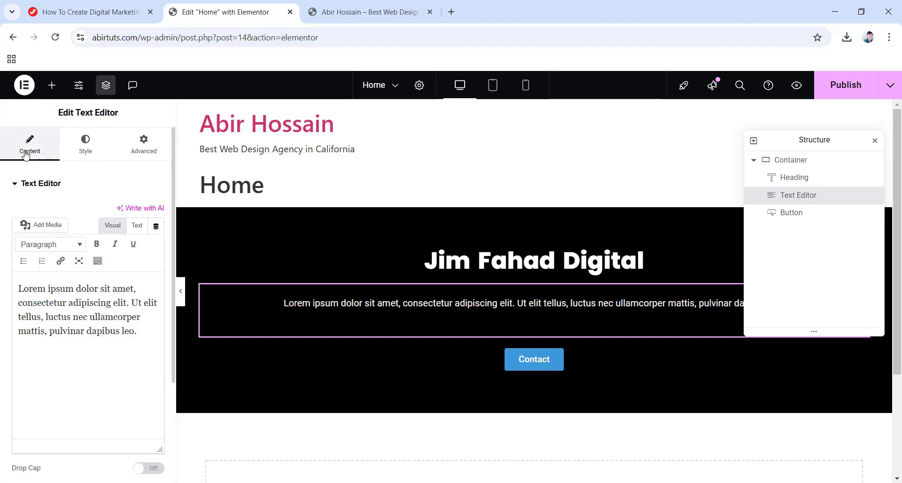
click(85, 150)
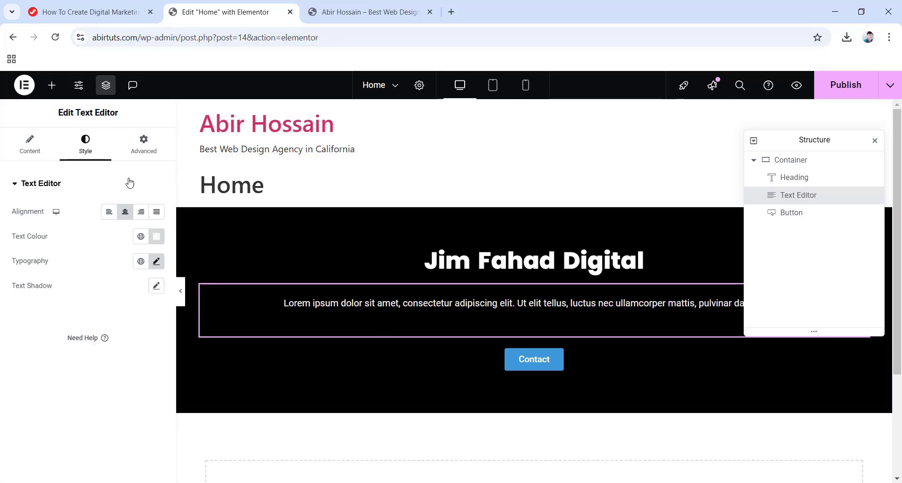
click(136, 149)
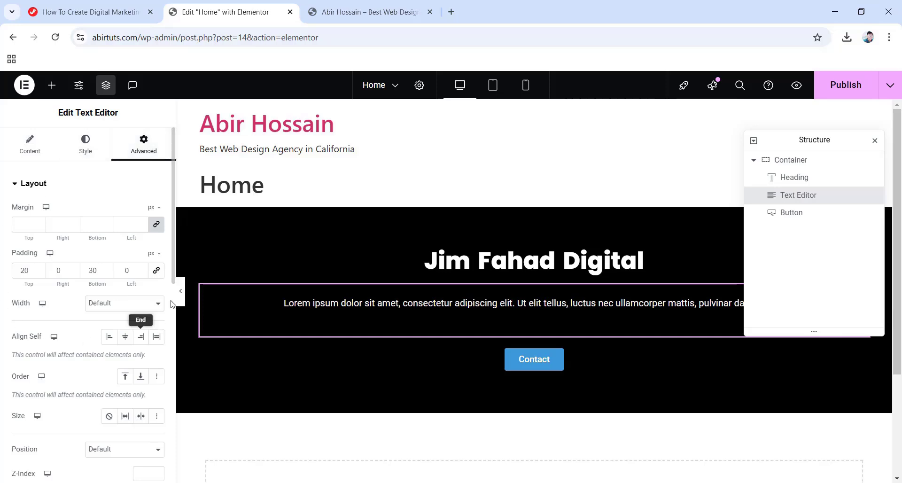
scroll(79, 411, down, 5)
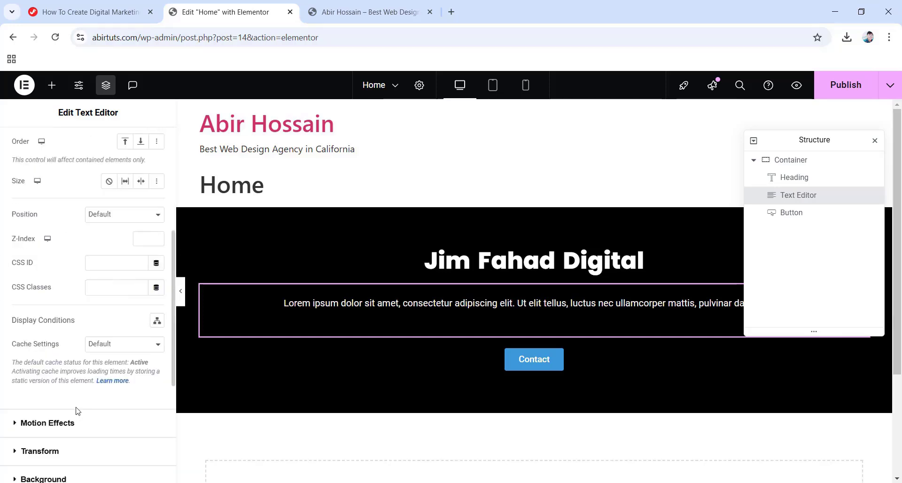
scroll(85, 365, down, 5)
scroll(77, 367, up, 10)
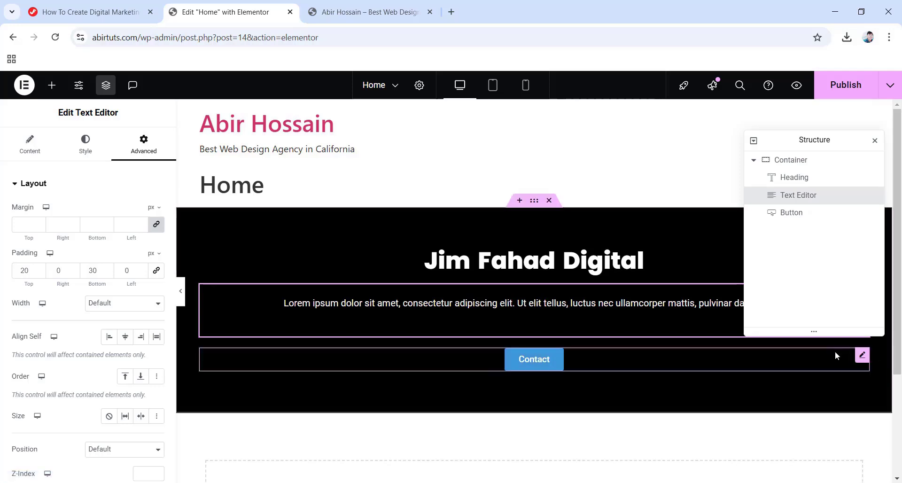
Delete the Contact button, then delete the black Jim Fahad Digital container.
right_click(861, 359)
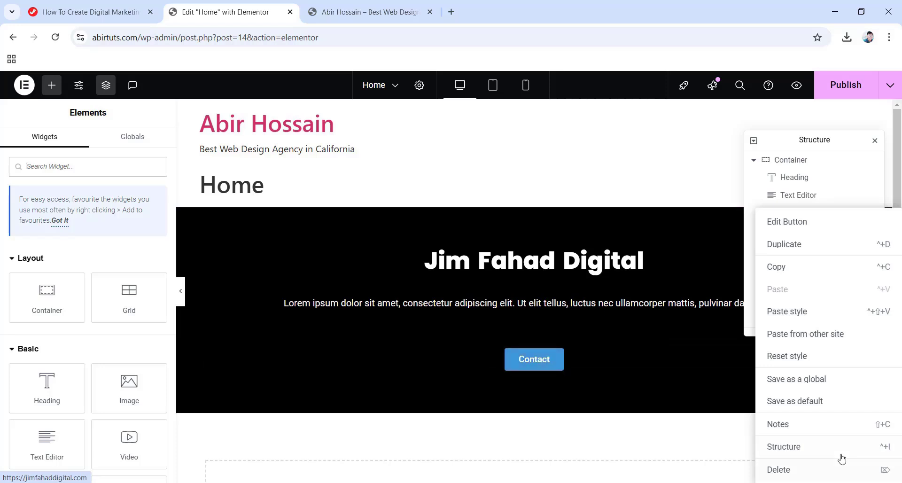
click(794, 469)
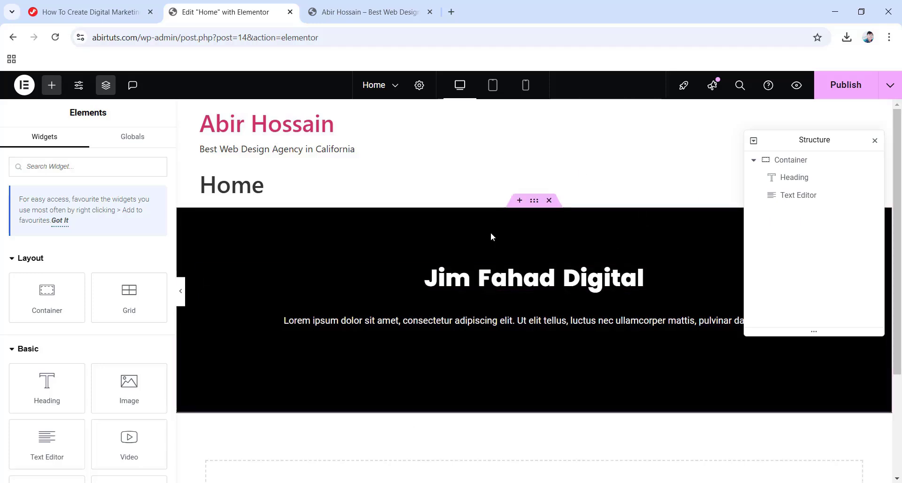
click(550, 201)
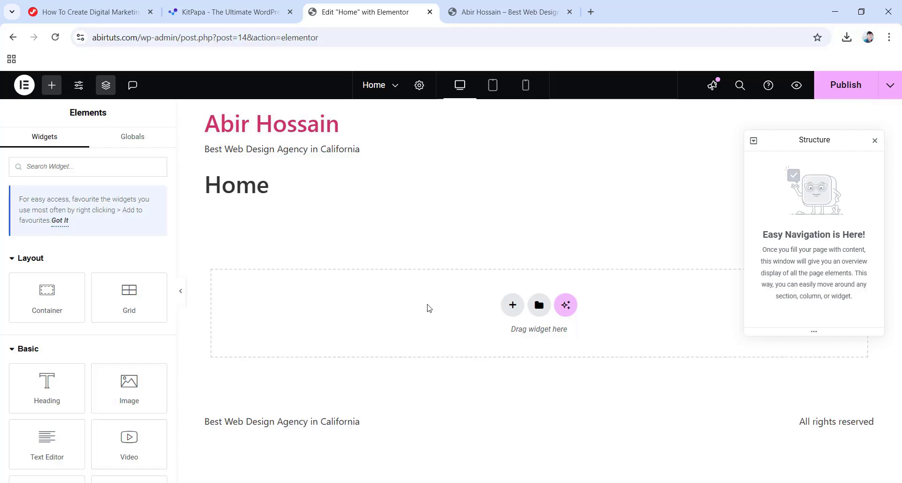
In KitPapa, filter templates to the SEO Agency category and browse Digitize, Oslo and Mirror.
click(230, 11)
scroll(444, 244, down, 1)
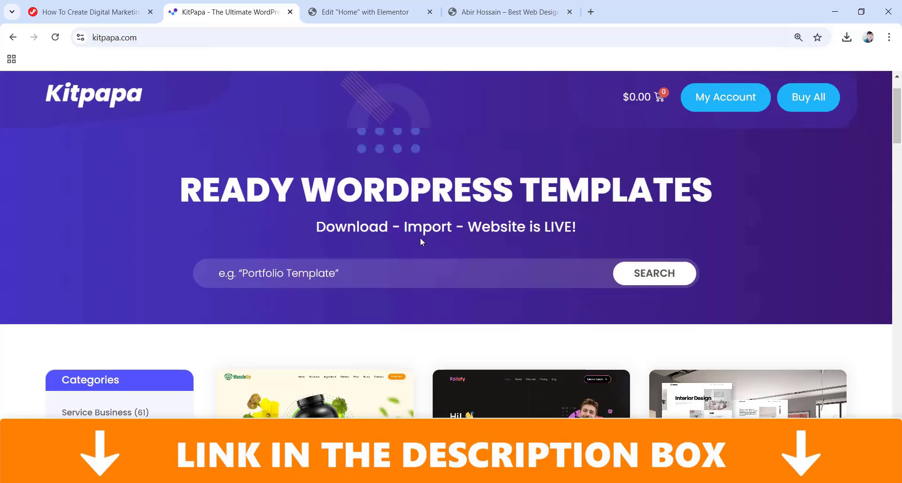
scroll(420, 238, down, 5)
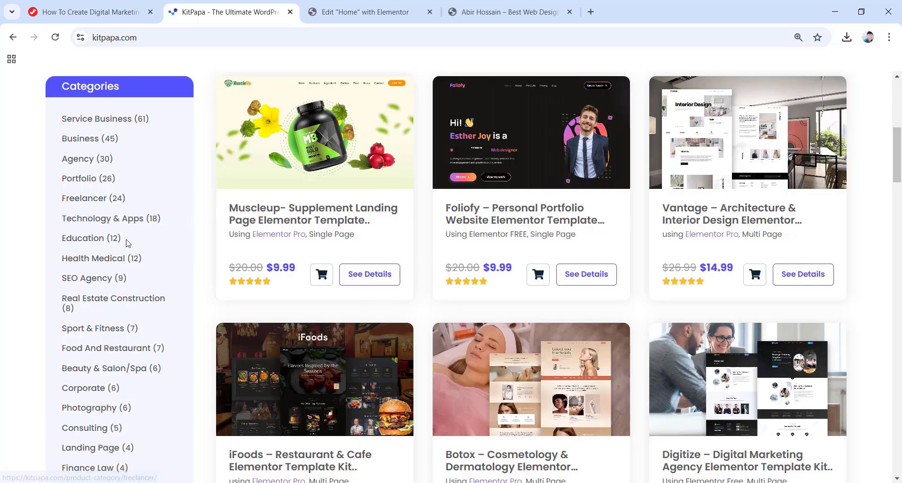
click(91, 281)
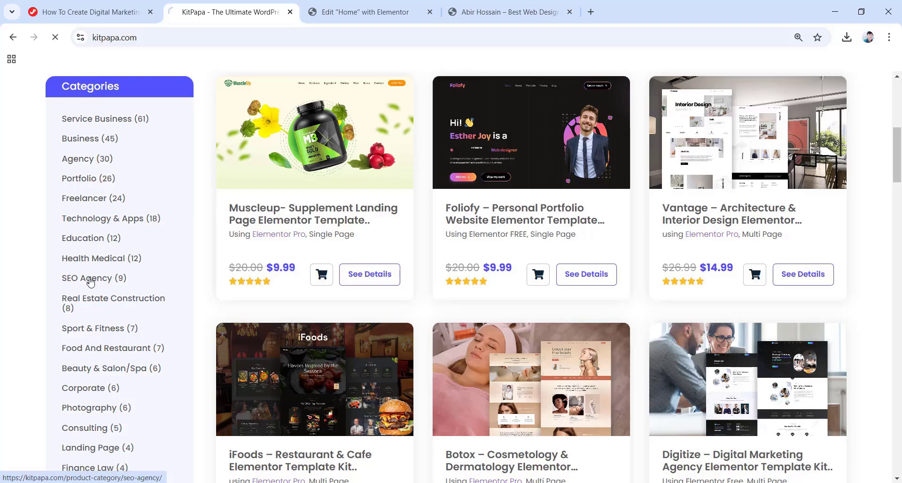
scroll(108, 275, down, 3)
scroll(141, 270, down, 2)
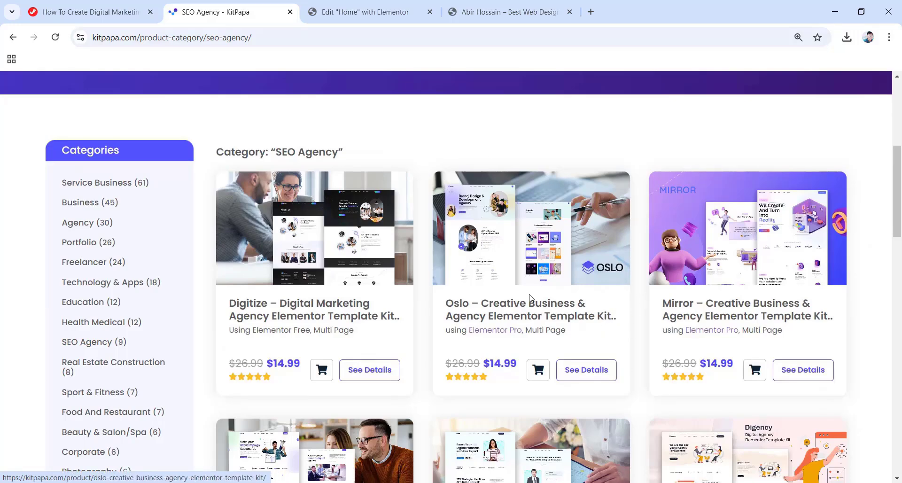
scroll(737, 287, down, 2)
scroll(312, 259, up, 3)
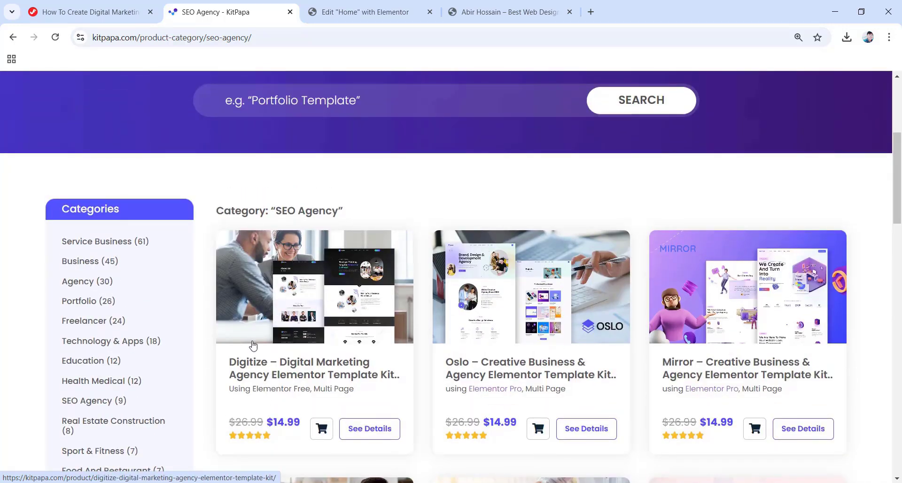
Open the Digitize template's product page and launch its live demo.
click(333, 304)
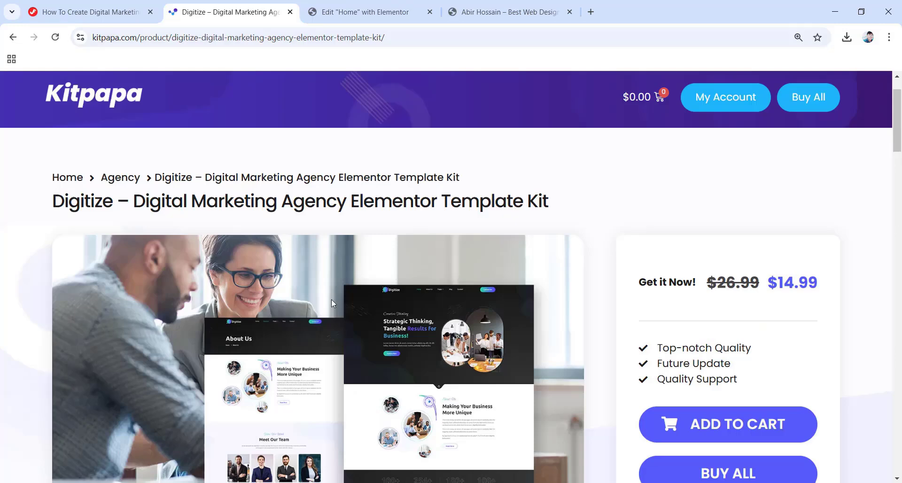
scroll(331, 300, down, 1)
scroll(333, 303, down, 2)
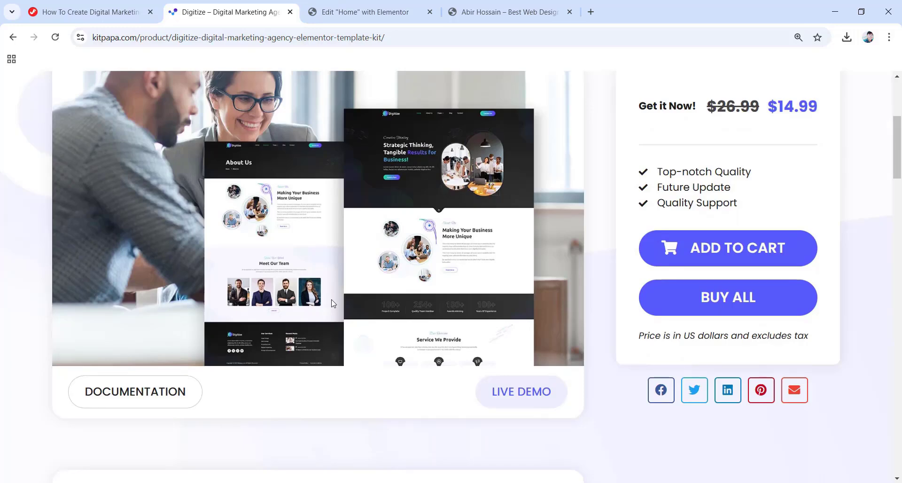
click(510, 402)
scroll(419, 331, down, 7)
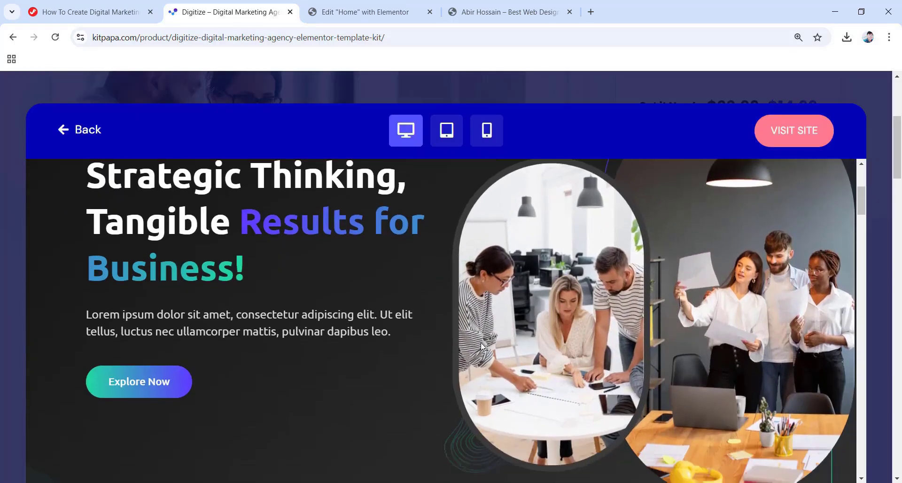
scroll(513, 349, down, 15)
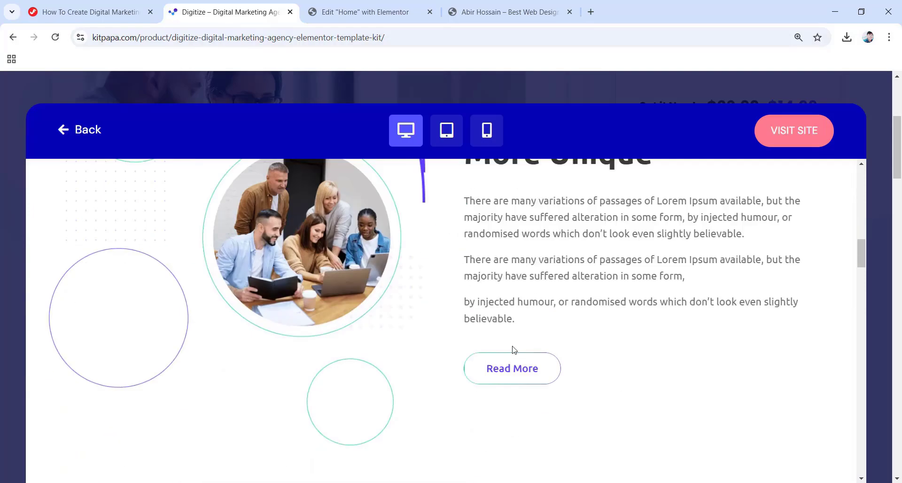
scroll(514, 350, down, 8)
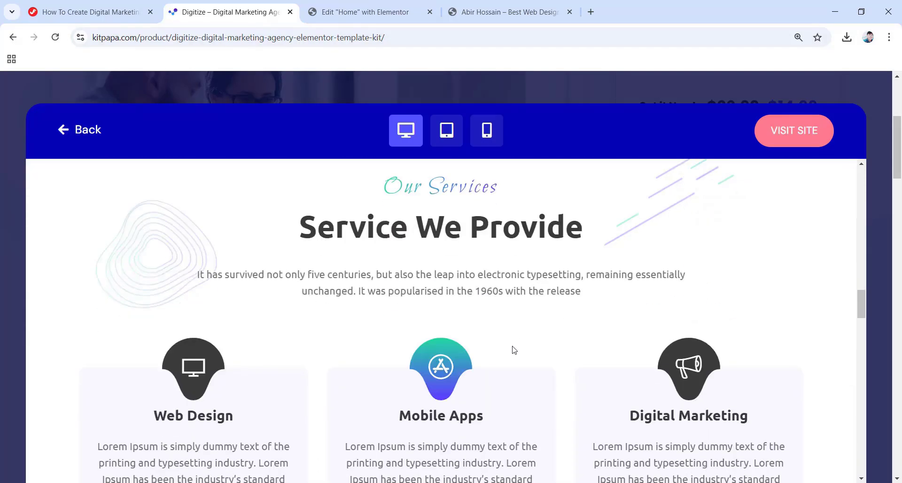
scroll(514, 350, down, 6)
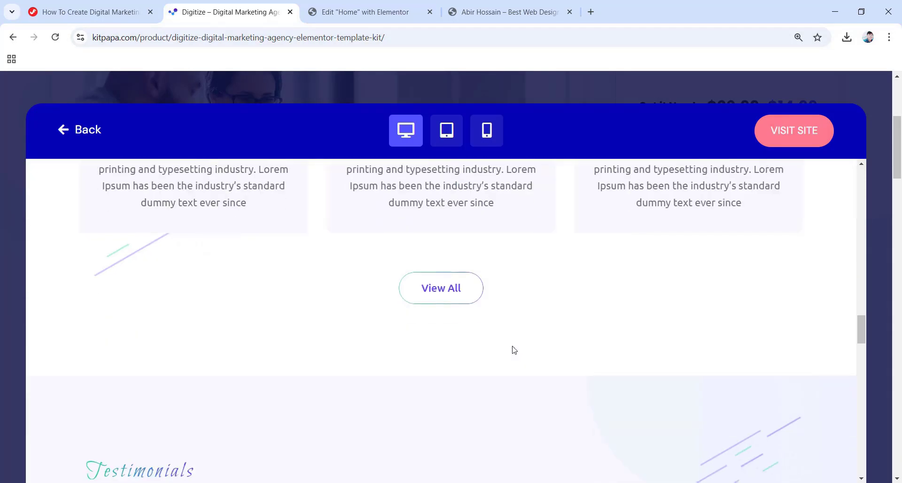
scroll(514, 350, down, 15)
scroll(513, 346, up, 10)
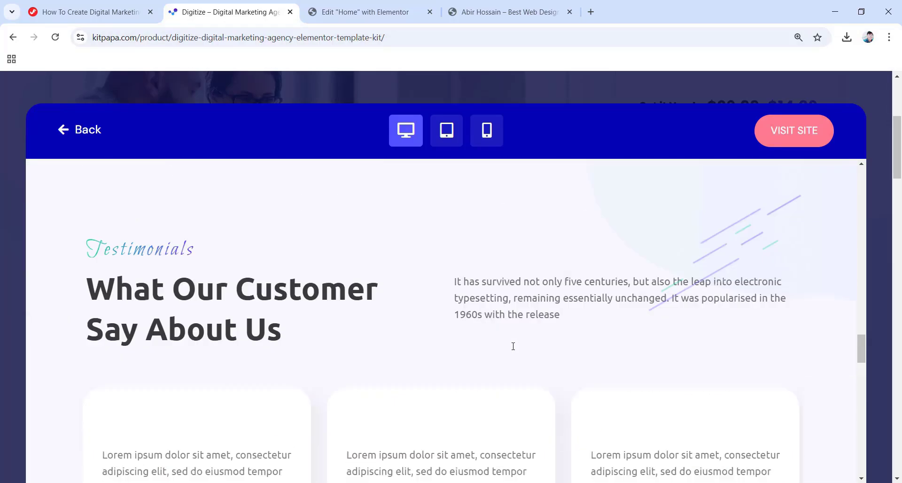
scroll(513, 346, up, 20)
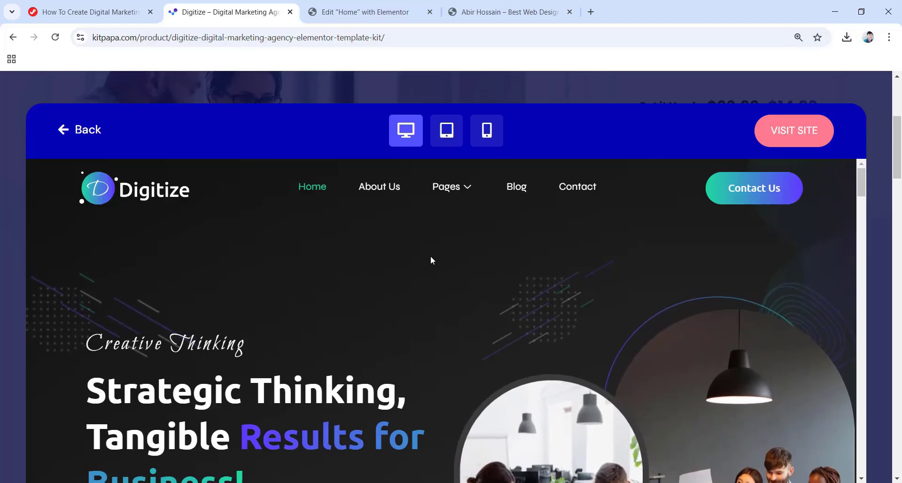
Preview the Digitize demo at tablet and mobile widths, then back at desktop.
click(444, 139)
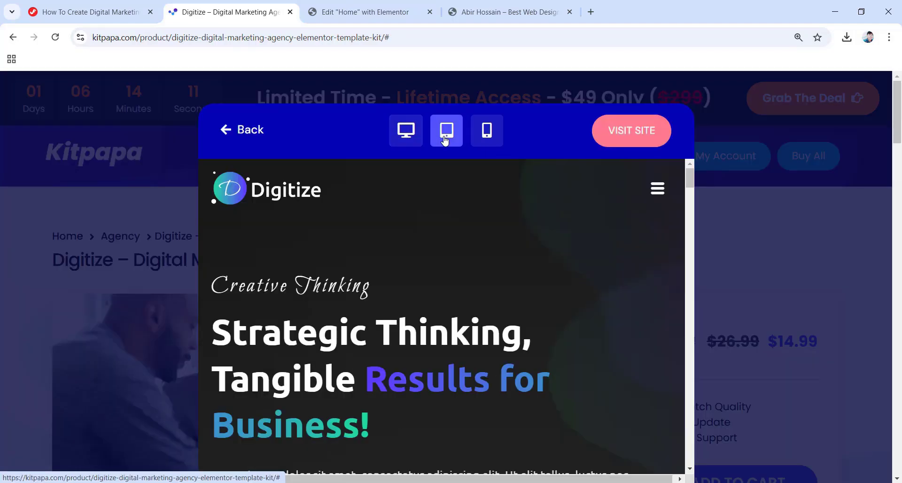
scroll(526, 239, down, 3)
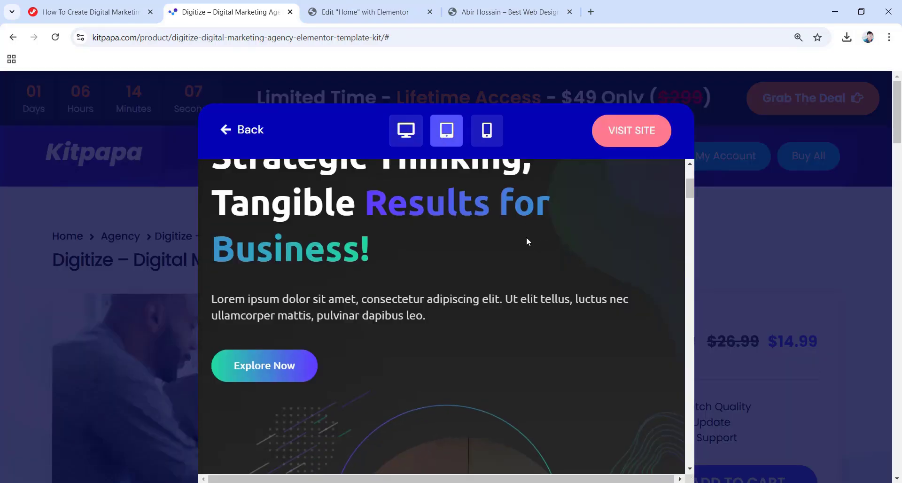
scroll(526, 237, down, 10)
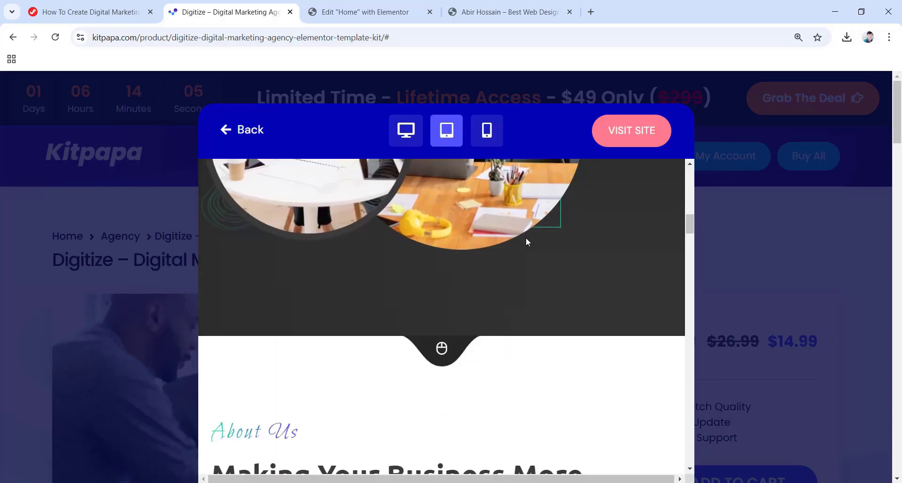
scroll(526, 238, down, 10)
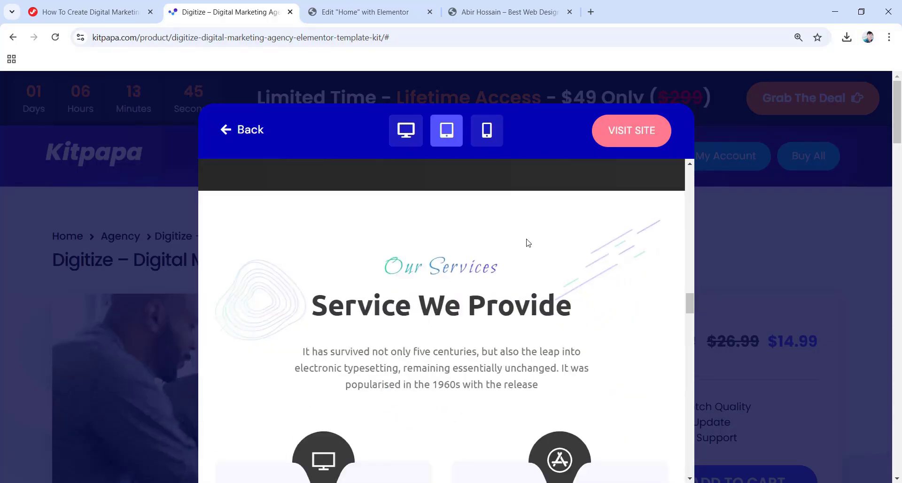
scroll(526, 238, down, 8)
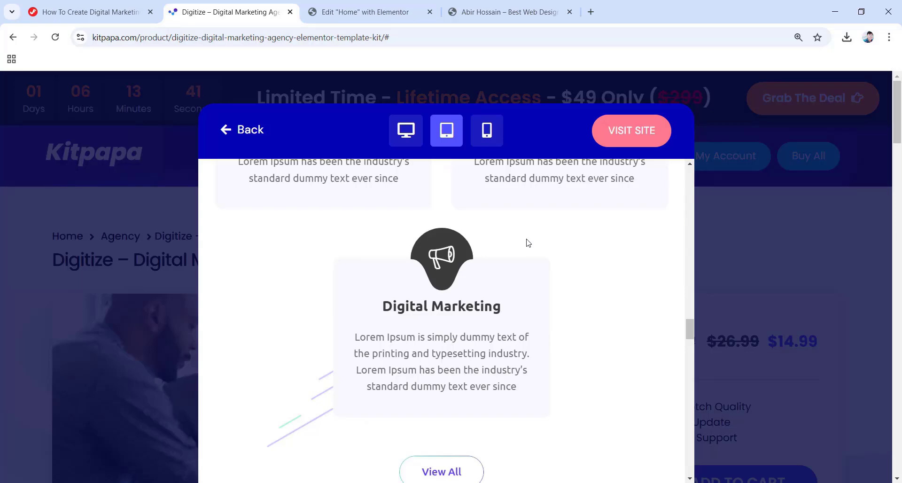
click(486, 136)
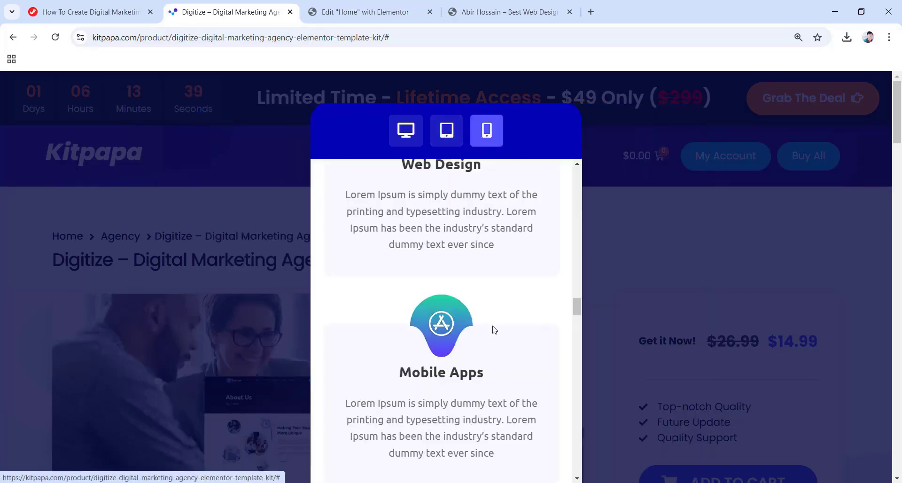
scroll(491, 329, up, 3)
scroll(489, 333, down, 10)
scroll(478, 337, down, 4)
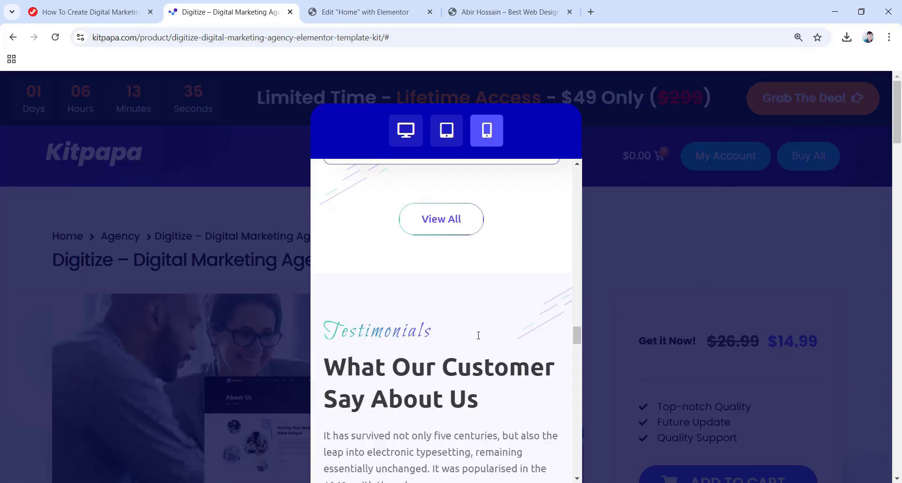
scroll(477, 336, up, 10)
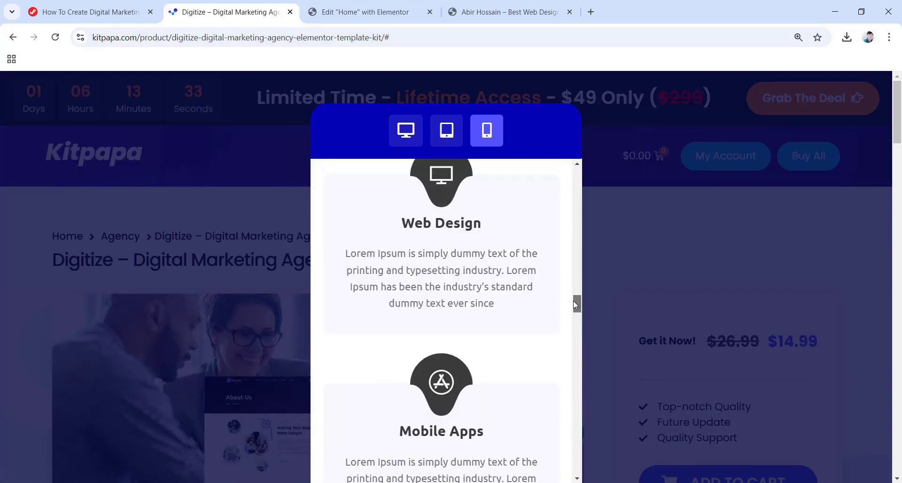
drag(574, 304, 554, 156)
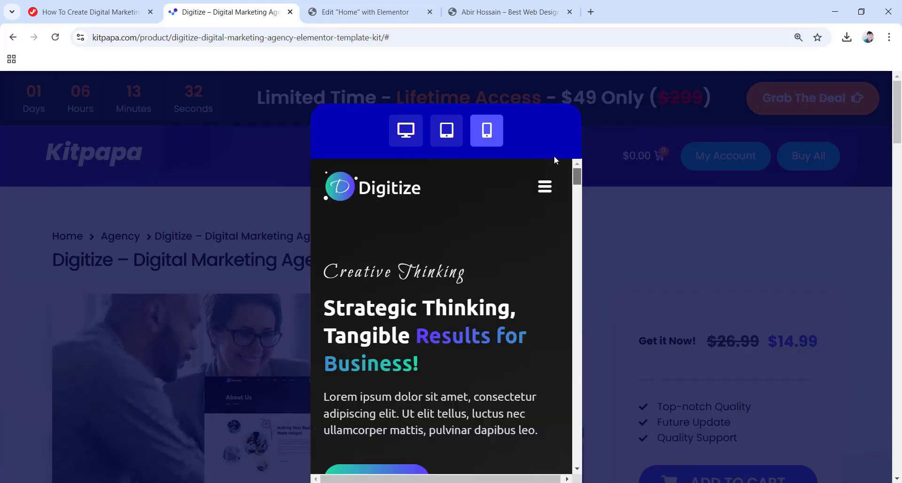
click(405, 137)
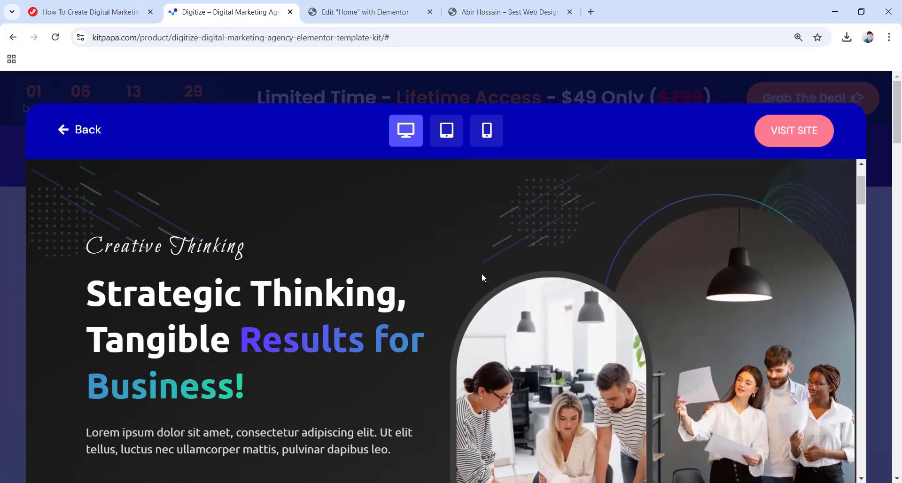
scroll(482, 272, up, 2)
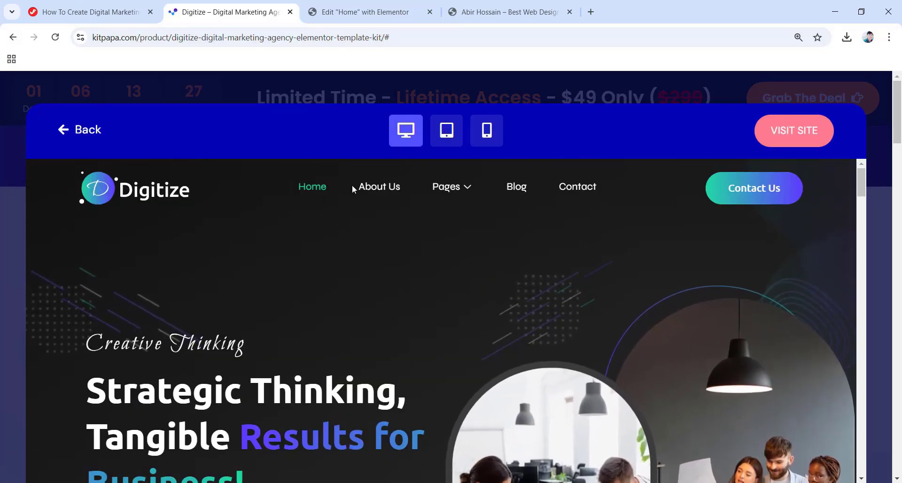
Browse the demo's About Us, Blog and Contact pages, ending on Home.
click(379, 188)
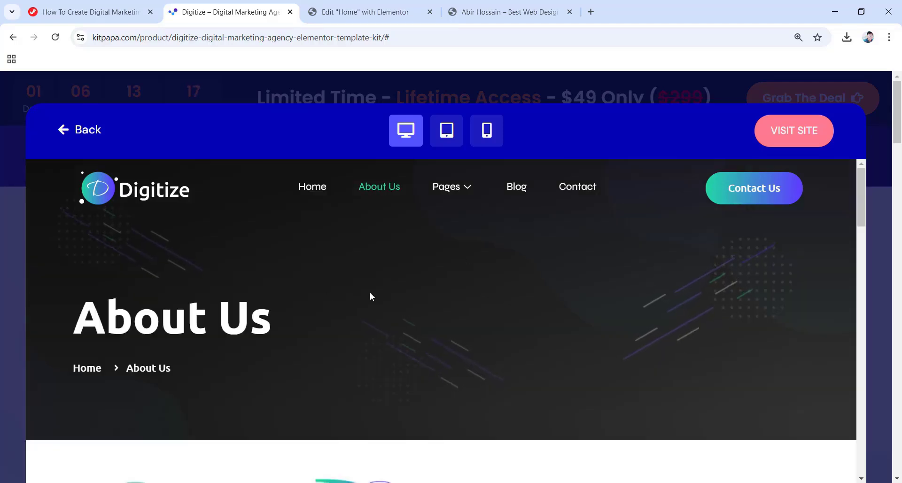
scroll(440, 296, down, 15)
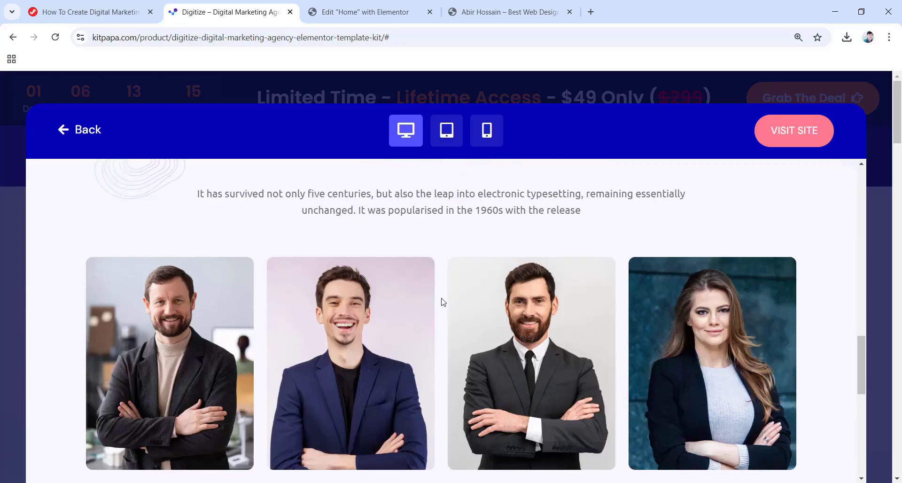
scroll(442, 301, up, 15)
mouse_move(450, 185)
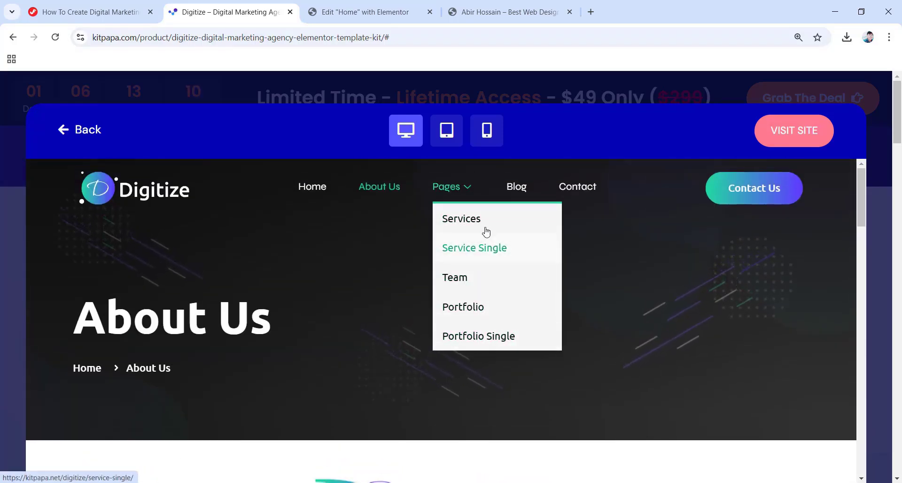
click(518, 188)
scroll(493, 275, down, 10)
scroll(494, 276, up, 3)
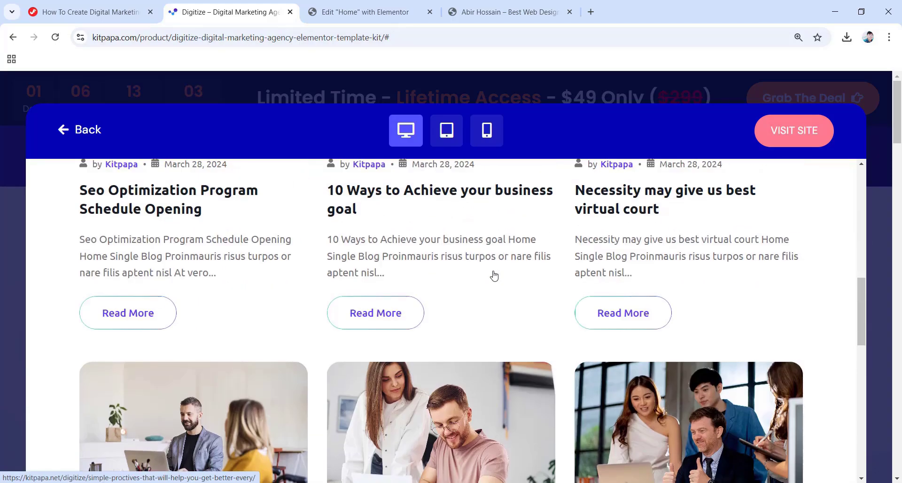
scroll(493, 276, up, 7)
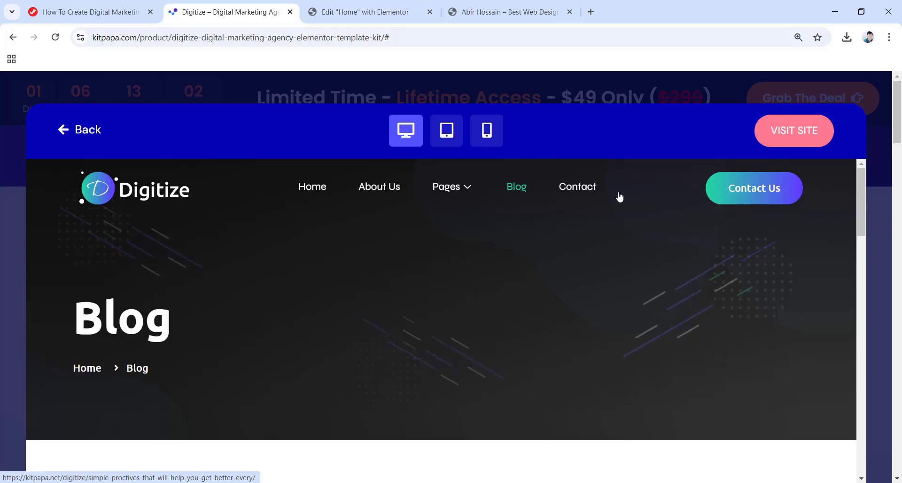
click(580, 194)
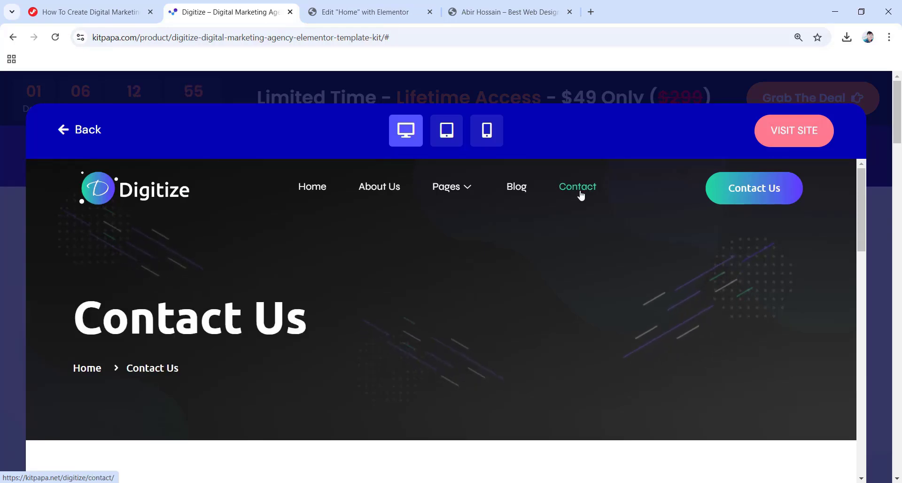
scroll(498, 285, down, 10)
scroll(553, 304, down, 6)
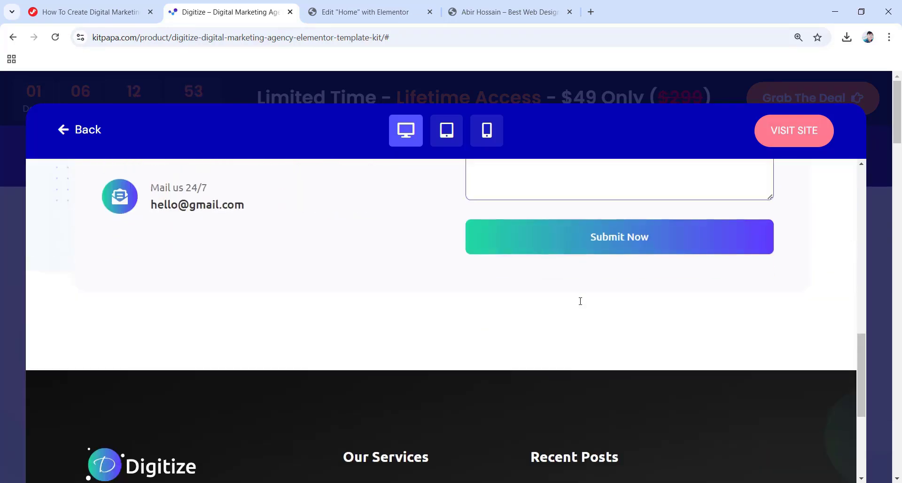
scroll(413, 279, up, 5)
scroll(456, 281, up, 10)
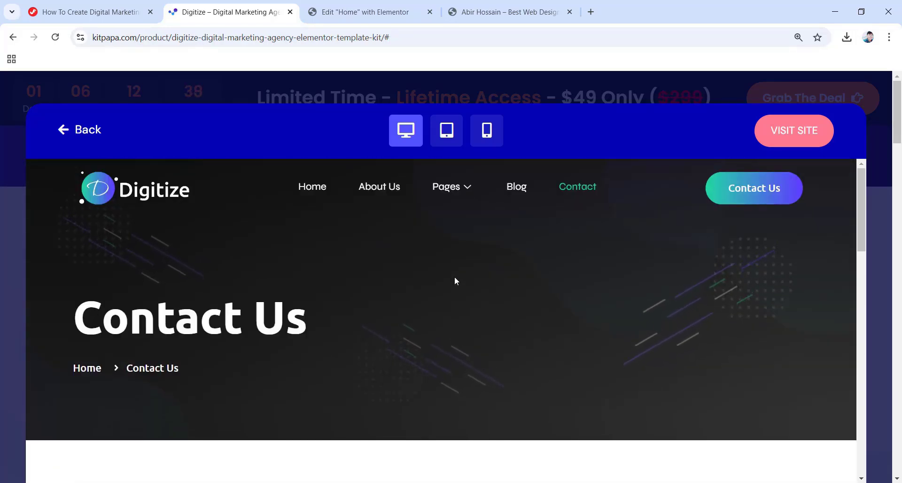
click(315, 187)
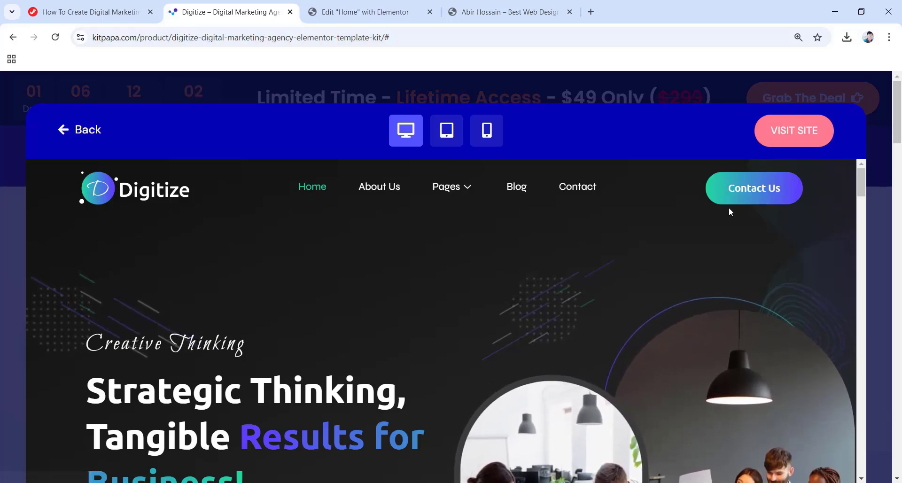
Open the live Digitize site in a new tab, scroll through it, then close it.
click(782, 132)
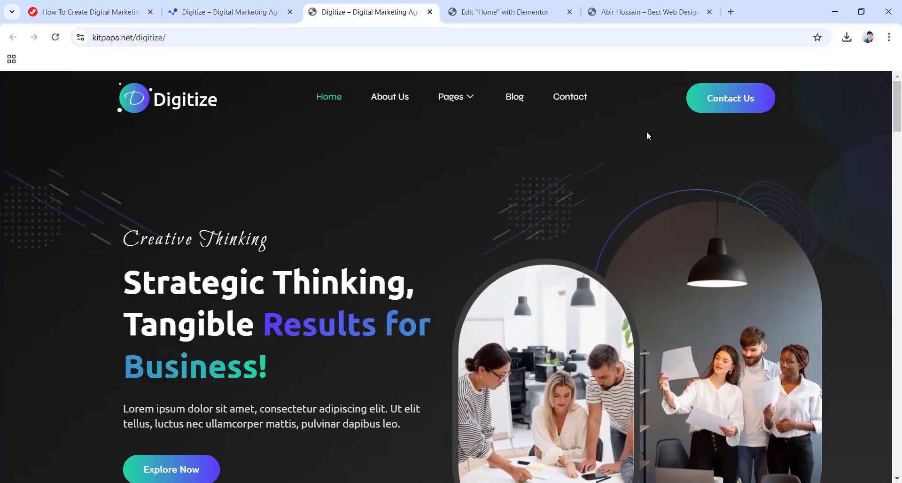
scroll(545, 182, down, 6)
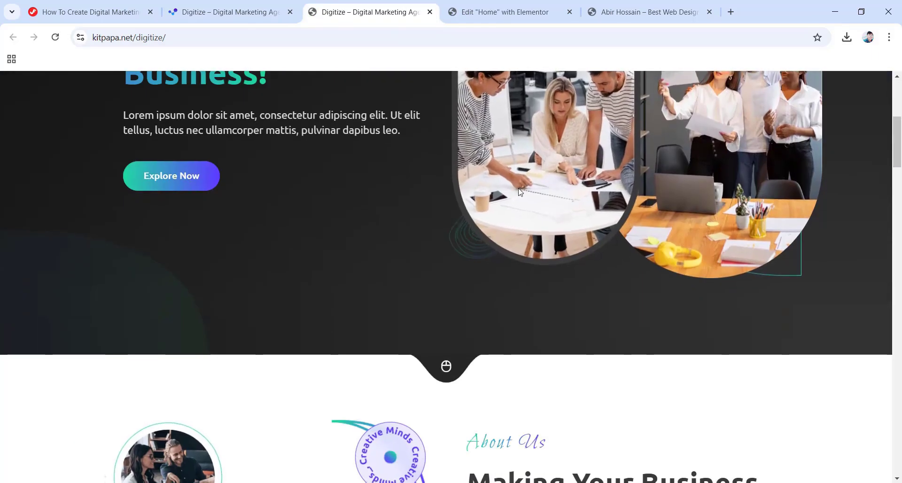
scroll(545, 182, down, 12)
scroll(526, 196, down, 11)
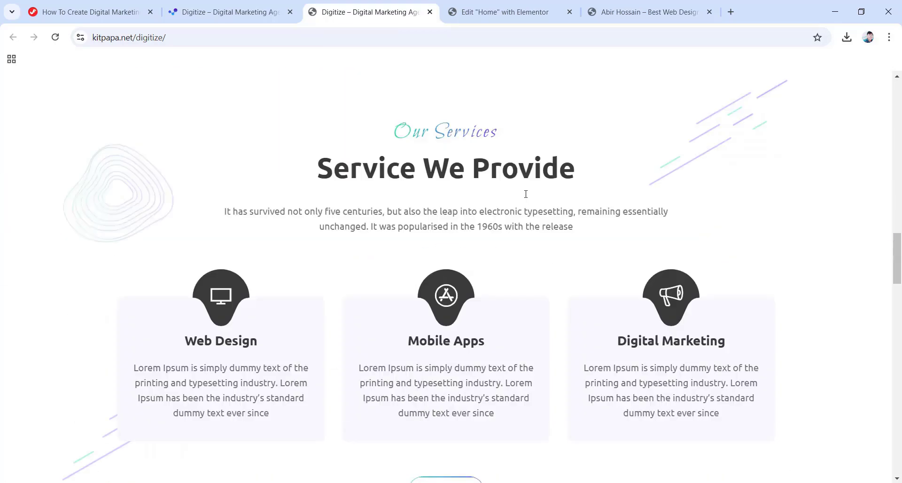
scroll(526, 194, up, 20)
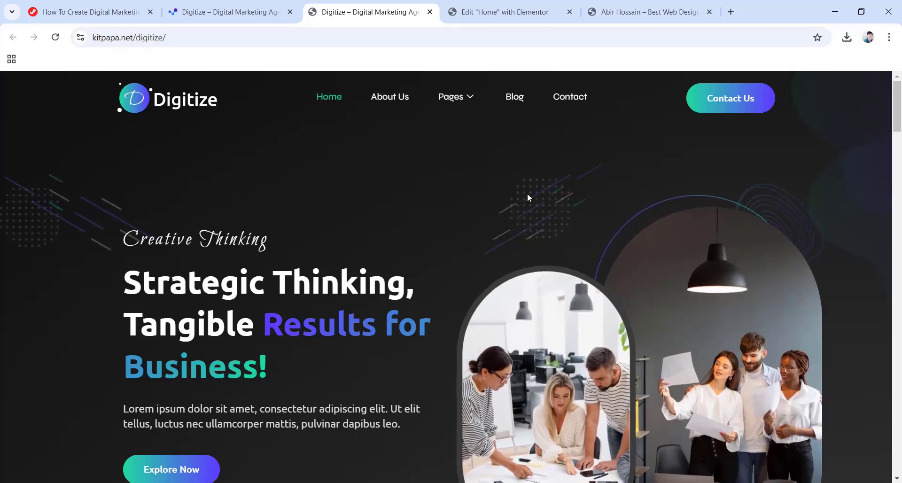
click(429, 14)
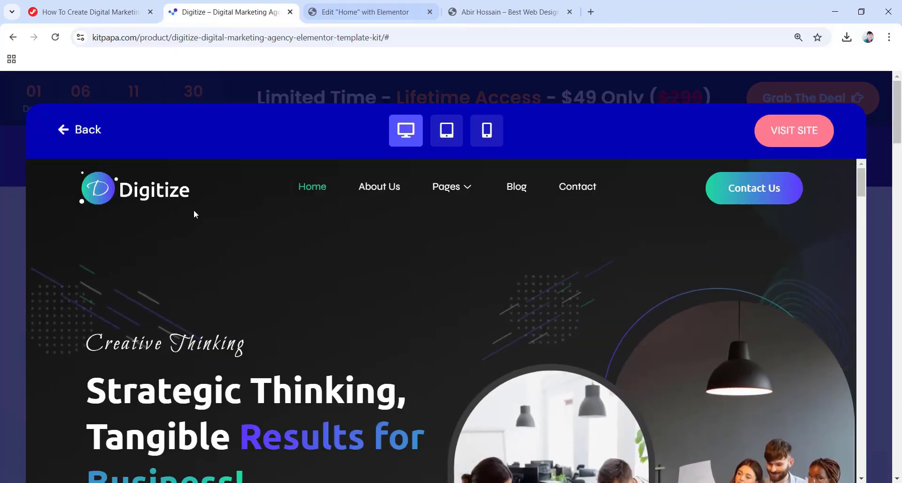
Close the live demo and start the Digitize Installation Guide video on the product page.
click(66, 133)
scroll(70, 137, down, 12)
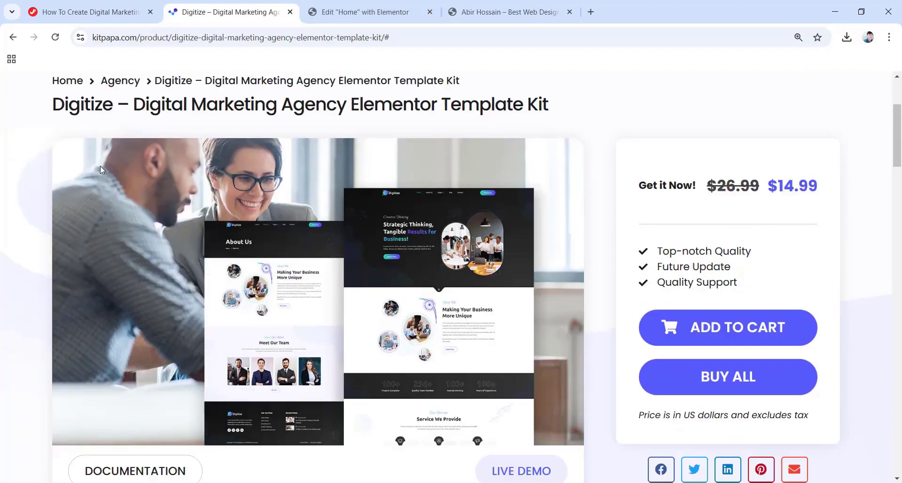
scroll(242, 229, down, 3)
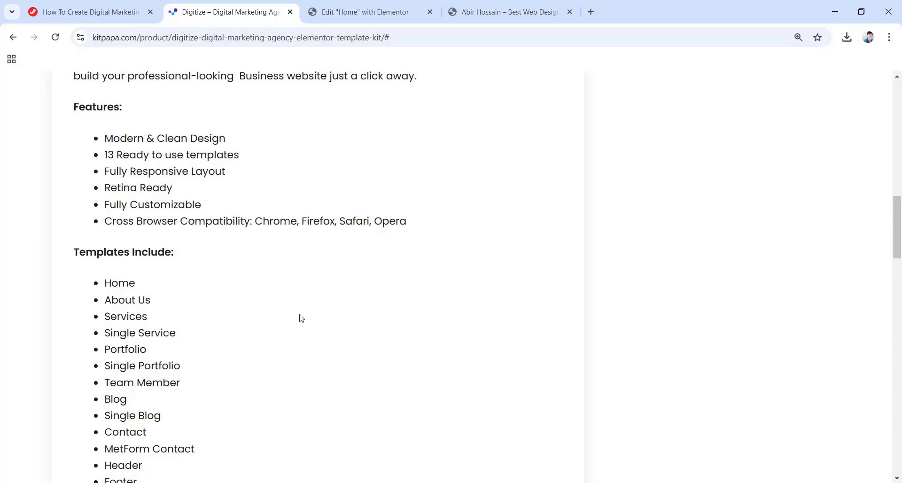
scroll(299, 318, up, 1)
scroll(300, 318, up, 1)
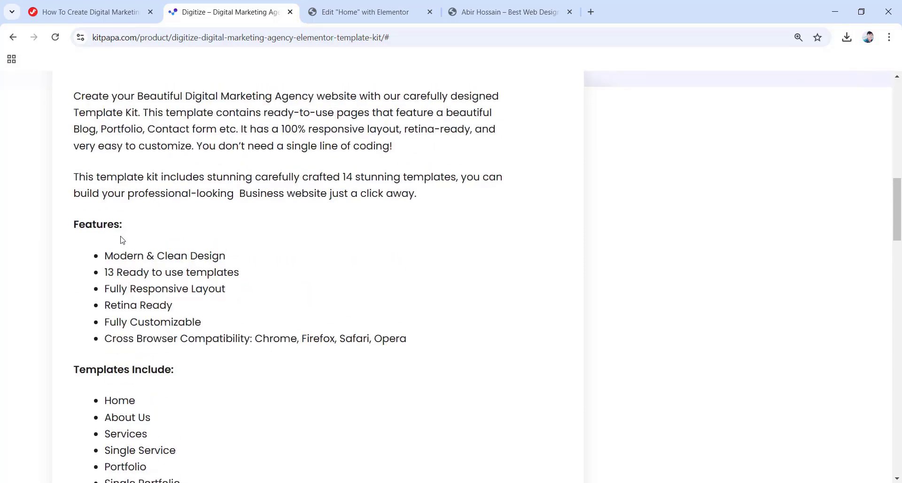
scroll(95, 265, down, 5)
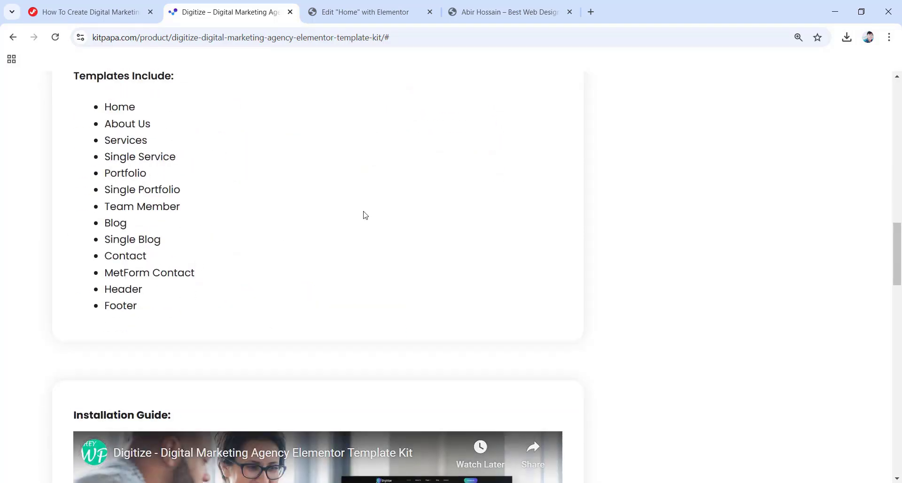
scroll(365, 215, down, 6)
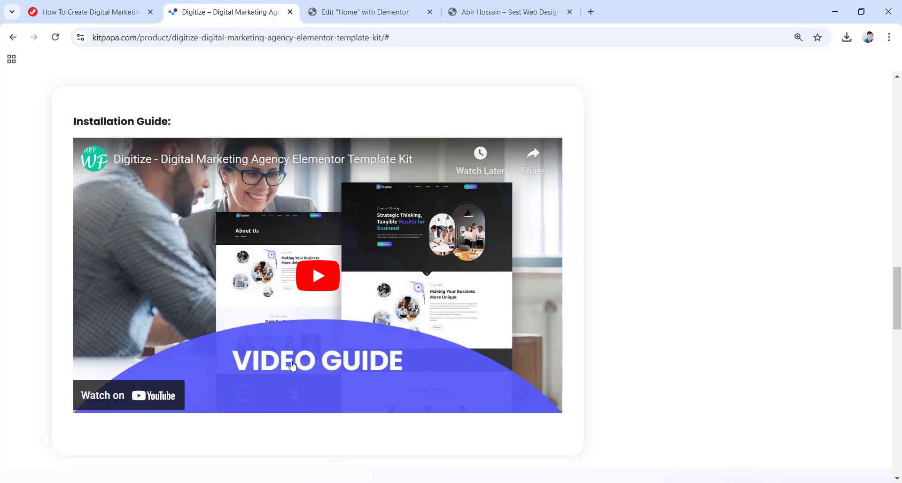
click(317, 288)
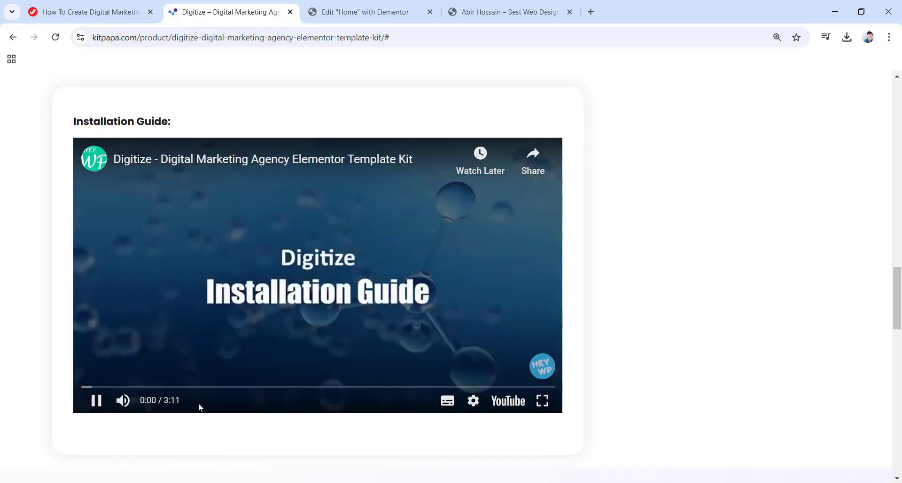
Pause the installation video at 0:01 and scroll up to the $14.99 sale price.
click(247, 353)
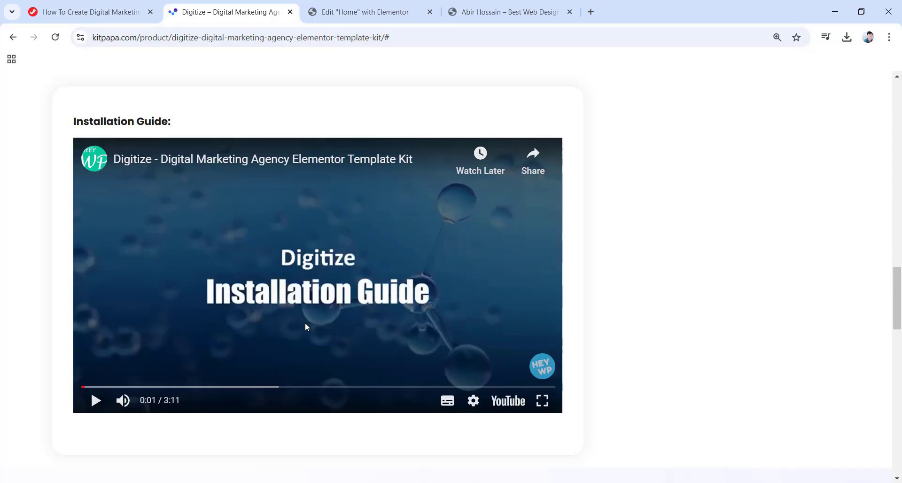
scroll(332, 330, up, 10)
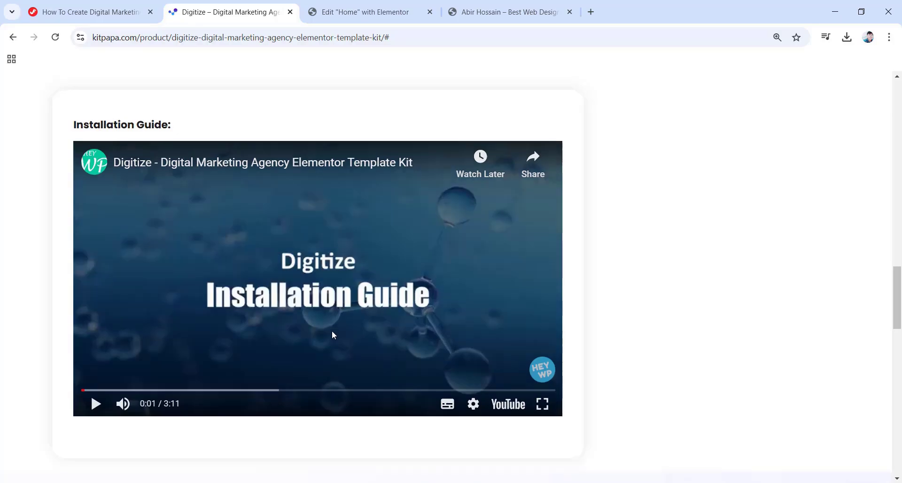
scroll(333, 335, up, 15)
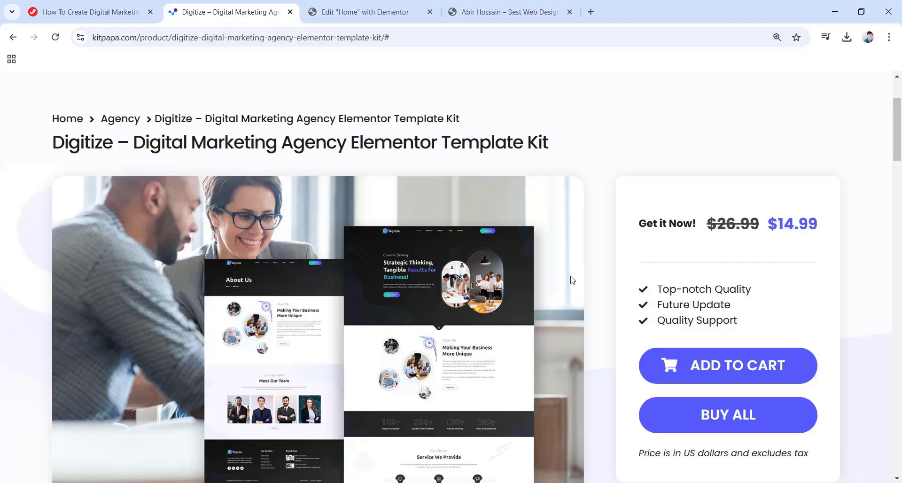
scroll(603, 280, down, 1)
scroll(602, 280, up, 4)
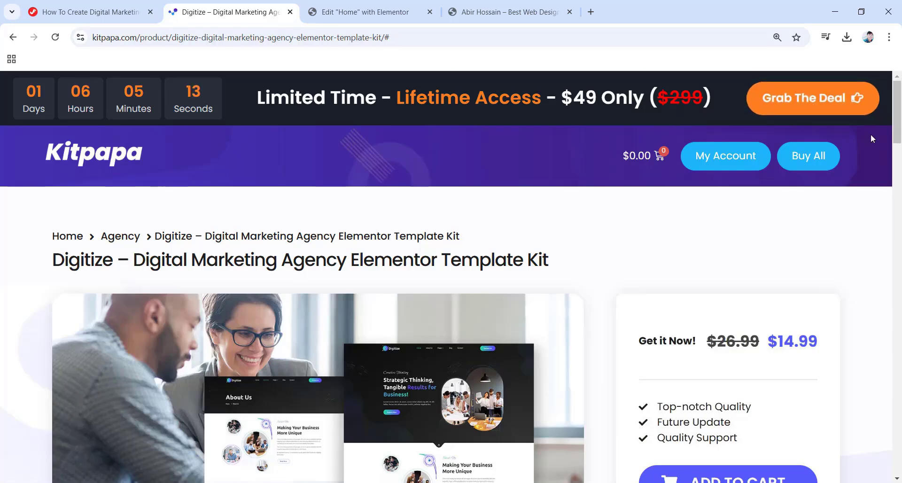
View the $49 All Access lifetime deal page, then return to the KitPapa home page.
click(820, 102)
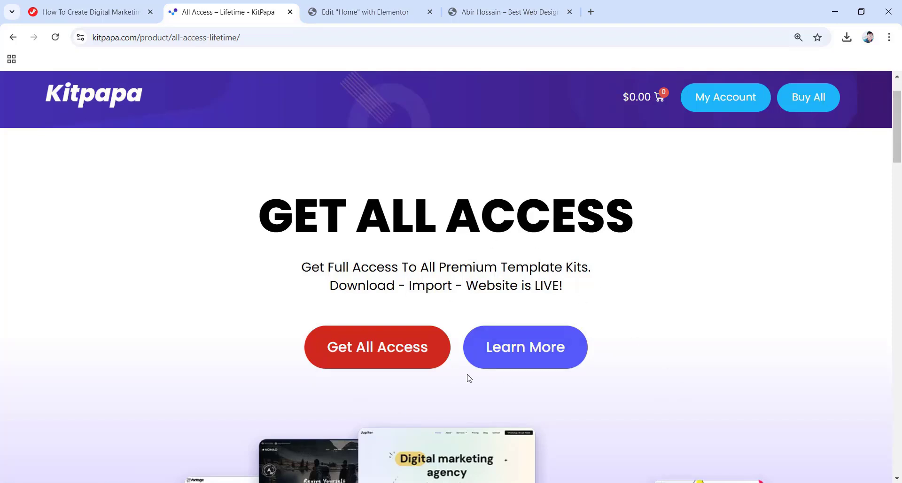
scroll(469, 378, down, 12)
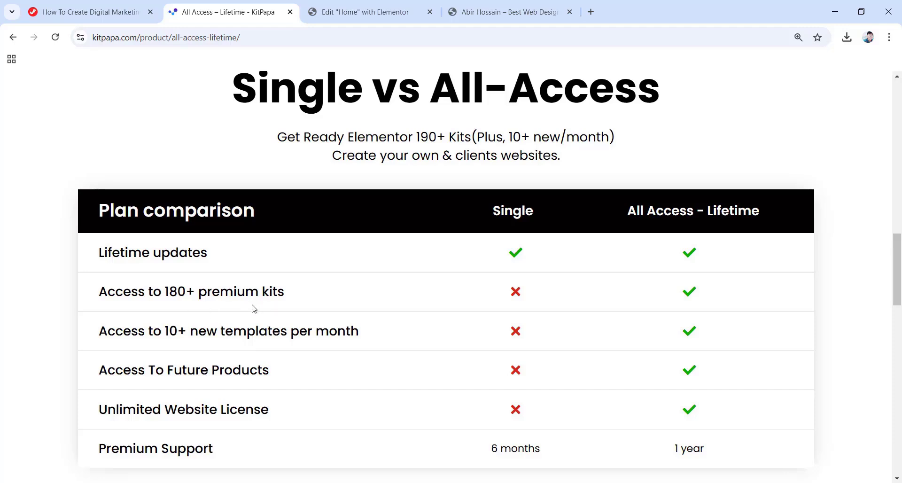
scroll(437, 364, down, 3)
scroll(437, 364, down, 6)
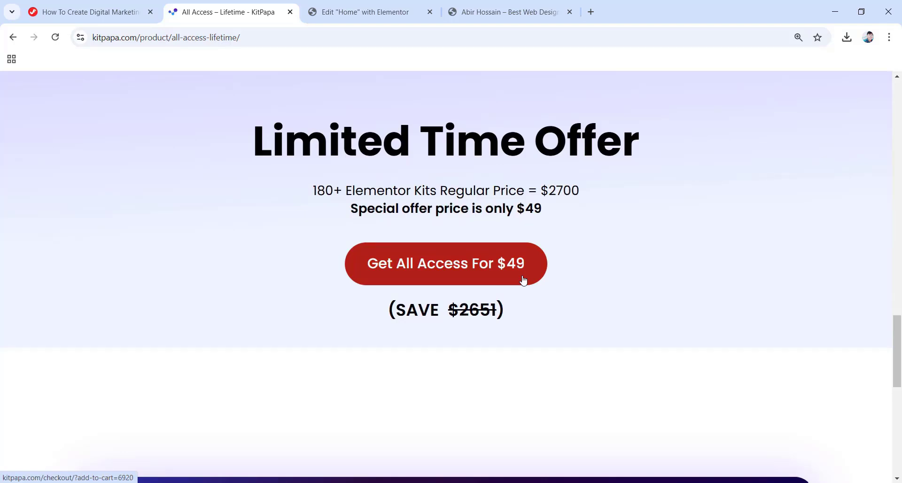
scroll(527, 342, up, 1)
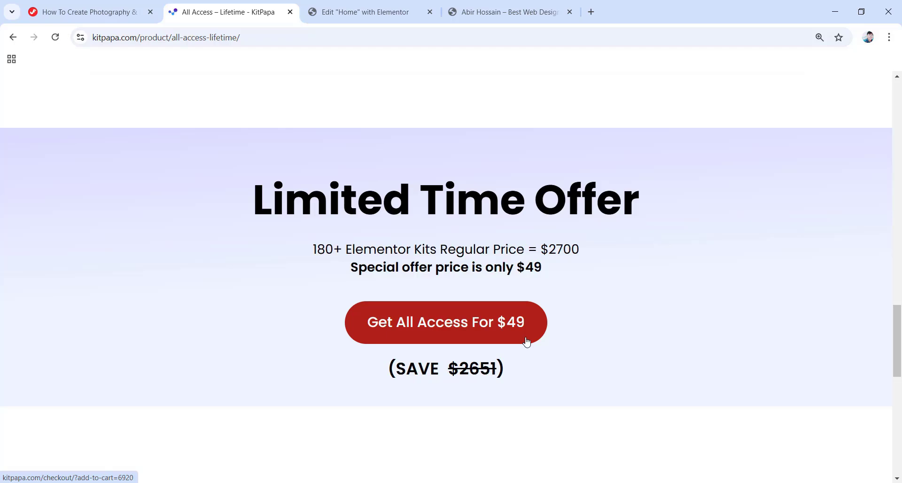
scroll(489, 318, up, 15)
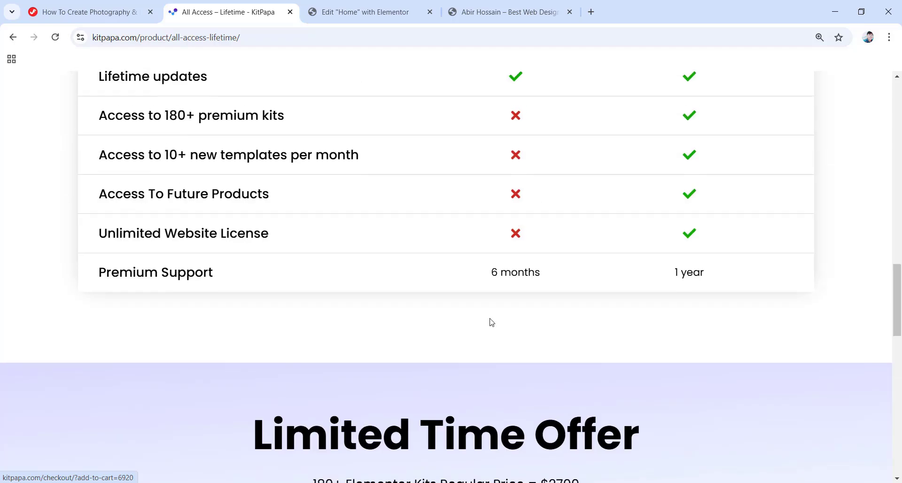
scroll(480, 292, up, 8)
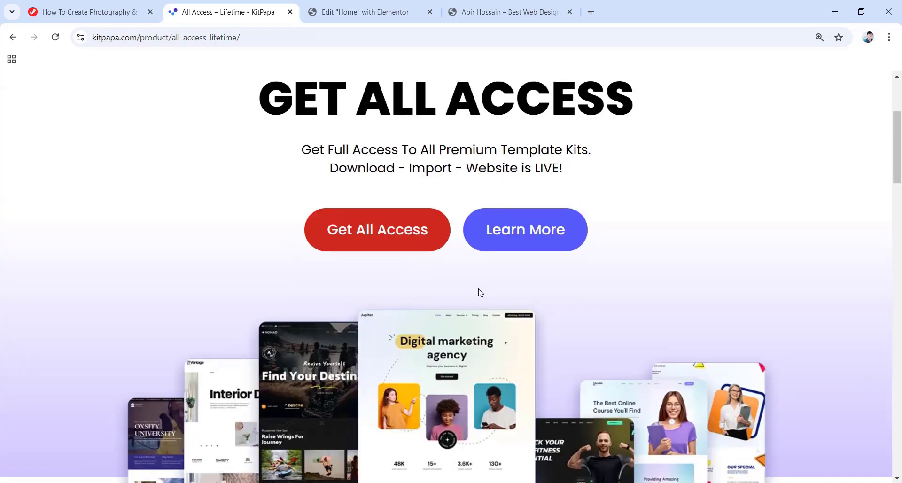
scroll(480, 292, up, 3)
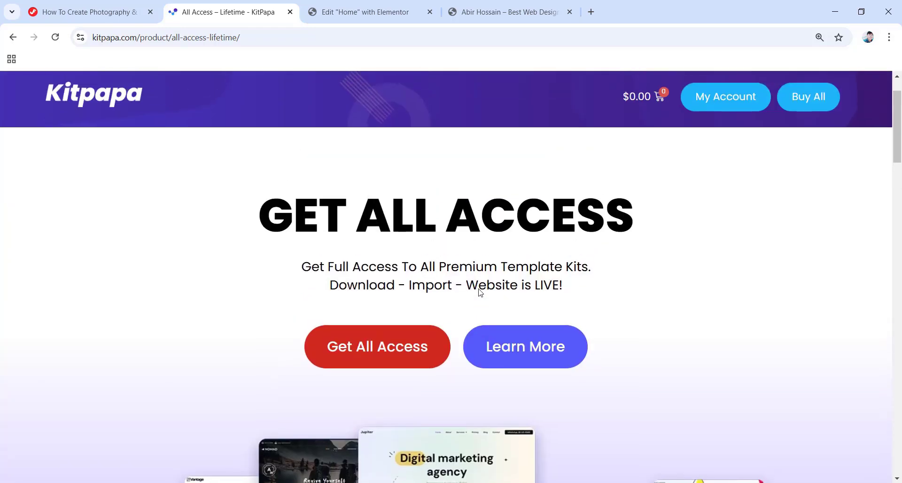
click(98, 100)
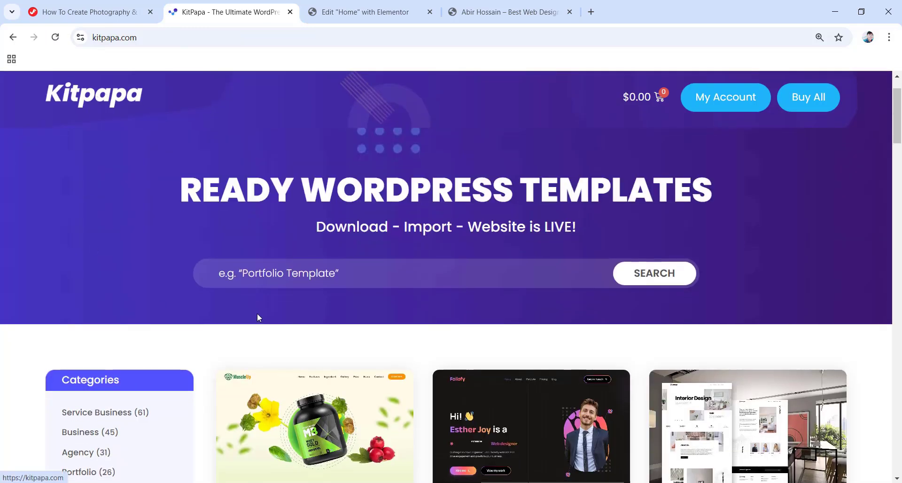
Search Kitpapa for the FotoVibe template and open its product page.
click(281, 271)
text(fotovibe)
click(651, 279)
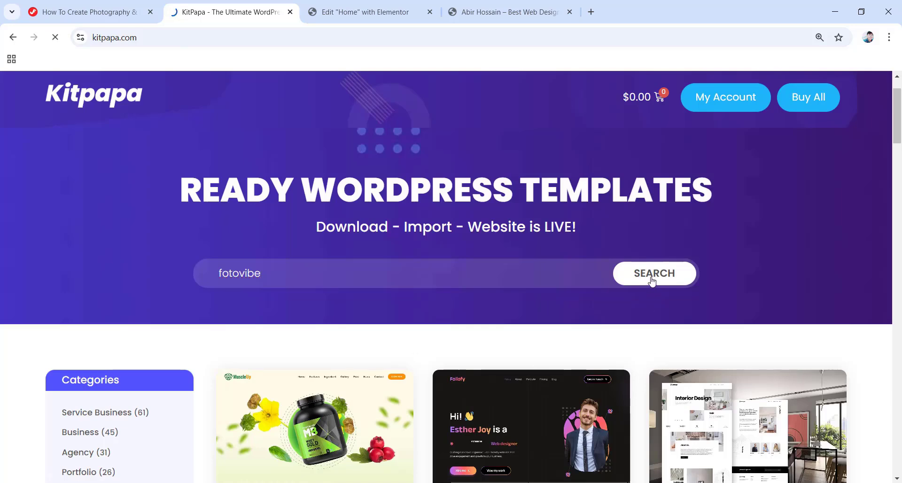
scroll(651, 280, down, 3)
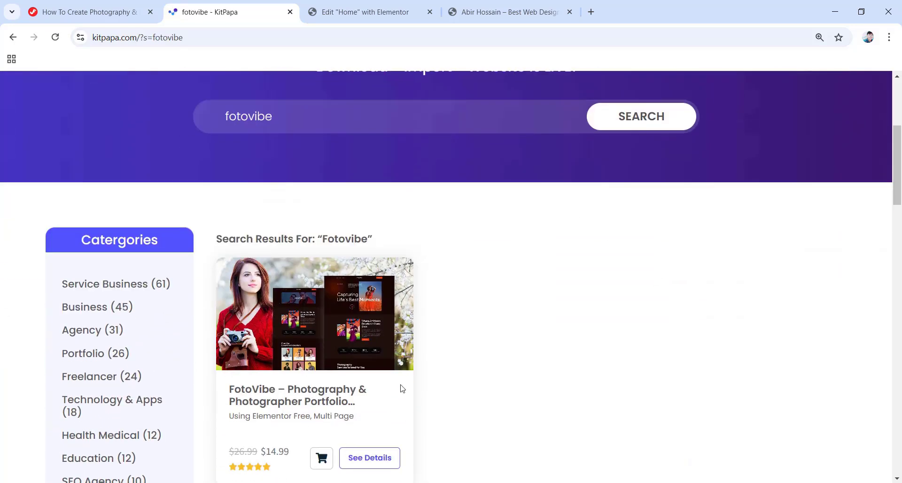
click(283, 346)
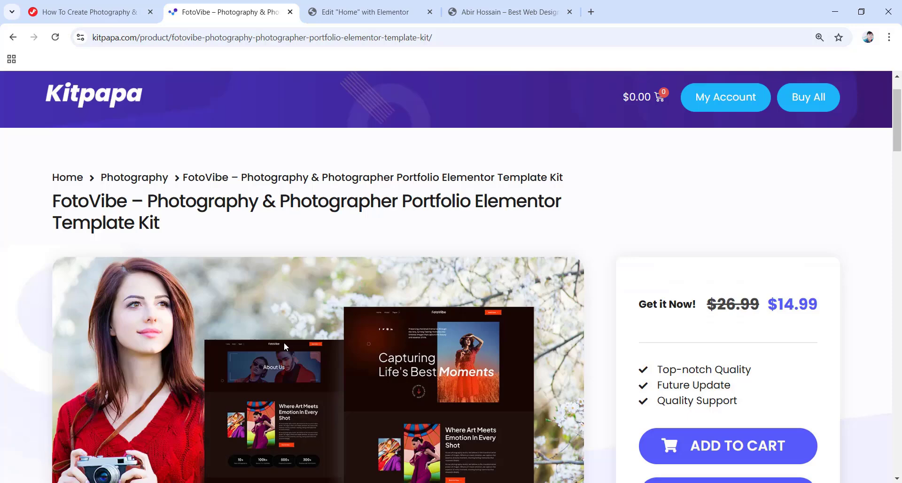
Browse the FotoVibe live demo preview down to its pricing packages, then close the preview.
scroll(284, 345, down, 2)
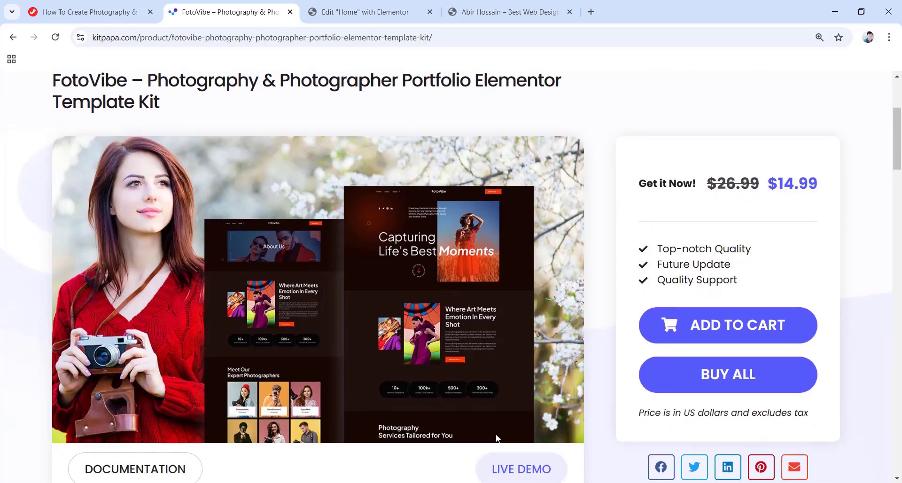
scroll(441, 473, down, 1)
click(519, 416)
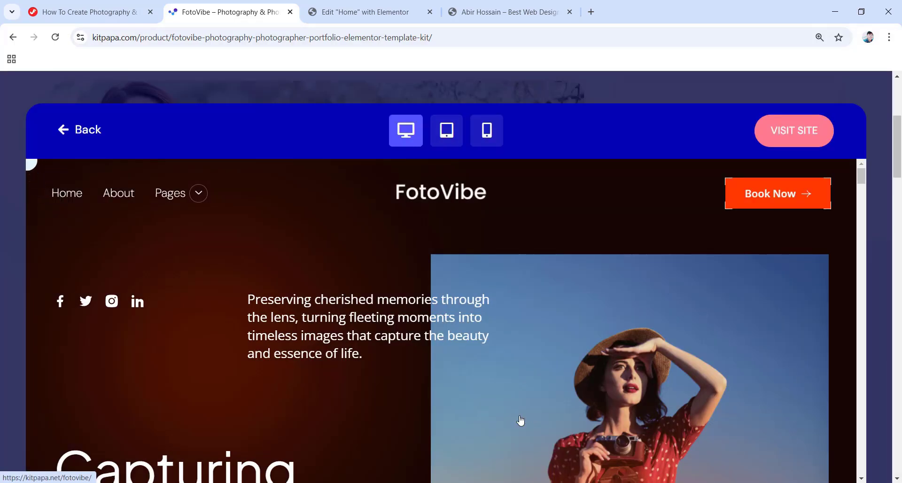
scroll(530, 292, down, 9)
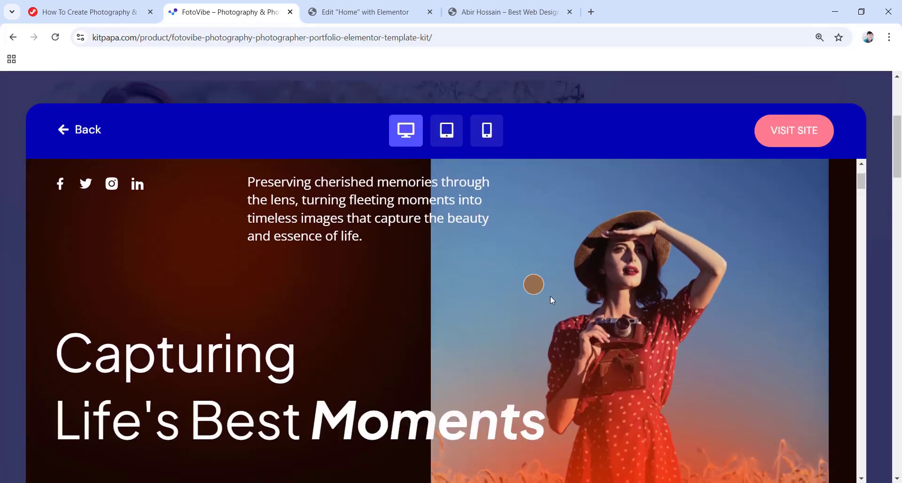
scroll(551, 322, down, 4)
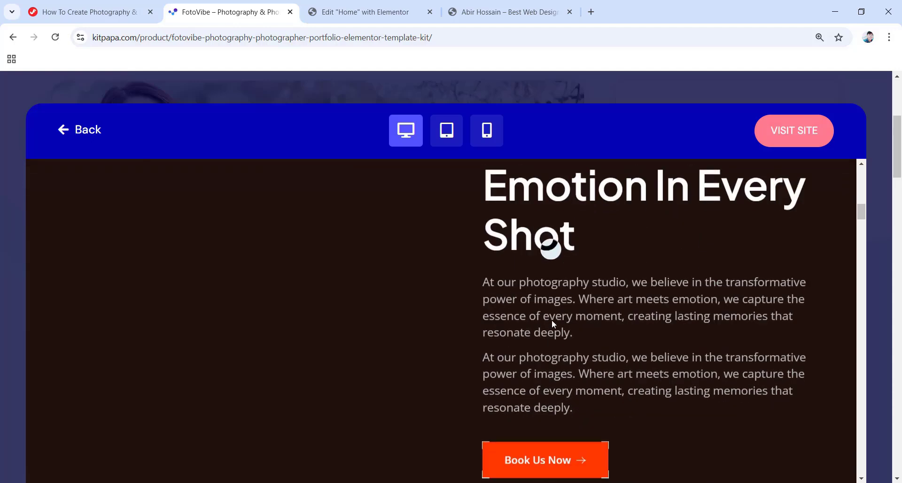
scroll(551, 321, down, 1)
scroll(552, 321, down, 5)
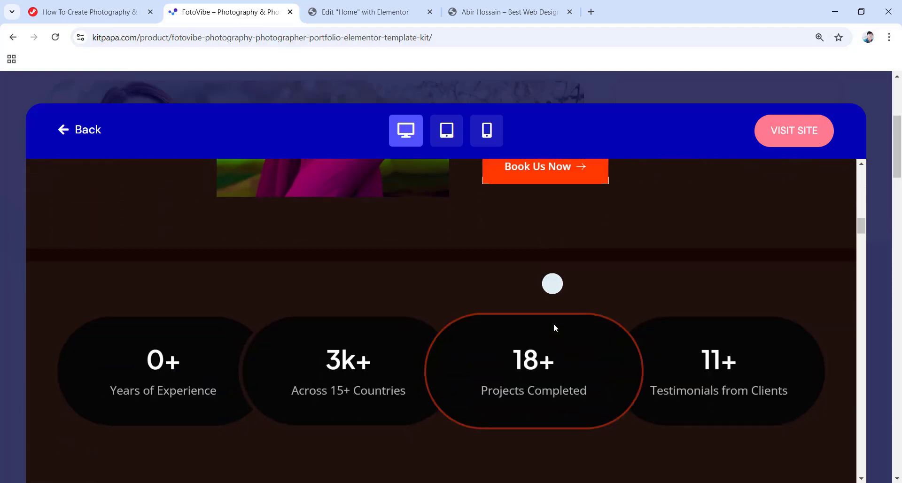
scroll(554, 323, down, 3)
scroll(542, 328, down, 9)
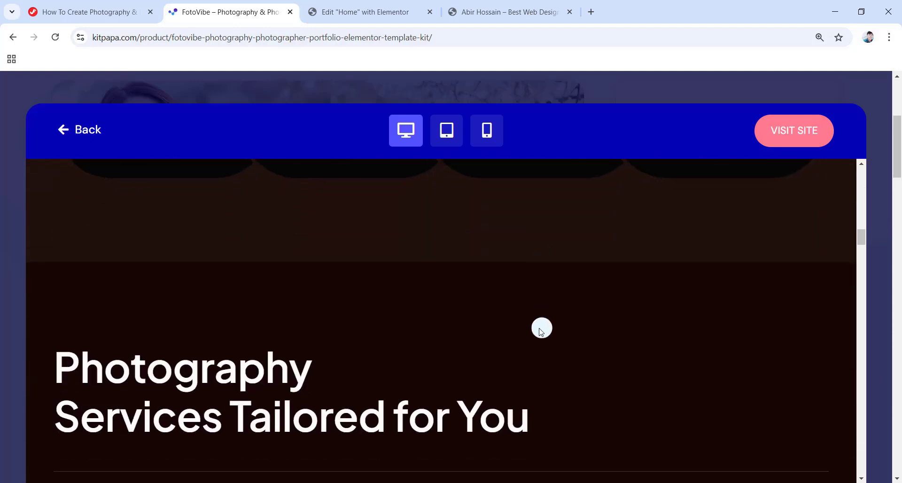
scroll(541, 333, down, 8)
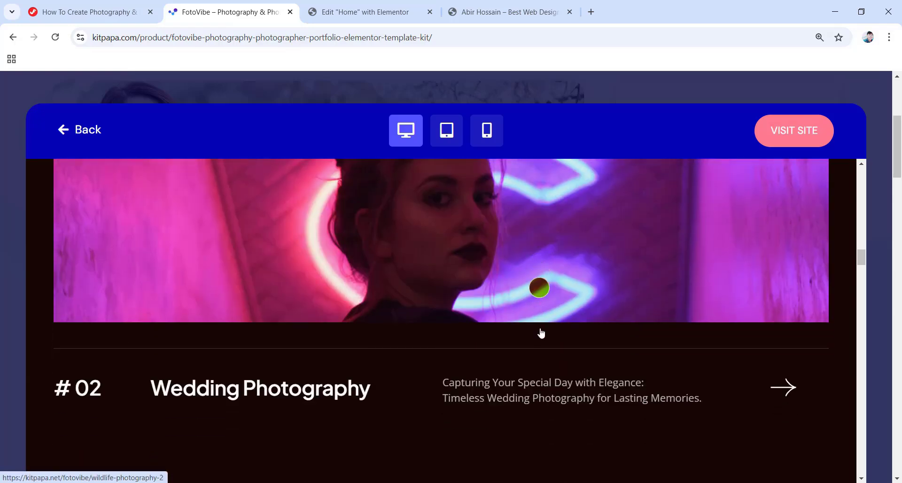
scroll(536, 332, down, 10)
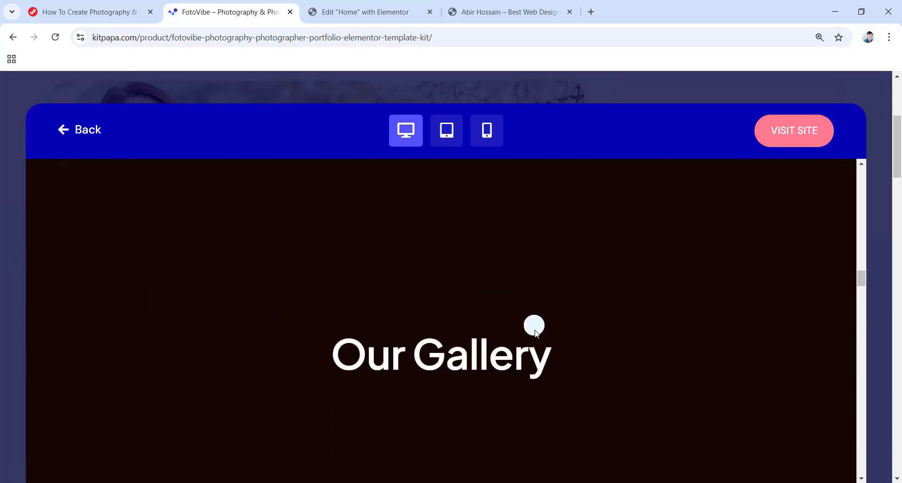
scroll(535, 329, down, 10)
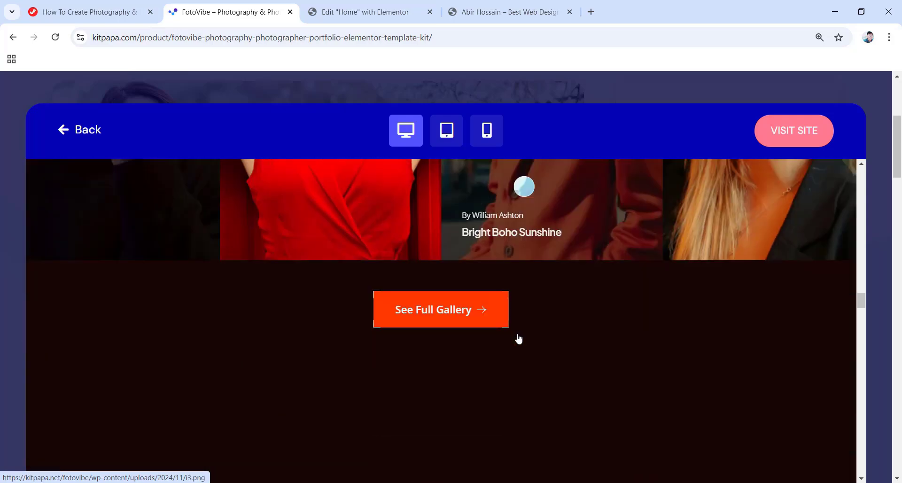
scroll(518, 337, down, 10)
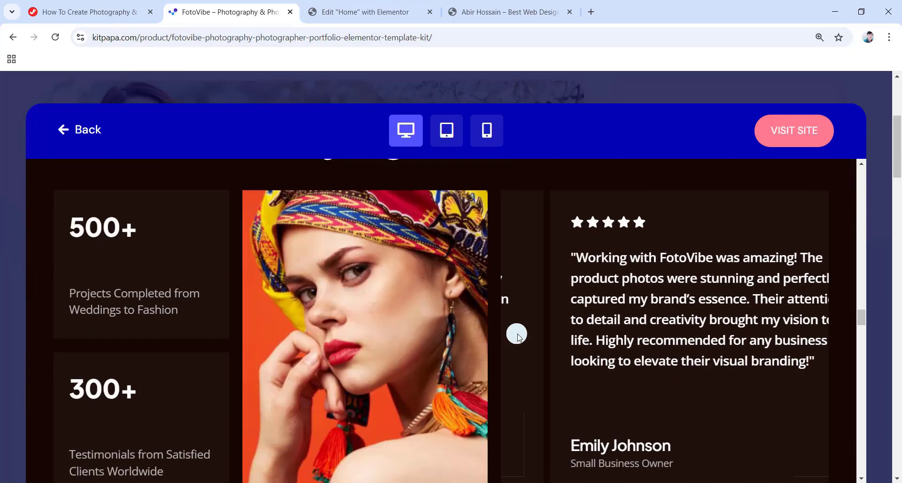
scroll(518, 334, down, 5)
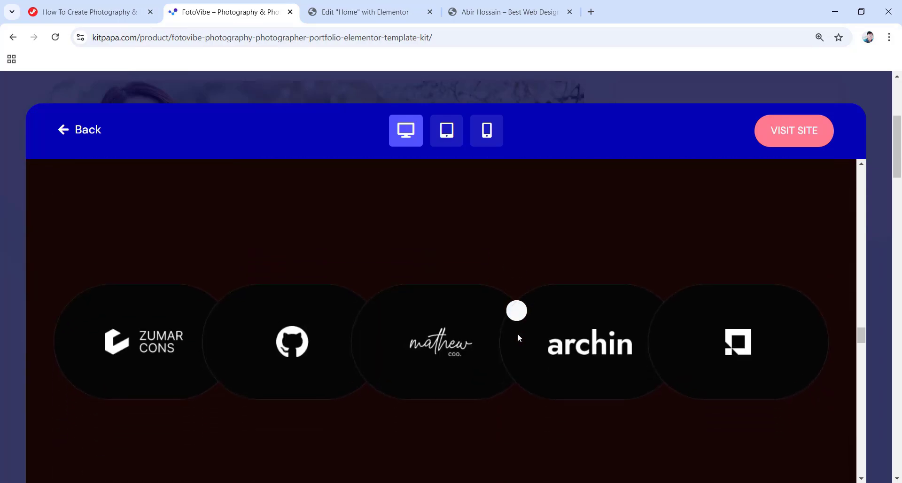
scroll(517, 338, down, 8)
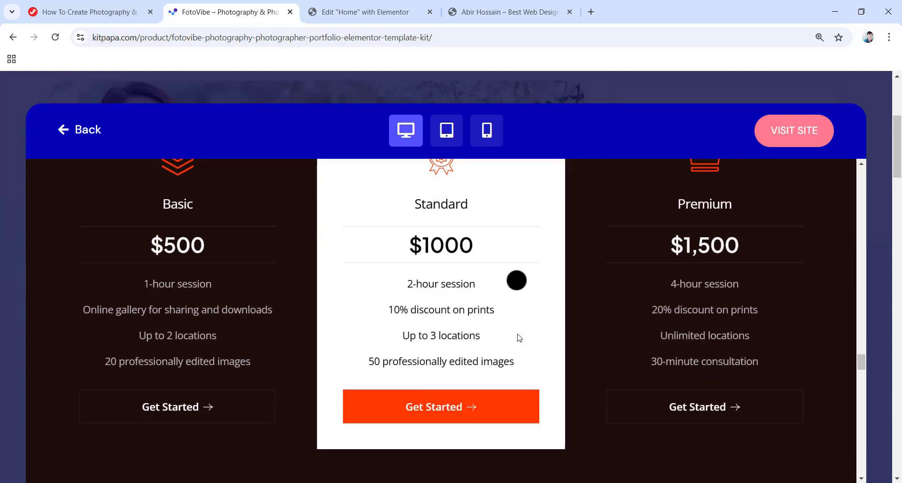
click(523, 89)
scroll(434, 135, up, 4)
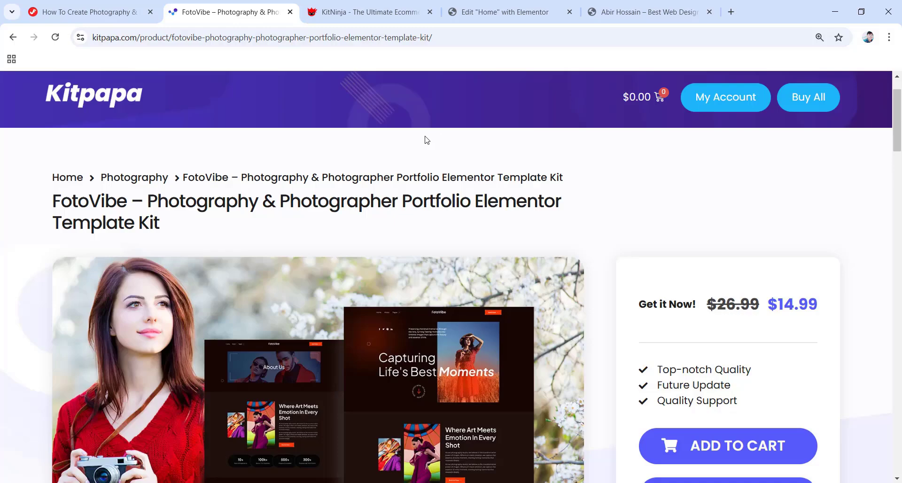
Scroll the KitNinja homepage to the Wristy, Glamz and Couchly template cards, briefly revisiting FotoVibe.
click(368, 13)
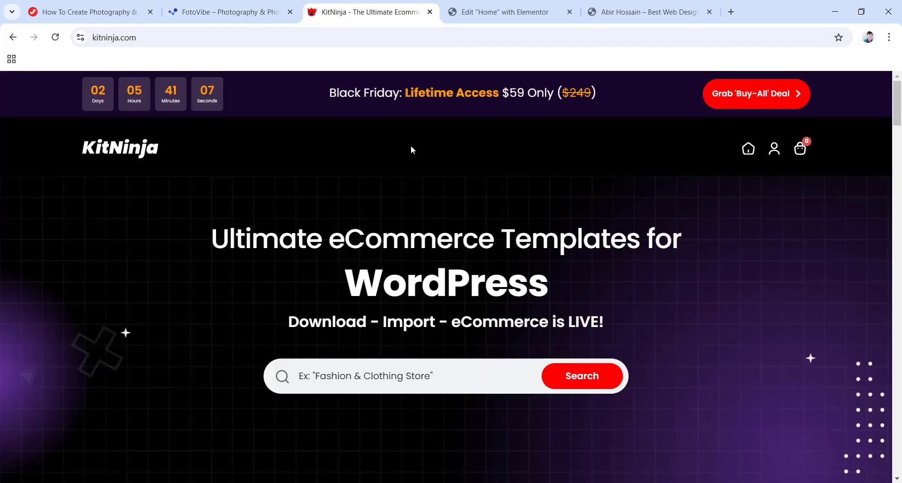
scroll(412, 147, down, 1)
scroll(412, 151, down, 9)
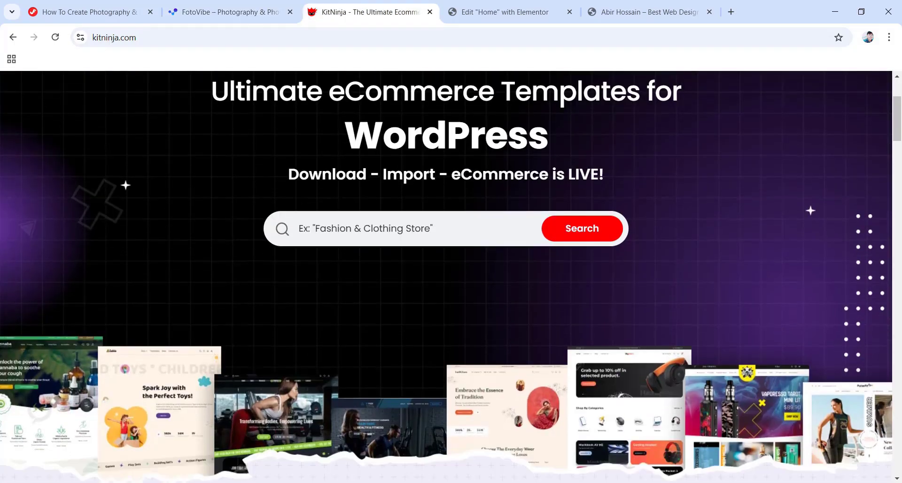
scroll(368, 187, down, 5)
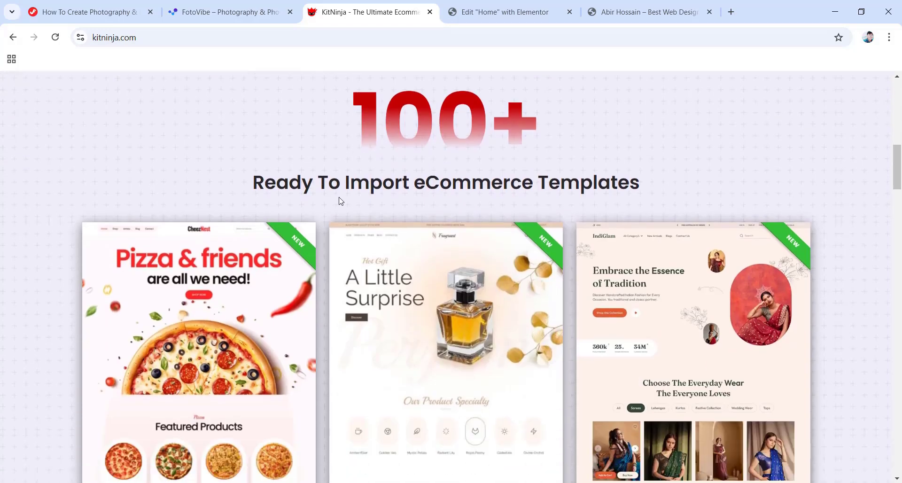
scroll(319, 242, down, 5)
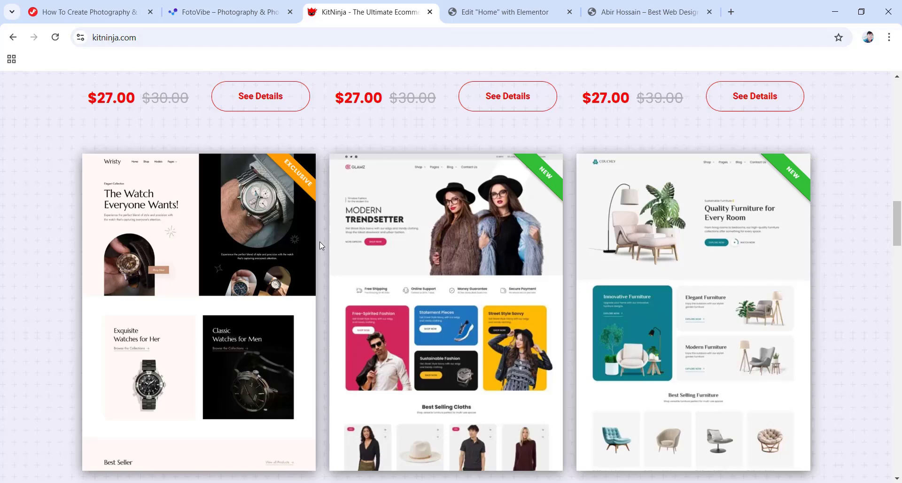
click(235, 12)
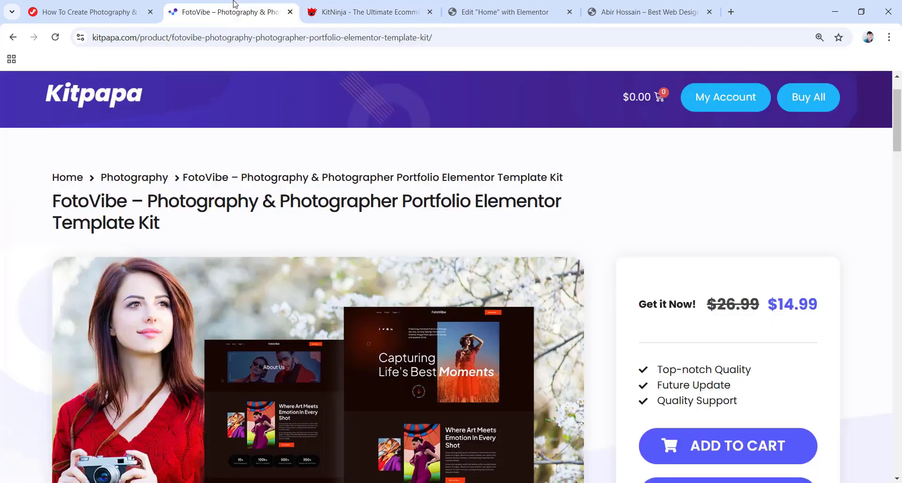
click(374, 12)
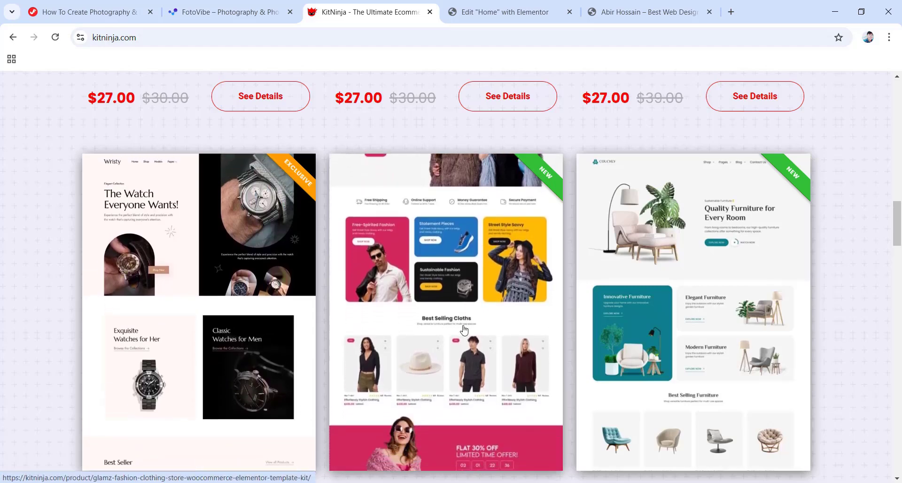
Open the $27.00 Glamz Fashion & Clothing Store kit and read through its description and installation guide.
click(441, 307)
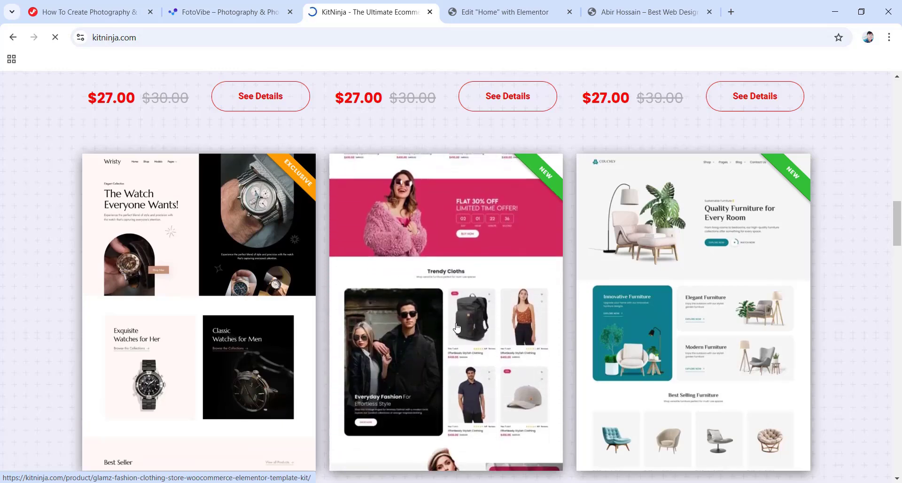
scroll(458, 325, down, 6)
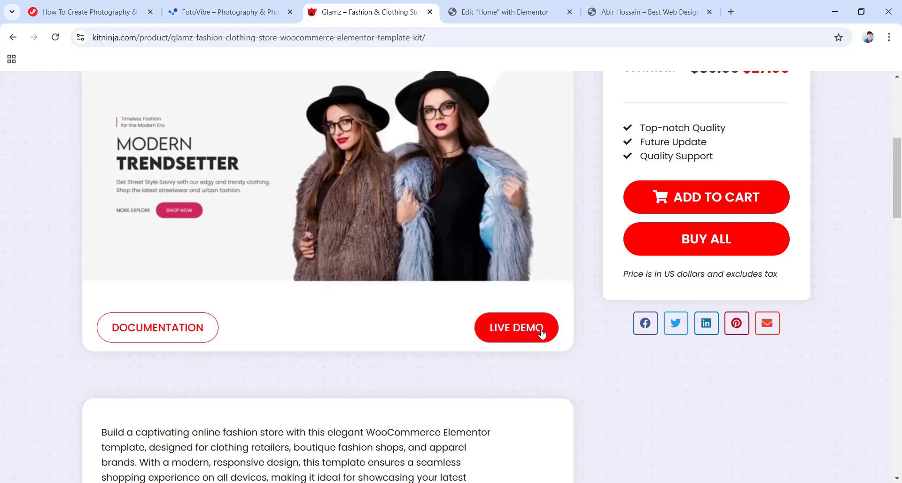
scroll(396, 336, down, 9)
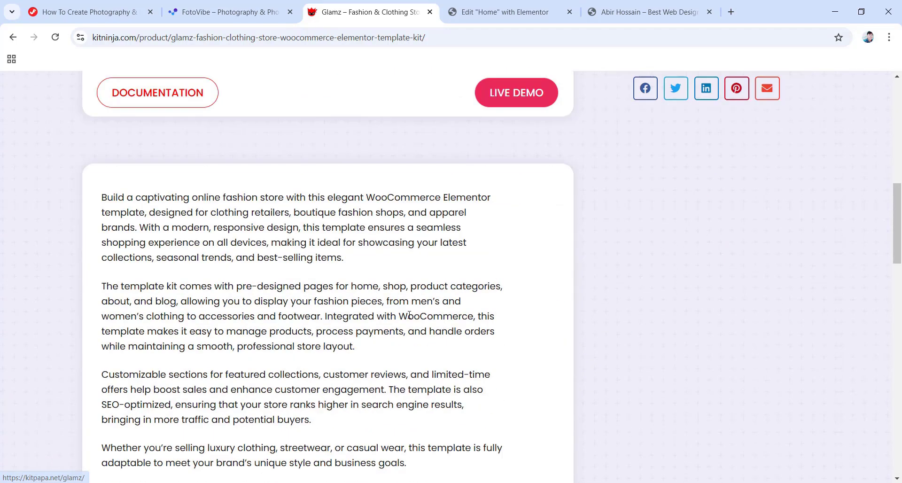
scroll(396, 337, down, 12)
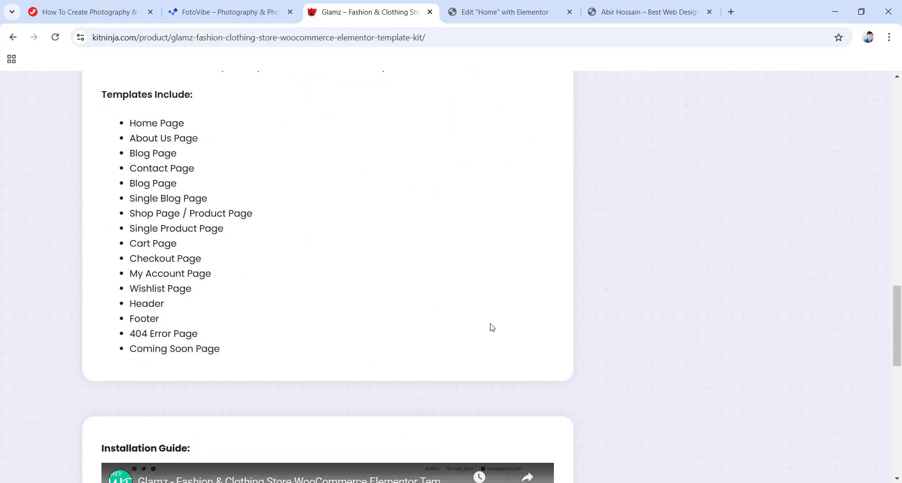
scroll(474, 355, down, 1)
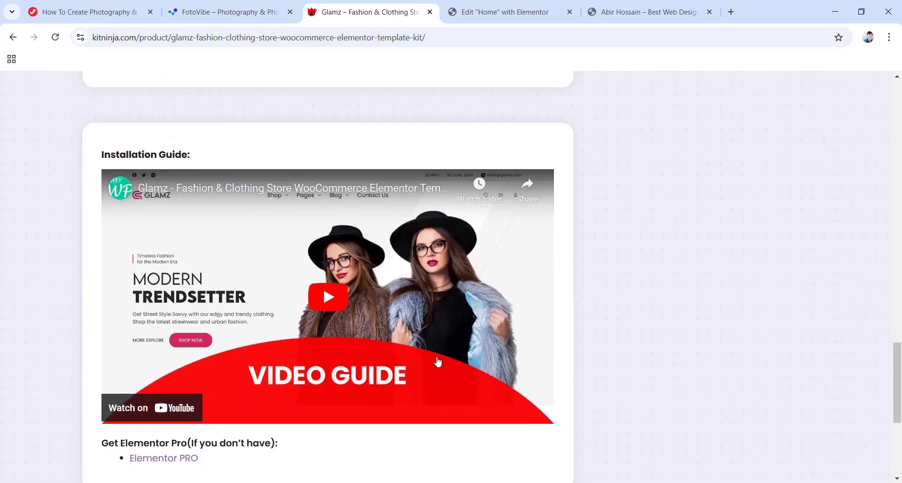
scroll(438, 361, up, 20)
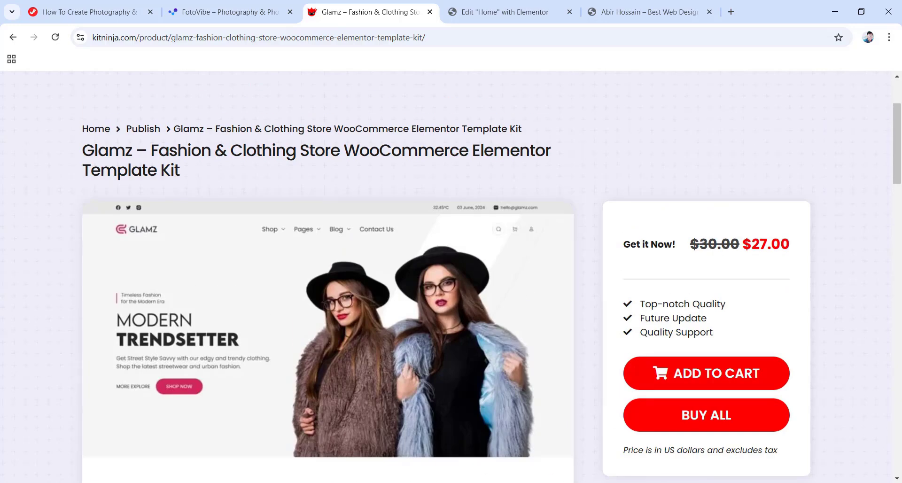
scroll(443, 361, up, 3)
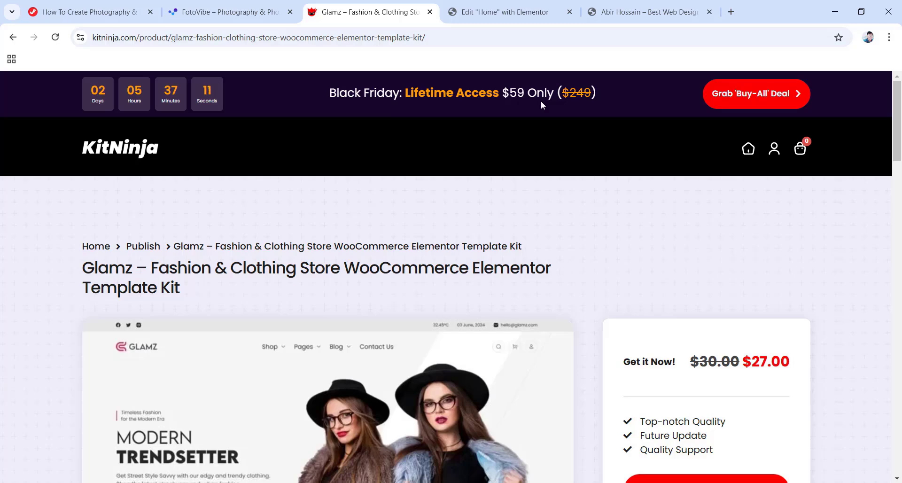
Close the Glamz and FotoVibe tabs and bring up the Elementor editor's main menu.
click(430, 12)
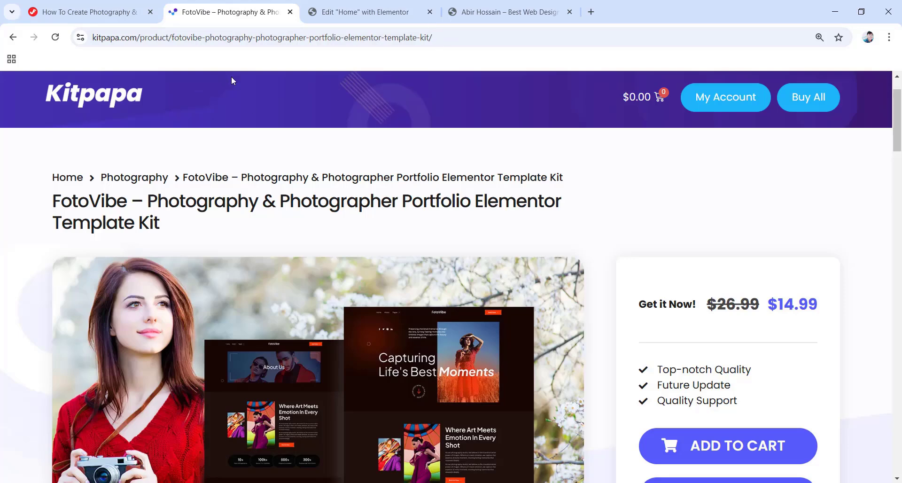
click(290, 12)
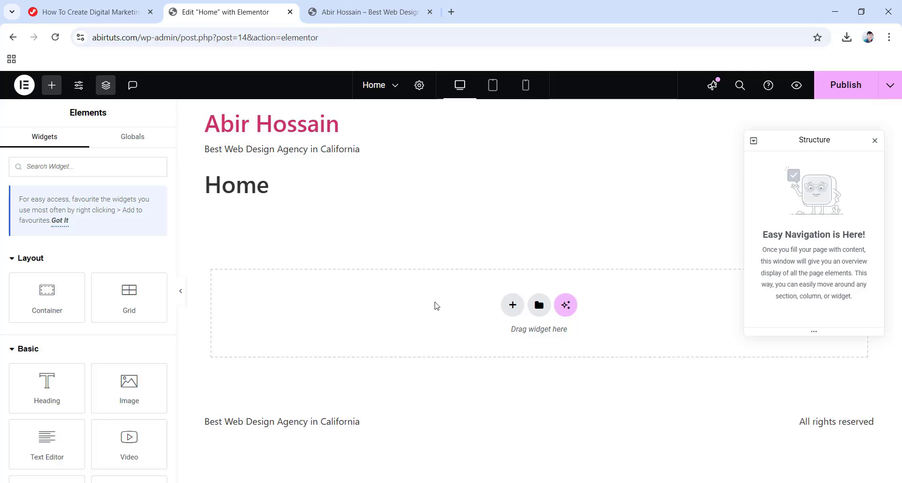
click(19, 93)
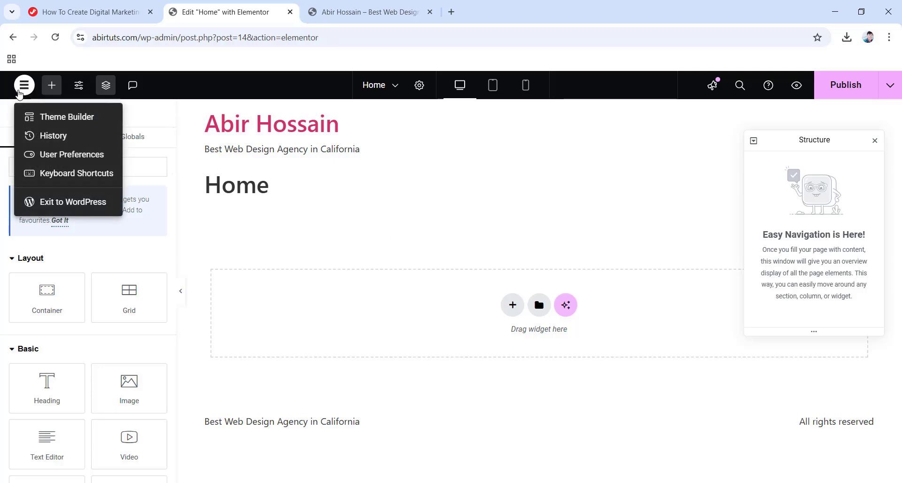
Open the WordPress dashboard in a separate tab and go to the Pages list.
right_click(70, 203)
click(118, 221)
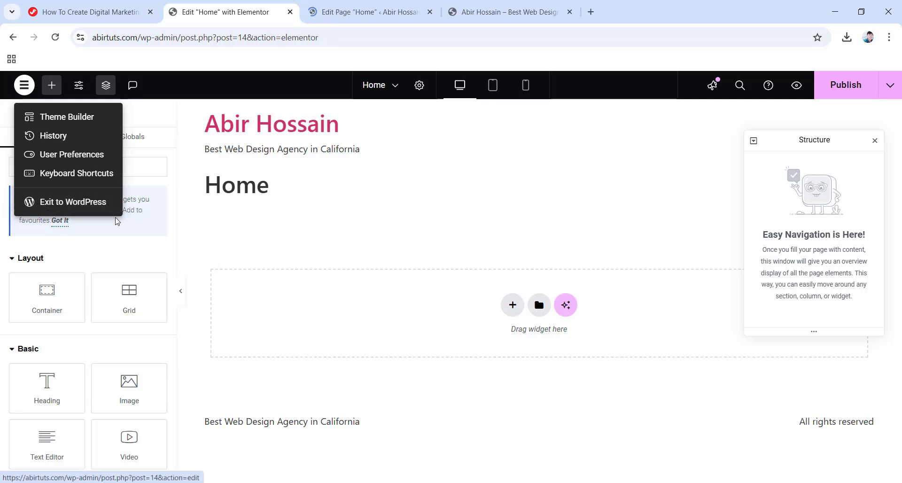
click(359, 10)
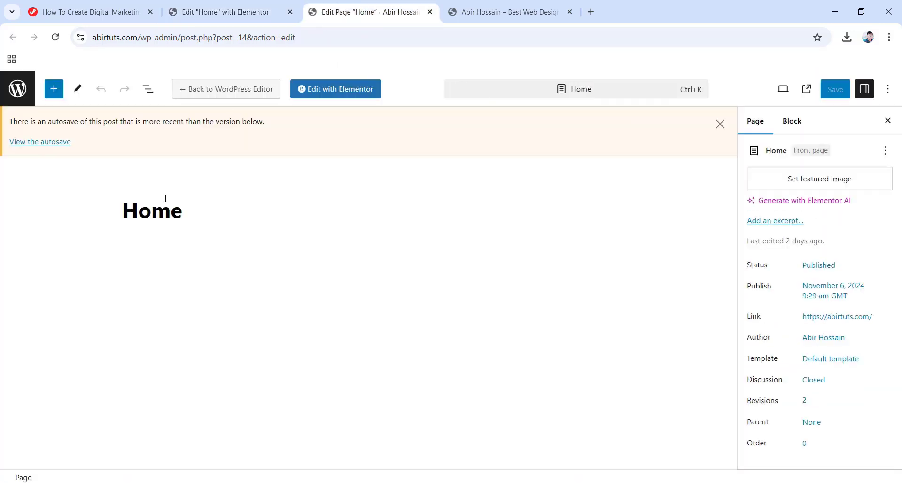
click(18, 89)
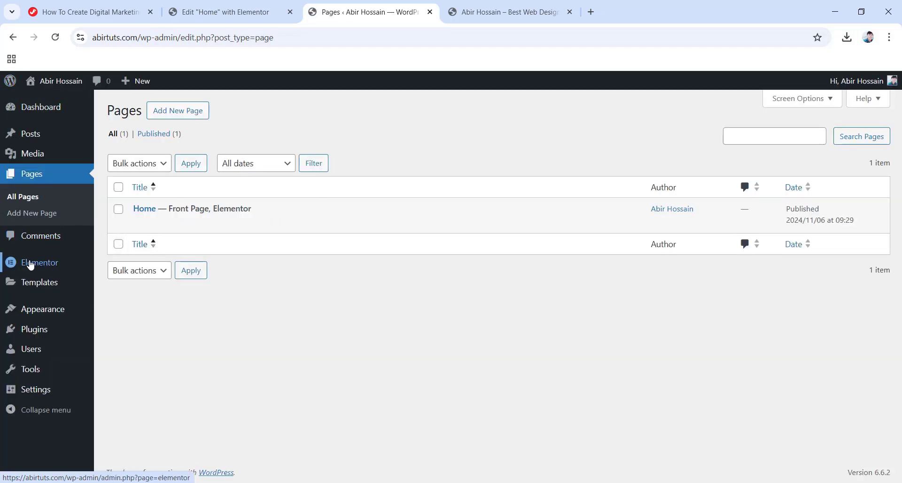
Disable Elementor's default colours and fonts in Elementor Settings, save, and close that tab.
mouse_move(31, 265)
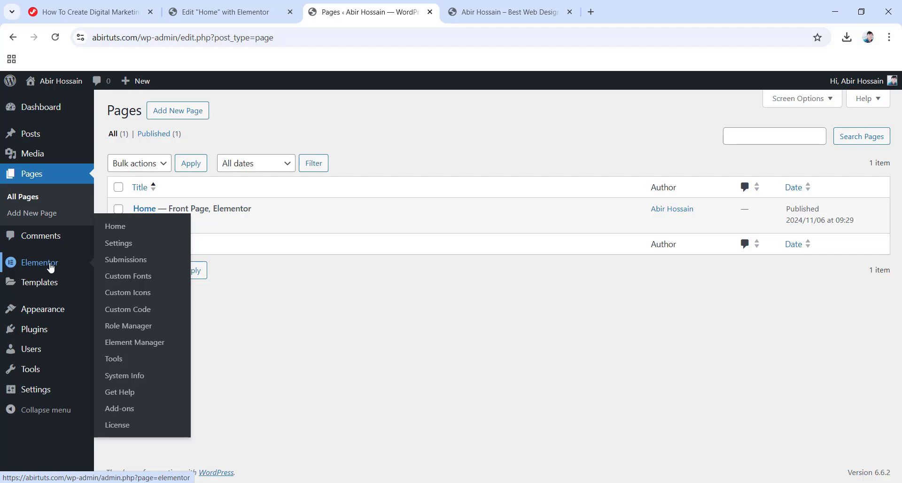
click(117, 248)
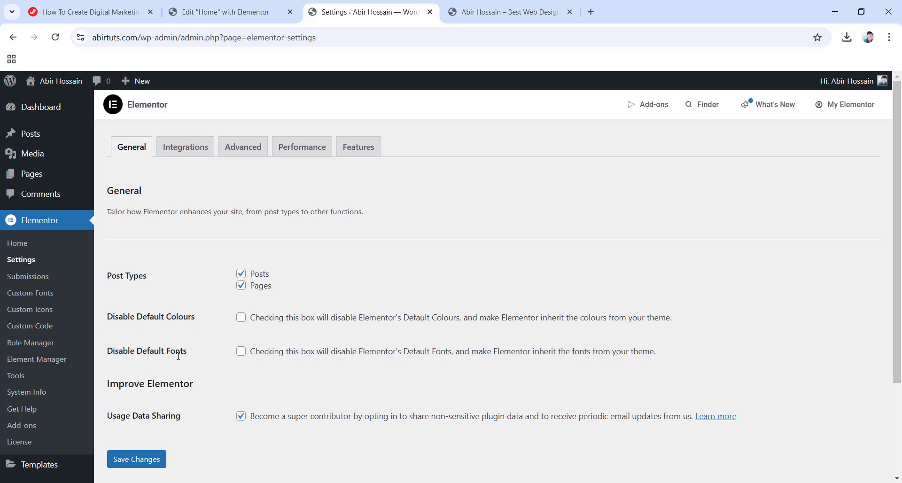
click(240, 317)
click(241, 351)
scroll(181, 350, down, 3)
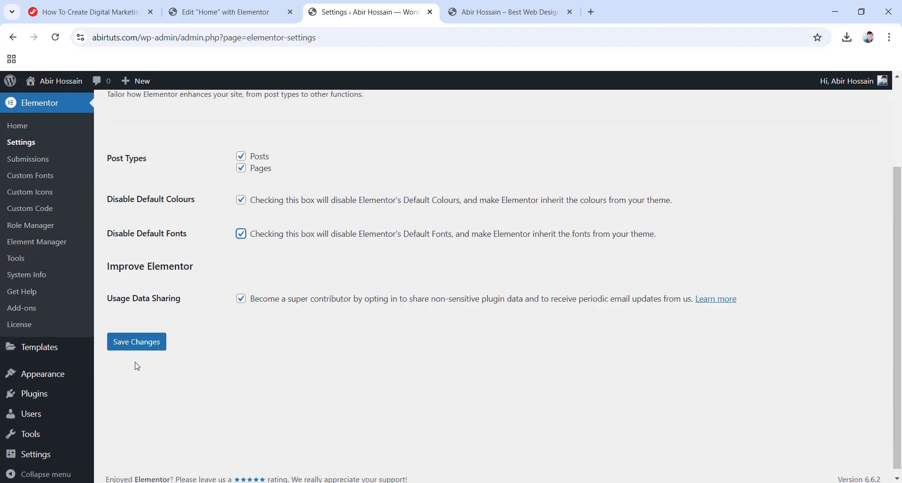
click(136, 344)
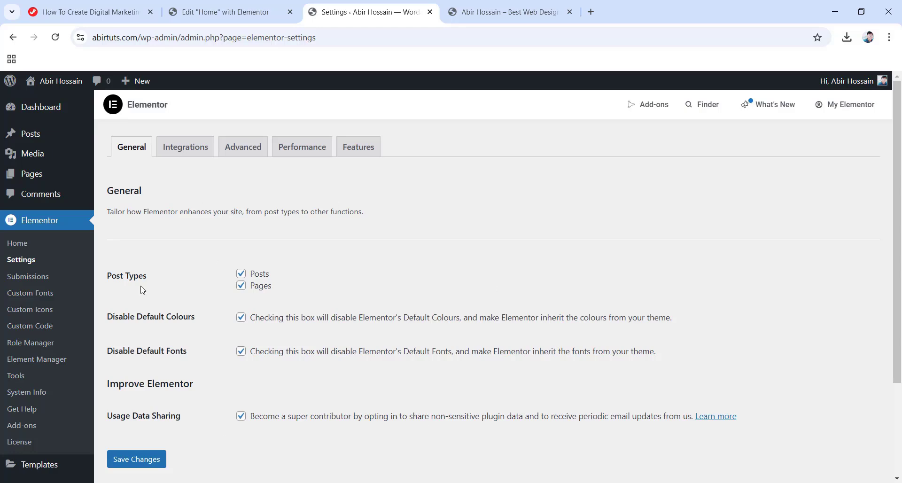
click(430, 12)
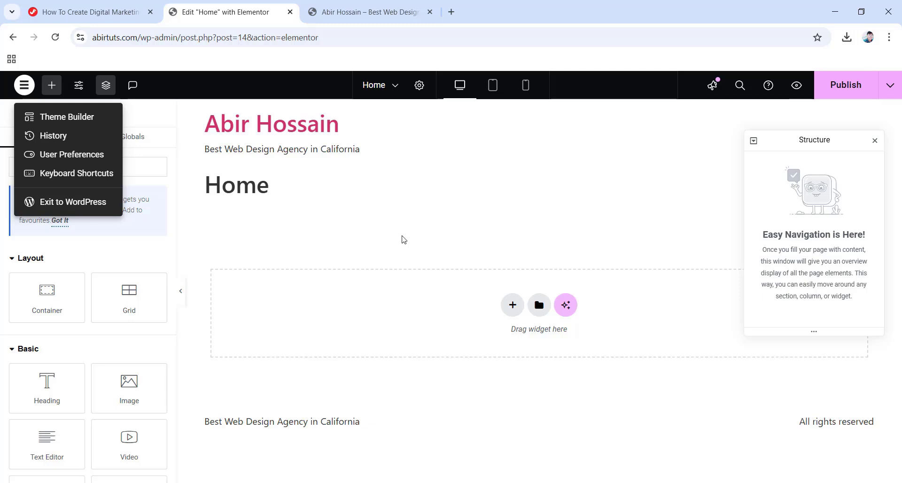
Set the Home page's Page Layout to Elementor Canvas in Page Settings.
click(367, 234)
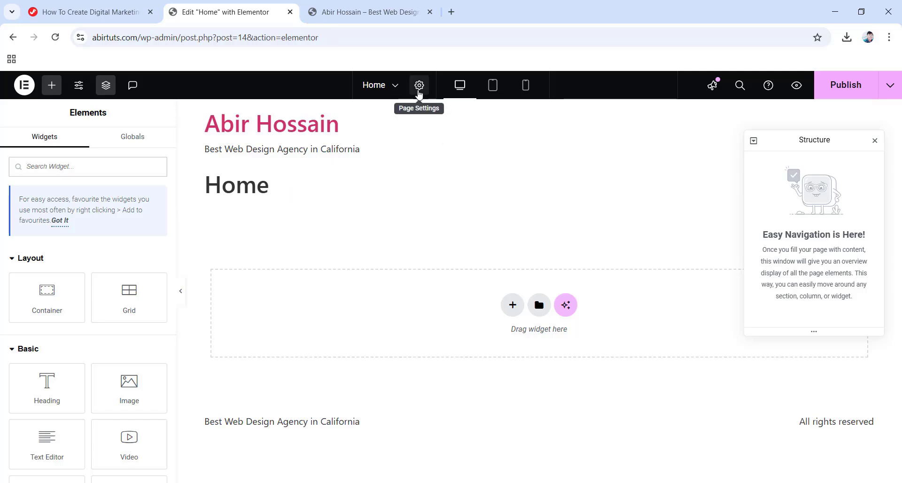
click(420, 87)
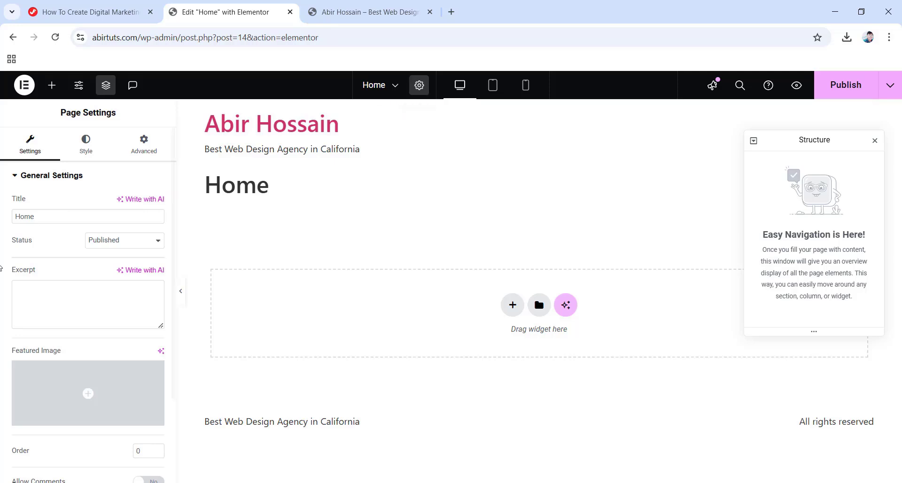
scroll(67, 260, down, 3)
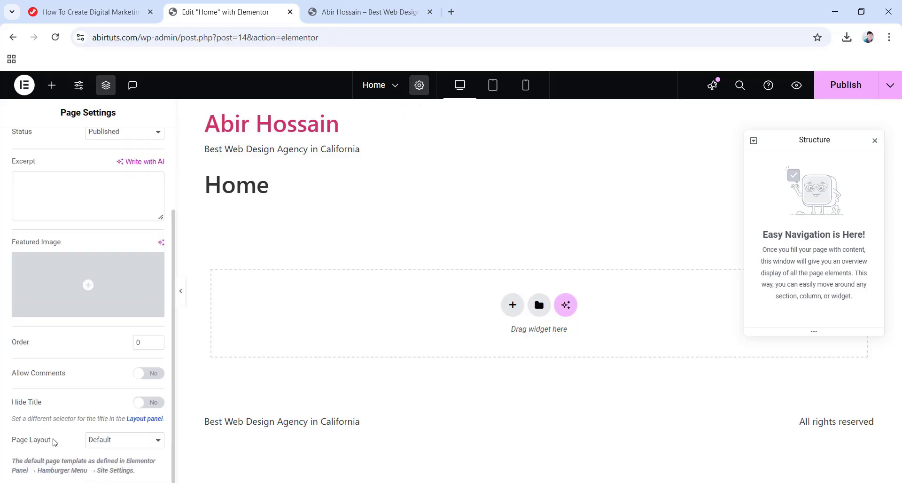
click(127, 449)
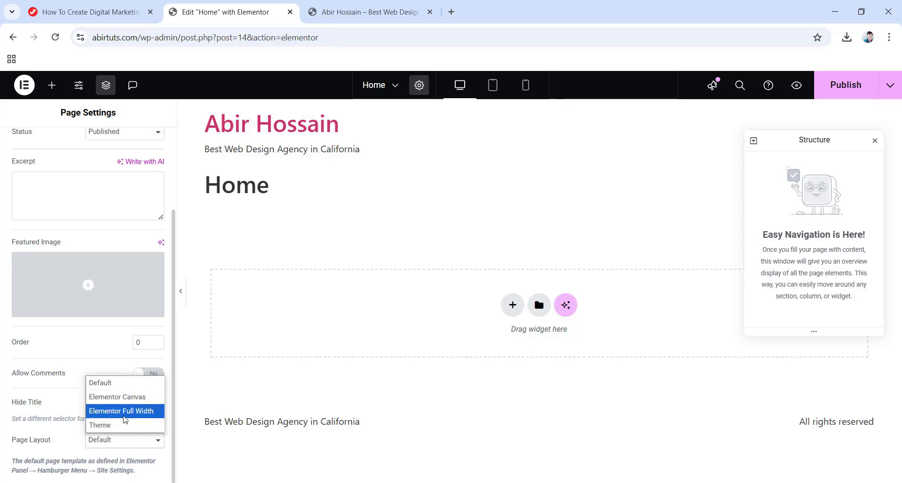
click(119, 397)
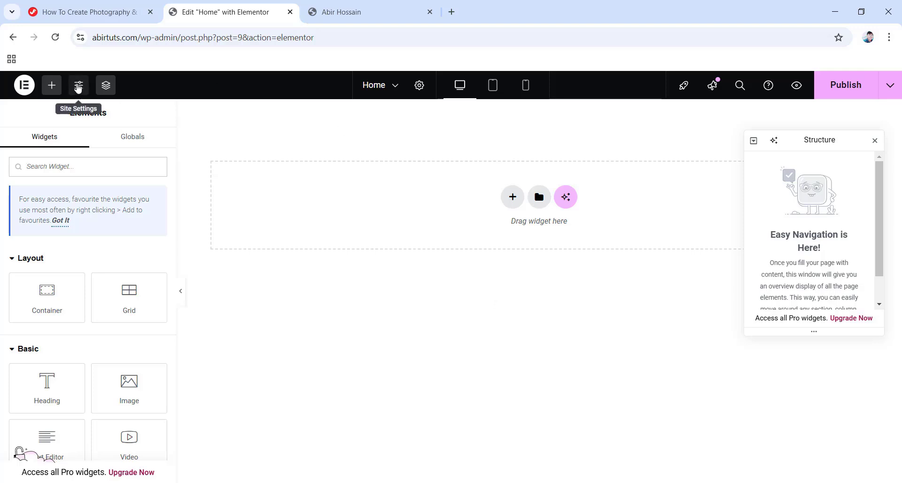
Give the site a classic background in colour 170703 via Site Settings and save it.
click(79, 87)
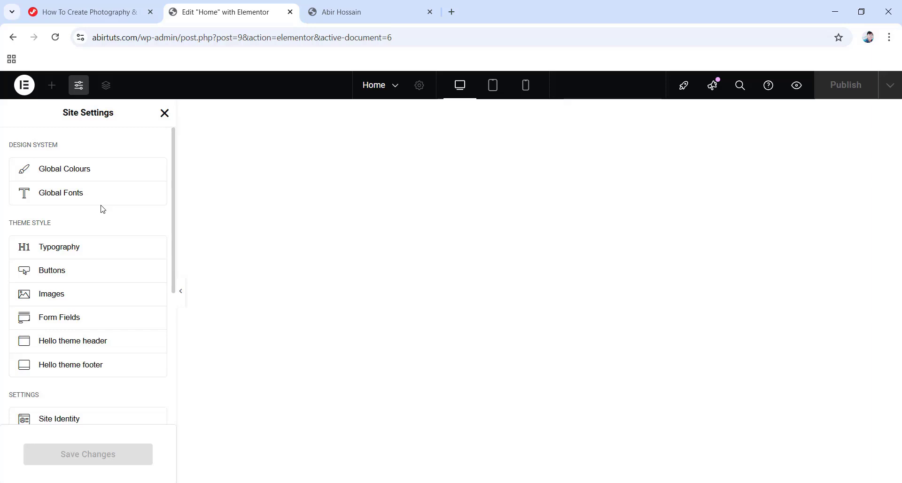
scroll(88, 237, down, 2)
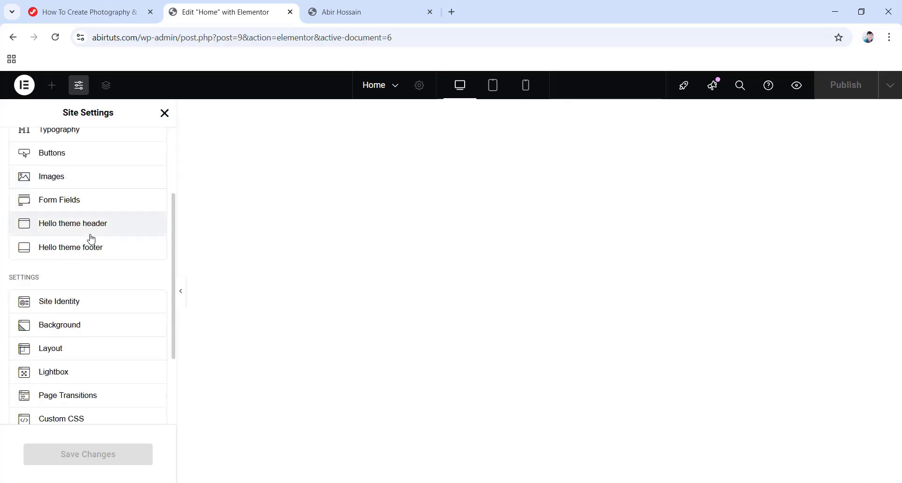
click(60, 329)
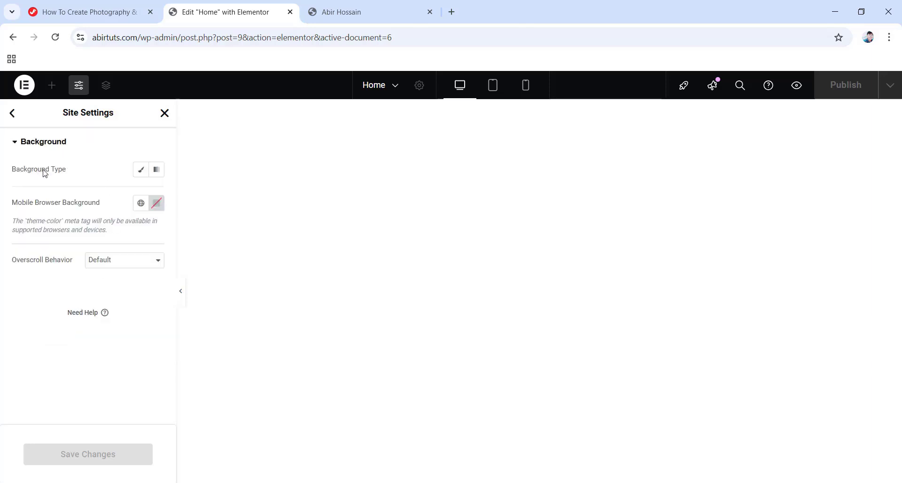
click(141, 172)
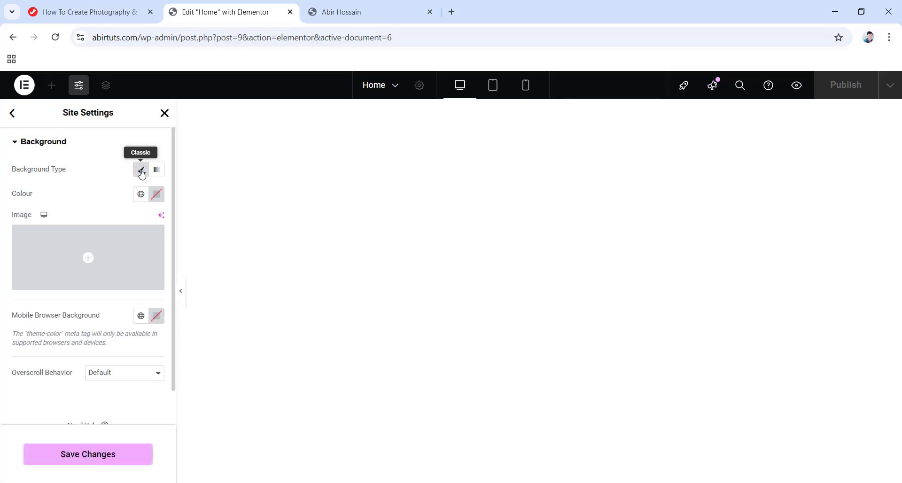
mouse_move(106, 217)
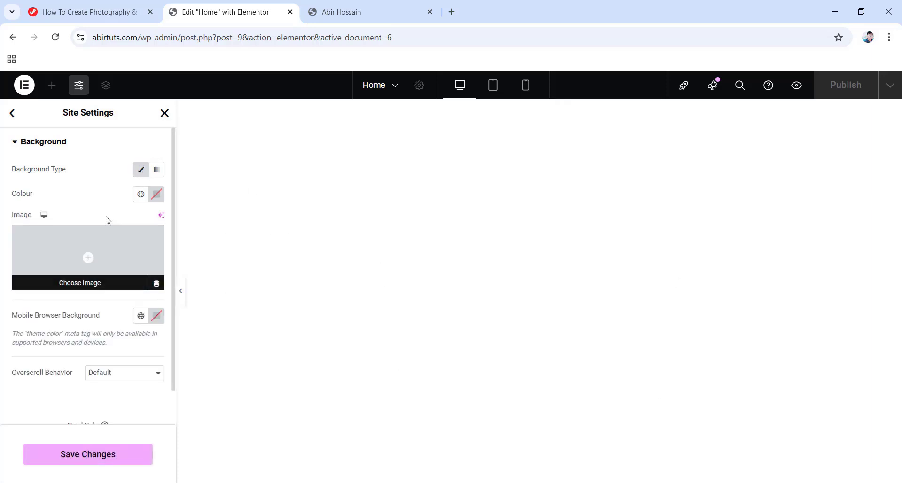
click(156, 199)
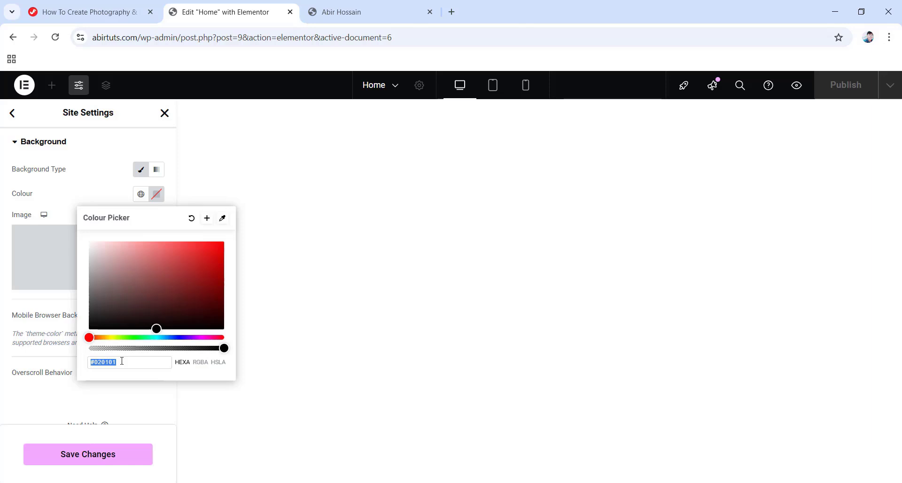
text(170)
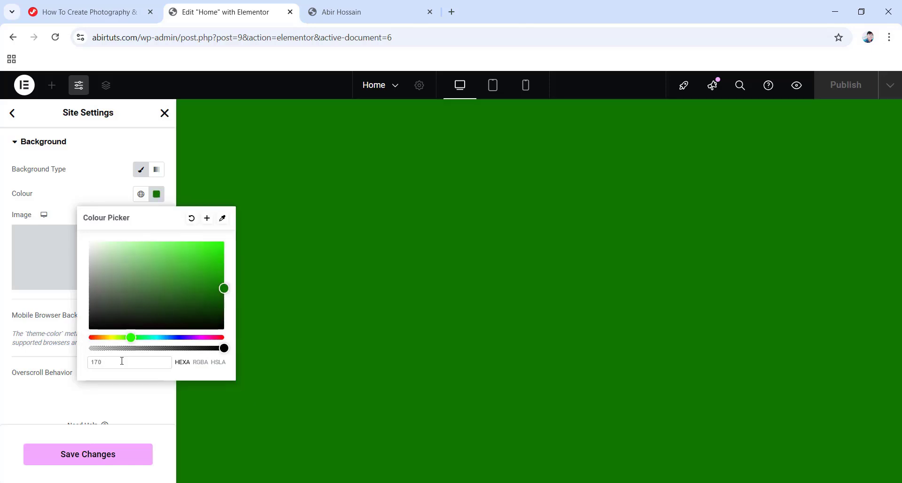
text(703)
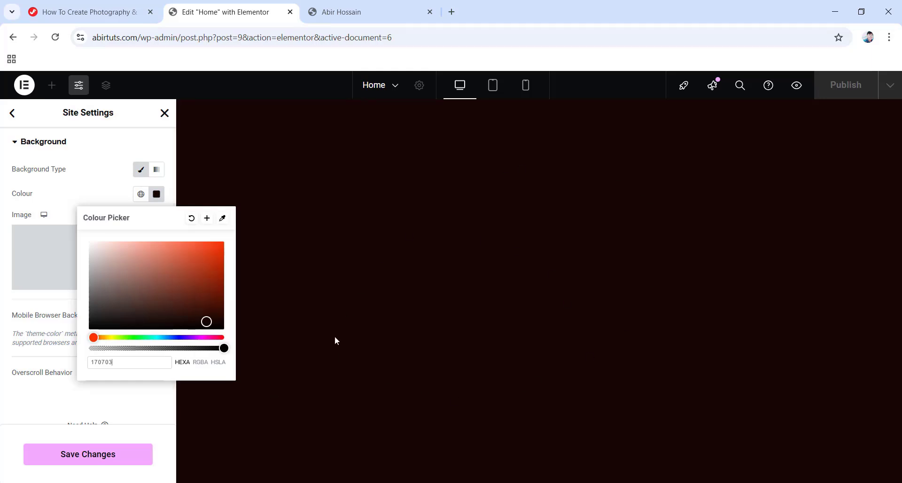
click(71, 390)
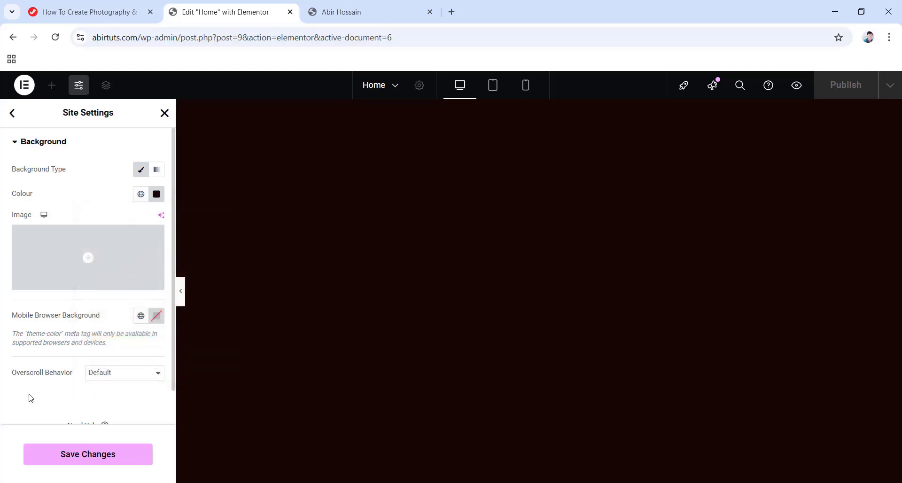
click(87, 460)
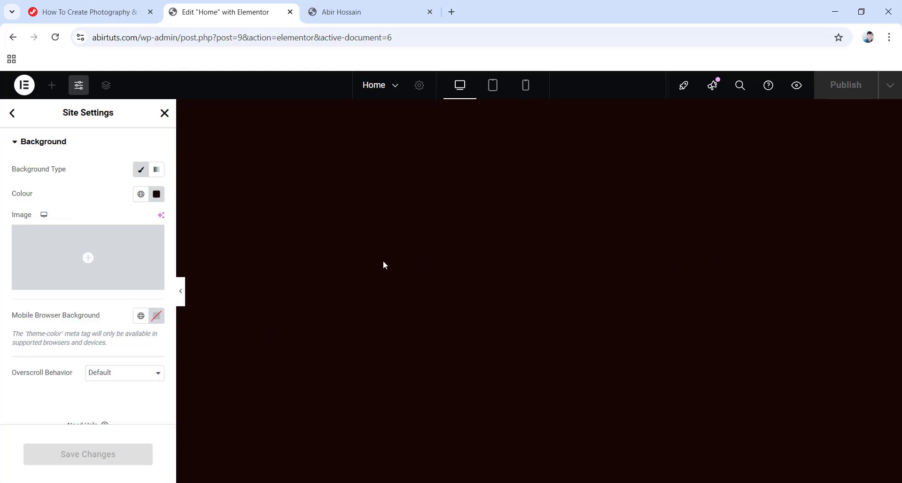
click(164, 114)
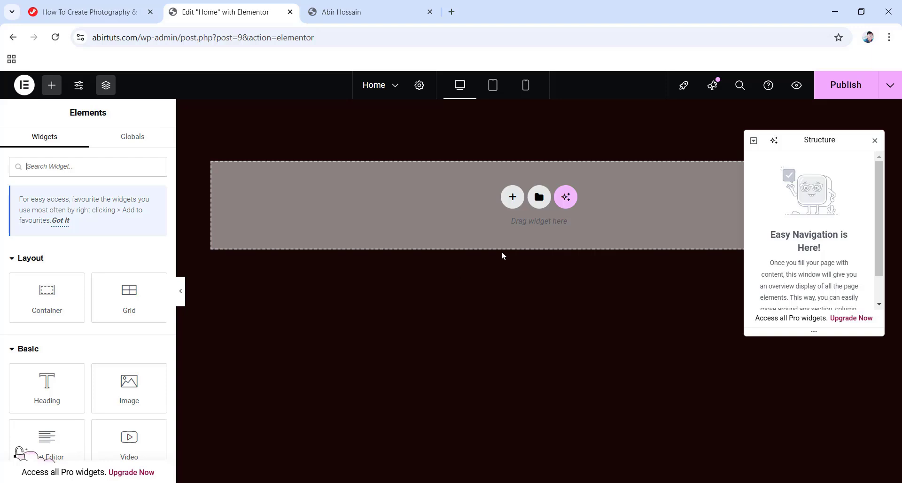
Add a flexbox row container with 1200 px width and 0 gaps.
click(512, 197)
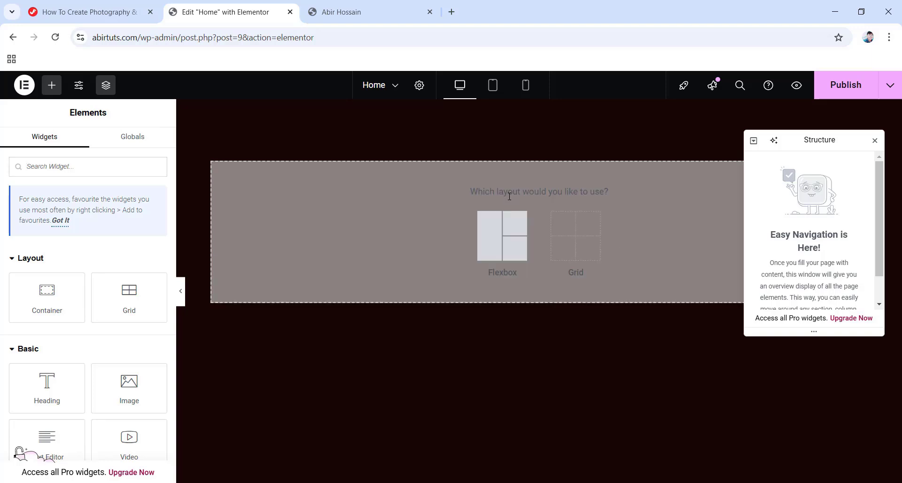
click(497, 245)
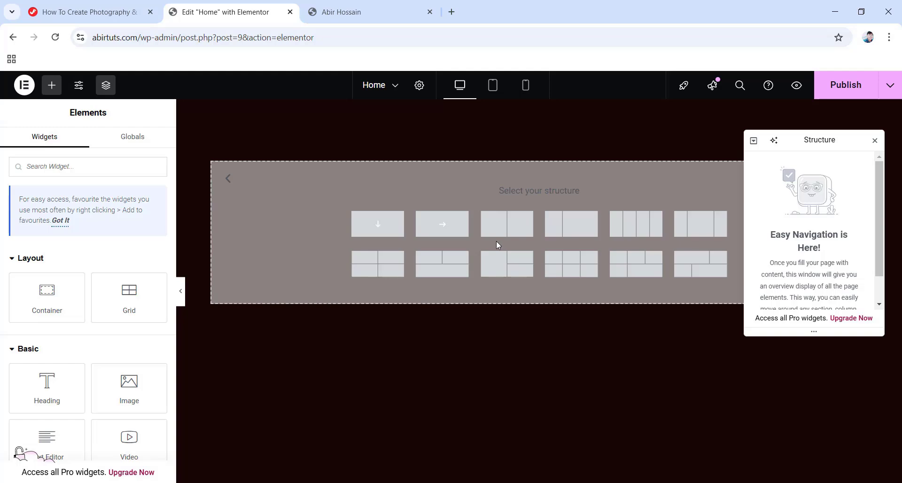
click(454, 233)
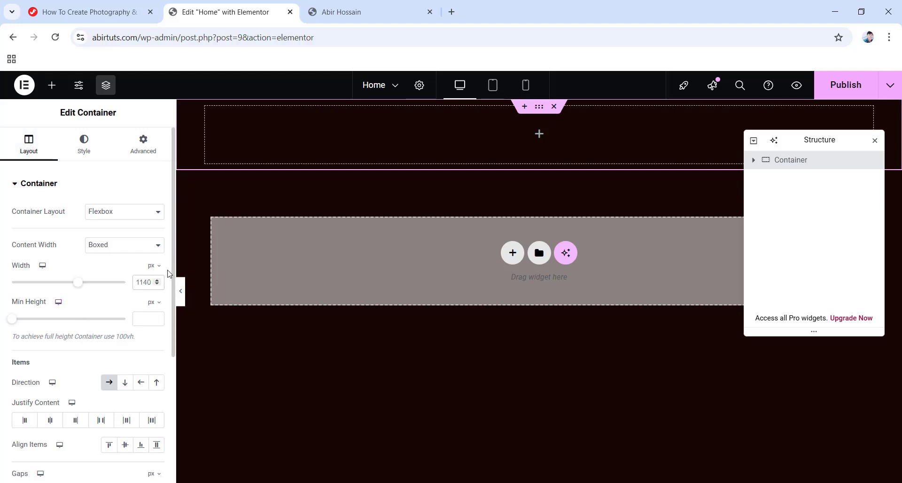
text(1200)
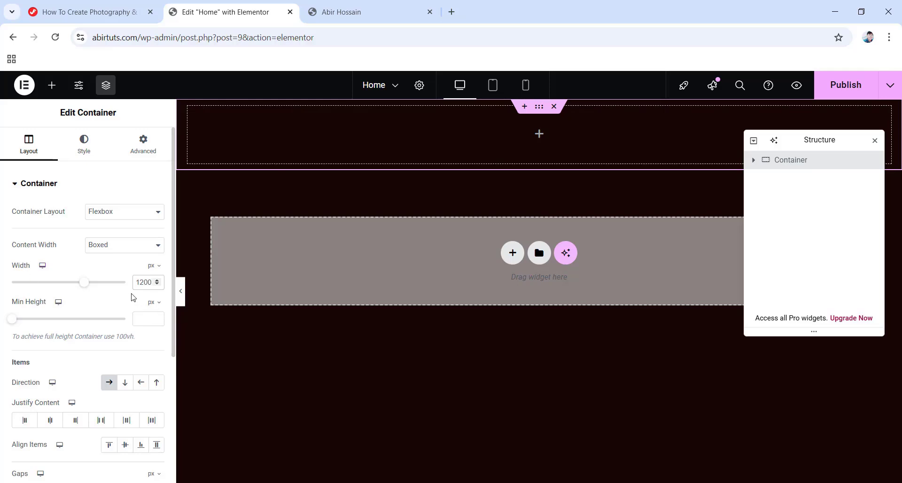
scroll(133, 296, down, 2)
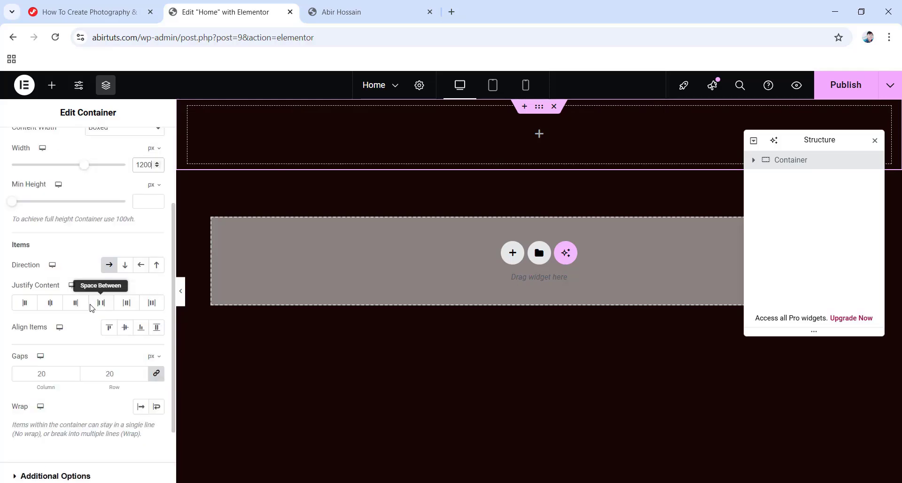
click(46, 374)
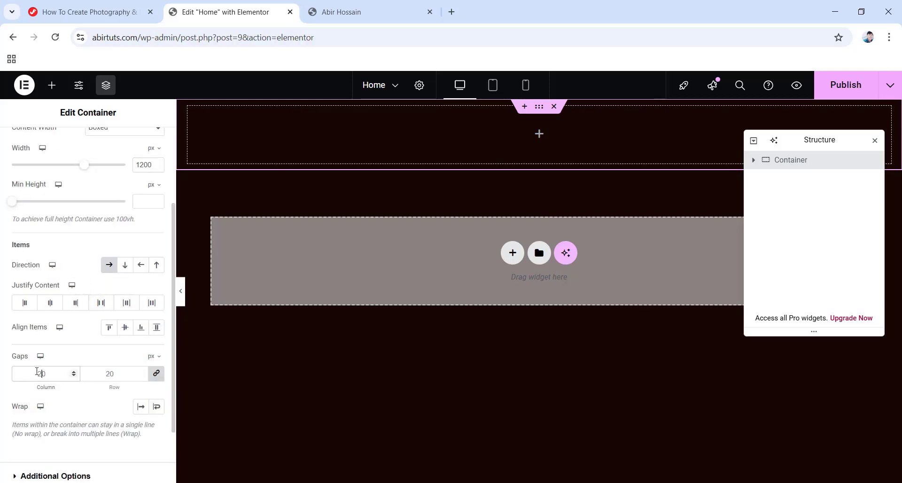
key(BackSpace)
key(BackSpace)
text(0)
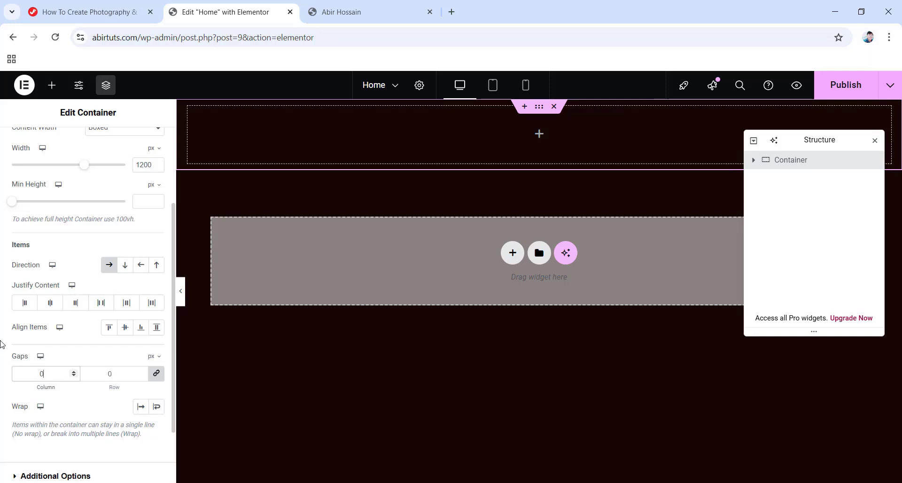
scroll(38, 360, up, 2)
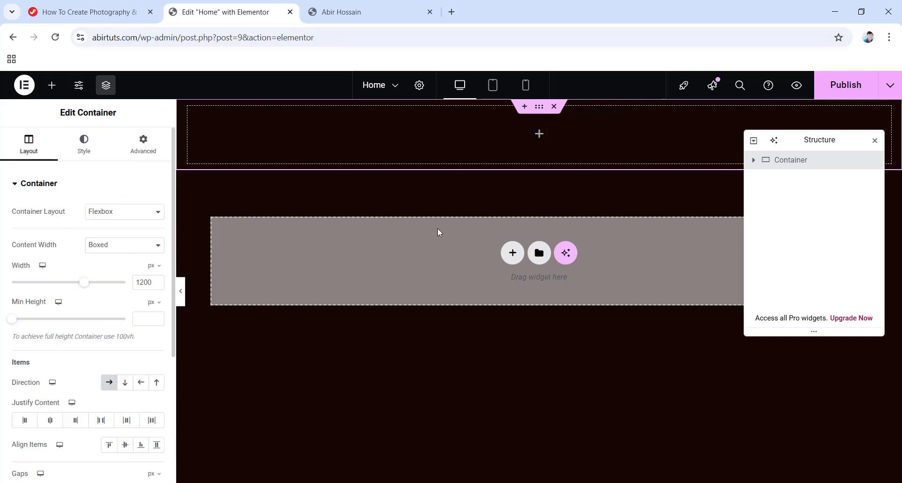
Unlink the container's padding and set top to 40 px and bottom to 124 px.
click(142, 151)
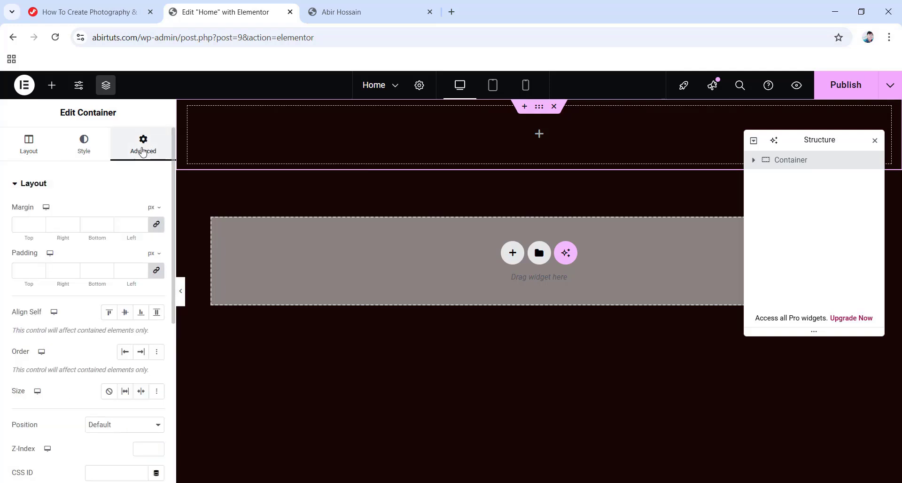
click(156, 270)
double_click(20, 270)
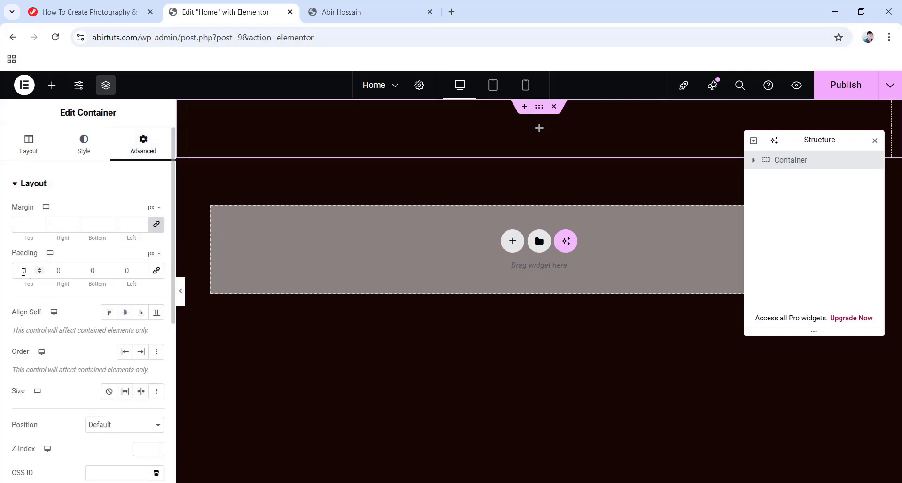
text(40)
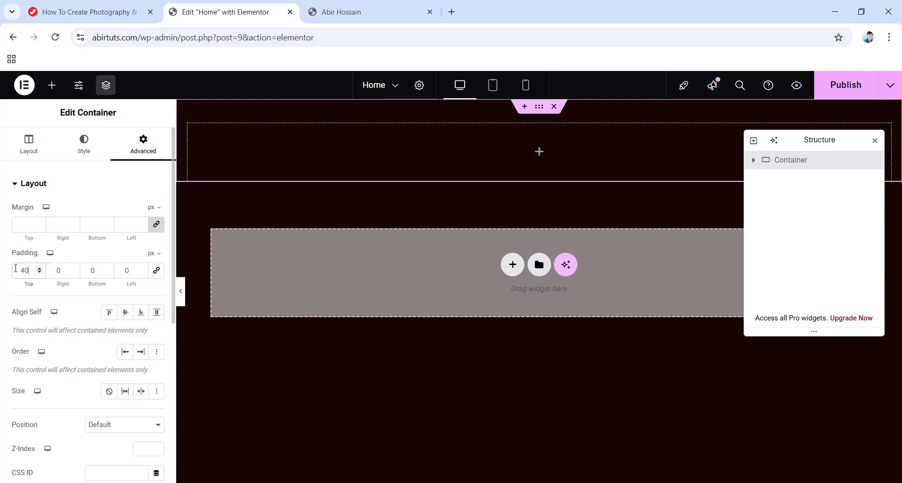
click(99, 269)
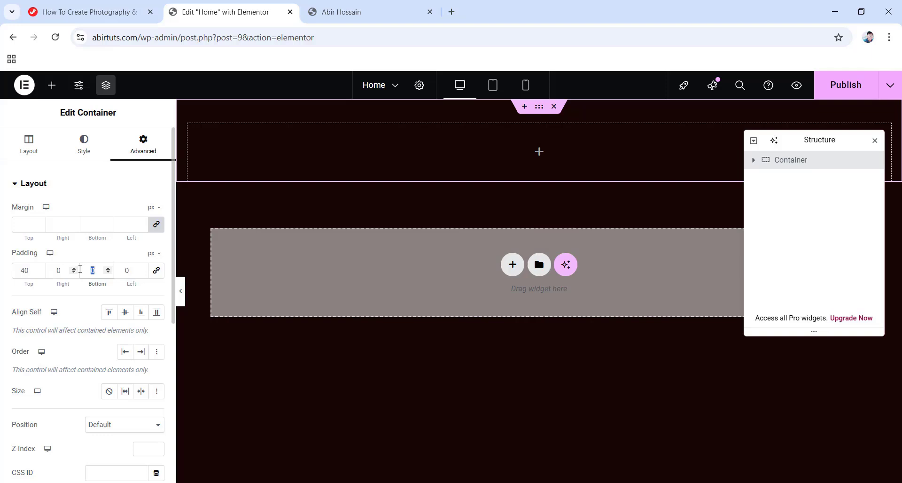
text(124)
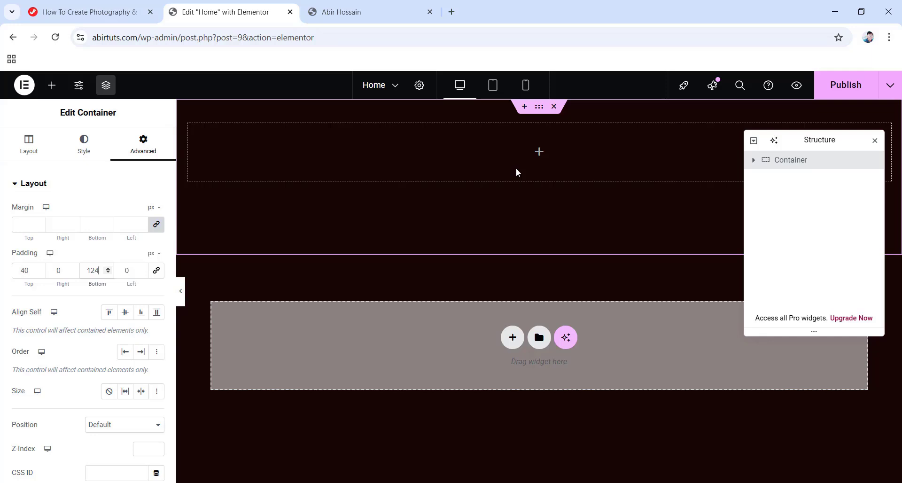
Nest a new container inside the first one and rename the outer container Hero Banner Container.
click(539, 152)
drag(42, 300, 532, 168)
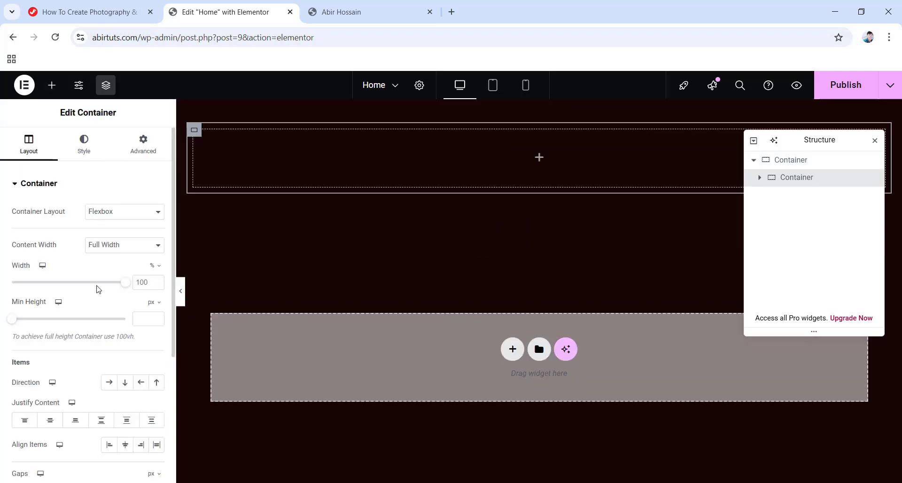
double_click(787, 181)
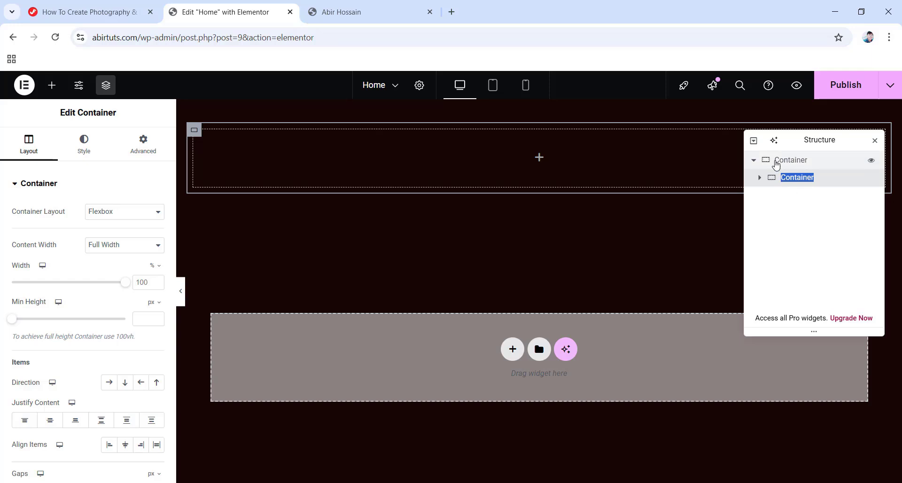
double_click(780, 163)
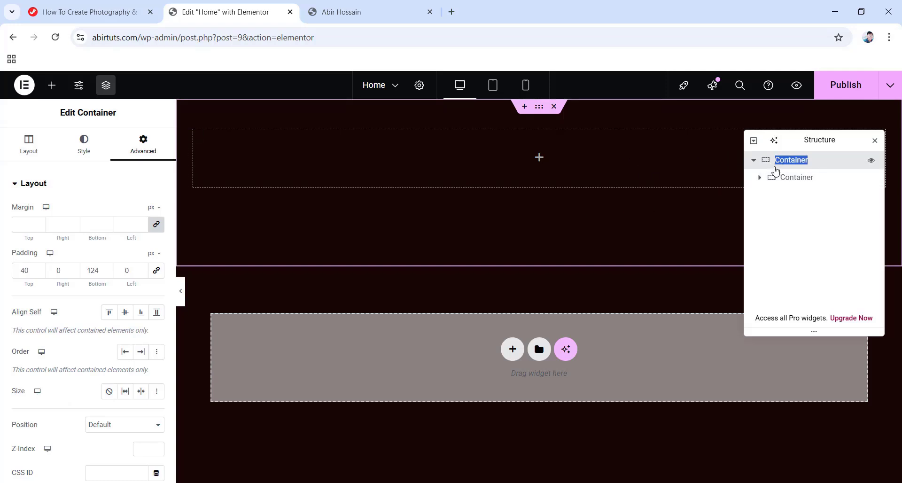
text(Hero Banner Container)
key(Return)
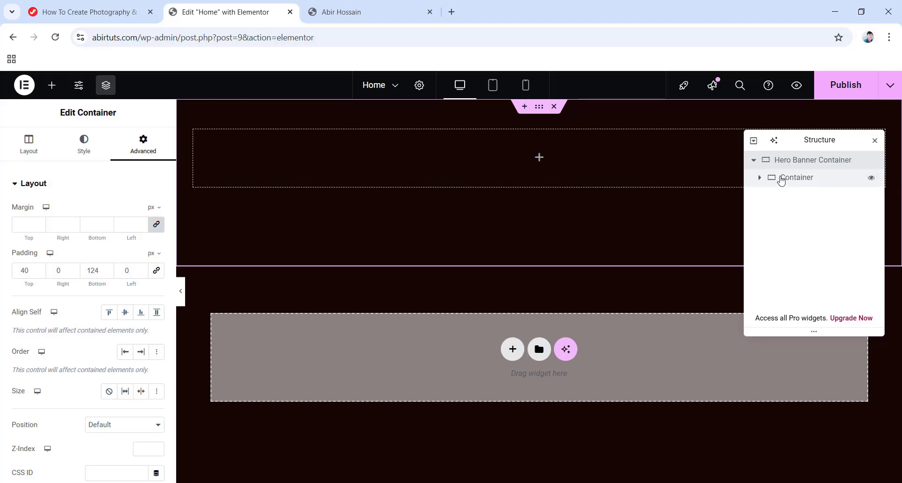
Set the Inner Container's gaps to 0 and its padding to 0 on all sides.
click(781, 181)
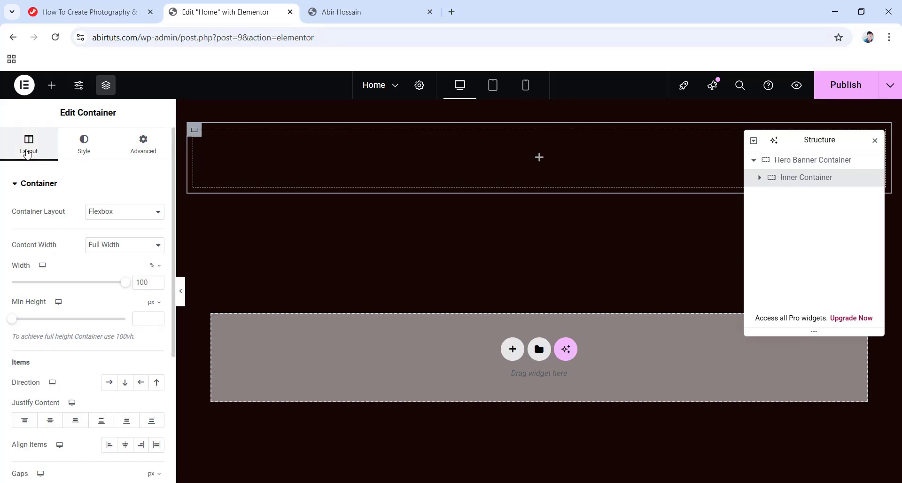
scroll(43, 226, down, 4)
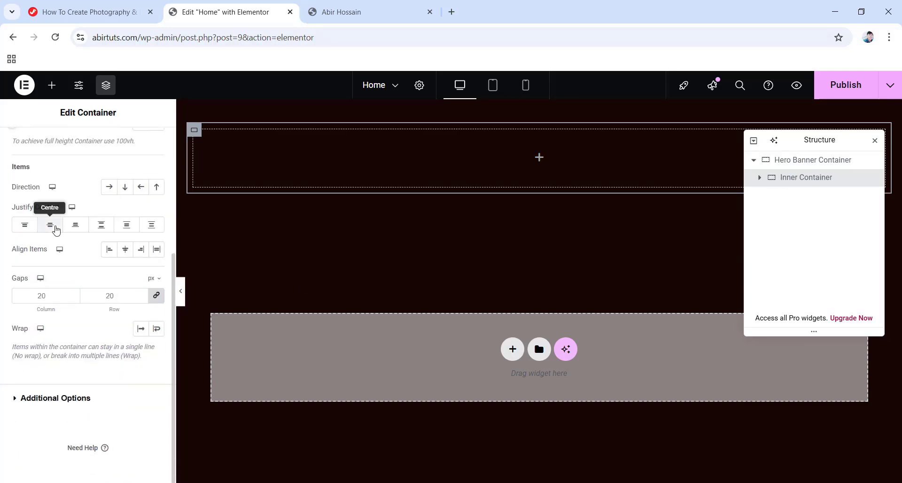
click(49, 296)
key(BackSpace)
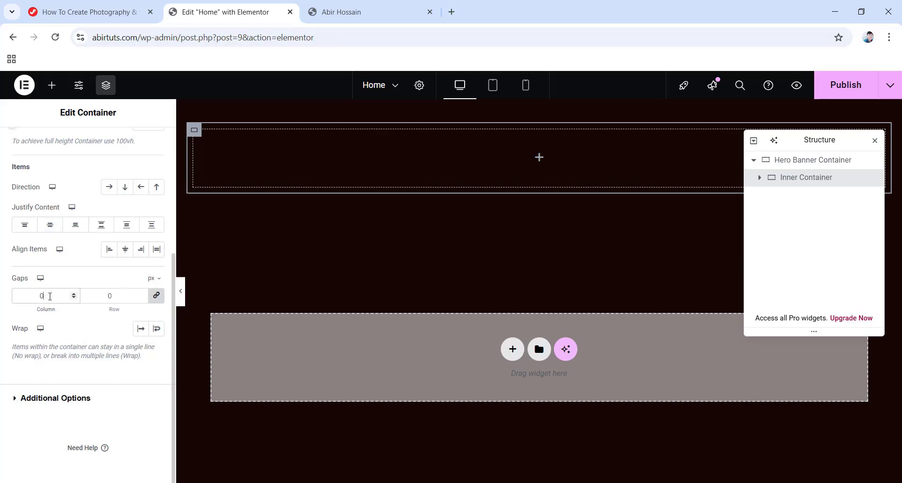
scroll(74, 255, up, 5)
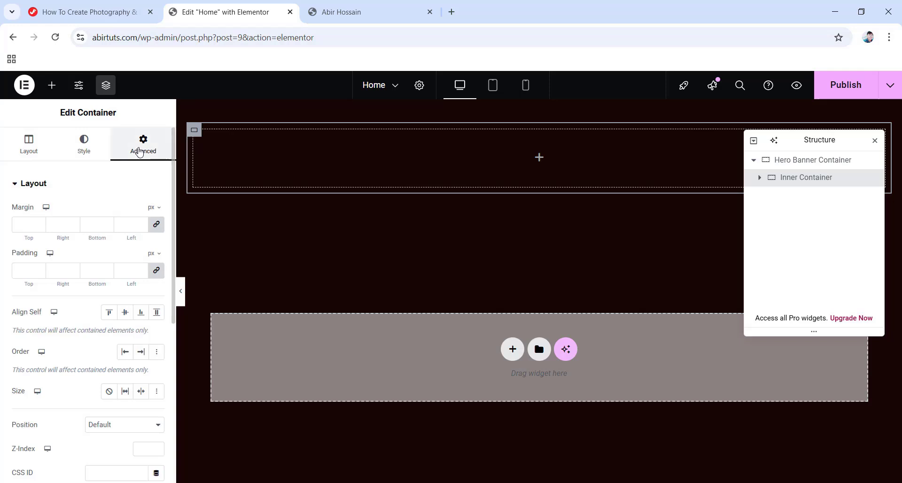
click(156, 273)
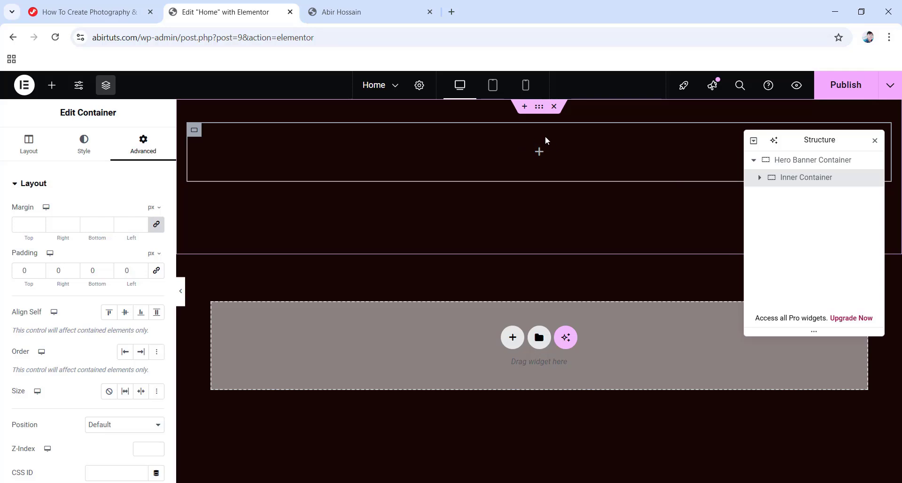
Add a container inside the Inner Container named Top Part Container with row direction.
click(539, 154)
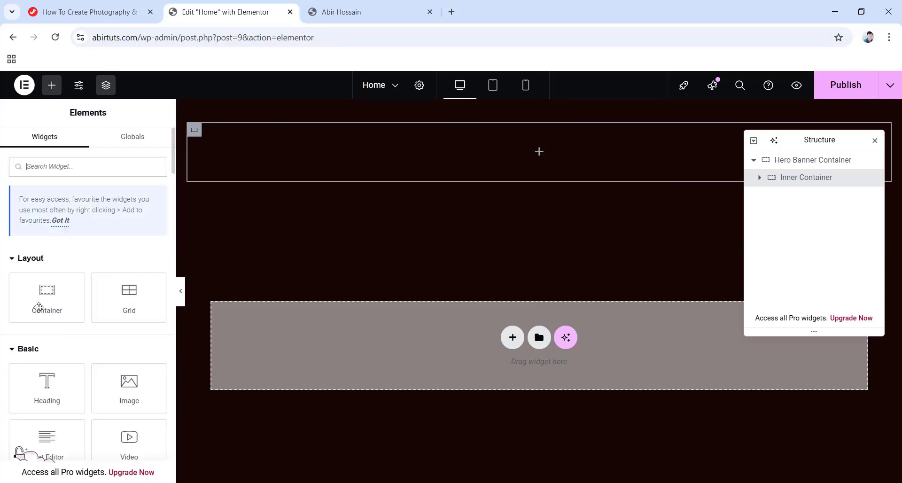
drag(47, 294, 528, 152)
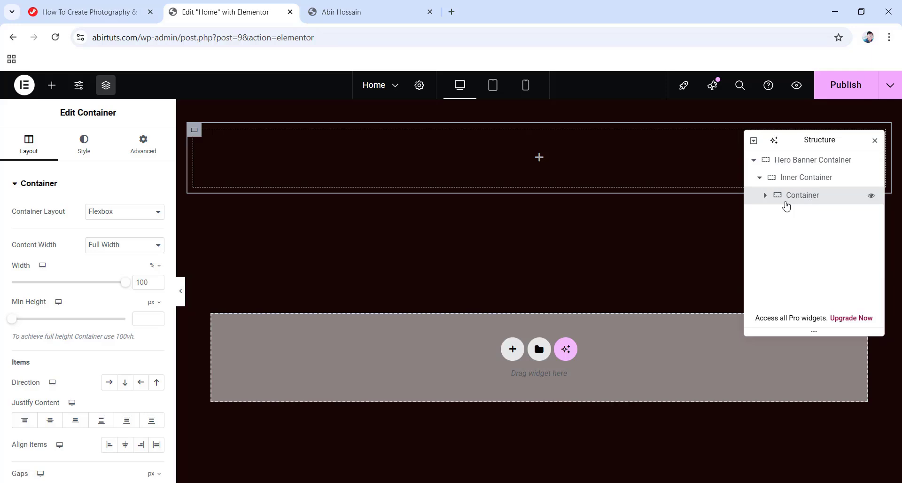
double_click(803, 195)
text(Top Part Container)
key(Return)
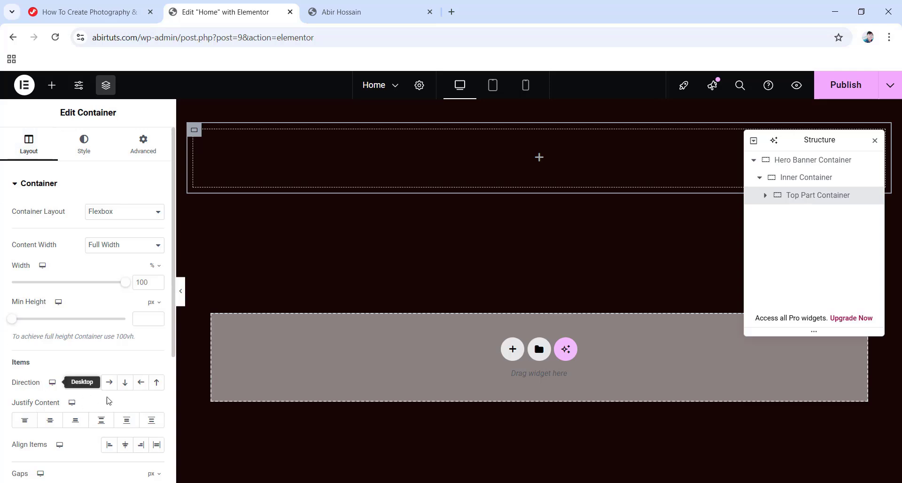
click(109, 384)
Set the Top Part Container's margins to 0 and its top padding to 56 px.
scroll(107, 381, down, 2)
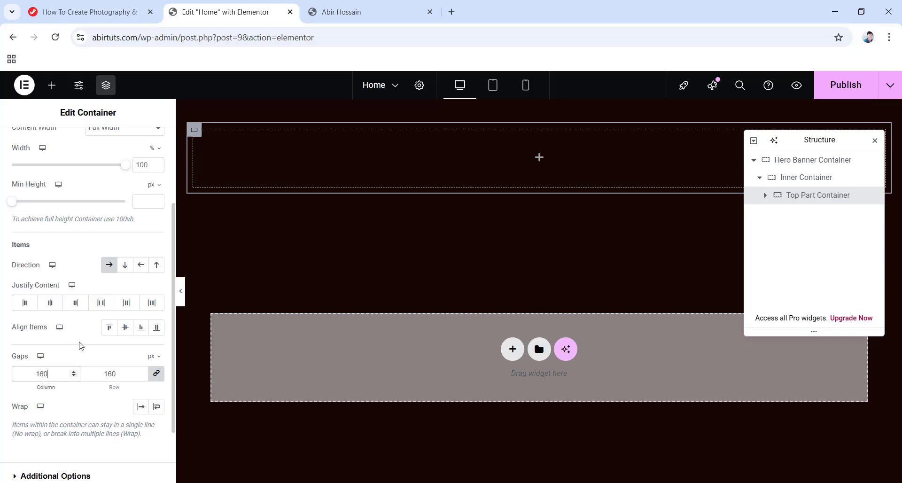
scroll(105, 370, up, 2)
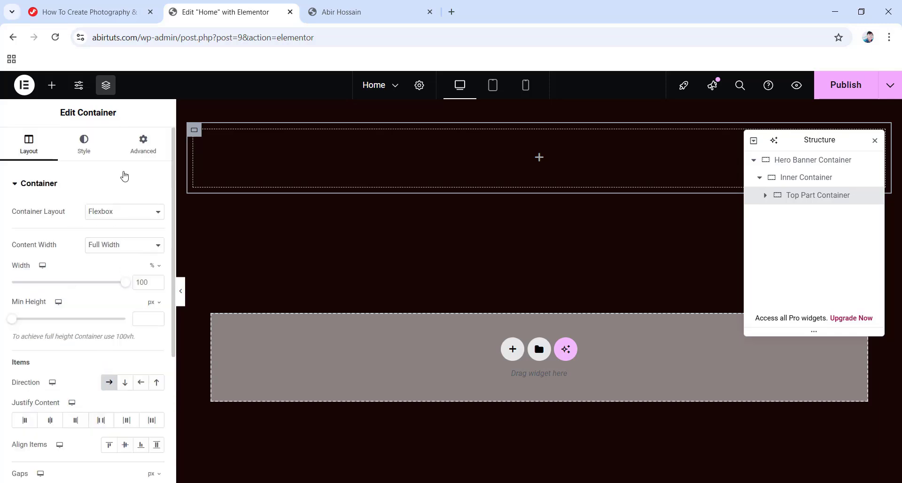
click(150, 148)
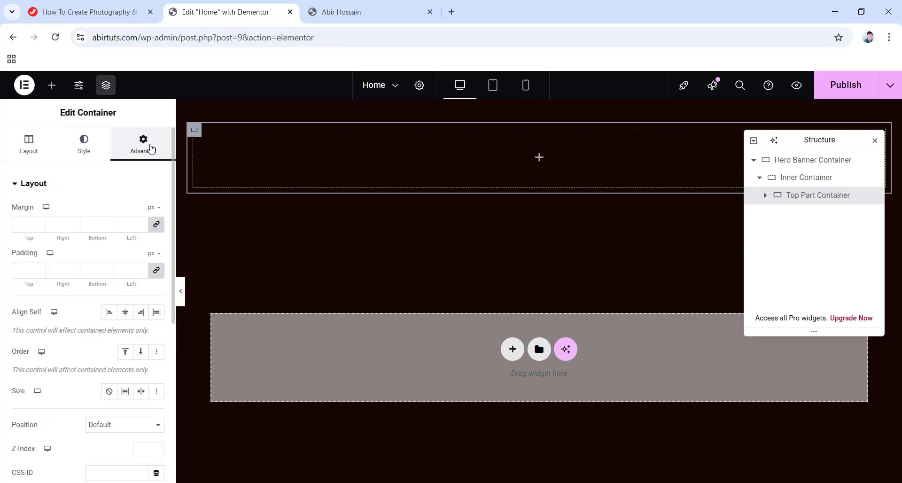
click(156, 224)
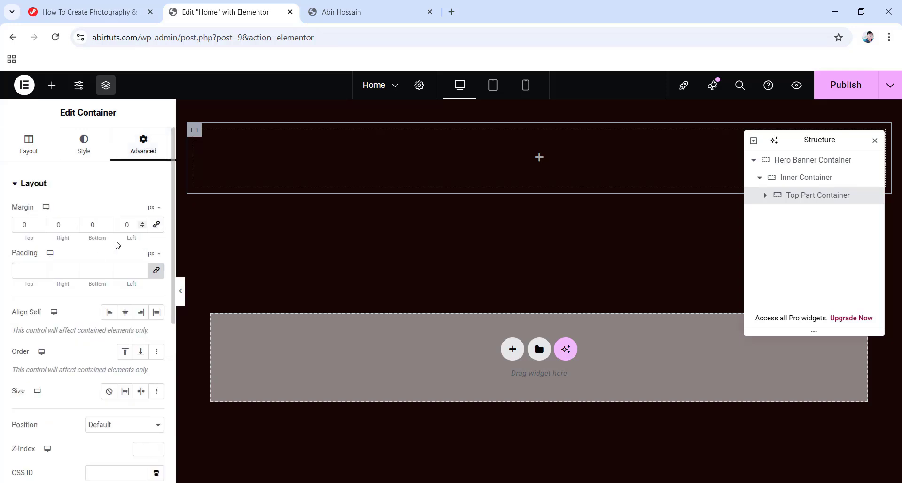
click(156, 271)
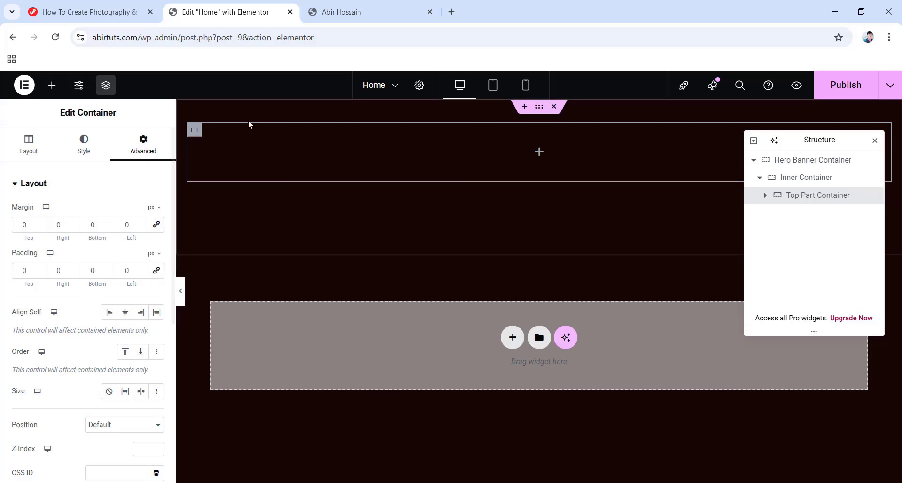
drag(30, 268, 1, 272)
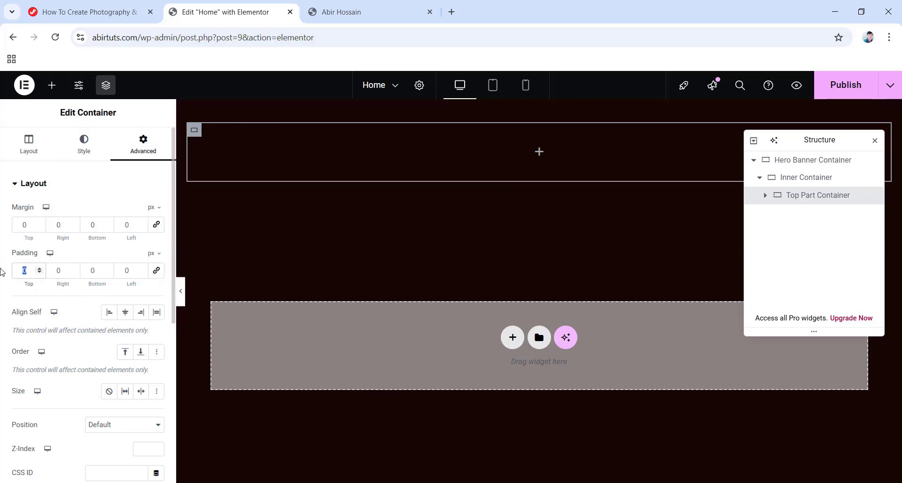
text(56)
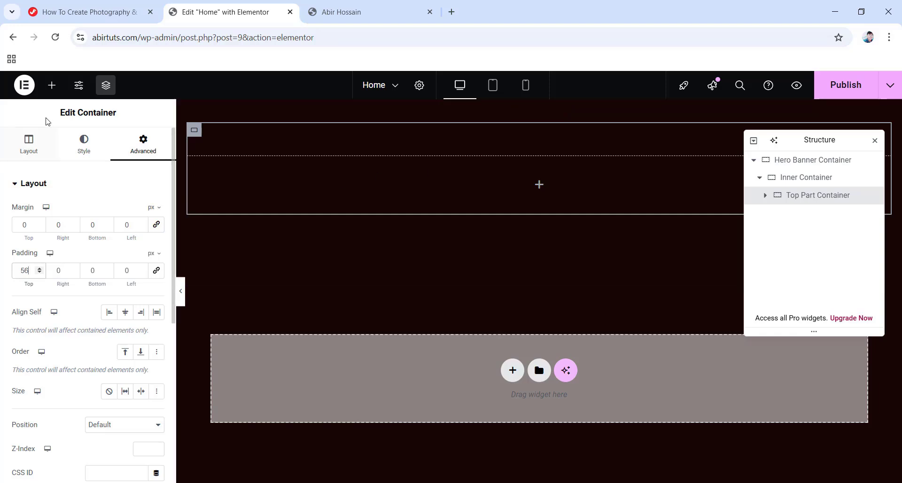
click(52, 86)
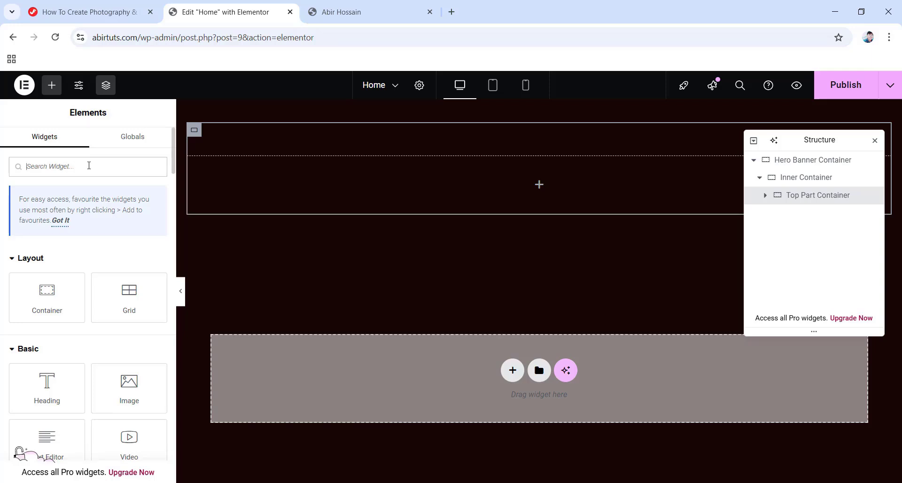
Add a Social Icons widget to the Top Part Container and delete its Twitter and Youtube items.
text(Social icons)
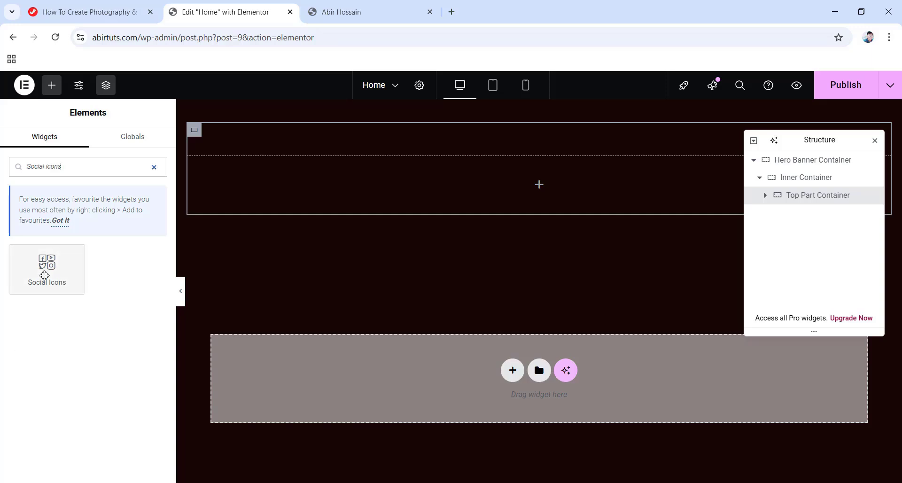
drag(48, 264, 537, 181)
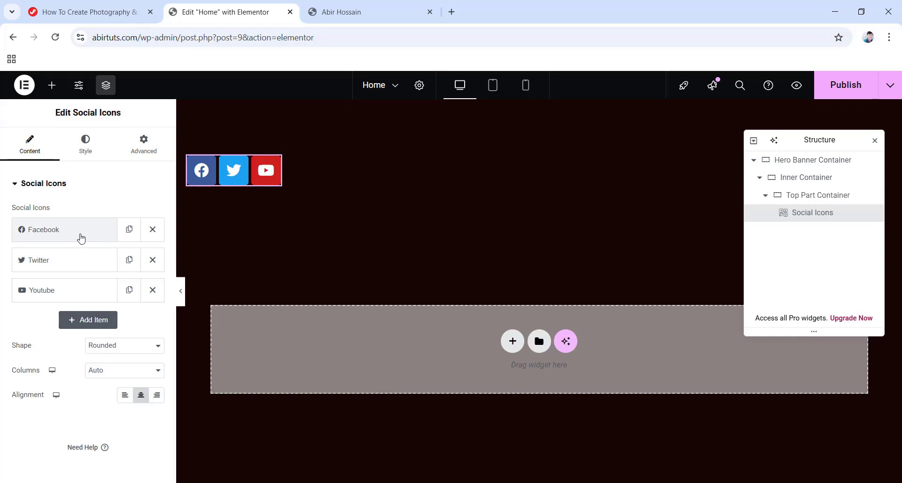
click(152, 260)
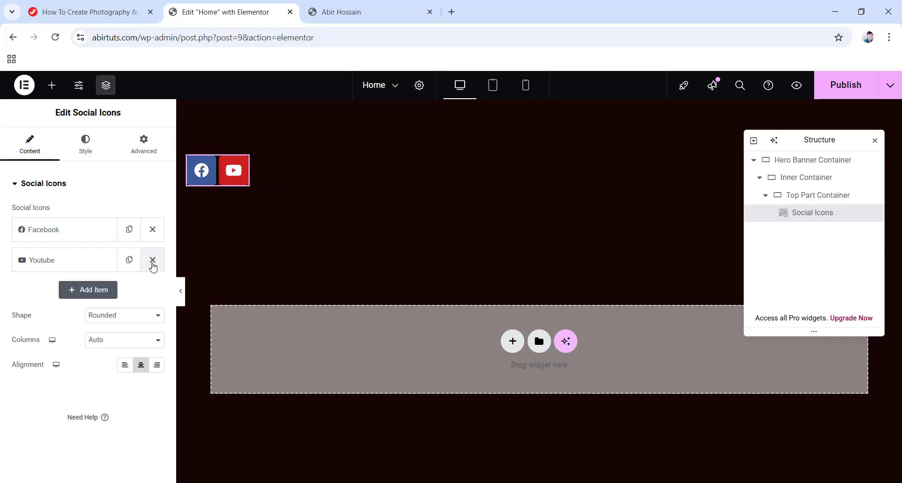
click(153, 260)
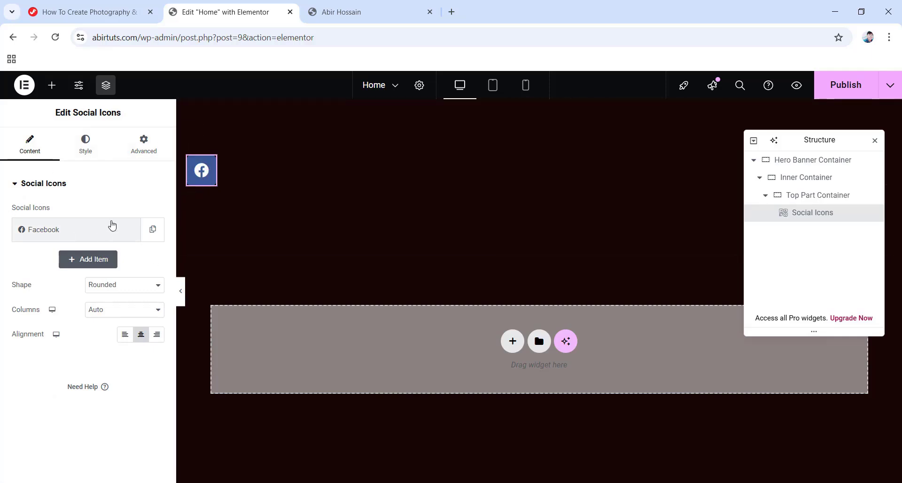
Replace the Facebook item's icon with 'Facebook F' from the Icon Library.
click(61, 230)
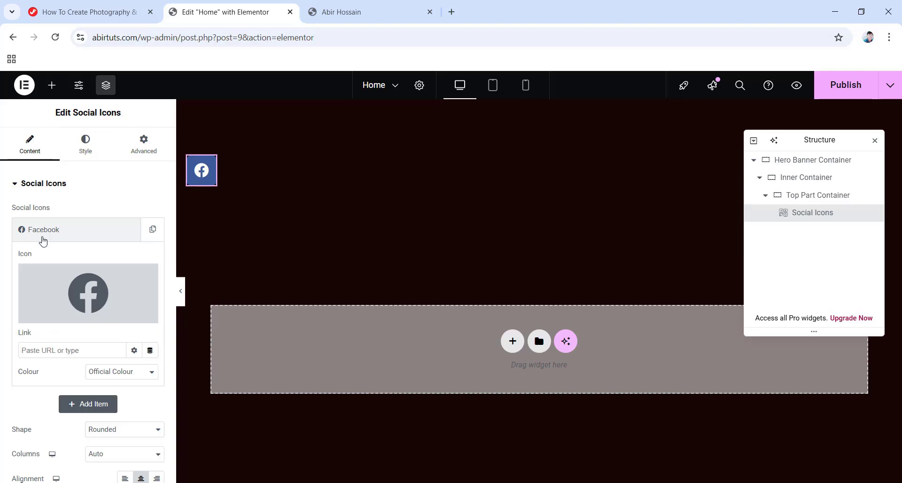
mouse_move(89, 295)
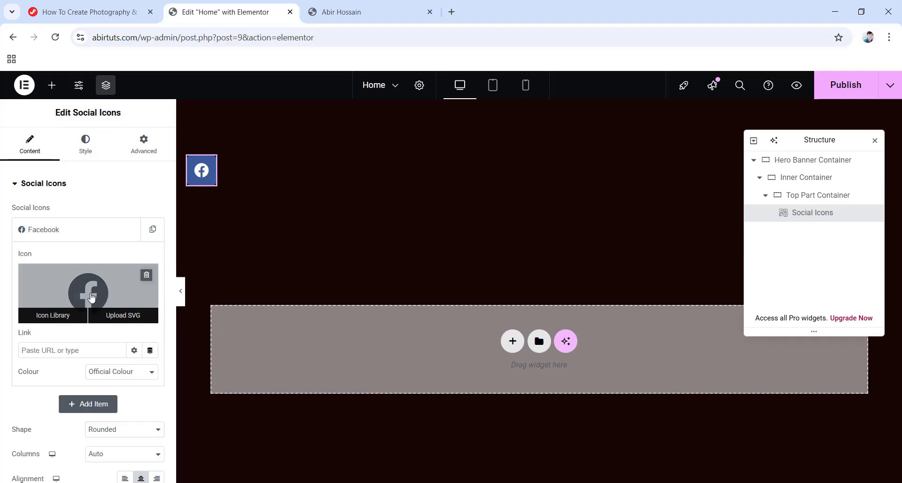
click(65, 321)
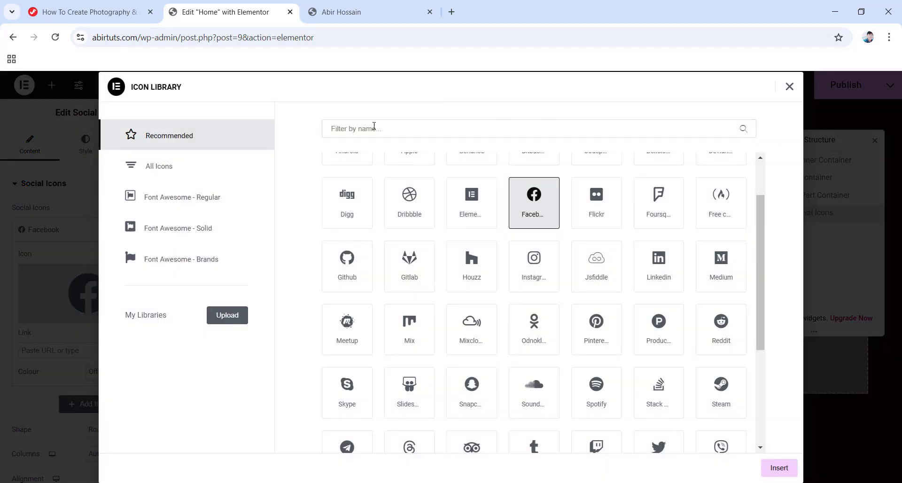
click(377, 129)
text(facebook f)
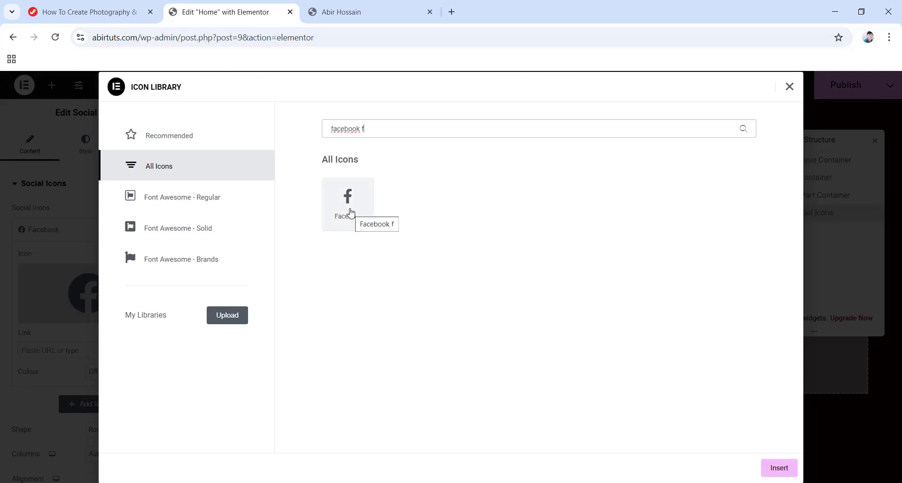
click(350, 212)
click(777, 469)
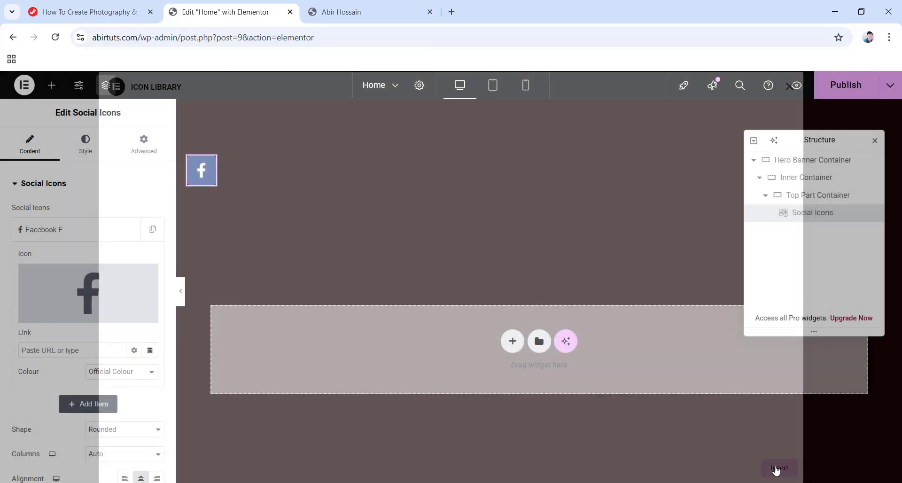
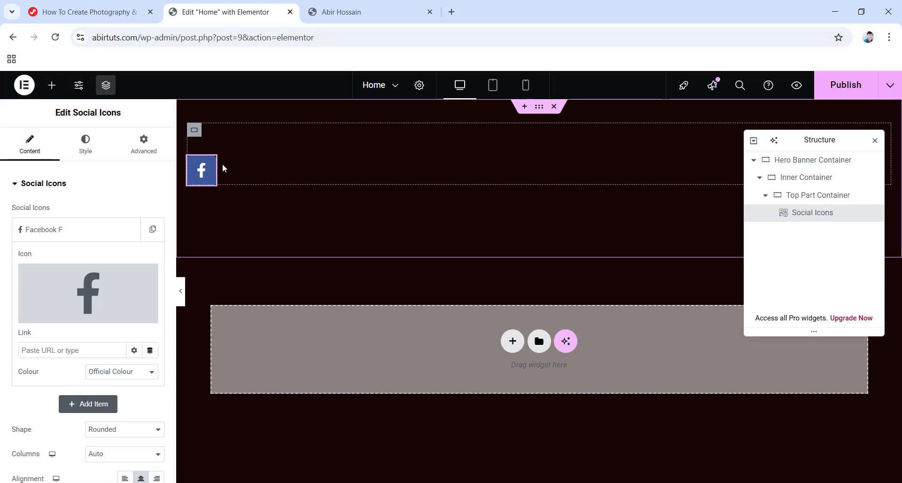
Paste the studio's website URL into the Facebook F icon's Link field.
click(84, 350)
text(https://jimfahaddigital.com/)
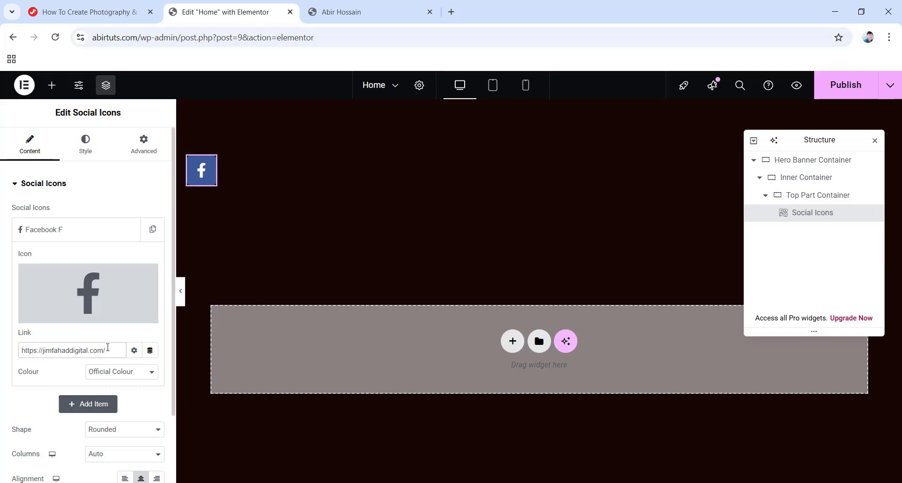
Collapse the Facebook item and duplicate it three times to make four icon items.
mouse_move(56, 294)
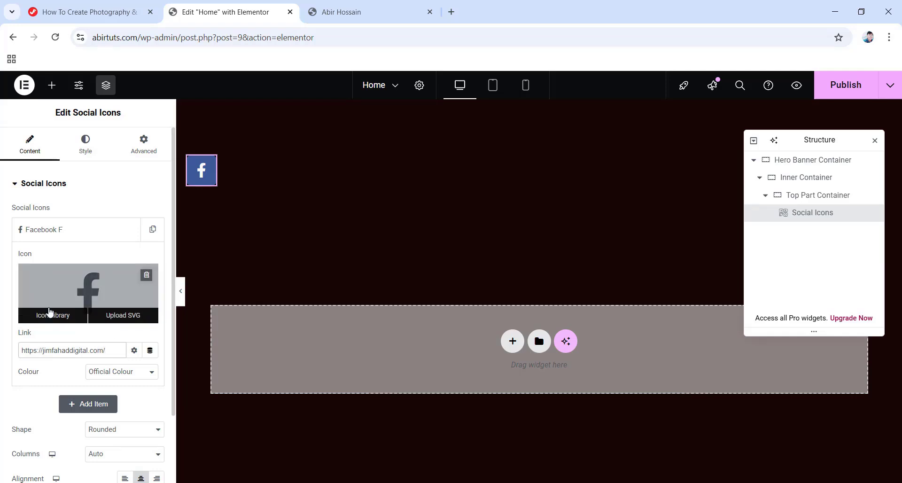
click(76, 234)
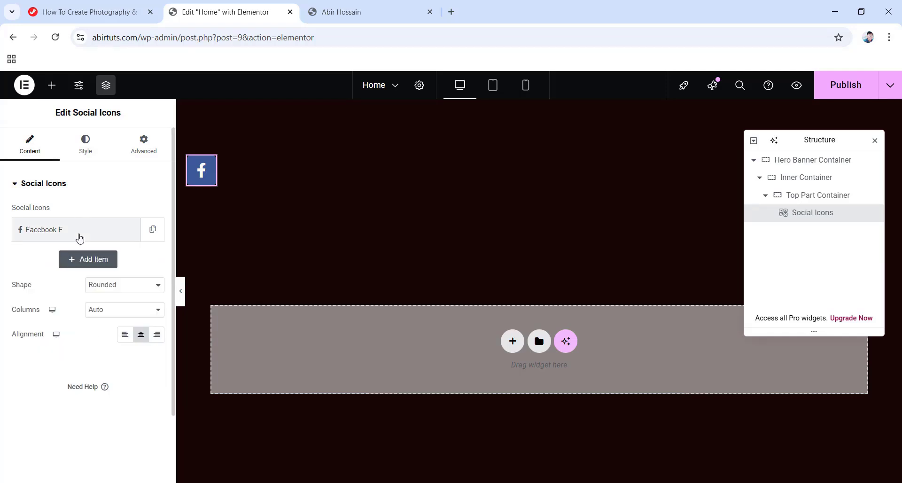
click(151, 233)
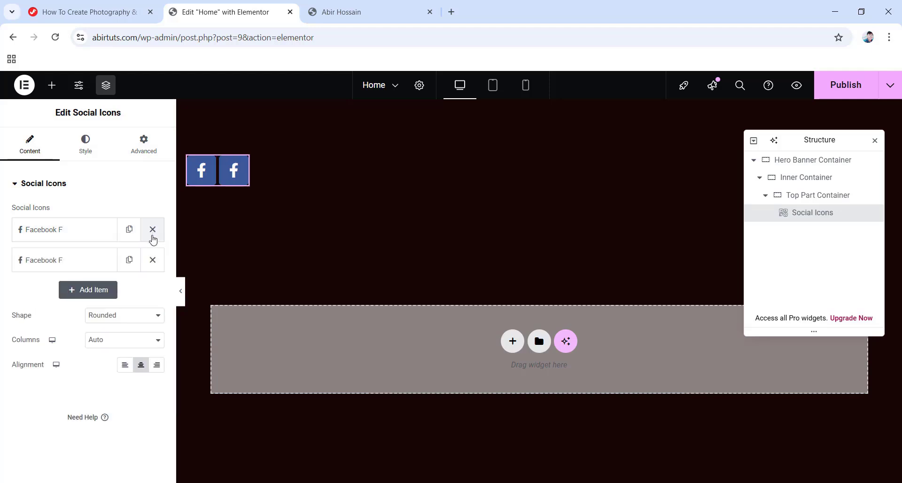
click(129, 260)
click(129, 290)
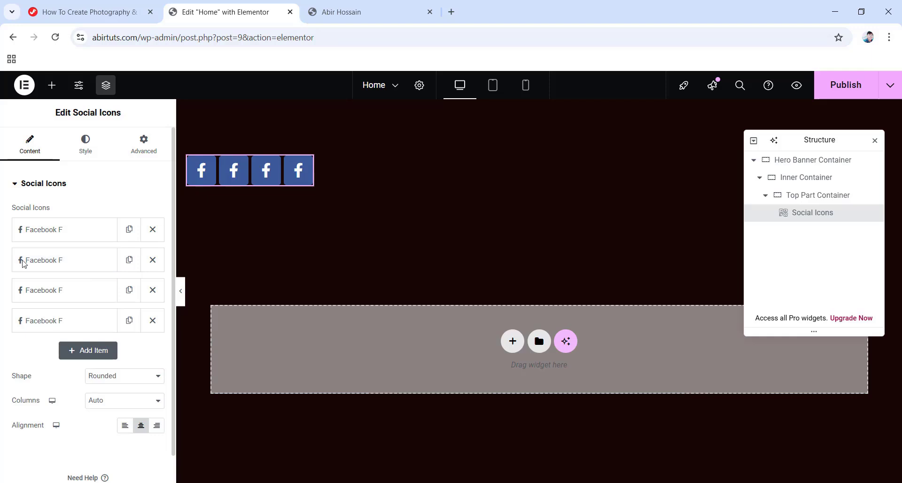
Change the copies to Twitter, Instagram and LinkedIn icons and left-align the row.
click(81, 259)
mouse_move(90, 329)
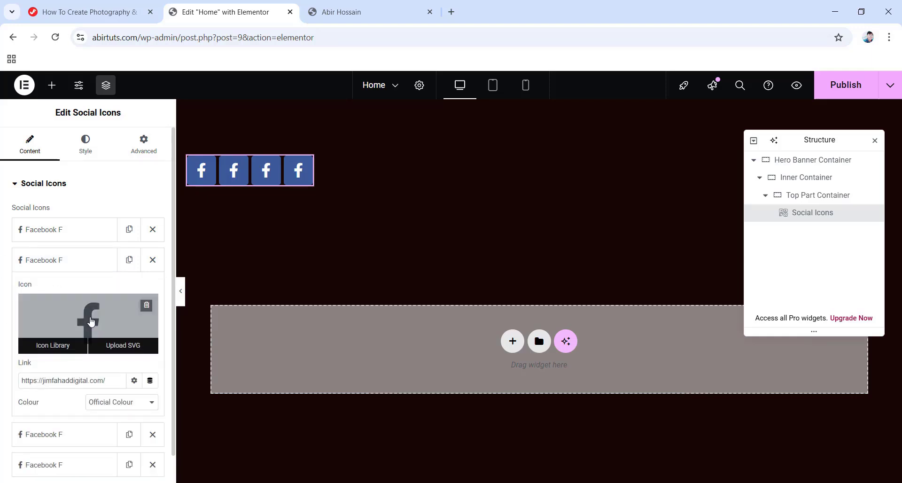
scroll(90, 291, down, 1)
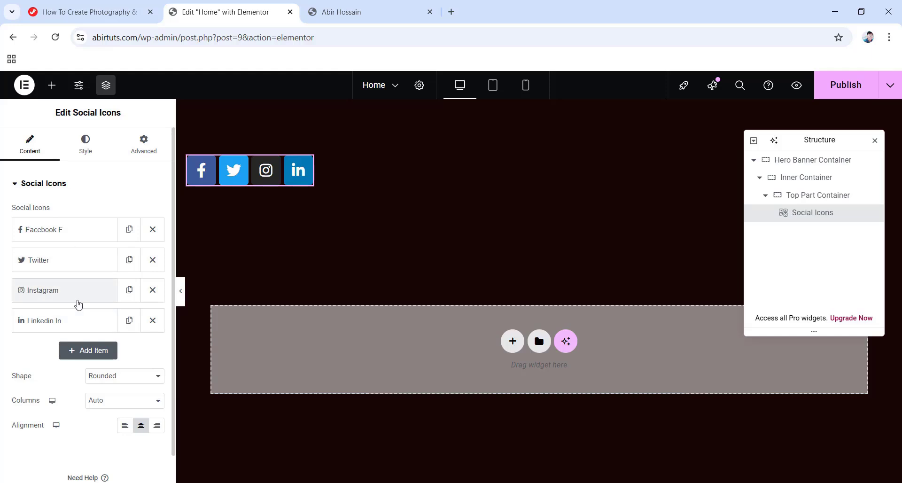
click(57, 260)
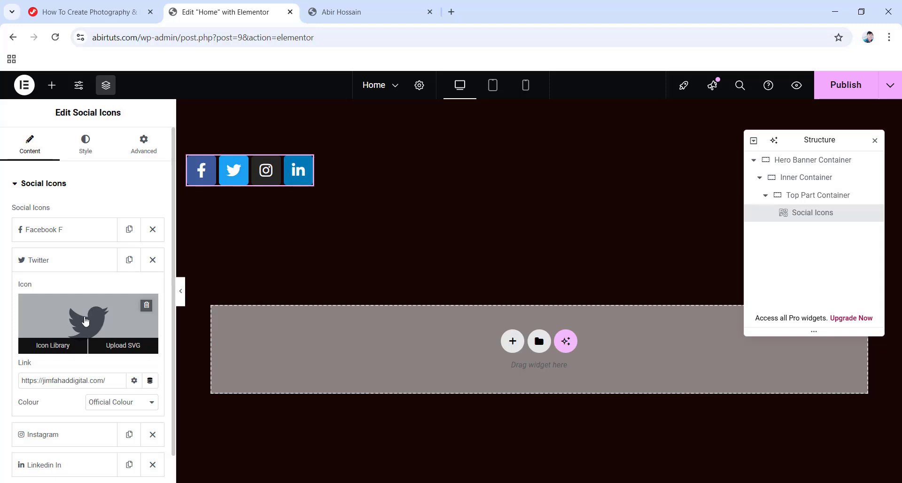
click(56, 261)
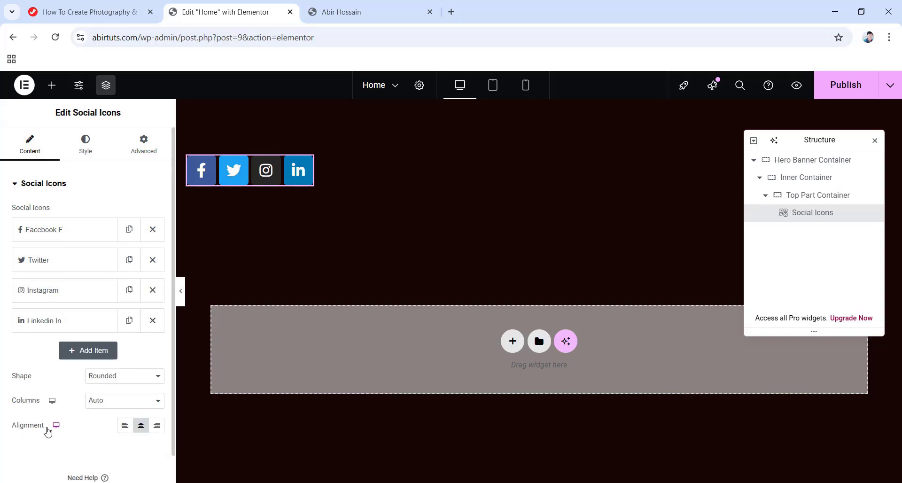
click(124, 428)
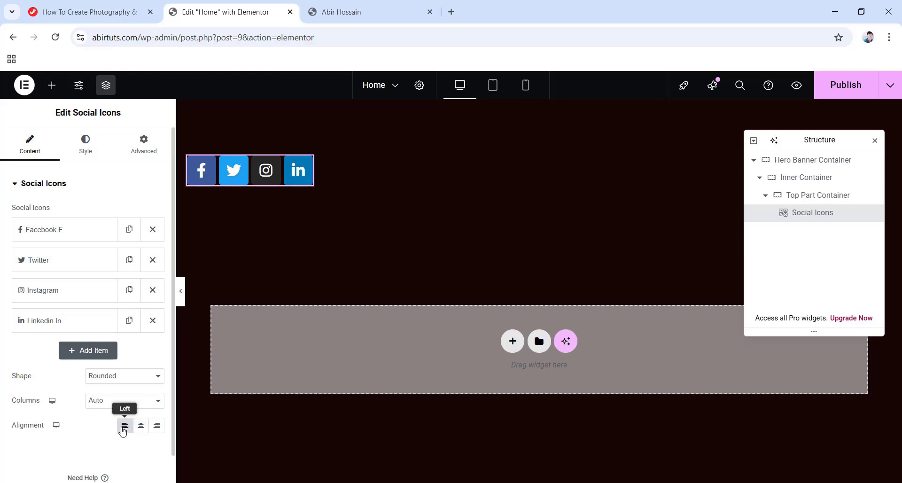
click(81, 152)
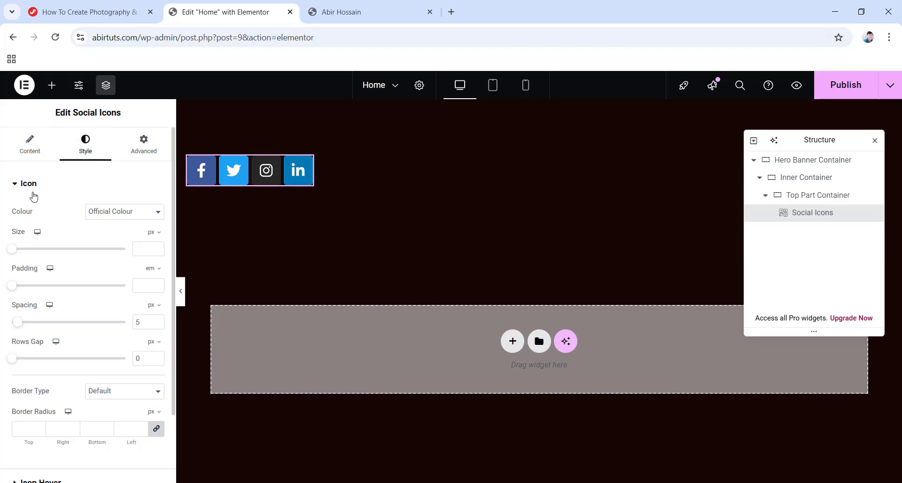
Set the icon colour to Custom with a nearly transparent primary background colour.
click(128, 215)
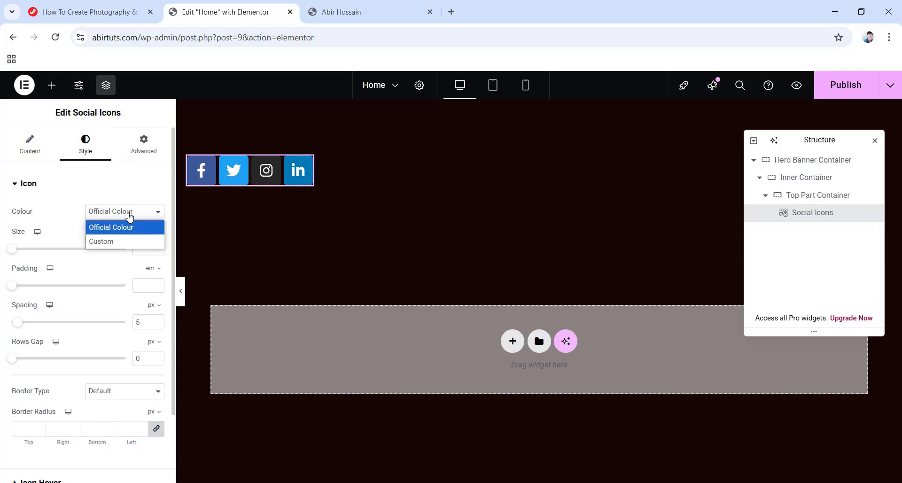
click(116, 242)
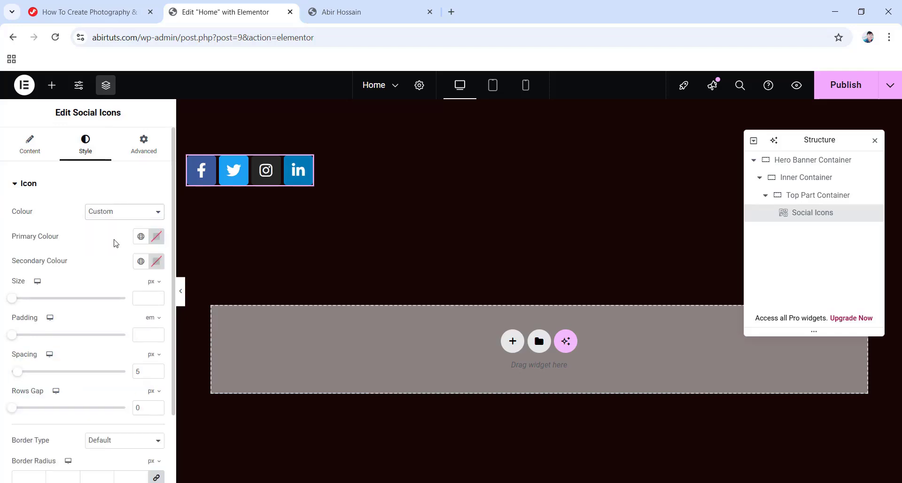
click(158, 239)
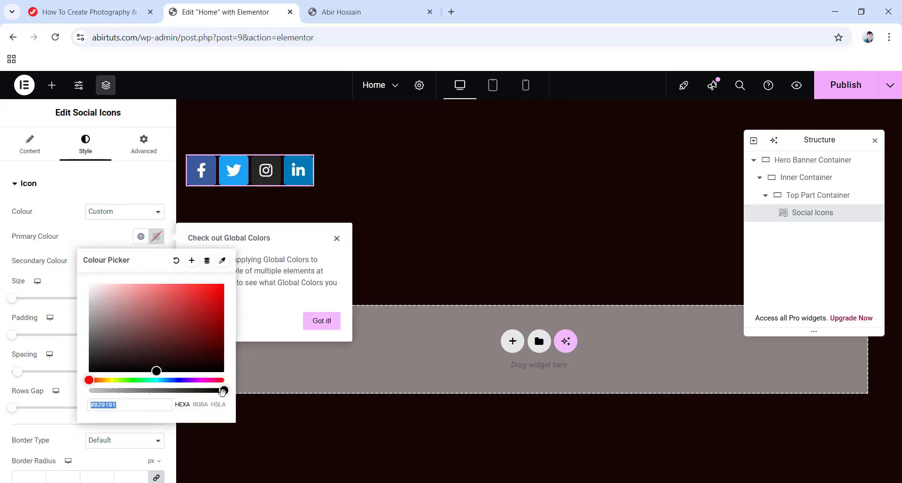
drag(222, 390, 85, 395)
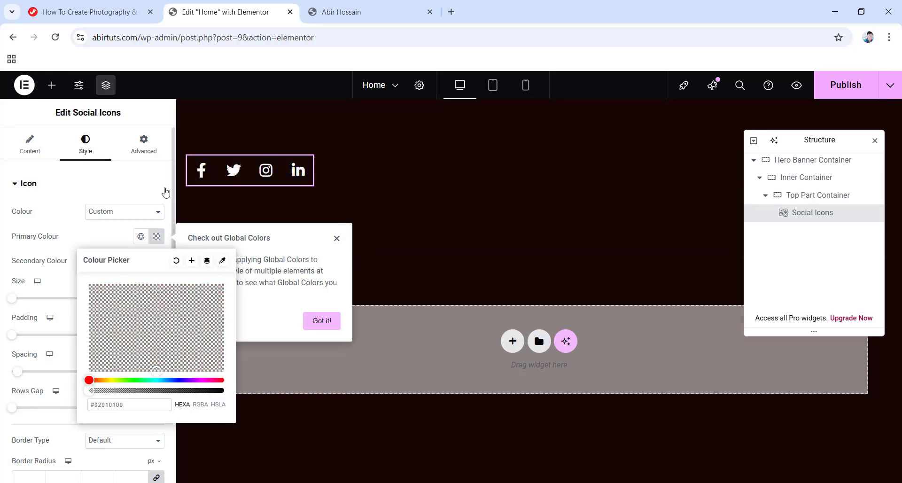
click(60, 213)
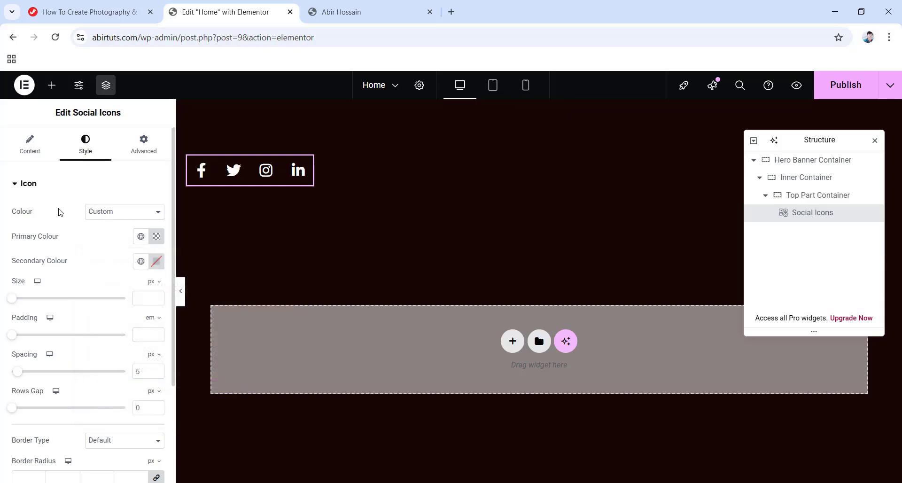
Set the icon size to 20 and the spacing to 20.
click(137, 298)
text(20)
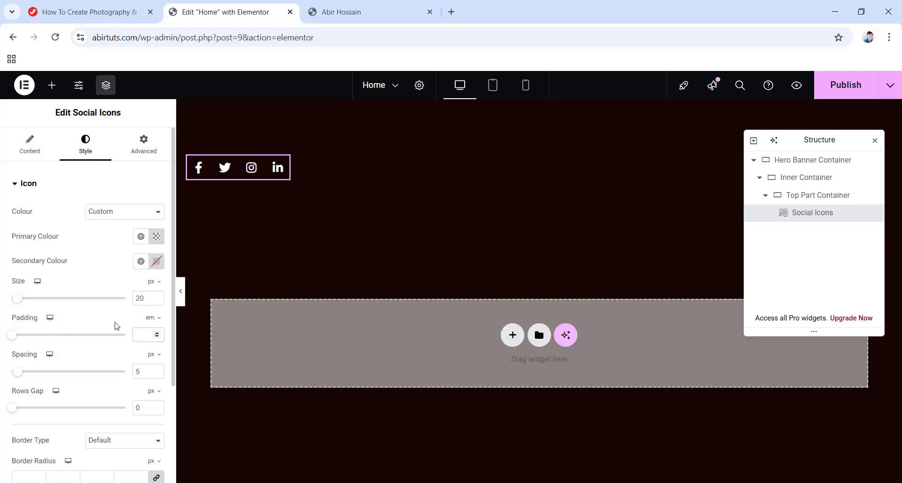
text(0)
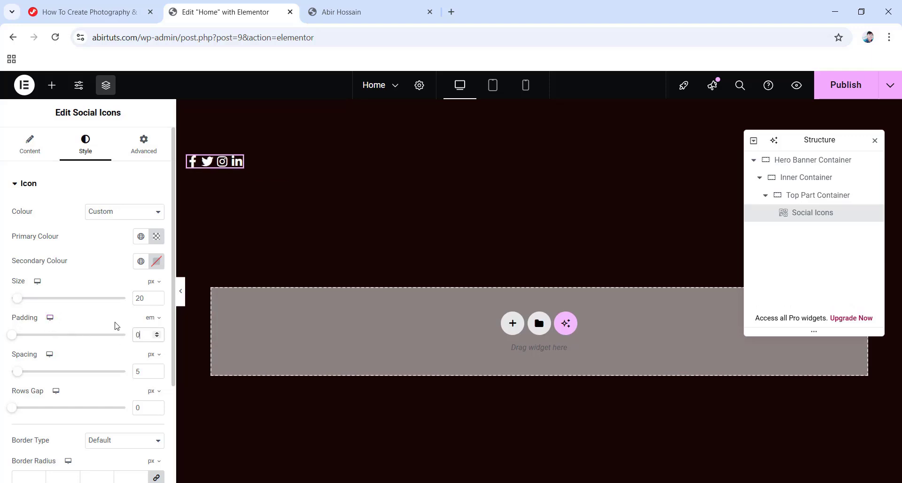
double_click(136, 372)
text(20)
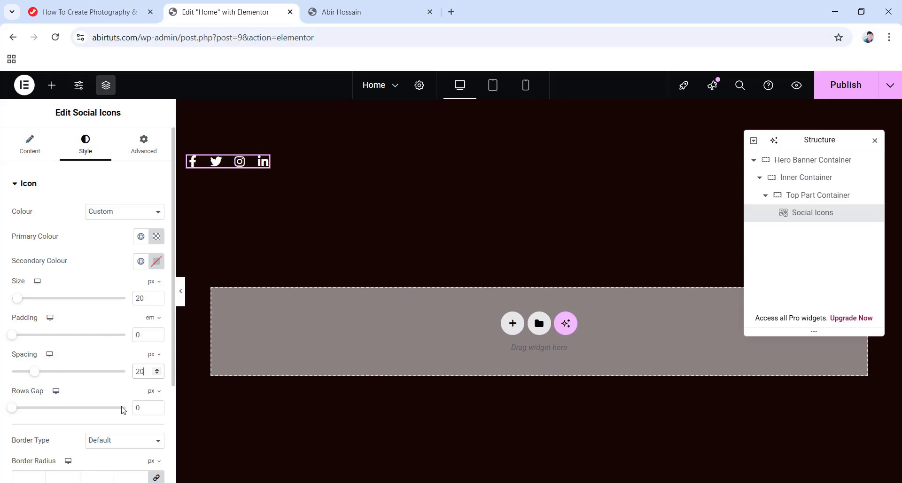
Give the social icons a Pulse hover animation.
scroll(83, 354, down, 3)
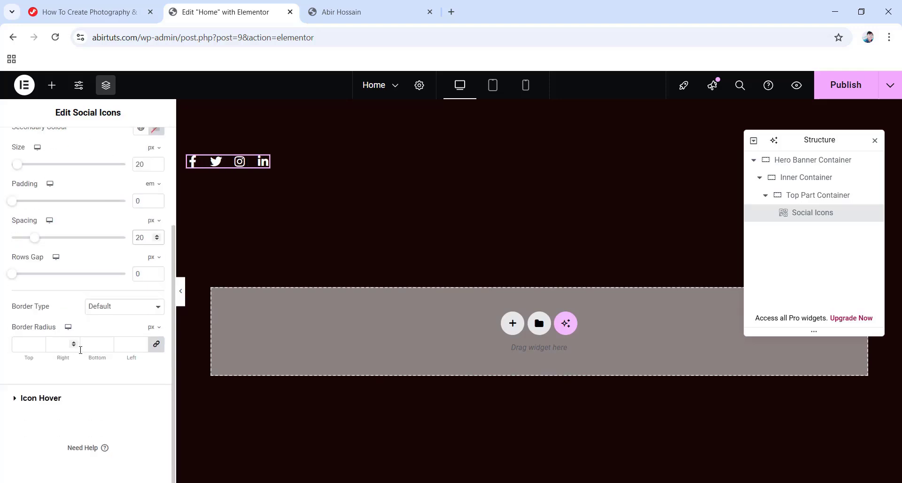
click(50, 400)
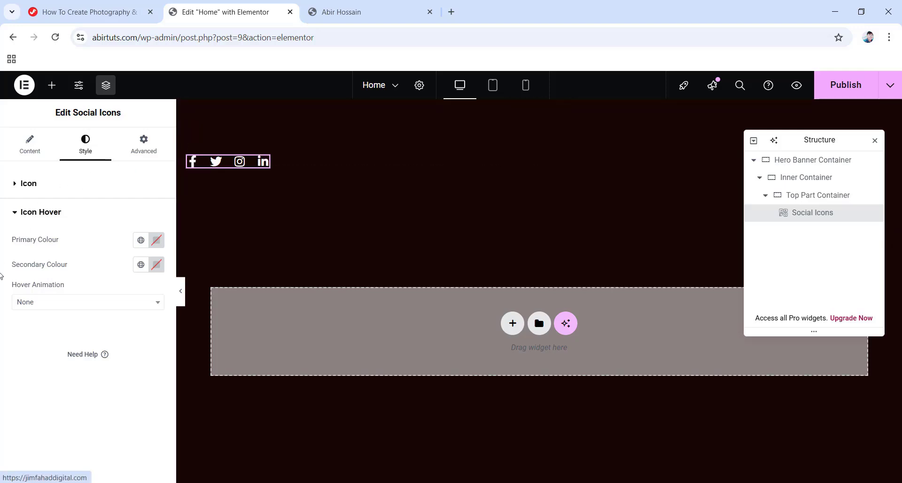
click(62, 308)
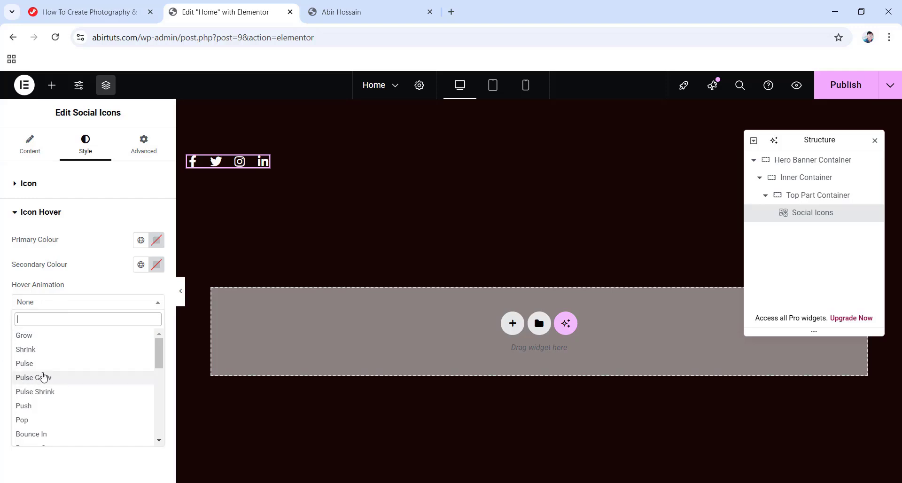
click(24, 363)
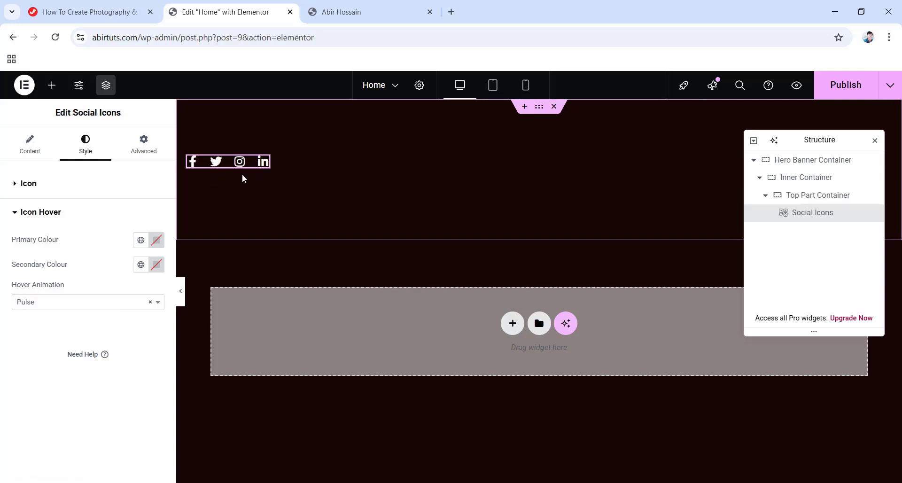
click(140, 145)
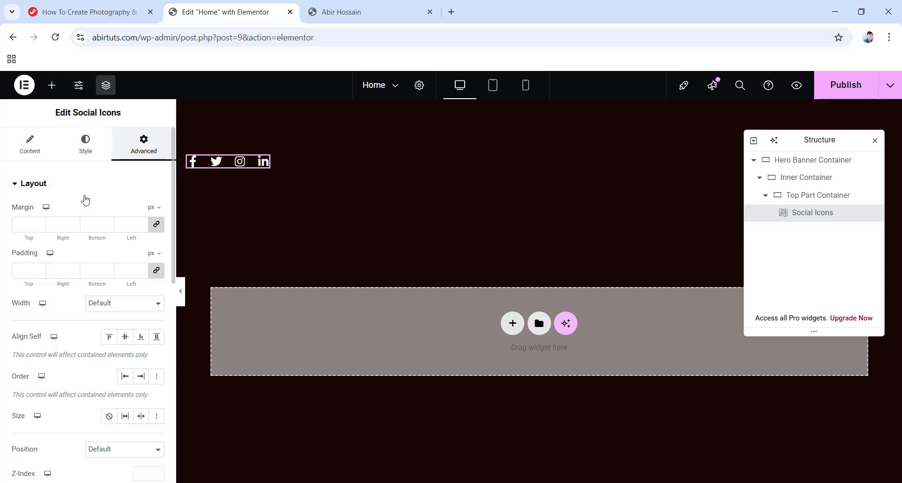
Set the social icons' margin to 7 and give them a custom width of 140 px.
click(155, 225)
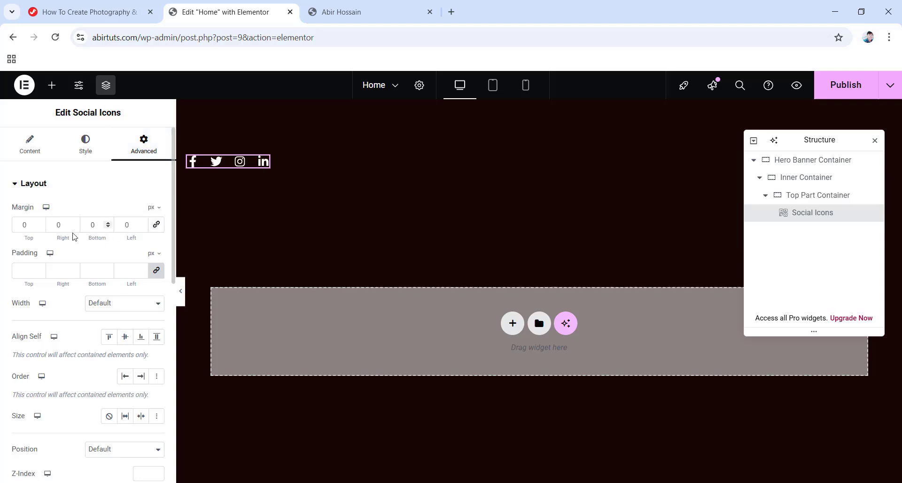
text(7)
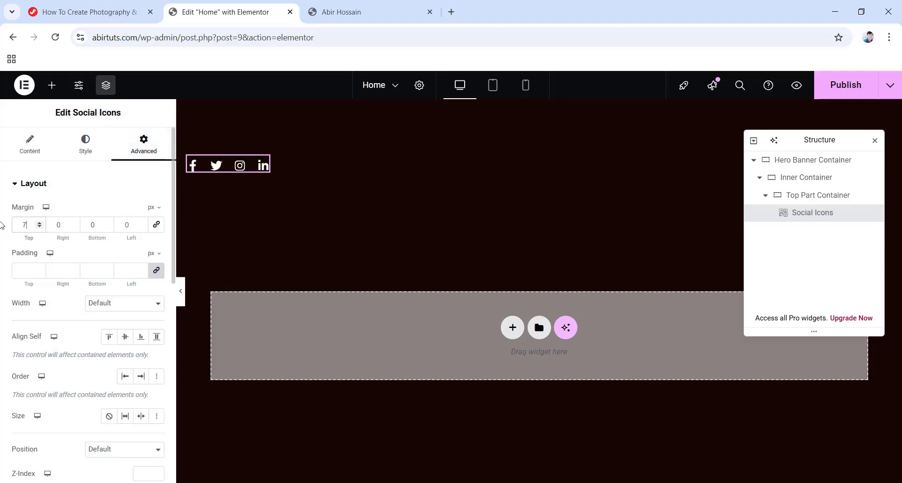
click(96, 308)
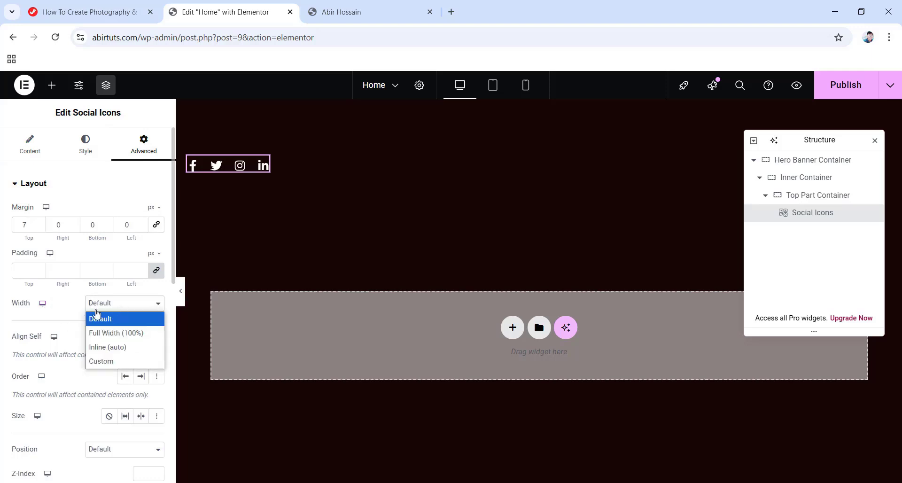
click(112, 361)
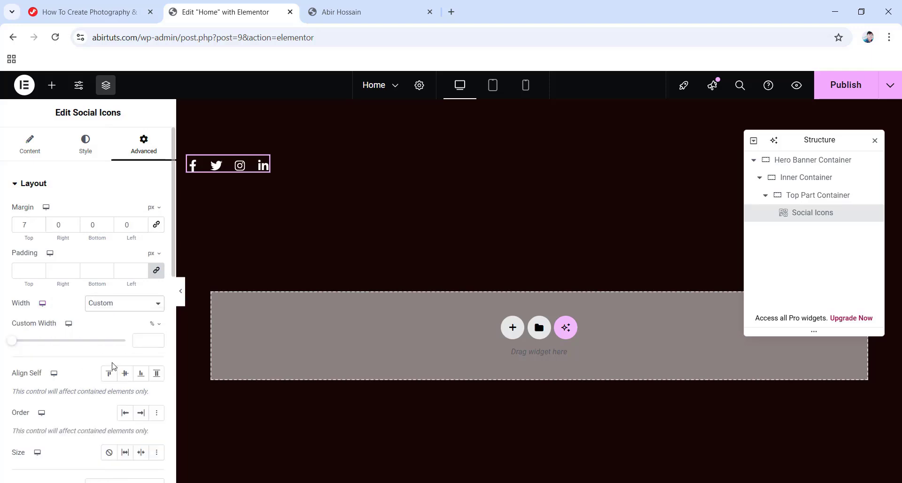
click(157, 327)
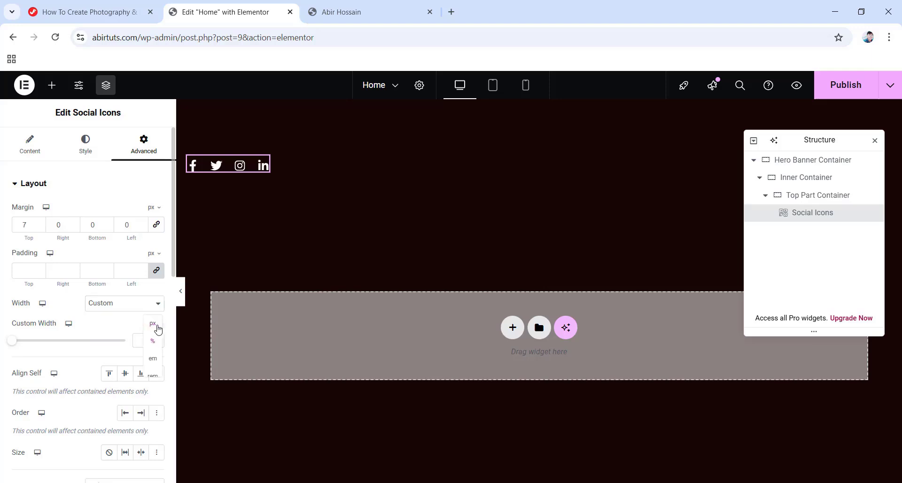
click(152, 326)
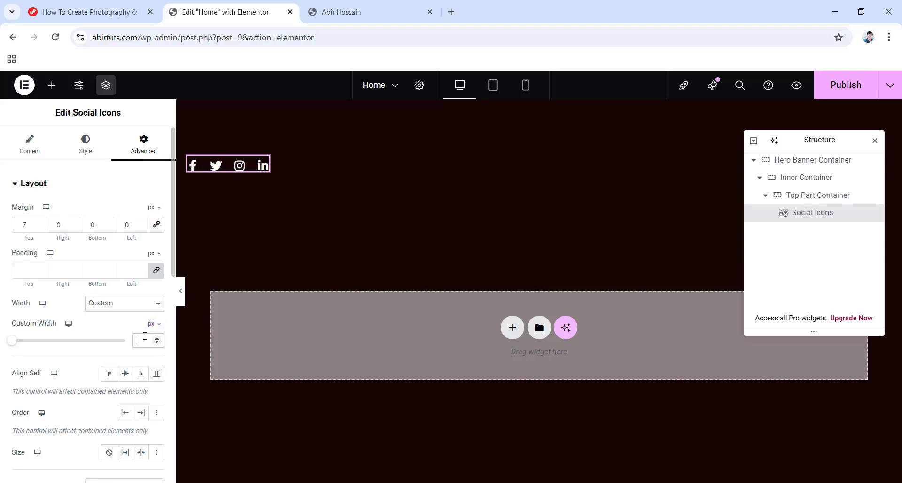
text(140)
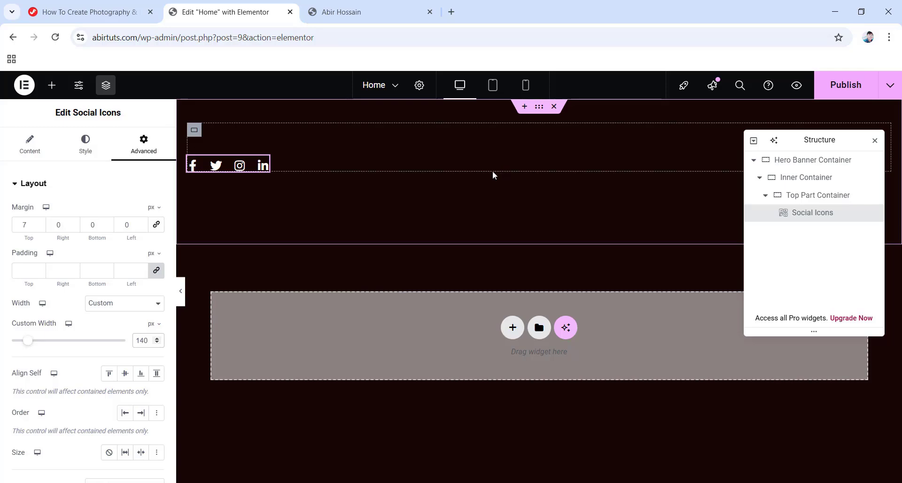
click(52, 84)
Add a Heading after the social icons and paste in the memories tagline.
drag(48, 370, 467, 169)
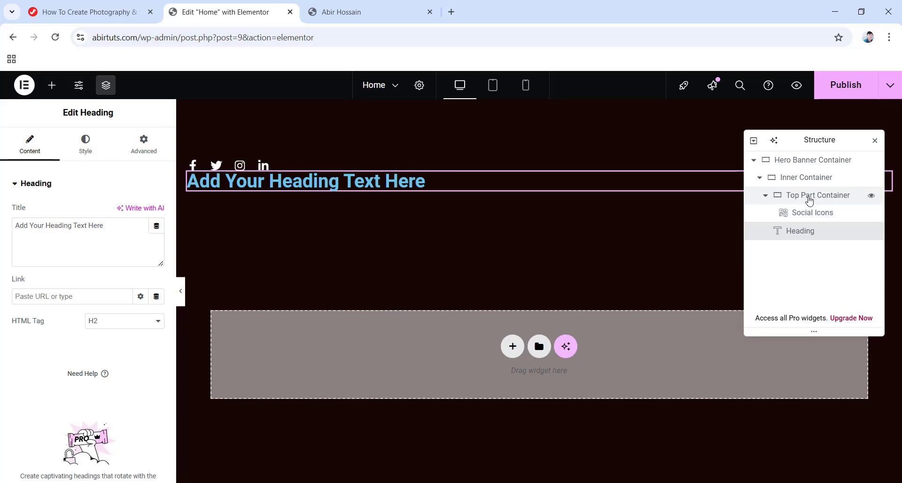
drag(794, 235, 808, 226)
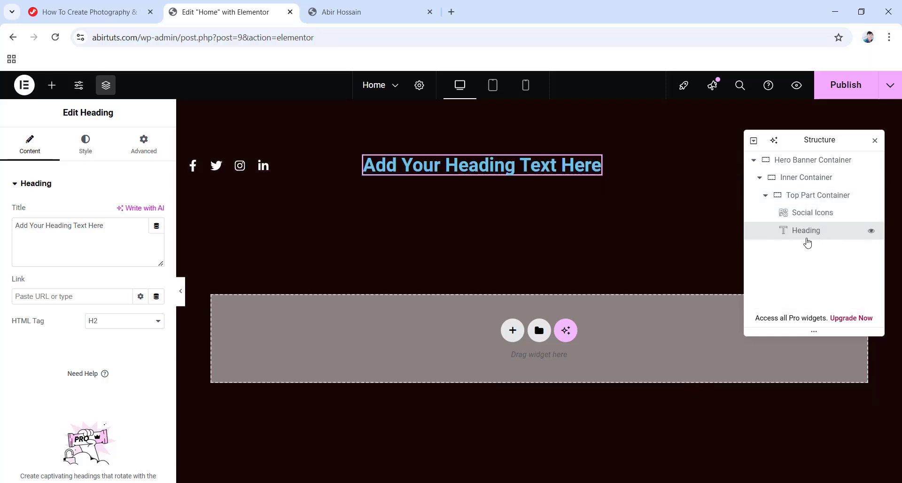
drag(104, 224, 2, 225)
text(Preserving cherished memories through the lens, turning fleeting moments into timeless images that capture the beauty and essence of life.)
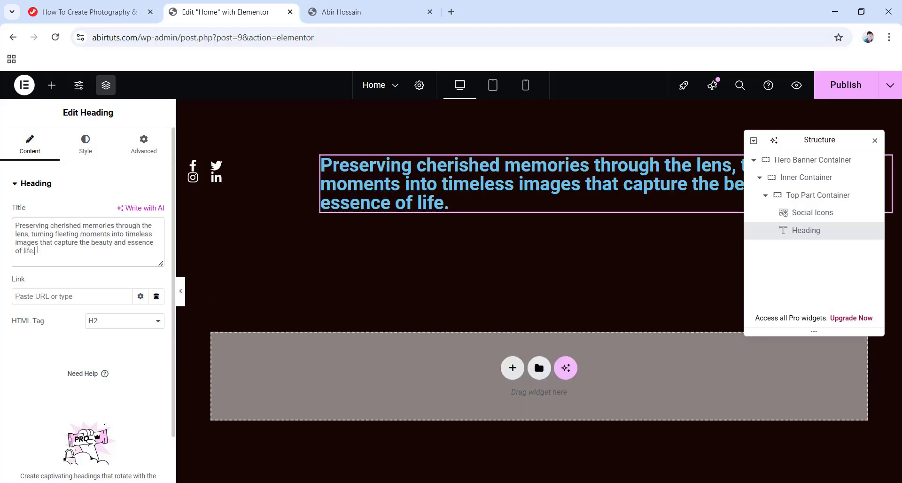
Make the tagline's text colour white (#FFFFFF).
click(87, 146)
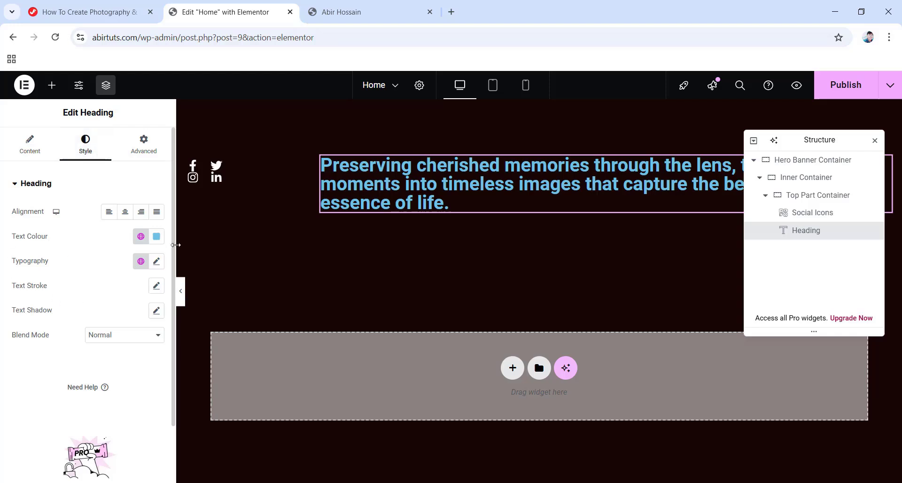
click(156, 237)
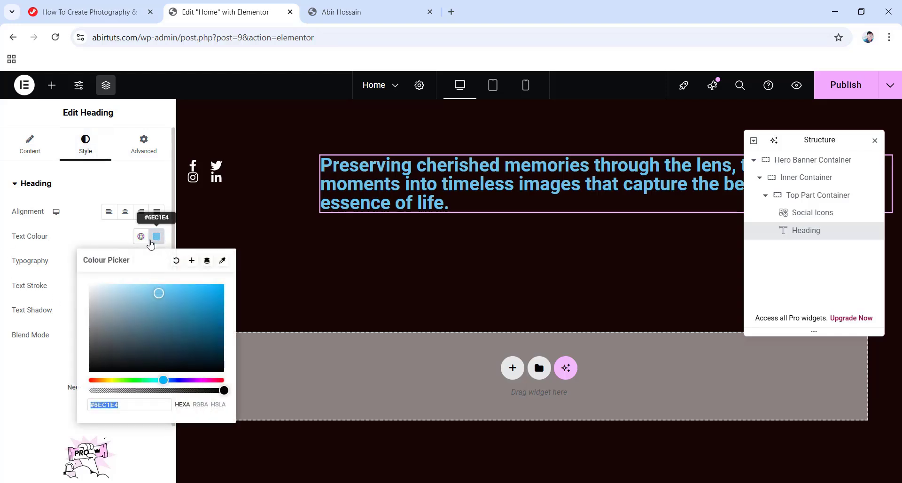
drag(160, 294, 80, 280)
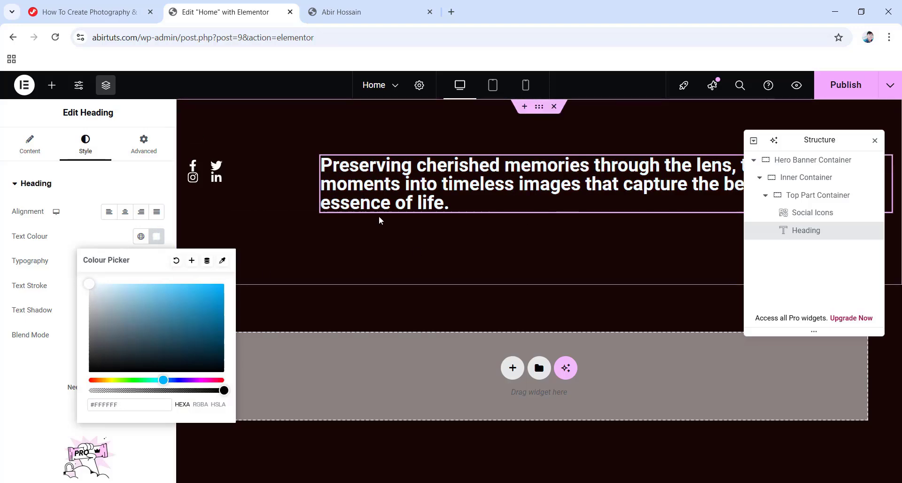
click(68, 235)
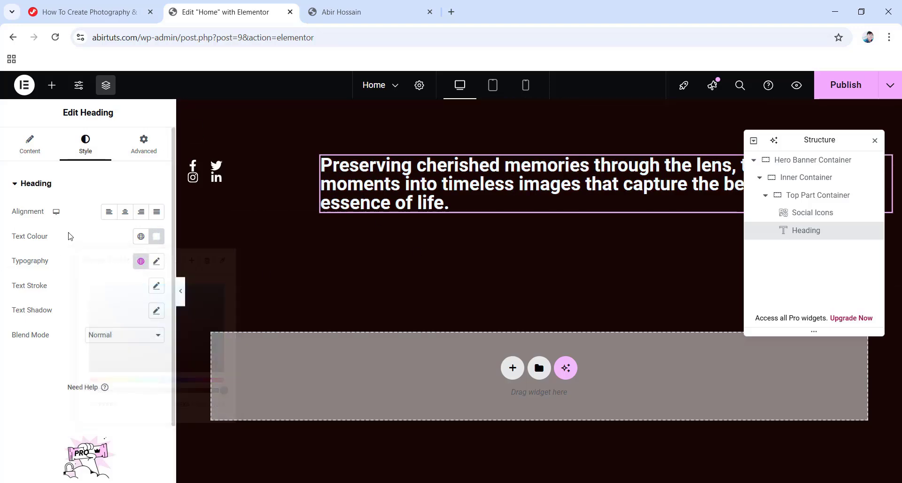
Set the tagline typography to Default font, size 20, weight 400, line height 28.
click(156, 261)
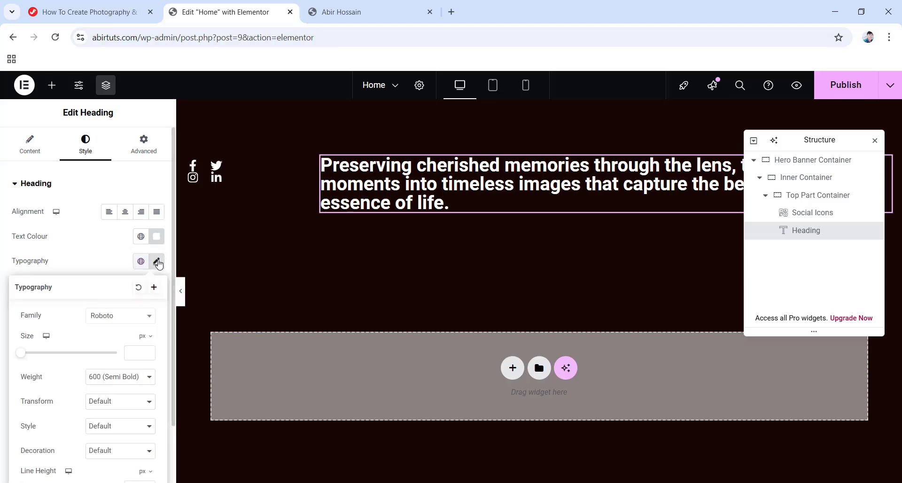
click(121, 323)
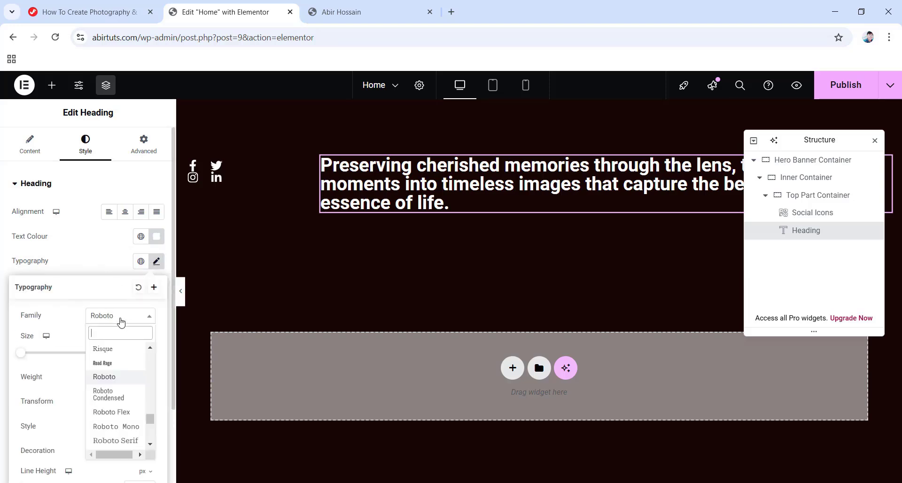
drag(150, 419, 151, 350)
click(104, 352)
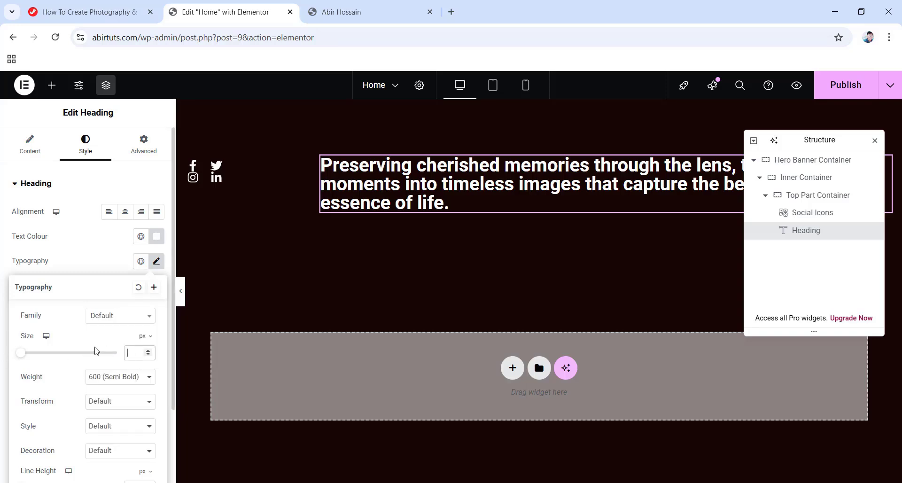
text(20)
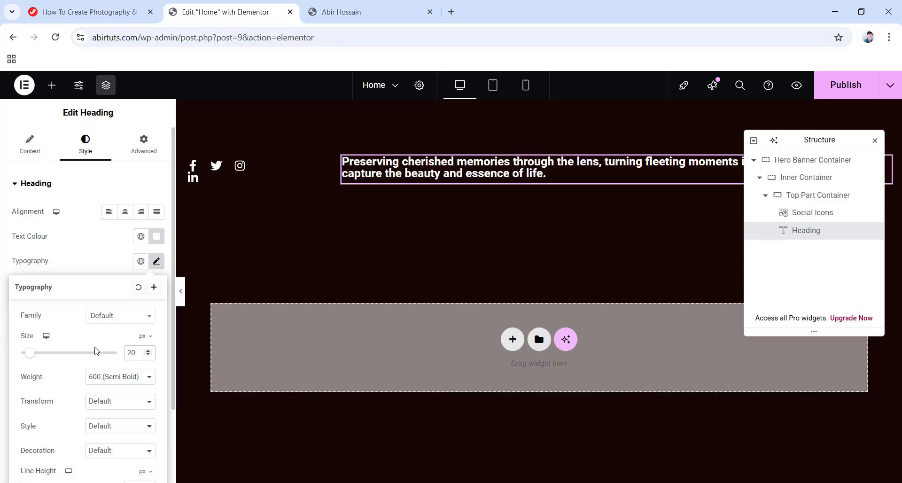
click(130, 385)
key(Escape)
click(108, 252)
scroll(104, 368, down, 2)
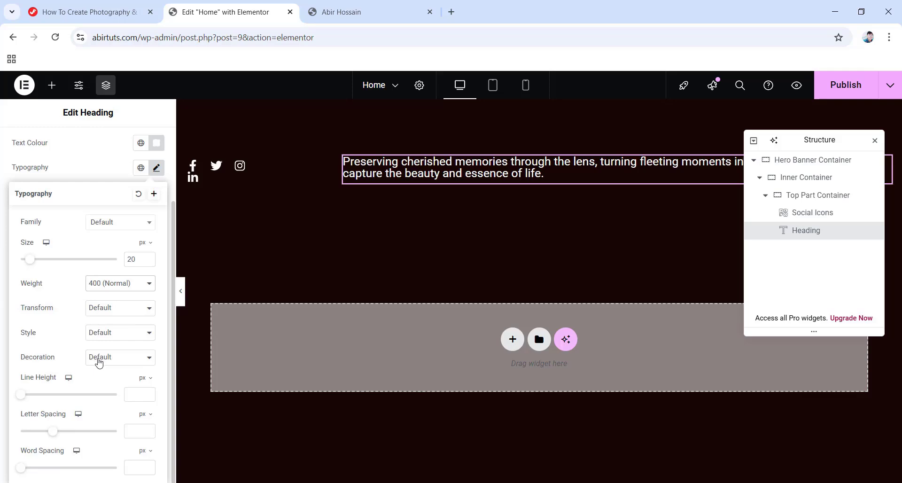
text(28)
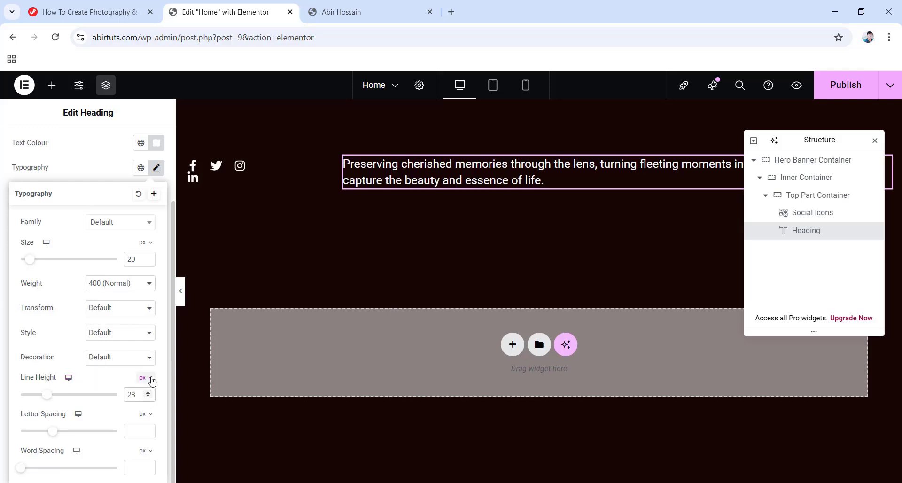
scroll(109, 329, up, 3)
click(146, 145)
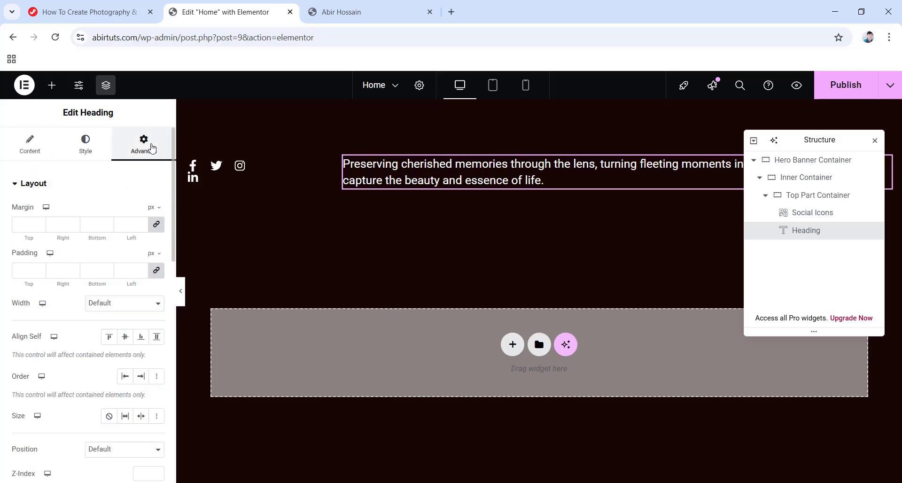
Zero the tagline's margins and give it a custom width of 400 px.
click(157, 224)
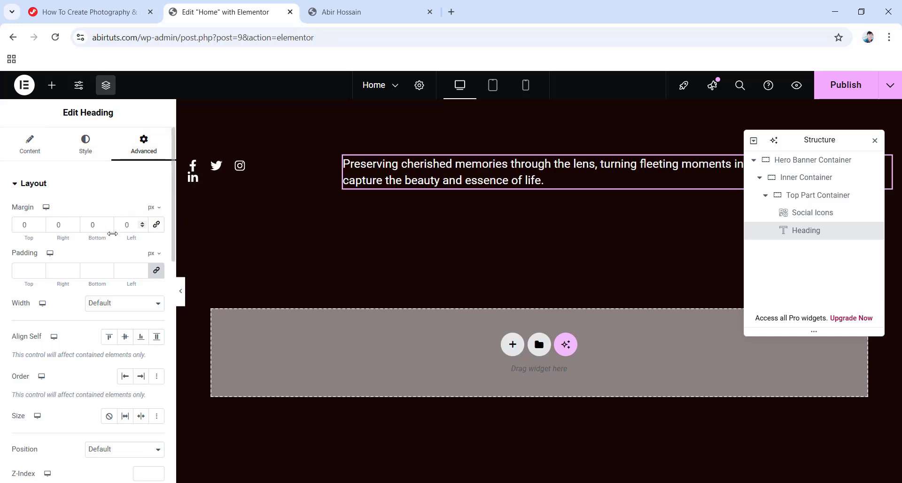
click(121, 305)
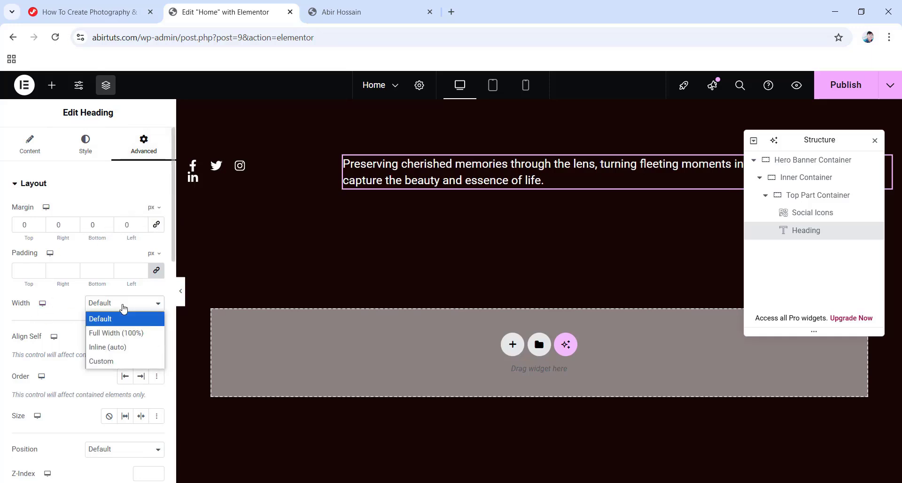
click(107, 362)
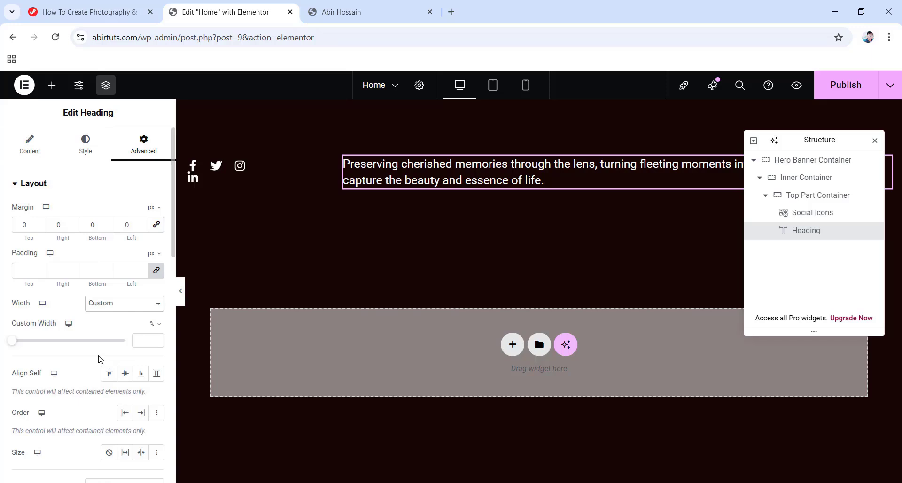
click(155, 324)
click(153, 324)
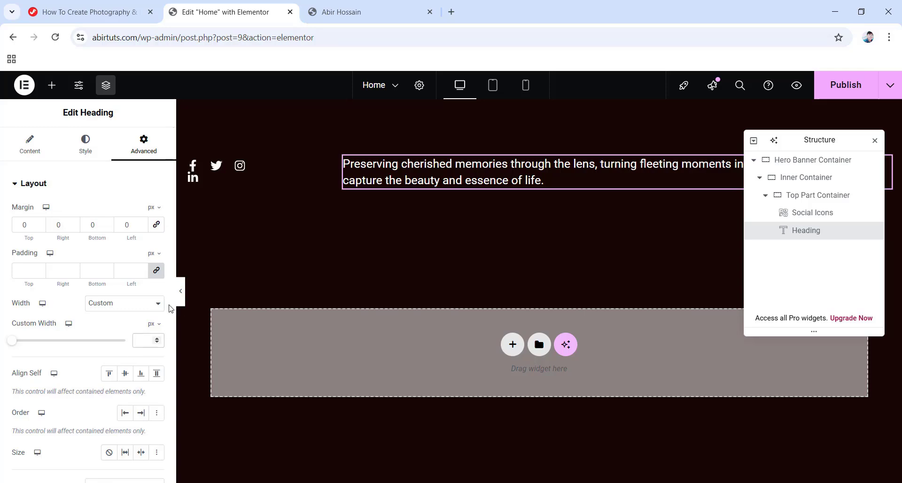
text(400)
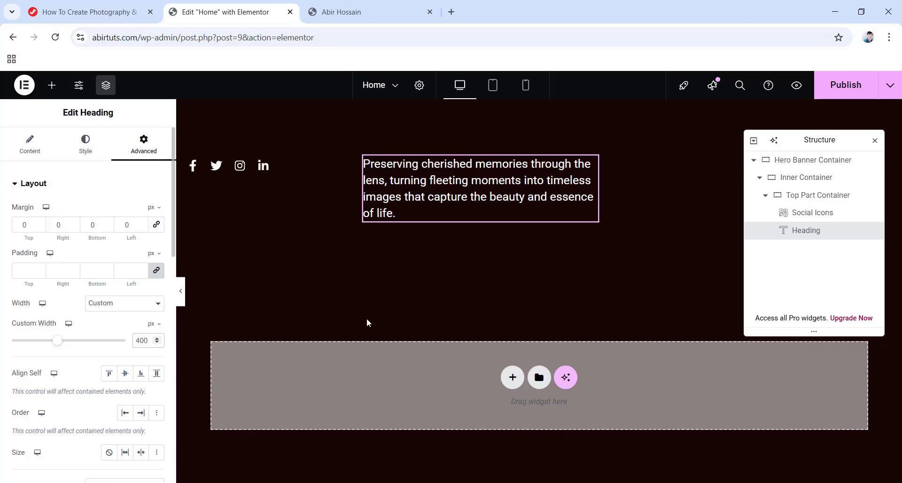
click(765, 196)
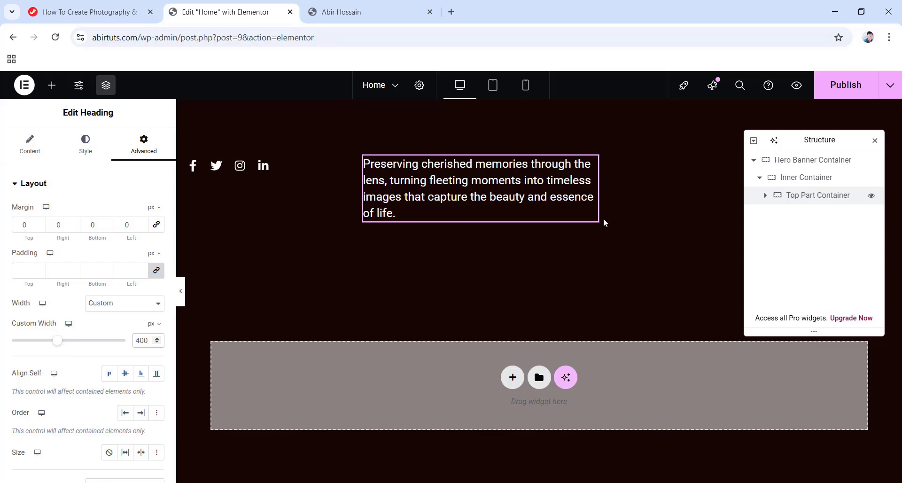
Add a container below the Top Part Container with padding 112/0/0/0.
right_click(798, 201)
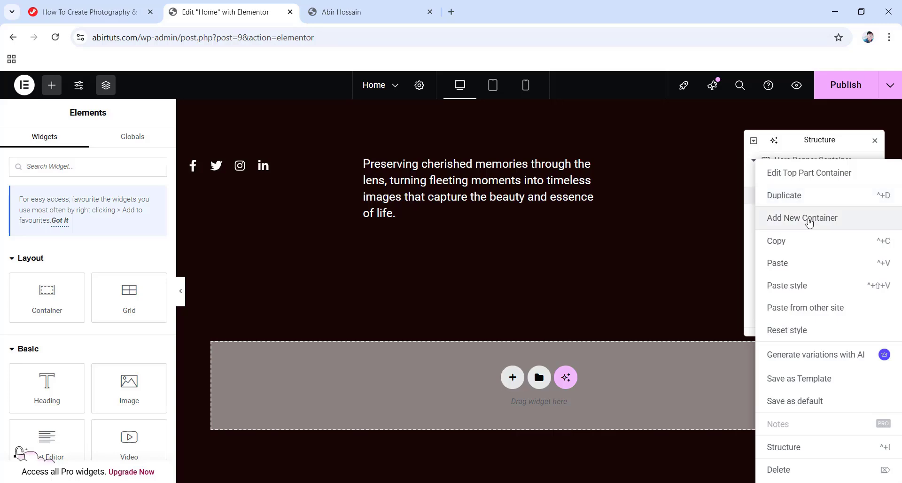
click(809, 218)
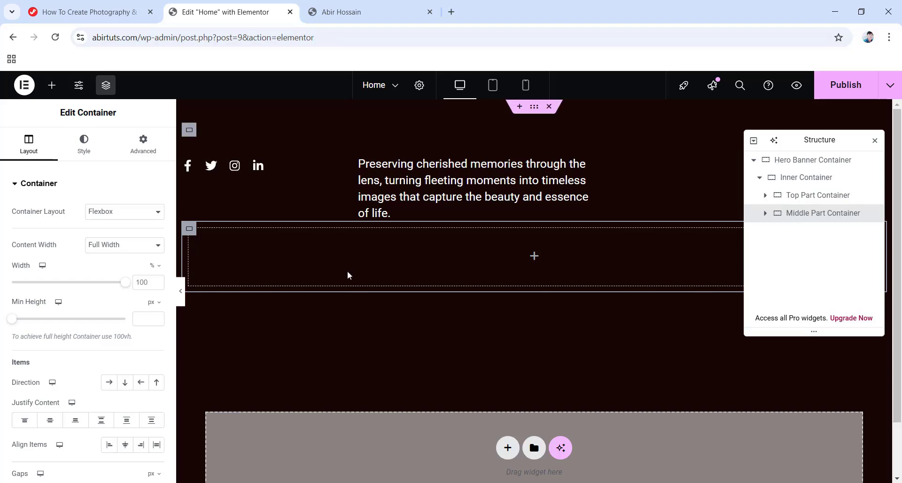
click(31, 150)
scroll(47, 282, down, 4)
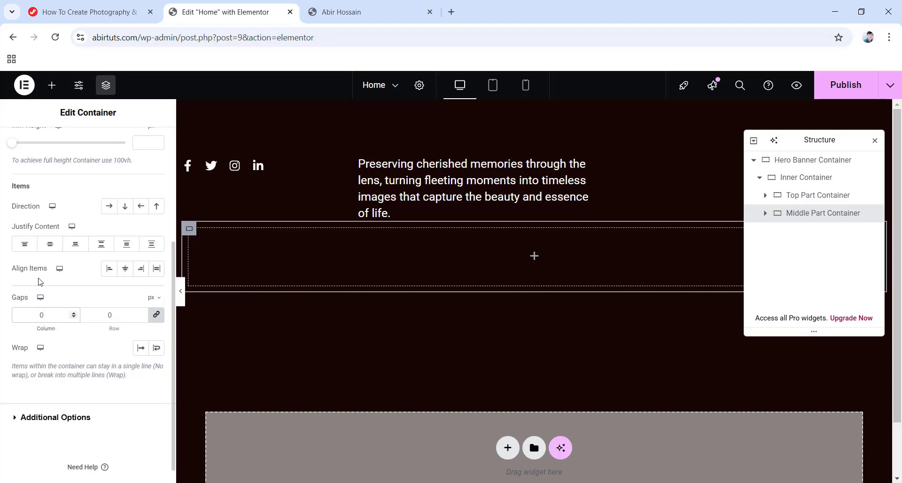
scroll(39, 281, up, 4)
click(154, 153)
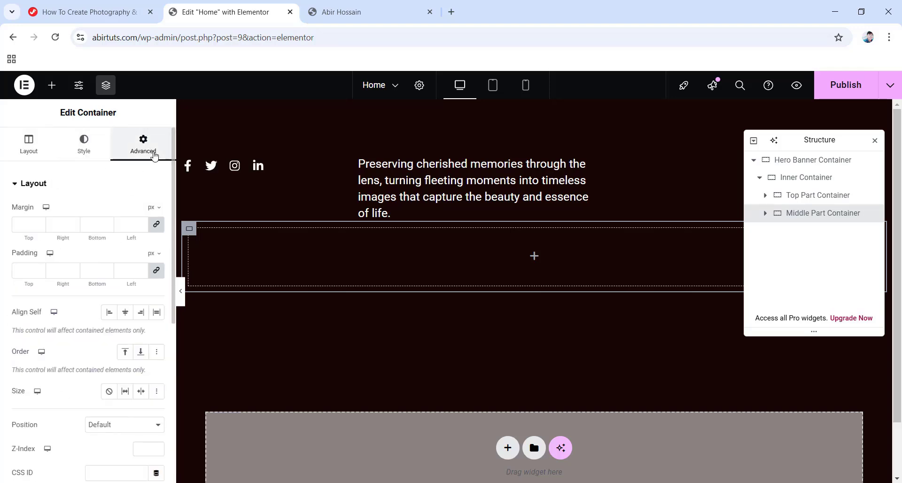
click(157, 271)
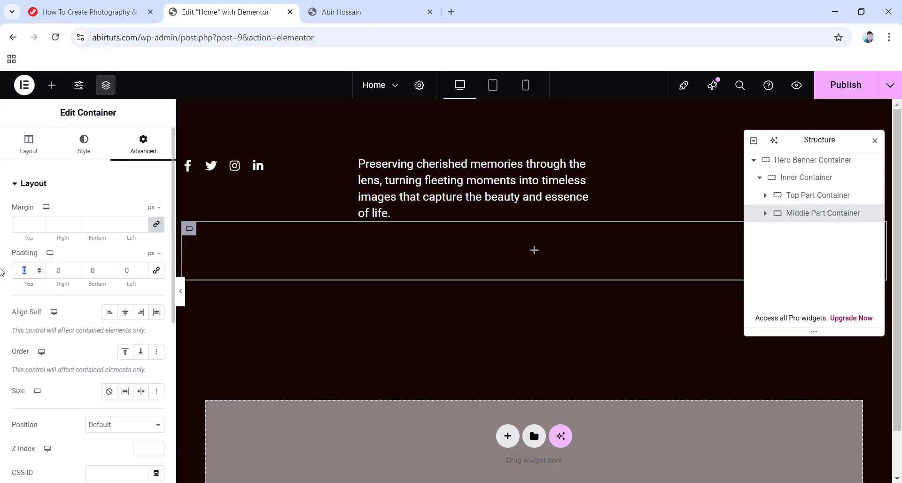
text(112)
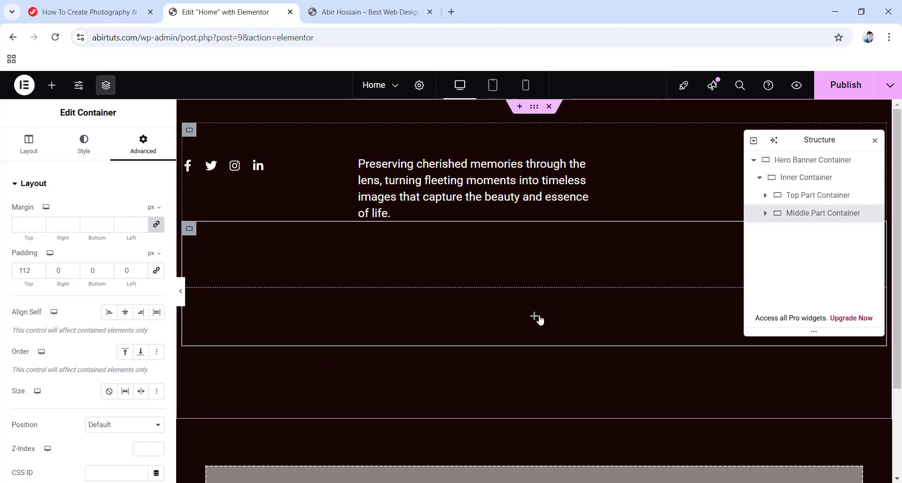
Add a Heading in the Middle Part Container reading 'Capturing Life's Best Moments'.
click(52, 84)
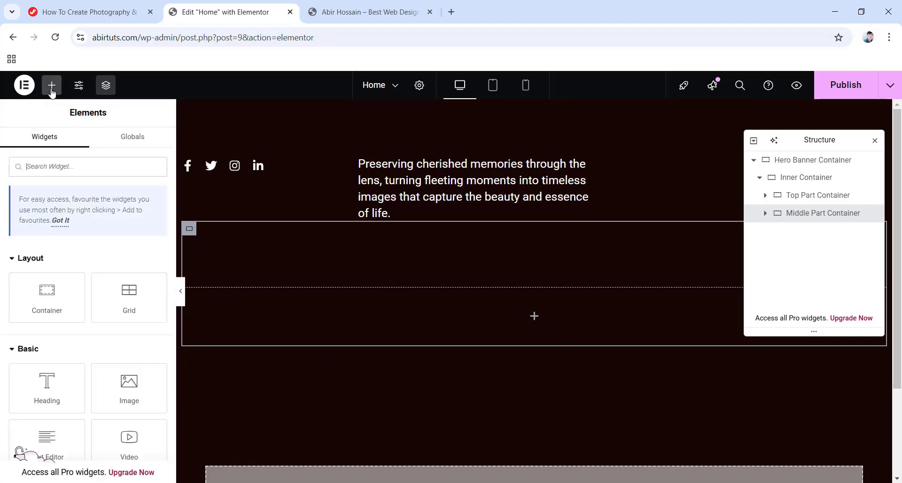
drag(80, 405, 519, 320)
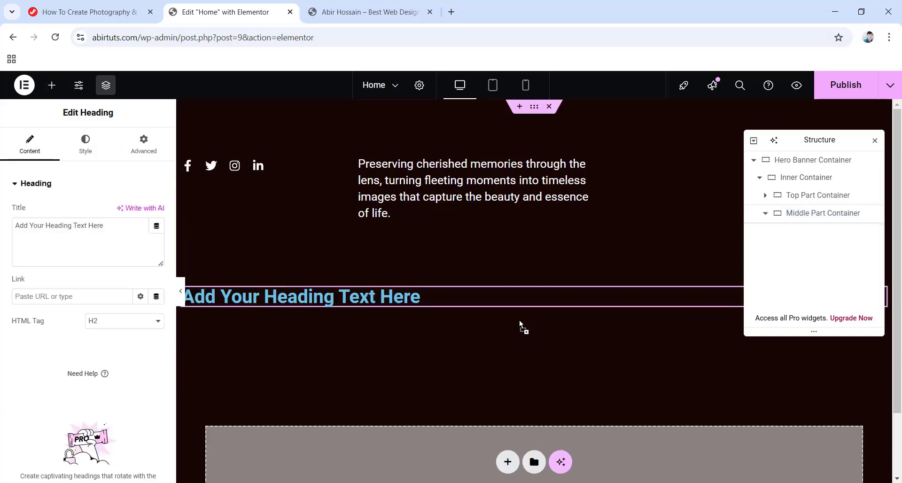
drag(141, 226, 6, 227)
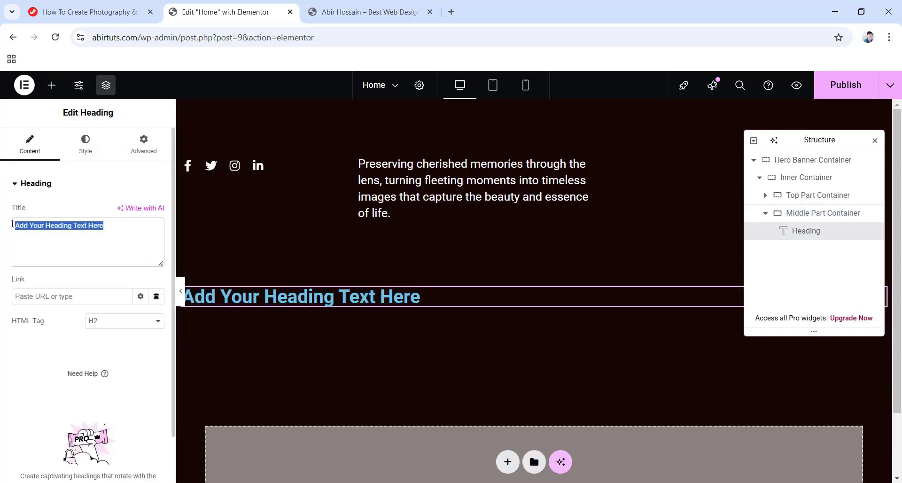
text(Capturing<br> Life's Best  <b><em>Moments</em></b>)
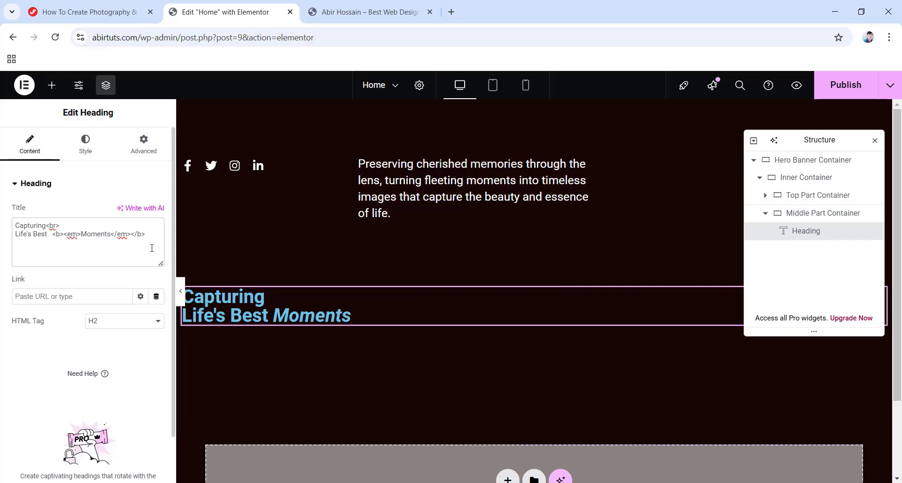
Make the heading text colour white (#FFFFFF).
click(85, 142)
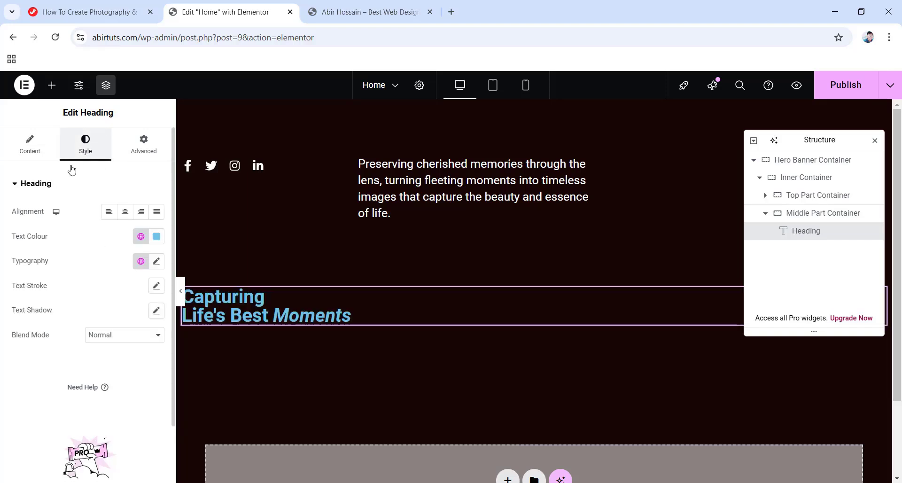
click(156, 236)
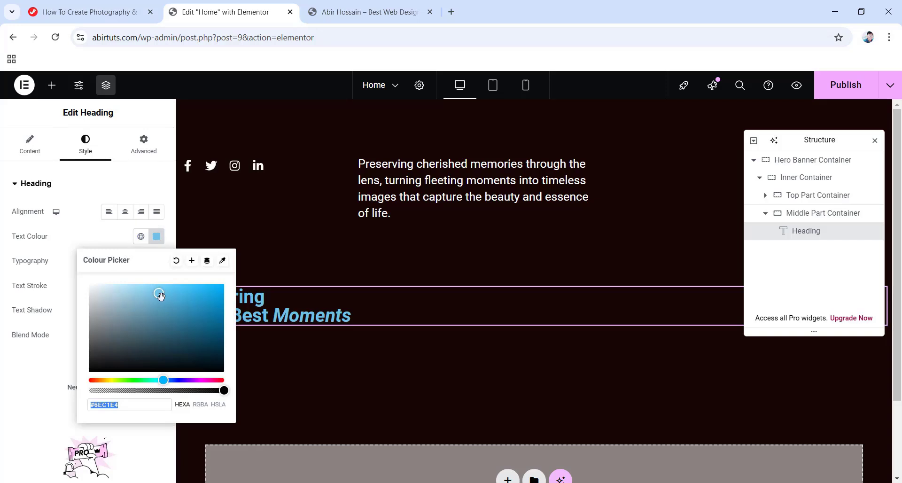
text(#FFFFFF)
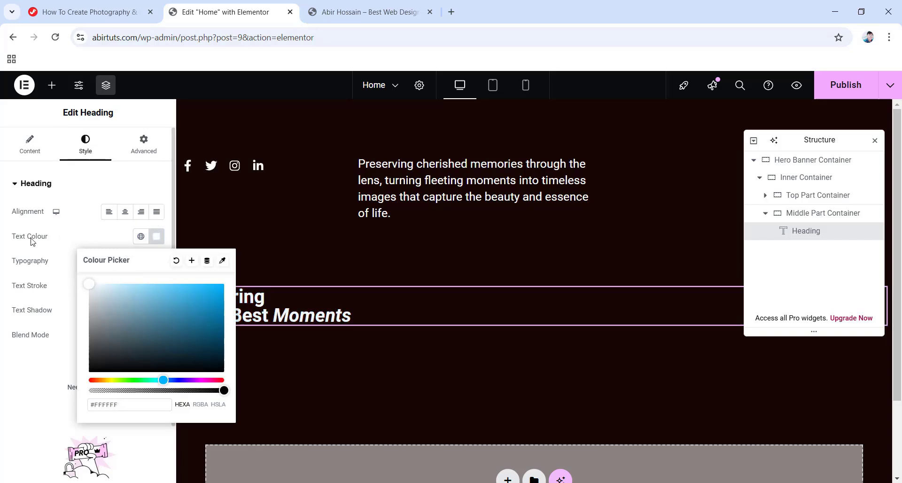
click(69, 239)
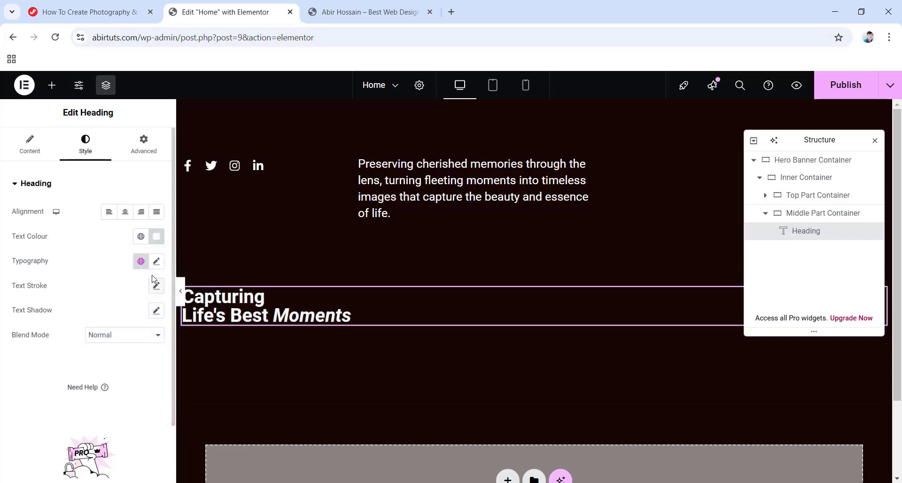
Set the heading to size 120, weight 400, line height 140, letter spacing -0.48.
click(157, 262)
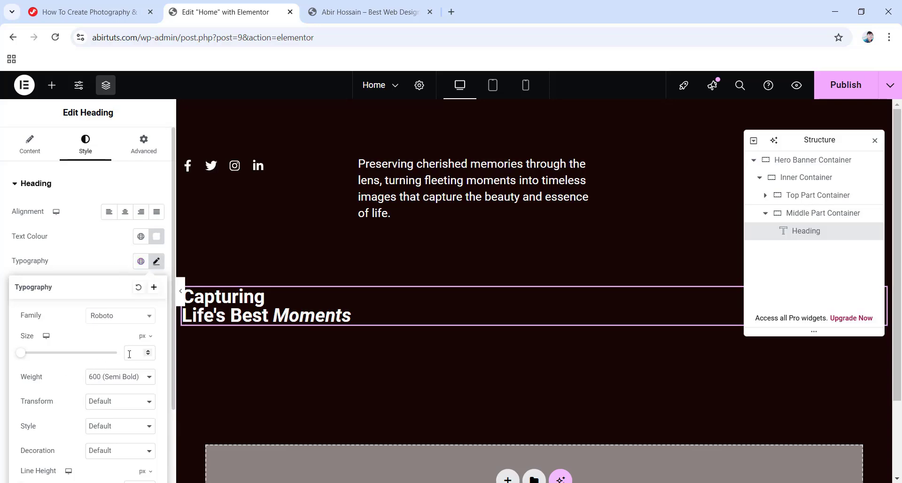
text(120)
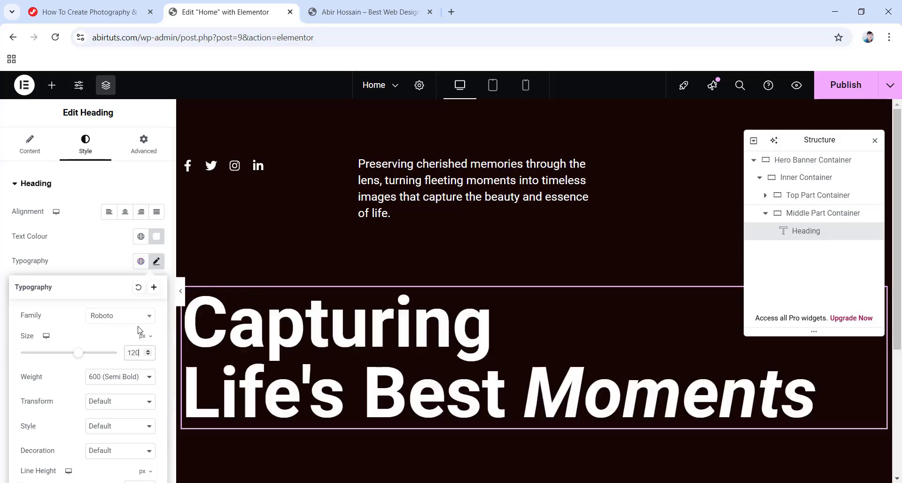
click(132, 377)
click(106, 249)
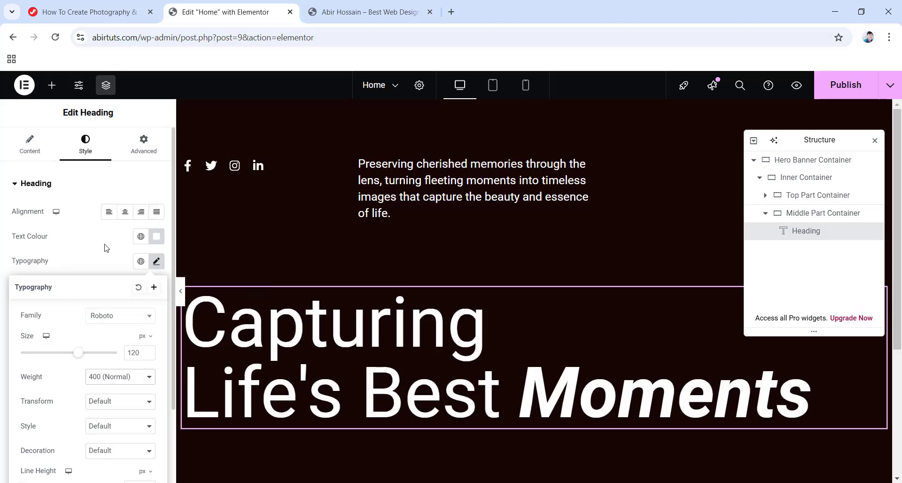
scroll(126, 277, down, 2)
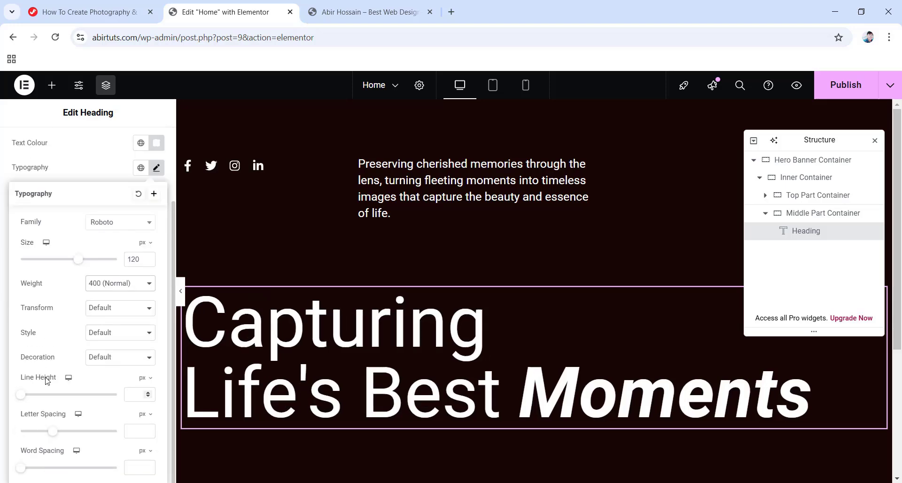
click(132, 394)
text(140)
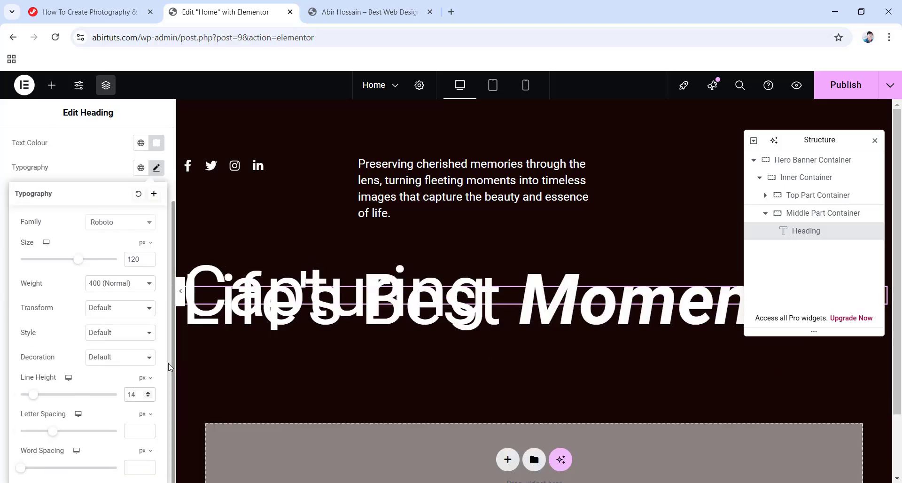
click(139, 431)
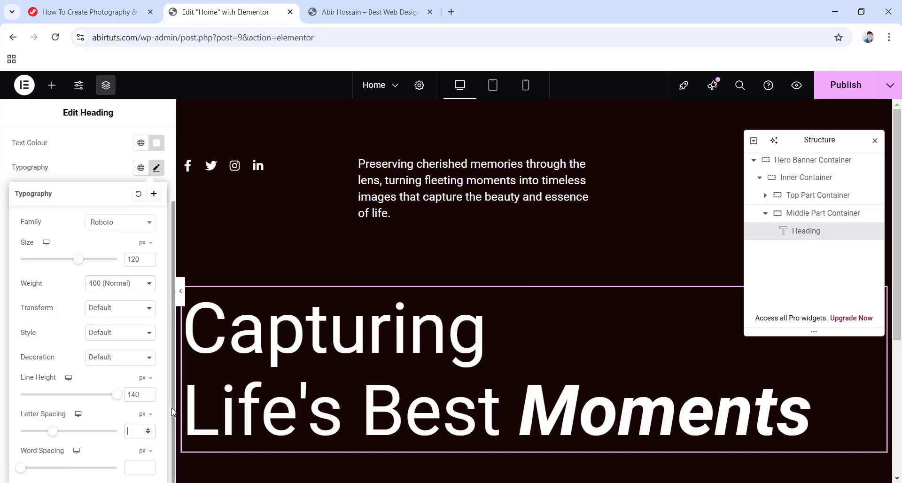
text(-0.48)
scroll(306, 374, down, 3)
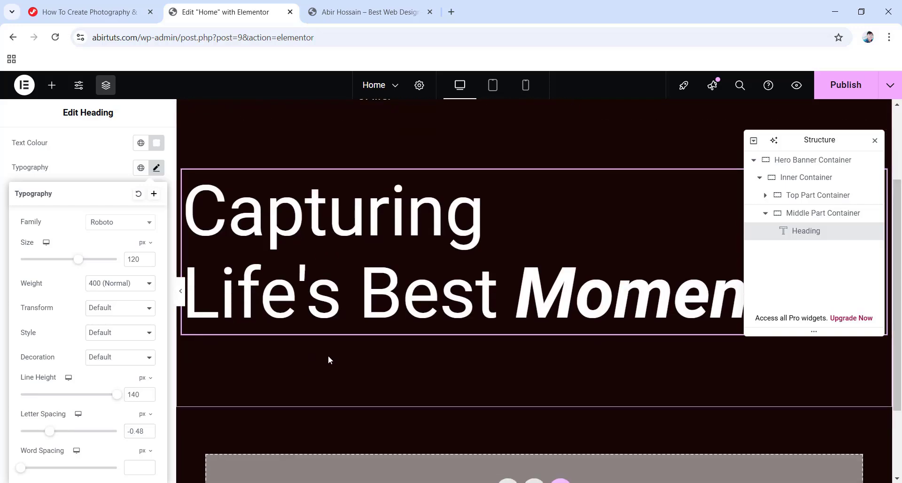
click(51, 84)
scroll(95, 368, down, 1)
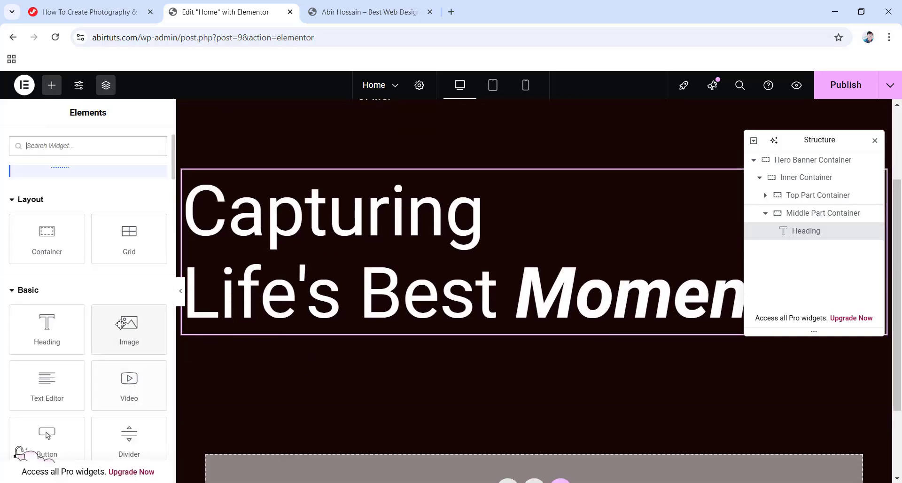
Add an Image widget and move it below the Middle Part Container in the Structure tree.
scroll(52, 376, down, 1)
drag(129, 270, 439, 325)
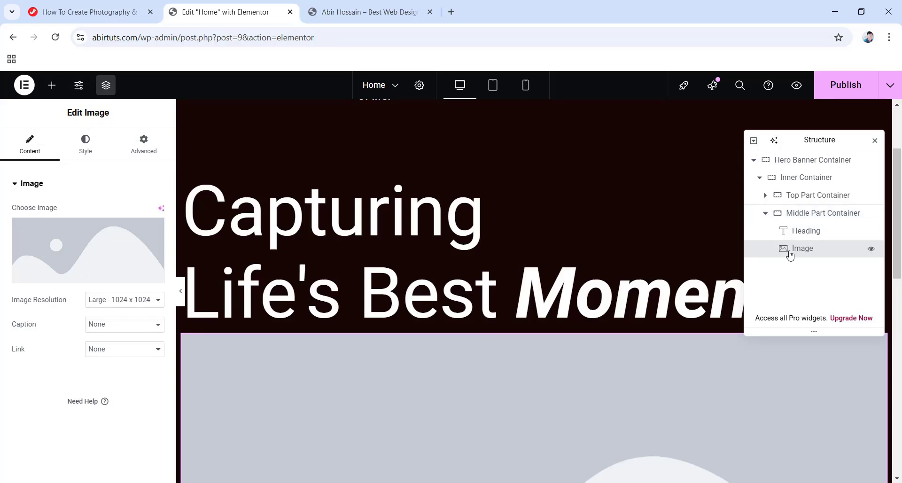
drag(790, 250, 792, 214)
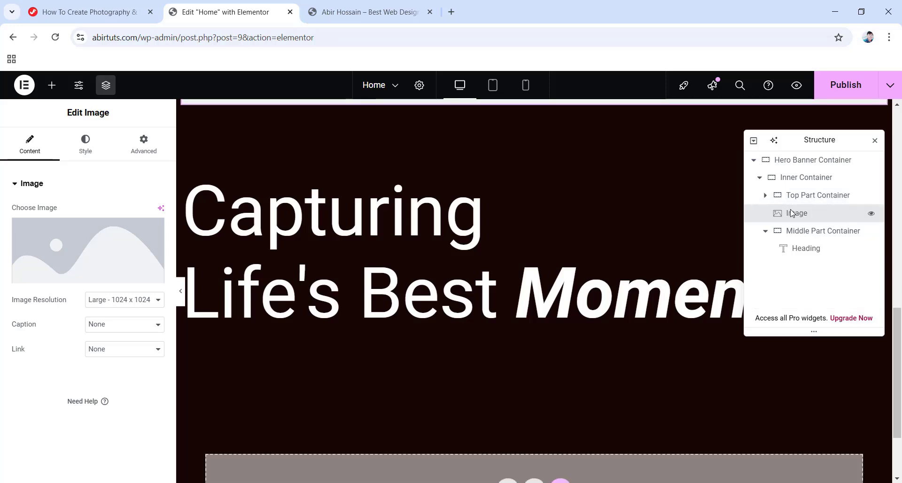
click(766, 231)
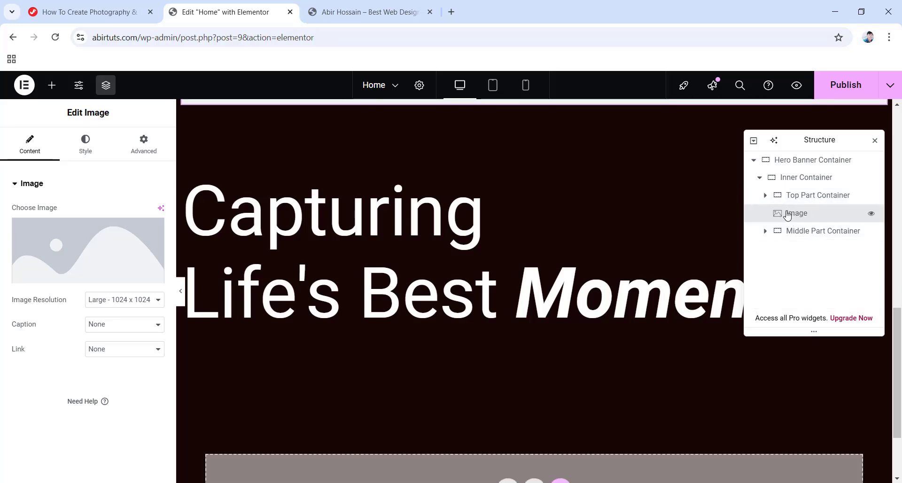
drag(787, 214, 788, 242)
drag(789, 232, 789, 233)
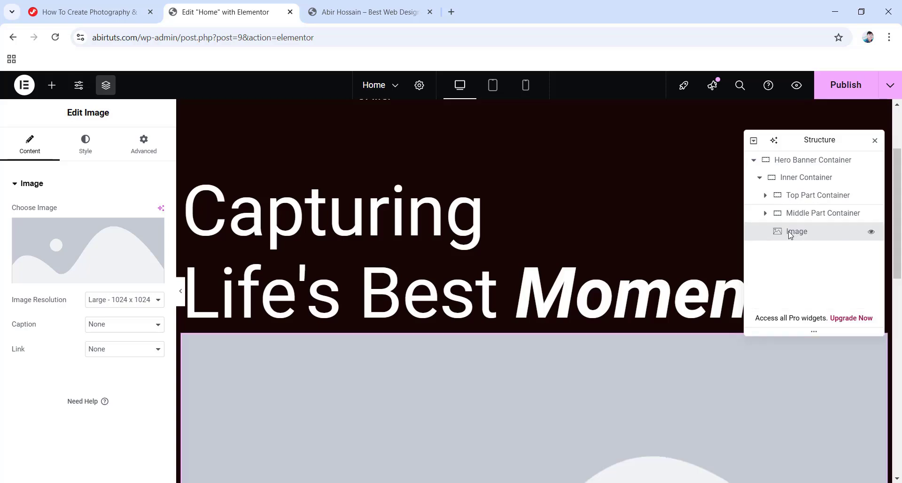
scroll(643, 276, down, 2)
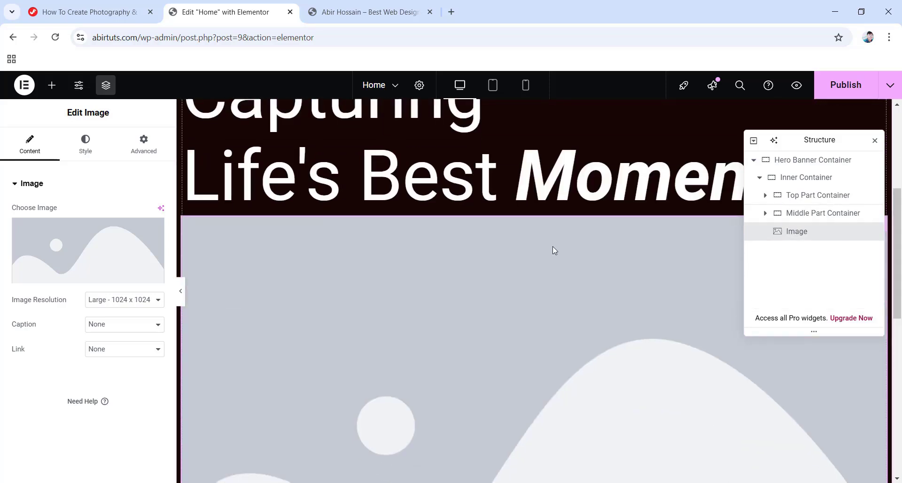
Upload the five Fotovibe images and insert the Mask-group photo into the Image widget.
mouse_move(101, 258)
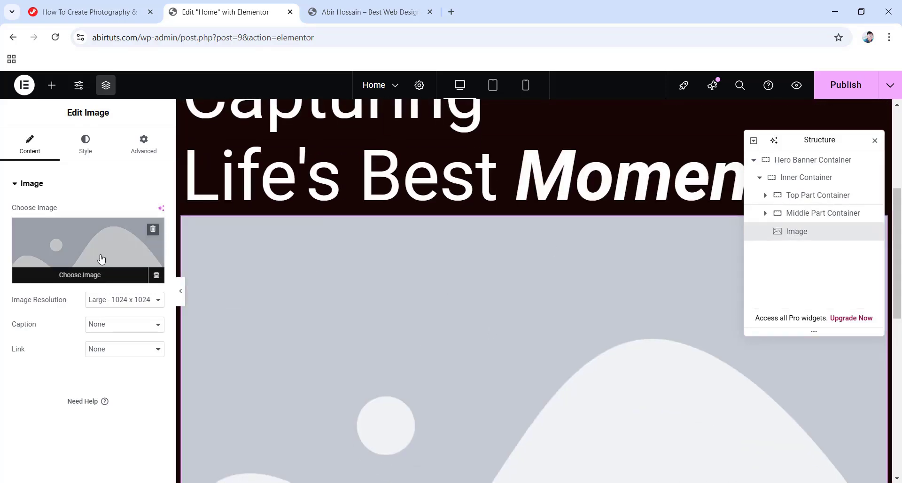
click(96, 260)
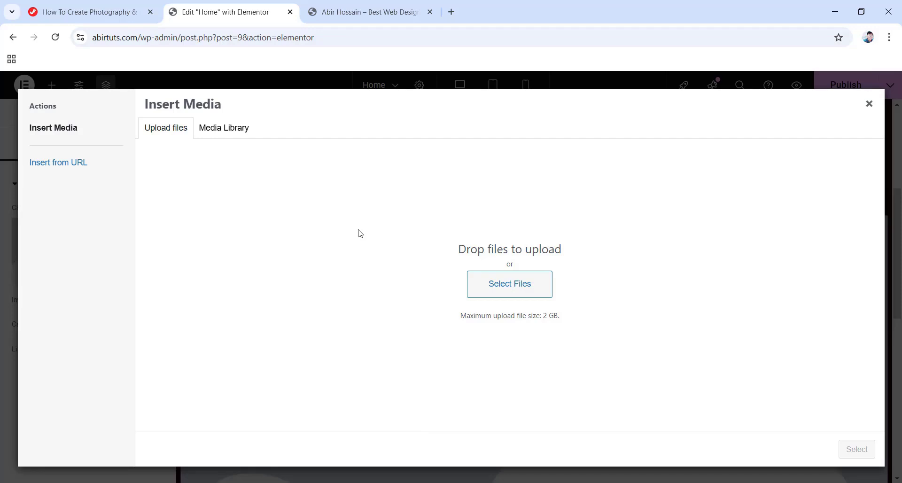
click(496, 289)
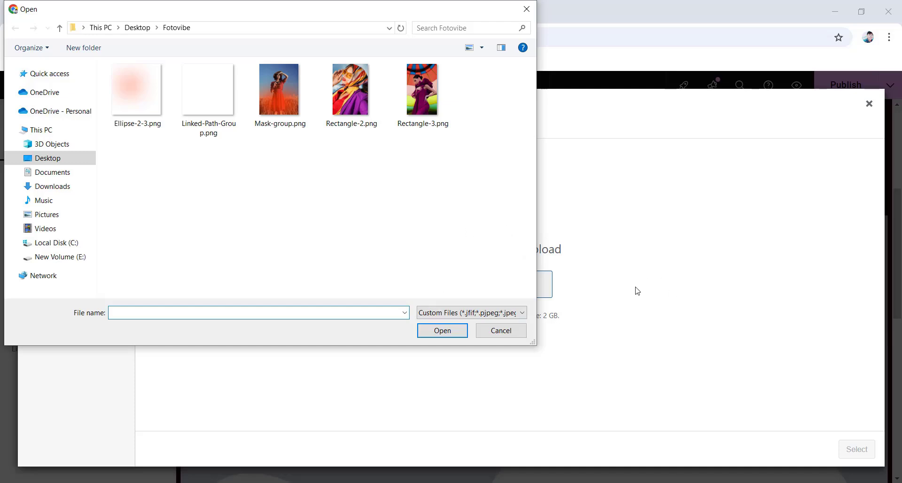
drag(138, 155, 424, 110)
click(442, 330)
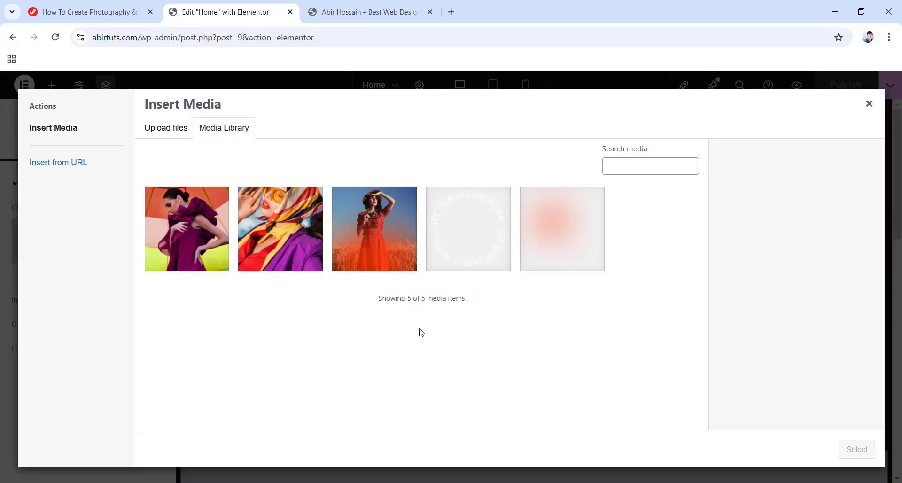
click(384, 240)
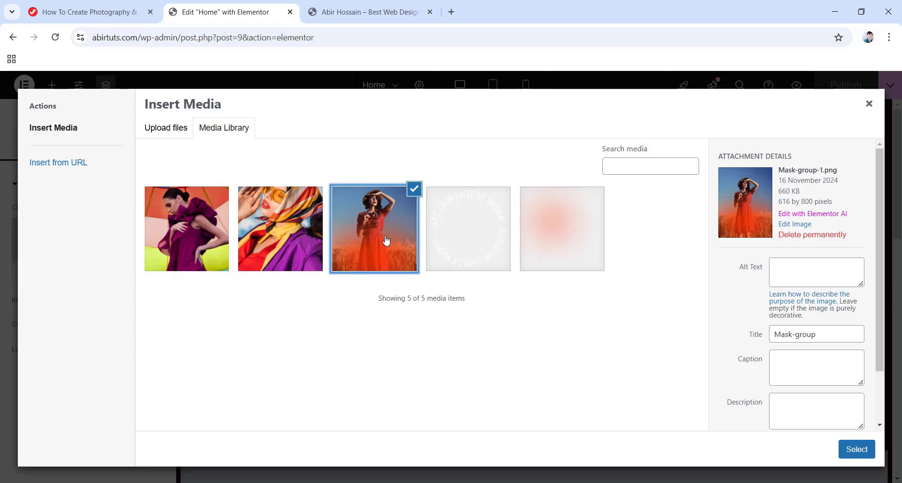
click(855, 450)
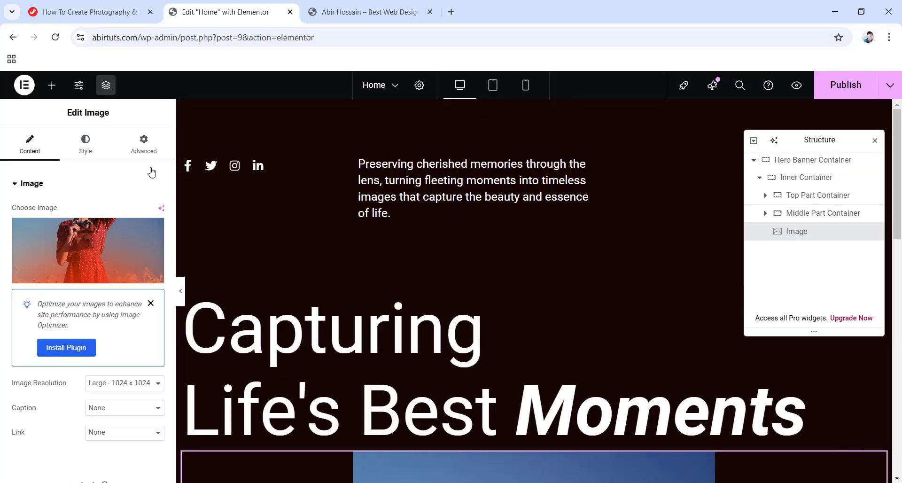
Make the hero photo absolute, anchored right with 0 offsets and z-index -1.
click(144, 143)
scroll(94, 235, down, 3)
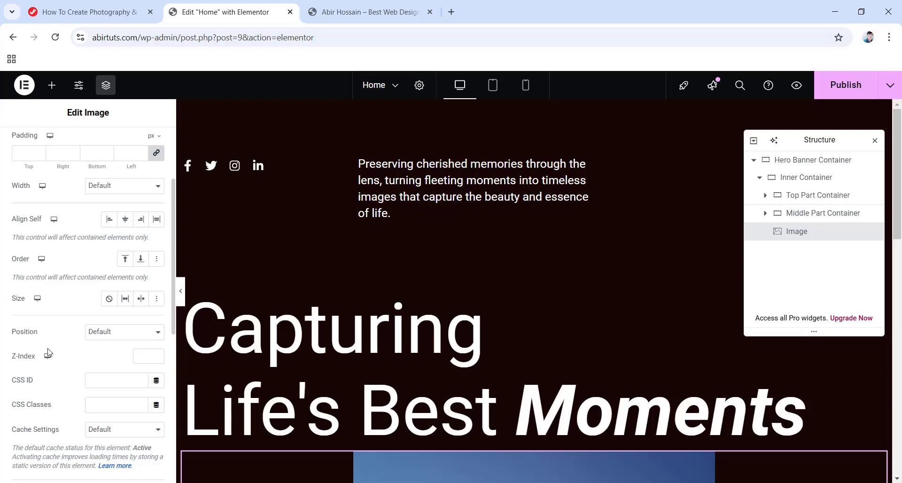
click(123, 331)
click(122, 358)
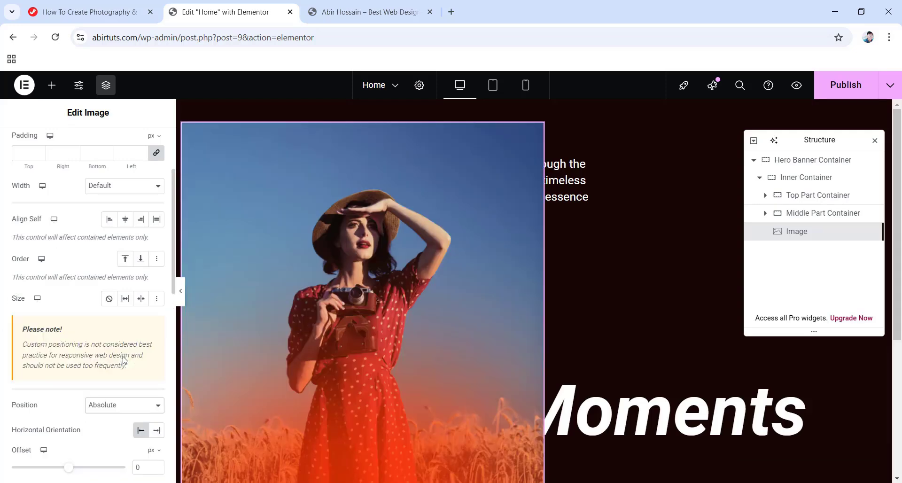
click(155, 430)
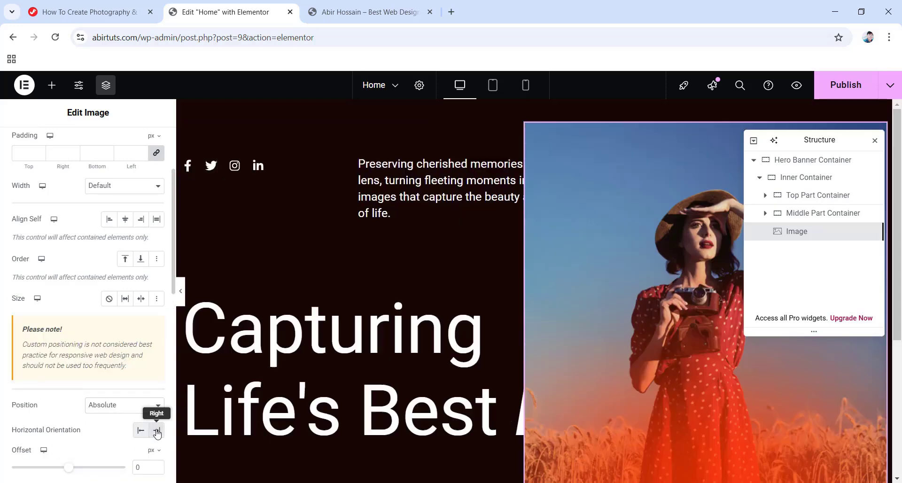
scroll(148, 432, down, 3)
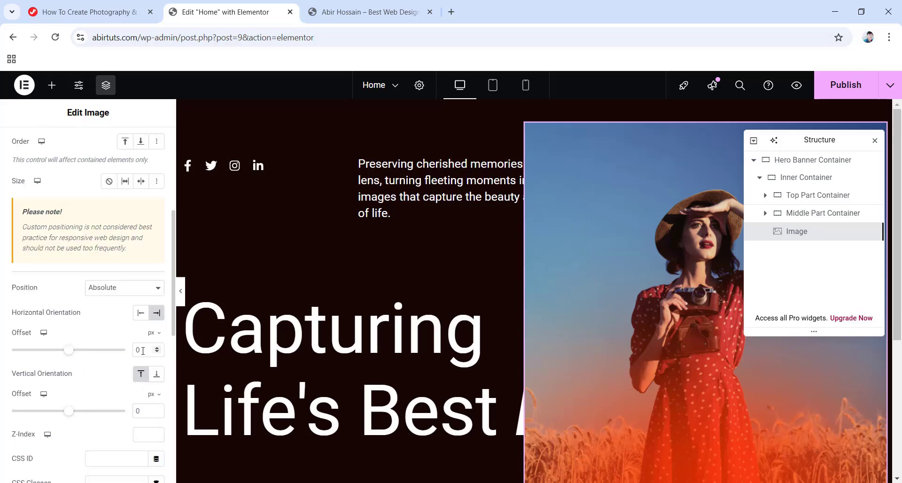
scroll(143, 351, down, 1)
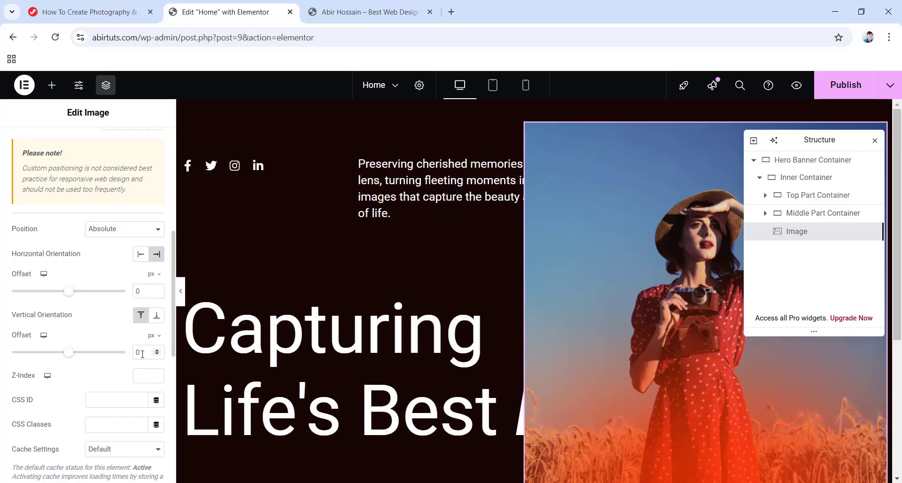
scroll(142, 354, down, 1)
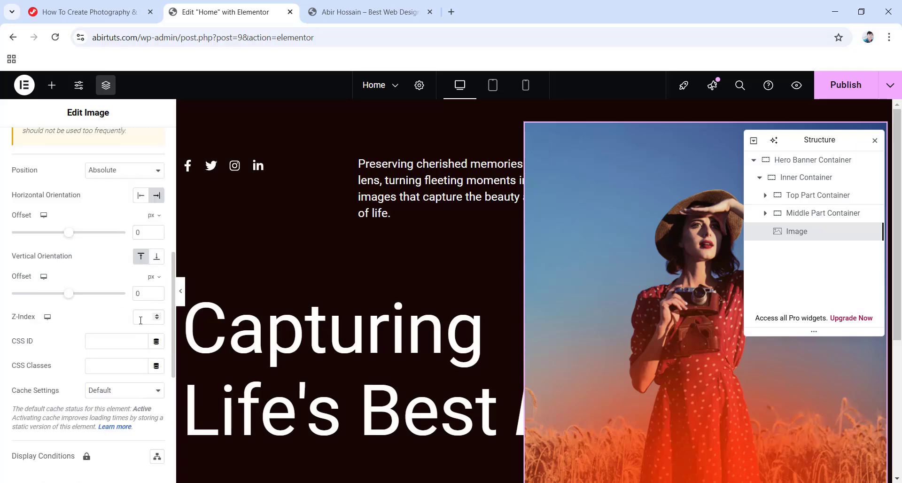
text(1)
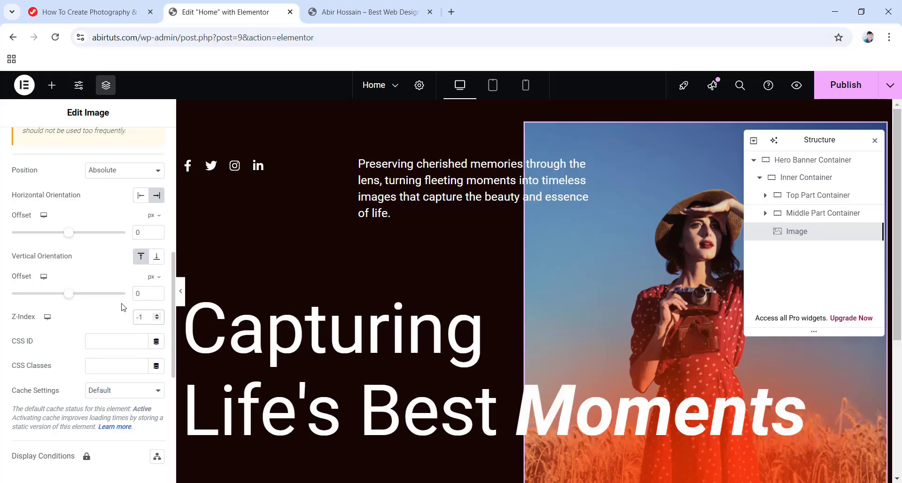
scroll(527, 327, down, 2)
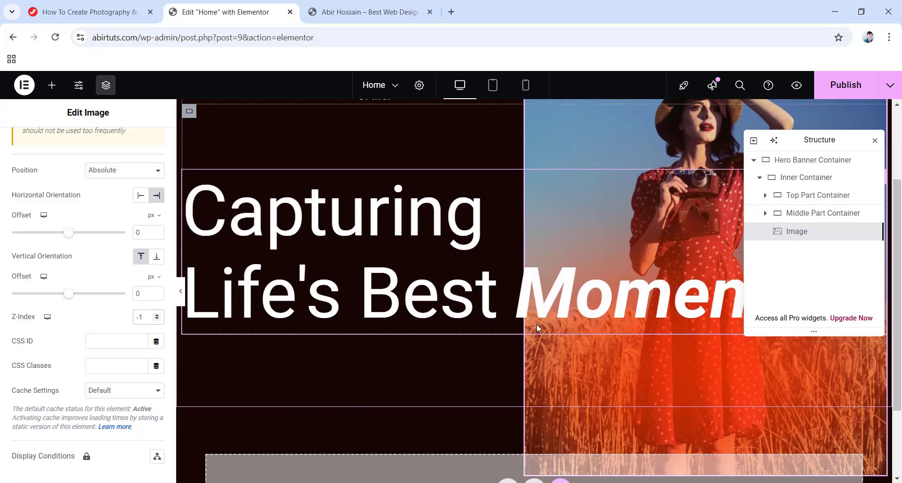
scroll(552, 325, down, 1)
scroll(553, 324, up, 2)
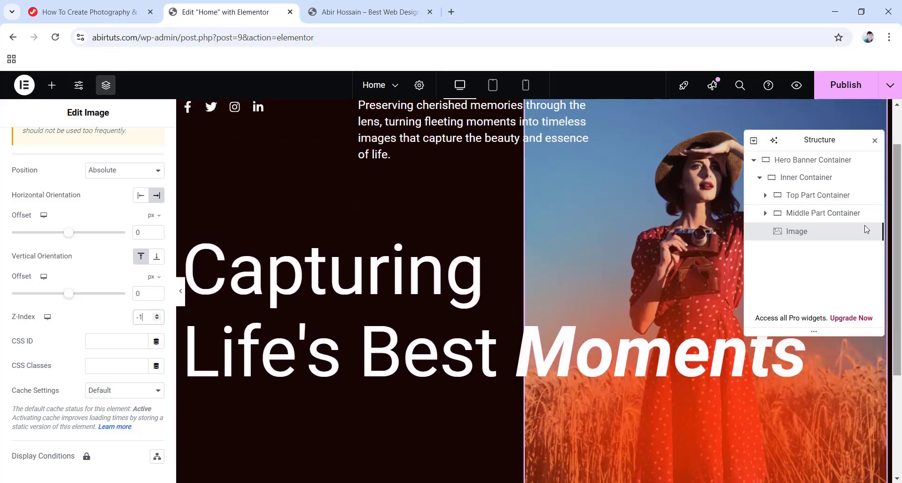
Add a new container after the Middle Part Container with gaps set to 0.
right_click(805, 214)
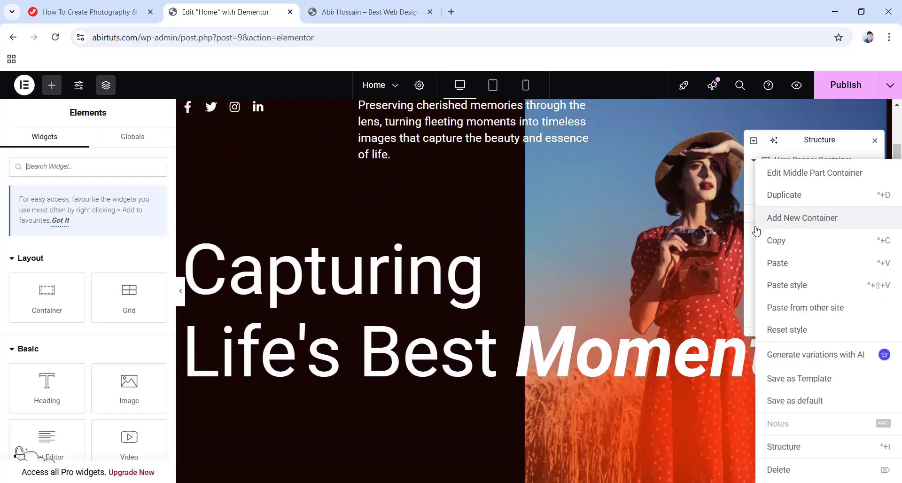
click(804, 218)
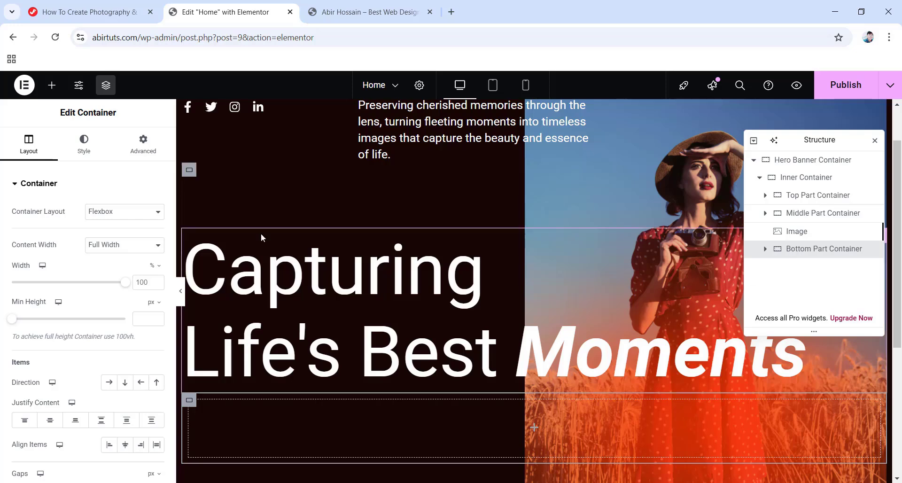
scroll(52, 212, down, 4)
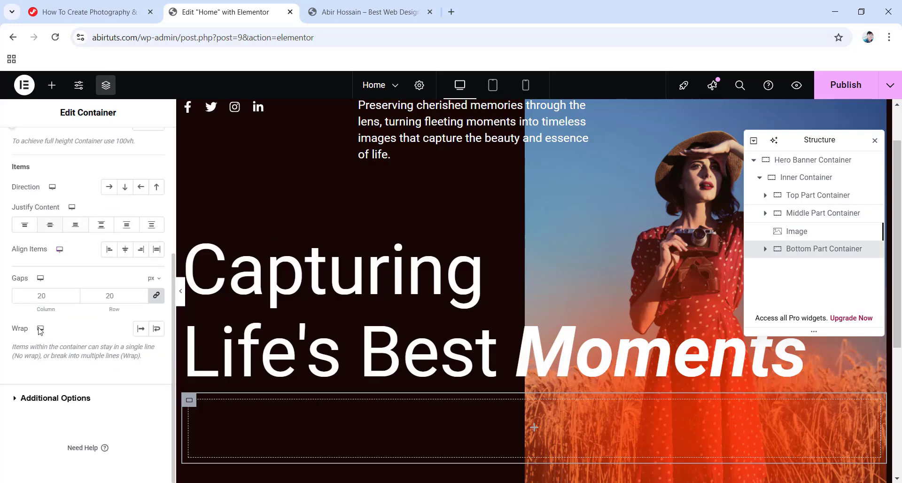
double_click(41, 296)
text(0)
scroll(21, 277, up, 5)
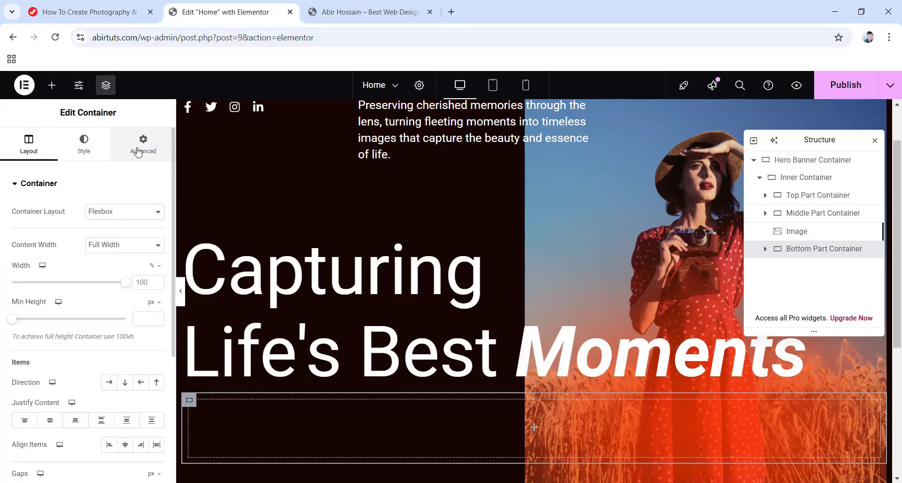
Give the new container a 60 px top margin and 329 px left padding.
click(138, 150)
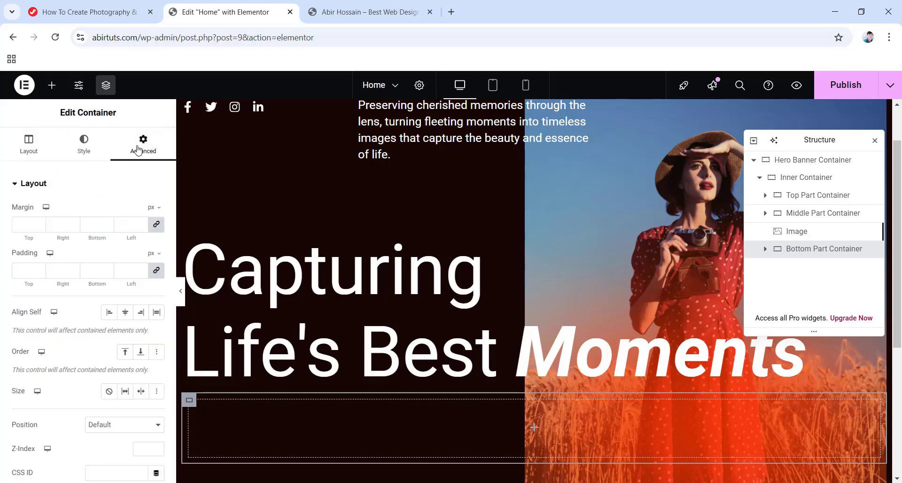
click(155, 226)
double_click(31, 224)
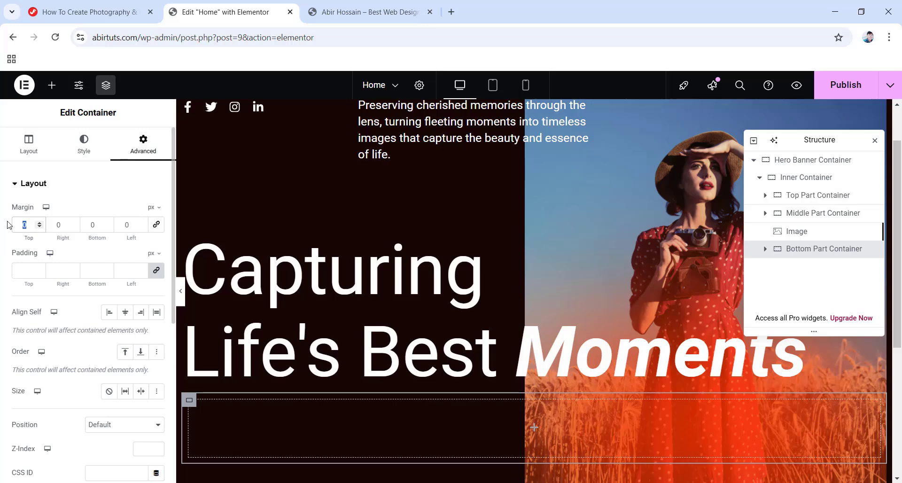
text(60)
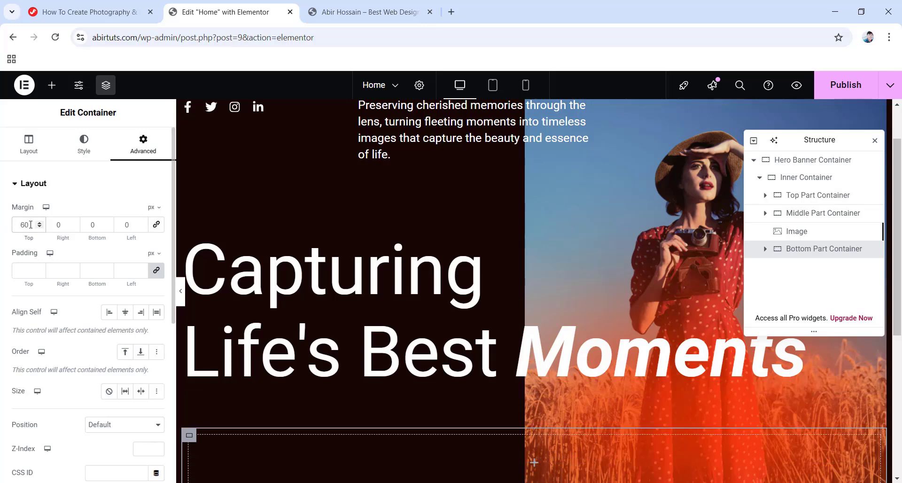
click(156, 273)
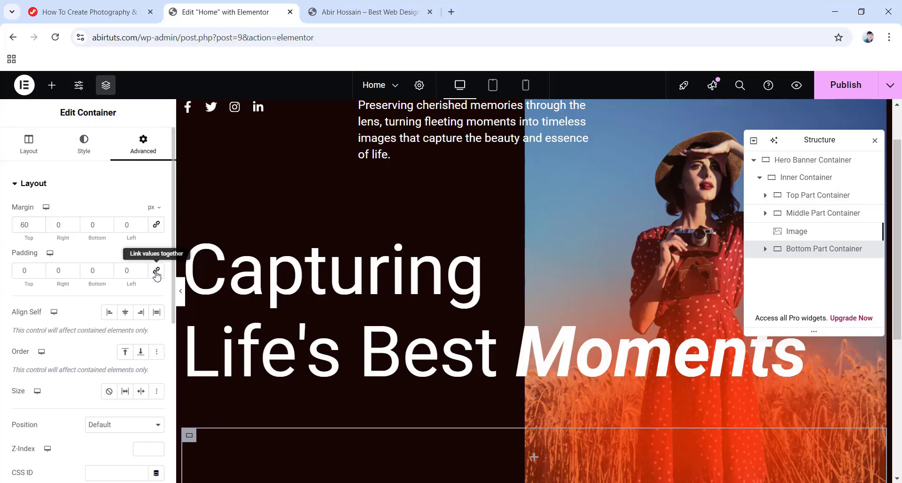
double_click(132, 270)
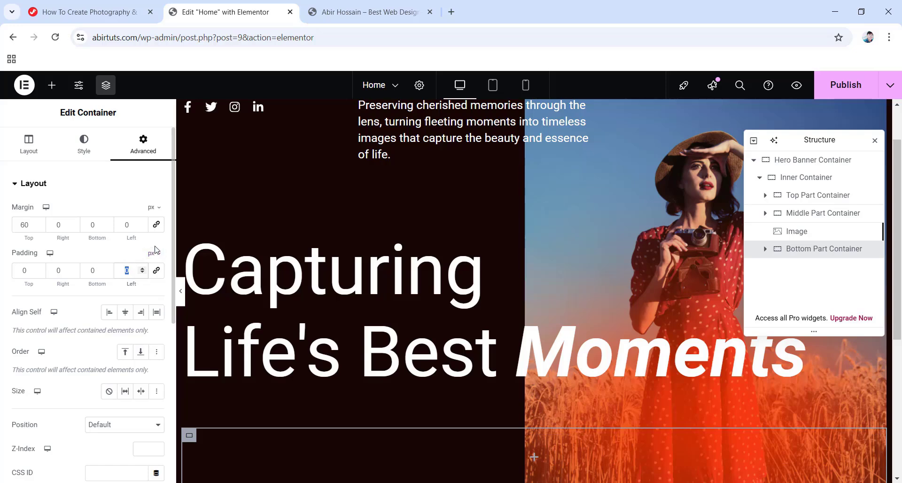
text(329)
scroll(418, 287, down, 5)
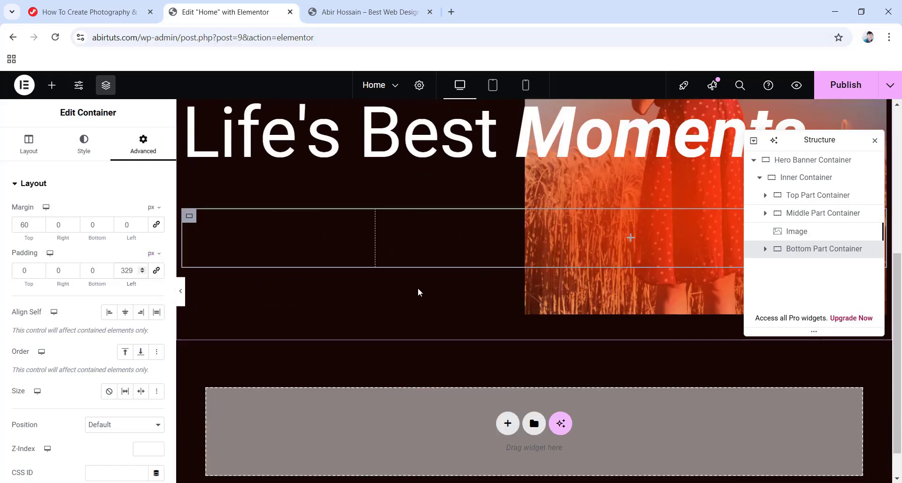
Drop a nested Container inside the Bottom Part Container.
click(631, 224)
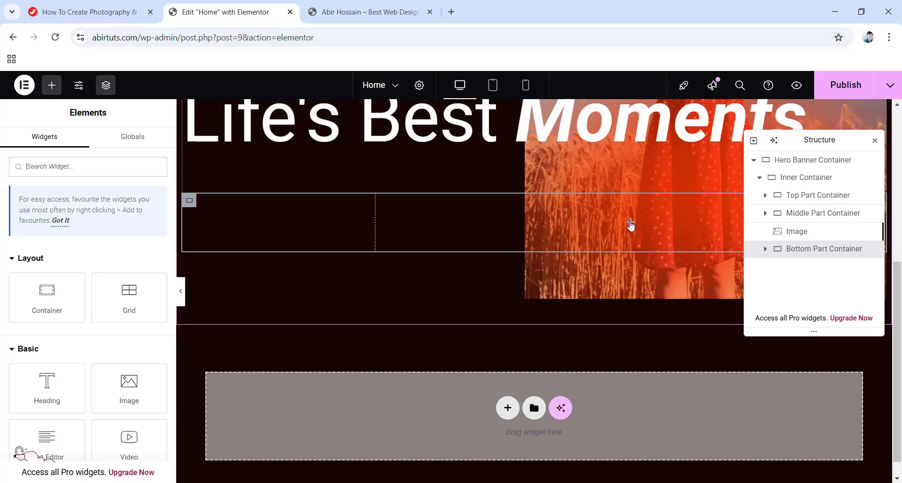
drag(28, 302, 601, 229)
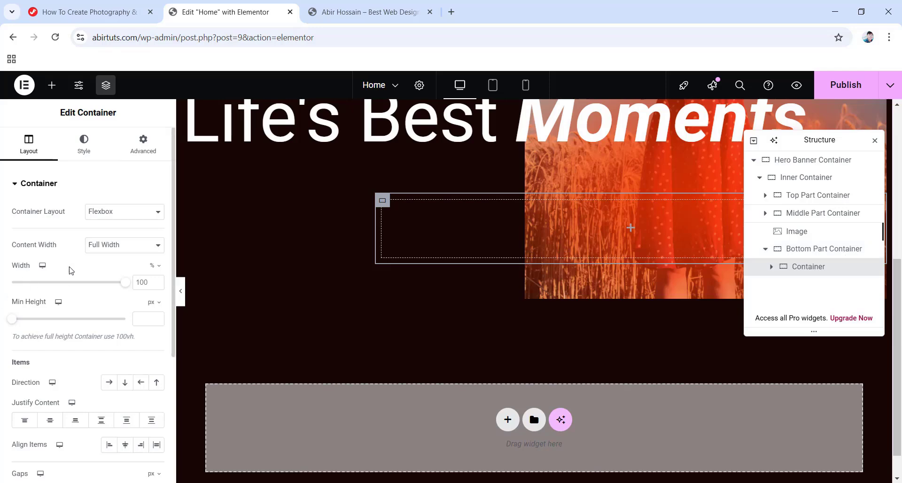
scroll(139, 341, down, 4)
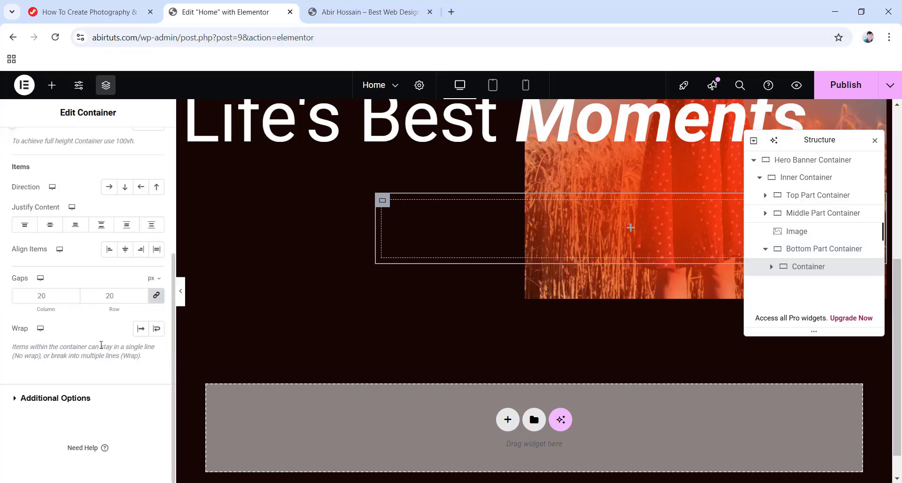
Set the nested container's overflow to Hidden and its padding to 0 on all sides.
click(53, 399)
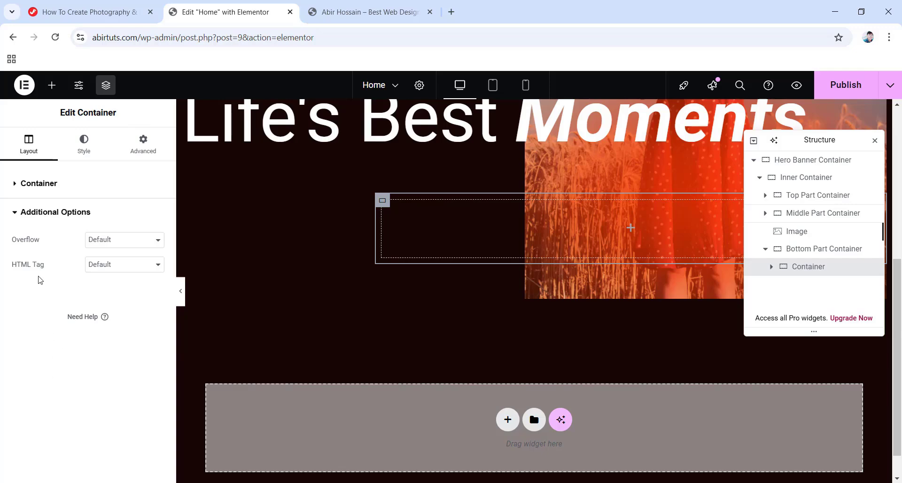
click(127, 245)
click(112, 278)
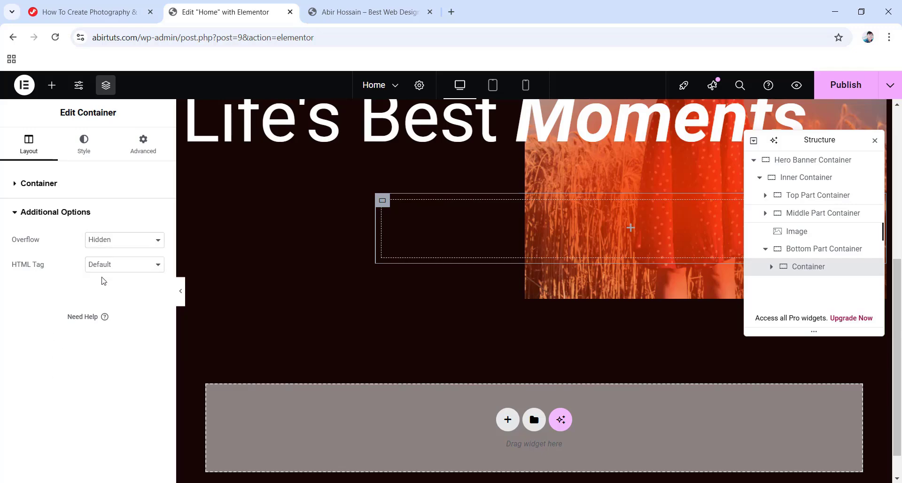
click(134, 146)
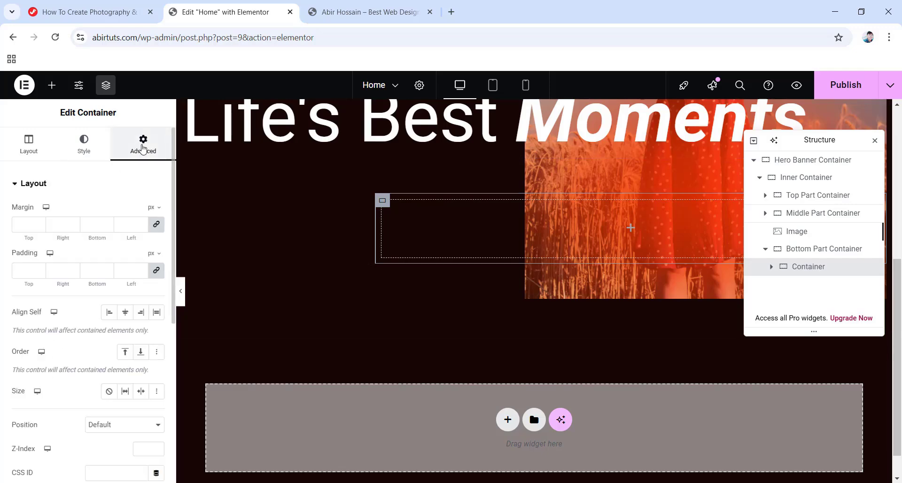
click(156, 270)
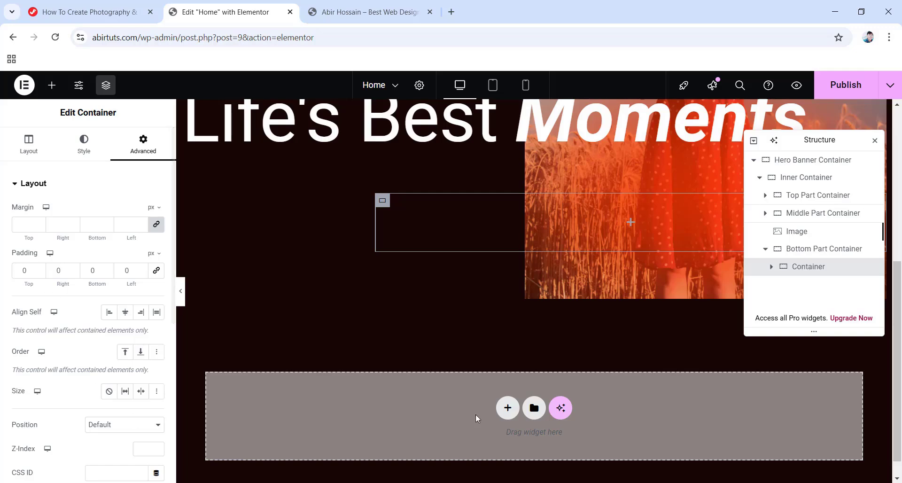
Create a single-column Flexbox container below the hero section.
click(509, 412)
scroll(504, 407, down, 2)
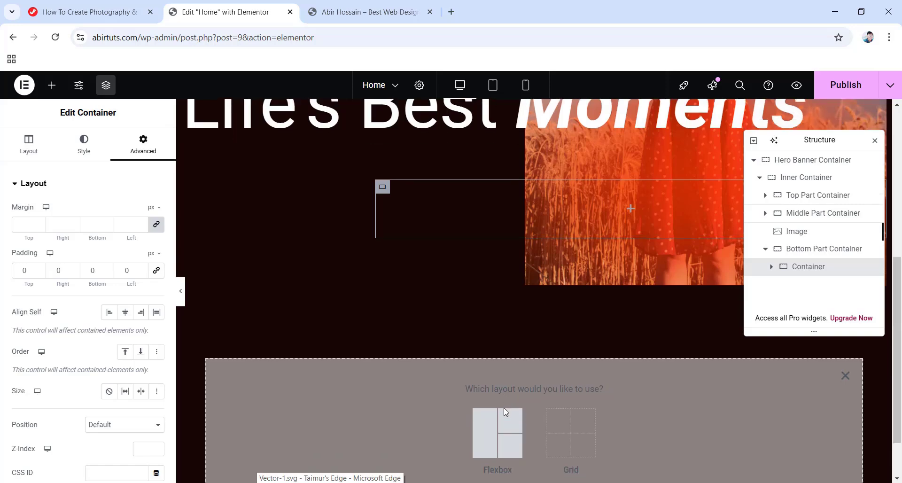
click(489, 386)
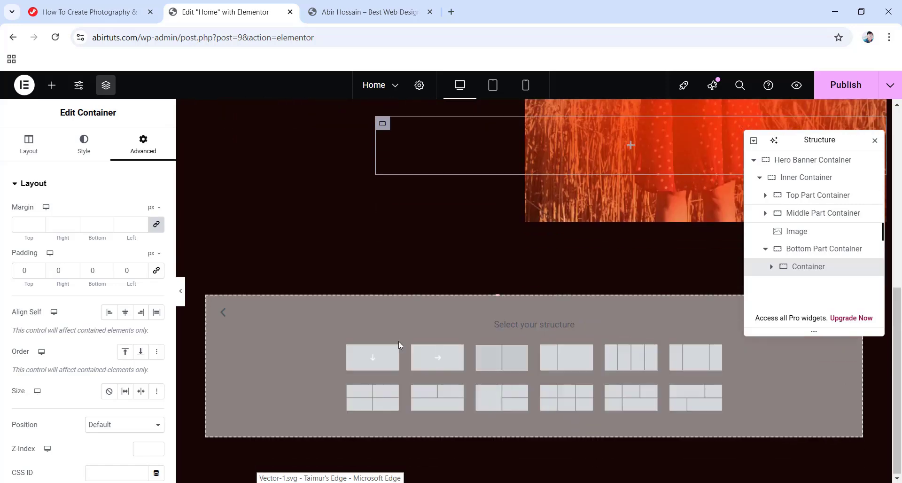
click(436, 371)
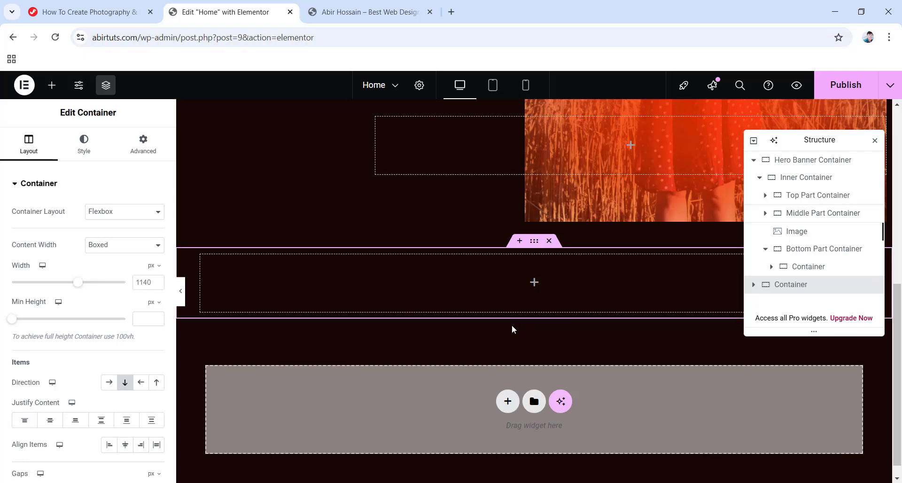
Search for the HTML widget and place it in the new container.
click(532, 284)
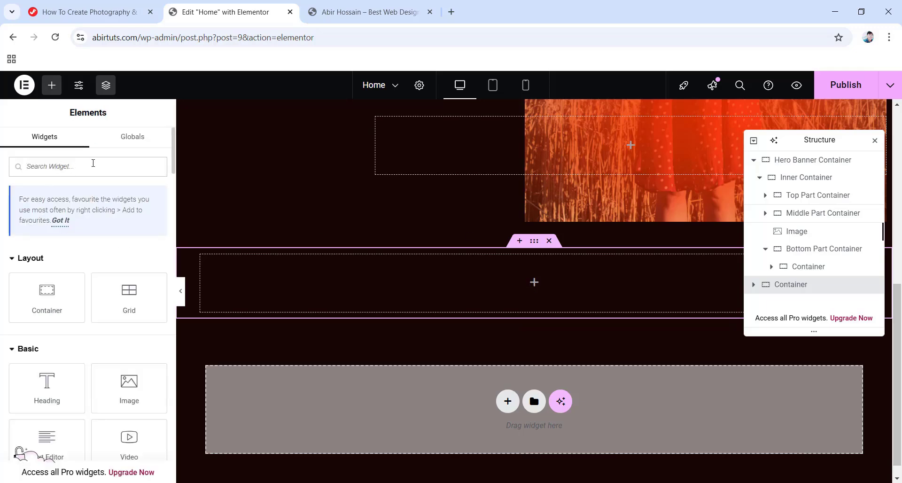
text(HTML)
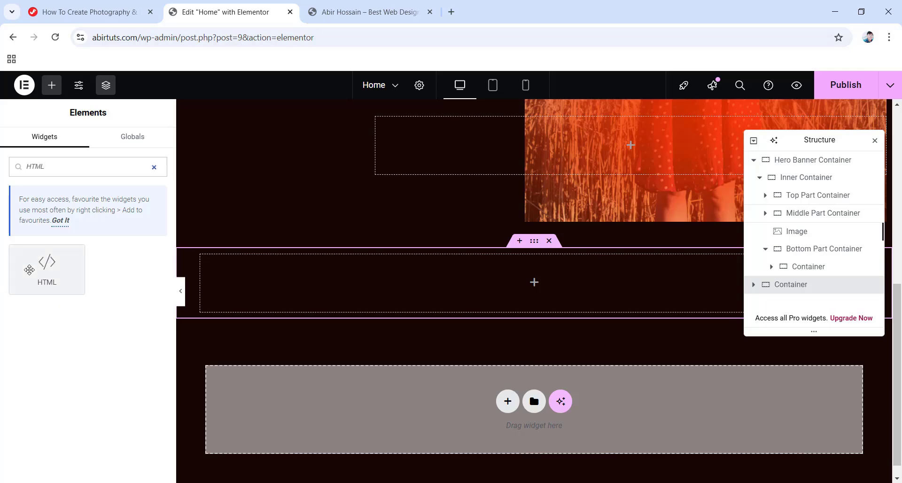
drag(47, 267, 525, 296)
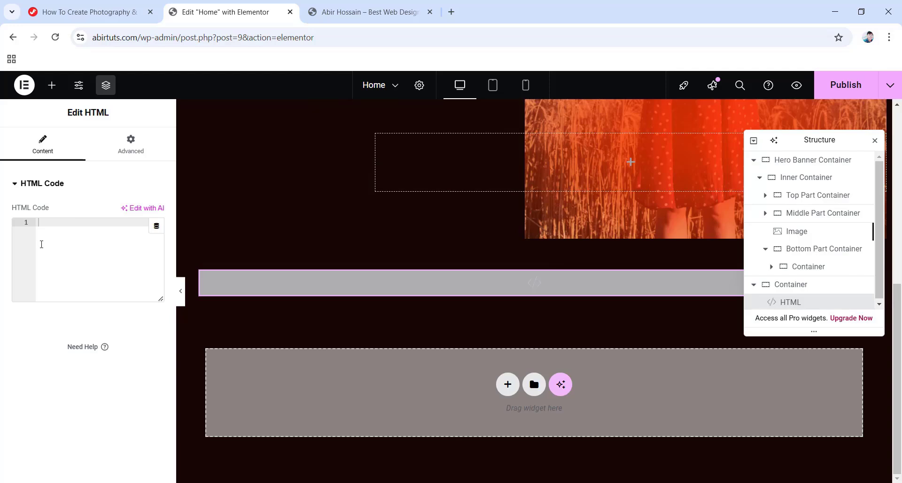
Copy the tutorial's hide-horizontal-overflow CSS snippet and come back to Elementor.
click(83, 14)
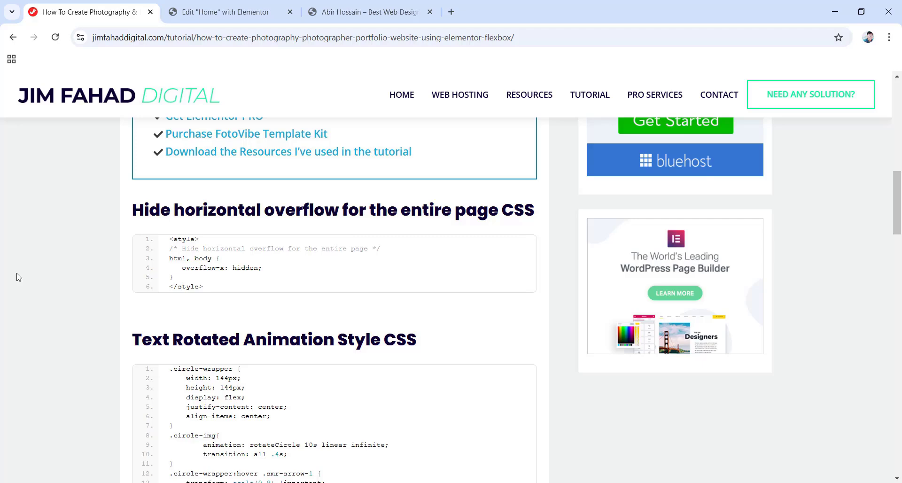
mouse_move(316, 282)
mouse_move(334, 270)
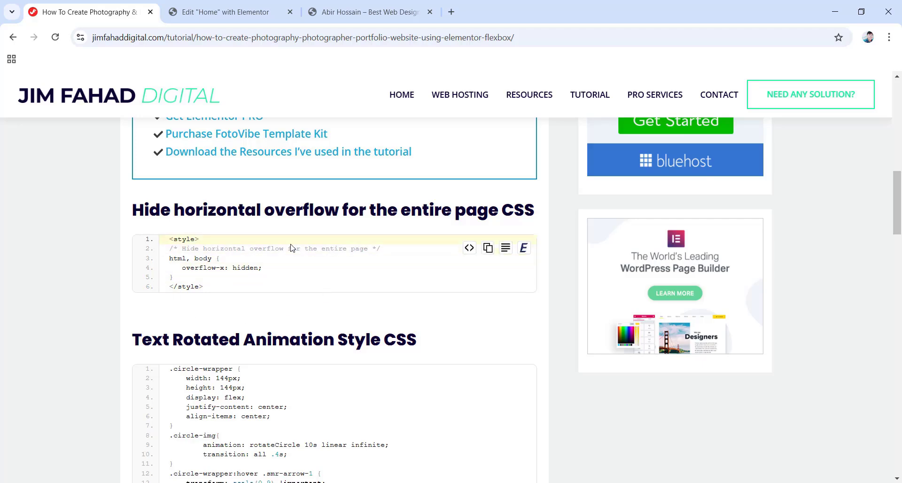
click(487, 249)
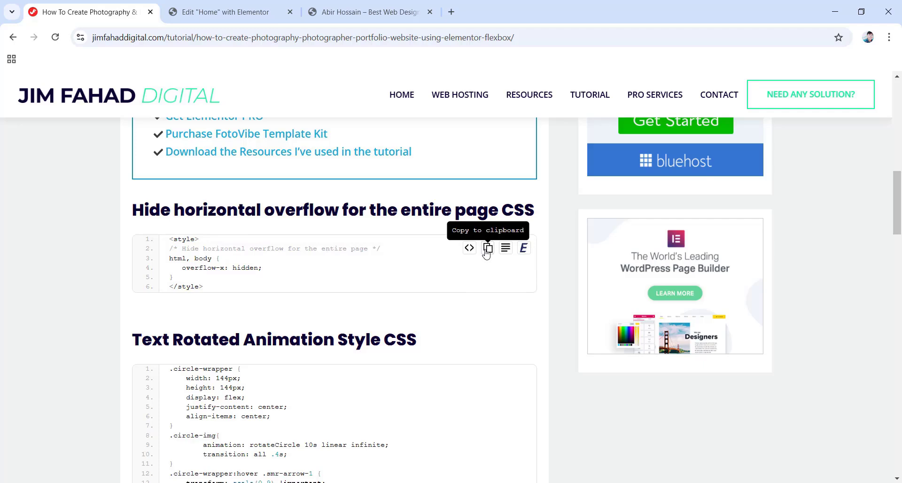
click(221, 6)
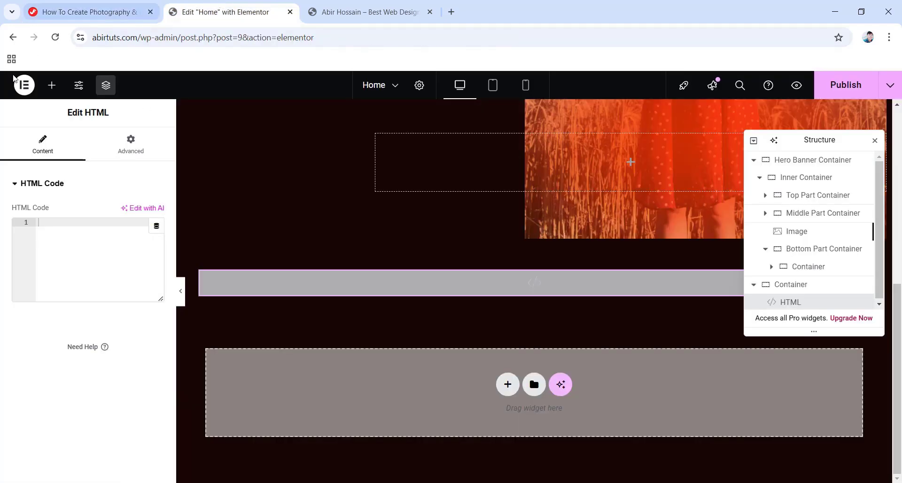
Paste the overflow CSS into the HTML widget's code box.
right_click(47, 220)
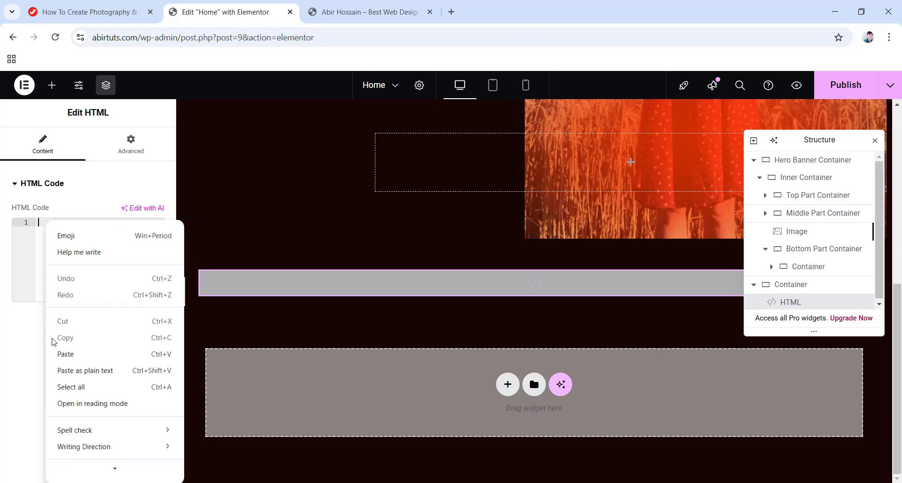
click(82, 355)
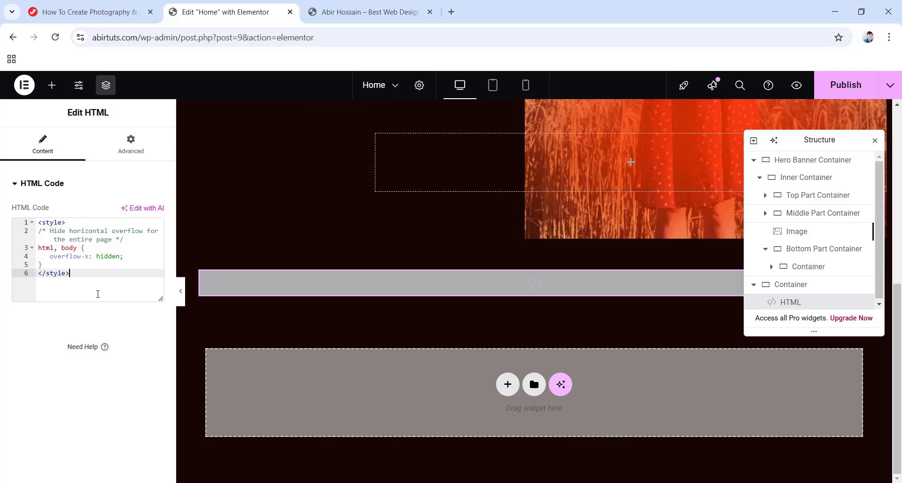
click(759, 266)
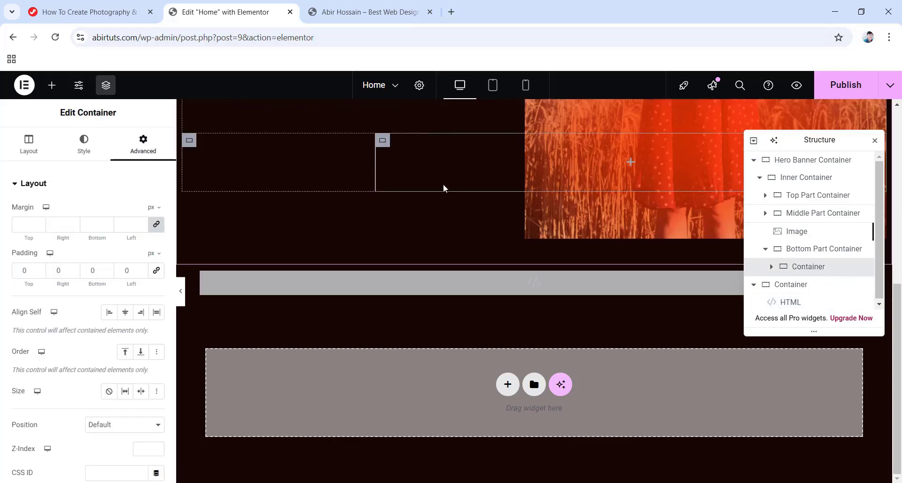
Copy the rotating circle CSS from the tutorial page.
click(99, 15)
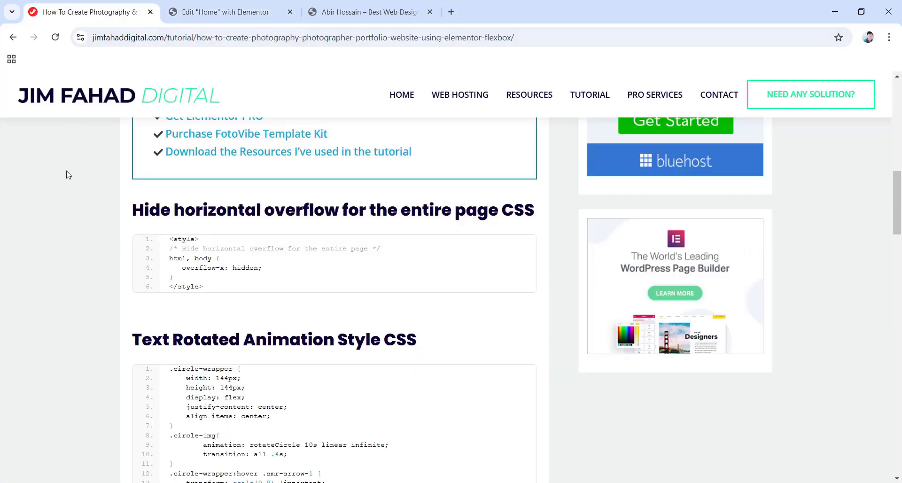
scroll(357, 348, down, 3)
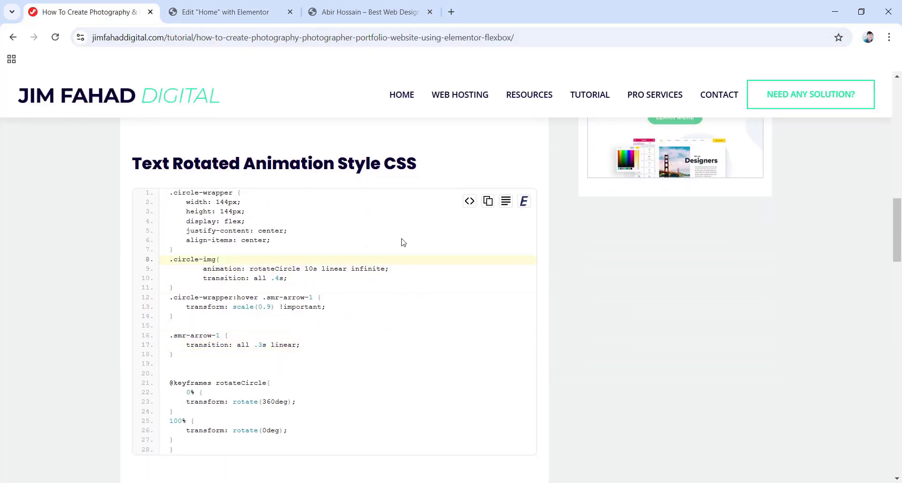
click(487, 202)
click(234, 5)
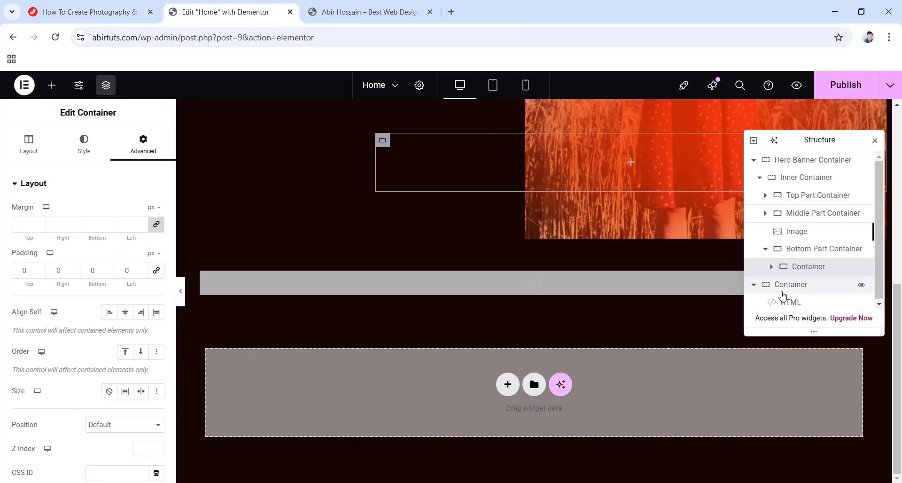
Paste the circle-wrapper and rotateCircle CSS below the overflow rule in the HTML widget.
click(789, 303)
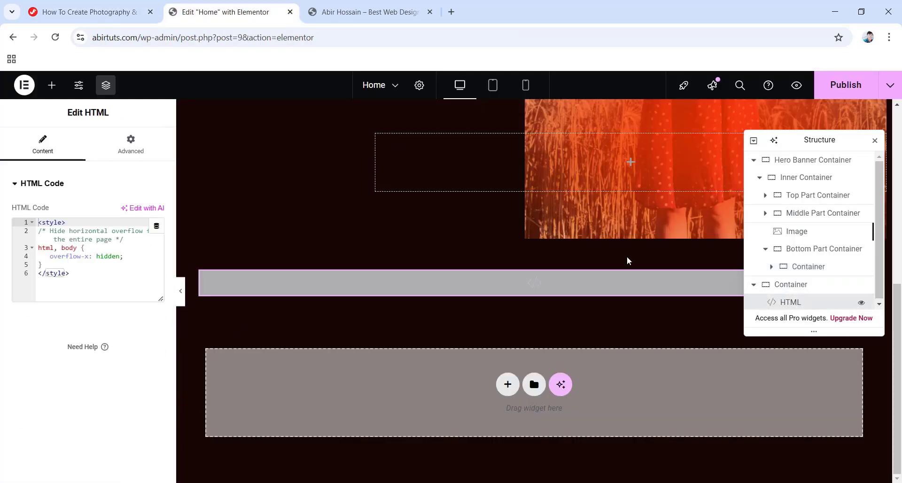
click(45, 264)
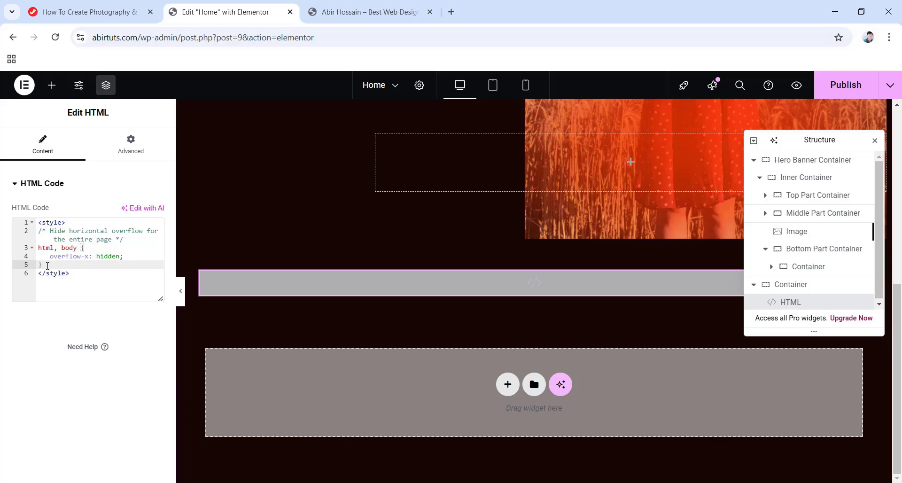
key(Return)
key(Return)
key(Return)
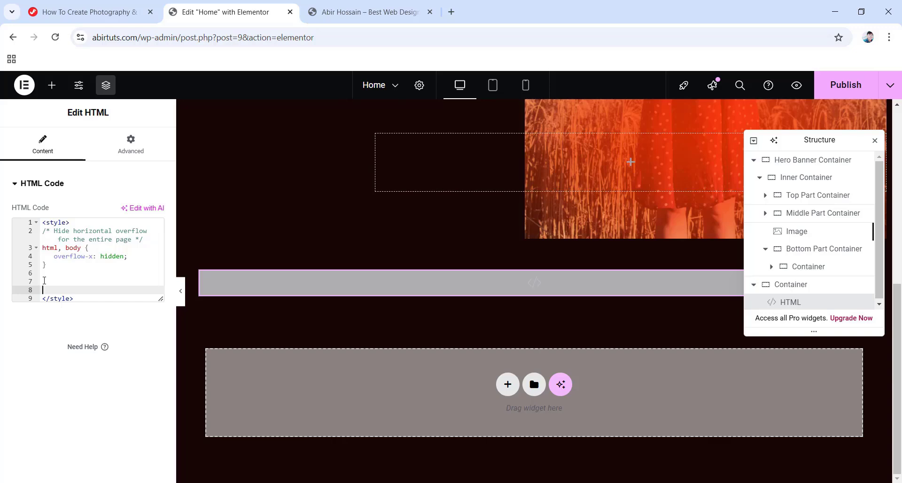
right_click(44, 280)
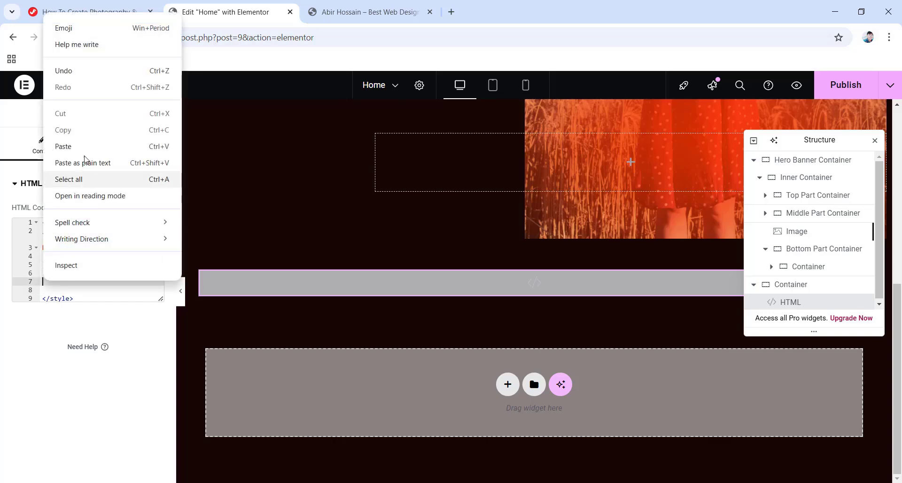
click(85, 146)
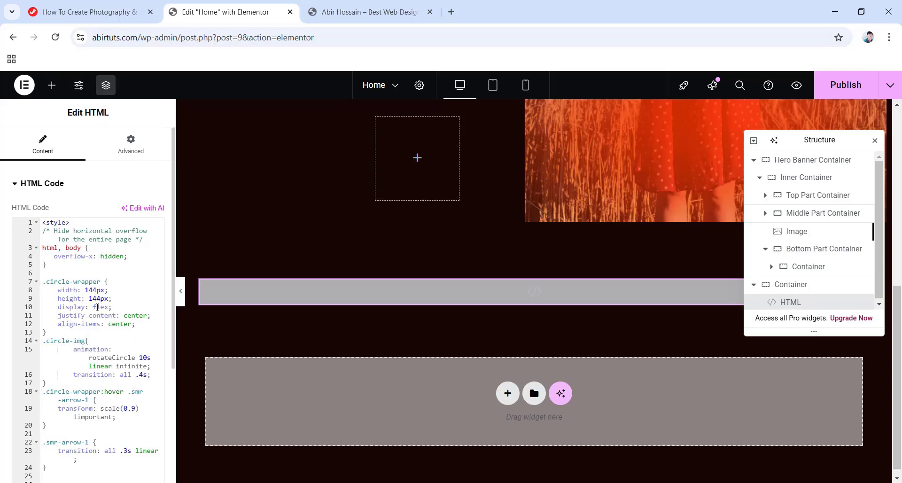
click(90, 13)
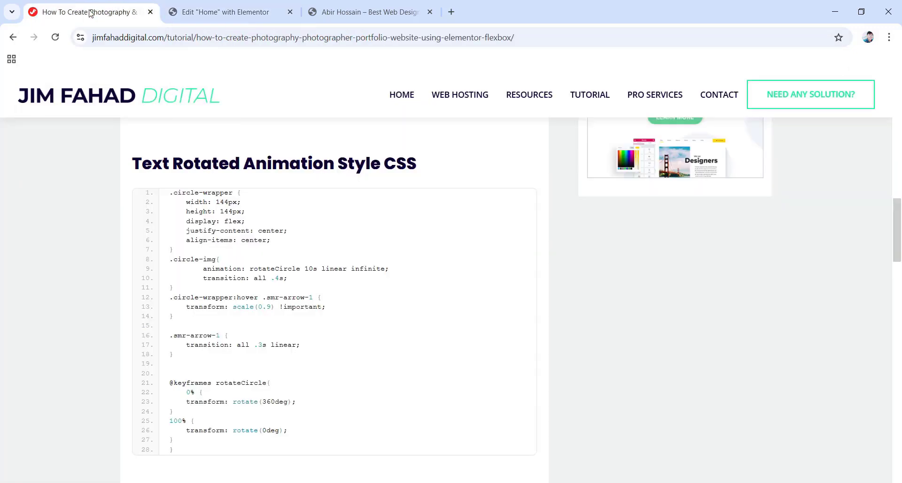
Copy the circle-wrapper class name from the tutorial's CSS Classes list.
scroll(268, 331, down, 5)
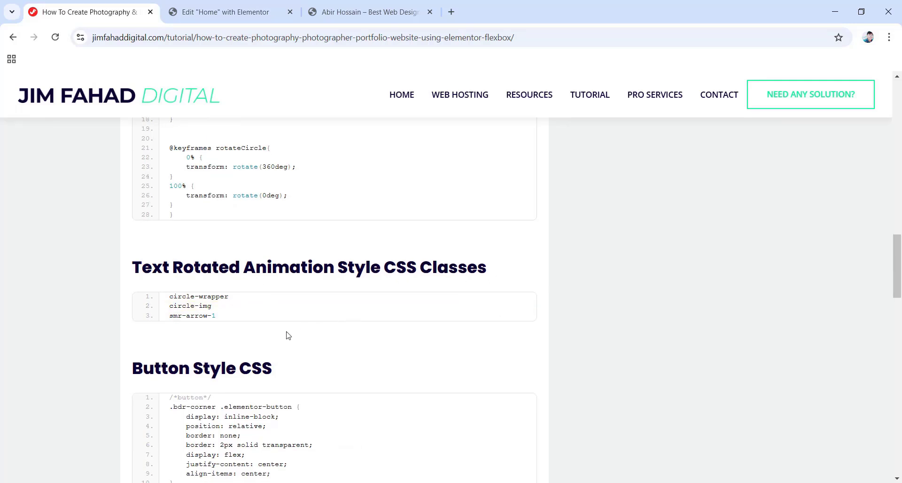
mouse_move(237, 312)
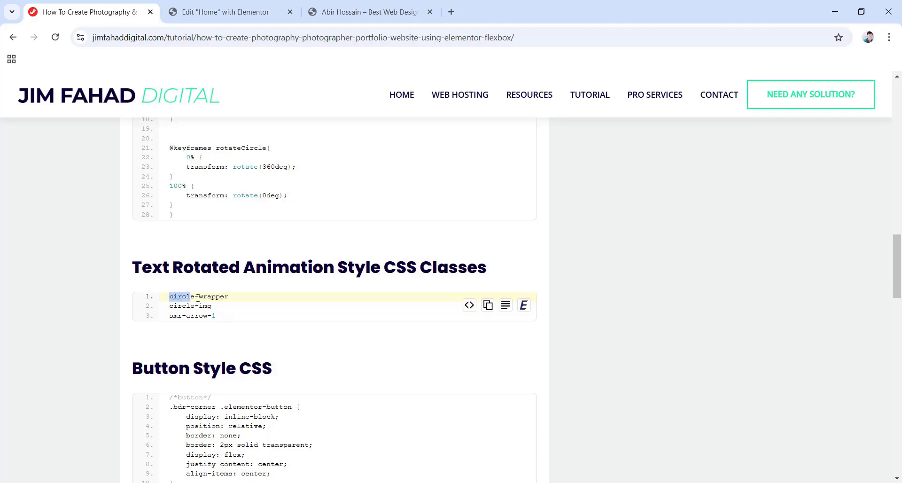
drag(198, 297, 222, 299)
right_click(205, 299)
click(223, 312)
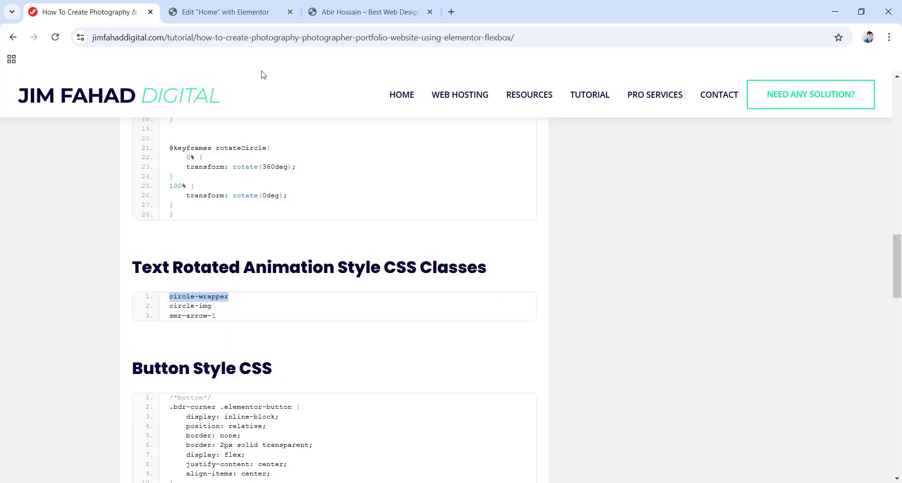
click(226, 12)
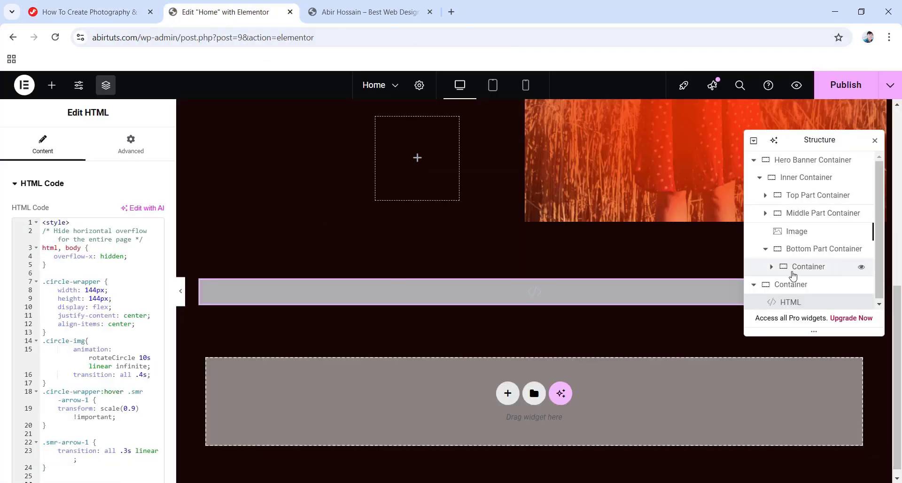
Paste circle-wrapper into the nested container's CSS Classes field.
click(806, 266)
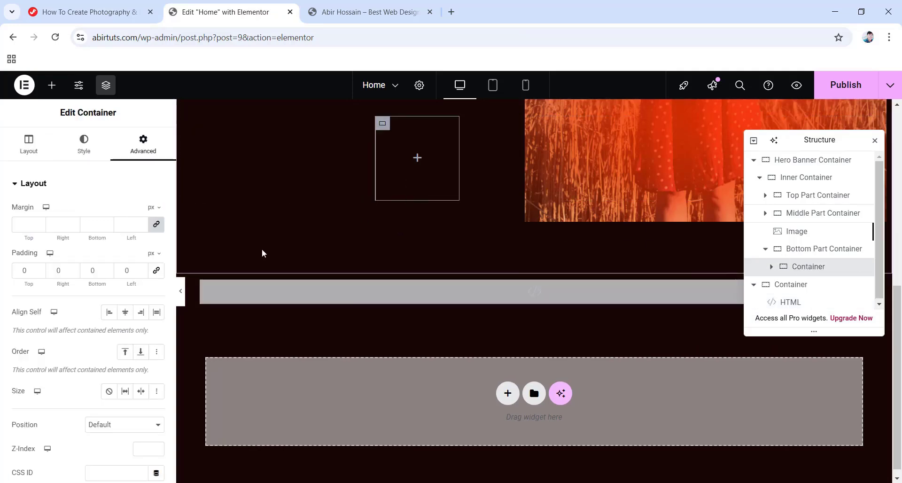
scroll(126, 165, down, 4)
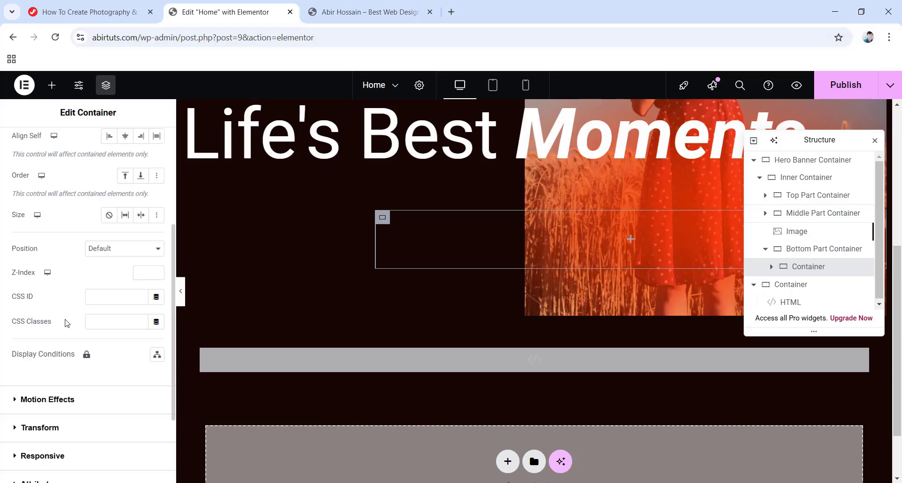
right_click(107, 322)
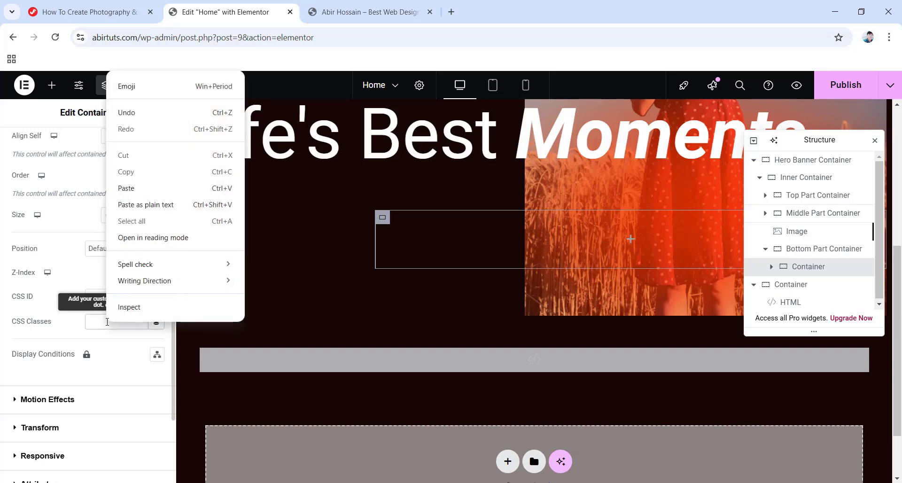
click(138, 190)
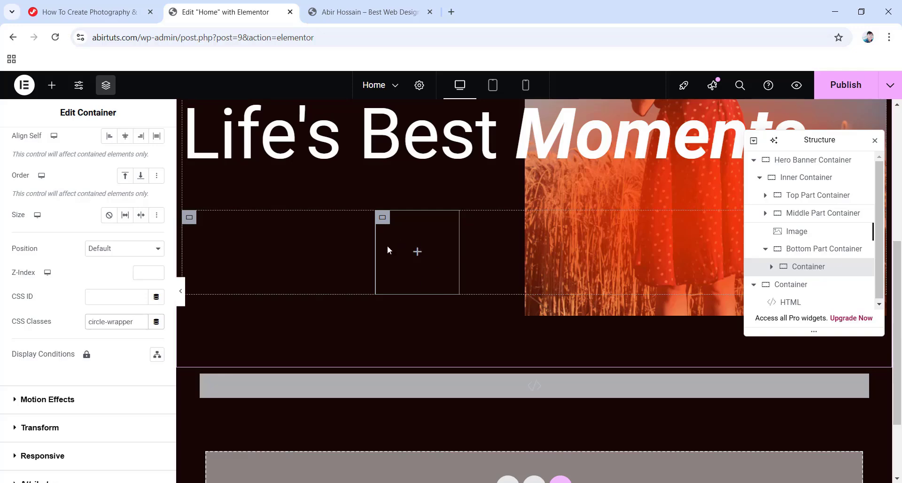
click(417, 251)
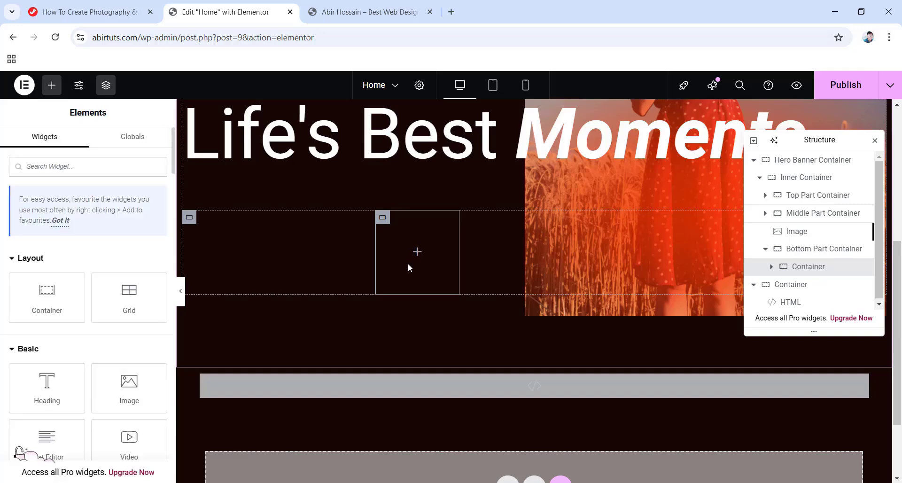
Insert an Image widget showing Linked-Path-Group-1.png, the circular 'See our latest work' graphic.
drag(130, 387, 402, 262)
click(93, 247)
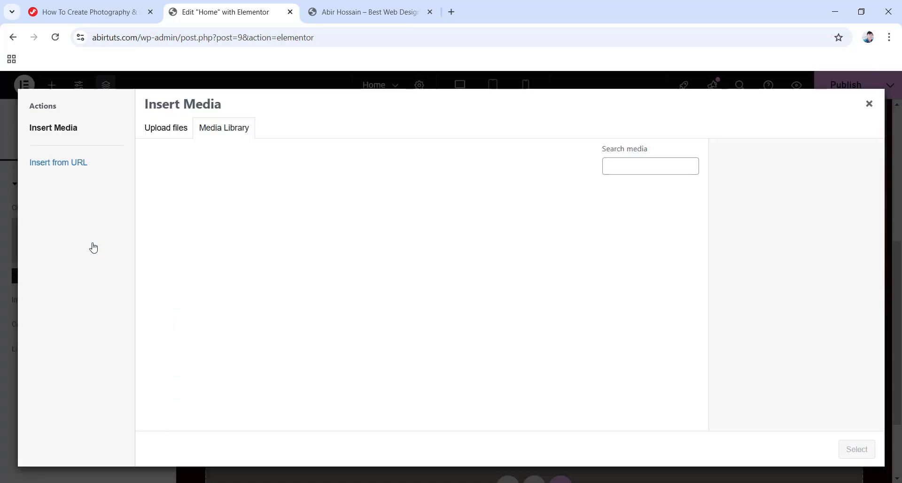
click(579, 248)
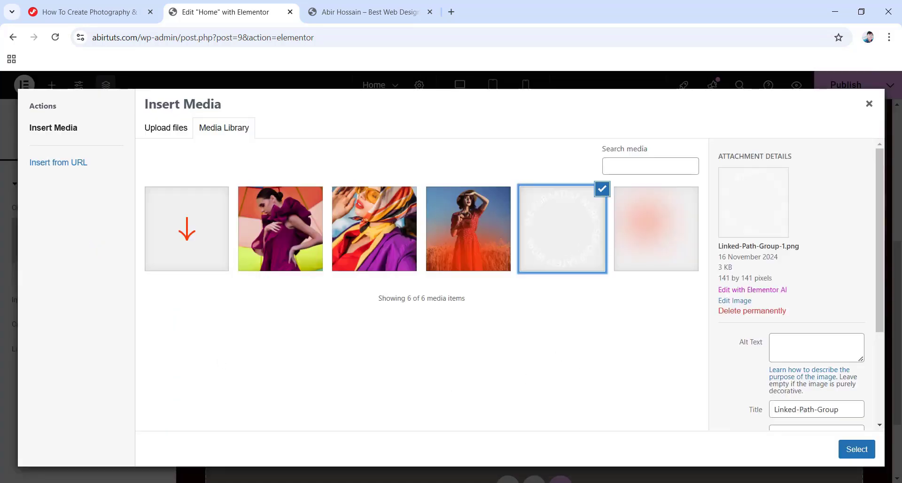
click(856, 450)
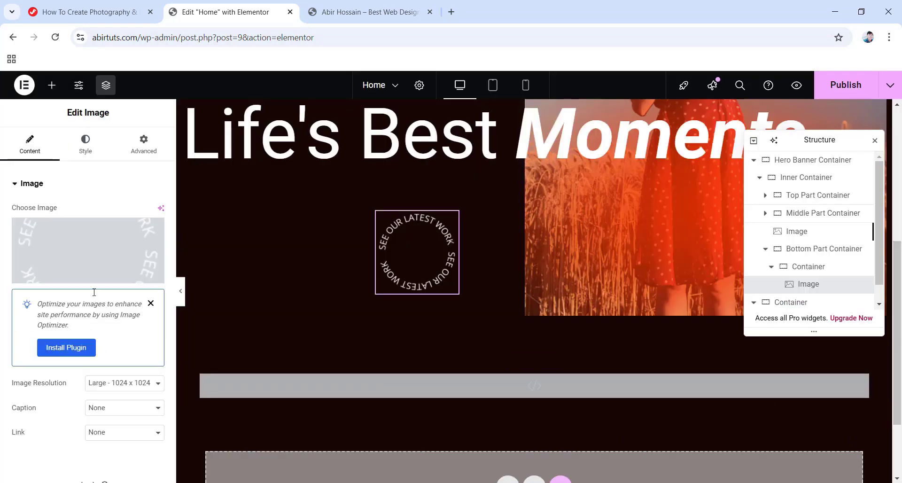
Set the circular image's position to Absolute with 0 offsets.
click(144, 147)
scroll(91, 312, down, 2)
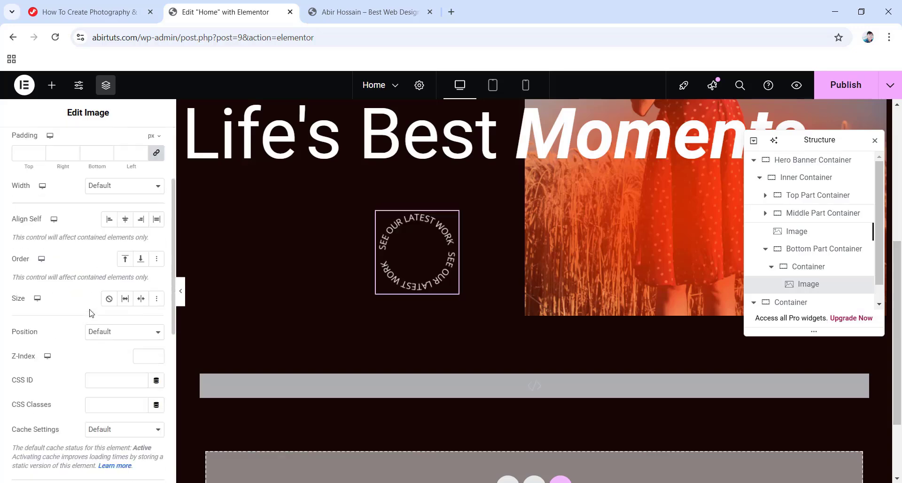
click(120, 337)
click(99, 360)
scroll(132, 374, down, 4)
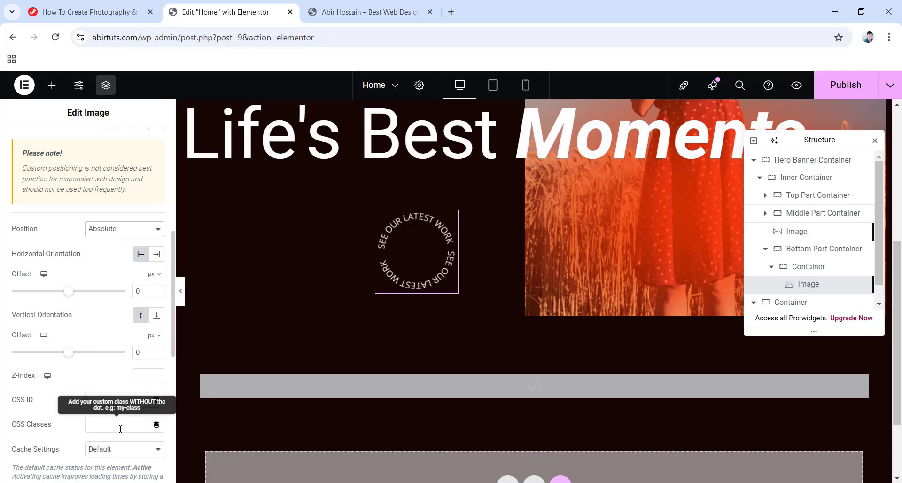
Copy circle-img from the tutorial and paste it into the circular image's CSS Classes.
click(87, 4)
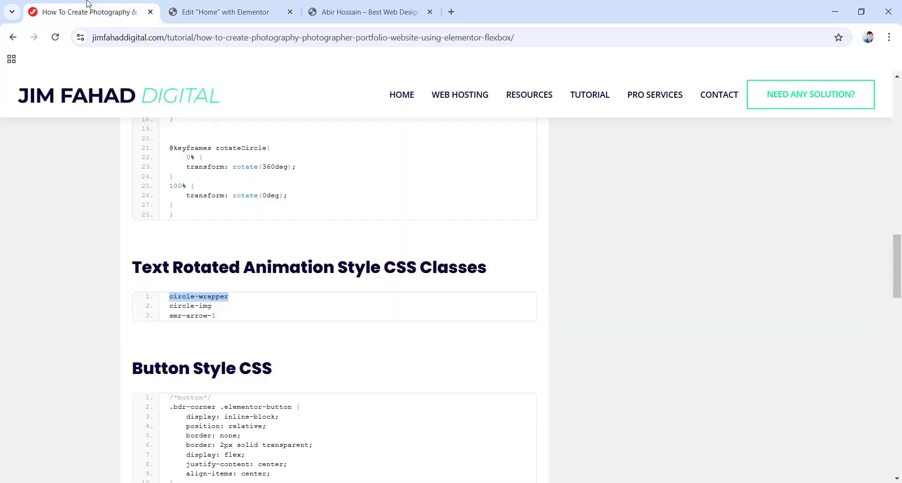
click(169, 308)
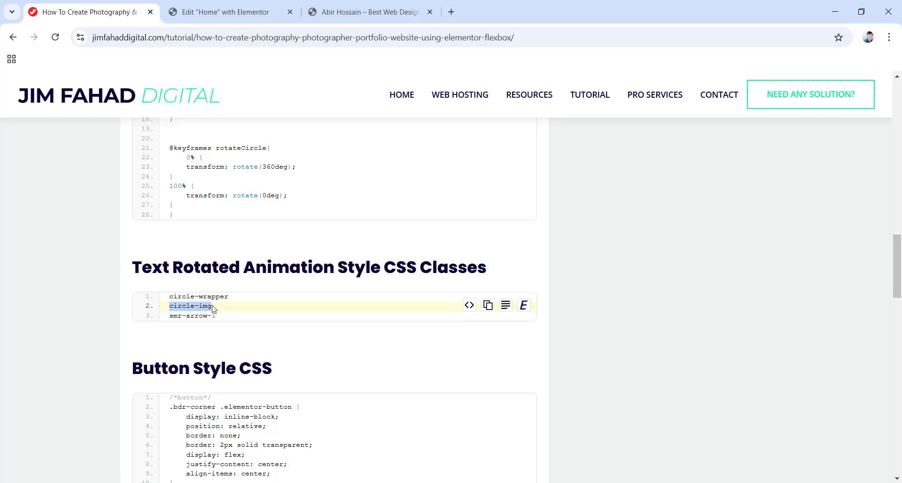
right_click(191, 309)
click(214, 324)
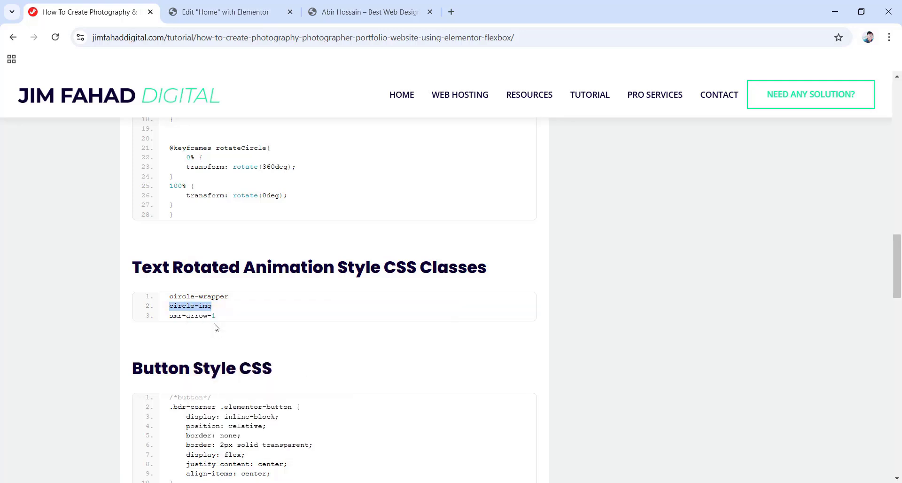
click(207, 5)
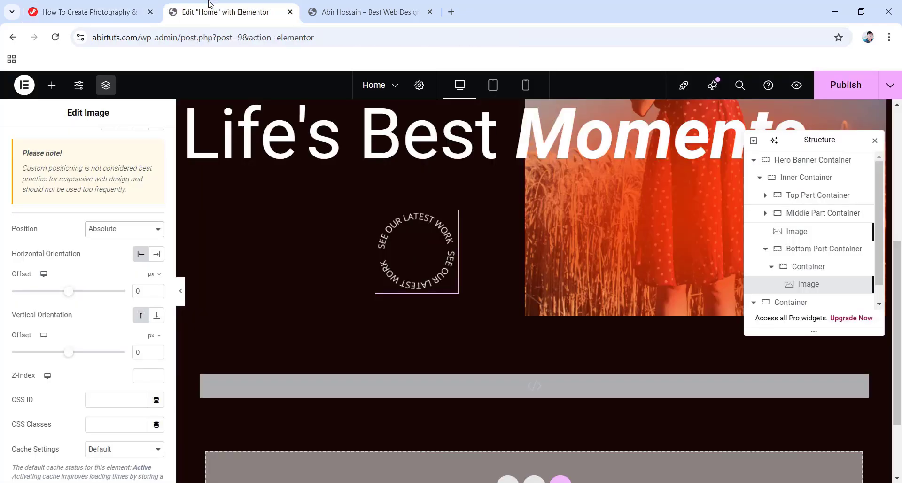
right_click(106, 423)
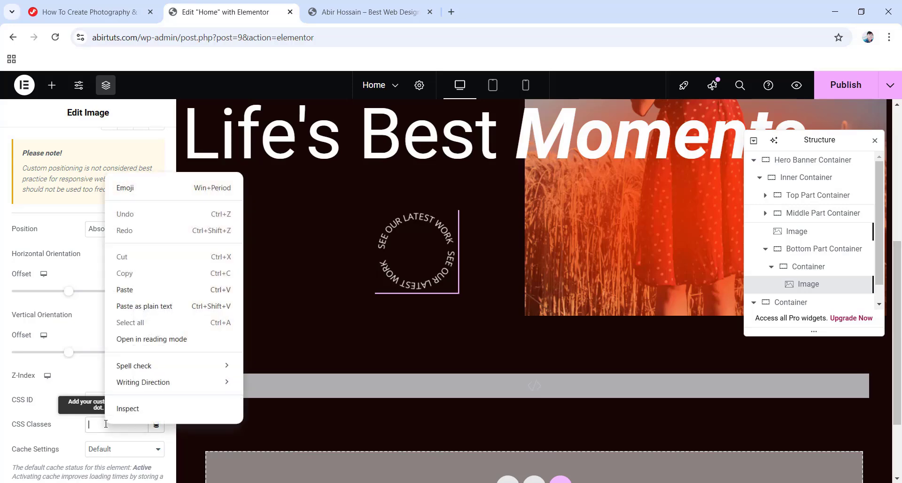
click(125, 289)
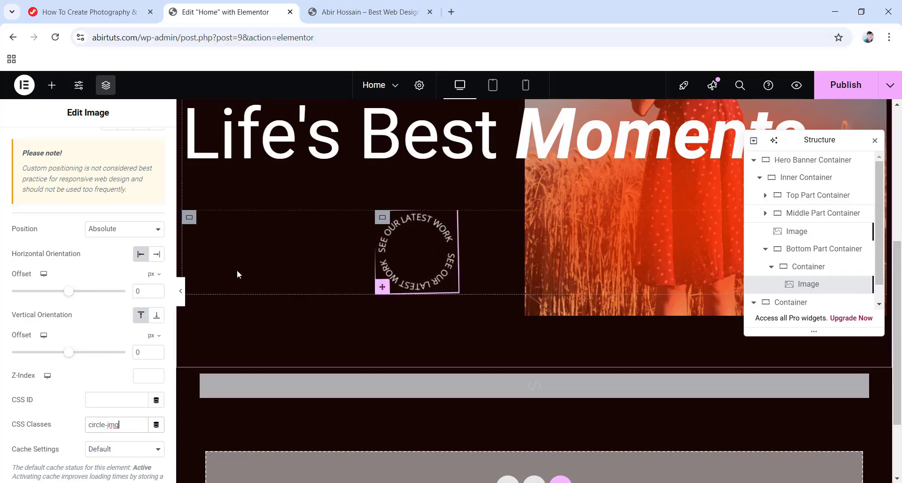
Add a second Image widget inside the circle container showing the Vector-1.svg arrow.
click(51, 90)
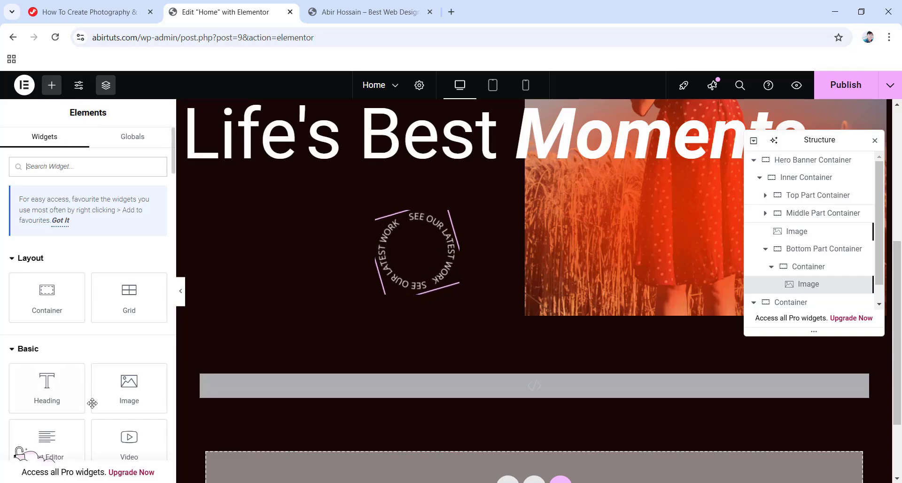
drag(129, 387, 416, 253)
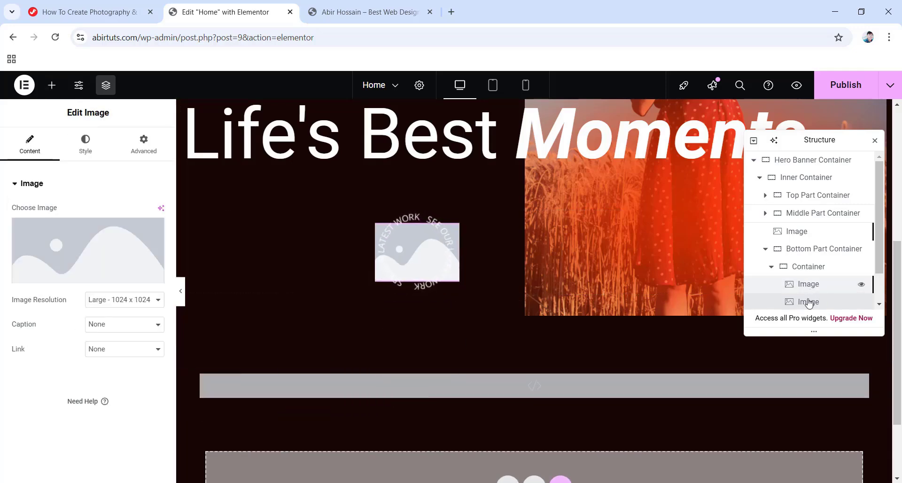
click(48, 244)
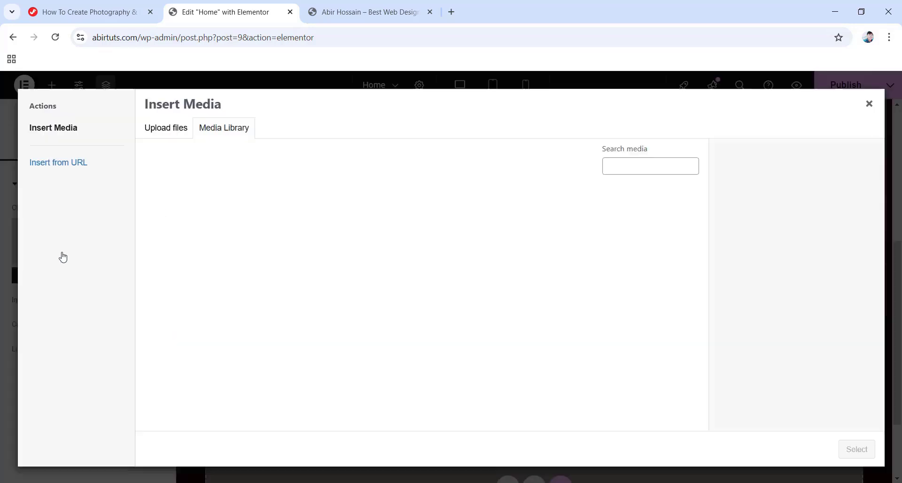
click(186, 243)
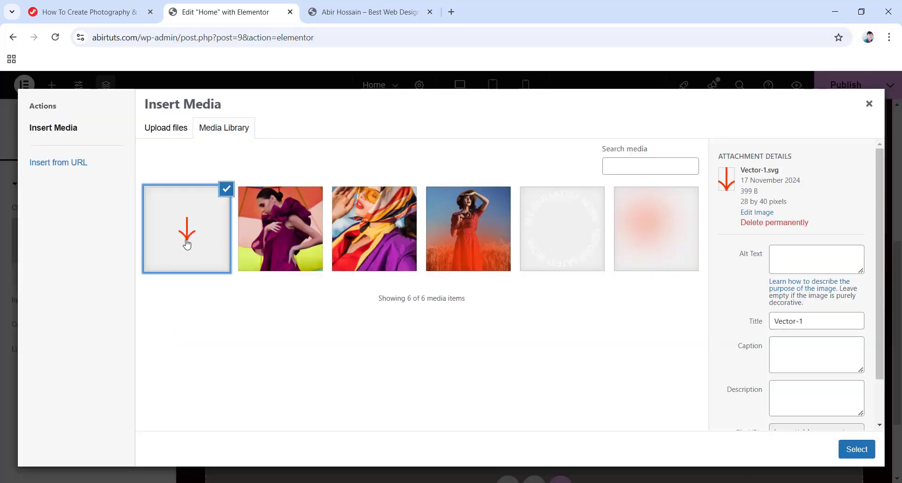
click(858, 449)
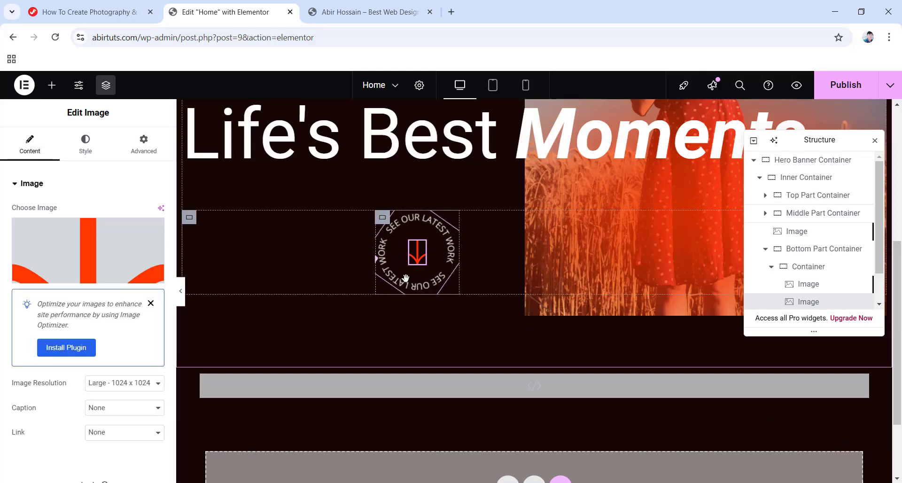
Copy smr-arrow-1 from the tutorial page and paste it into the arrow image's CSS Classes.
click(77, 11)
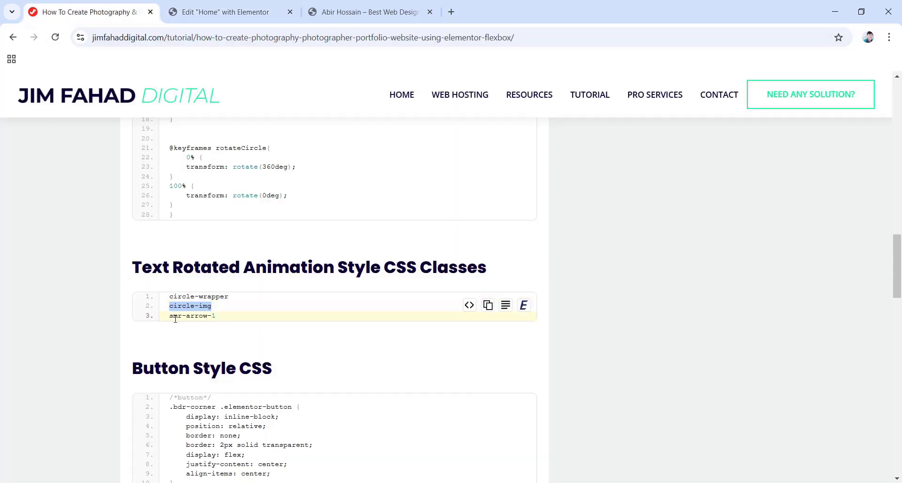
drag(171, 315, 219, 317)
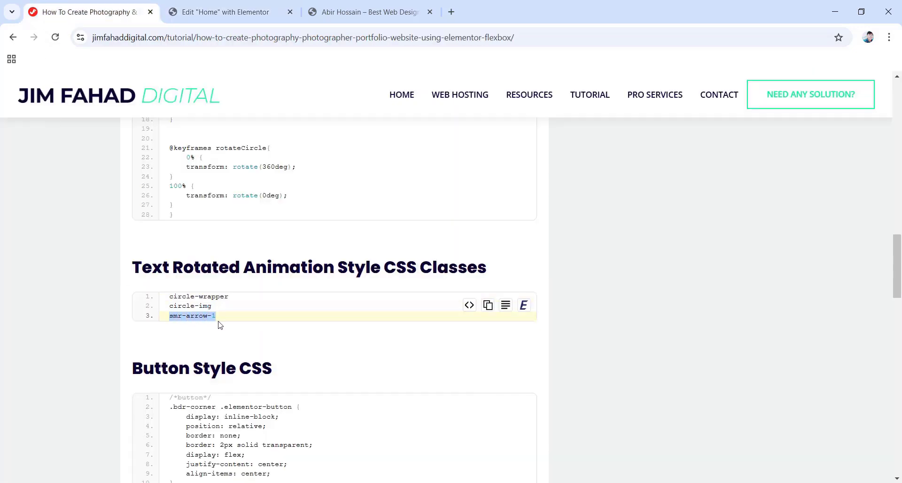
right_click(201, 315)
click(221, 331)
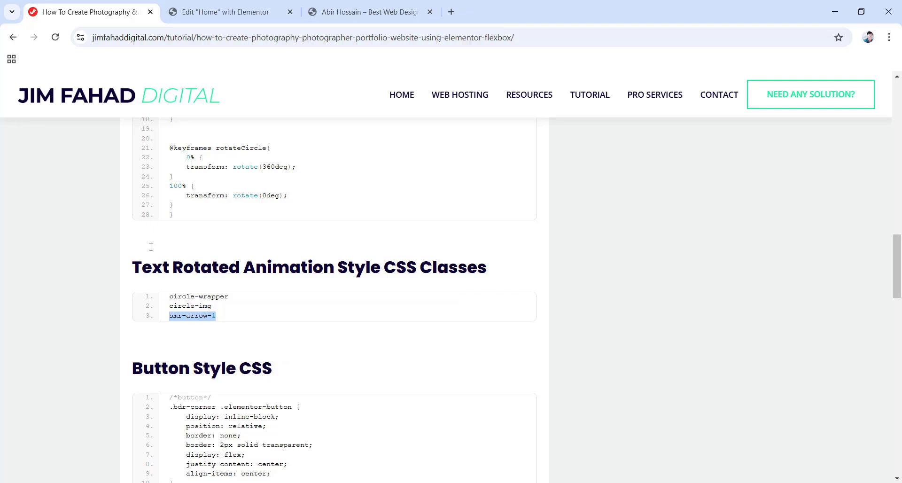
click(213, 14)
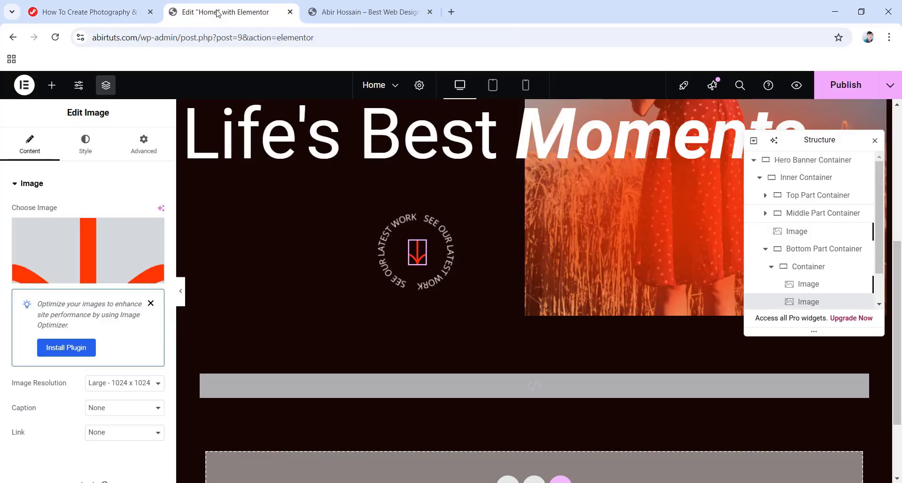
click(141, 139)
scroll(95, 295, down, 3)
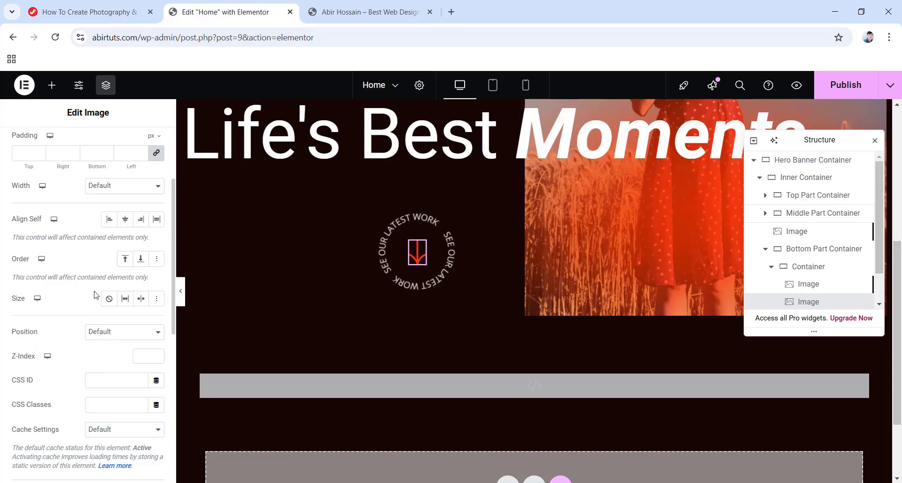
right_click(120, 405)
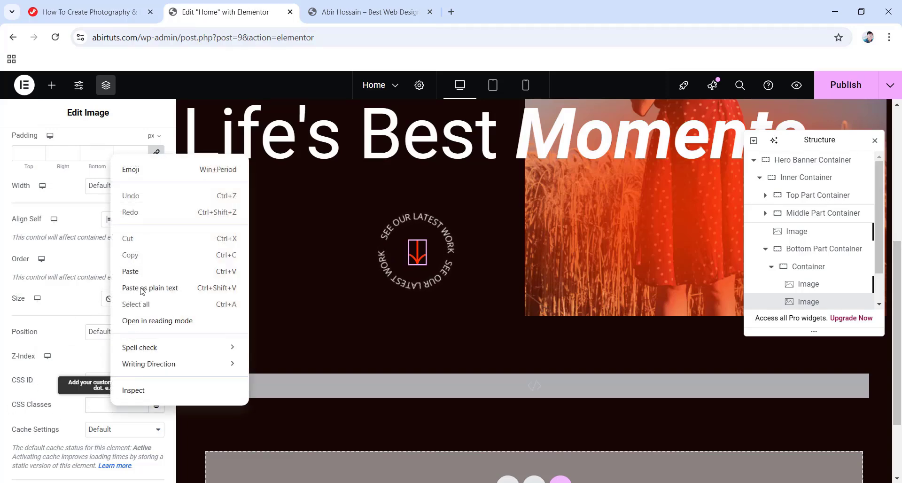
click(134, 274)
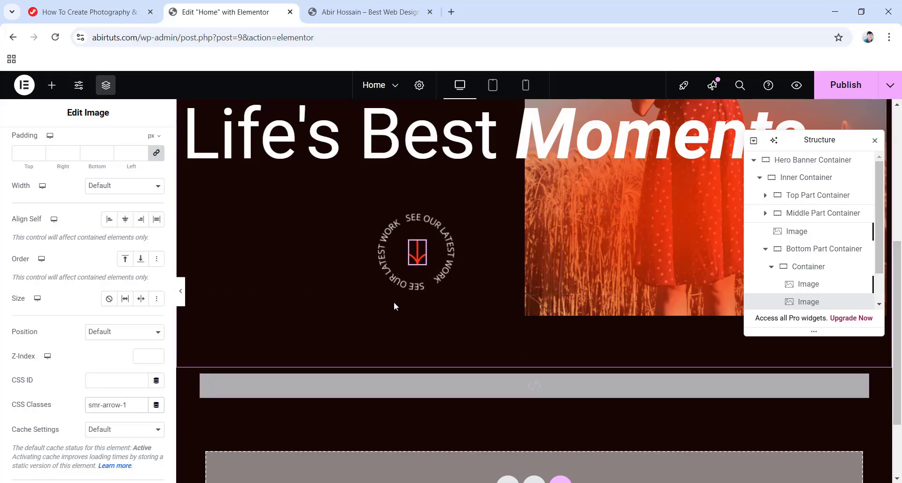
Collapse the Navigator rows and add an Image widget in Hero Banner Container below Inner Container.
click(765, 249)
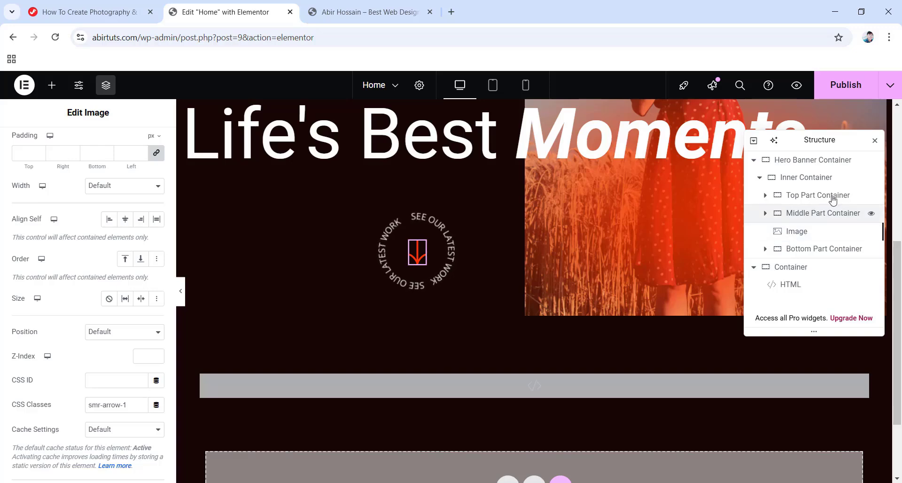
click(760, 178)
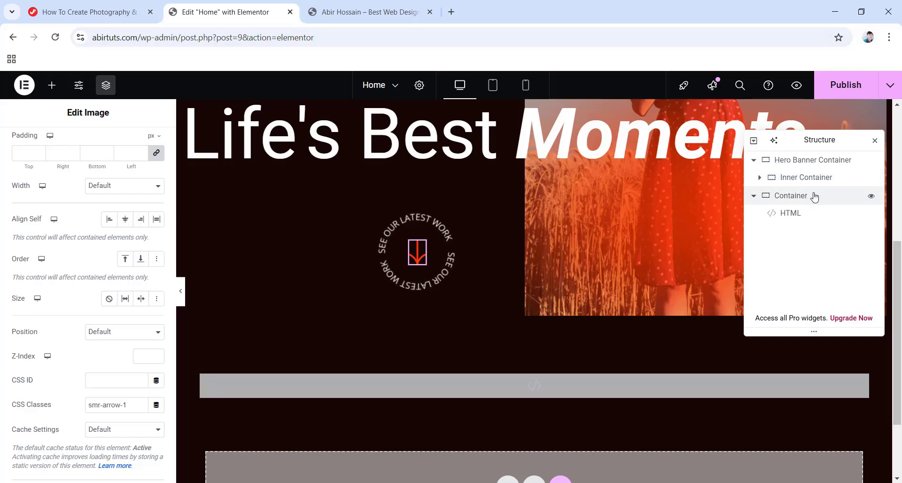
click(52, 85)
drag(129, 389, 547, 376)
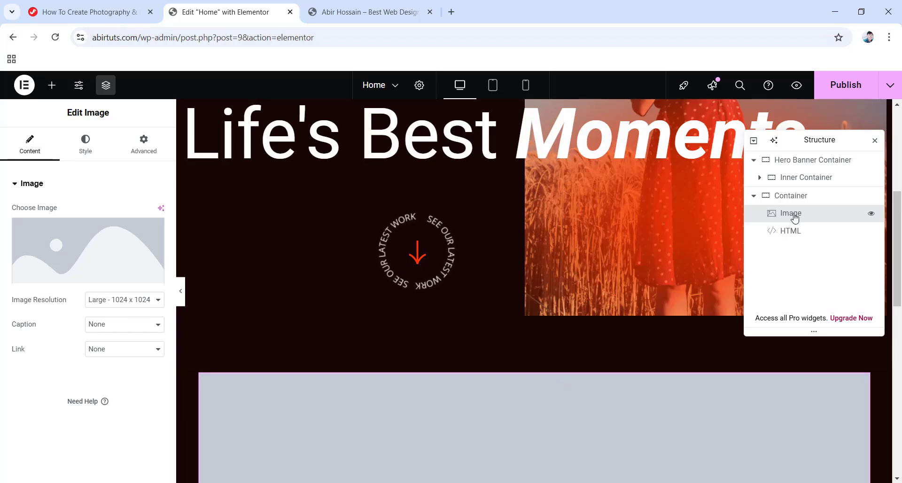
drag(785, 221, 815, 190)
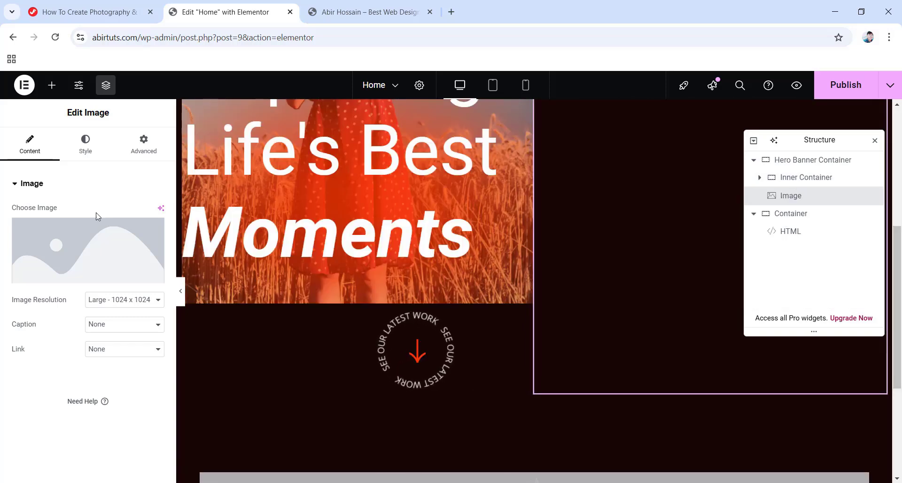
Set the new image to the soft orange glow Ellipse-2-3-1.png.
click(91, 248)
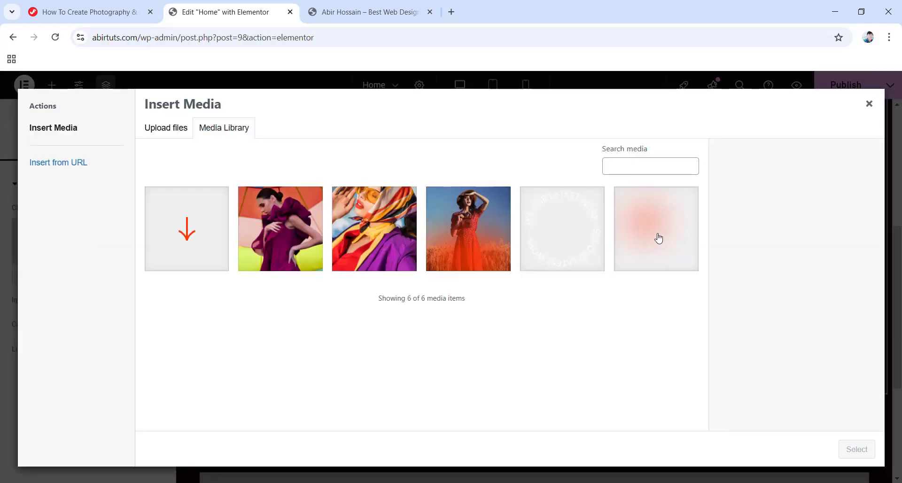
click(646, 234)
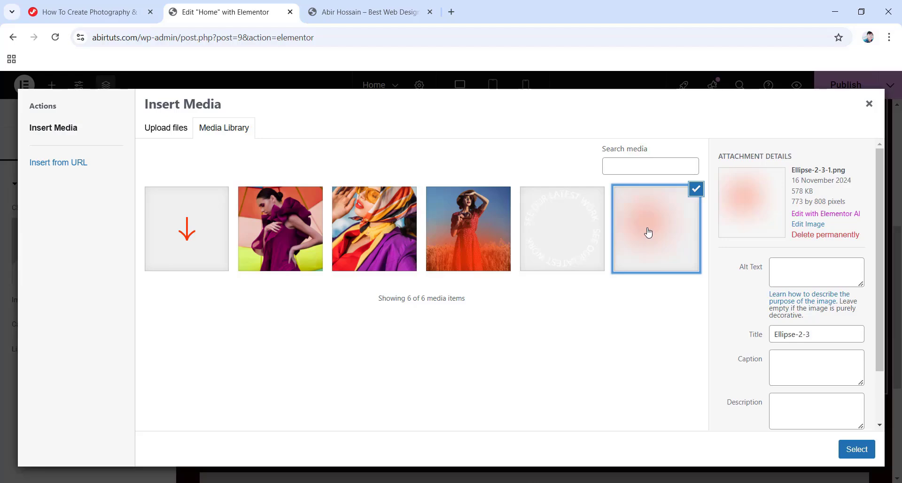
click(852, 450)
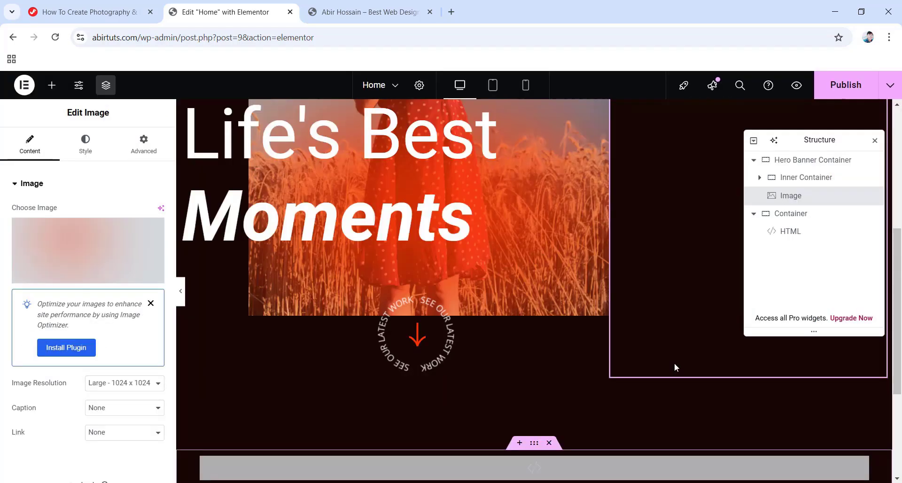
scroll(625, 352, up, 5)
scroll(585, 345, up, 1)
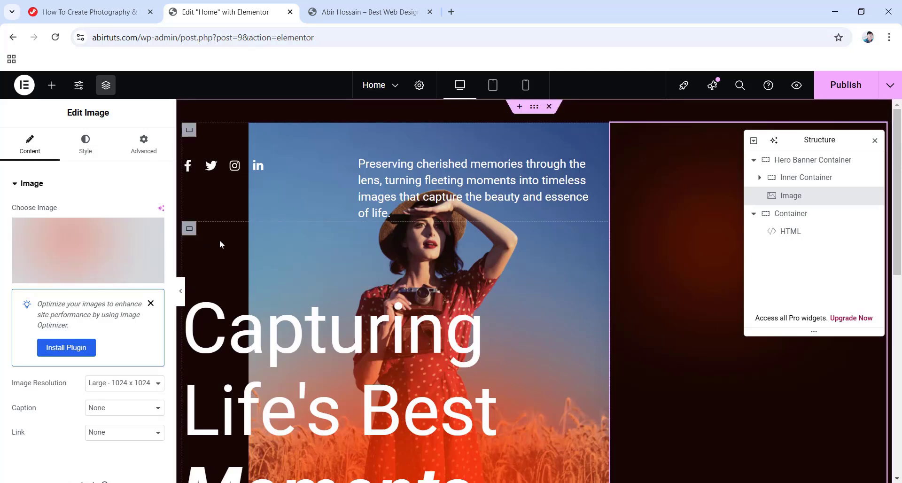
click(144, 149)
scroll(94, 206, down, 3)
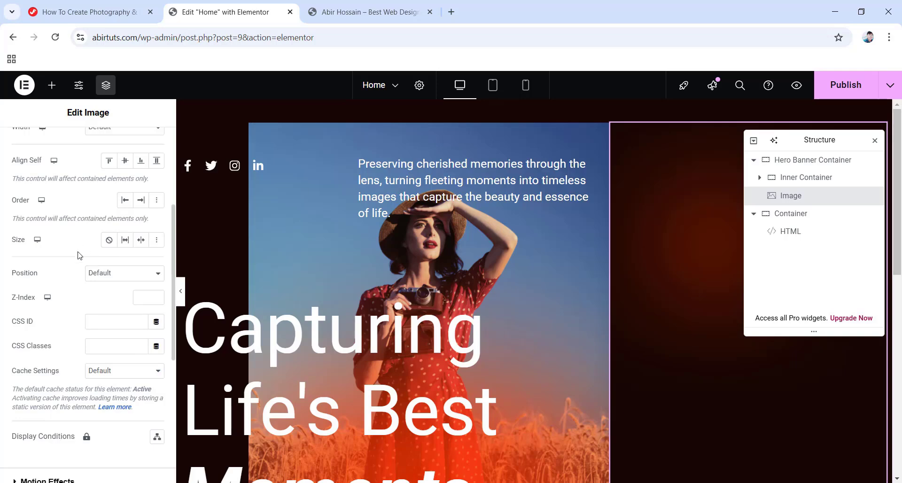
Make the glow image absolute with a -134 px vertical offset and z-index -1.
click(123, 273)
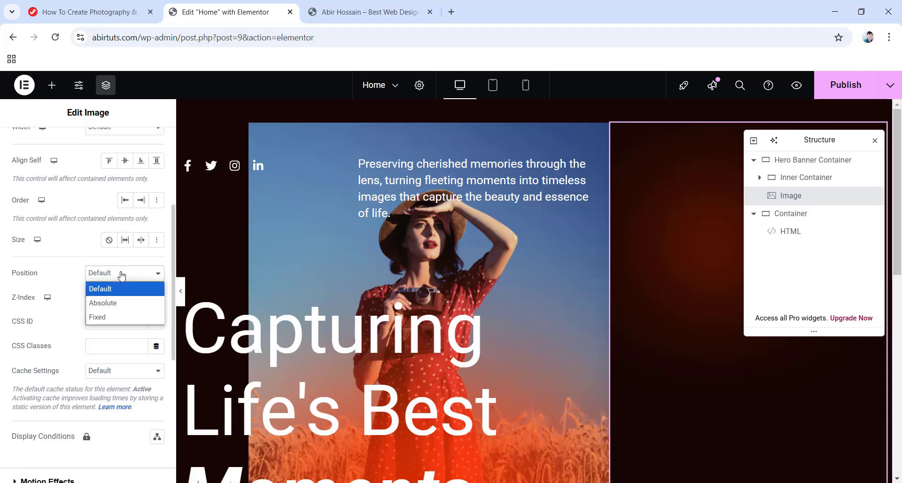
click(114, 302)
scroll(114, 298, down, 1)
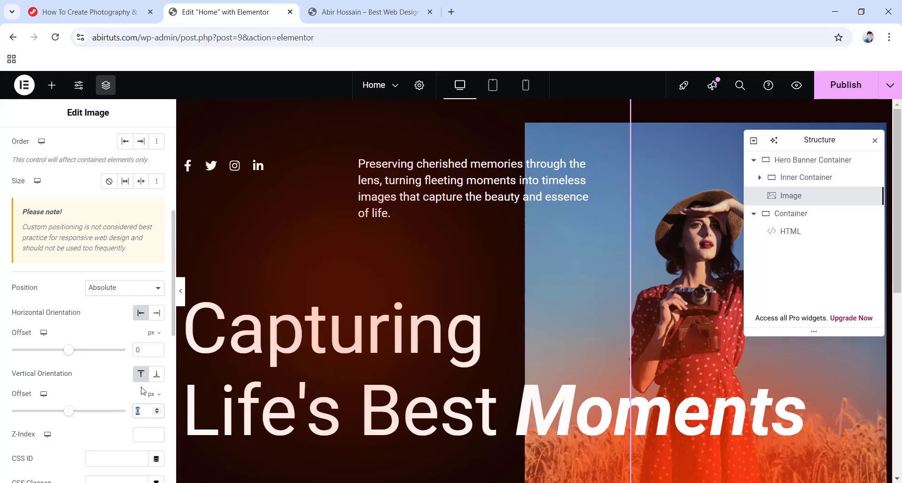
text(-134)
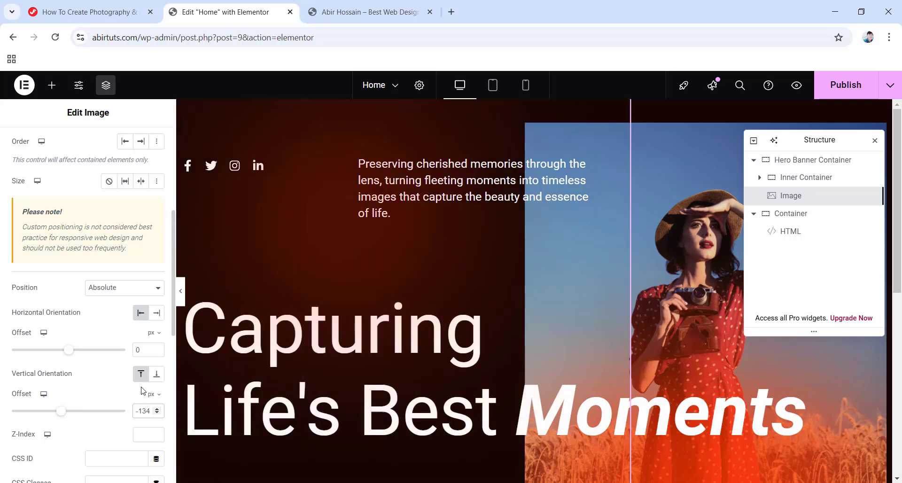
scroll(125, 389, down, 1)
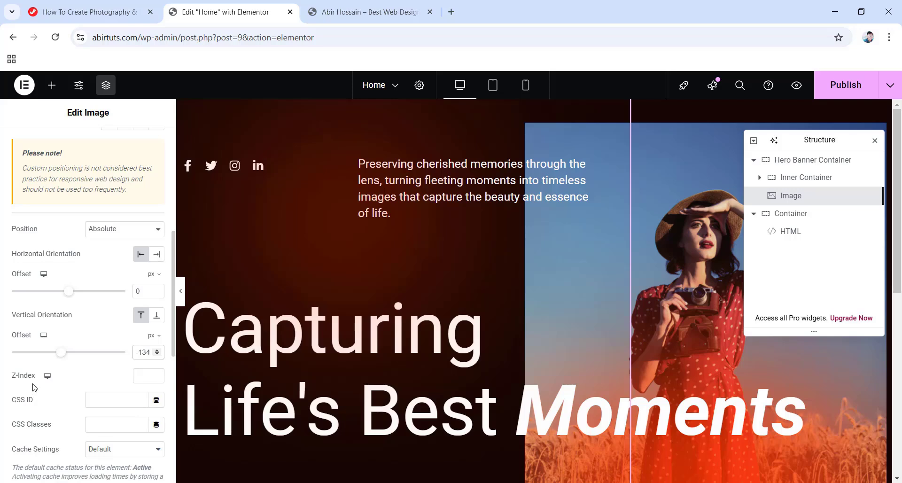
click(142, 376)
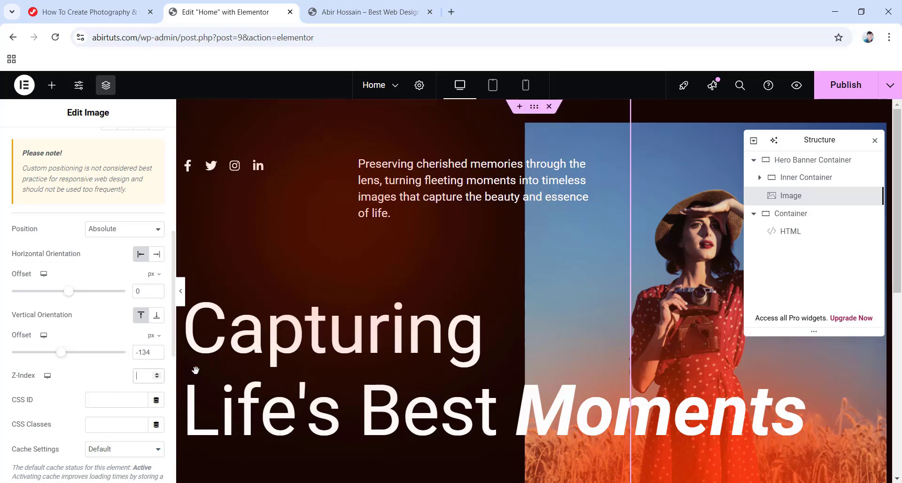
text(-1)
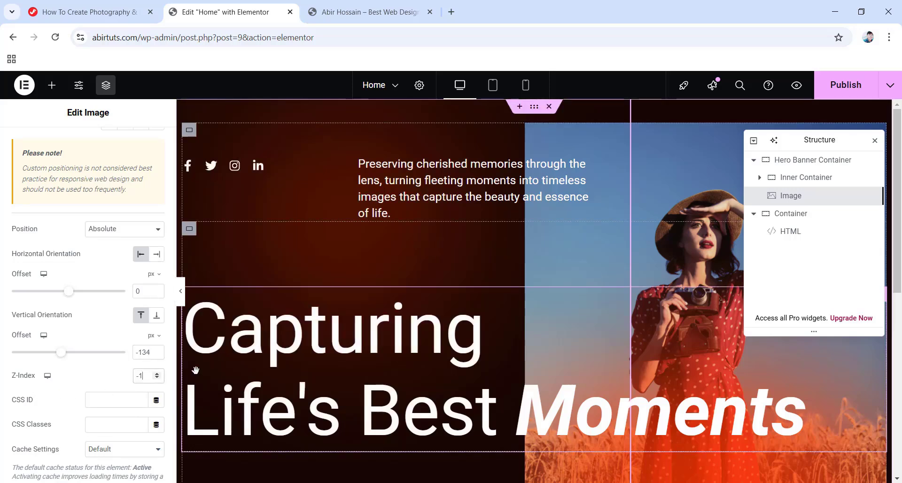
scroll(503, 401, down, 6)
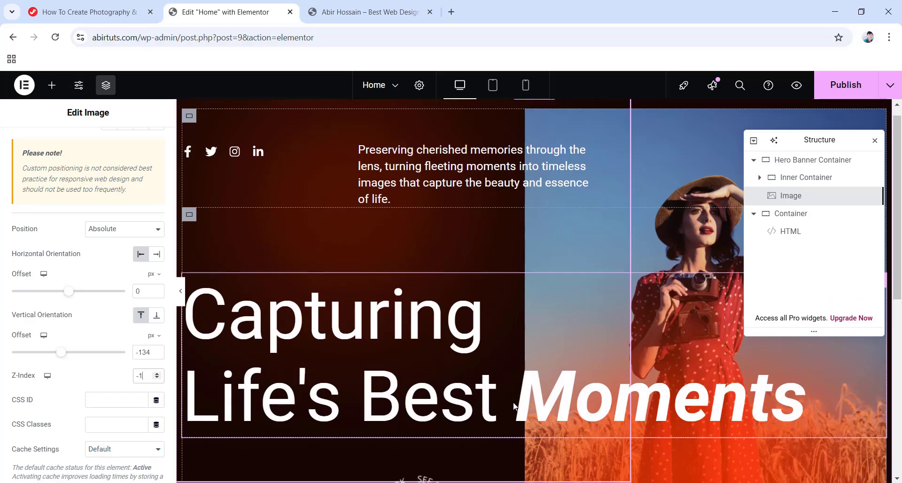
scroll(503, 402, up, 6)
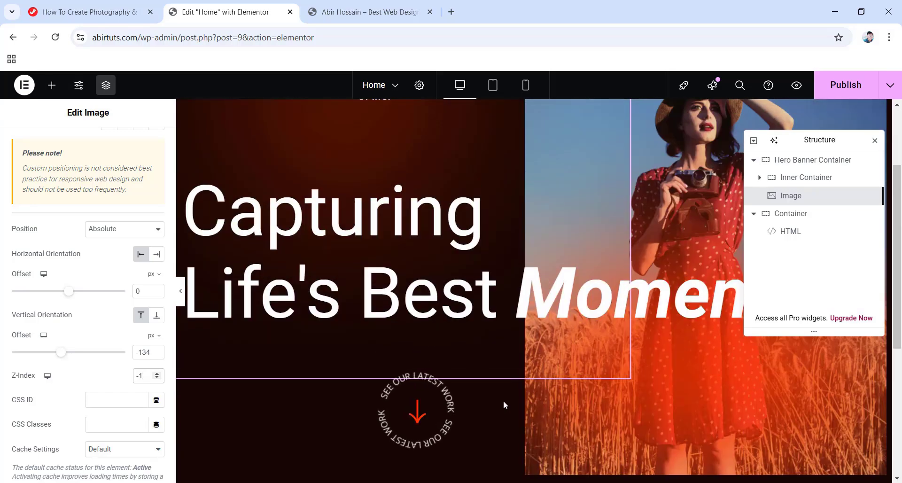
Preview the hero with the editing panel hidden, then publish the page.
click(180, 291)
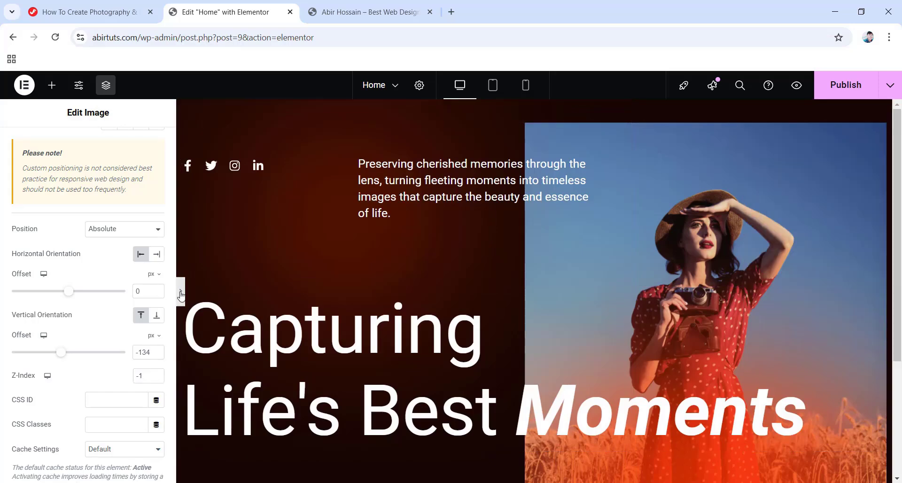
scroll(437, 296, down, 4)
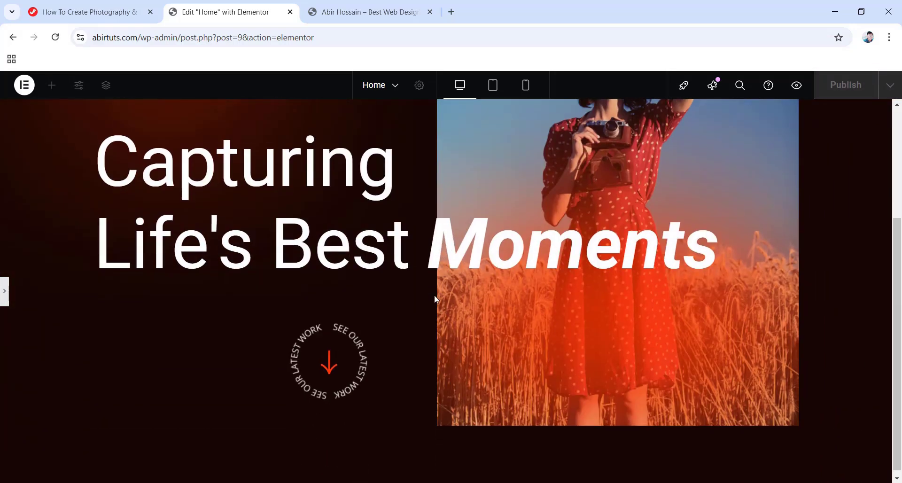
scroll(430, 301, up, 4)
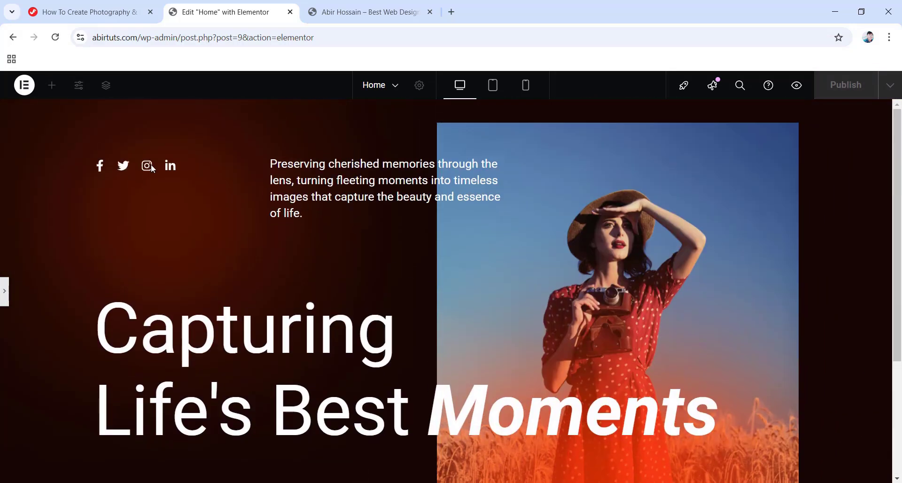
click(4, 292)
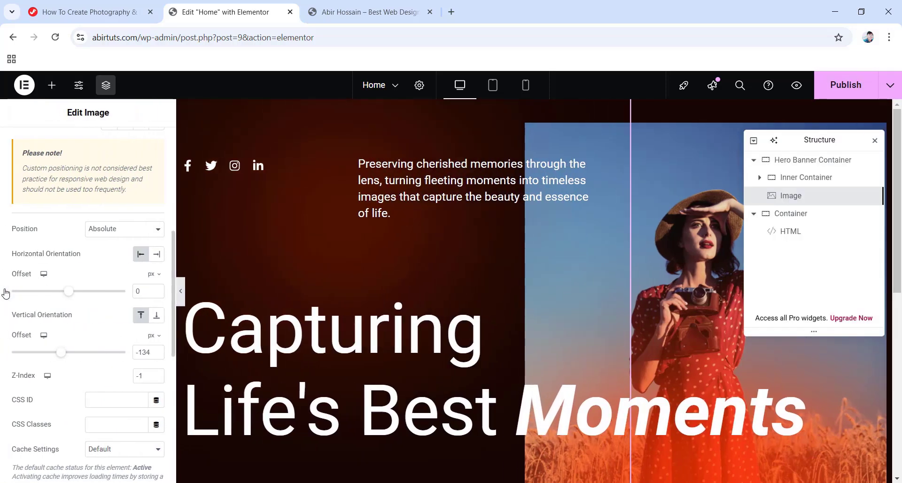
click(848, 92)
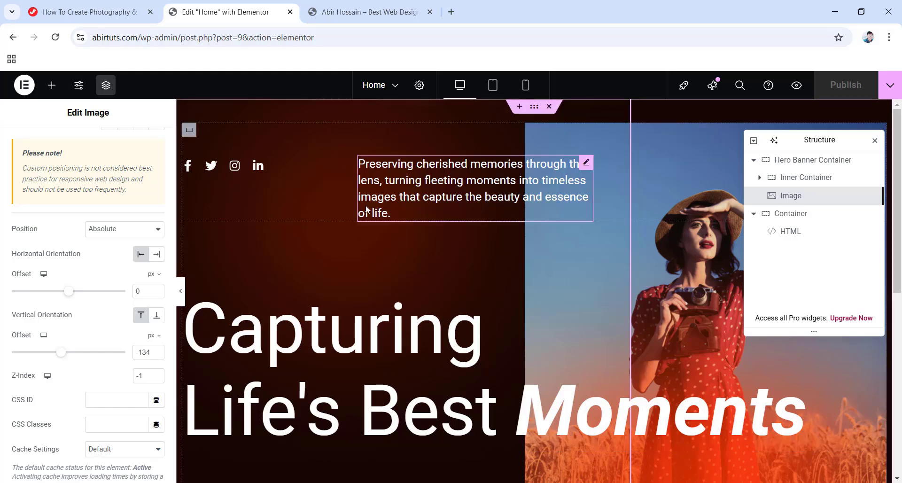
scroll(520, 343, down, 4)
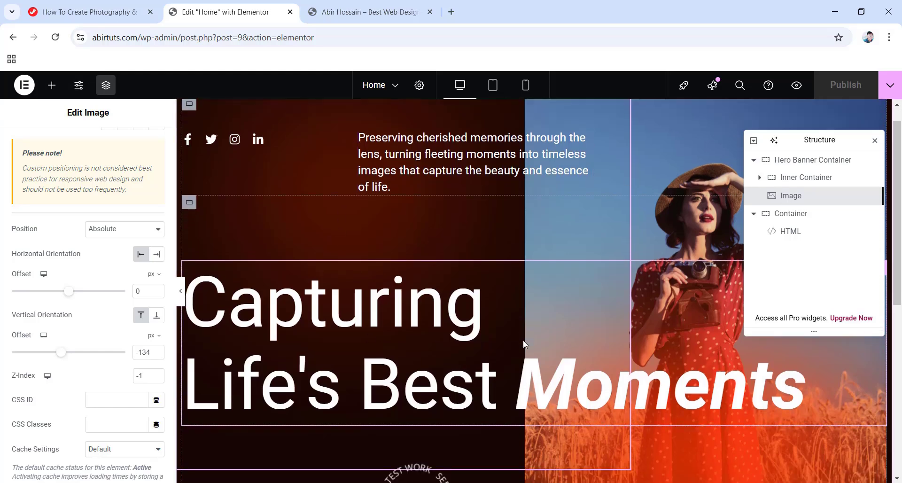
scroll(523, 340, up, 4)
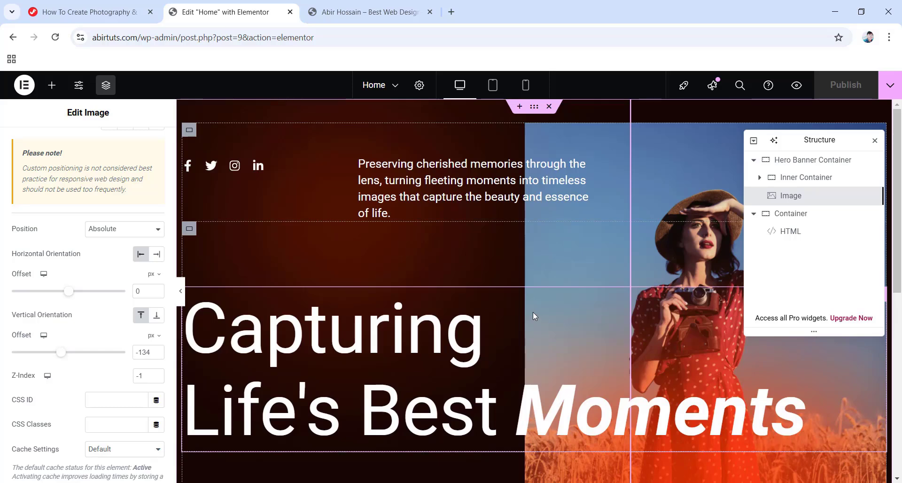
scroll(498, 326, down, 3)
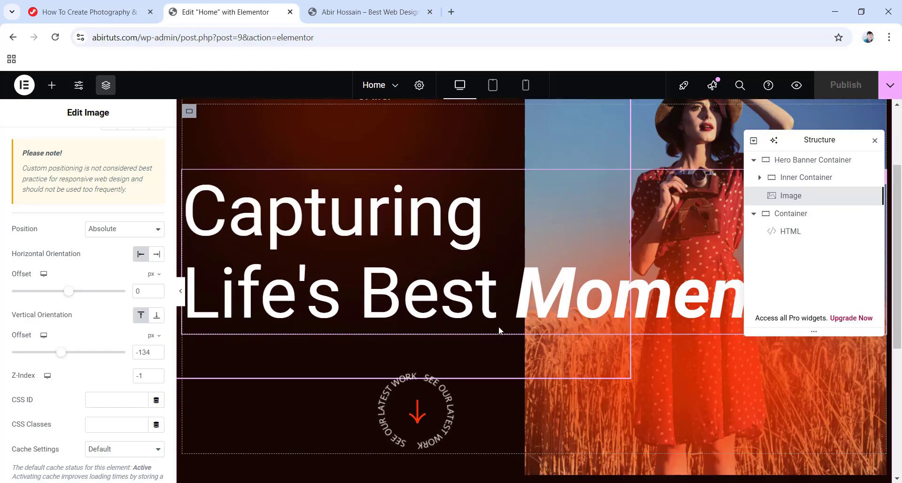
scroll(498, 326, up, 3)
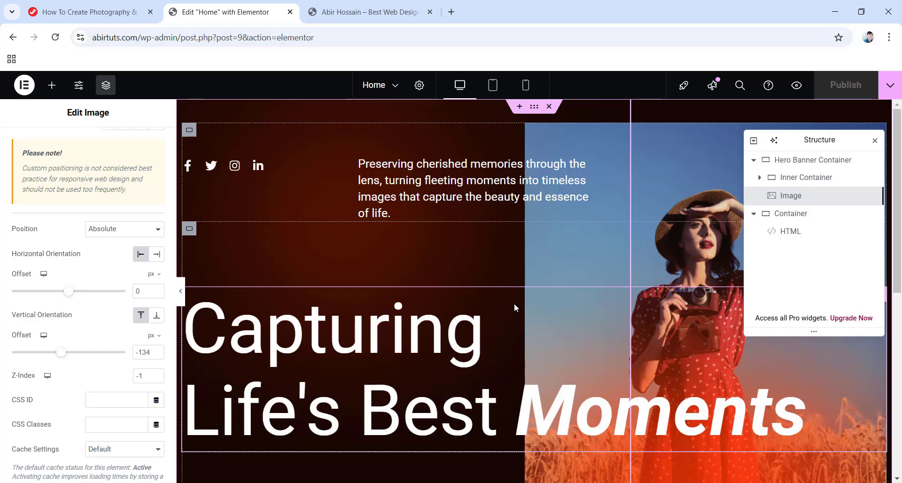
Preview the hero at tablet width and scroll through it.
click(491, 89)
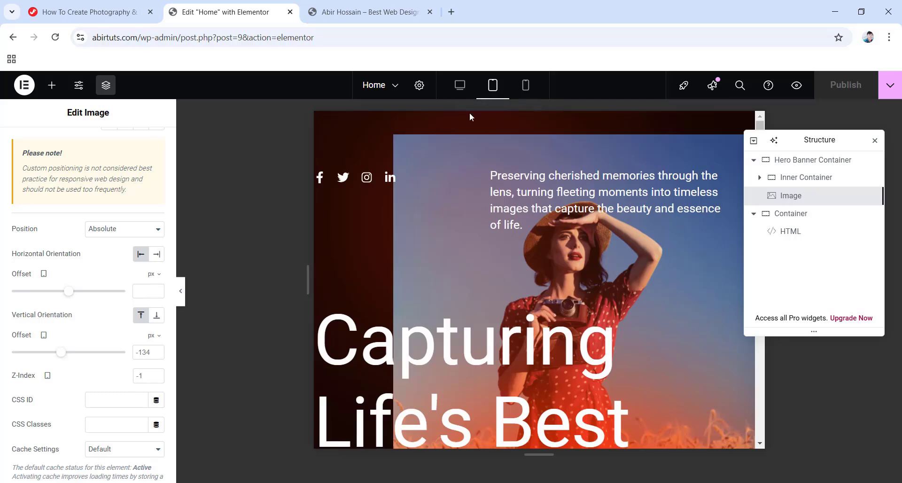
scroll(513, 224, down, 4)
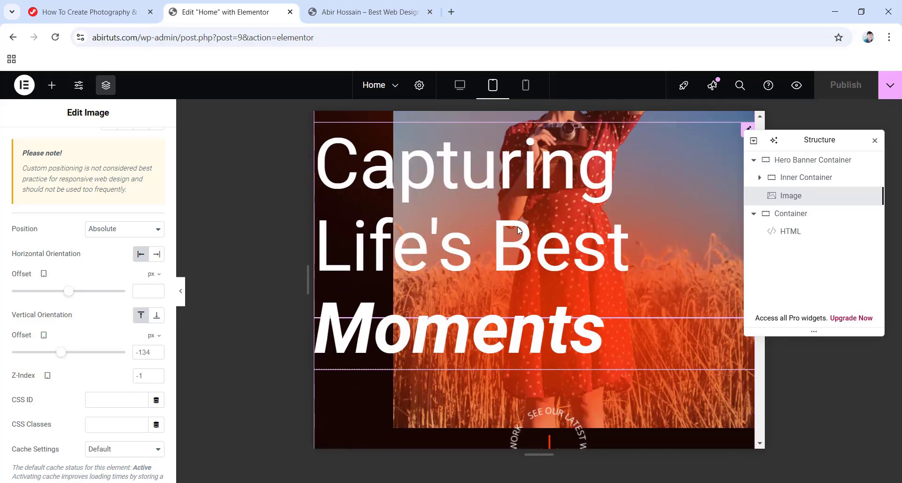
scroll(517, 226, down, 5)
scroll(517, 226, down, 3)
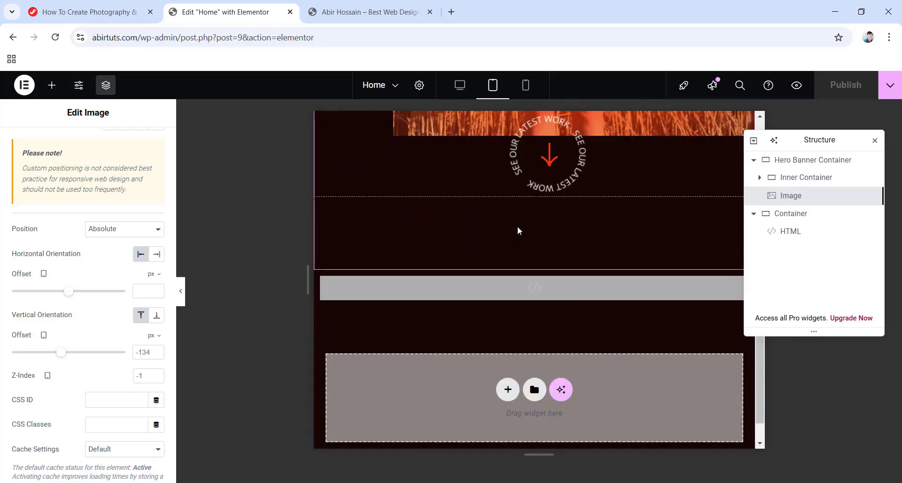
scroll(517, 227, up, 3)
scroll(517, 226, up, 8)
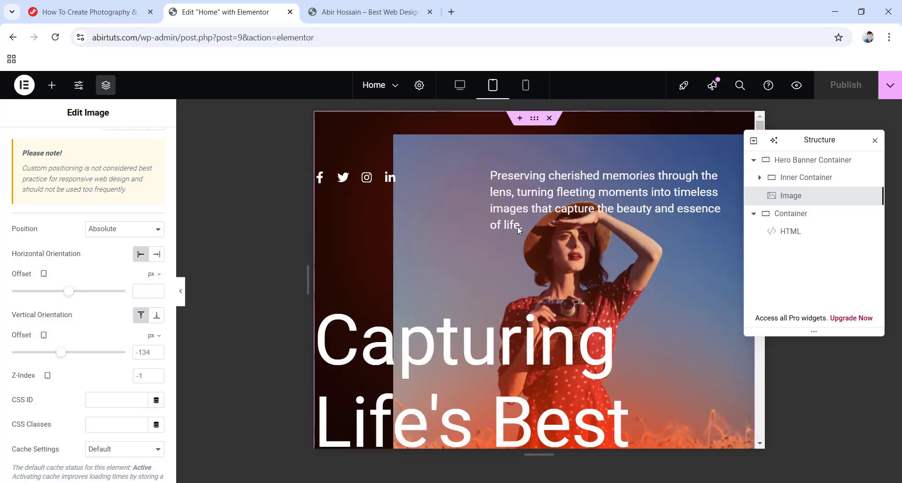
Check the hero at mobile width, then switch back to the tablet preview.
click(525, 85)
scroll(550, 223, down, 3)
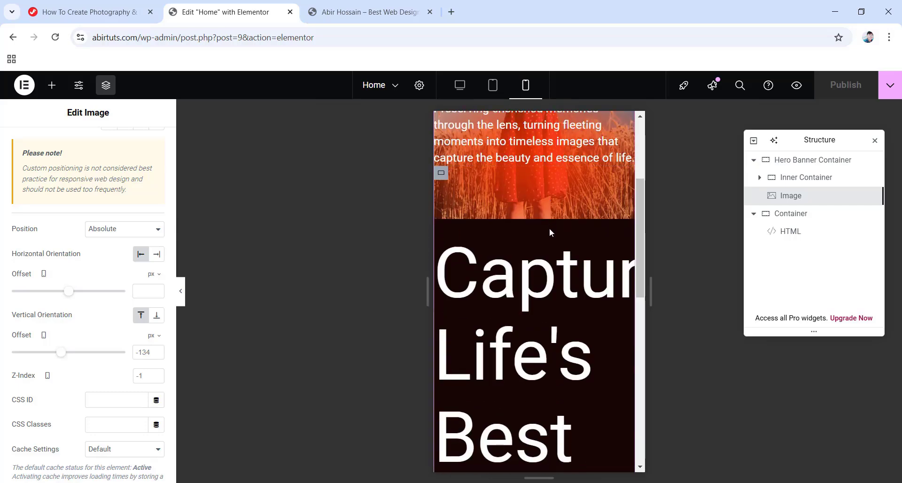
scroll(549, 253, down, 3)
scroll(546, 284, down, 5)
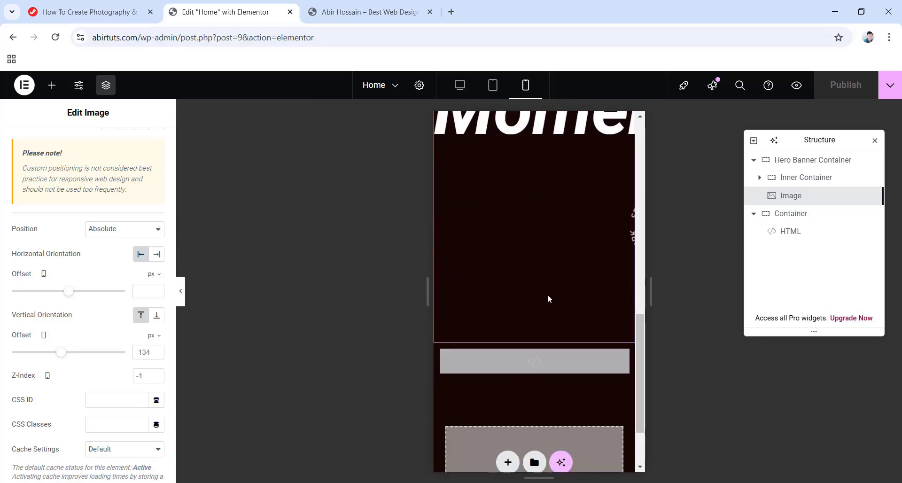
scroll(548, 294, up, 5)
scroll(548, 294, up, 8)
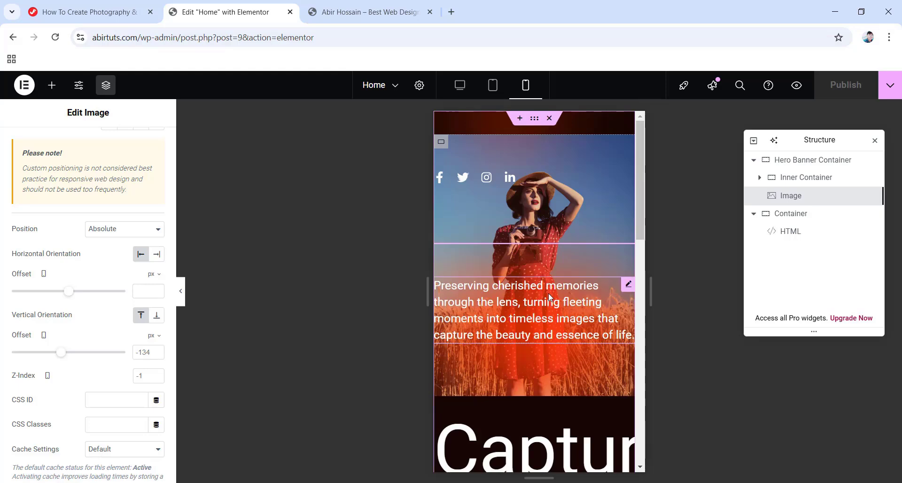
scroll(544, 296, down, 3)
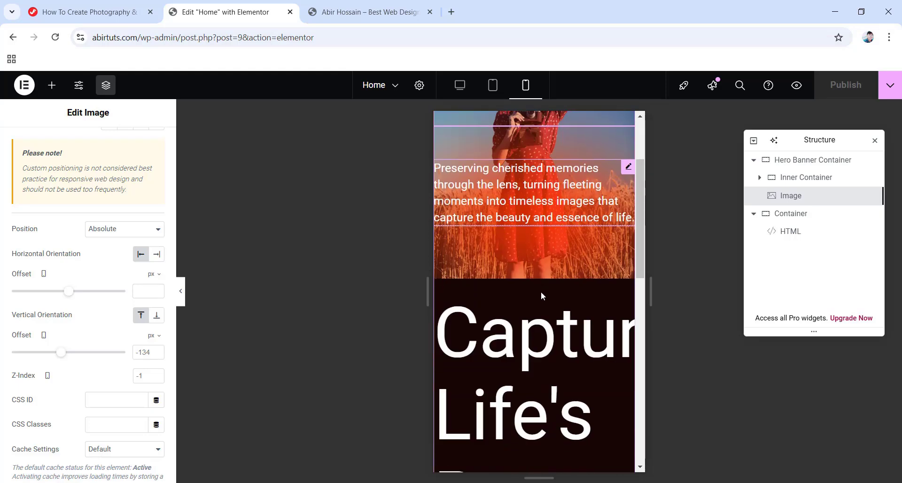
scroll(540, 291, up, 3)
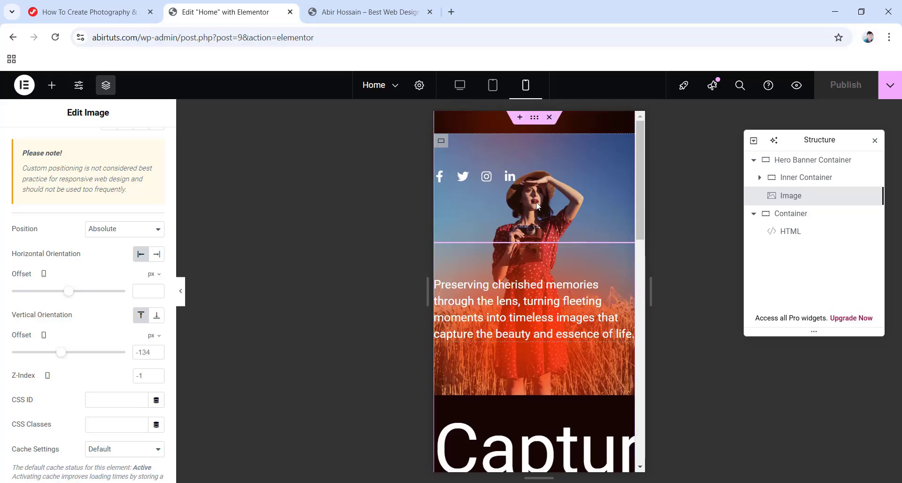
scroll(539, 224, down, 6)
scroll(536, 264, down, 2)
scroll(529, 225, up, 5)
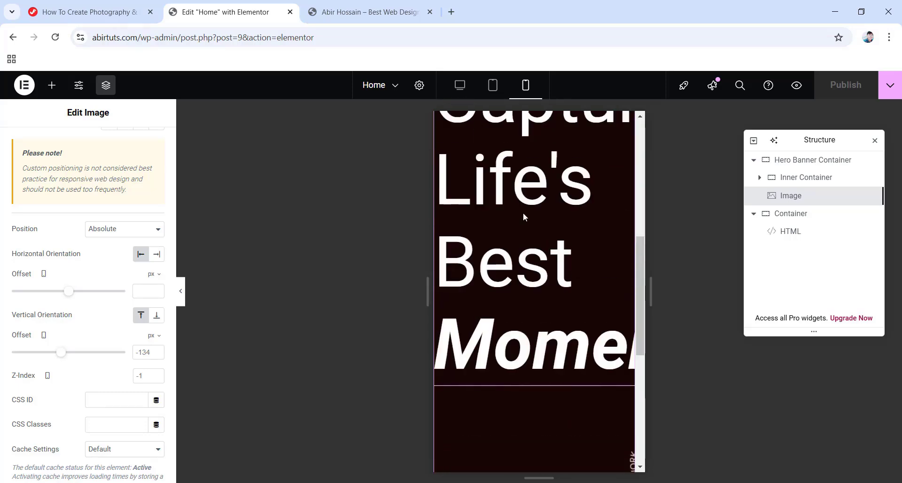
click(493, 86)
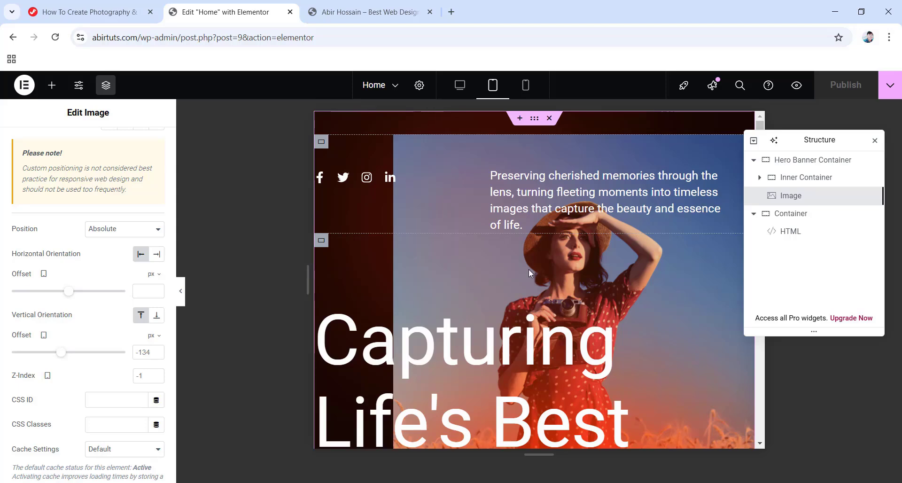
Give Hero Banner Container tablet padding of 0 top/bottom and 20 px left/right.
click(797, 164)
click(147, 148)
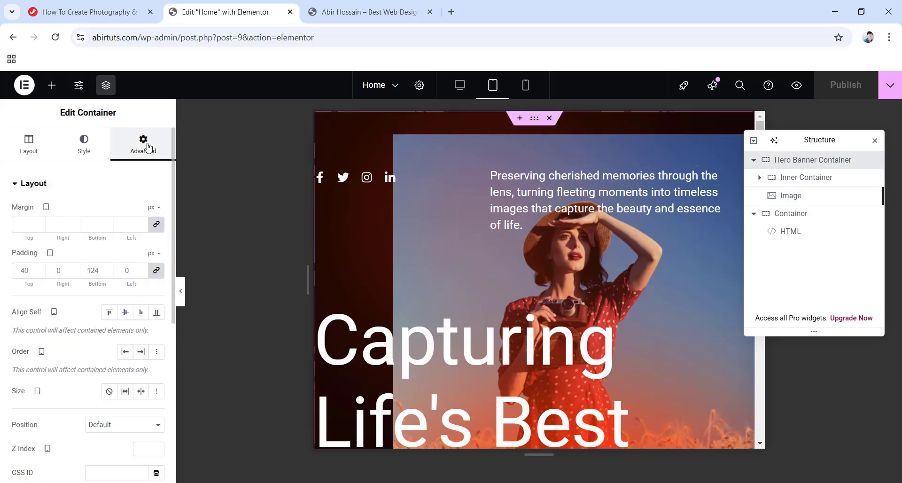
click(156, 270)
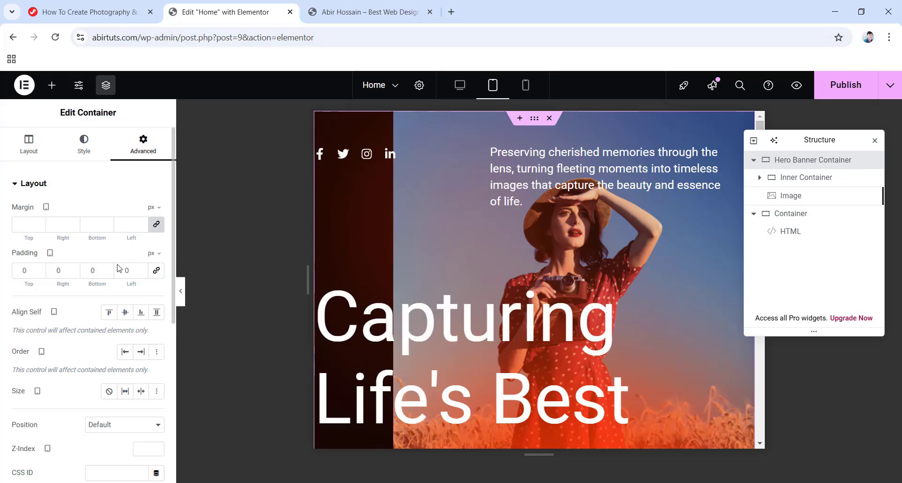
double_click(53, 270)
text(20)
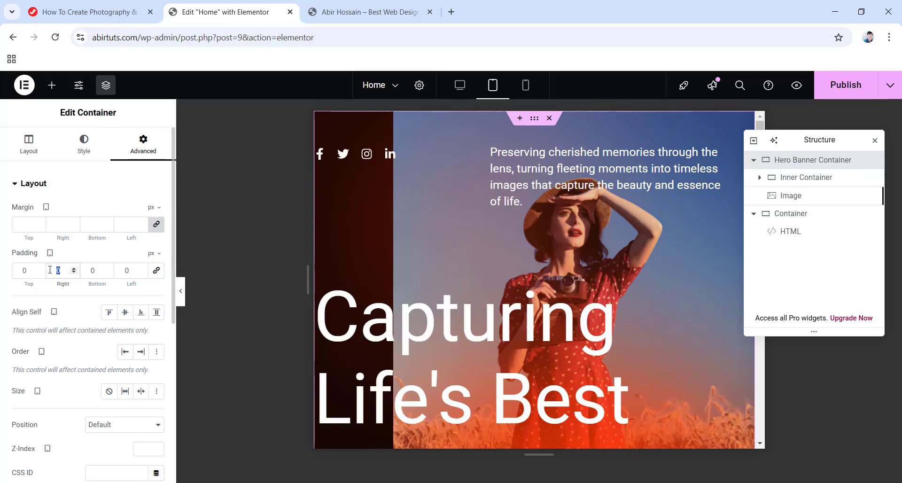
double_click(131, 271)
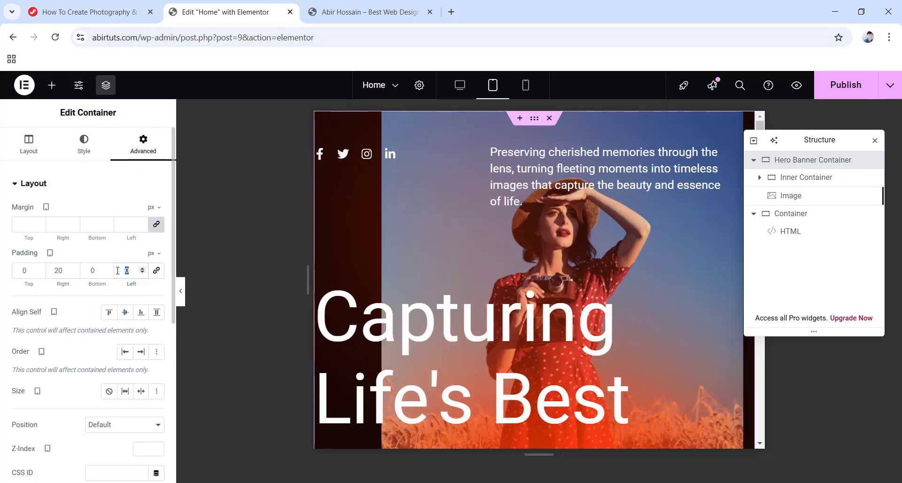
text(20)
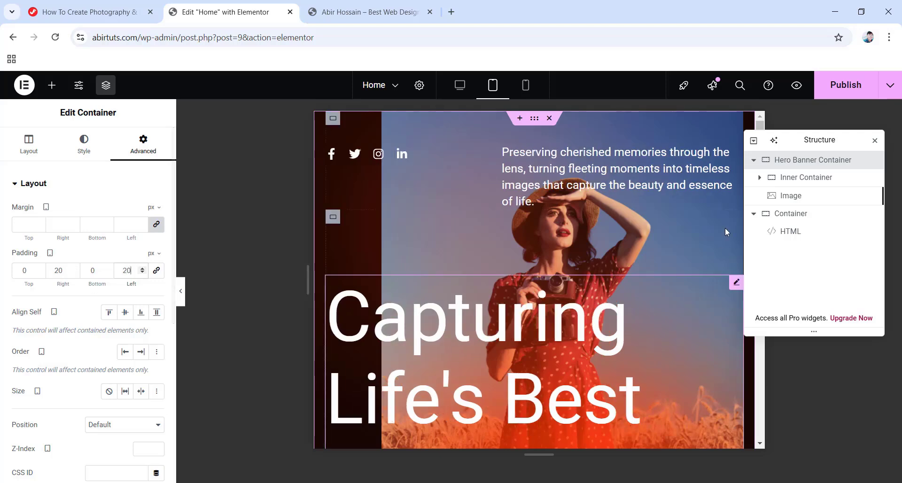
click(760, 177)
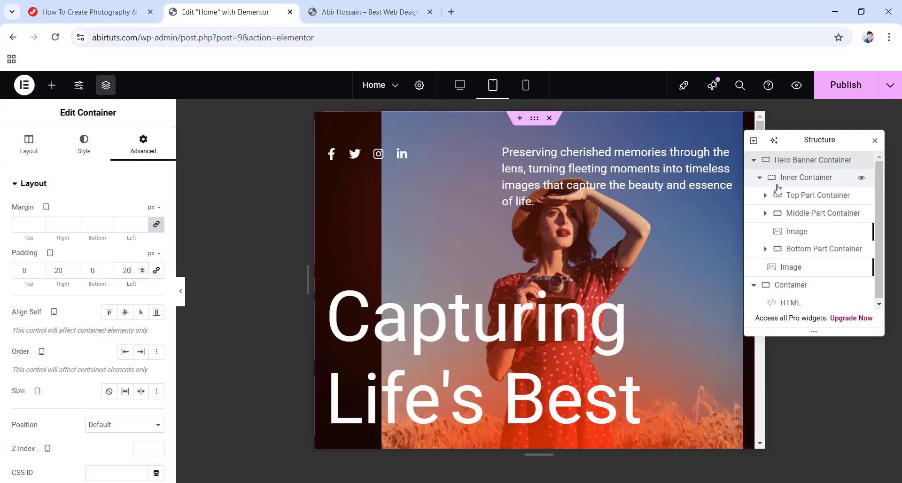
click(765, 213)
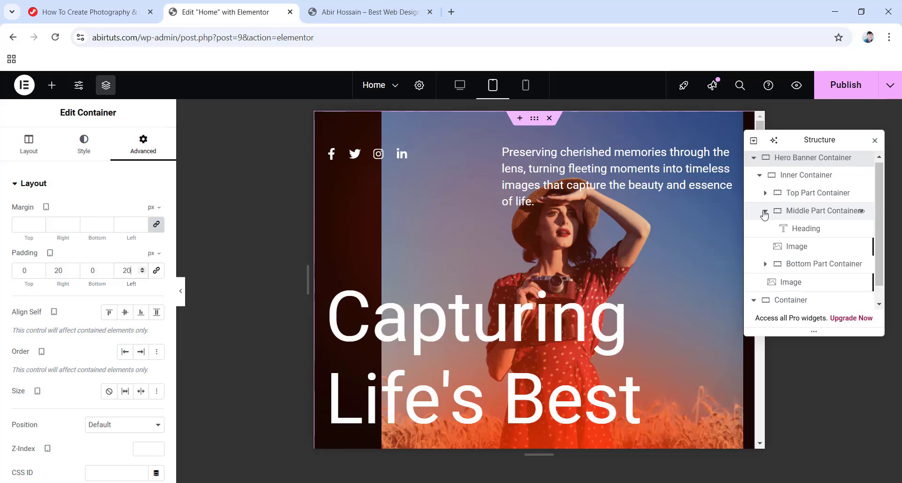
Set the tablet heading's font size to 60 and line height to 80 px.
click(795, 230)
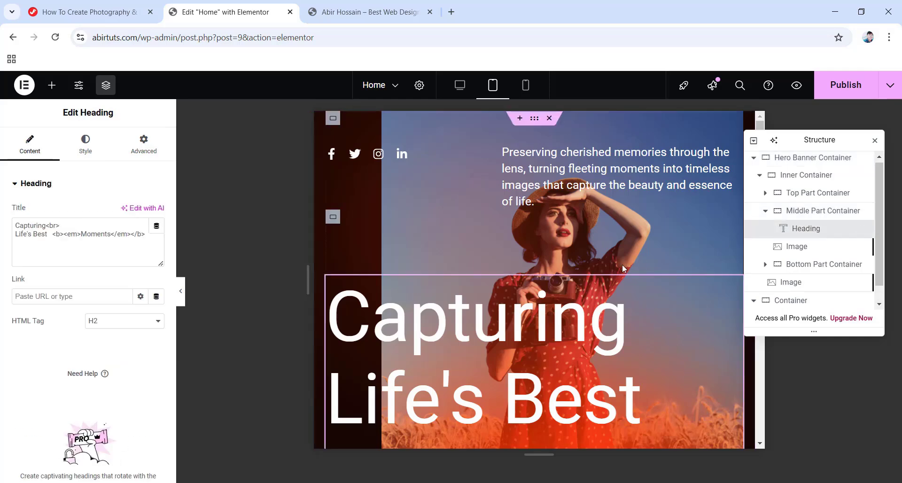
scroll(517, 291, down, 1)
scroll(454, 311, down, 1)
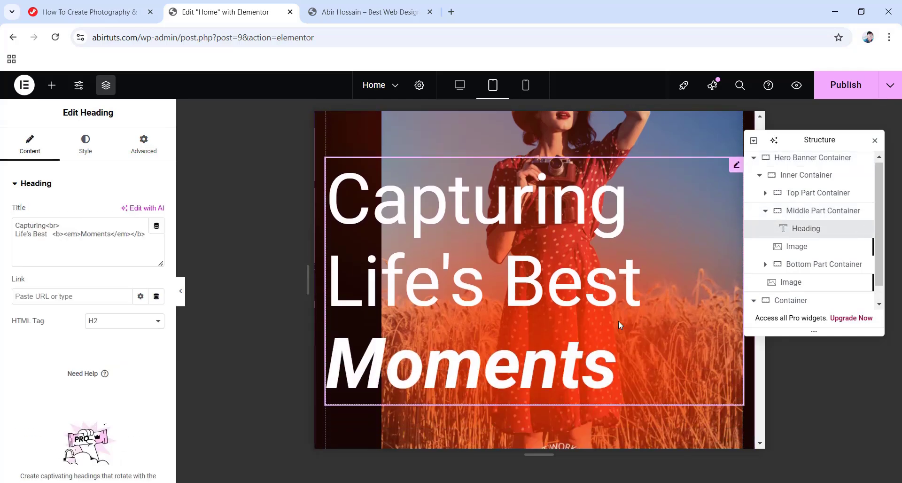
click(84, 150)
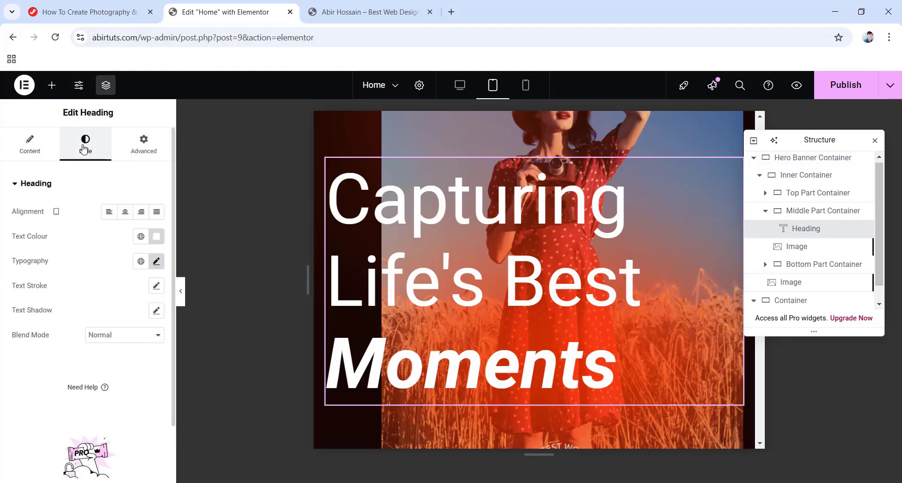
click(156, 262)
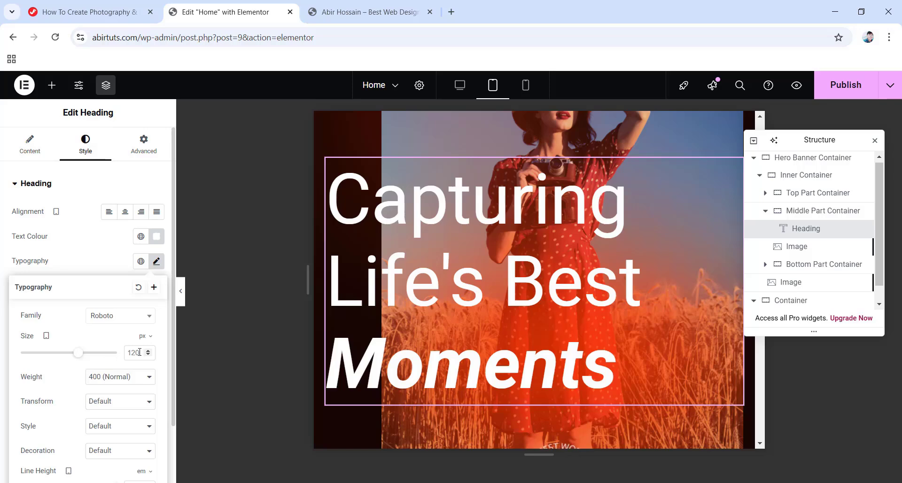
text(60)
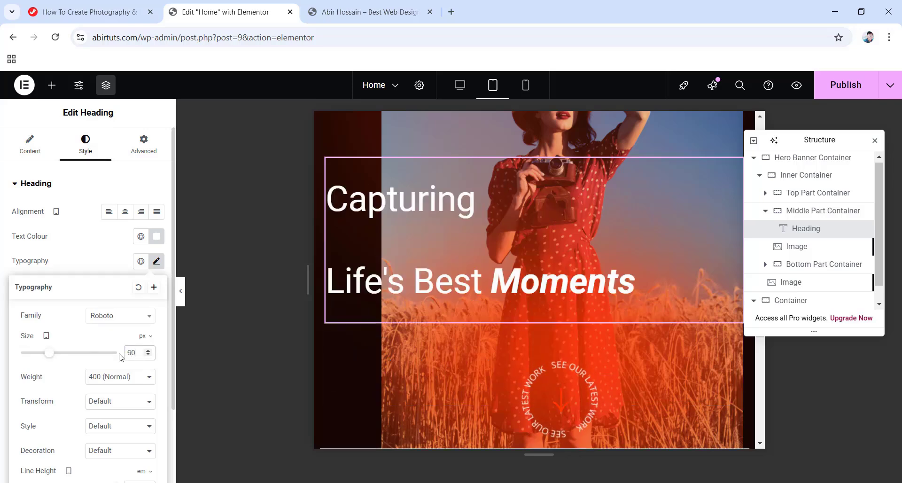
scroll(123, 361, down, 1)
scroll(123, 361, down, 1)
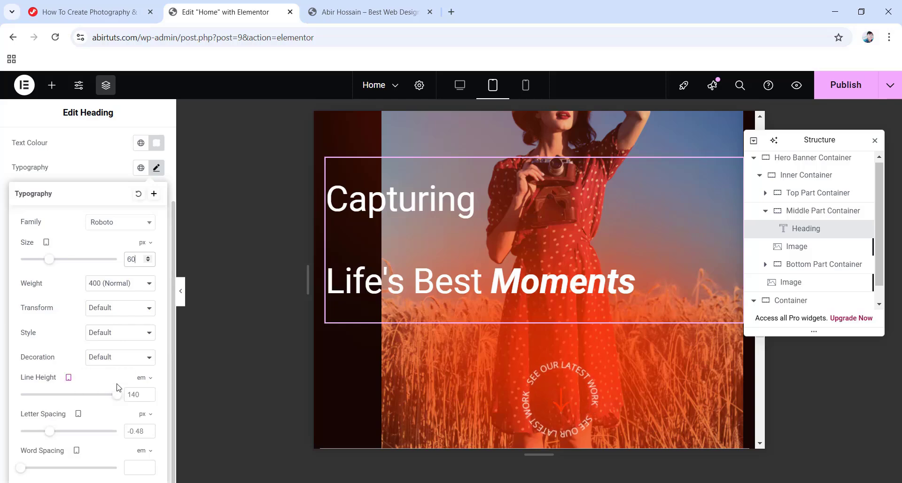
click(146, 378)
click(140, 377)
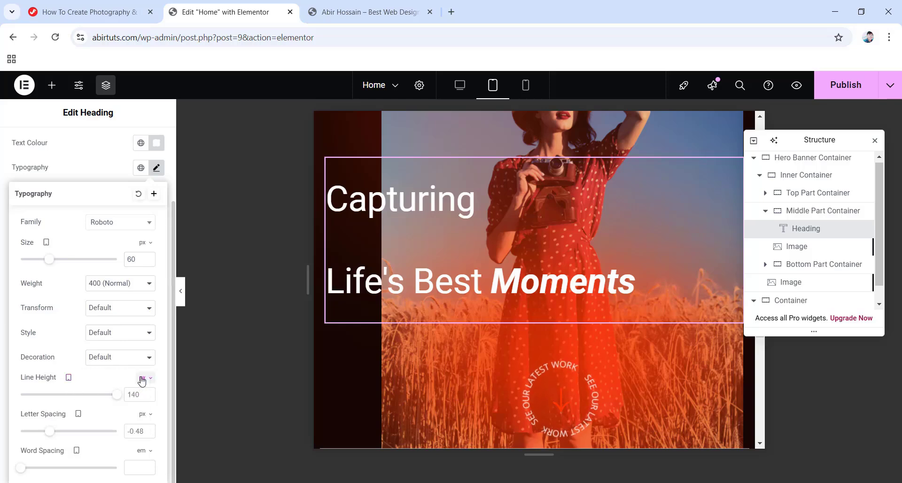
double_click(132, 394)
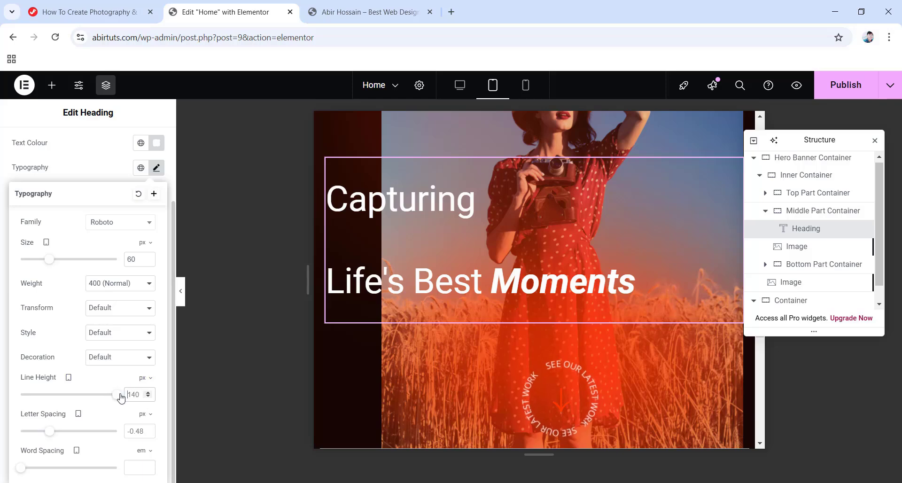
text(80)
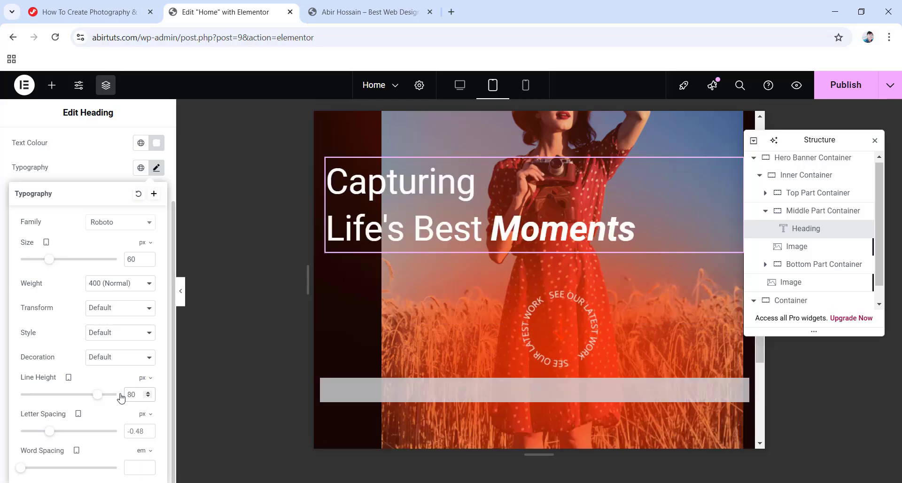
Give the heading an unlinked 50 px bottom margin.
scroll(113, 329, up, 3)
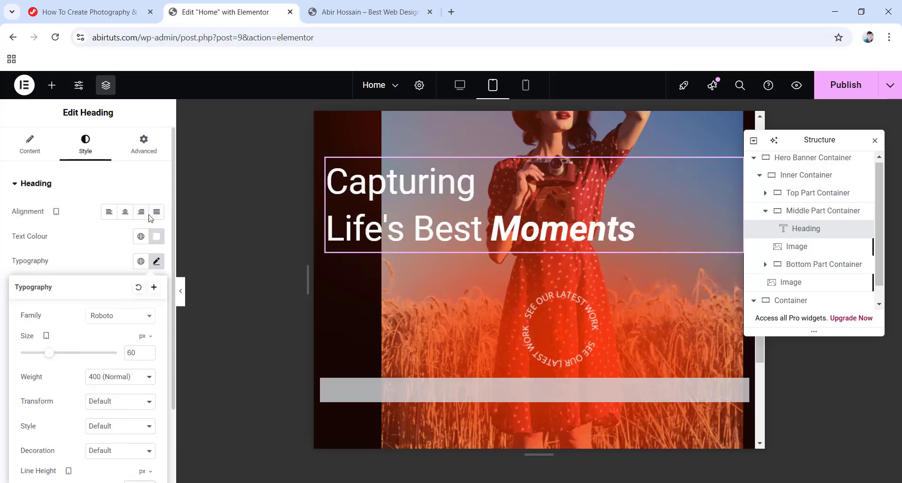
click(143, 144)
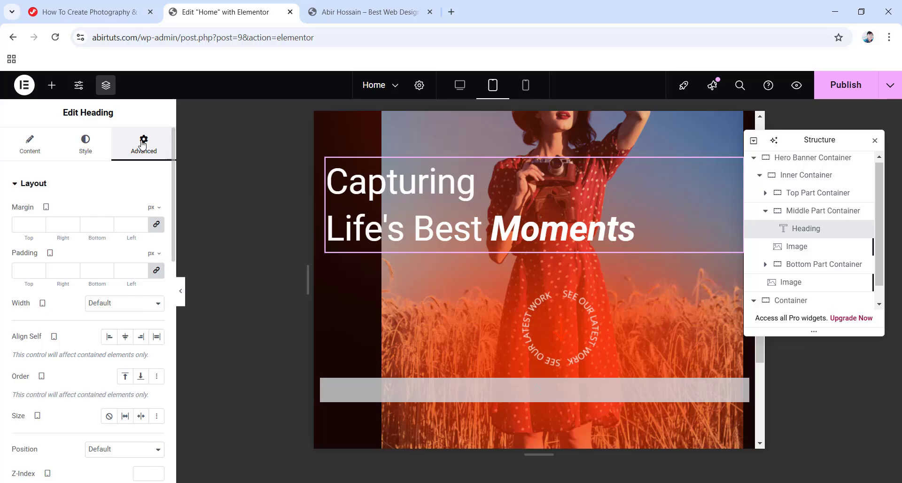
click(157, 226)
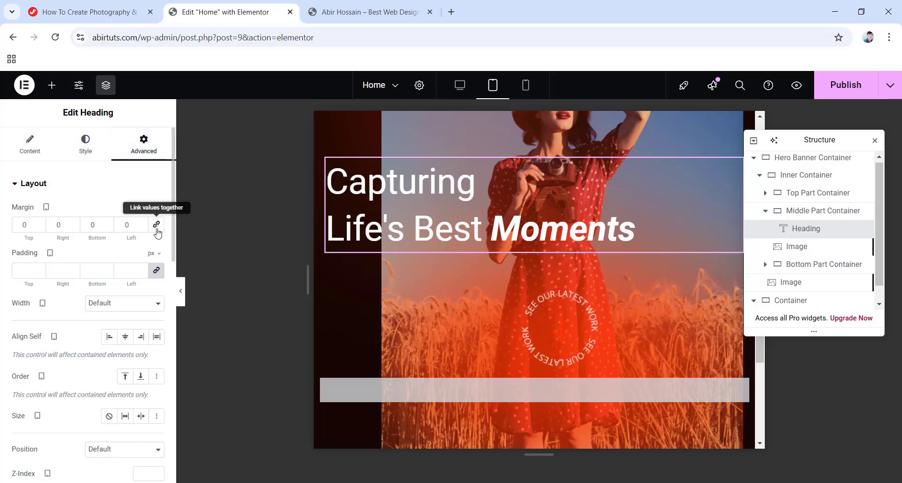
double_click(93, 224)
text(50)
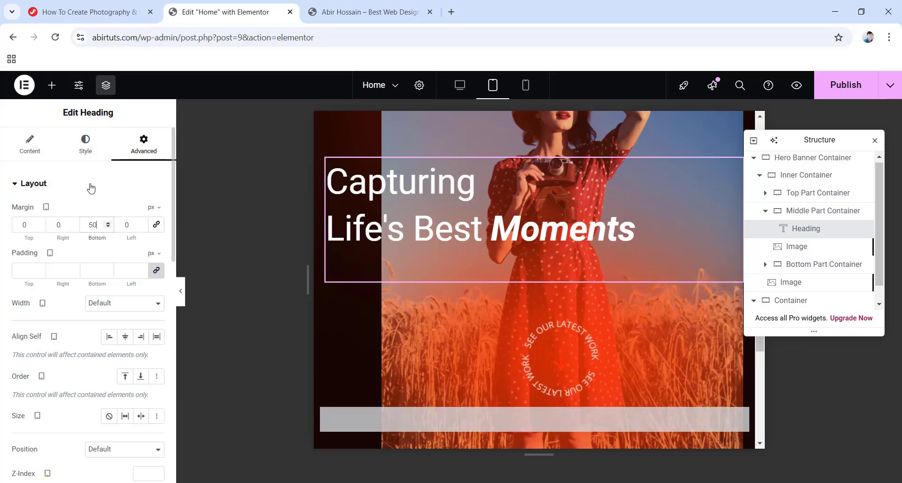
Centre Bottom Part Container's items, with 50 px top/bottom margins and zero padding.
click(807, 265)
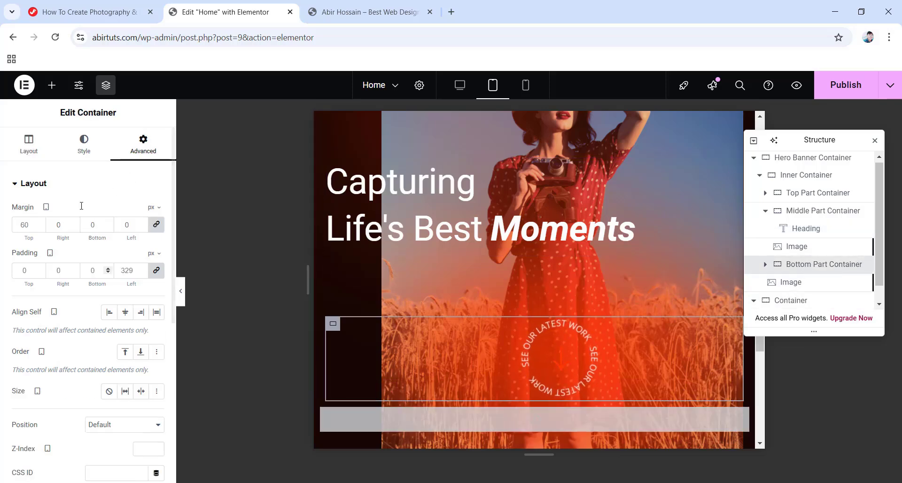
click(28, 151)
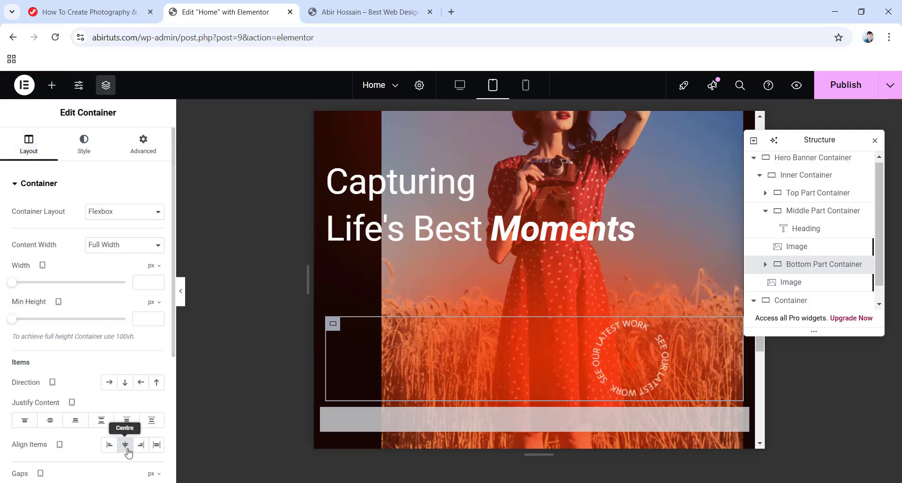
click(125, 445)
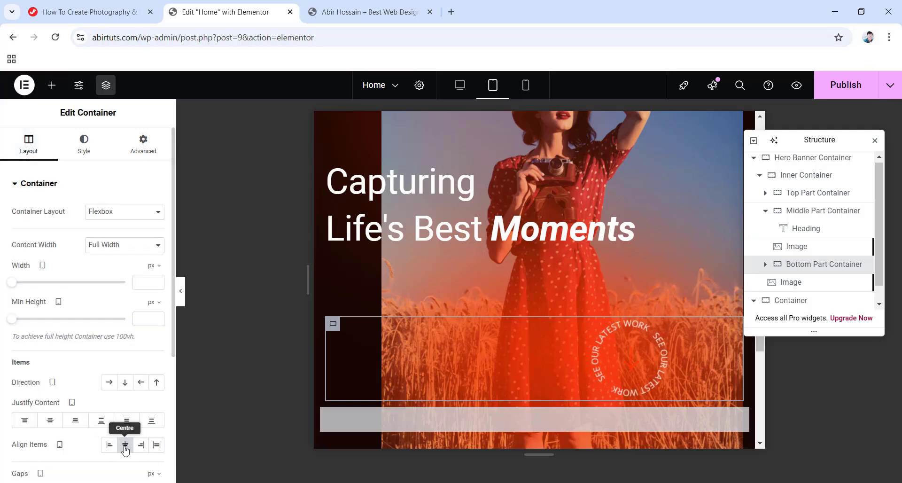
click(143, 155)
click(157, 226)
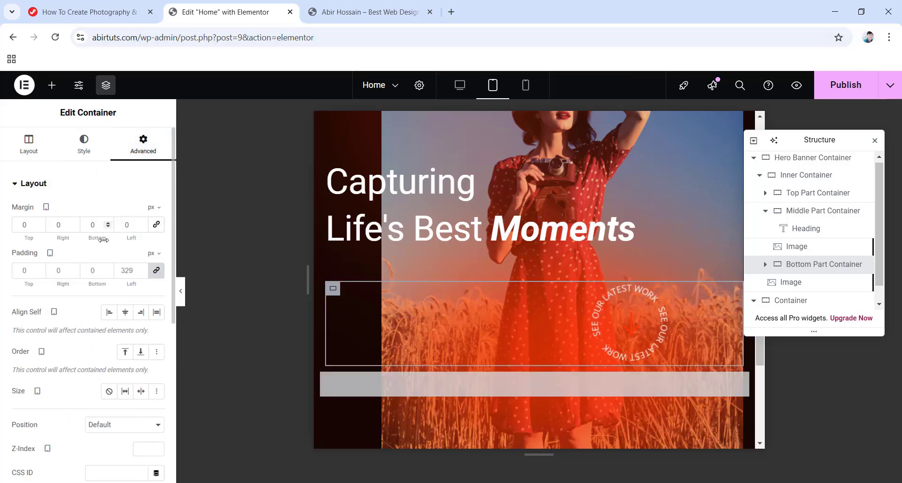
click(21, 224)
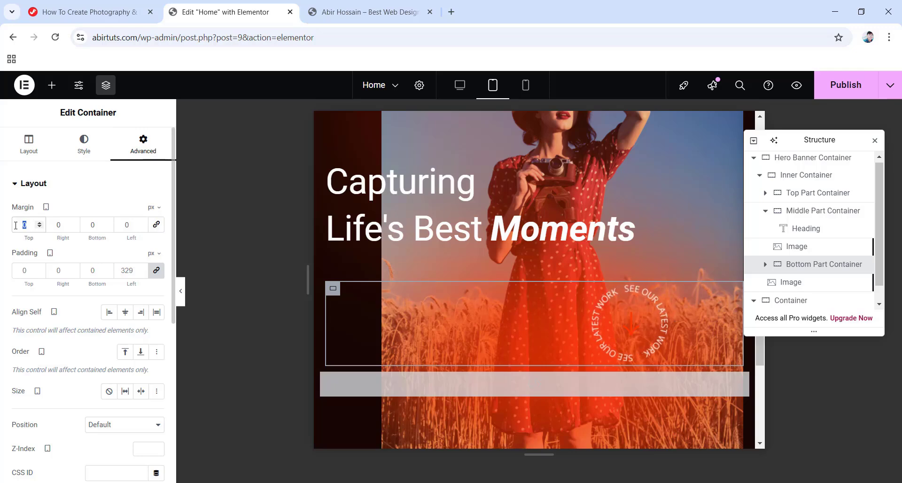
text(5)
click(89, 224)
text(5)
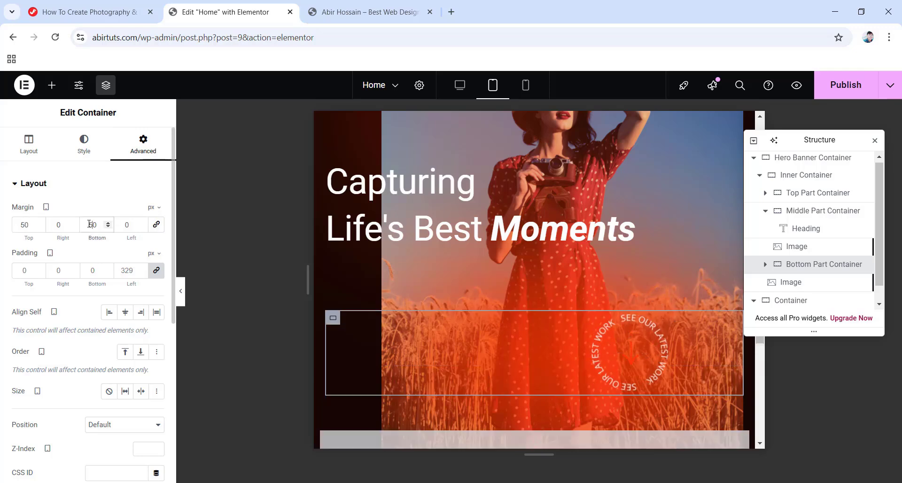
click(157, 271)
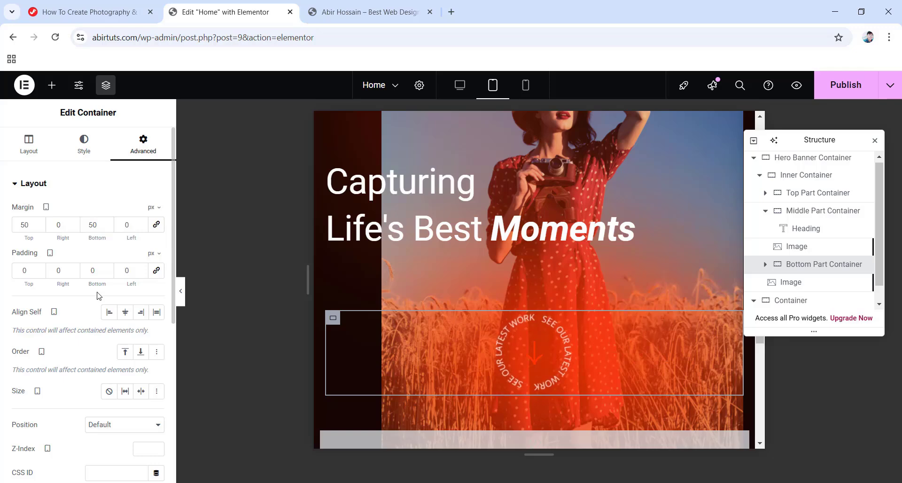
Preview the tablet layout with the editor panels hidden, then restore them.
scroll(534, 284, up, 3)
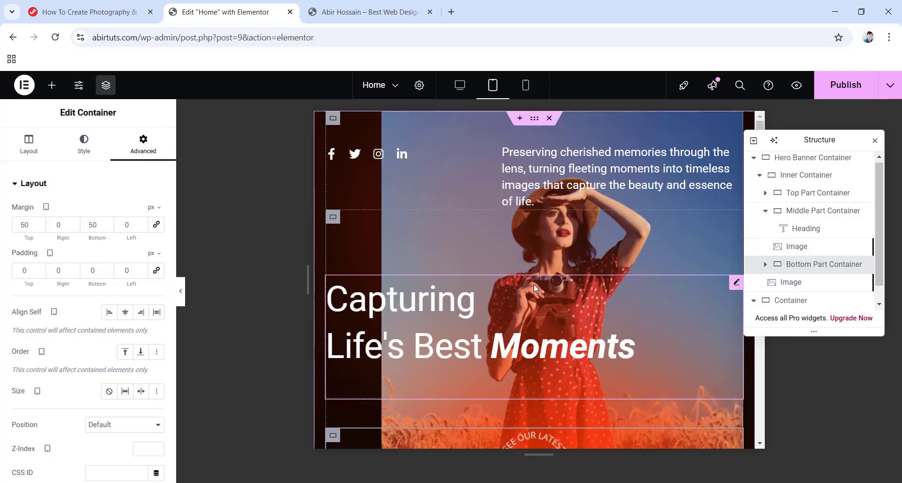
scroll(534, 284, down, 6)
scroll(534, 284, up, 6)
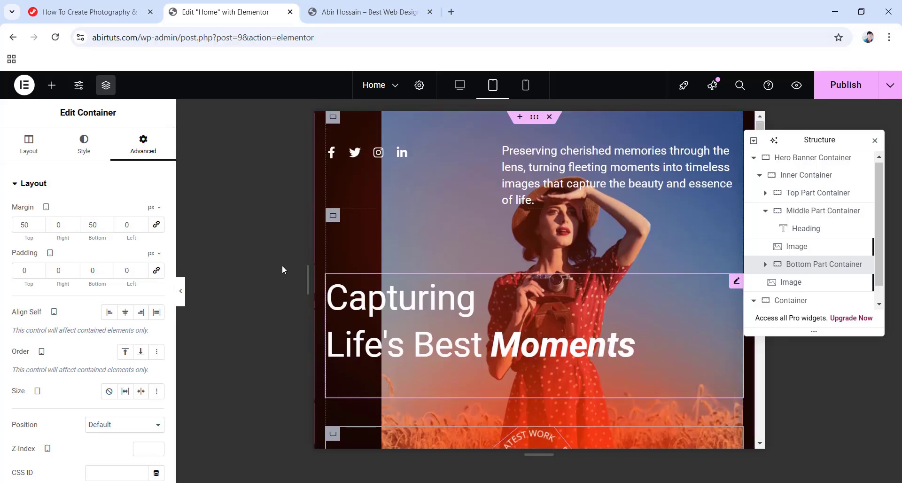
click(181, 291)
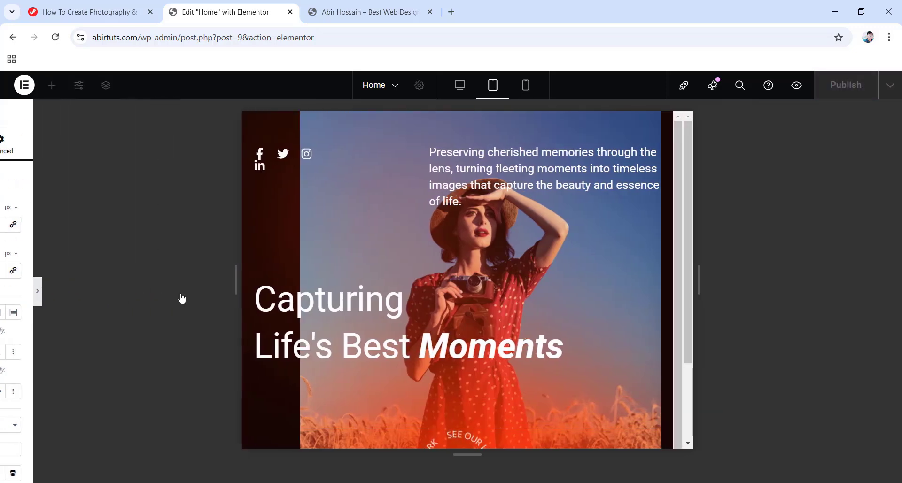
scroll(566, 263, down, 3)
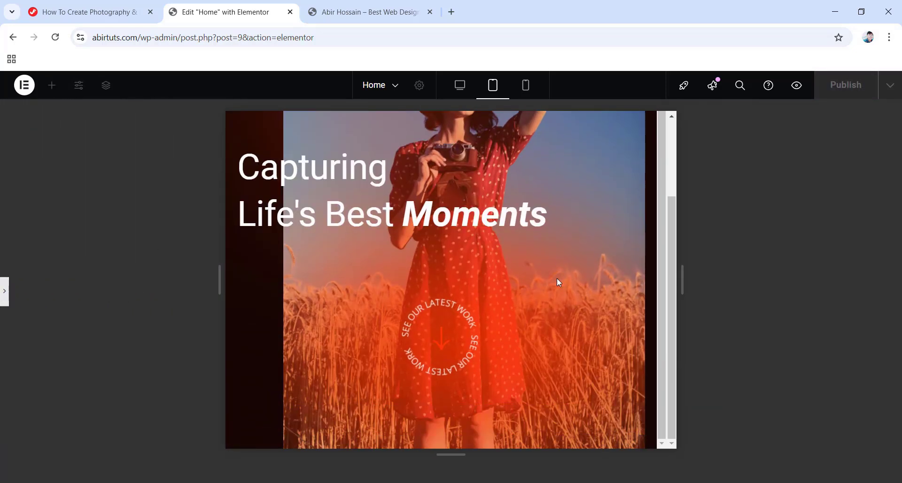
scroll(558, 279, up, 1)
scroll(557, 279, up, 3)
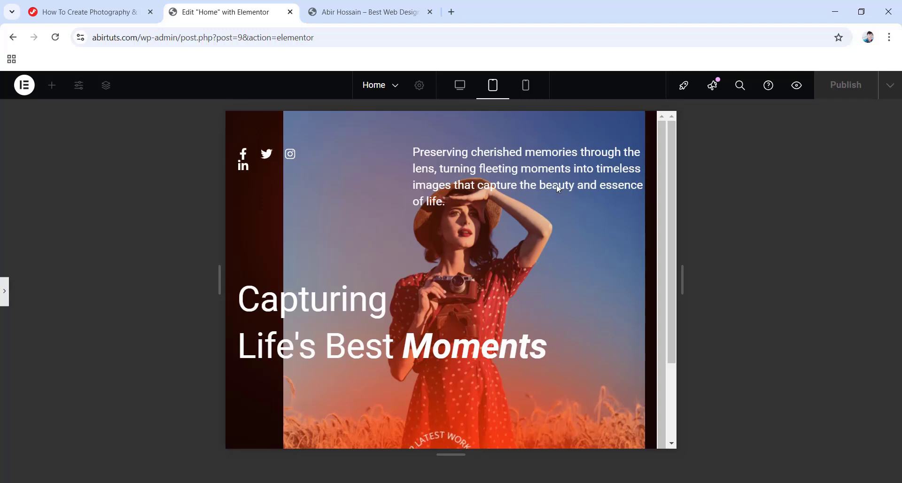
click(4, 292)
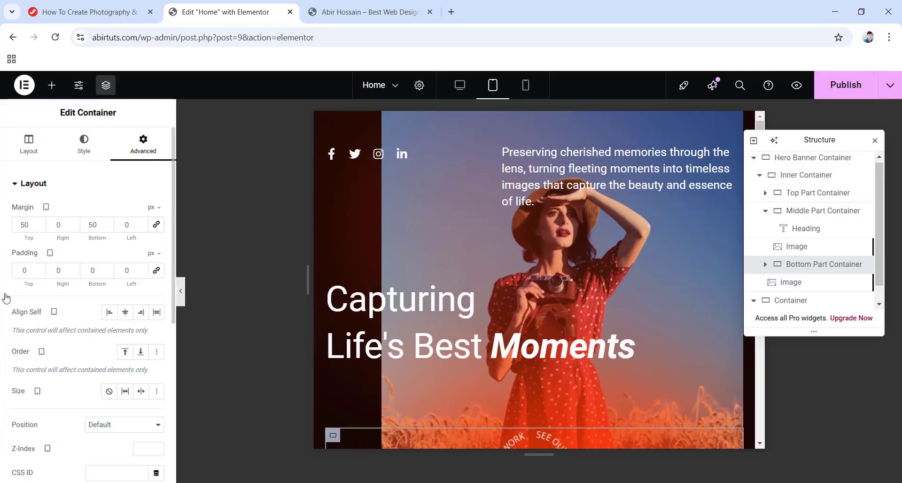
Switch to mobile view and set Hero Banner Container padding to 0/20/50/20.
click(528, 87)
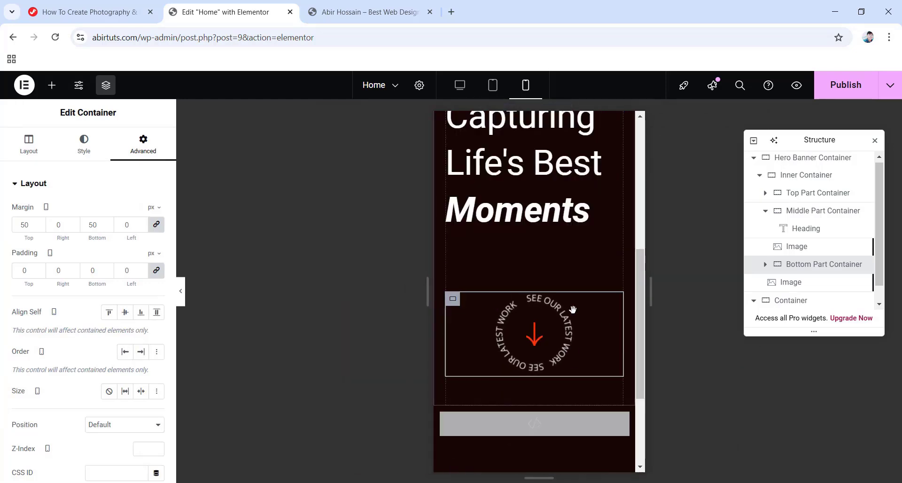
scroll(511, 280, up, 5)
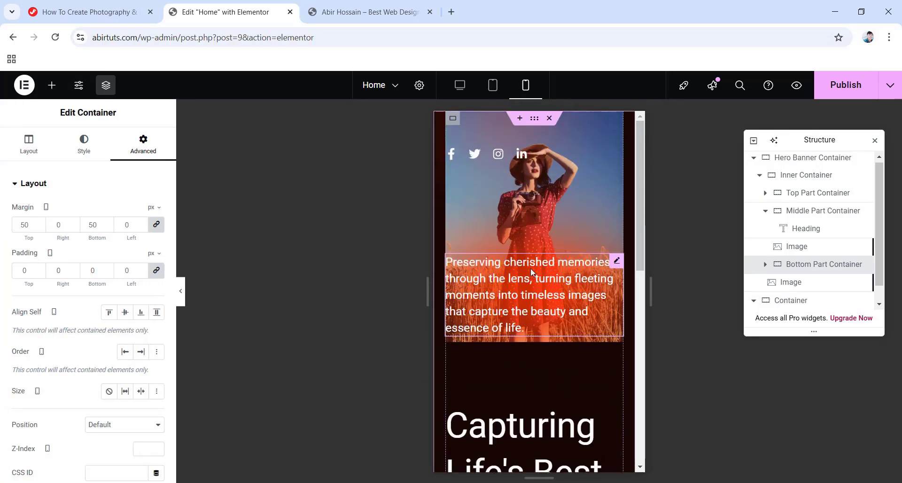
click(797, 159)
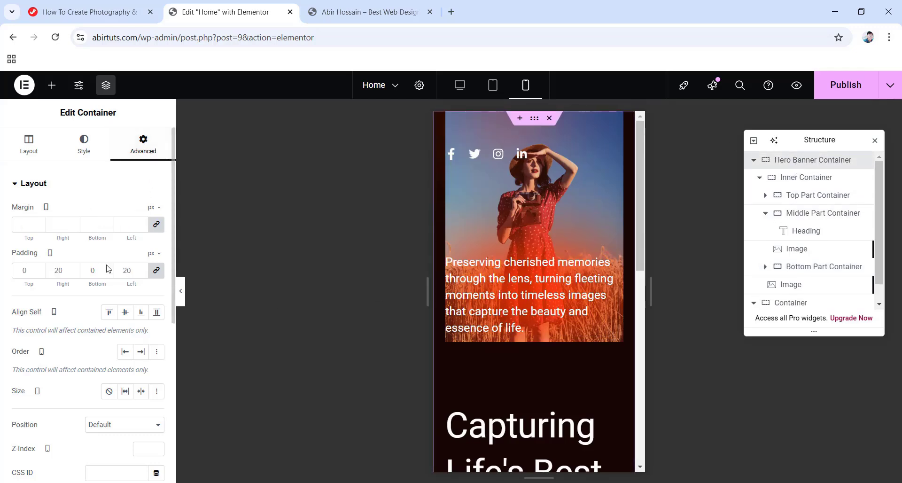
click(157, 271)
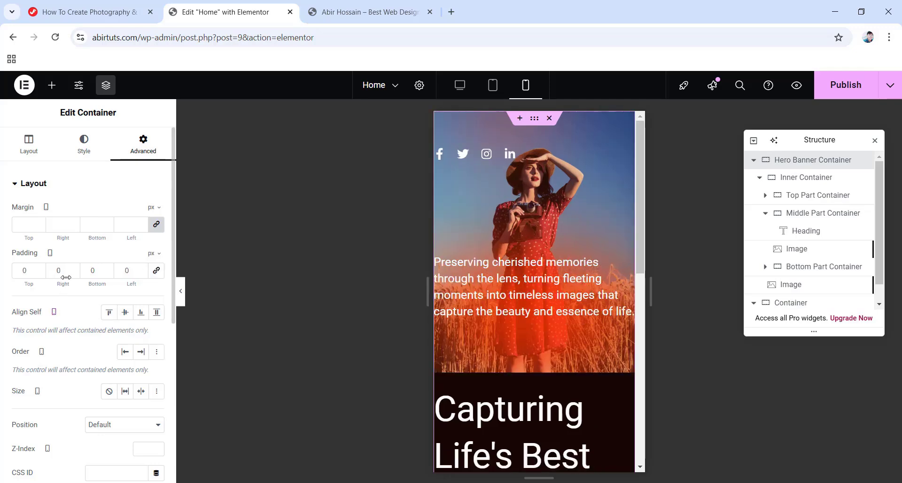
text(20)
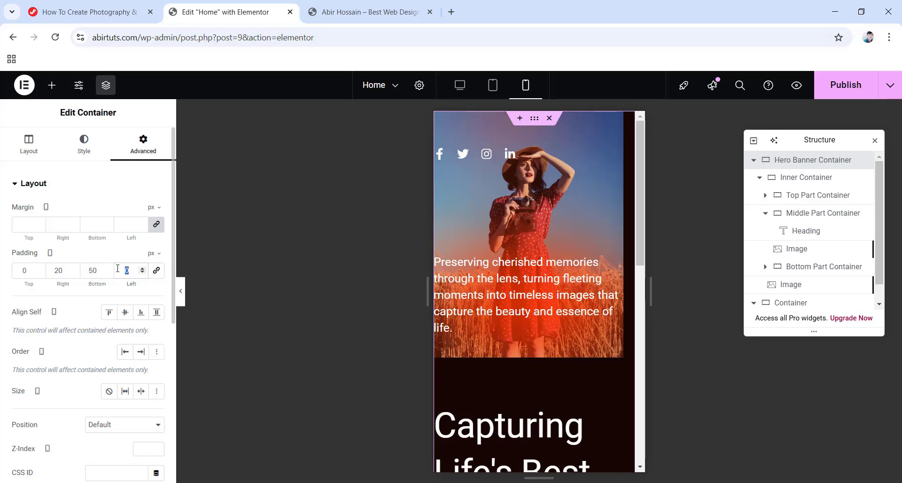
text(20)
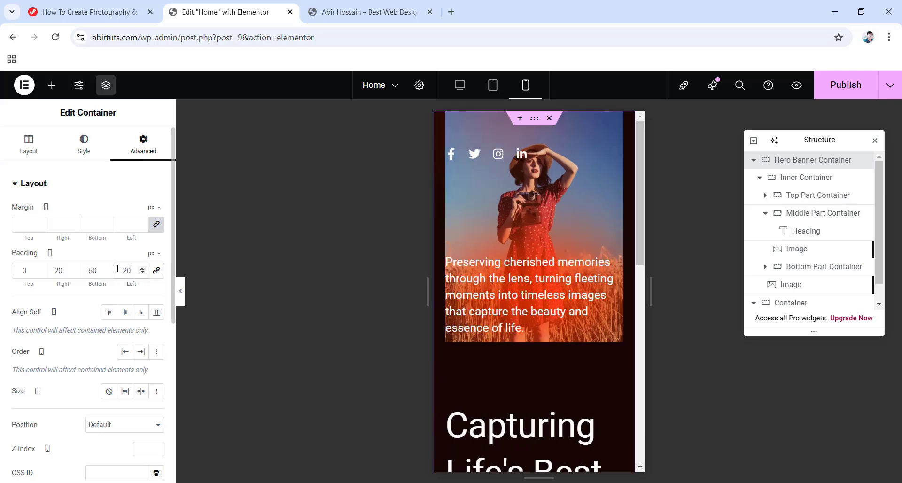
Give the Inner Container a custom order of 4 on mobile.
click(798, 179)
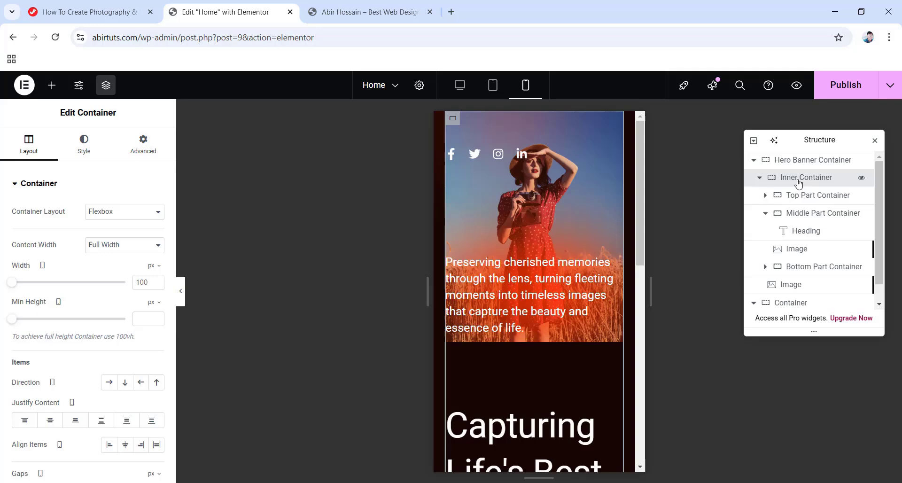
click(143, 143)
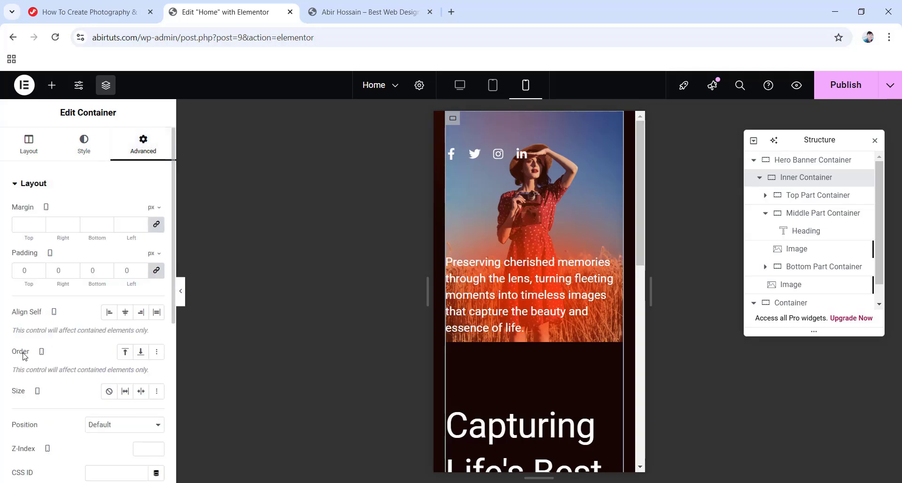
click(157, 354)
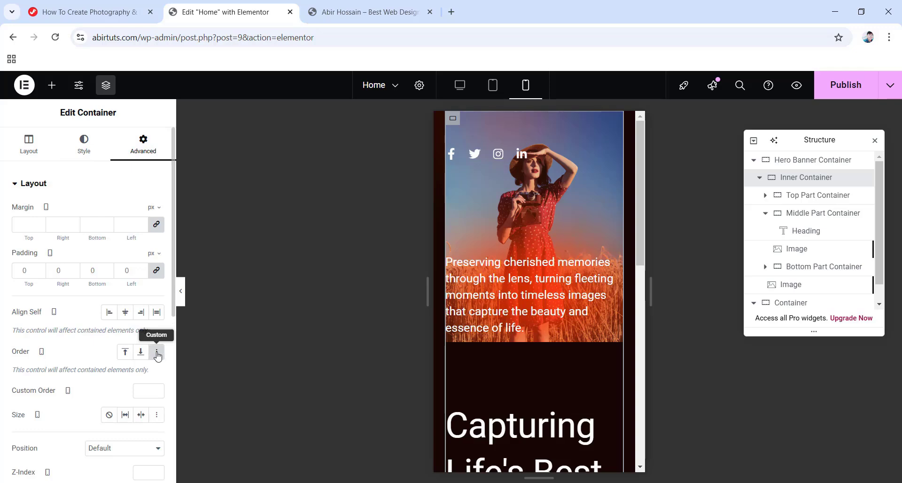
click(144, 391)
text(4)
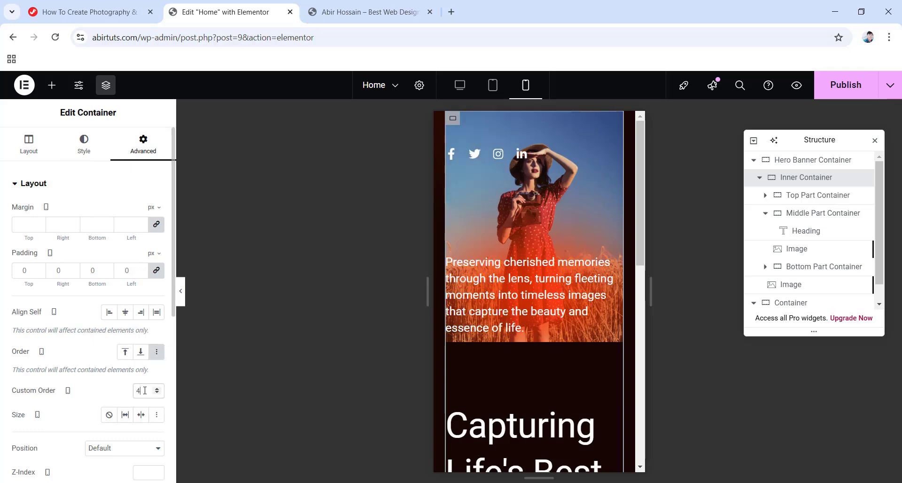
click(820, 196)
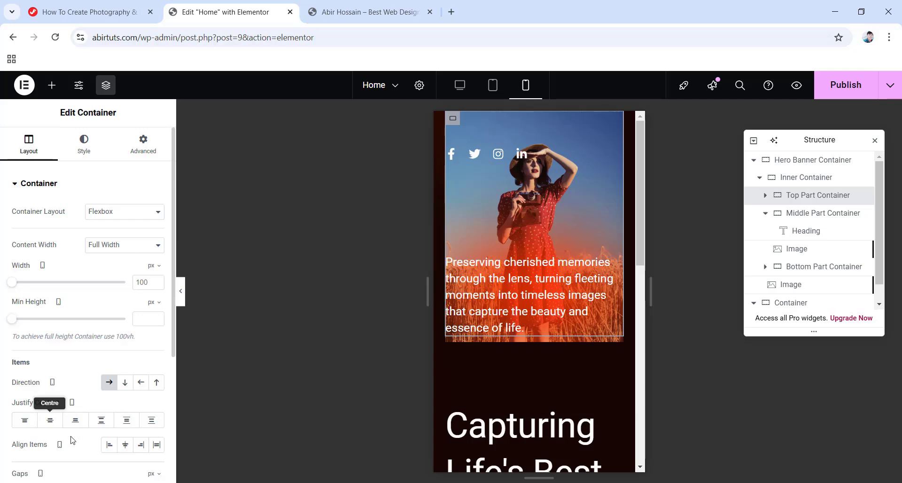
Centre the Top Part Container's social icons and enter 50 in its unlinked padding.
click(50, 425)
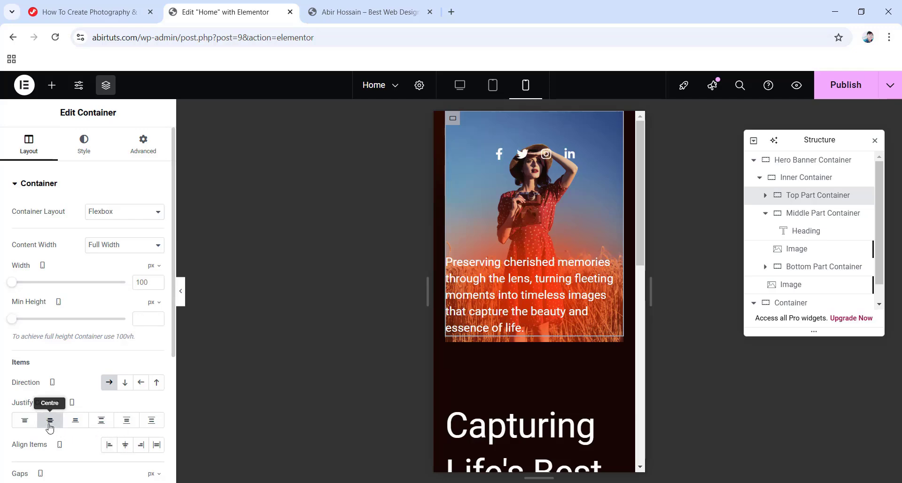
click(146, 152)
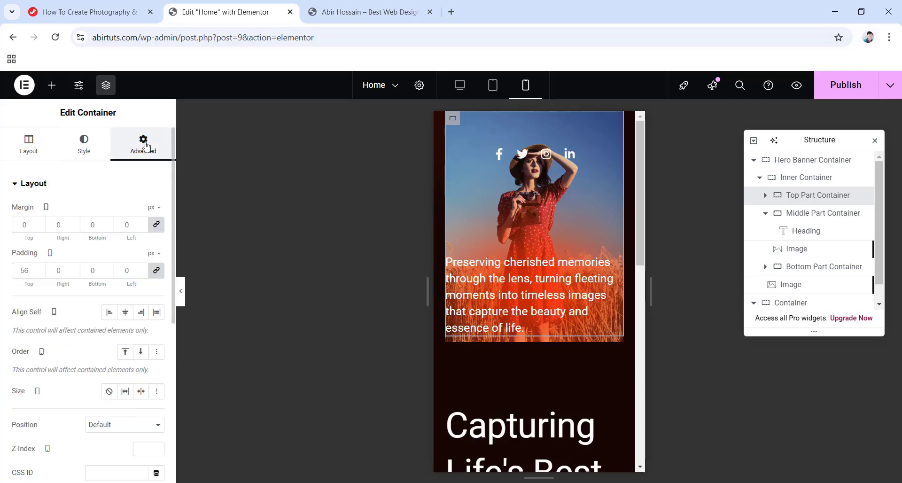
click(163, 278)
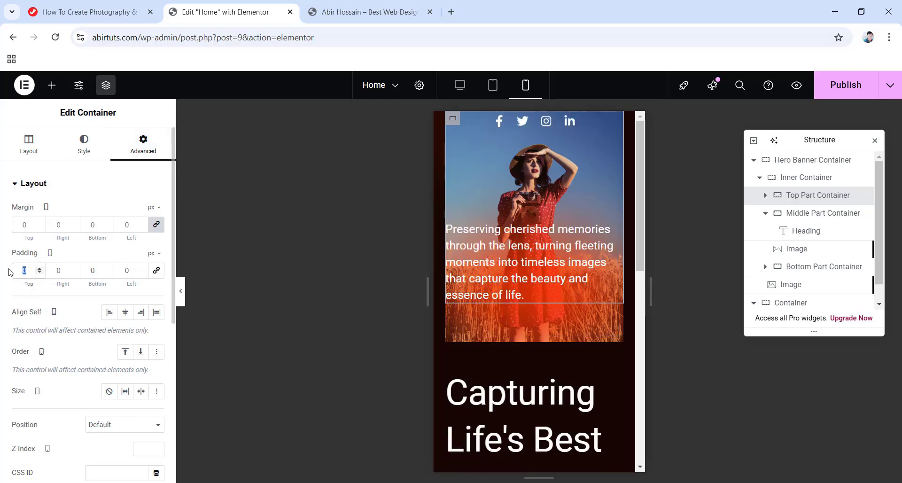
text(50)
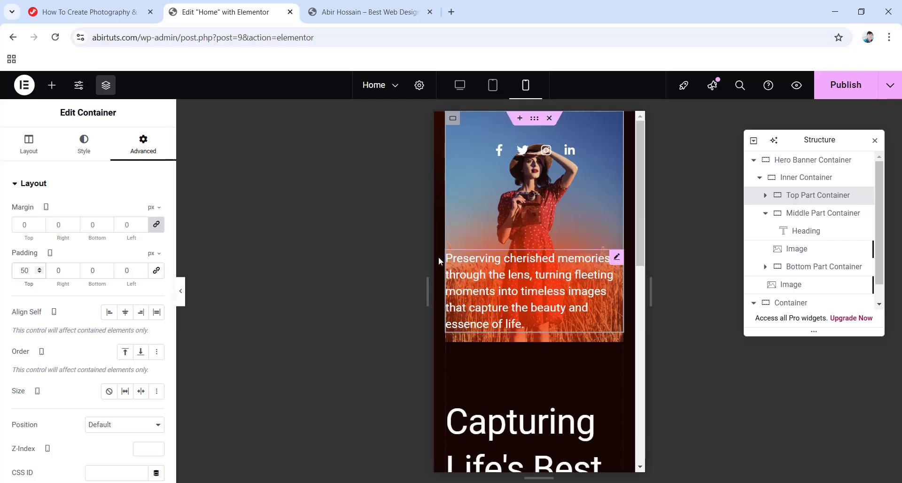
Centre the hero paragraph and give it 30 px top and bottom margins.
click(481, 285)
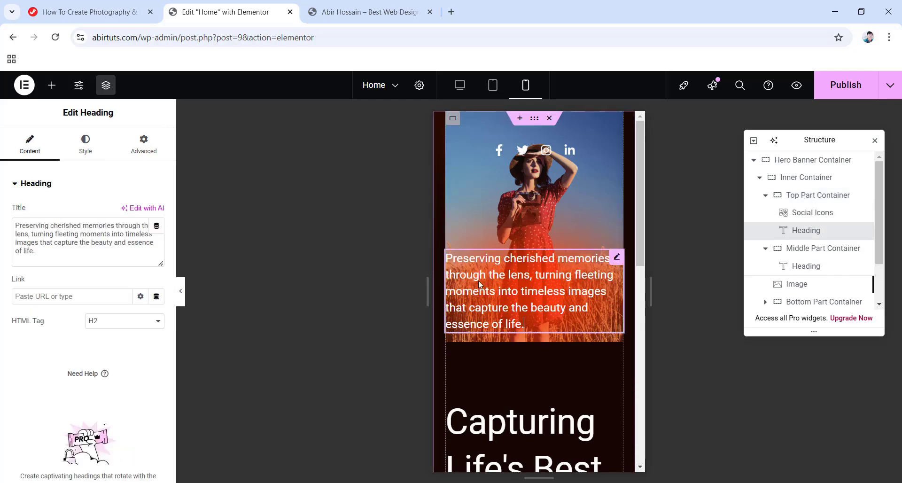
click(94, 146)
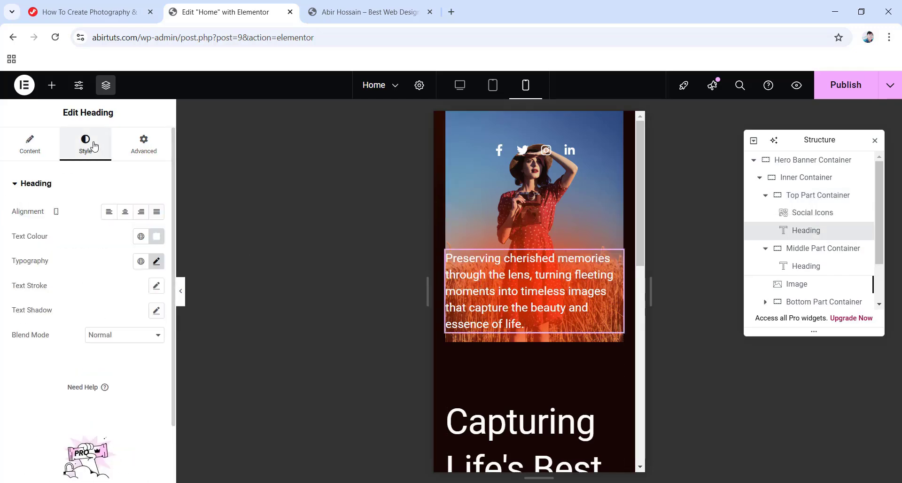
click(125, 214)
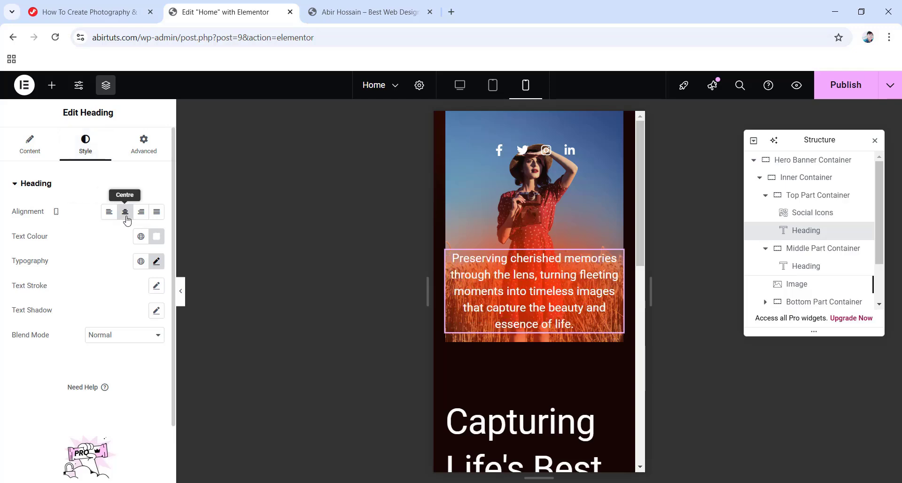
click(155, 142)
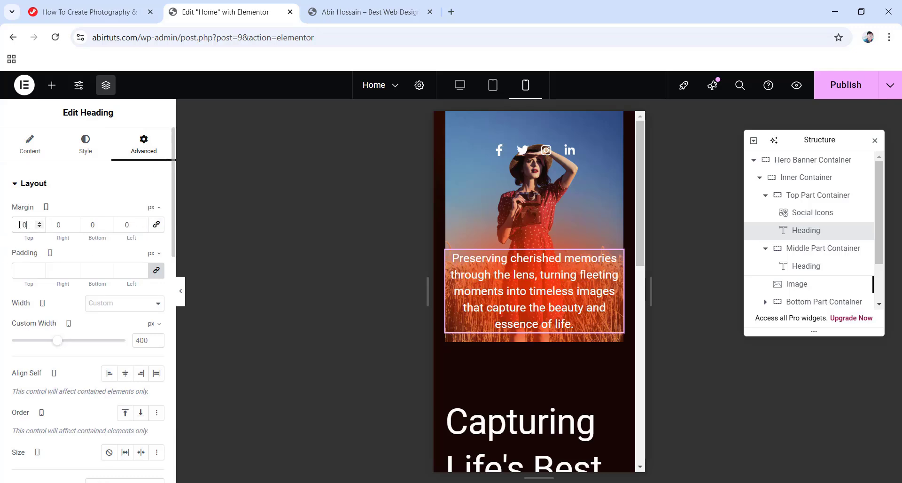
text(30)
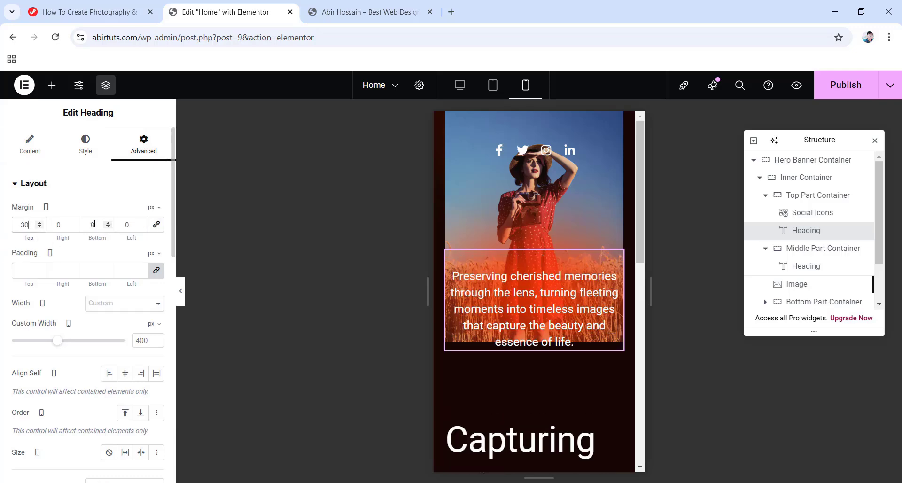
text(30)
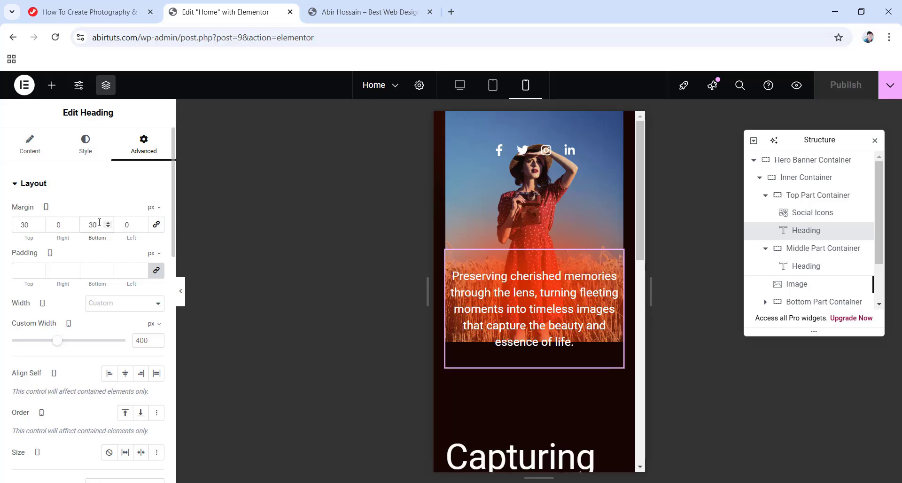
Zero the Middle Part Container's margins and remove its 112 px top padding.
click(782, 253)
click(145, 149)
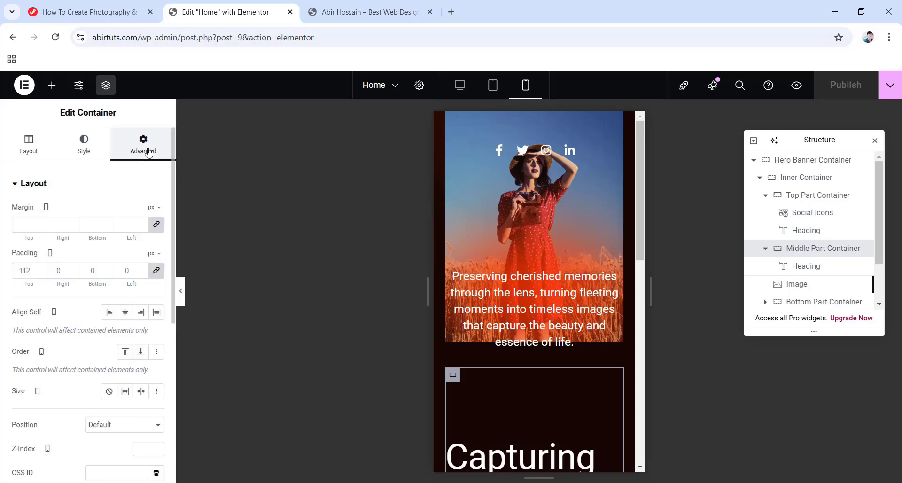
click(157, 225)
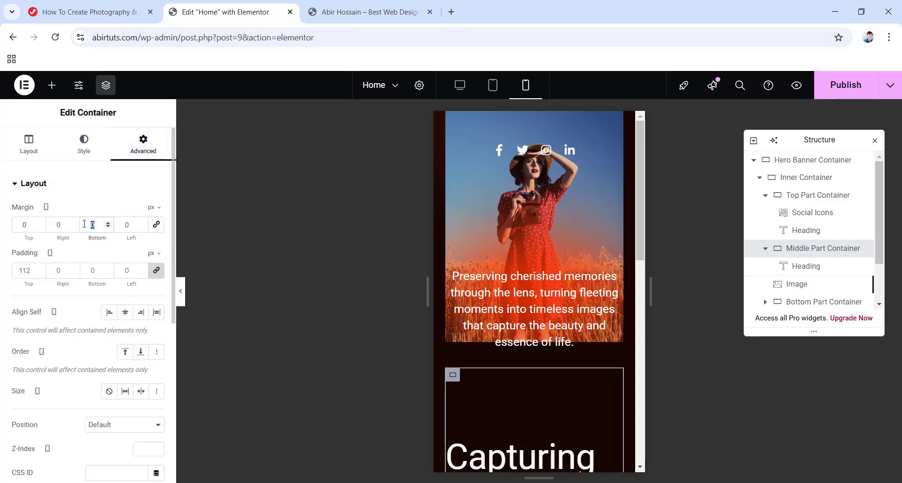
click(157, 270)
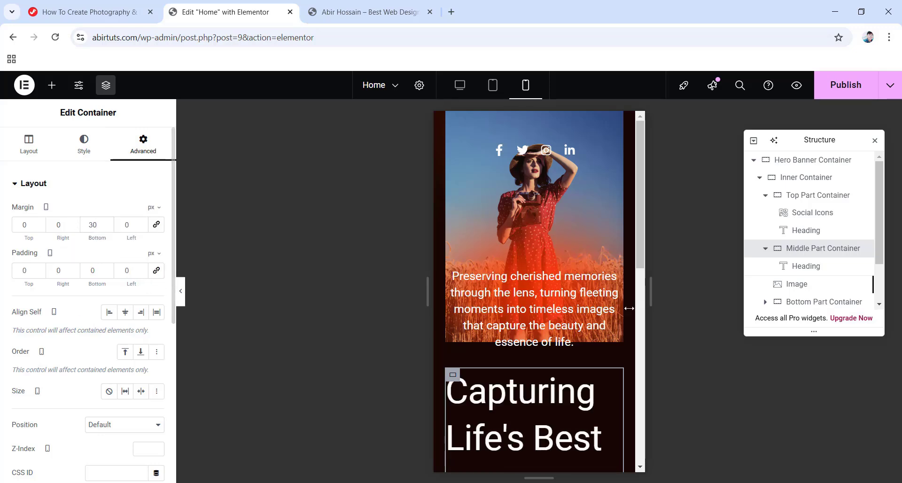
scroll(514, 346, down, 2)
Centre-align the 'Capturing Life's Best Moments' heading on mobile.
click(515, 346)
scroll(515, 346, down, 1)
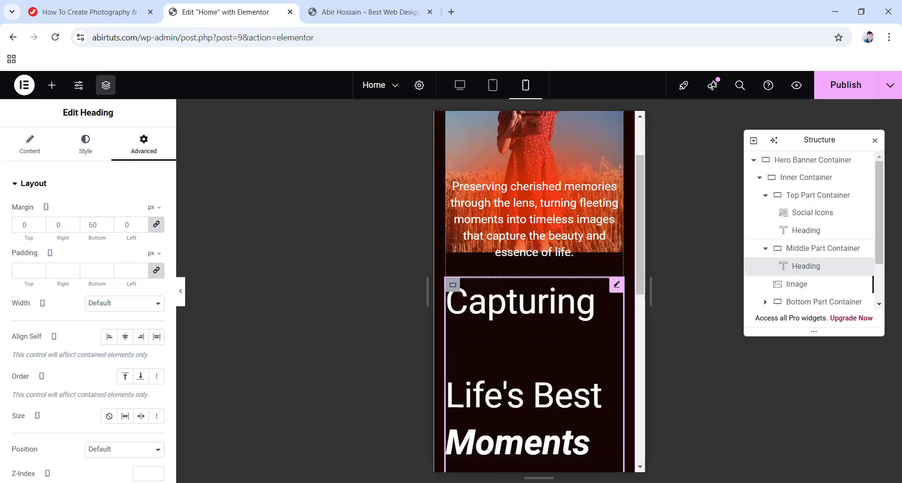
scroll(515, 346, down, 2)
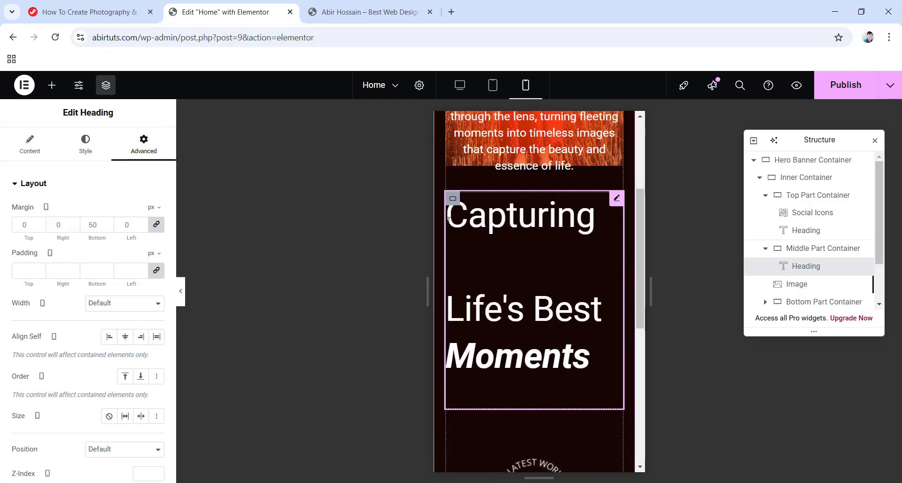
click(92, 147)
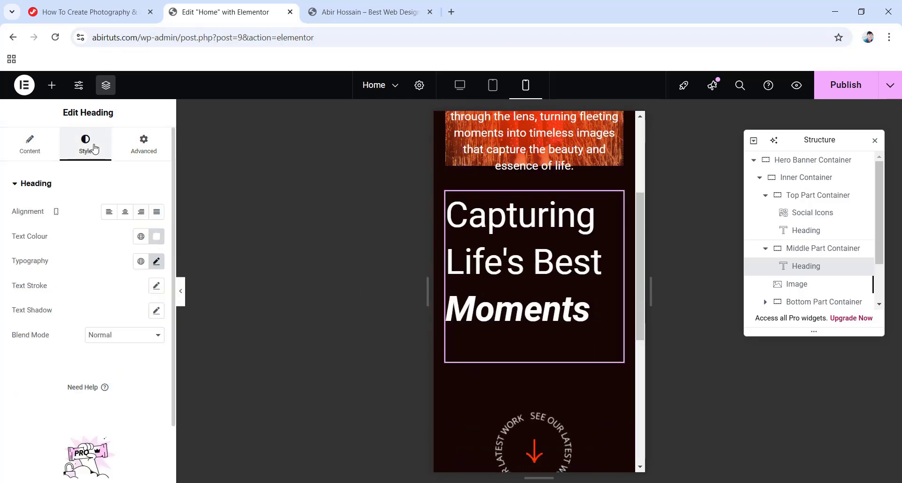
click(125, 211)
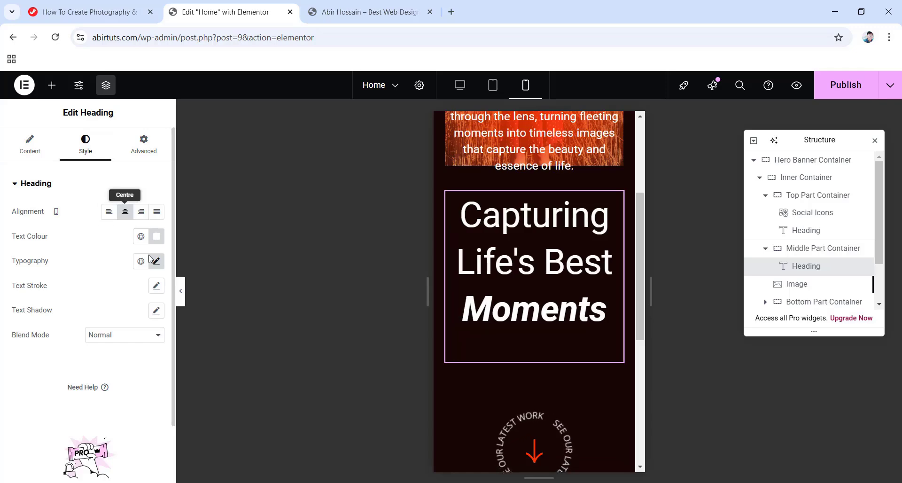
click(798, 283)
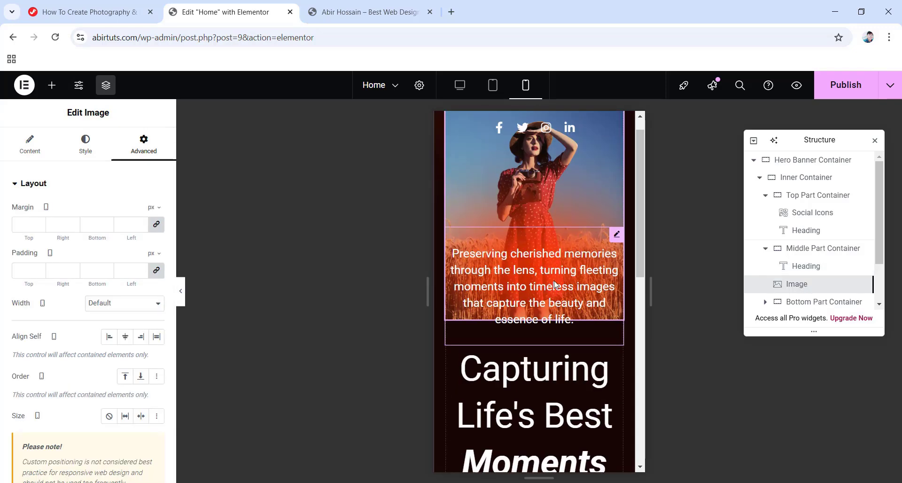
Set the image's mobile vertical offset to 66%.
scroll(554, 285, up, 1)
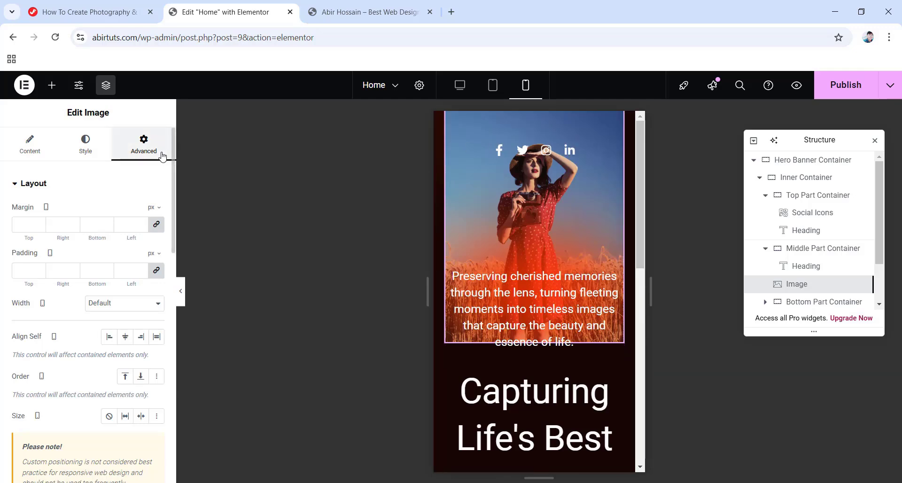
scroll(115, 242, down, 6)
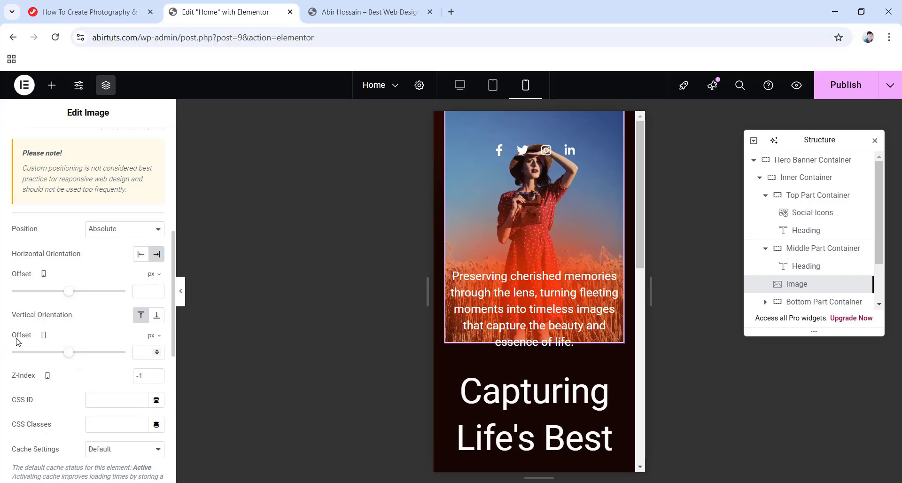
click(153, 336)
click(151, 353)
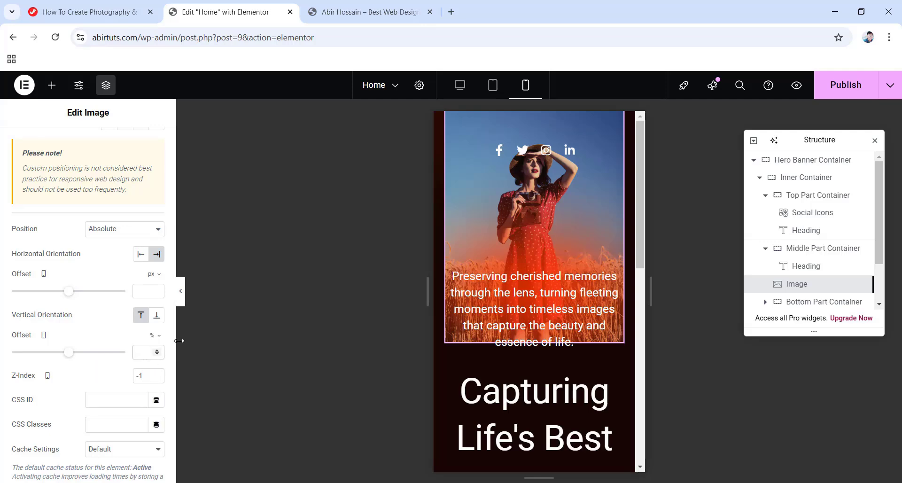
text(66)
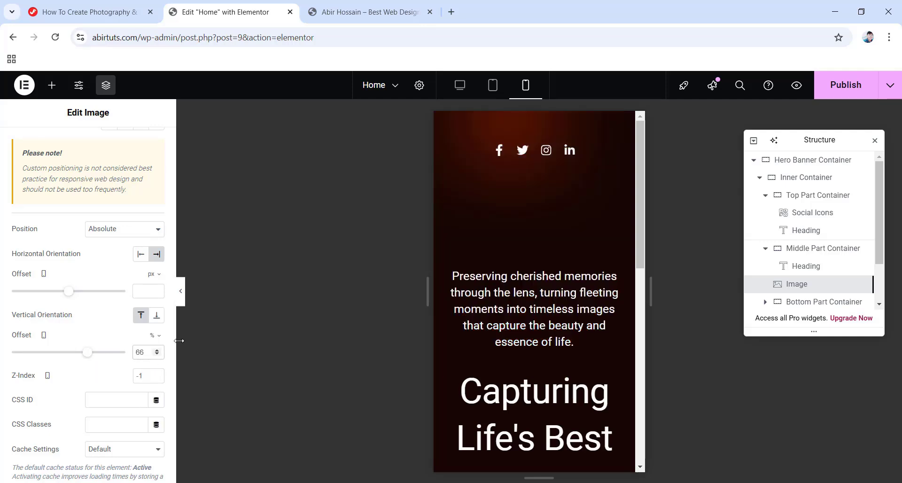
scroll(555, 306, down, 4)
scroll(554, 306, down, 4)
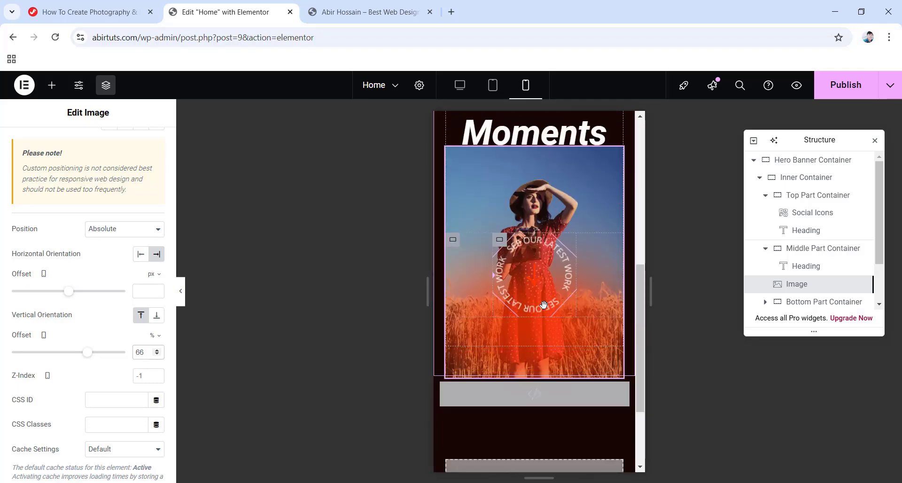
Replace the Bottom Part Container's 50 px margins with a -36 px top margin.
click(812, 303)
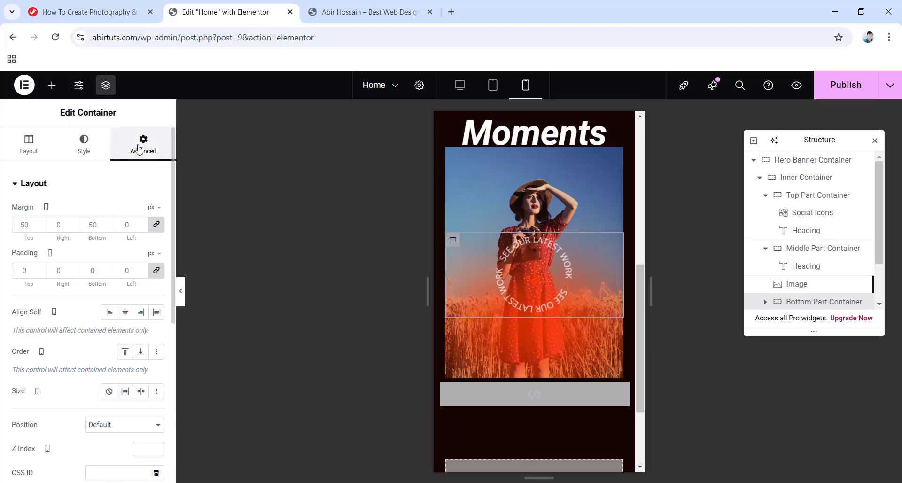
click(157, 225)
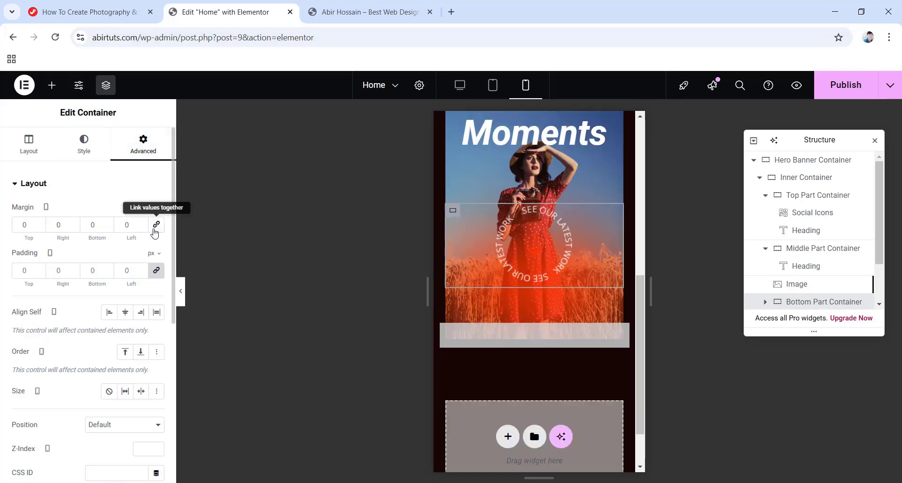
double_click(23, 225)
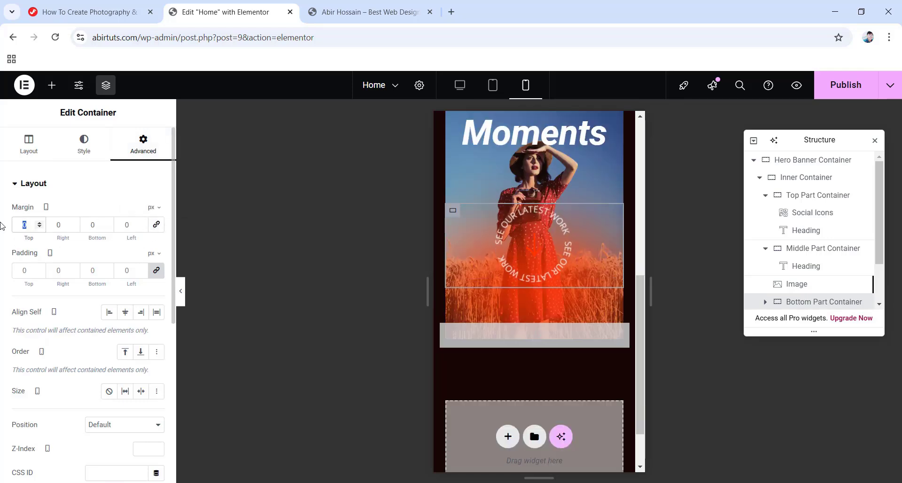
text(-36)
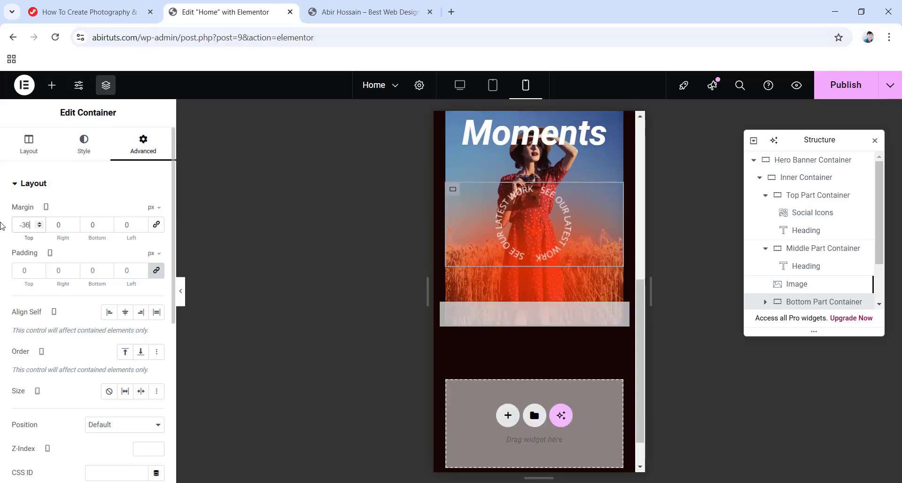
Unlink the container's padding and select the nested circular-text container.
click(157, 270)
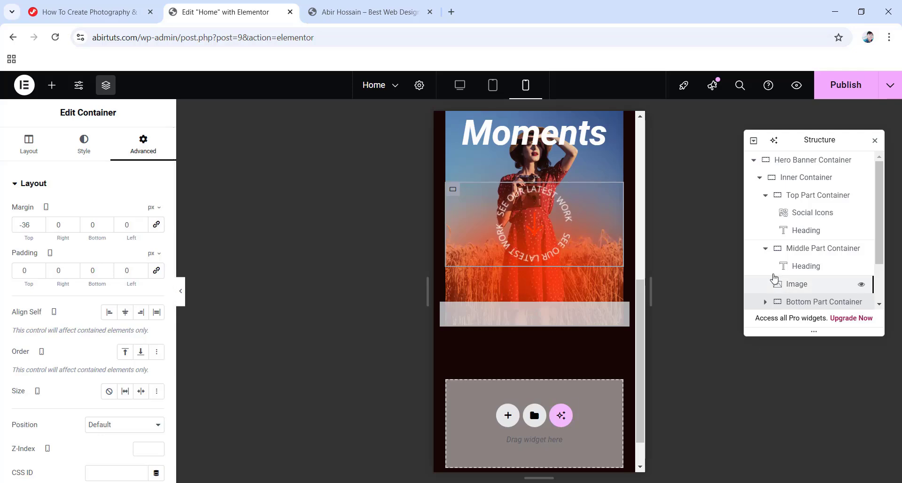
scroll(794, 275, down, 2)
click(765, 247)
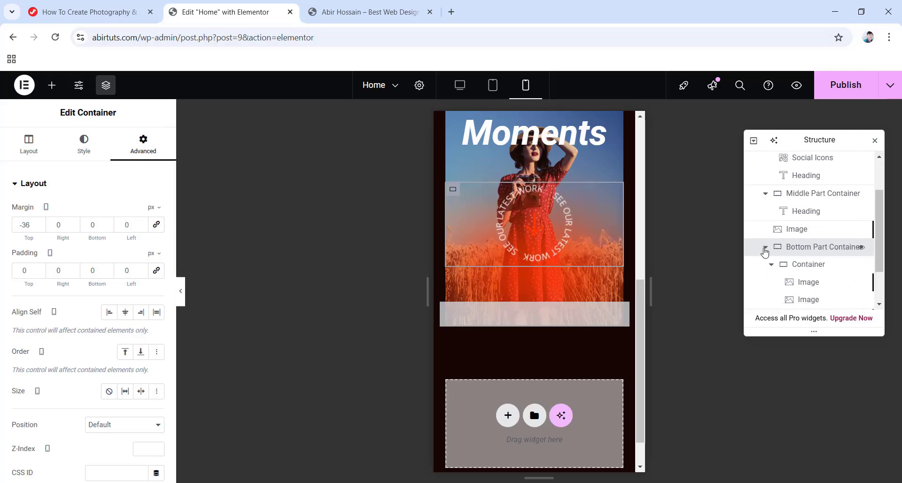
click(801, 265)
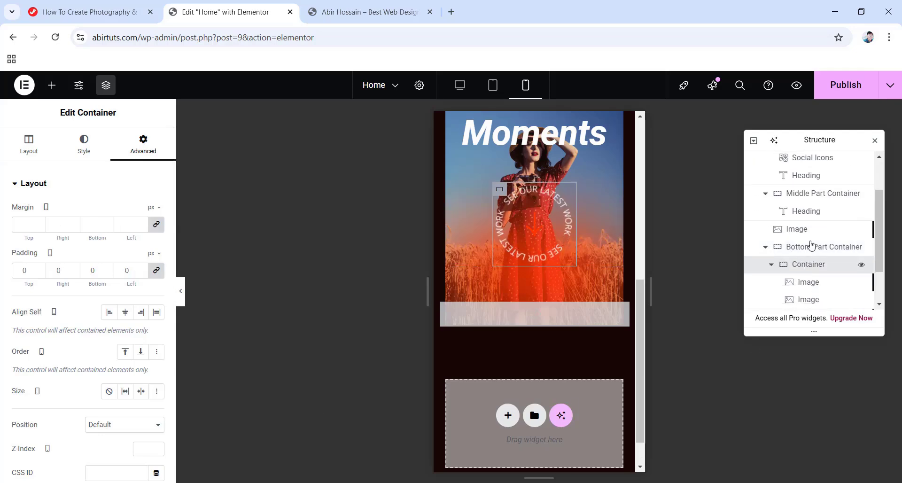
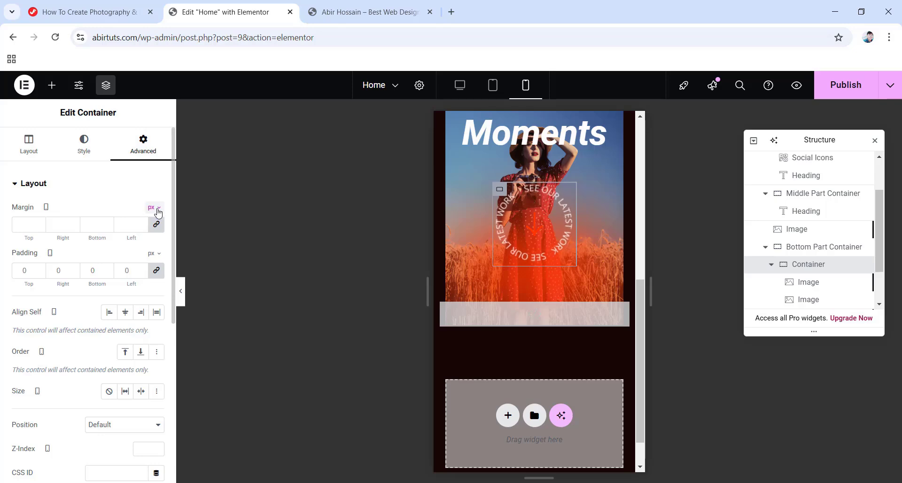
Switch the badge container's margin to custom units and set Right and Left to auto.
click(152, 208)
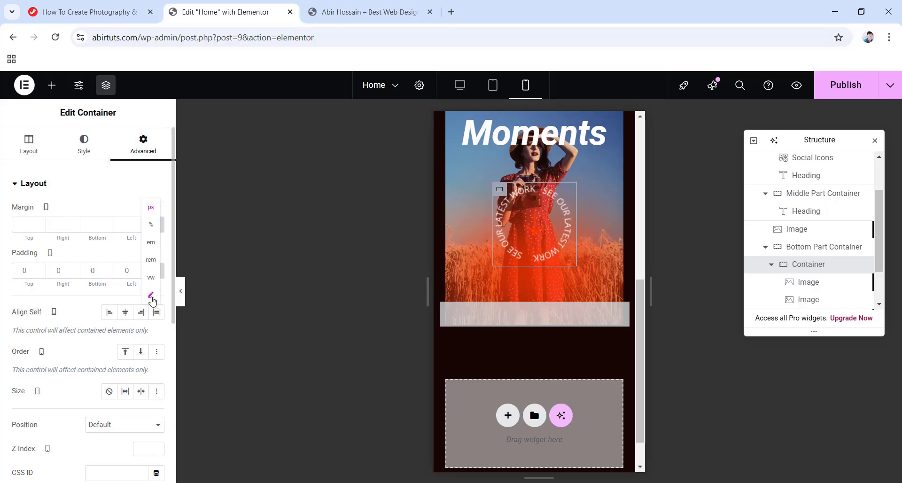
click(152, 297)
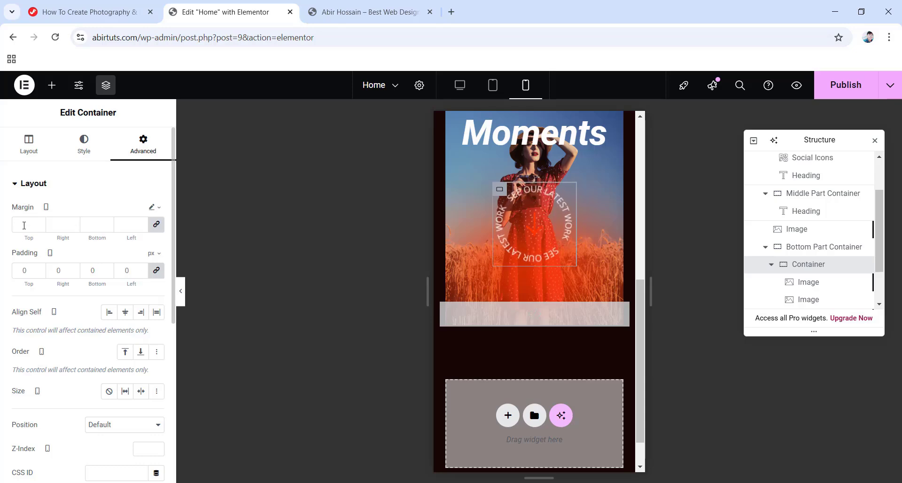
click(24, 225)
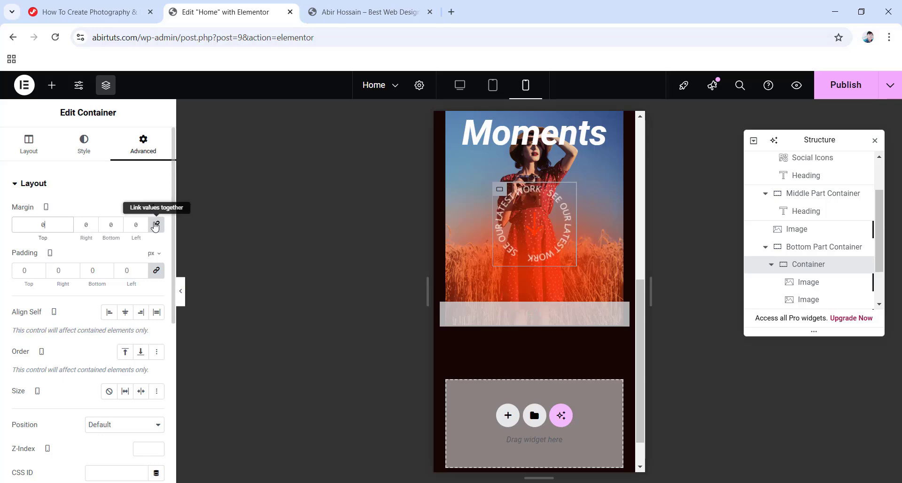
key(Tab)
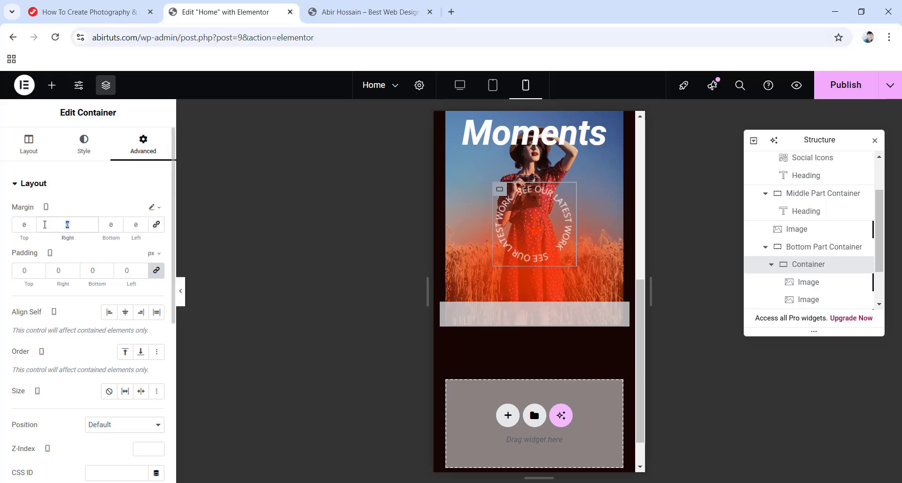
text(a)
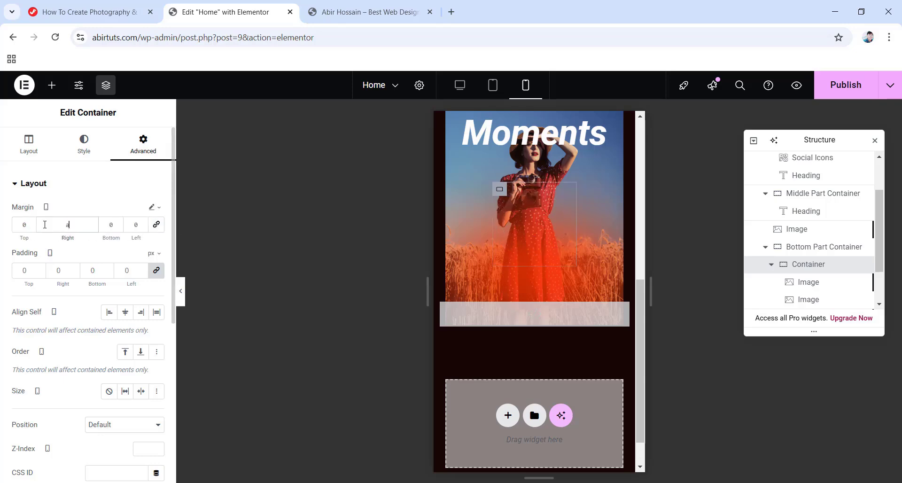
text(uto)
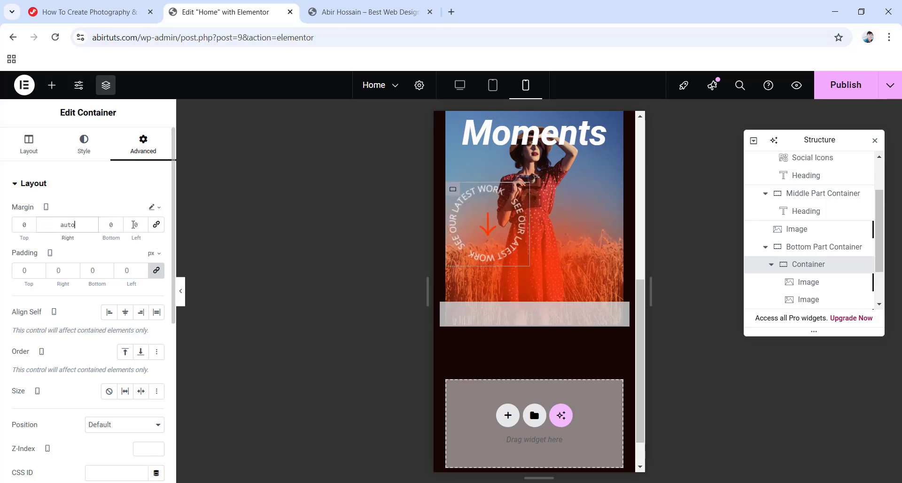
click(131, 225)
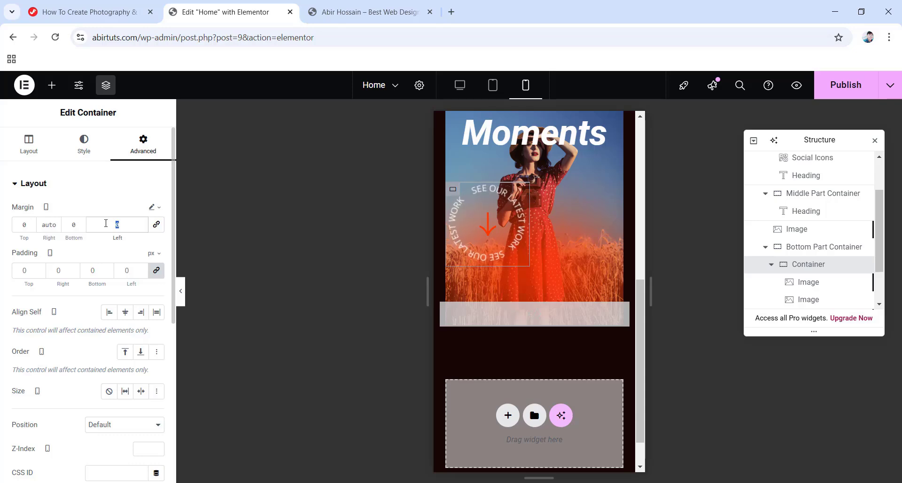
text(auto)
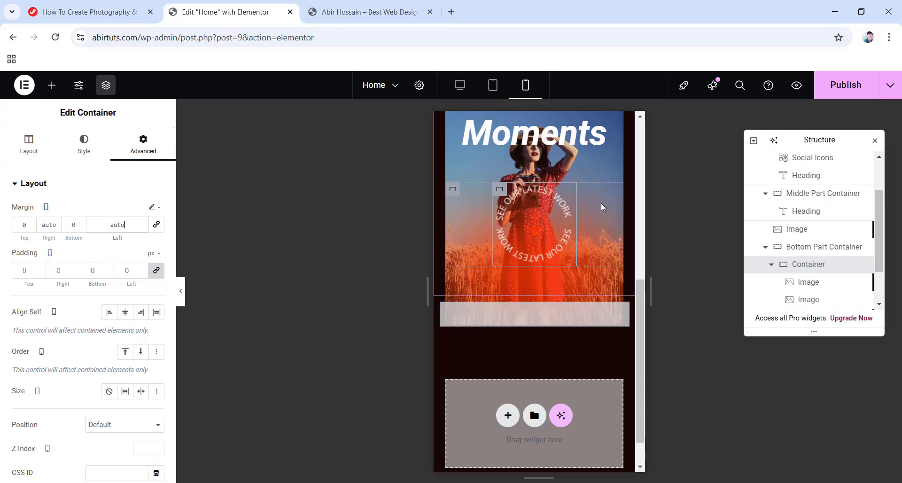
Turn on Hide On Mobile Portrait for the lower Image in the bottom part container.
scroll(806, 244, down, 2)
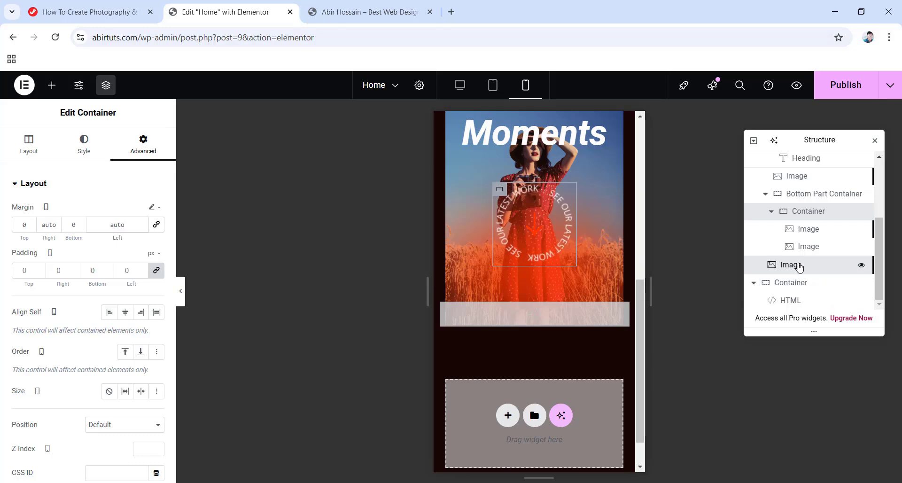
click(797, 265)
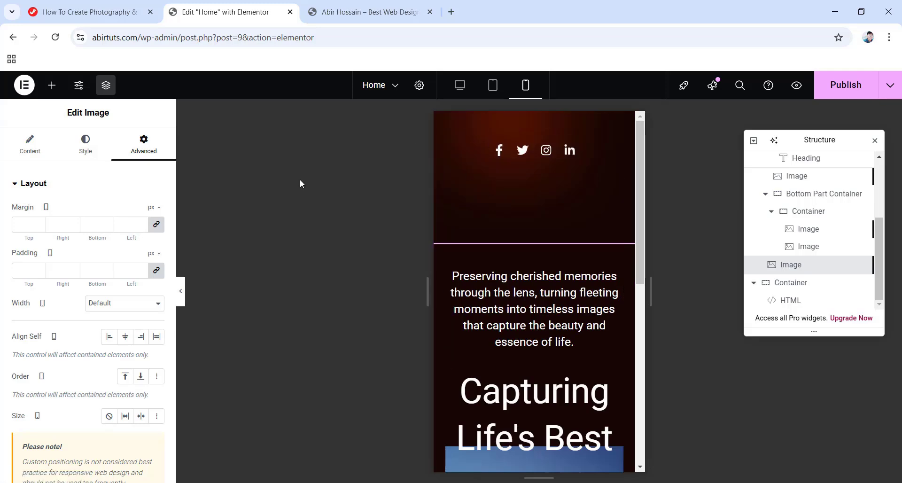
scroll(87, 231, down, 10)
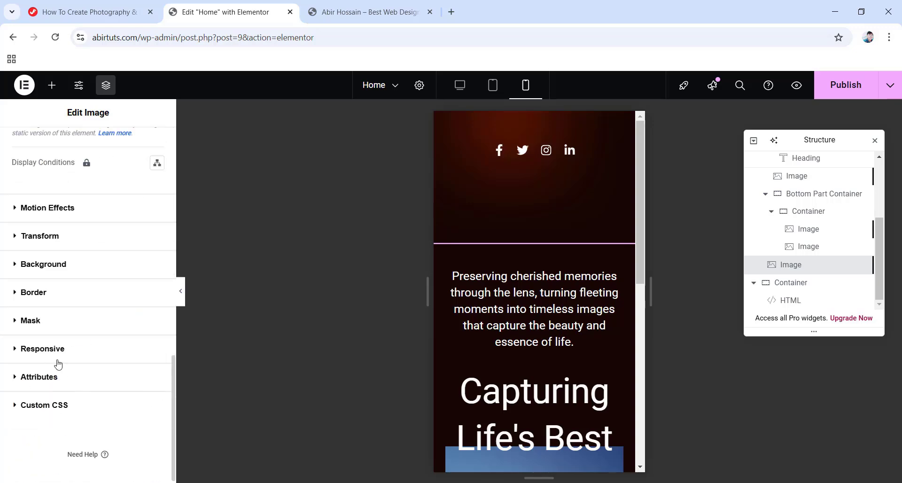
click(43, 348)
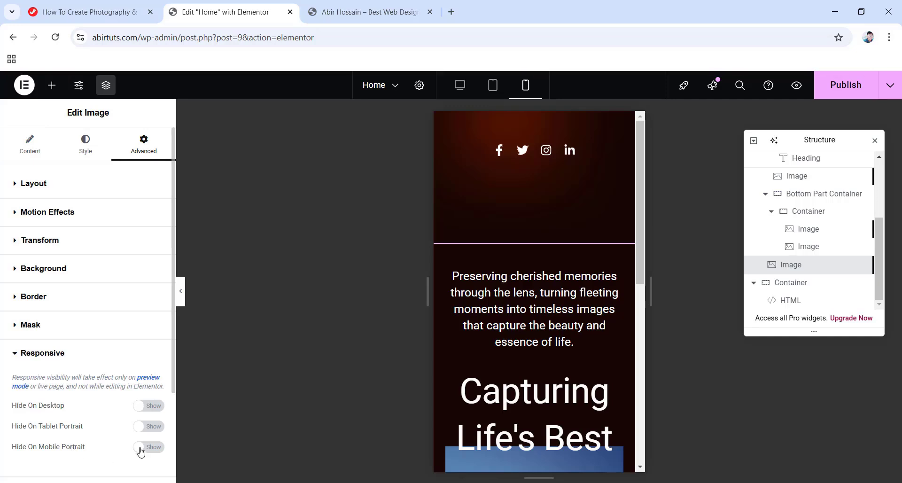
click(160, 449)
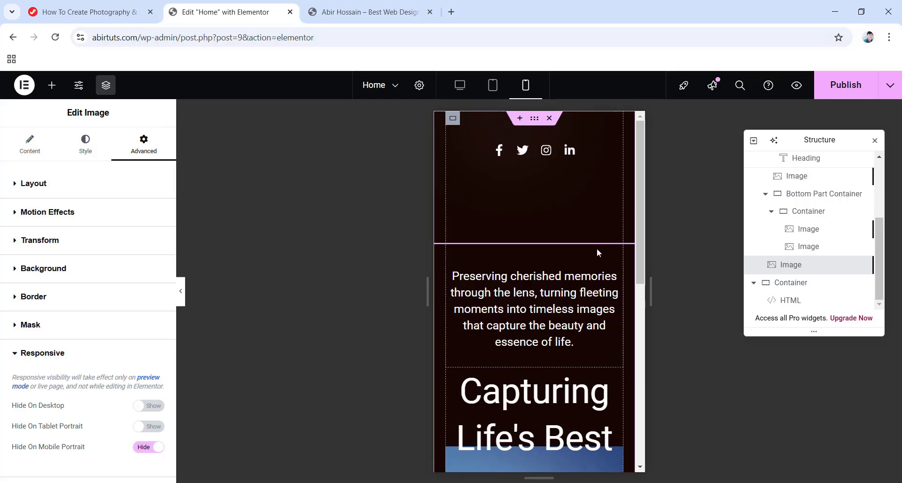
drag(639, 252, 641, 140)
Check the tablet and desktop layouts, then publish the page changes.
click(492, 85)
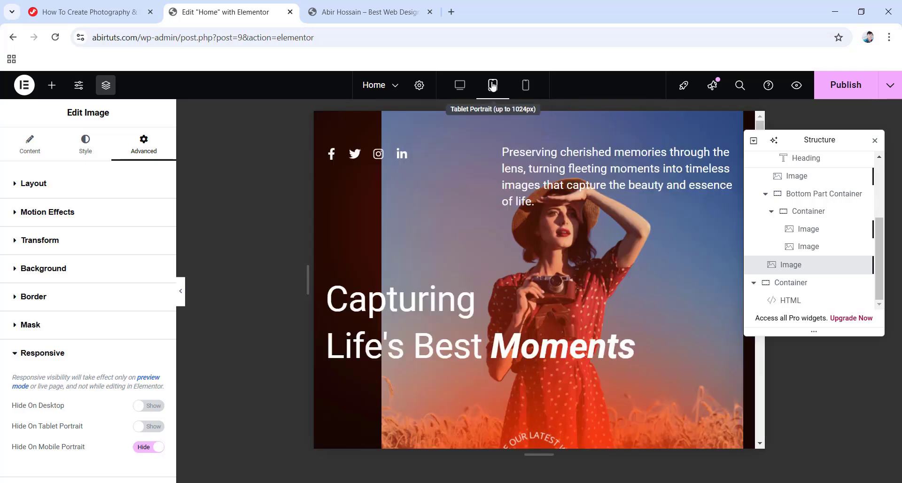
click(459, 86)
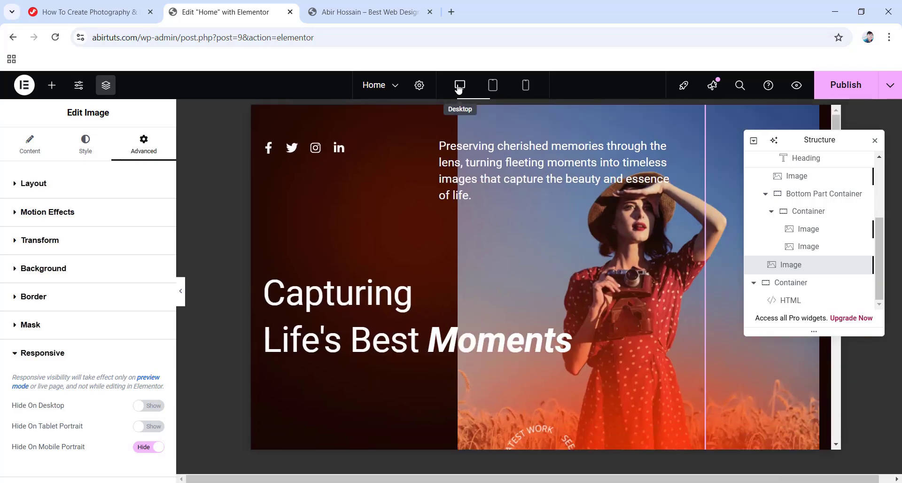
scroll(504, 308, down, 7)
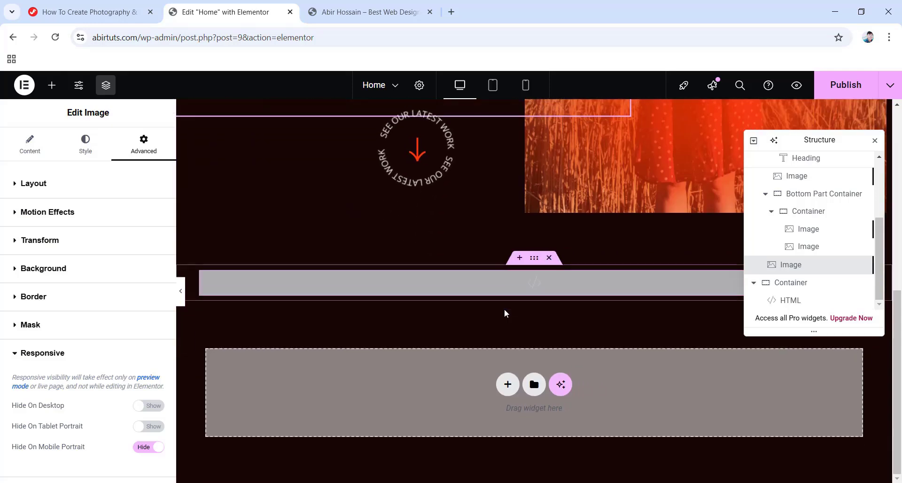
click(846, 89)
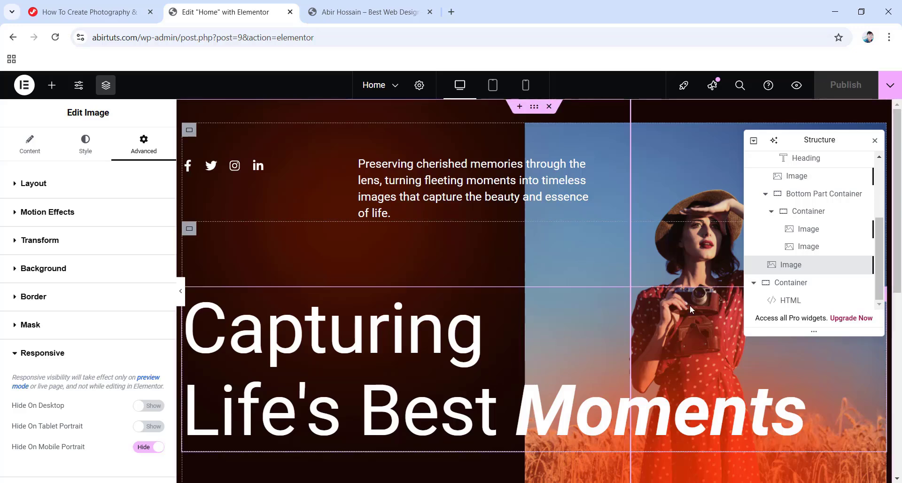
Collapse the Hero Banner Container in the Structure panel.
scroll(801, 243, up, 5)
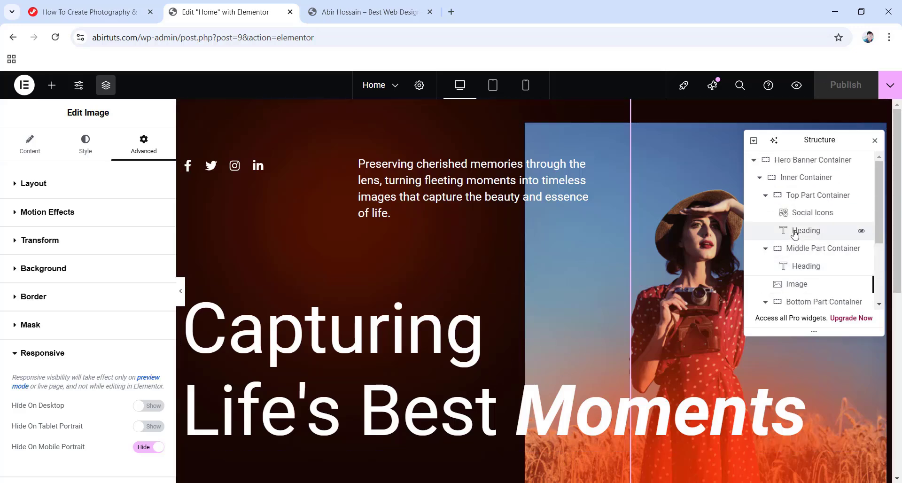
click(754, 161)
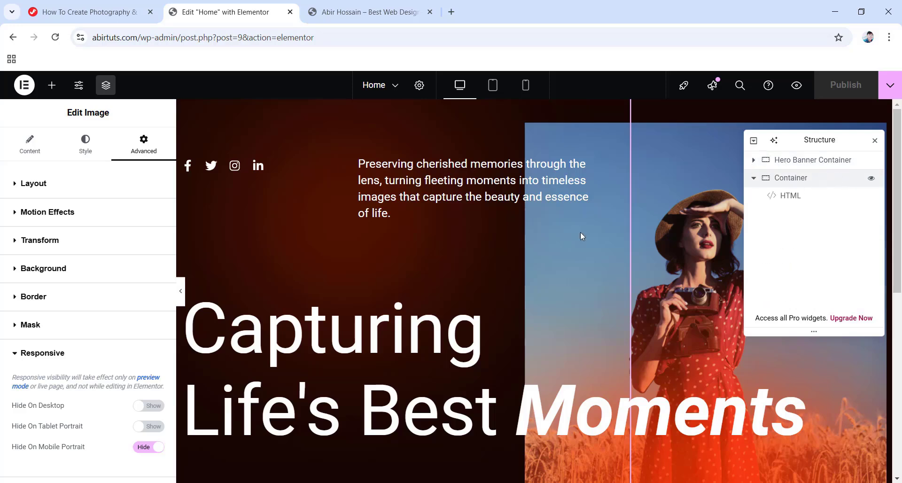
scroll(528, 278, down, 7)
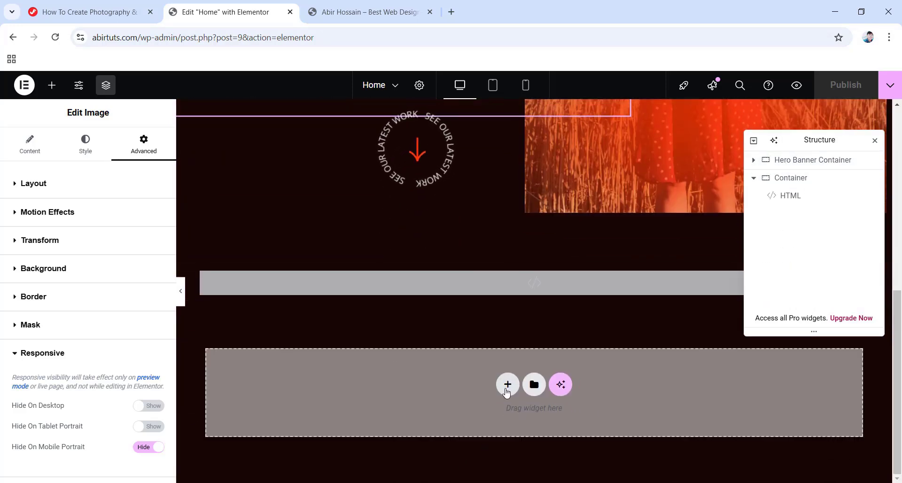
Add a flexbox row container and move it above the HTML Container in Structure.
click(507, 385)
scroll(498, 376, down, 1)
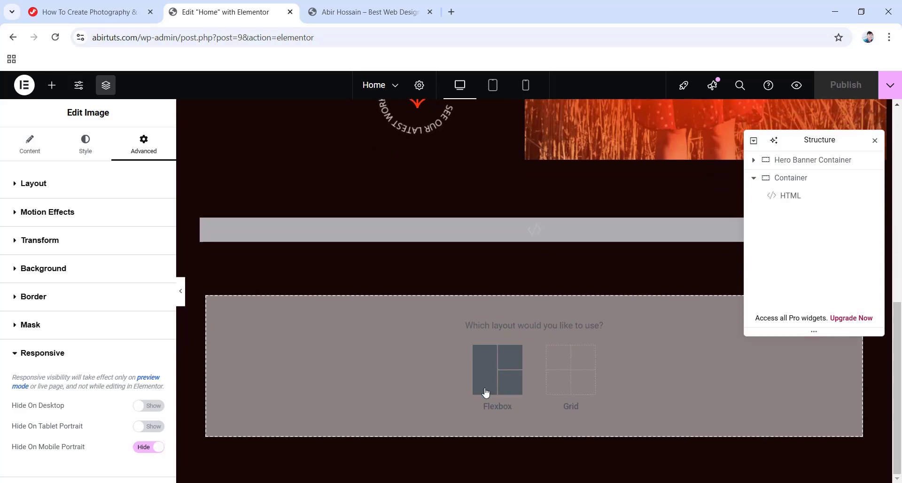
click(505, 374)
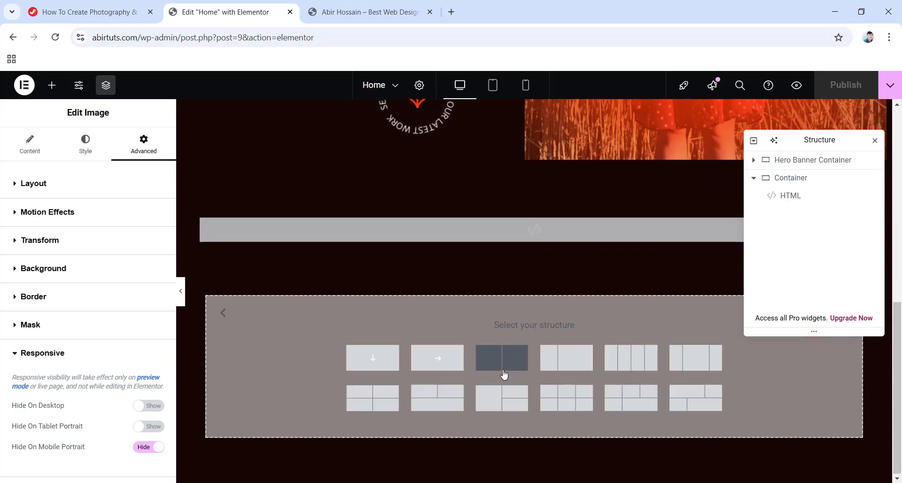
click(437, 360)
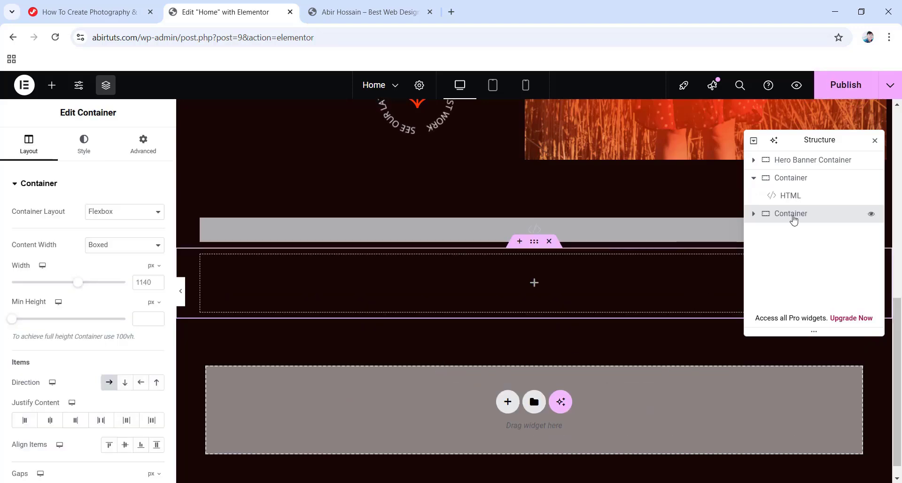
drag(791, 218, 807, 181)
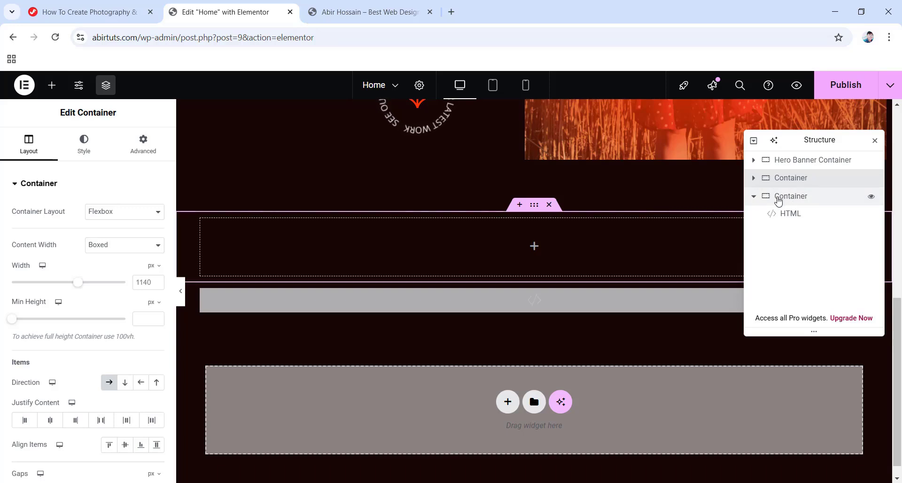
Set the About us Container's width to 1200.
click(777, 201)
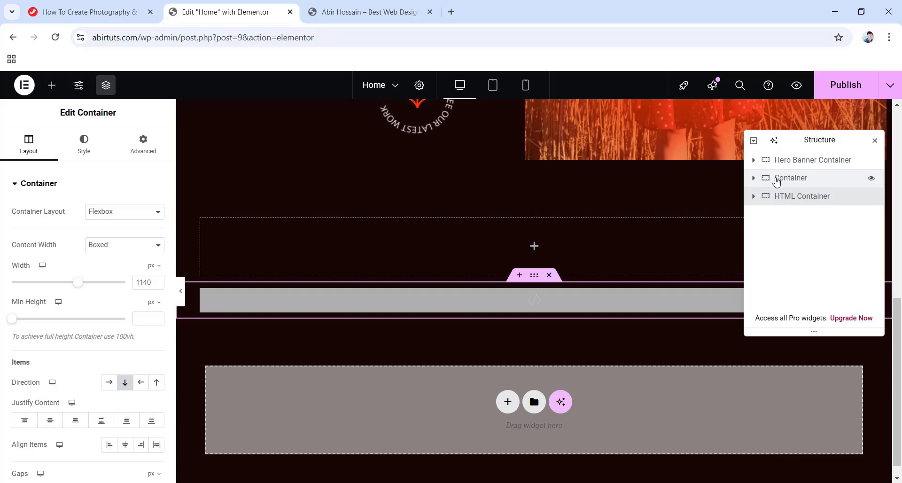
click(776, 181)
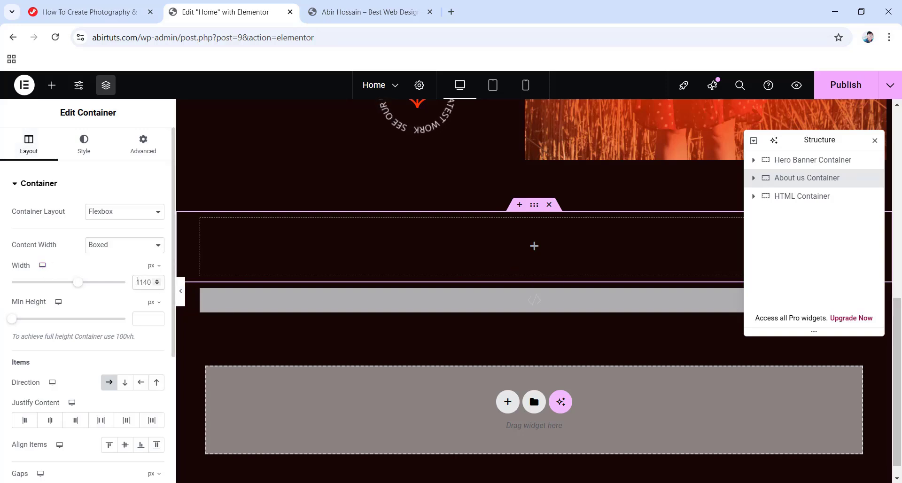
text(1200)
scroll(122, 305, down, 4)
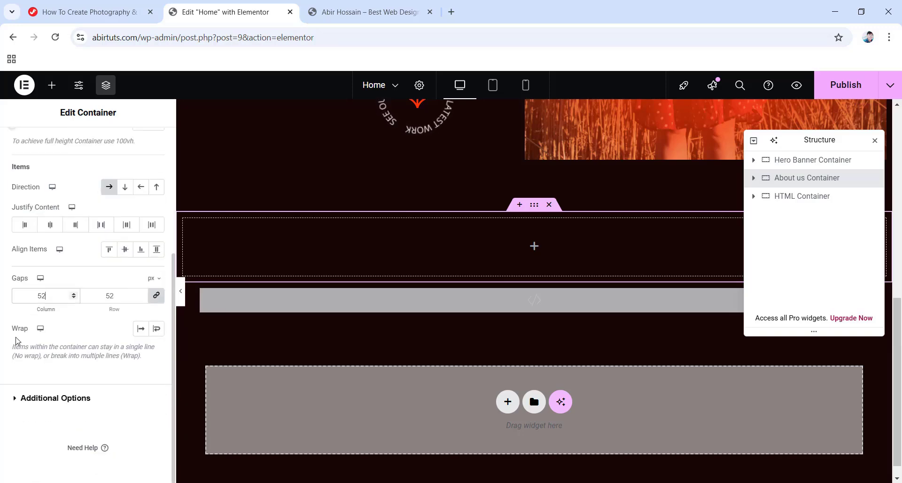
scroll(56, 305, up, 5)
Give the About us Container a solid background colour of #ffffff0a.
click(86, 142)
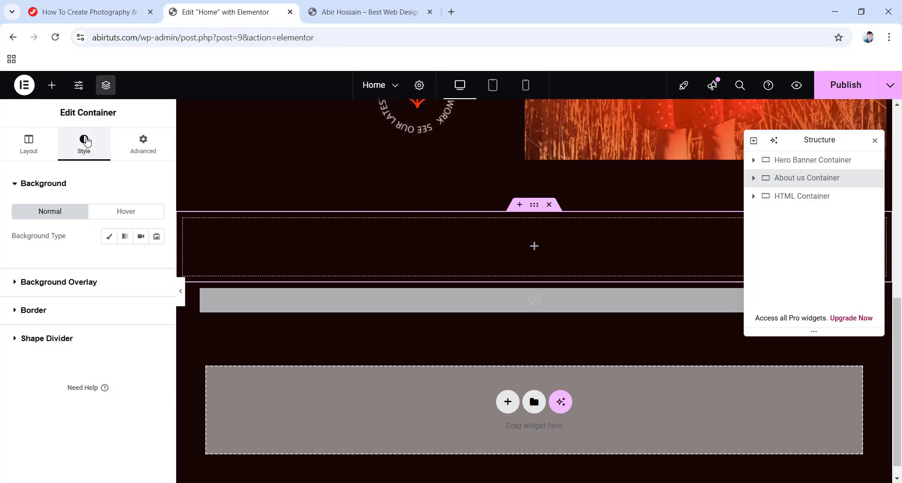
click(109, 237)
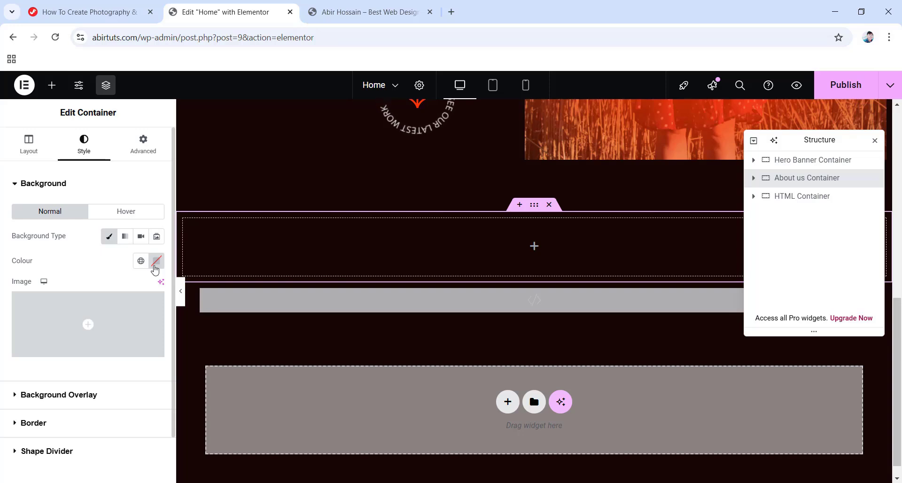
click(157, 261)
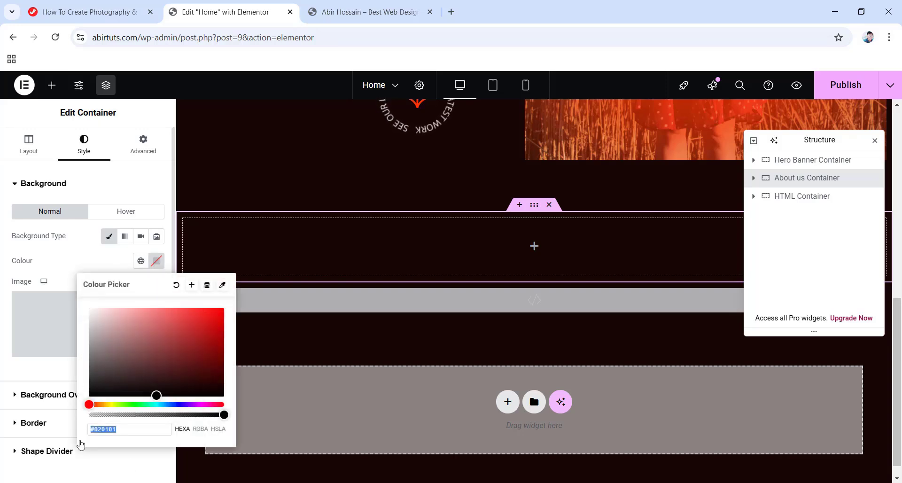
text(ffffff0)
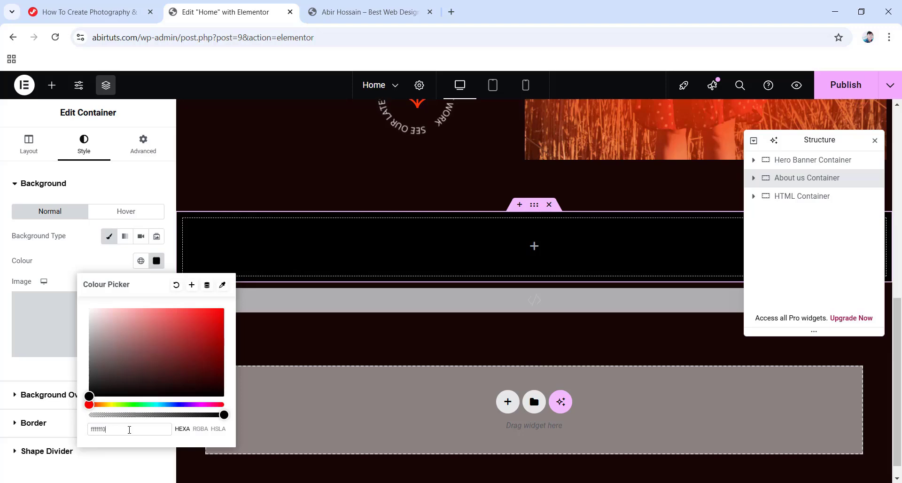
text(a)
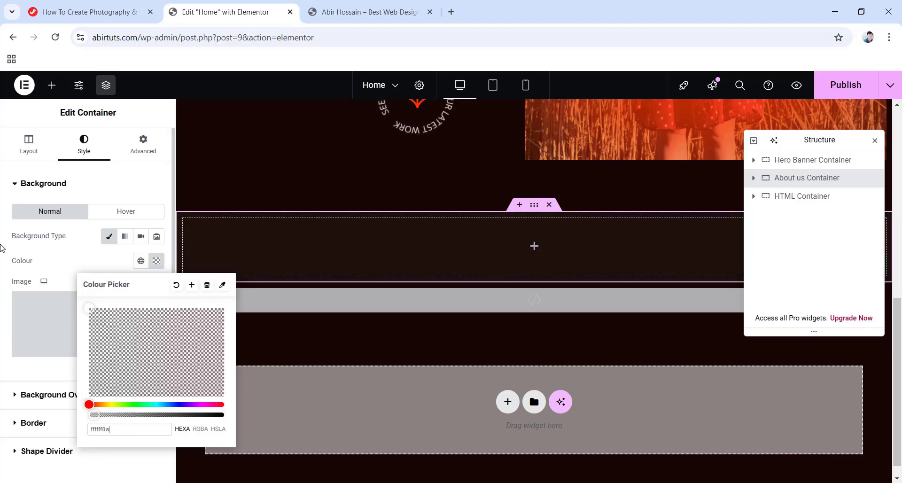
click(1, 245)
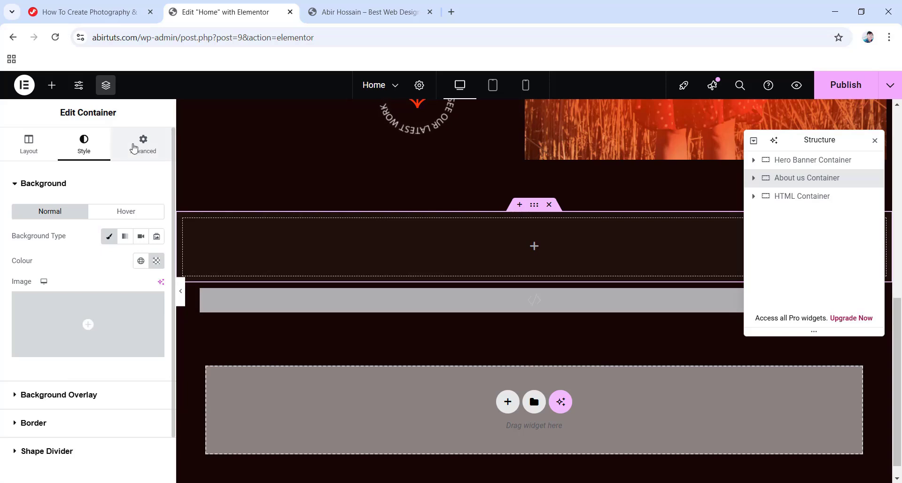
click(135, 147)
Unlink the container padding and set top 124 and bottom 80.
click(156, 275)
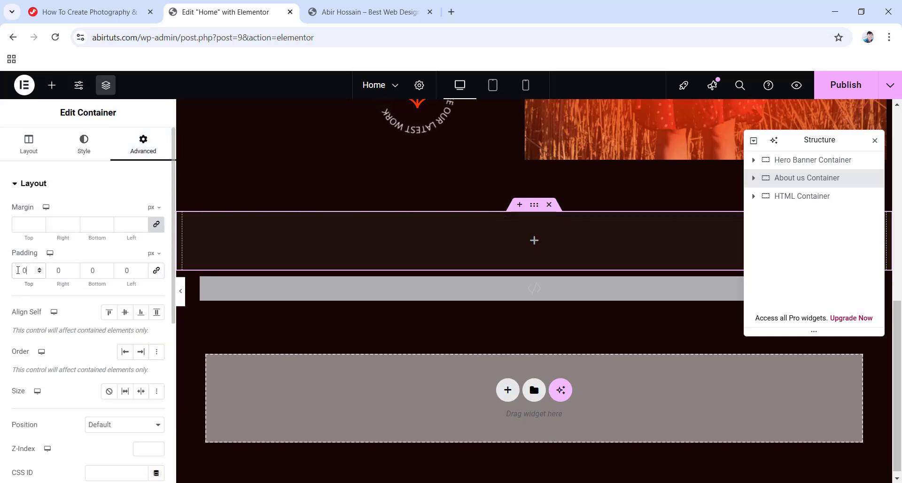
text(124)
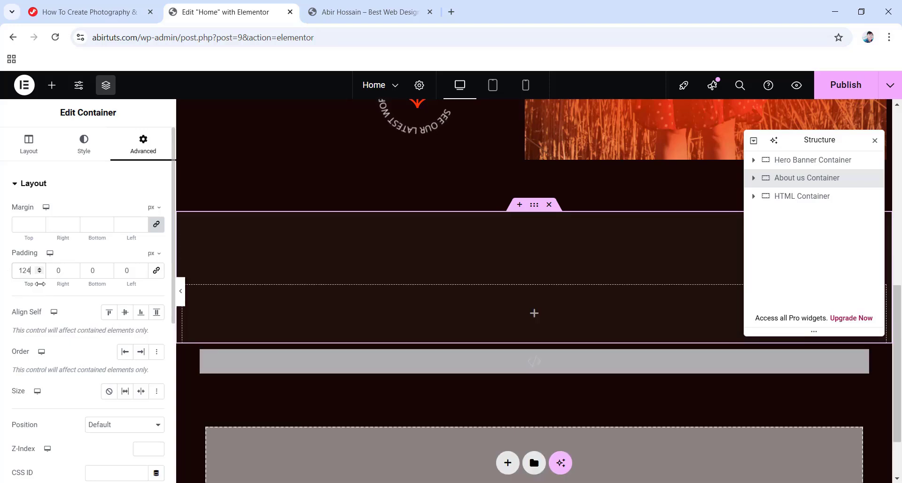
key(Tab)
key(Tab)
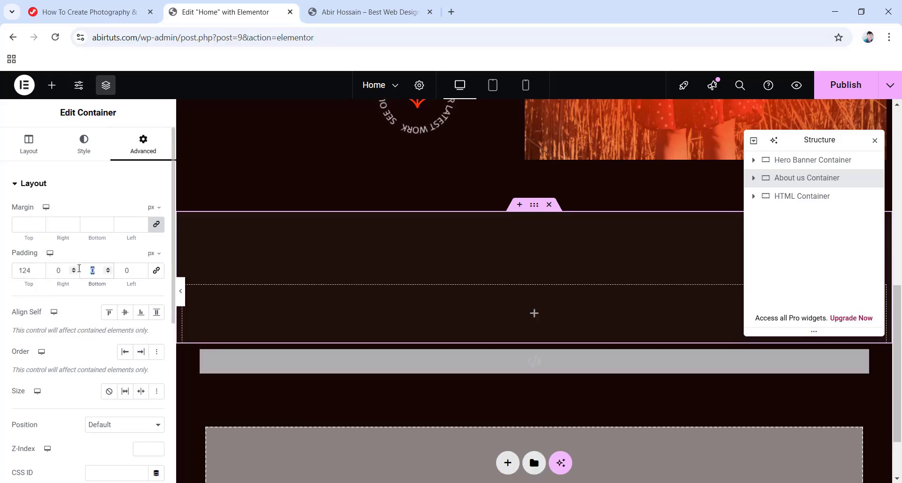
text(80)
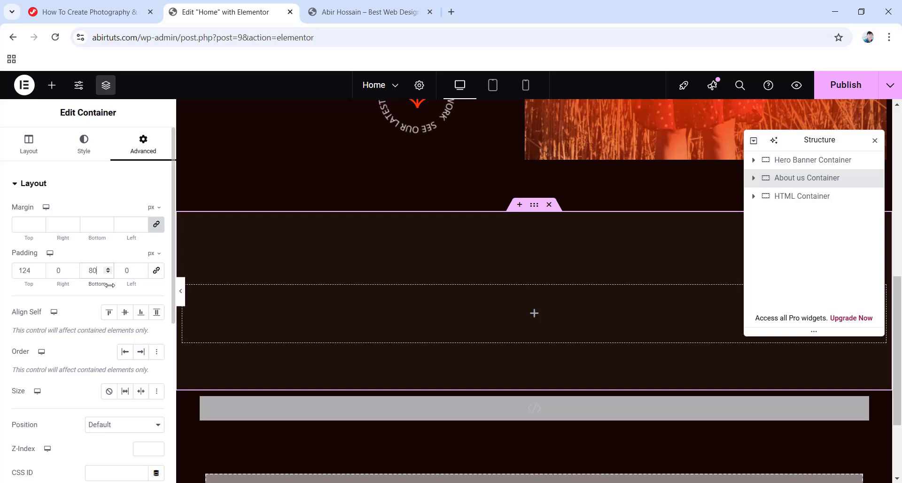
Give the container a Slide In Up entrance animation.
scroll(124, 273, down, 6)
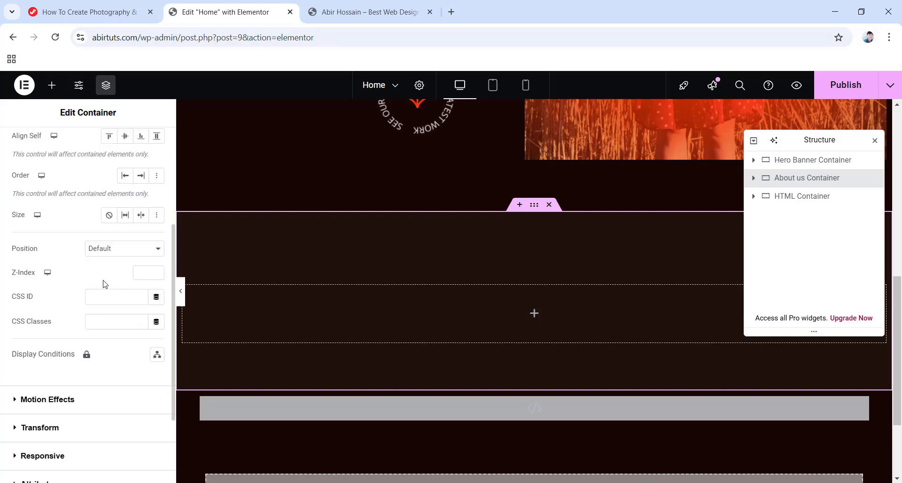
click(32, 288)
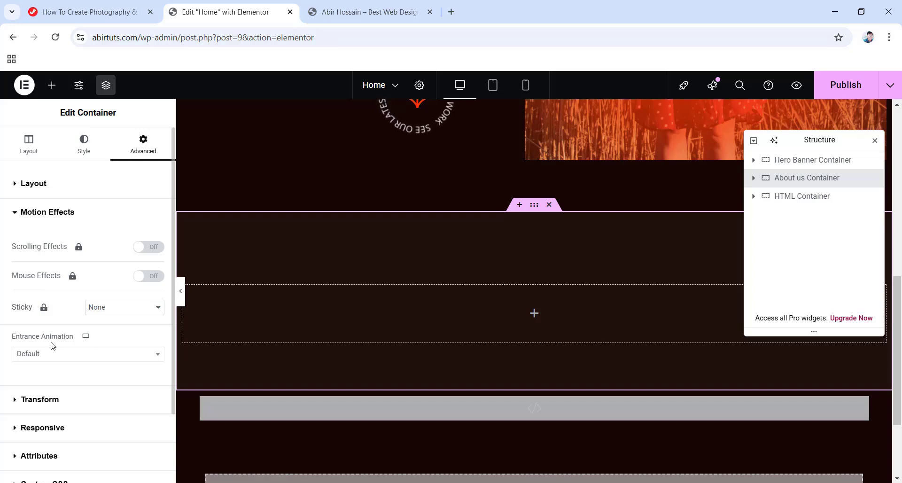
click(66, 359)
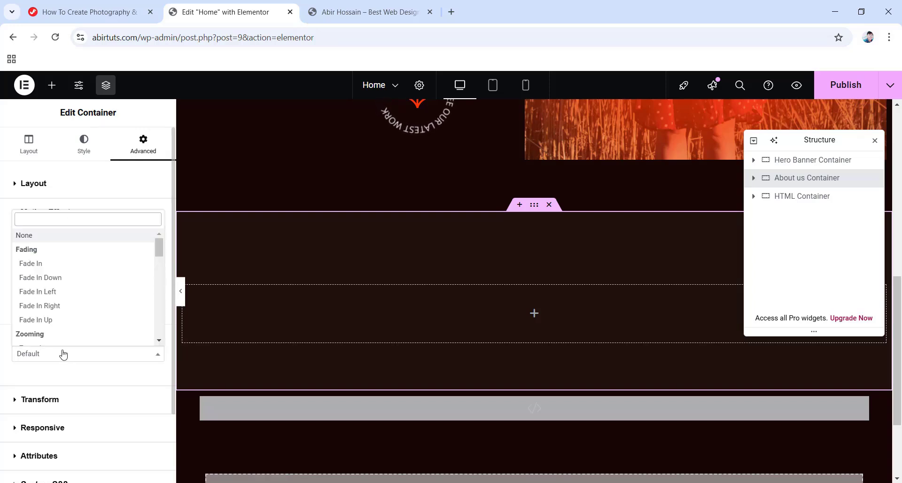
scroll(45, 321, down, 6)
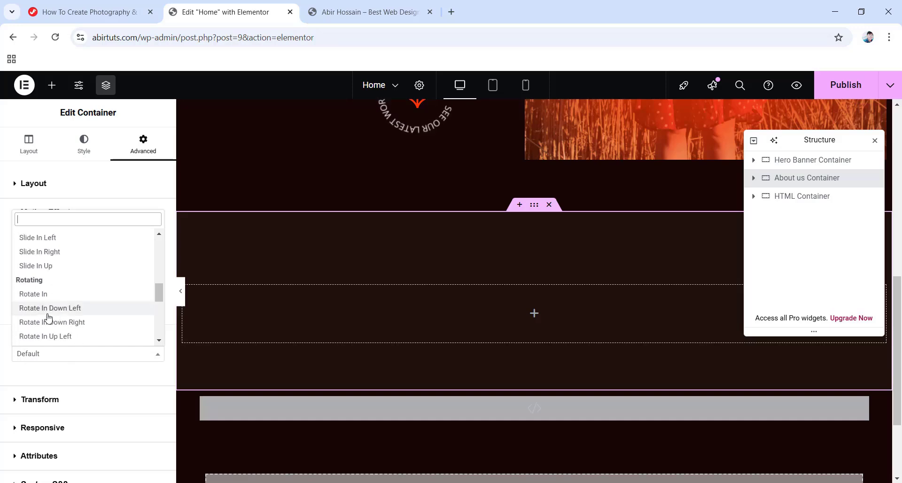
click(45, 265)
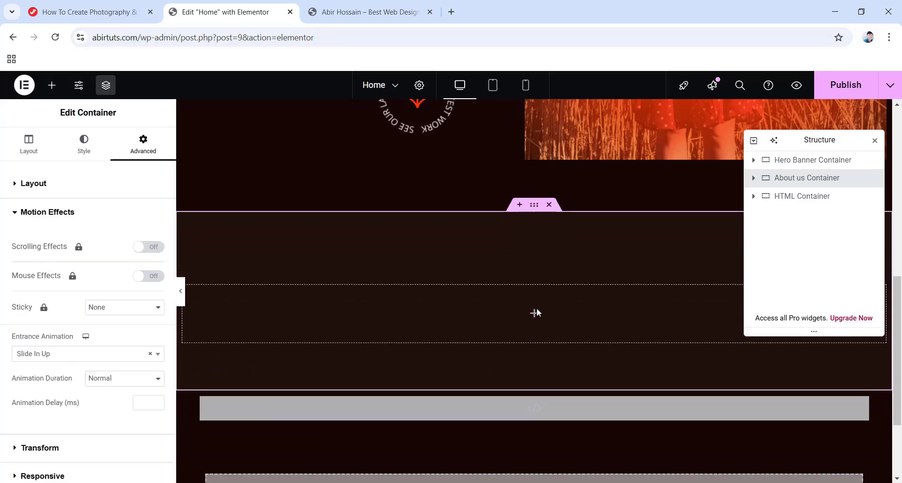
click(536, 318)
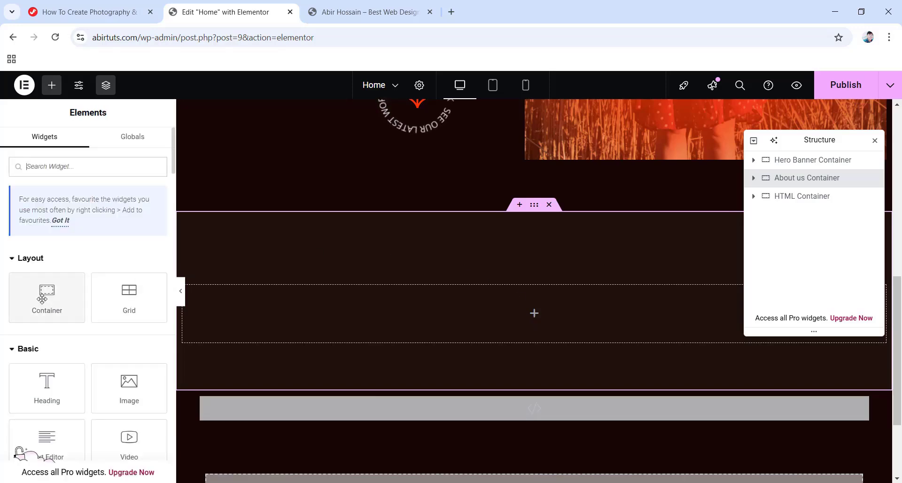
Add a nested container named 'Image Container' with a width of 612 px.
drag(29, 291, 534, 314)
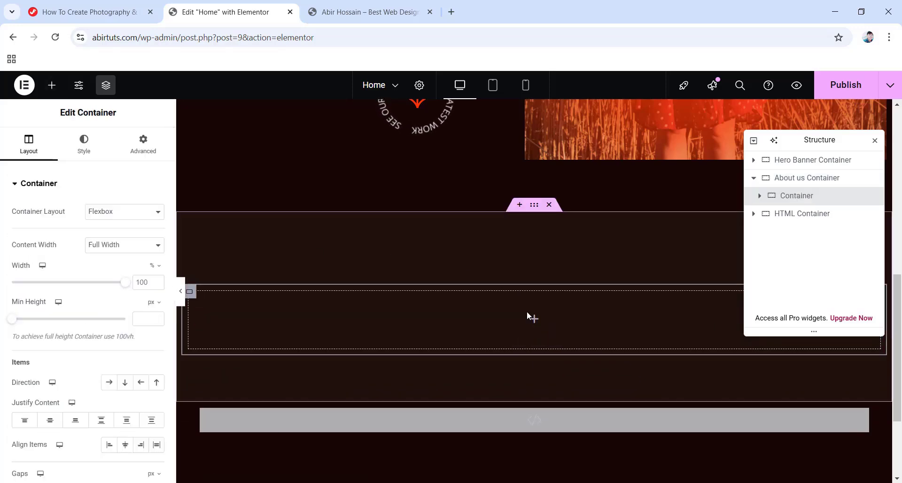
double_click(782, 196)
text(Image Container)
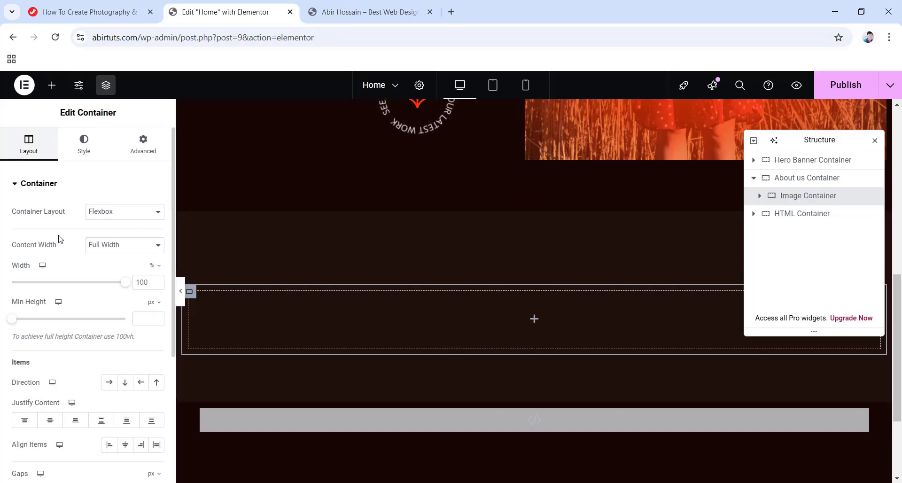
click(156, 266)
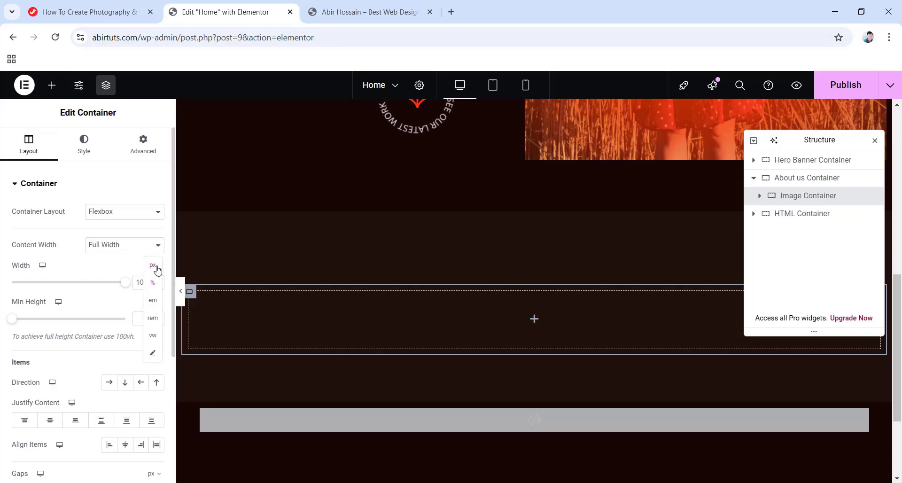
click(153, 266)
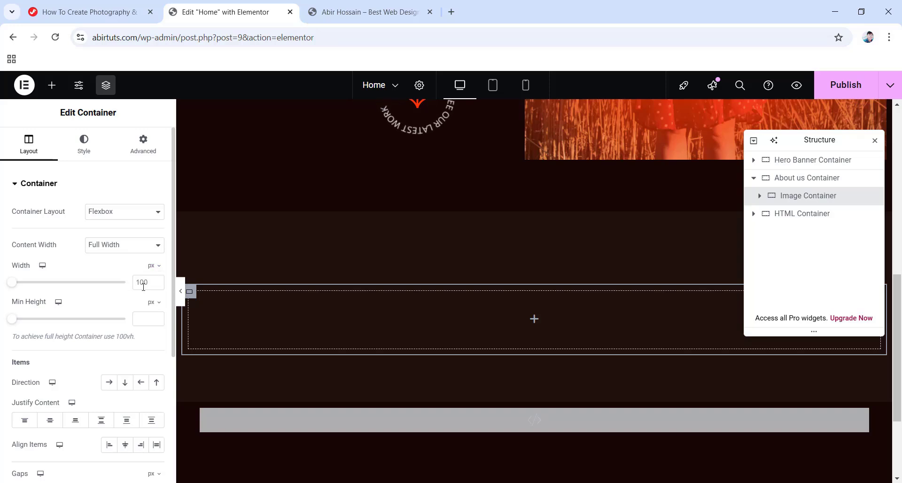
text(612)
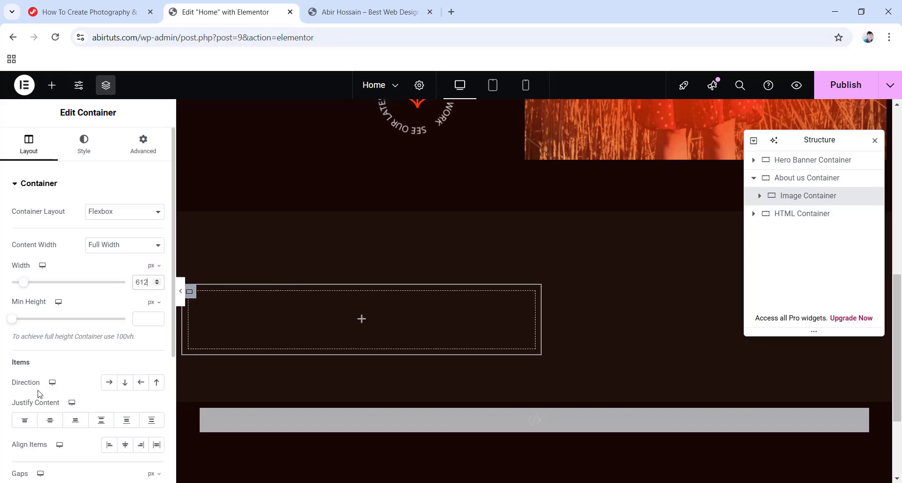
Lay the Image Container out in a row with centred items, 32 px gaps and zero padding.
click(107, 384)
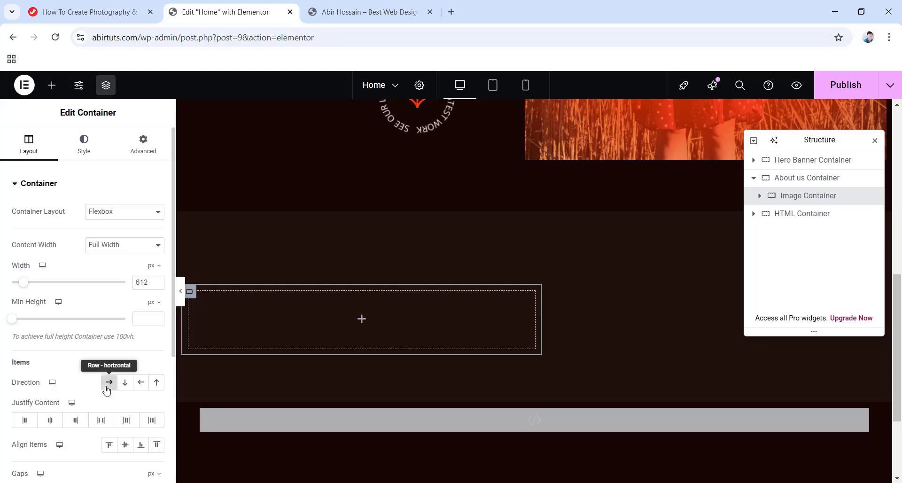
click(125, 444)
scroll(60, 409, down, 3)
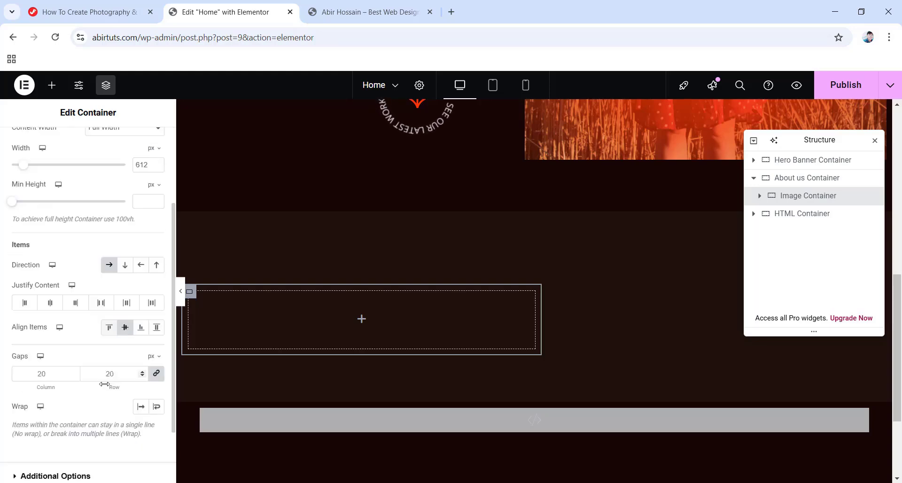
click(46, 375)
text(32)
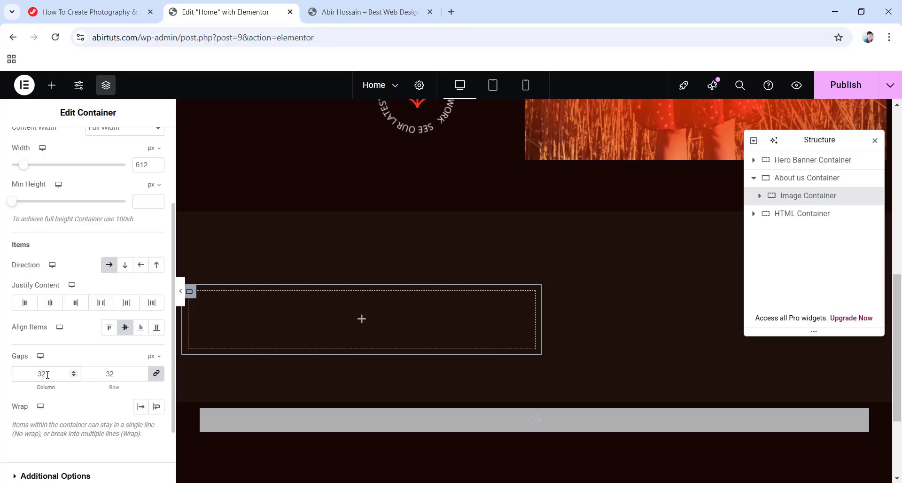
scroll(63, 369, up, 5)
click(142, 149)
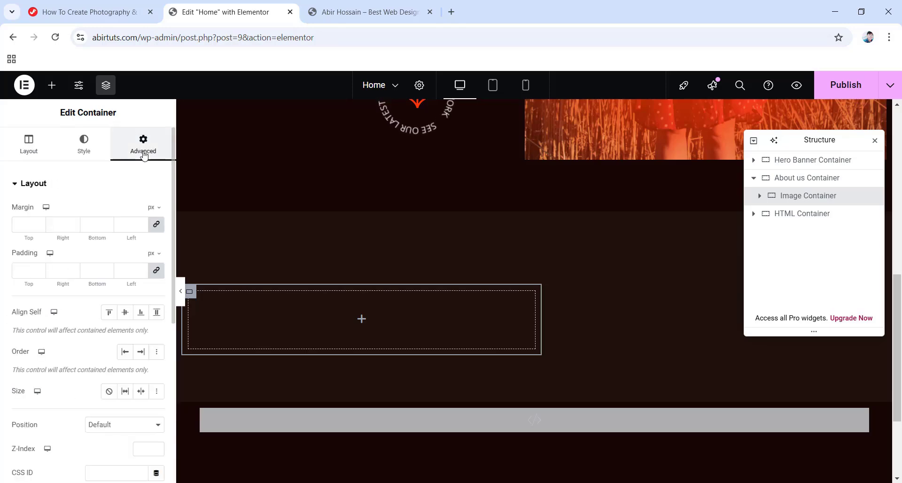
click(157, 270)
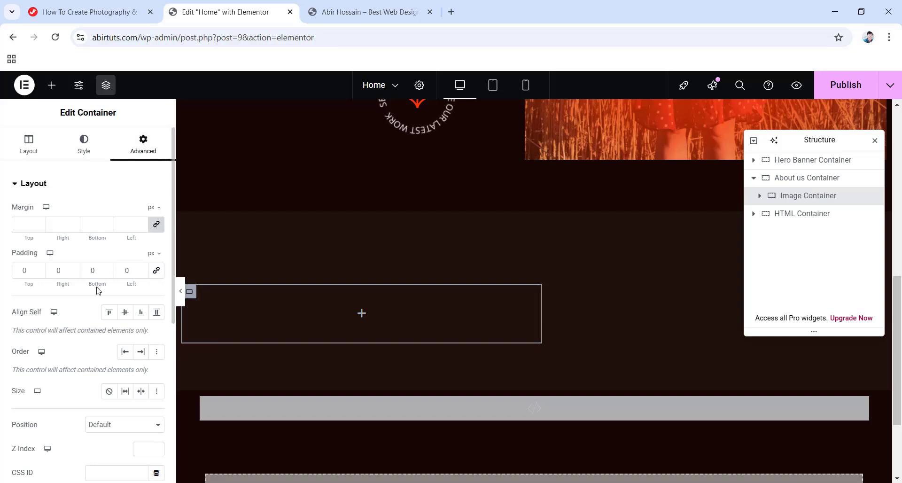
Add an Image widget showing the scarf photo at Full resolution.
click(362, 313)
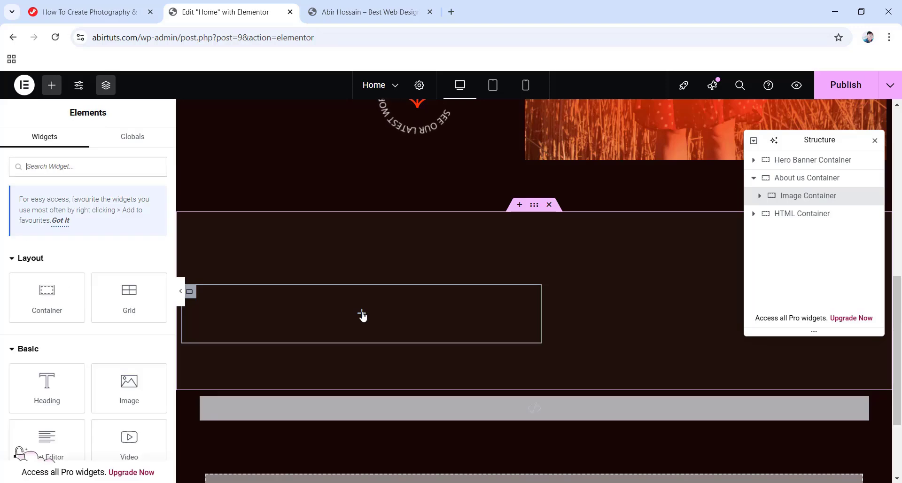
drag(129, 387, 345, 301)
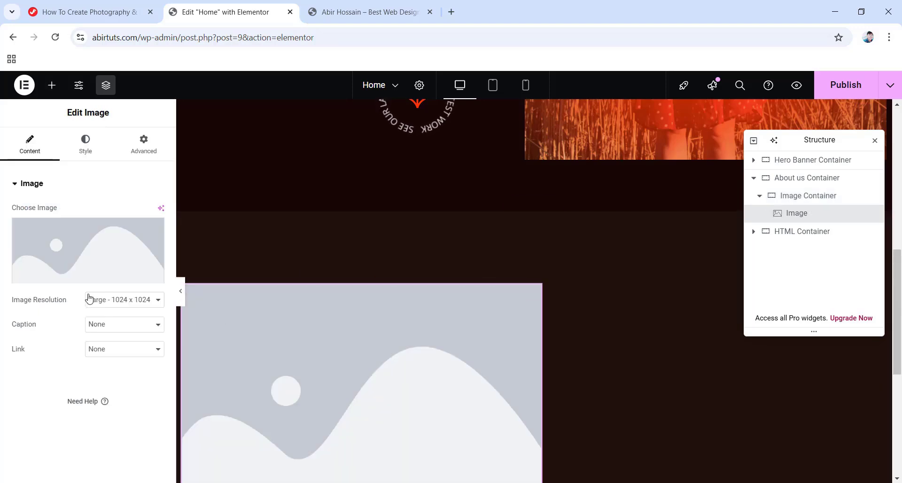
mouse_move(95, 257)
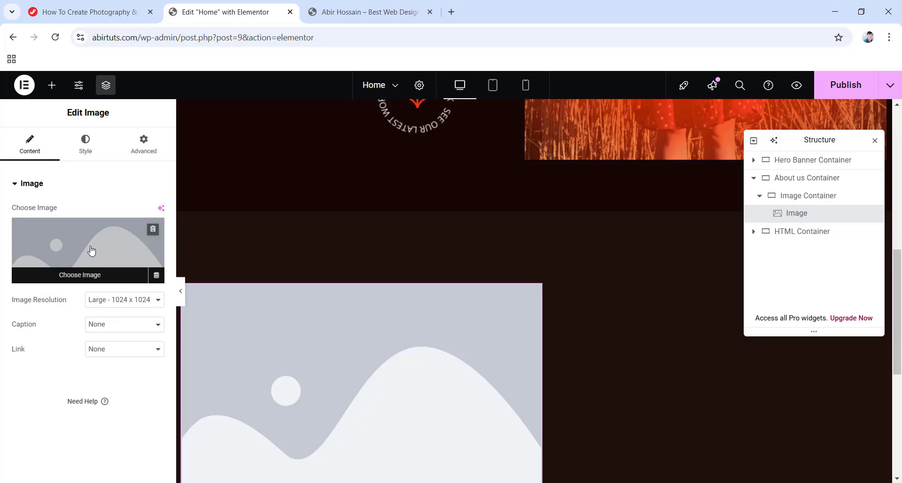
click(92, 252)
click(370, 227)
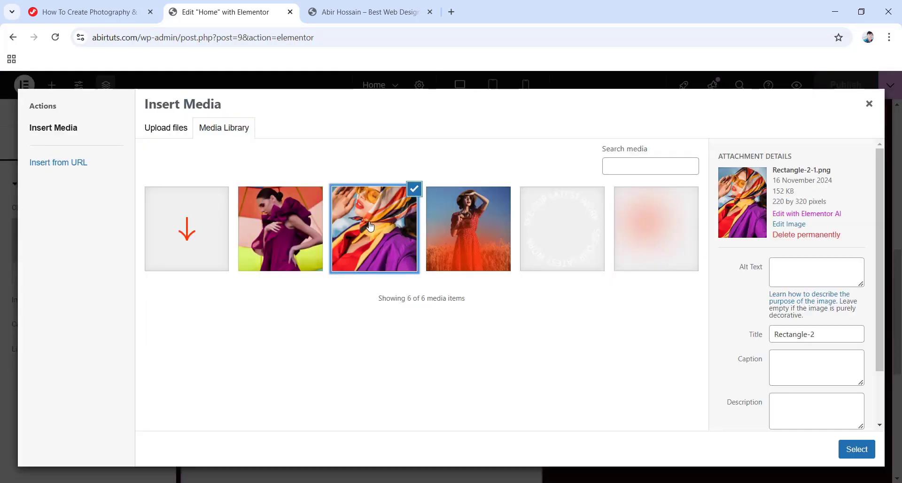
click(856, 449)
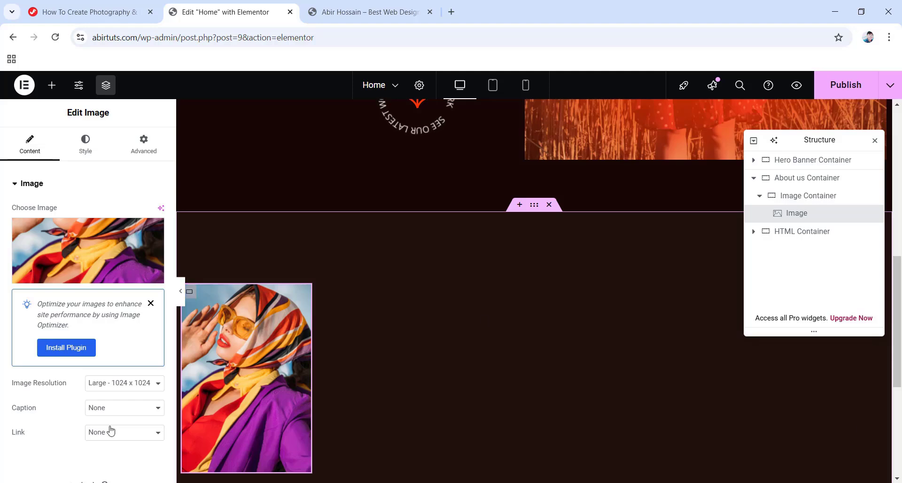
click(139, 384)
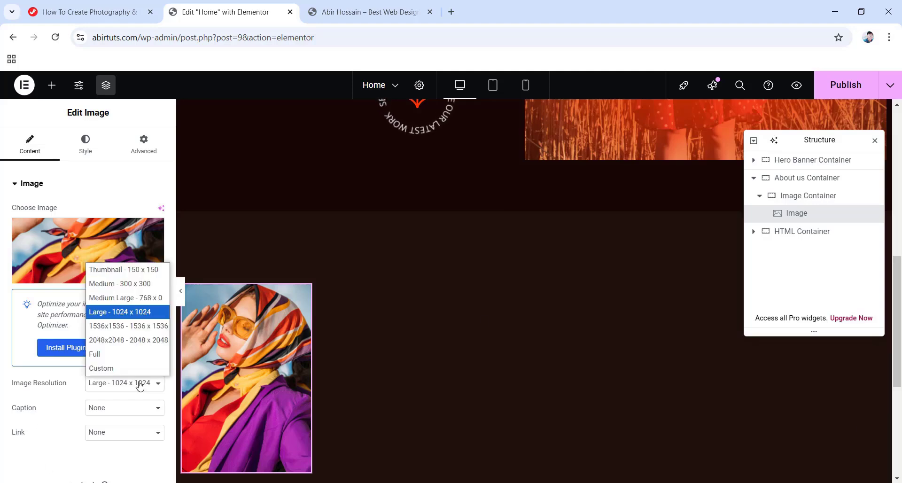
click(116, 355)
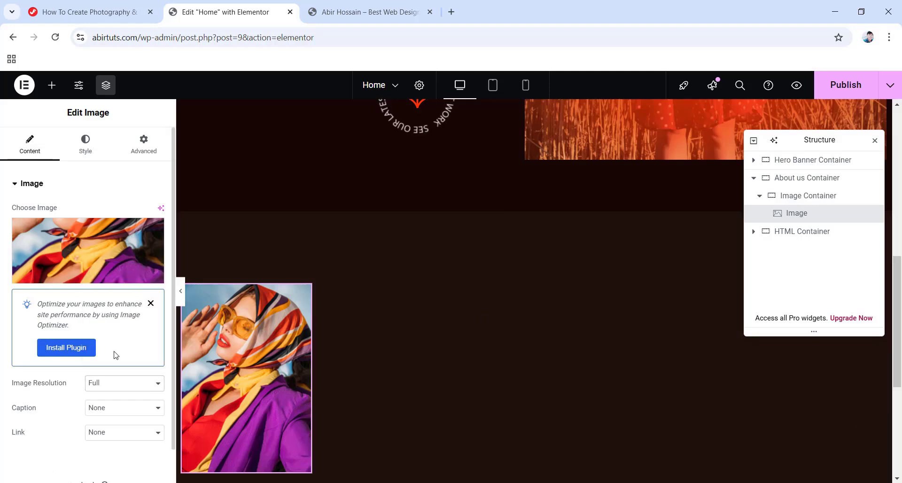
Set the image's width to 220 px in the Style tab.
click(85, 146)
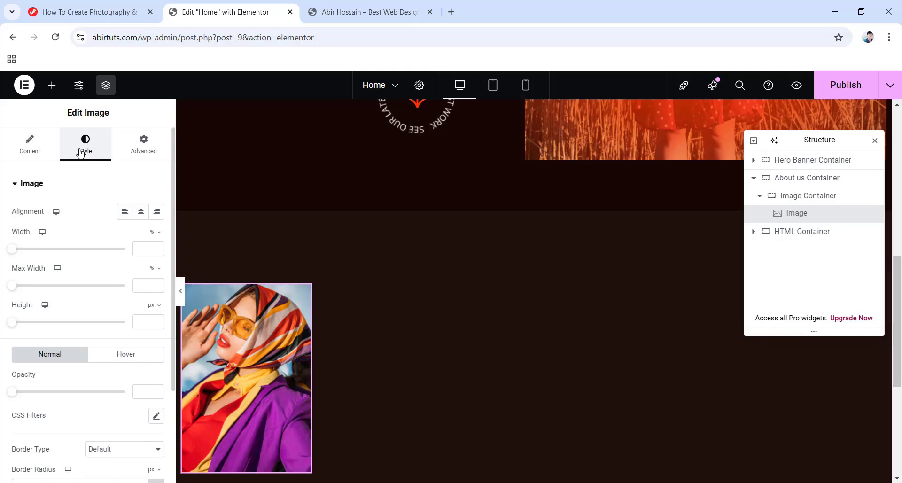
click(155, 233)
click(153, 234)
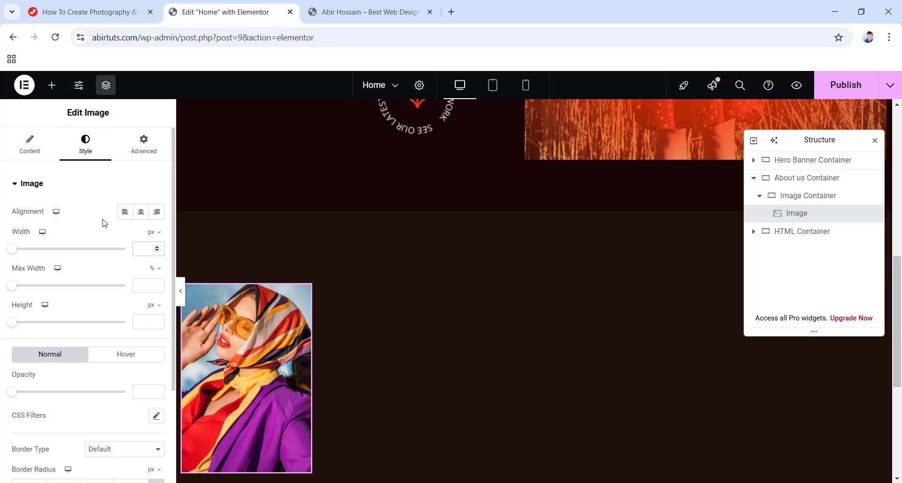
text(220)
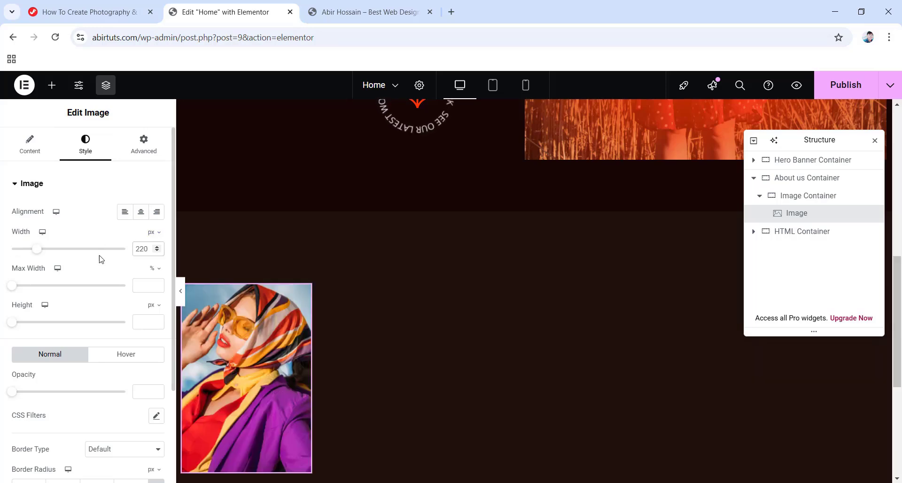
scroll(100, 260, down, 3)
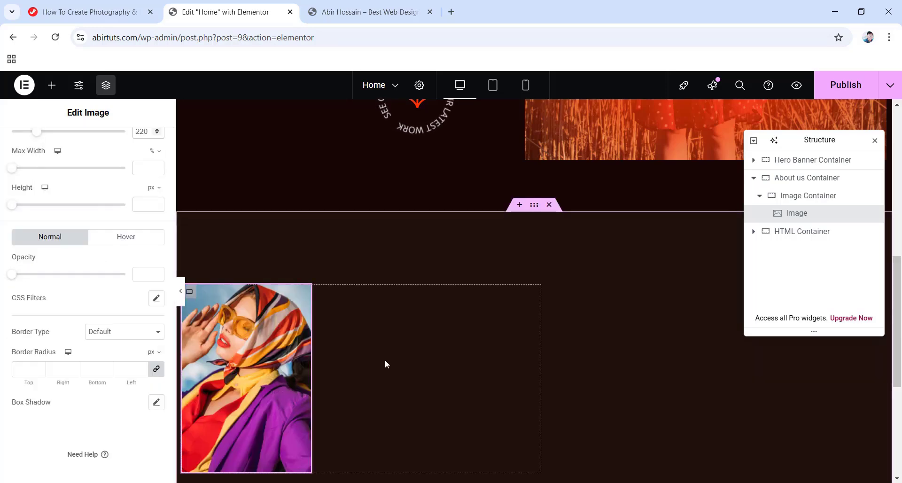
scroll(100, 330, up, 3)
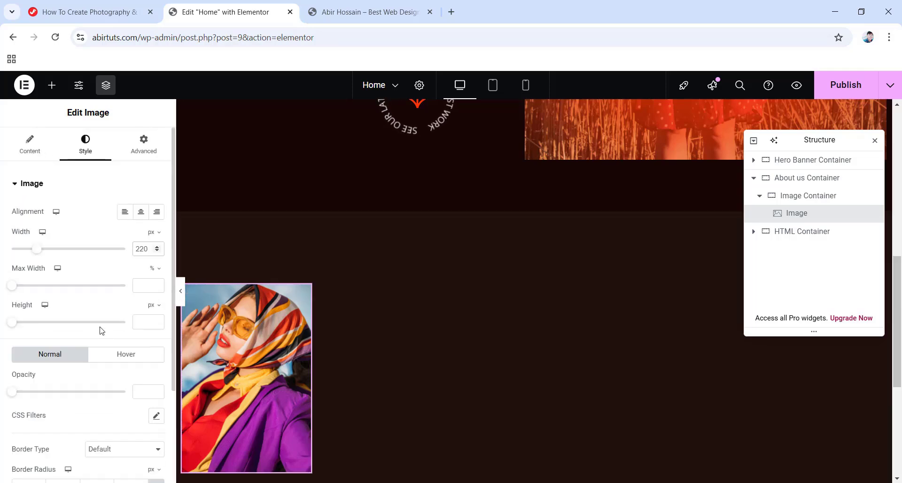
Add a second Image widget with the Rectangle-3 photo into the Image Container.
click(51, 86)
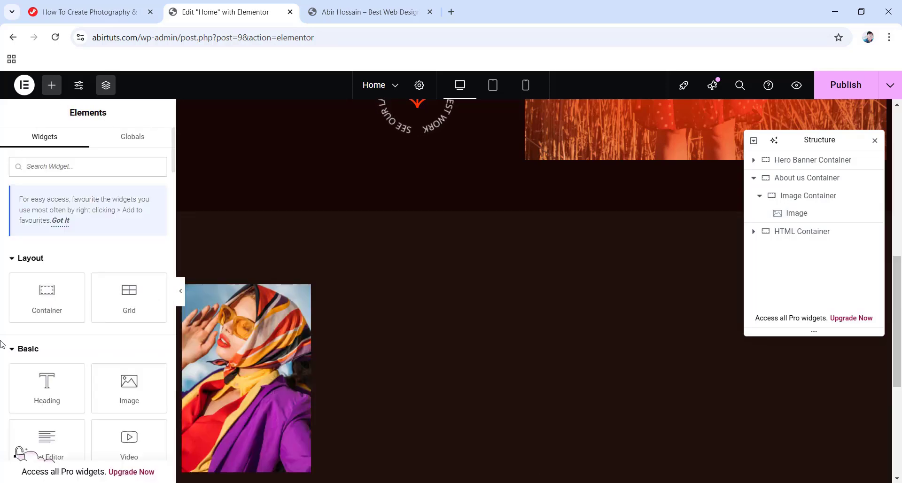
drag(128, 389, 302, 381)
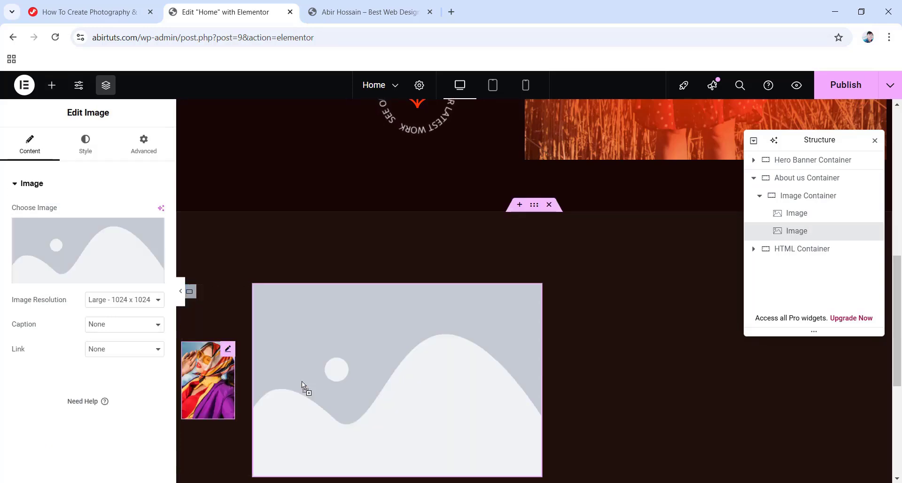
click(86, 257)
click(264, 229)
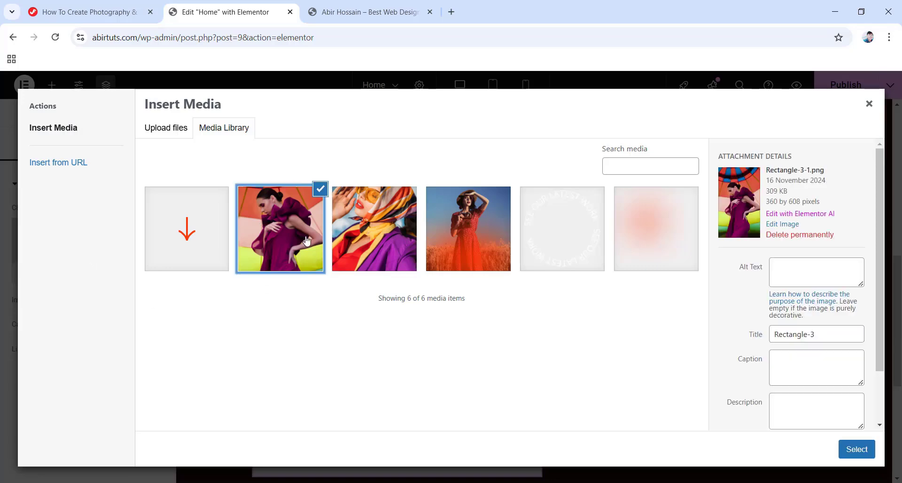
click(856, 449)
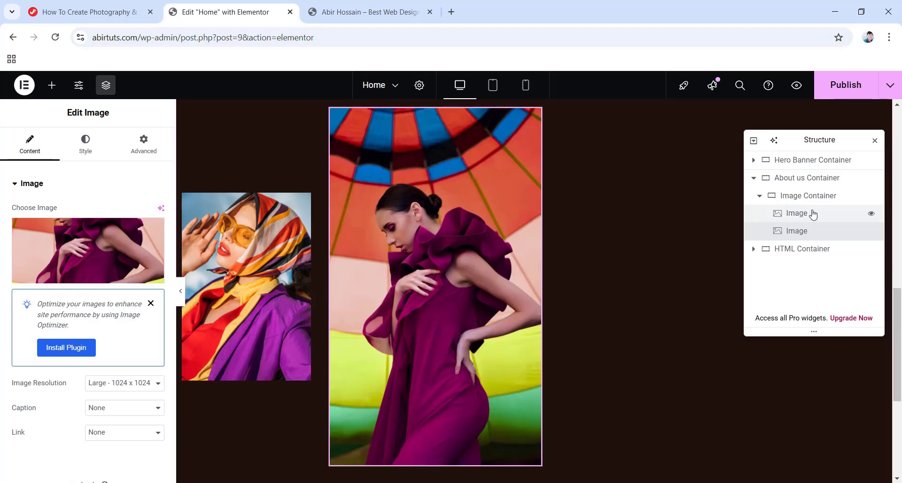
click(760, 196)
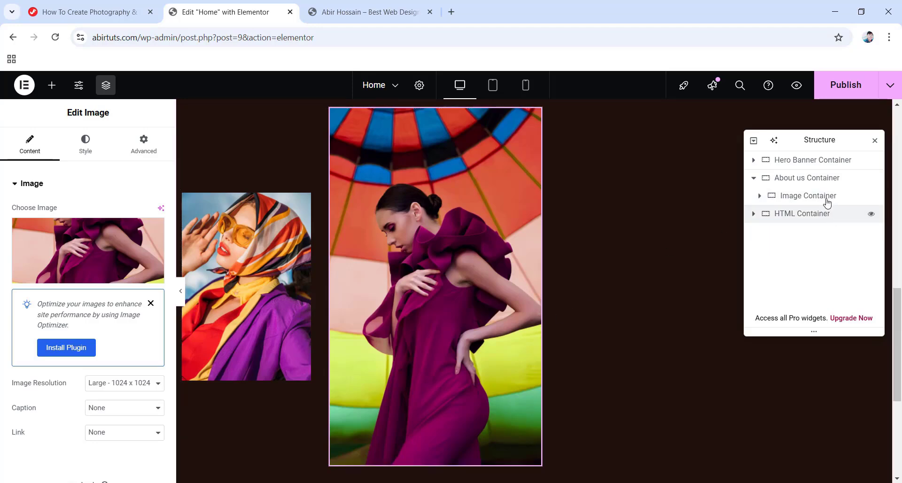
Add a new container after the Image Container, 536 px wide.
right_click(804, 200)
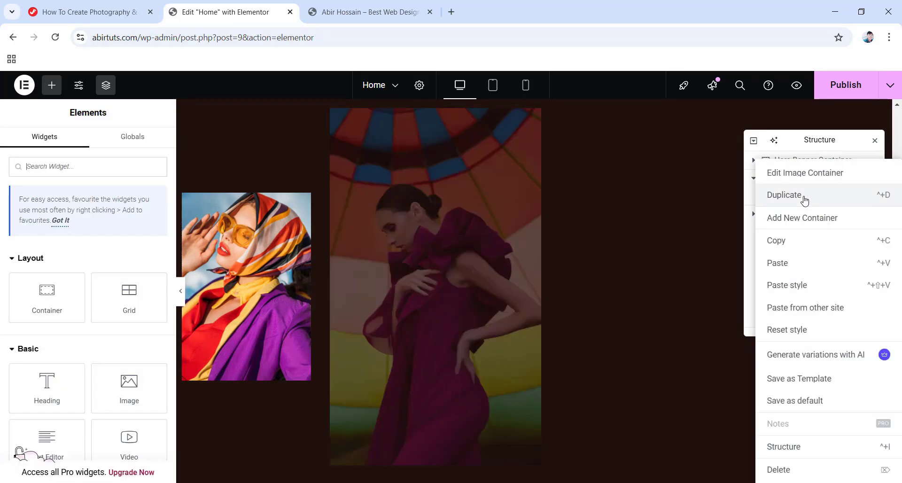
click(800, 221)
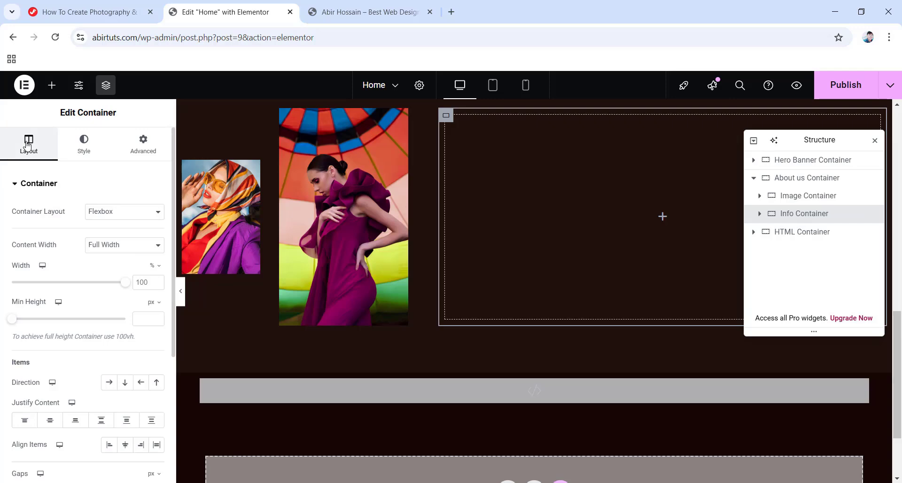
click(155, 268)
click(153, 266)
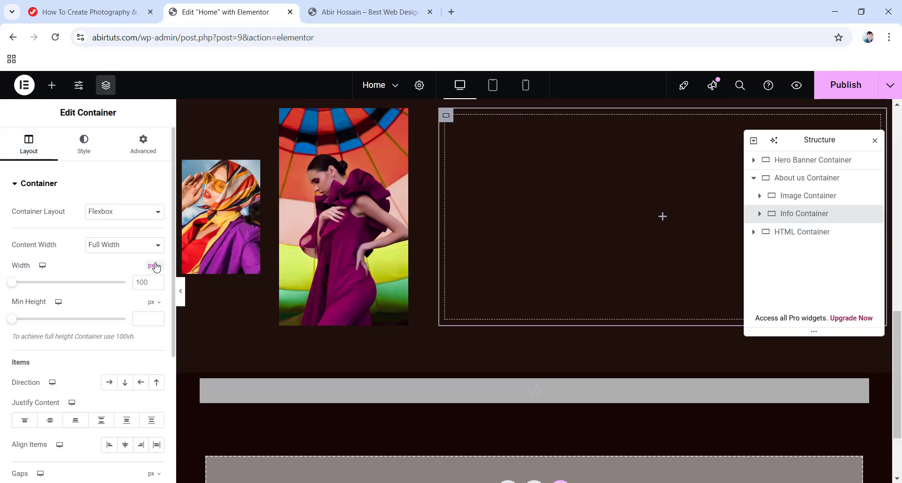
text(536)
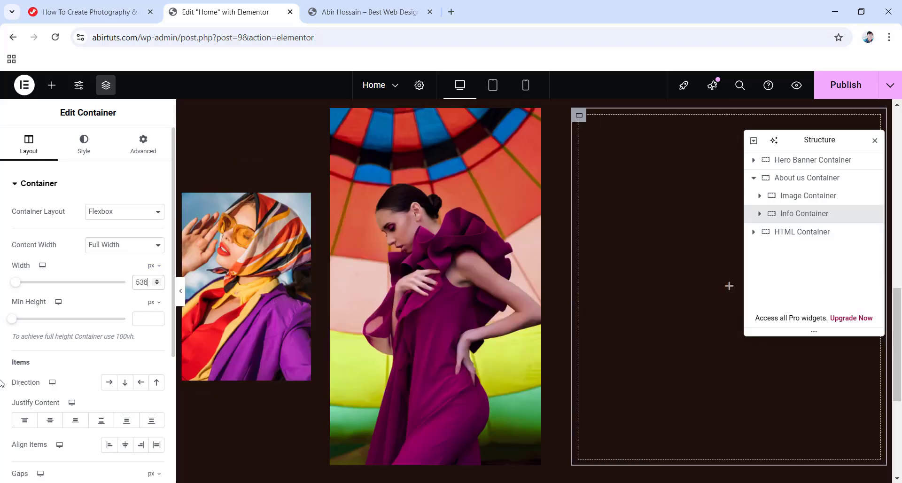
Centre the new container's content and set its padding to 0.
click(50, 422)
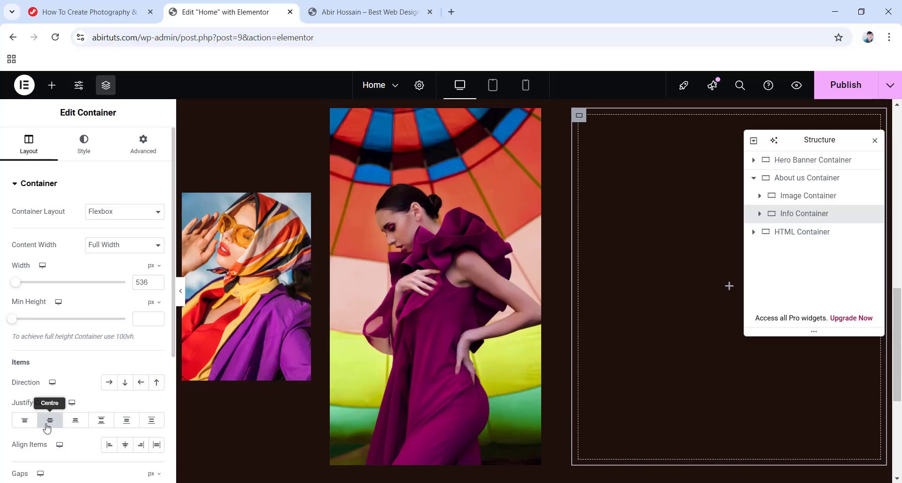
scroll(72, 410, down, 4)
click(42, 316)
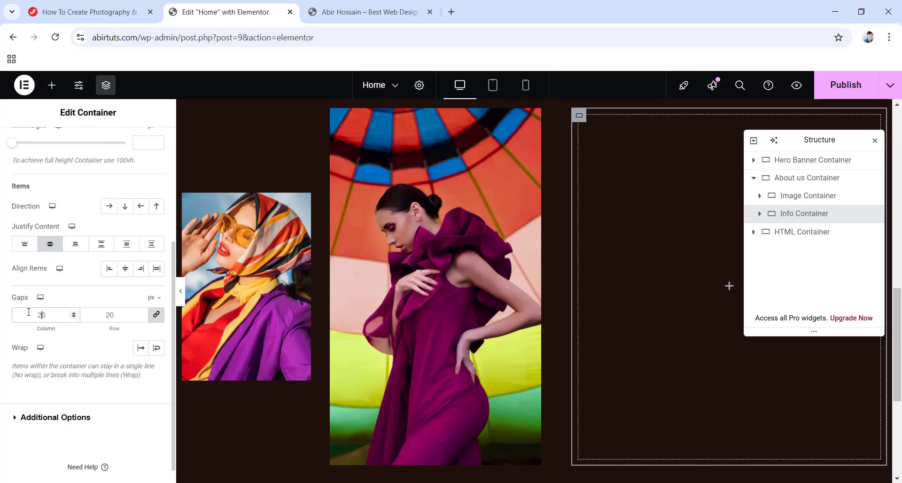
scroll(71, 244, up, 5)
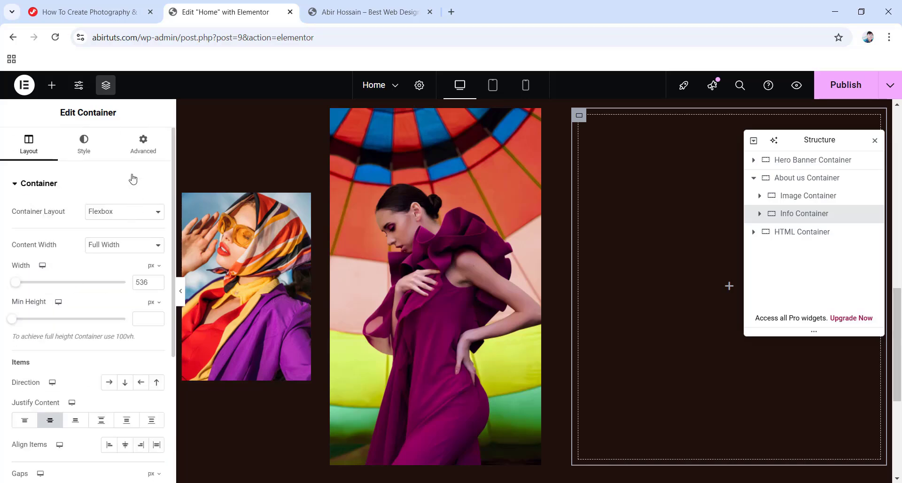
click(144, 144)
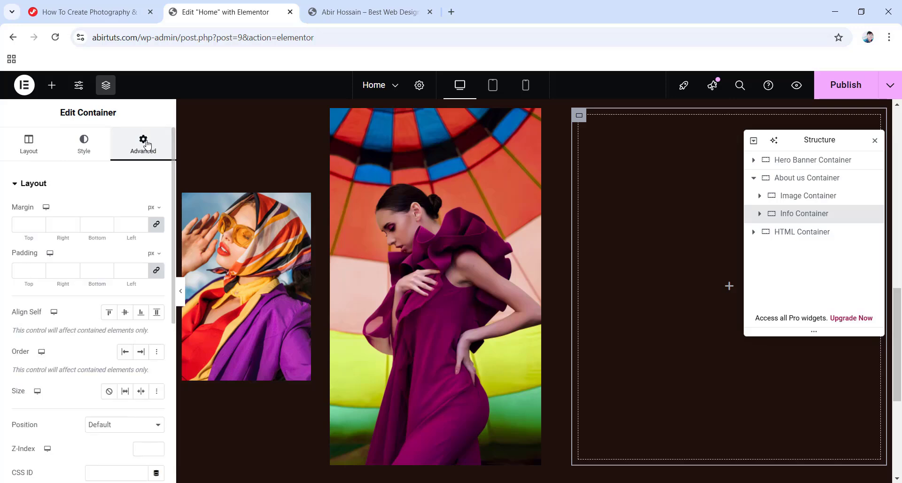
click(156, 271)
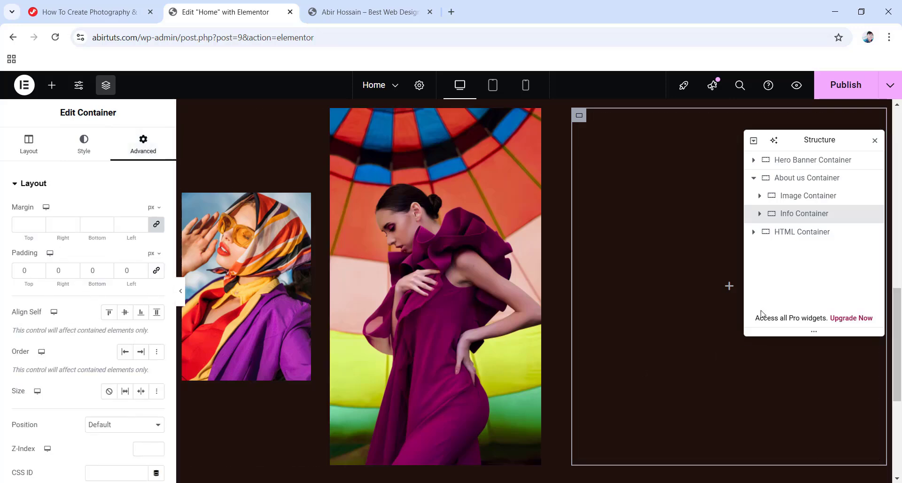
click(730, 286)
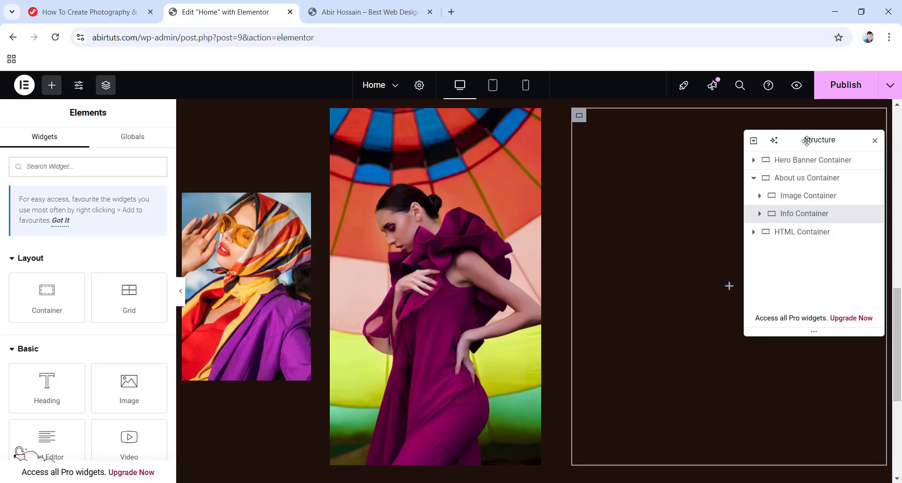
Place a Heading in the empty Info Container and paste in 'Where Art Meets Emotion In Every Shot'.
drag(789, 143, 244, 137)
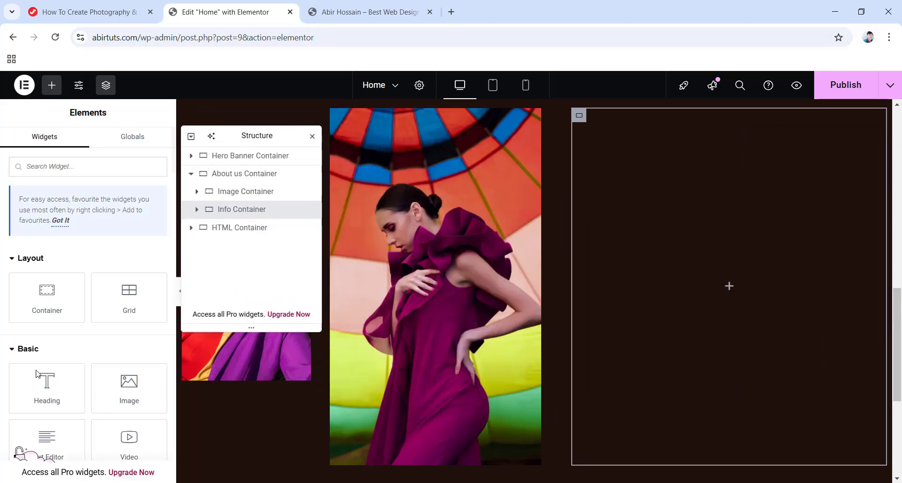
drag(47, 388, 694, 284)
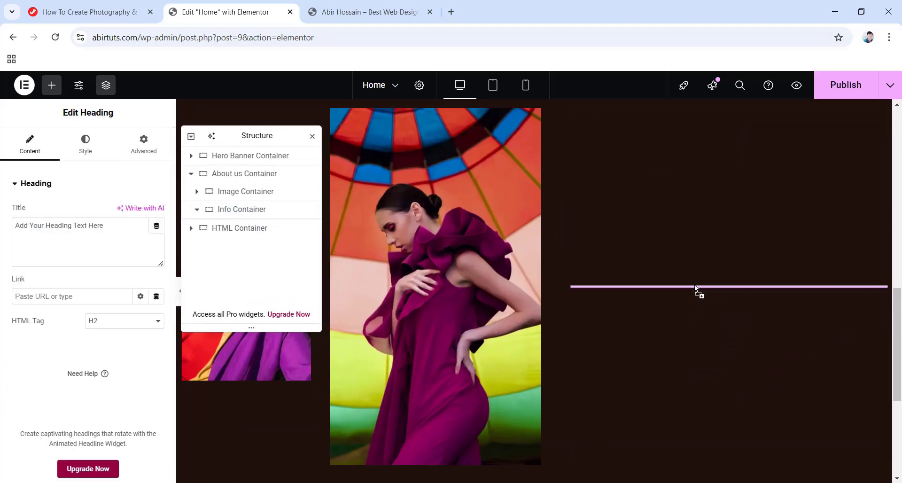
drag(101, 226, 15, 226)
text(Where Art Meets Emotion in Every Shot)
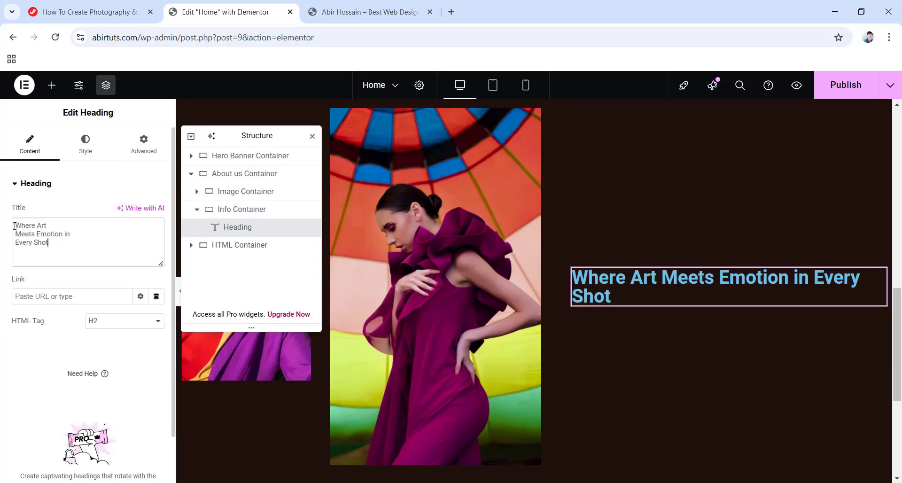
Make the heading text colour white.
click(85, 143)
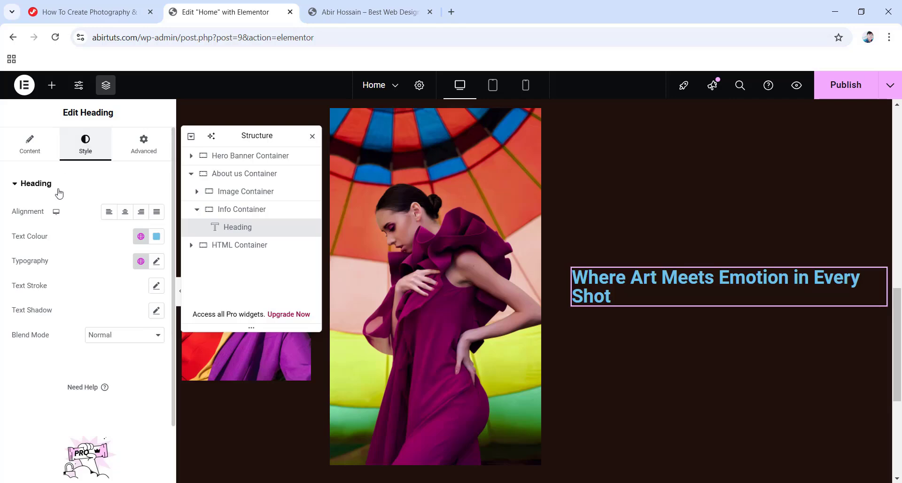
click(157, 236)
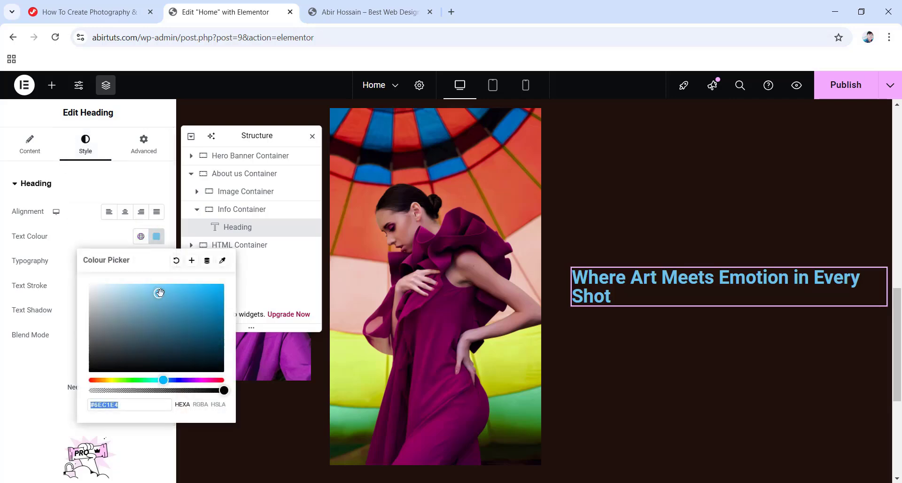
drag(157, 292, 80, 281)
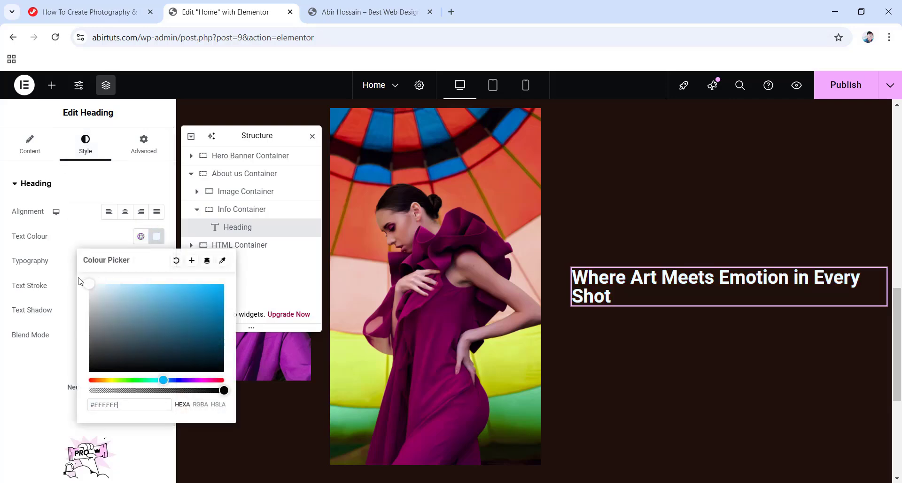
click(82, 226)
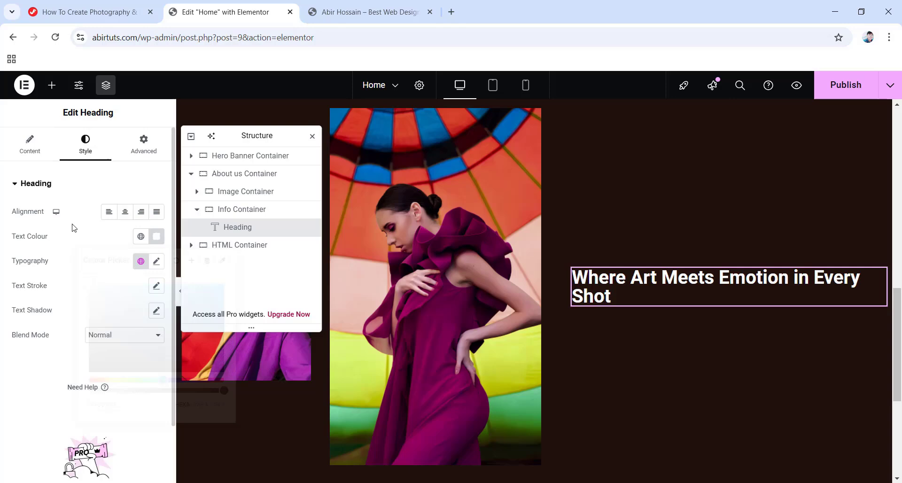
Set the heading typography to 64 px, capitalized, with 76 line height and -0.5 px letter spacing.
click(156, 261)
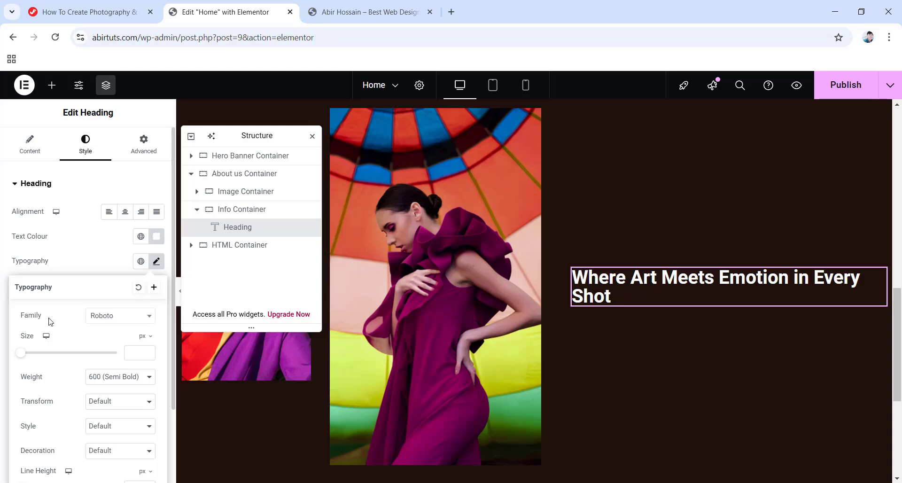
click(132, 352)
text(64)
click(108, 401)
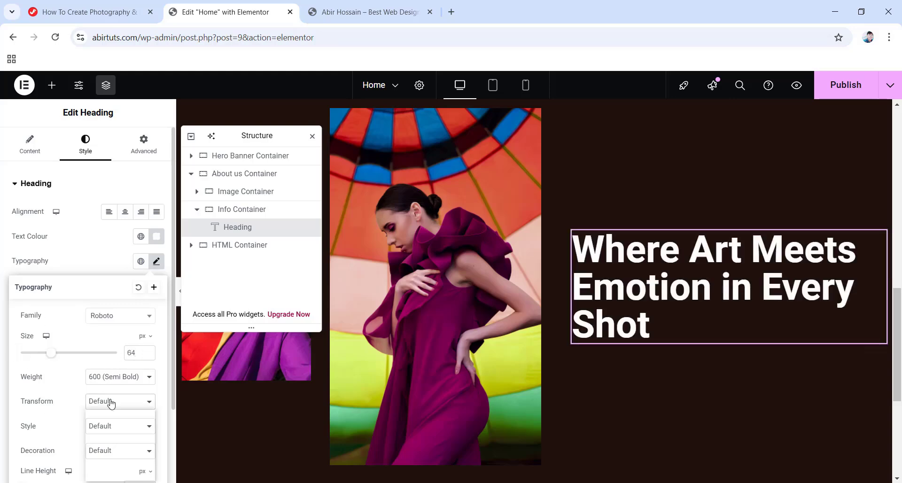
click(109, 459)
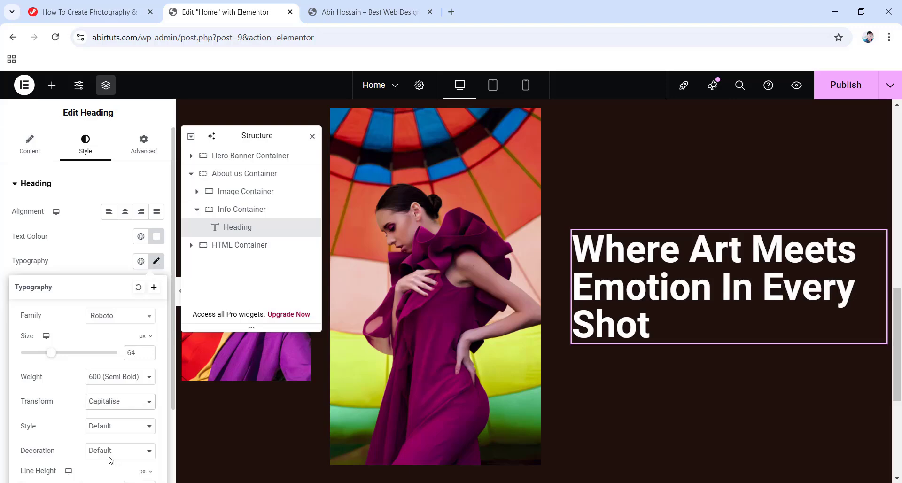
scroll(109, 444, down, 1)
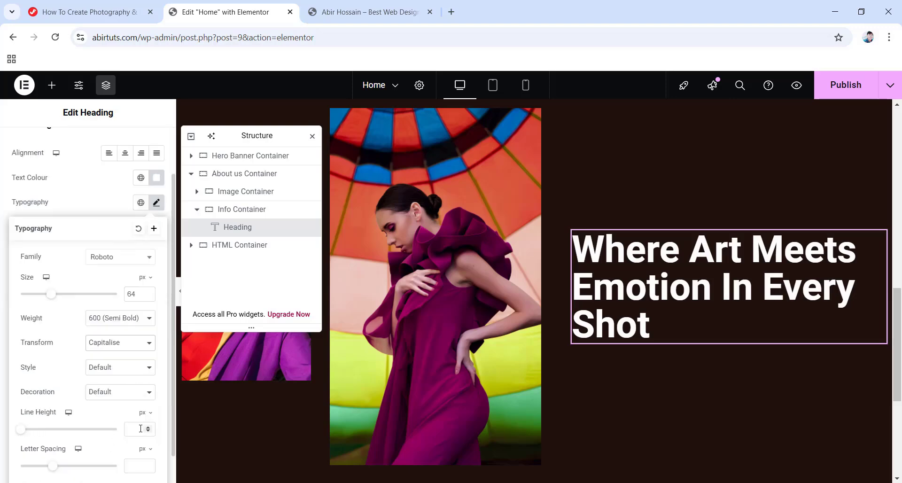
text(76)
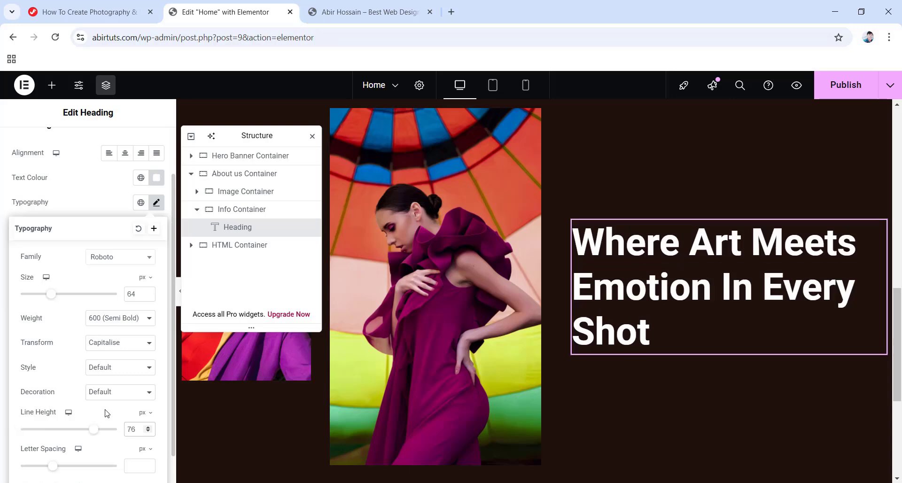
click(133, 468)
text(-0.5)
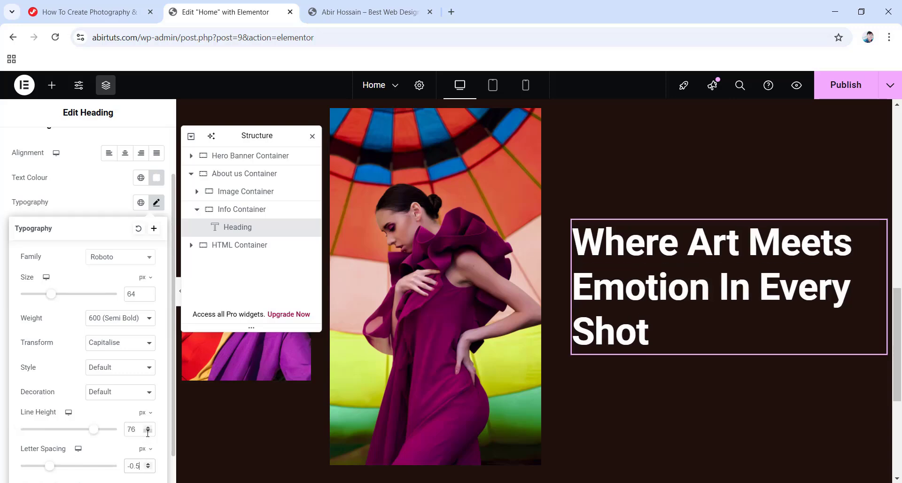
Unlink the heading's margin and set its bottom margin to 24 px.
scroll(96, 415, up, 2)
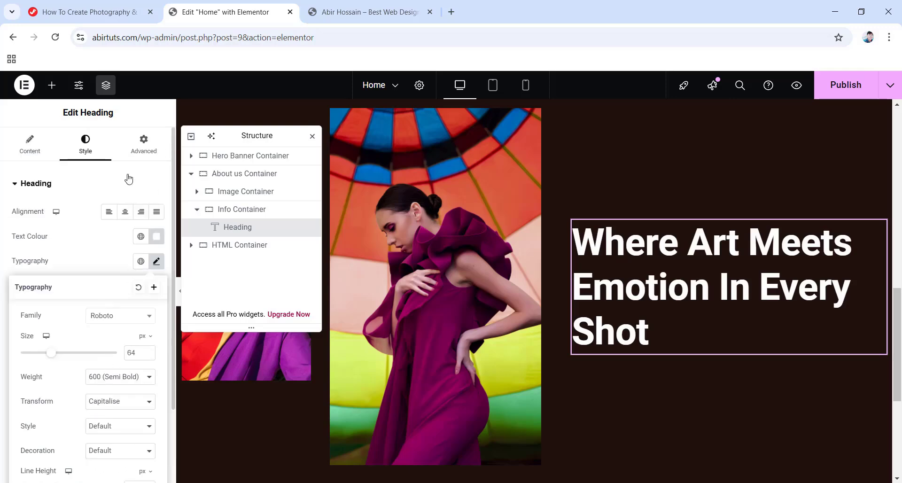
click(140, 150)
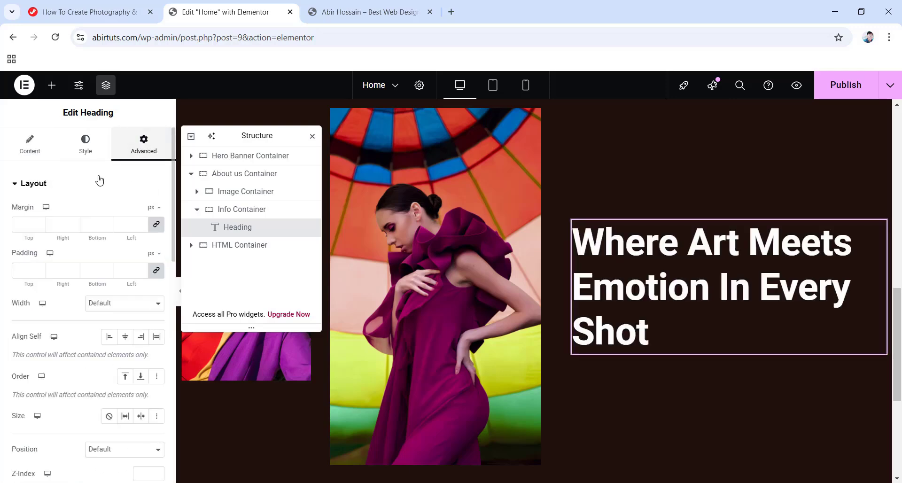
click(156, 227)
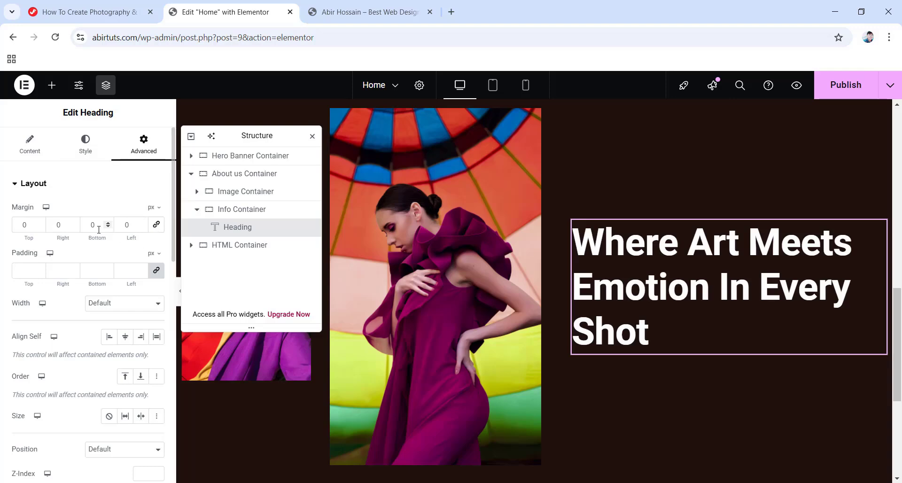
double_click(85, 224)
text(24)
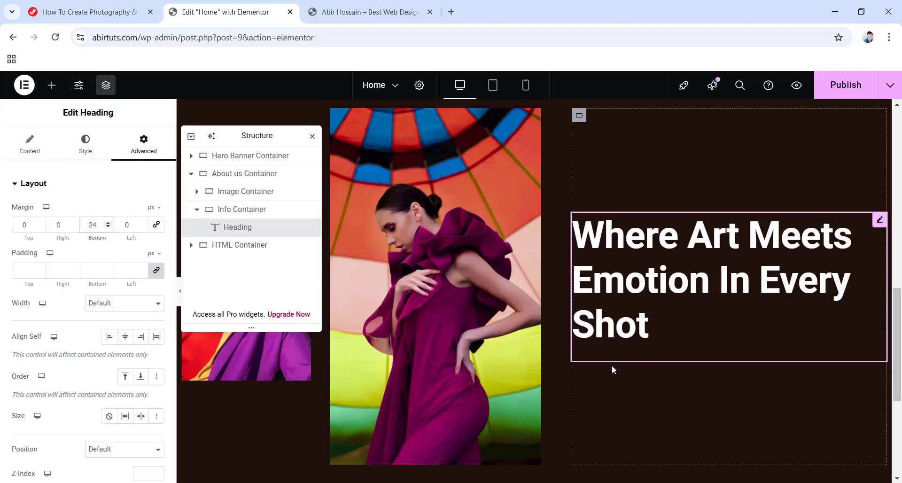
click(55, 85)
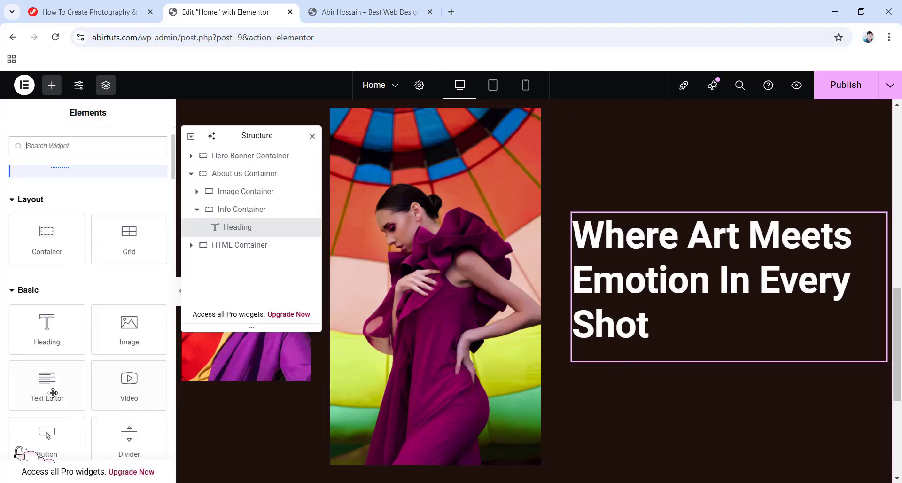
Add a Text Editor below the heading and paste in the studio description.
drag(53, 392, 627, 342)
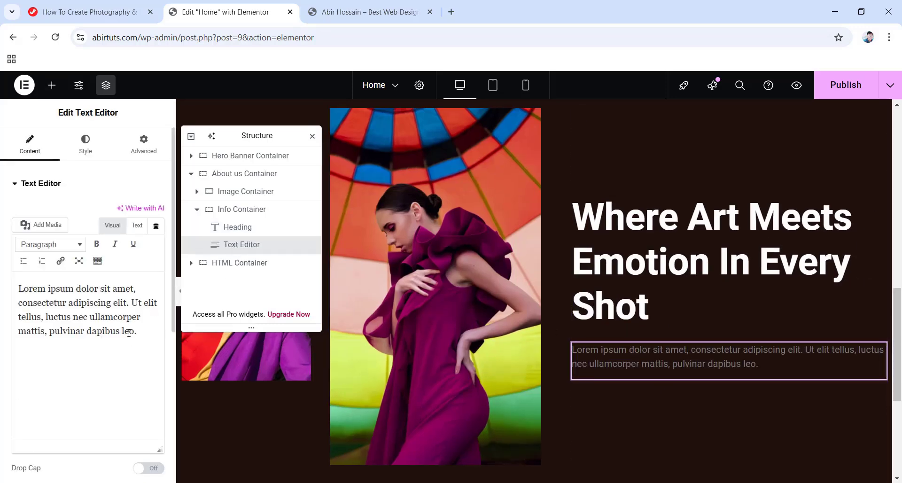
drag(137, 332, 9, 269)
text(At our photography studio, we believe in the transformative power of images. Where art meets emotion, we capture the essence of every moment, creating lasting memories that resonate deeply.)
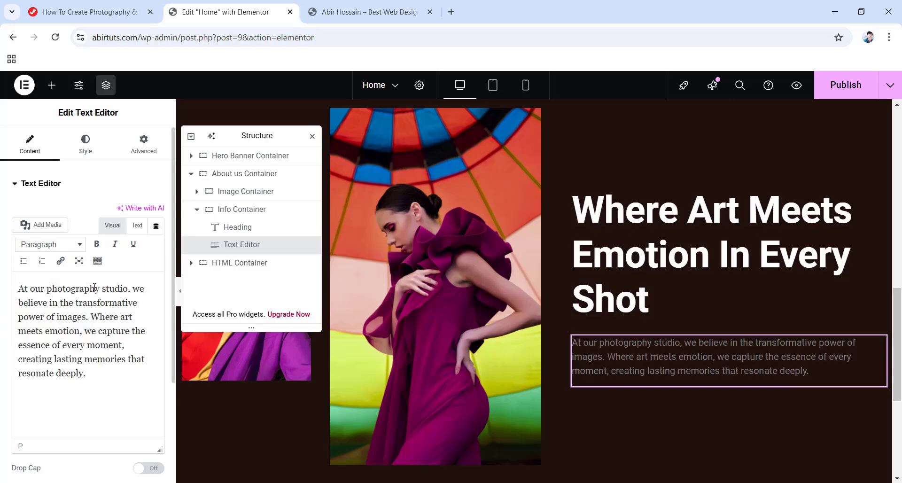
Style the paragraph light grey #b6b6b6 with an 18 px font size.
click(86, 150)
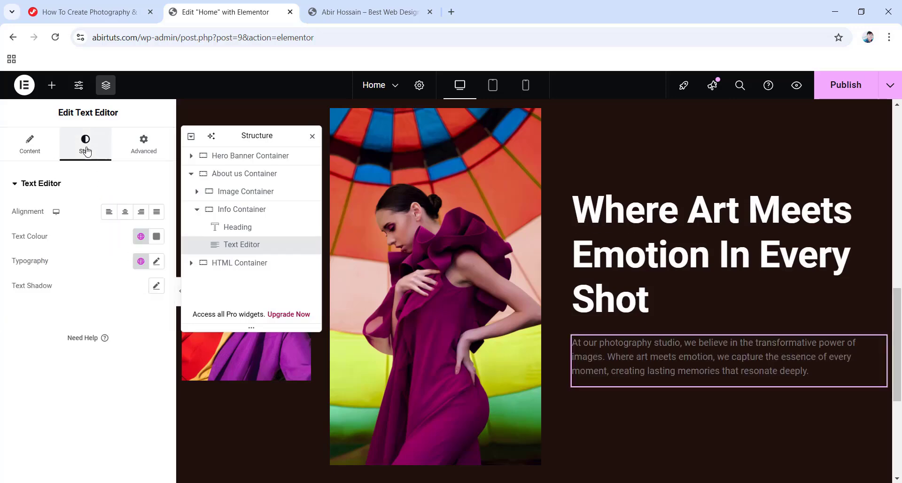
click(157, 239)
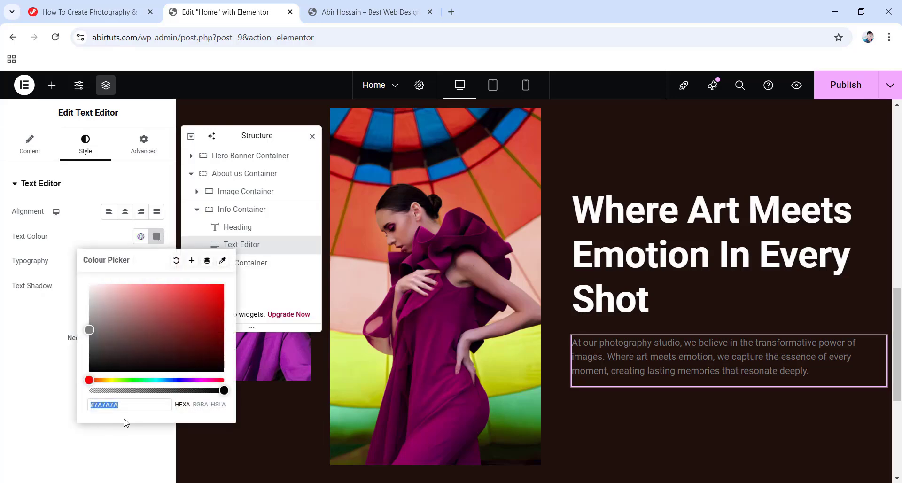
text(b6b6b6)
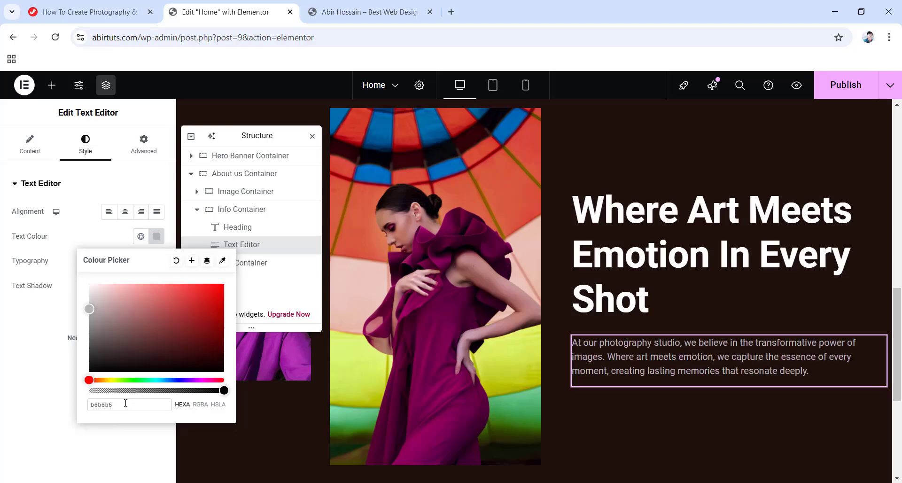
click(20, 368)
click(157, 262)
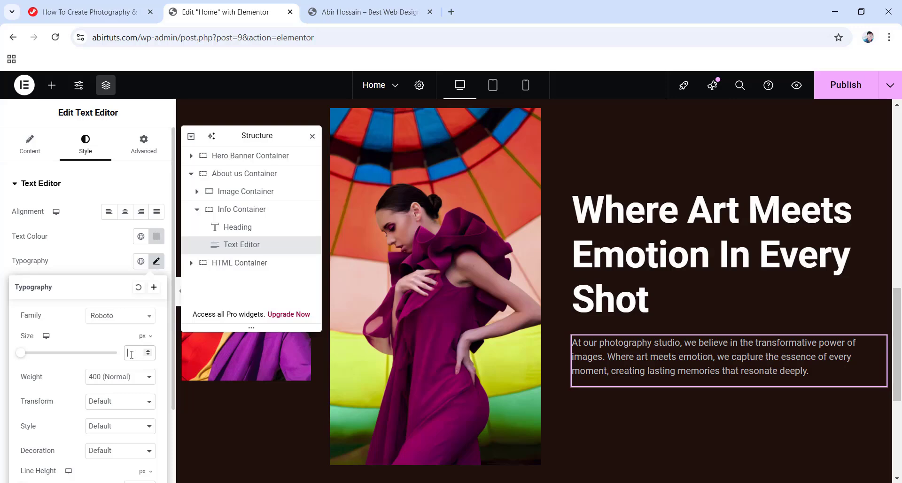
text(18)
scroll(66, 409, down, 1)
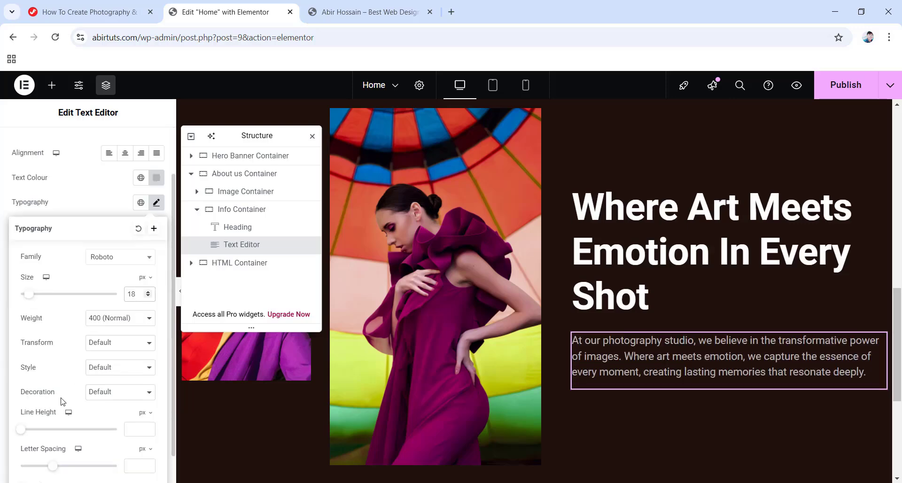
click(141, 429)
scroll(101, 402, up, 1)
Unlink the paragraph's margin and give it a 12 px bottom margin.
click(143, 151)
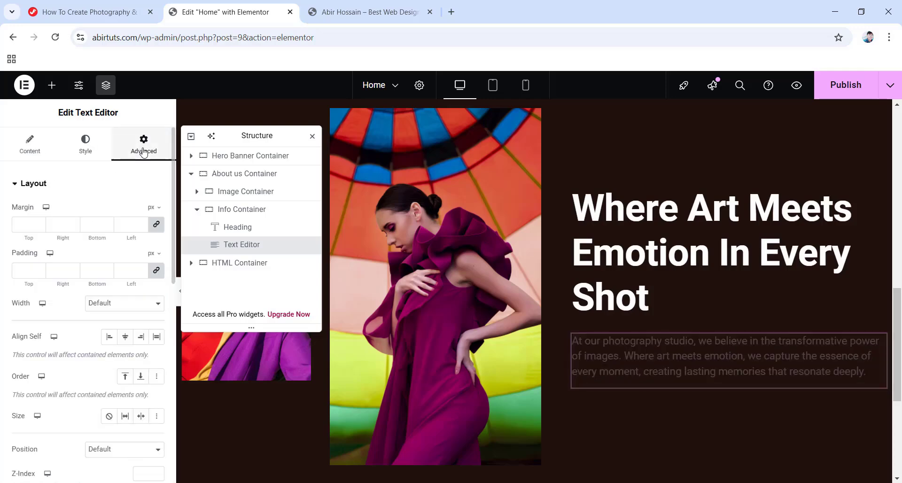
click(158, 226)
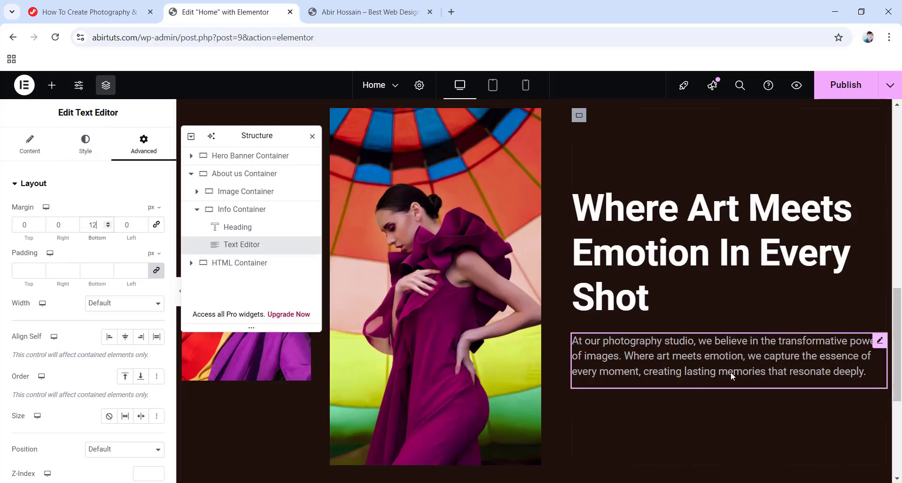
scroll(678, 365, down, 1)
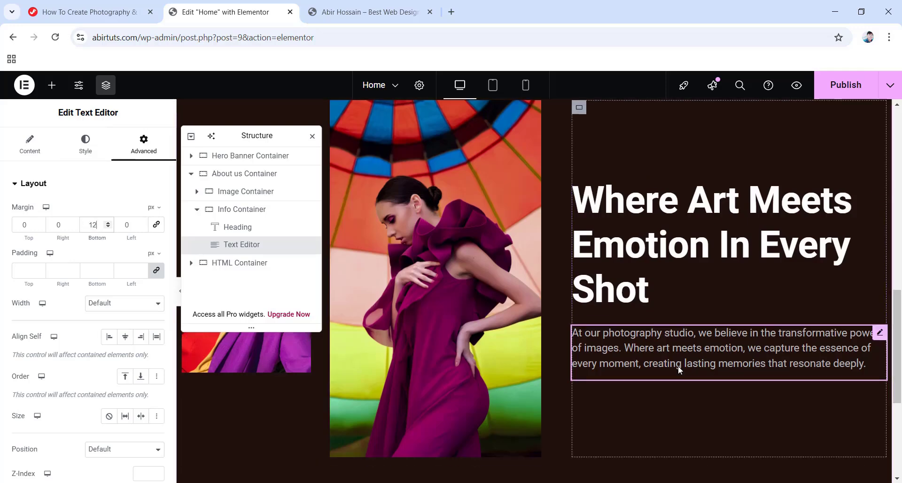
scroll(675, 375, up, 1)
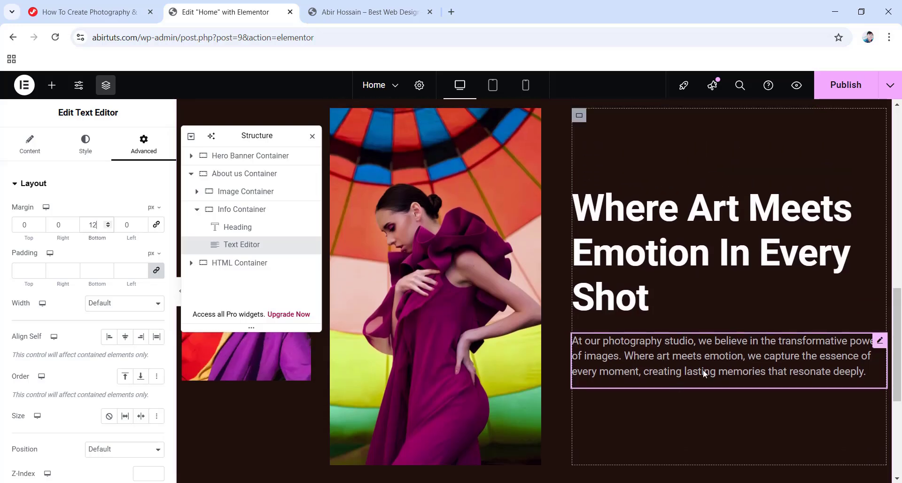
Duplicate the studio paragraph and set the copy's bottom margin to 40 px.
right_click(879, 345)
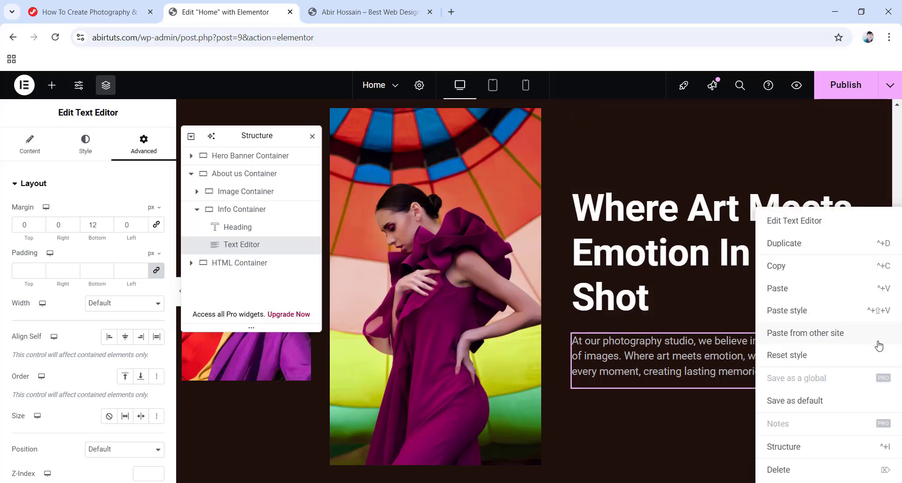
click(801, 247)
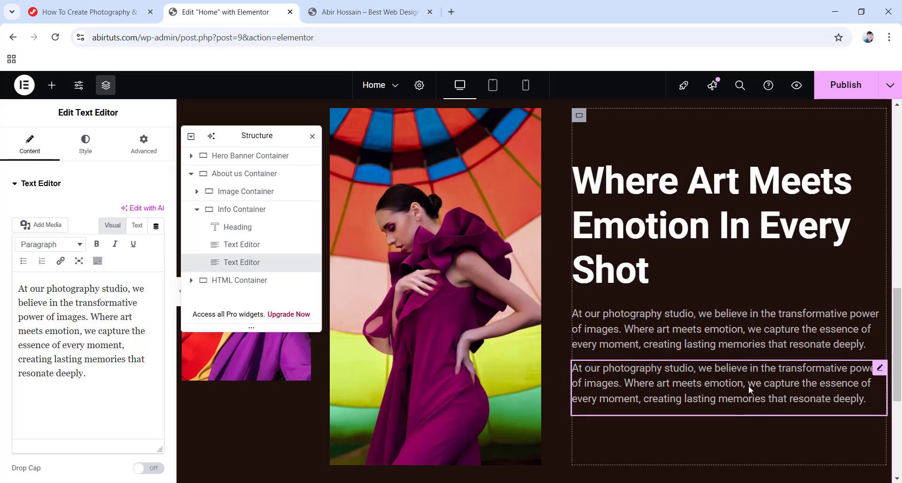
click(137, 147)
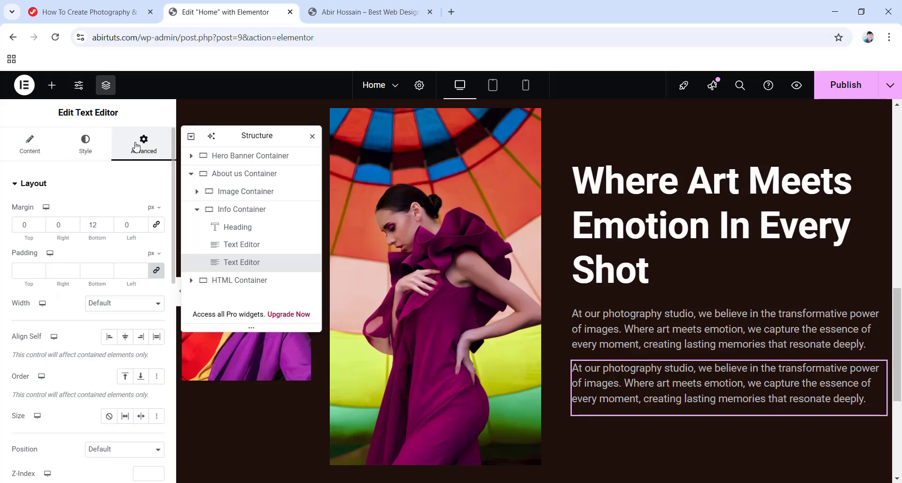
click(157, 225)
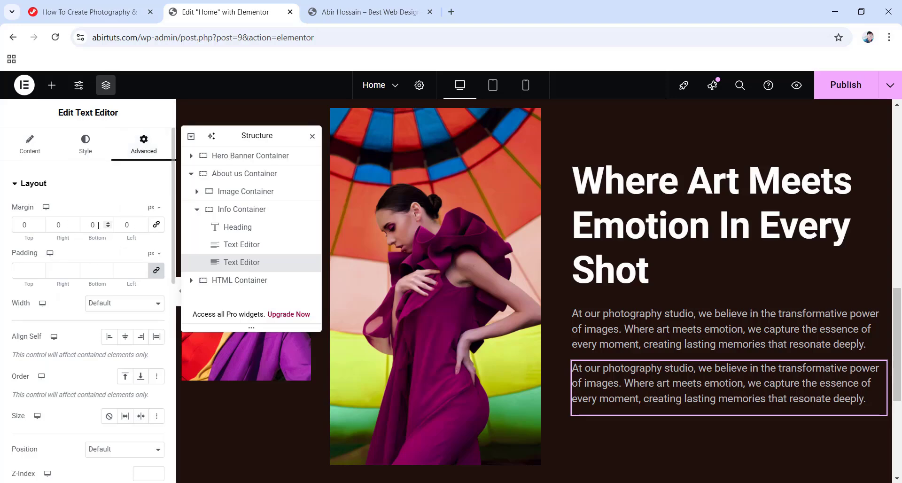
text(40)
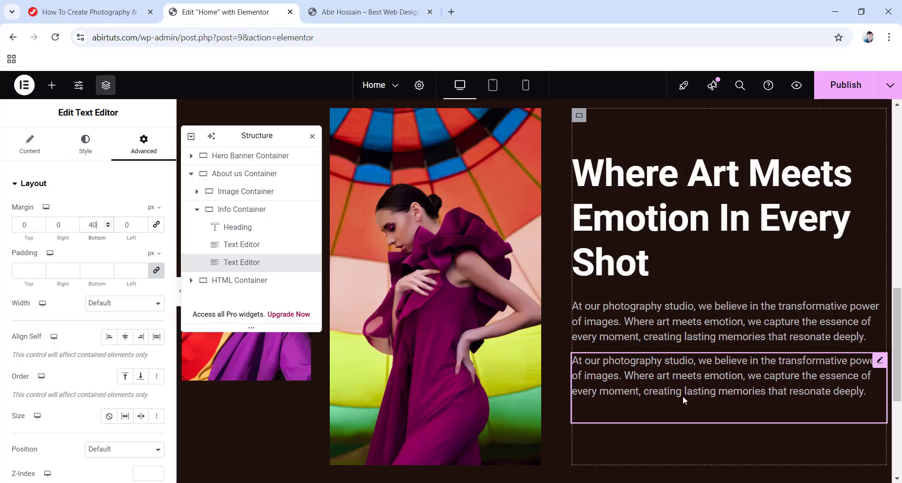
scroll(617, 403, down, 1)
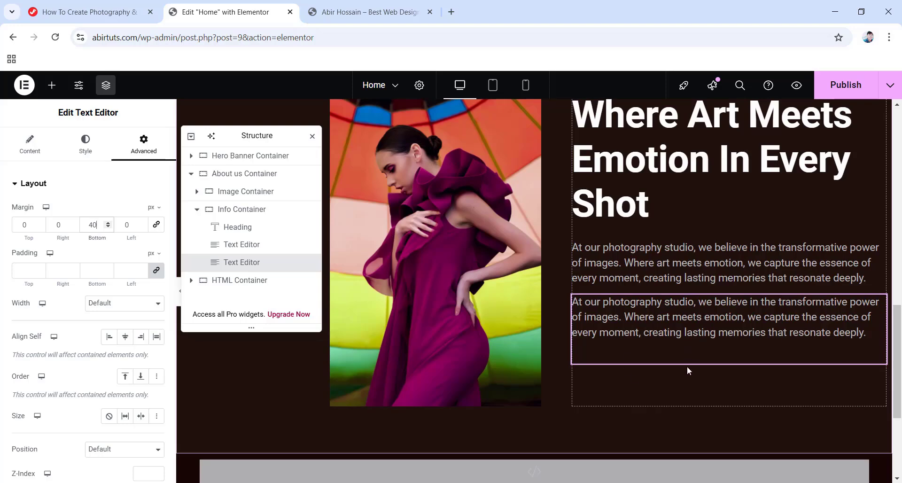
Drag a Button widget below the paragraphs and relabel it 'Book Us Now'.
click(49, 88)
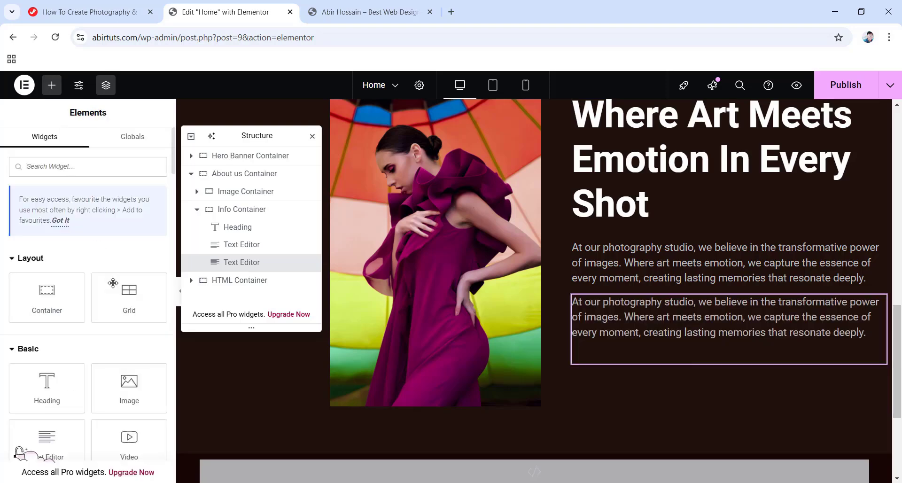
scroll(91, 298, down, 3)
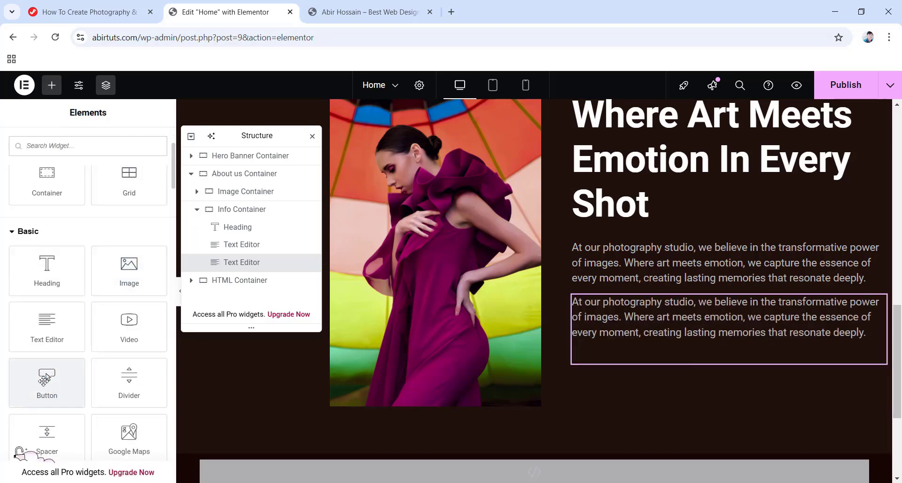
drag(46, 383, 716, 365)
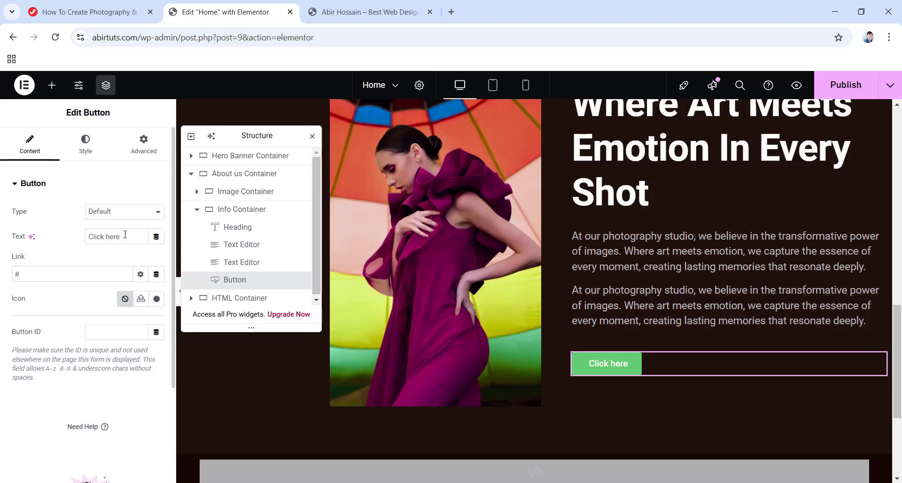
drag(125, 235, 64, 235)
text(Book Us Now)
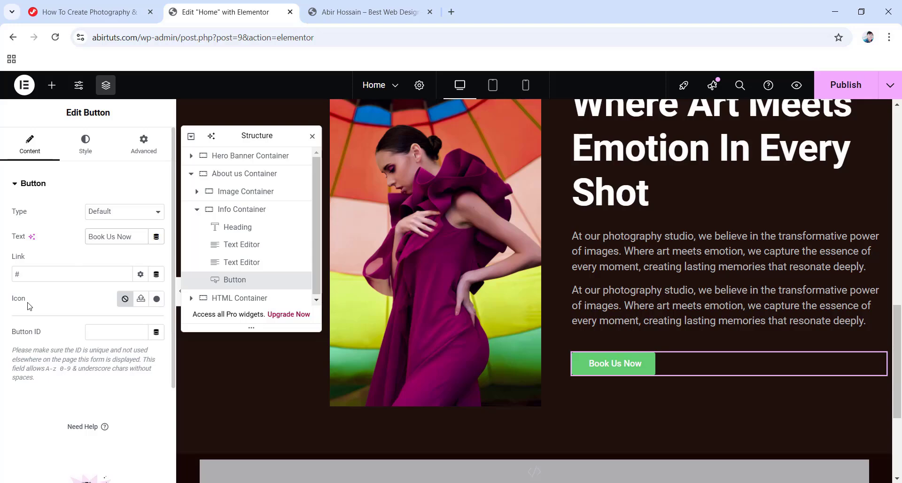
Give the button the arrow SVG icon from the media library, positioned after the text.
click(141, 299)
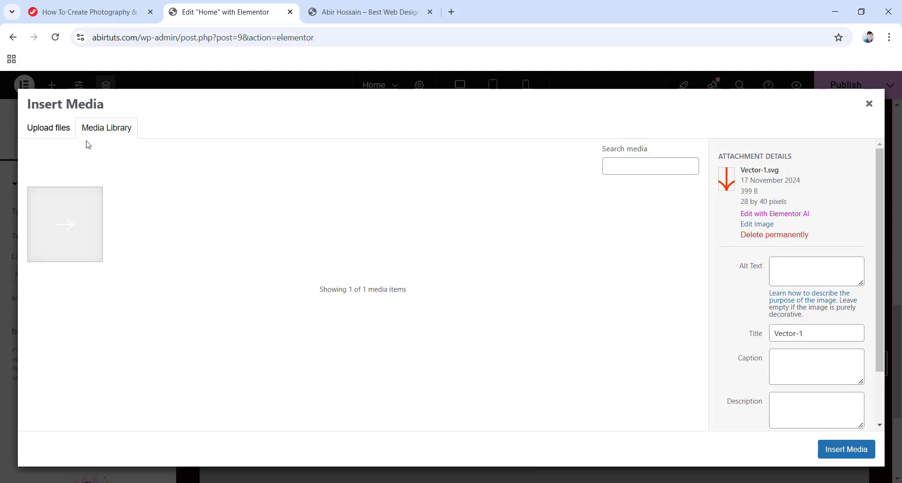
click(54, 130)
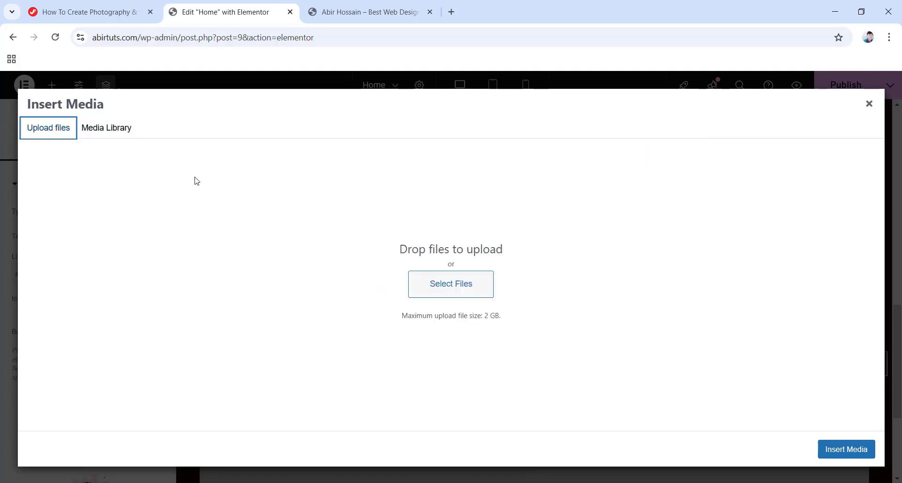
click(114, 127)
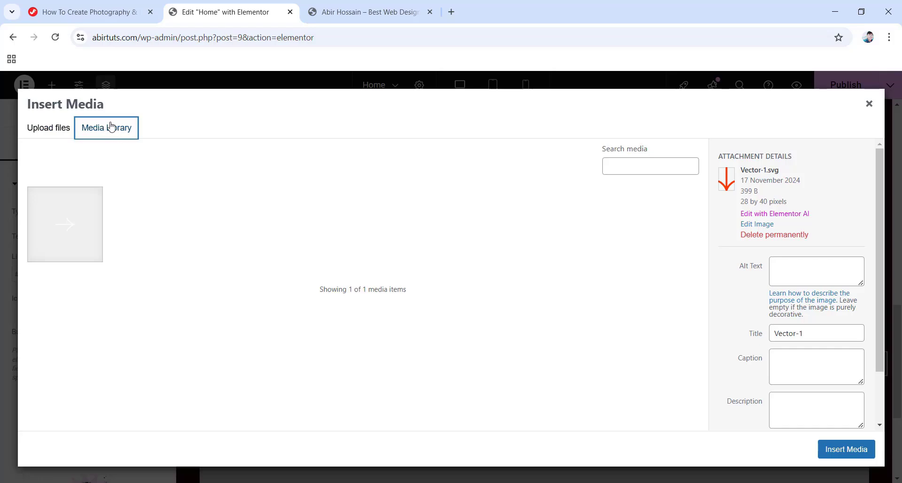
click(49, 226)
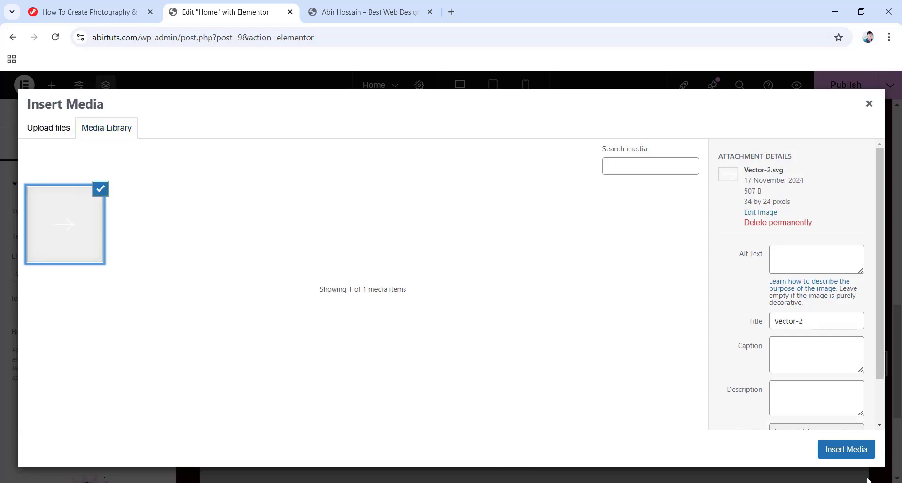
click(845, 451)
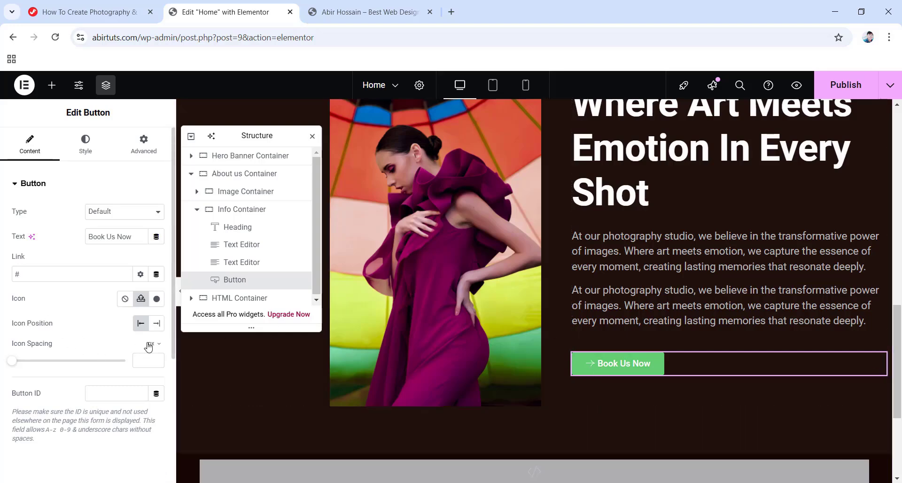
click(157, 324)
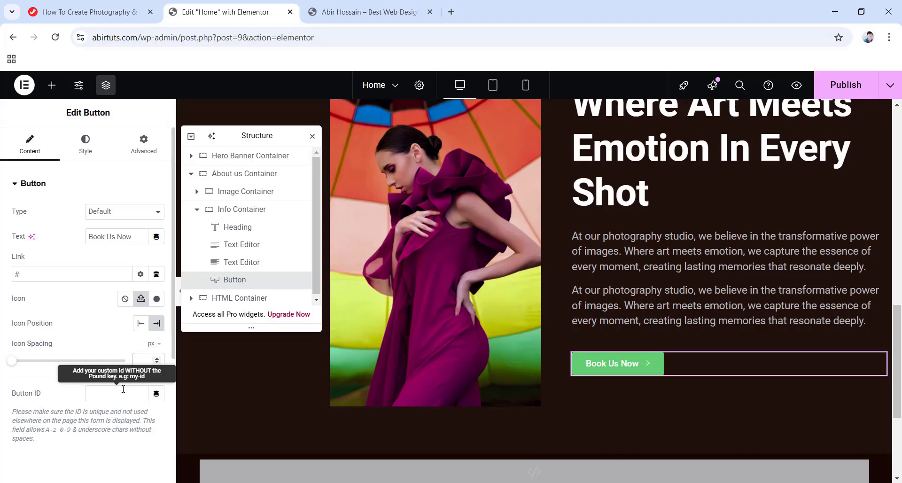
Set 8 px icon spacing and left-align the button with white text on ff3700.
text(8)
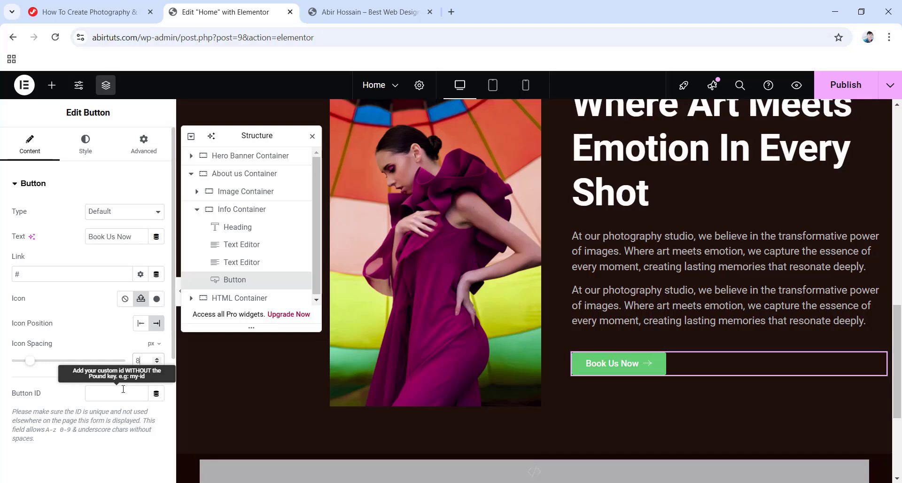
click(79, 153)
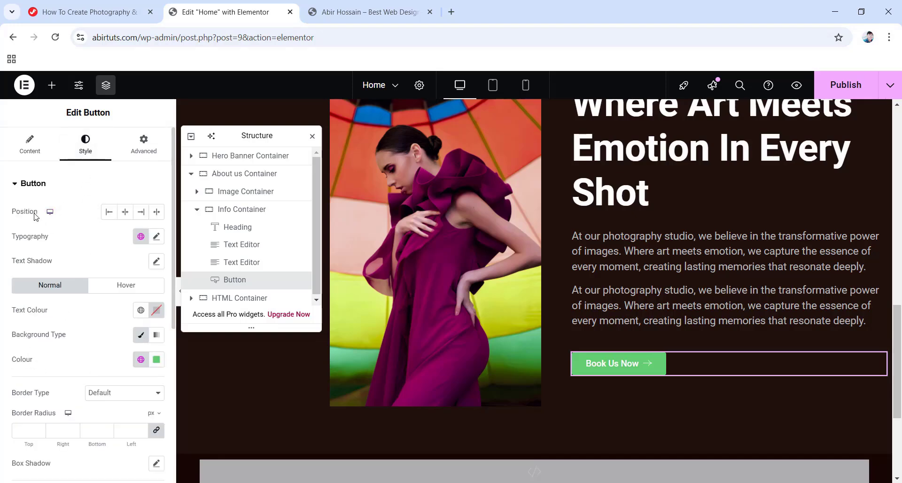
click(108, 212)
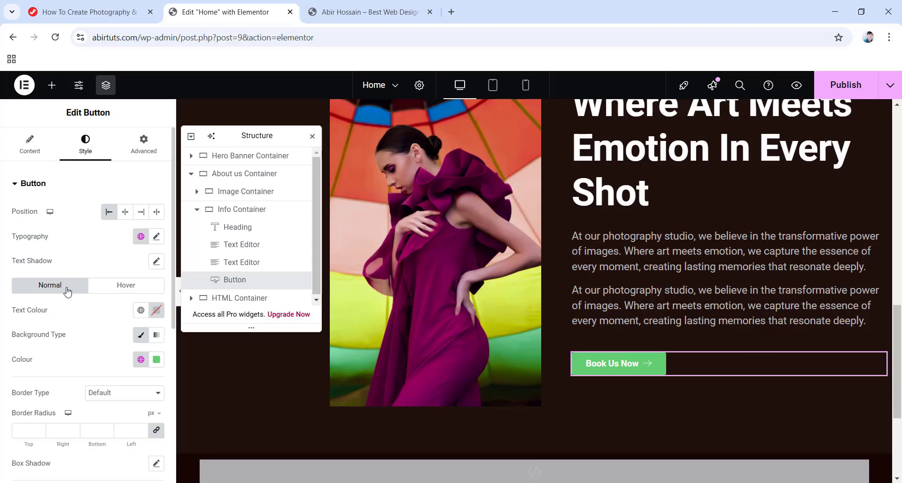
click(157, 313)
text(#FFFFFF)
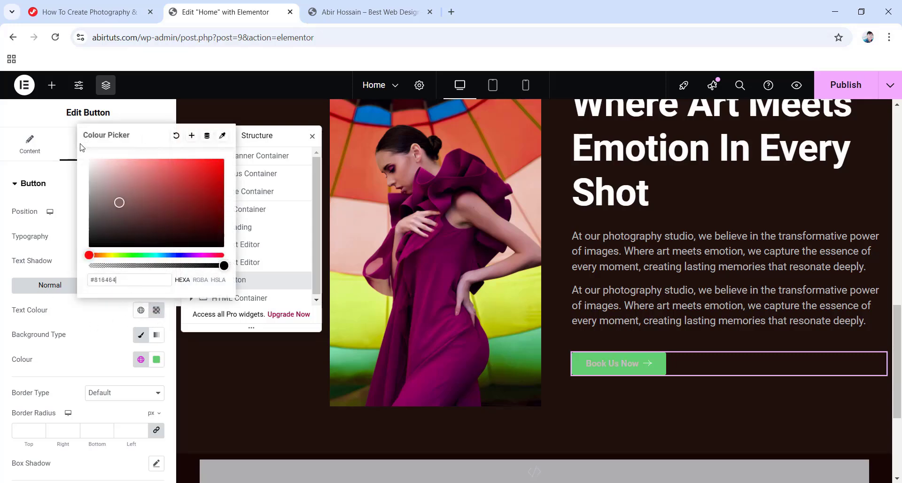
click(5, 306)
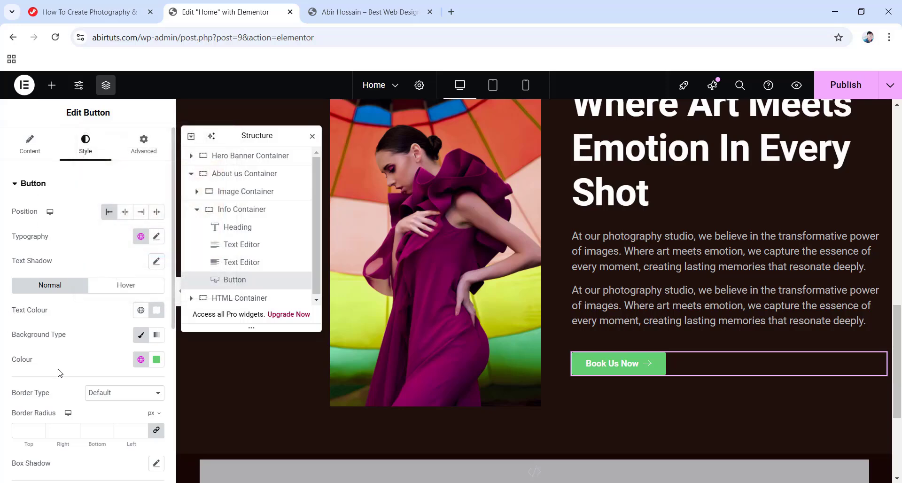
click(156, 361)
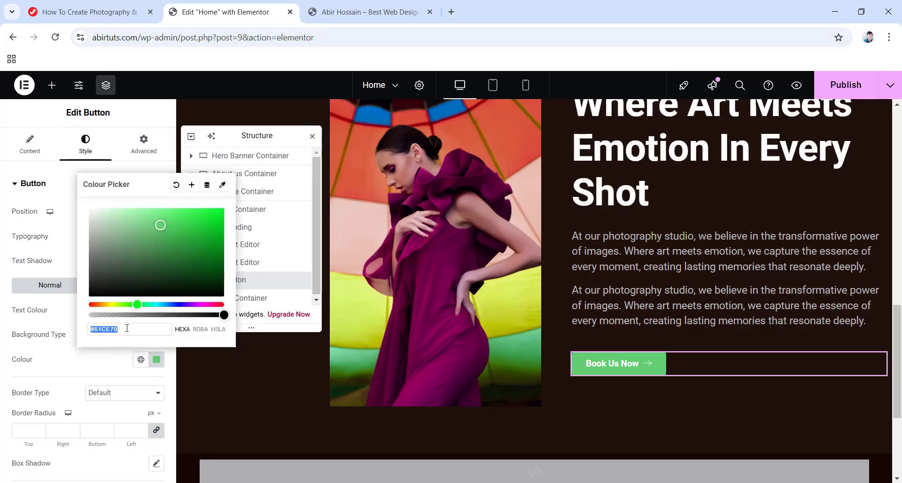
text(ff3700)
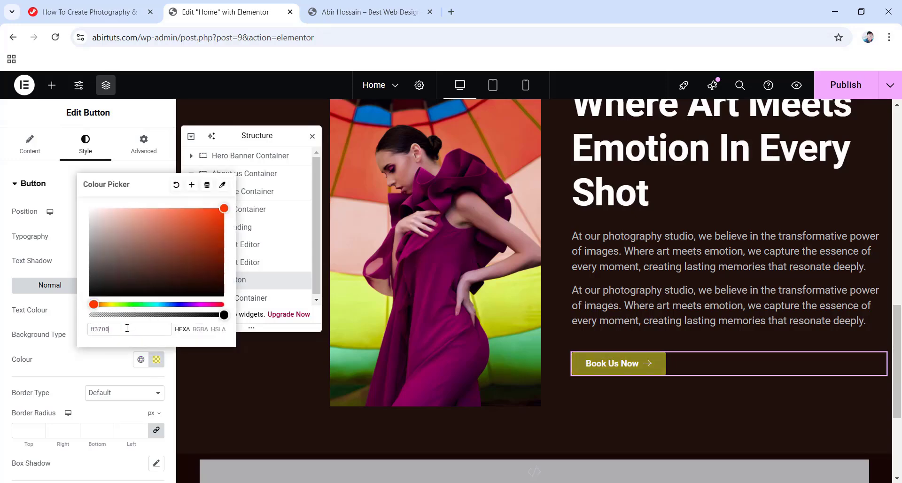
click(13, 322)
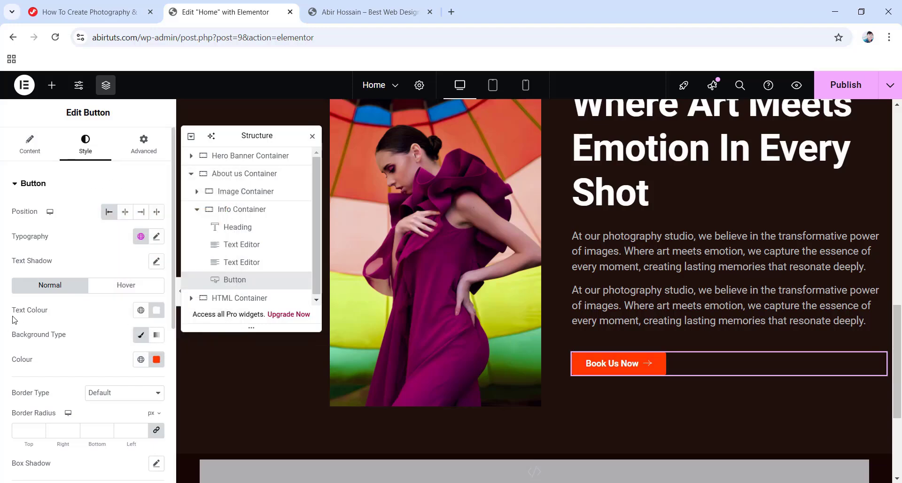
For the hover state, set text colour ff3700 and a fully transparent background.
click(124, 286)
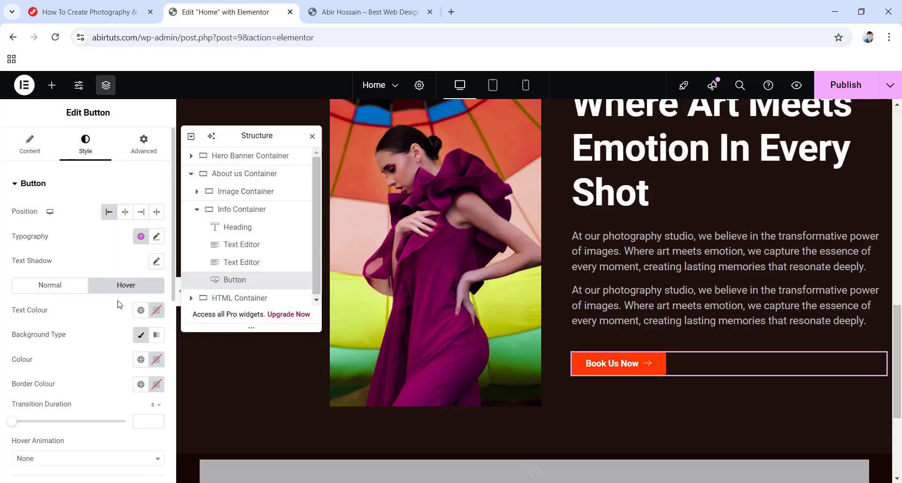
click(157, 310)
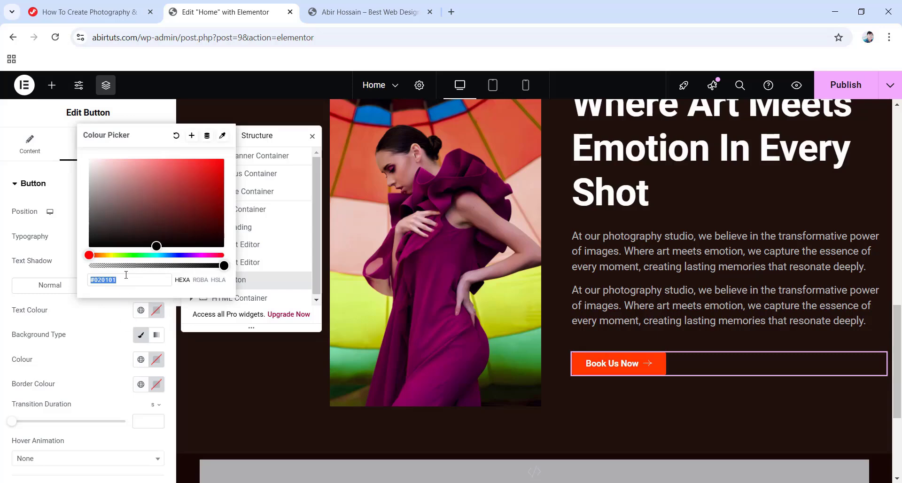
text(ff3700)
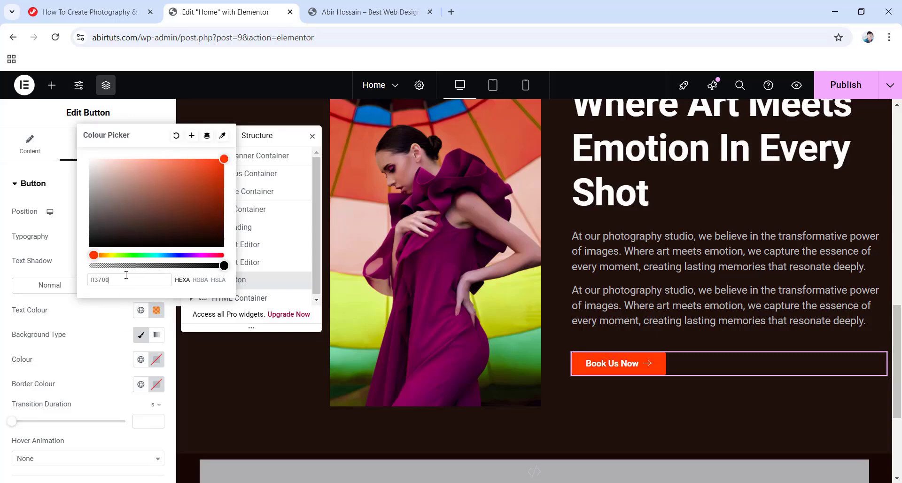
click(3, 348)
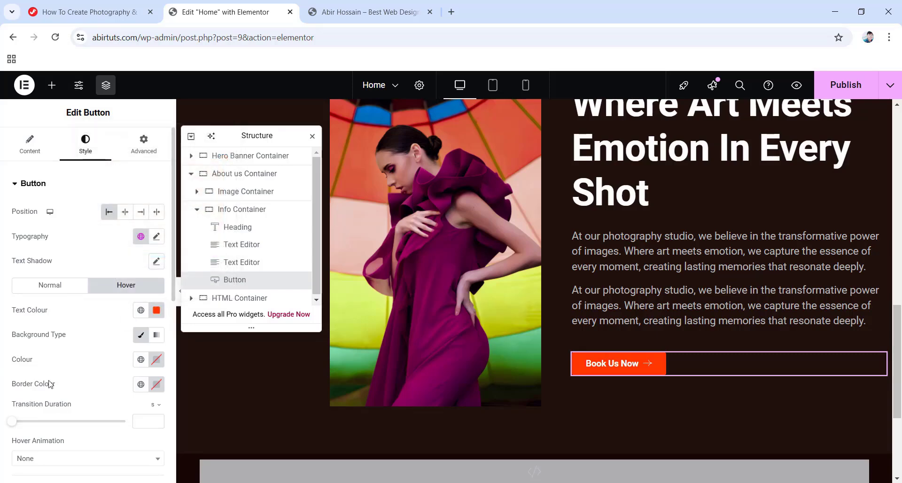
click(157, 360)
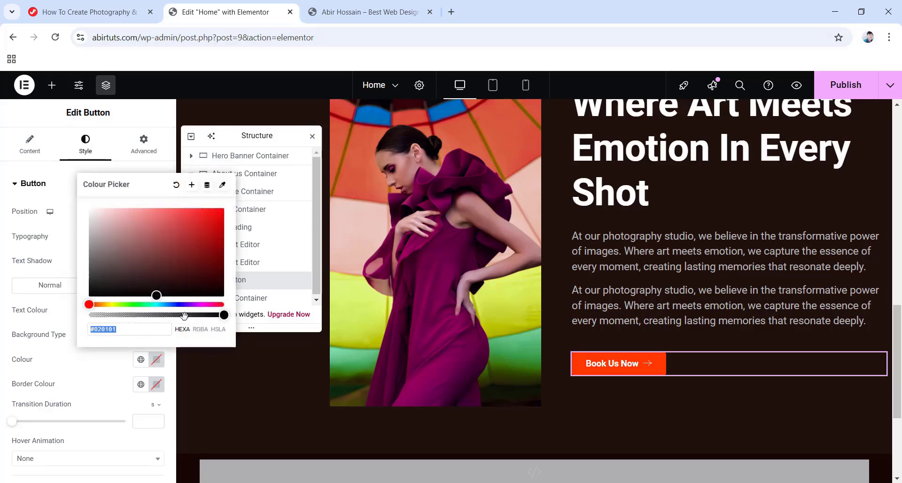
drag(187, 314, 90, 315)
click(84, 370)
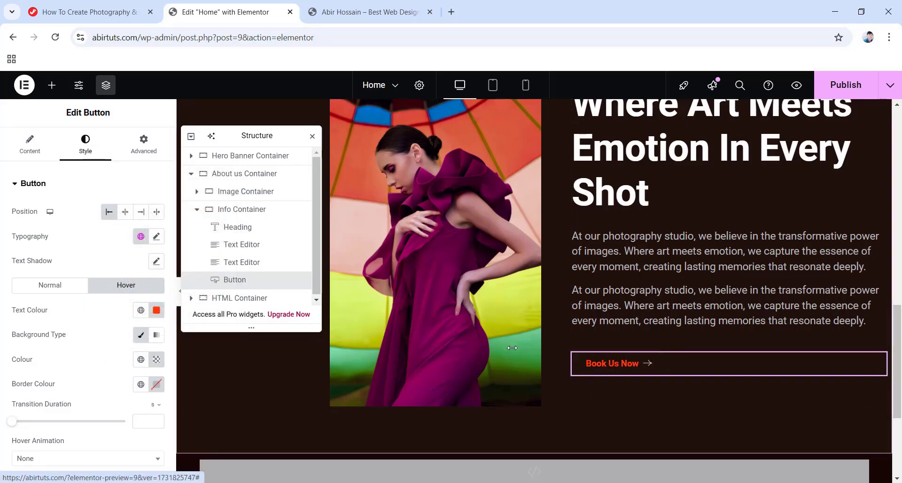
click(141, 147)
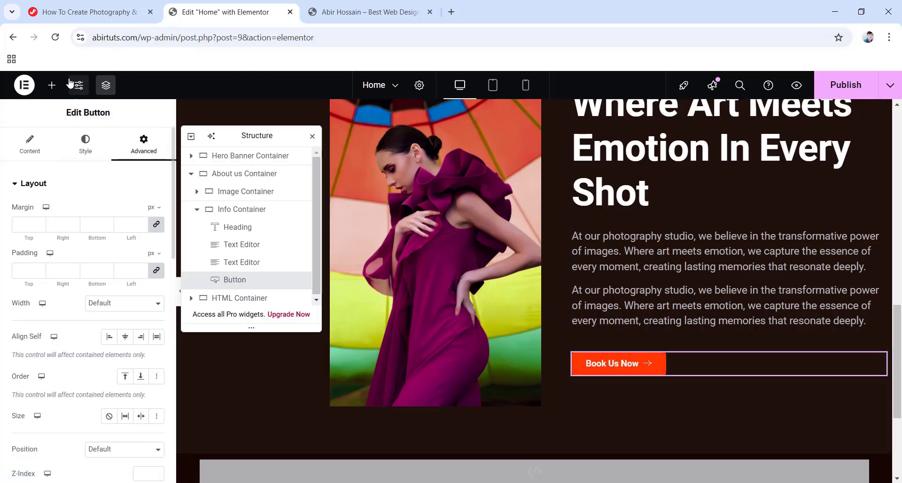
Copy the Button Style CSS code from the tutorial page and return to the editor.
click(73, 14)
scroll(286, 145, down, 5)
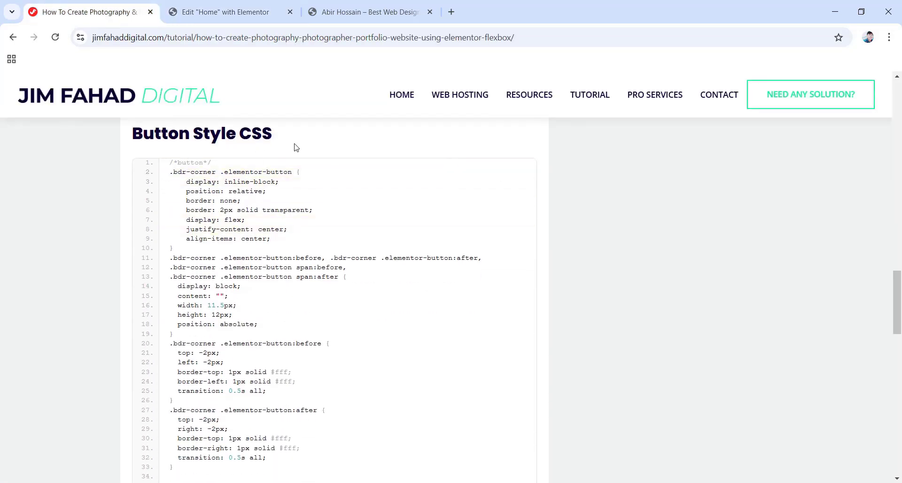
mouse_move(254, 211)
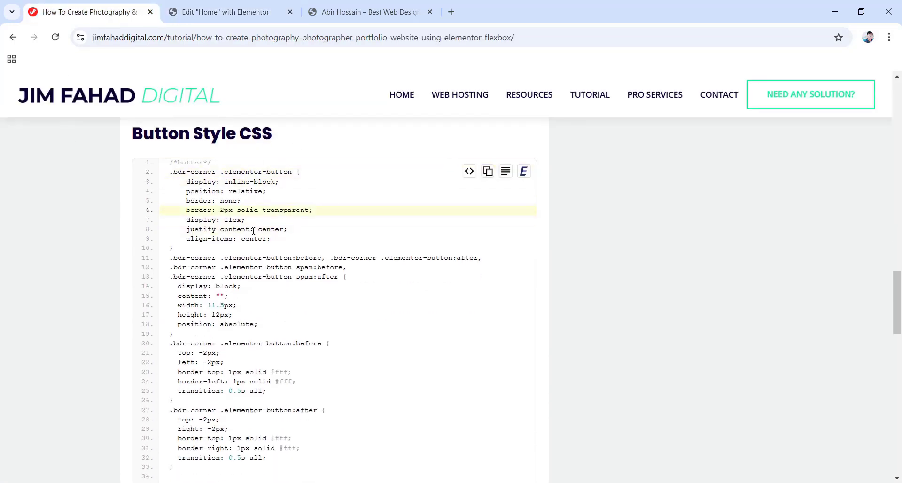
click(490, 173)
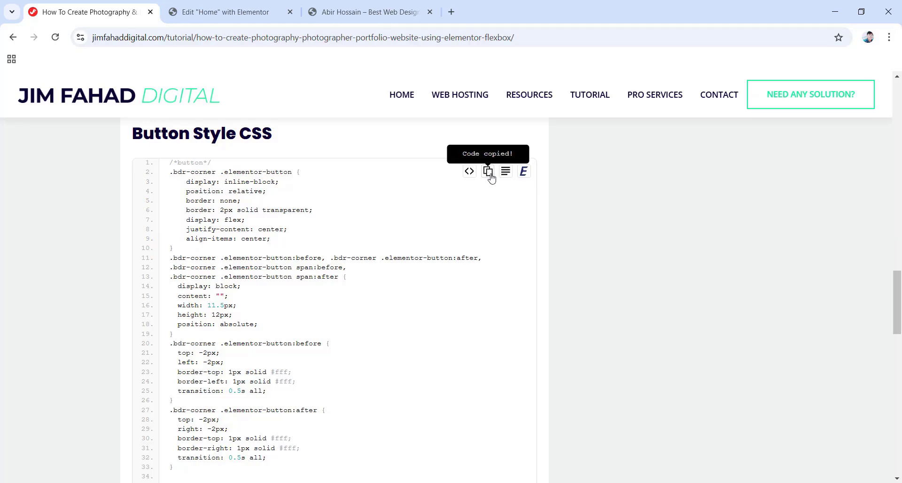
click(234, 9)
scroll(410, 323, down, 3)
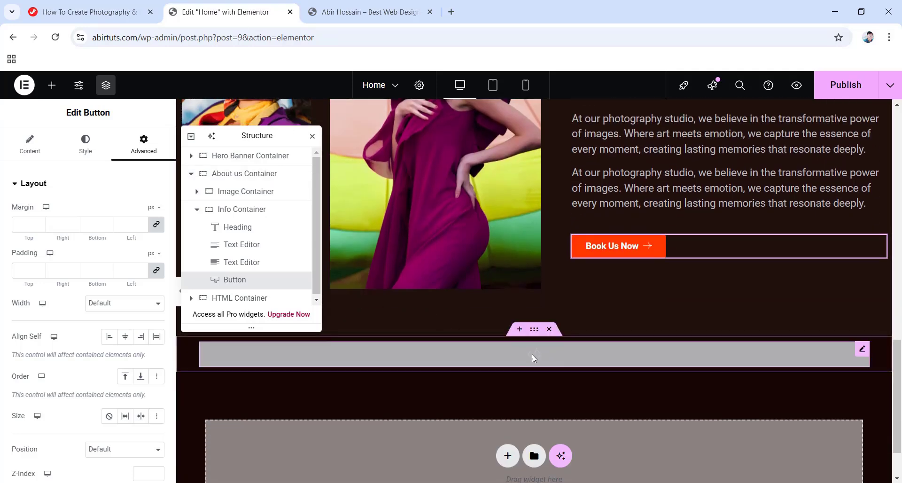
Paste the copied button CSS into the HTML widget after the rotateCircle keyframes.
click(532, 354)
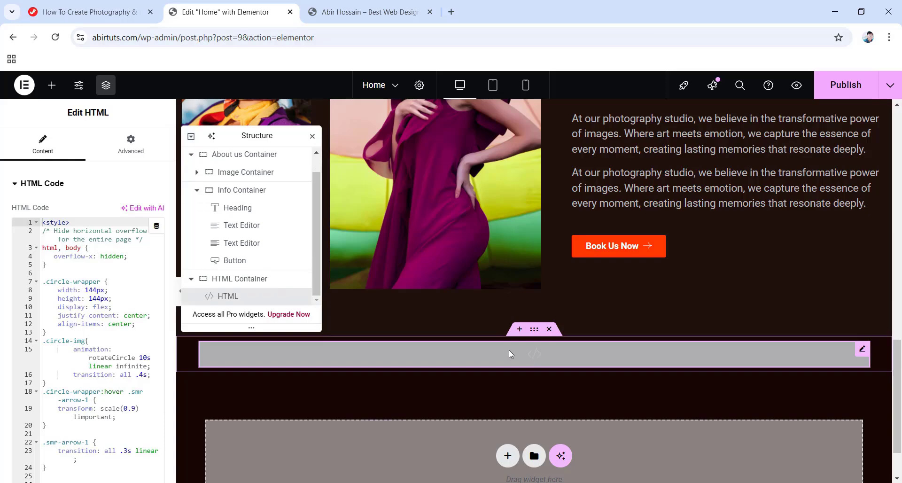
scroll(61, 331, down, 3)
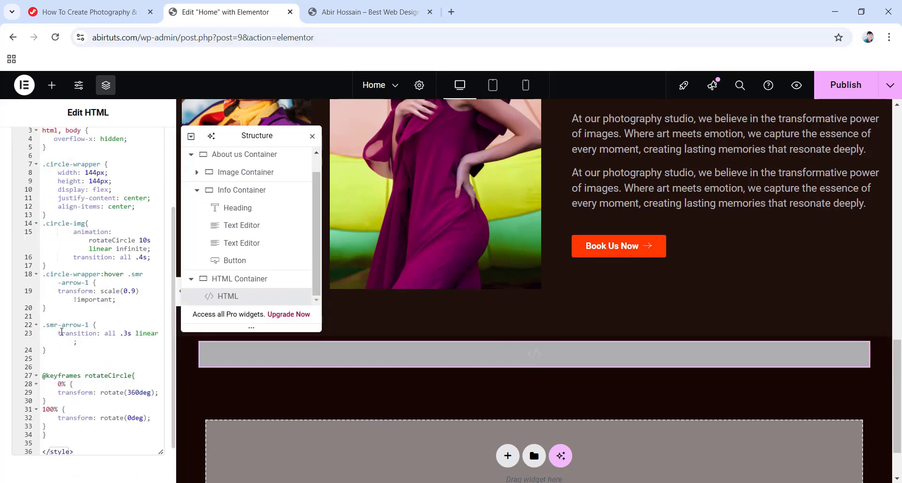
scroll(82, 353, down, 2)
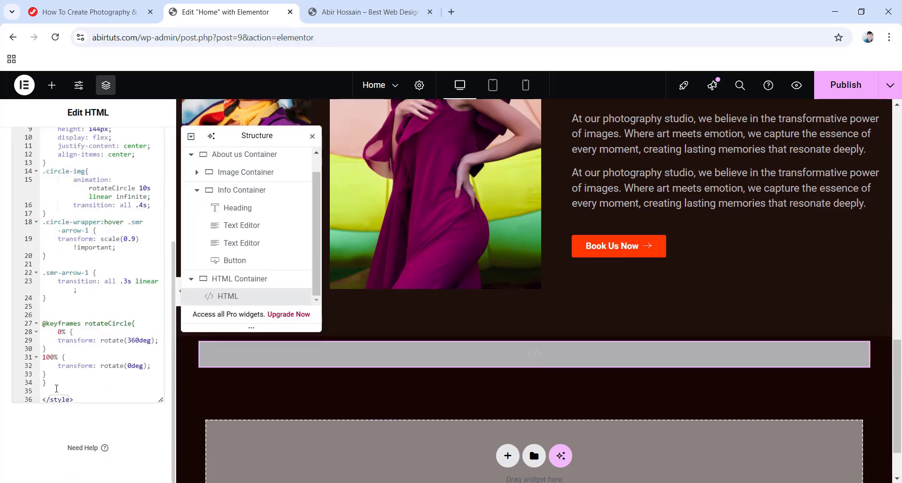
click(52, 383)
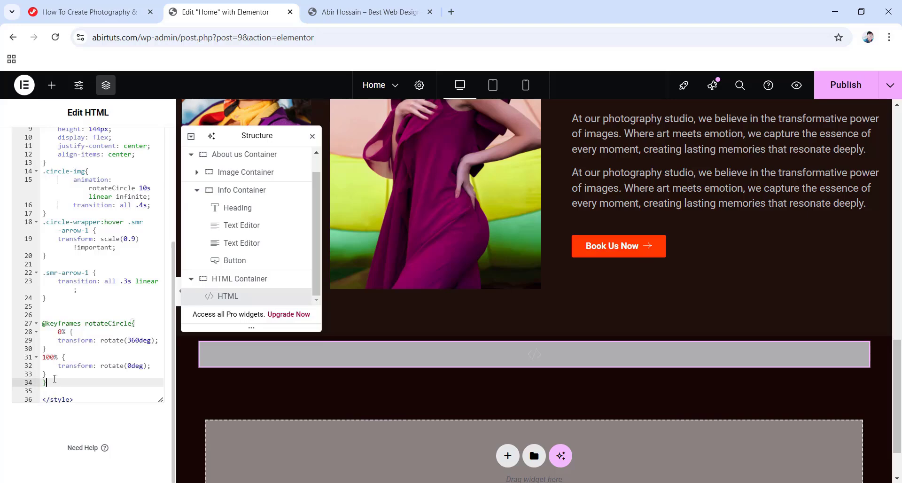
key(Return)
key(Return)
key(Return)
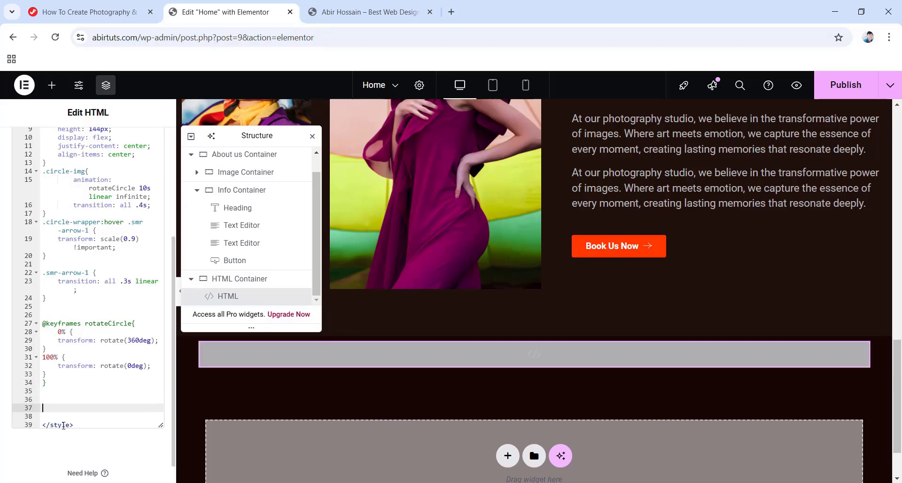
right_click(45, 399)
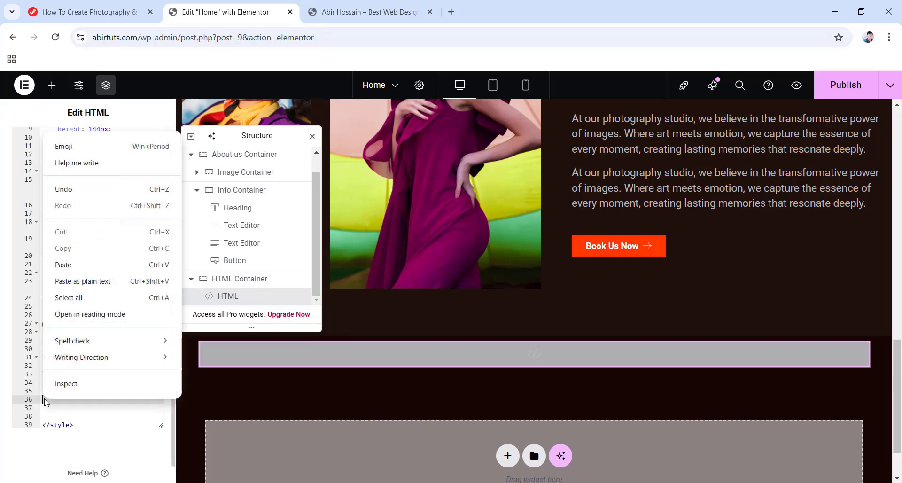
click(66, 267)
scroll(133, 374, down, 5)
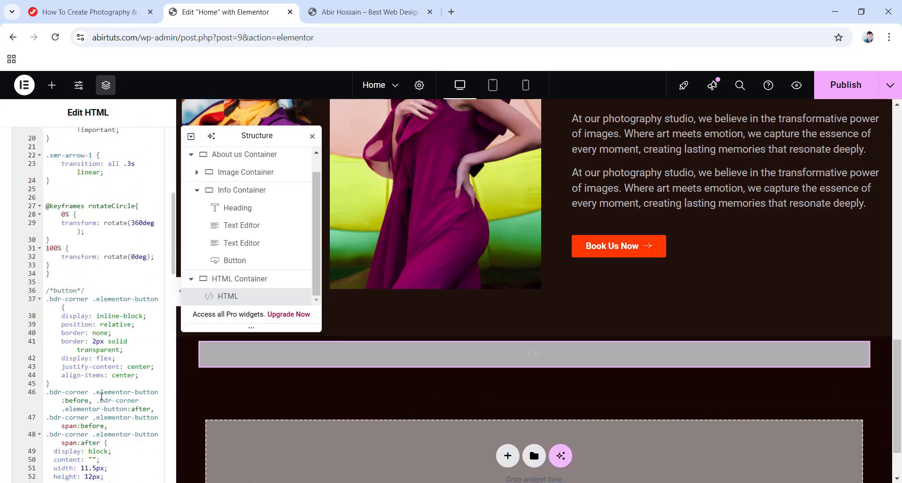
scroll(96, 407, down, 5)
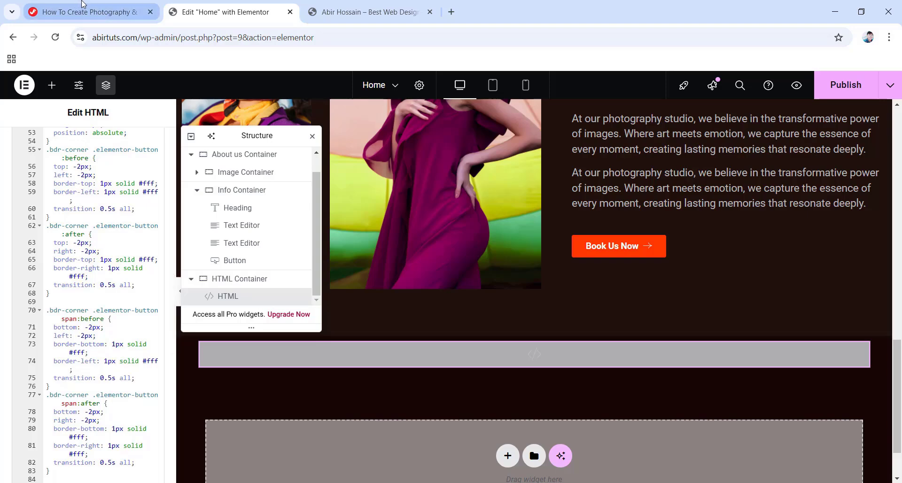
click(83, 4)
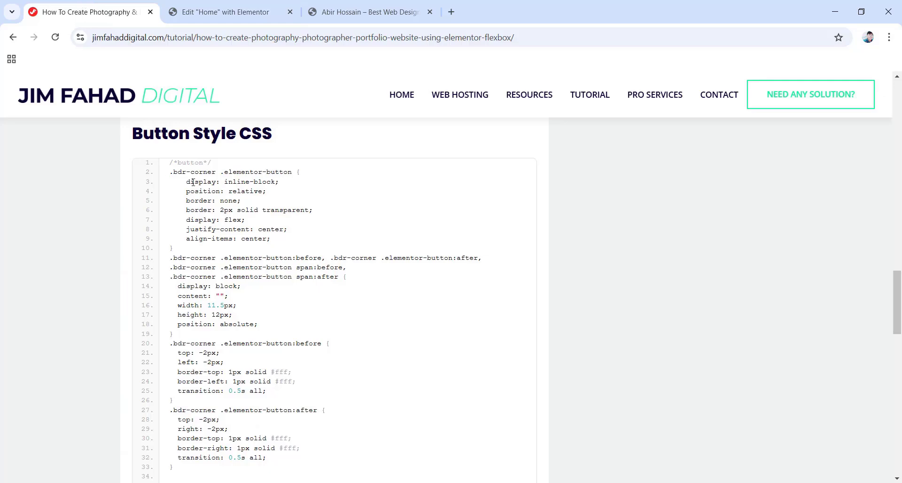
Copy the tutorial's button class names and paste them into the Book Us Now button's CSS Classes.
scroll(193, 182, down, 16)
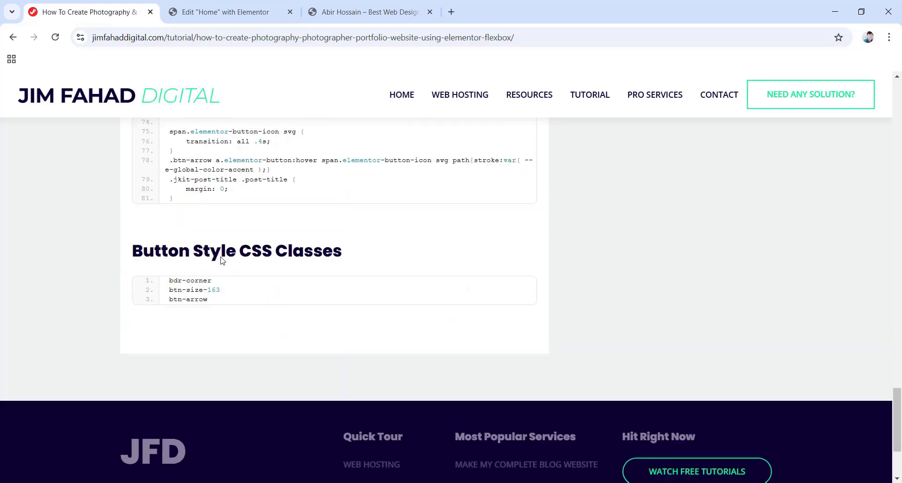
mouse_move(222, 291)
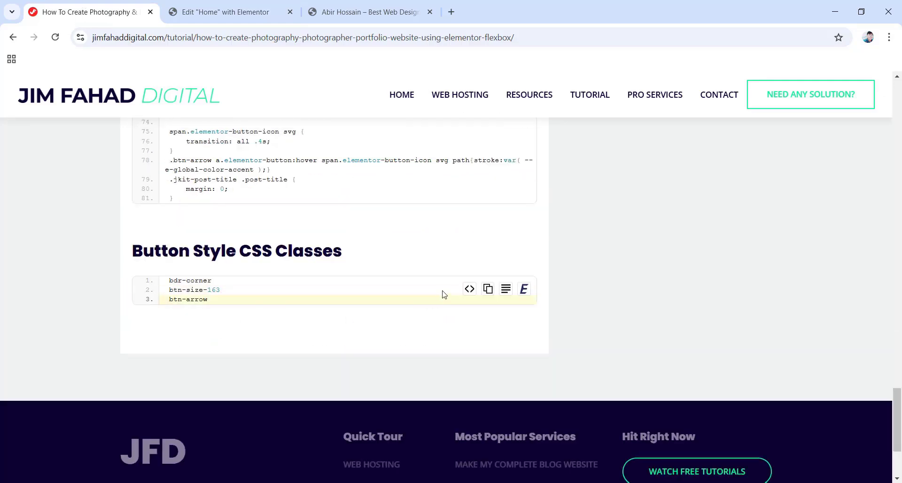
click(488, 289)
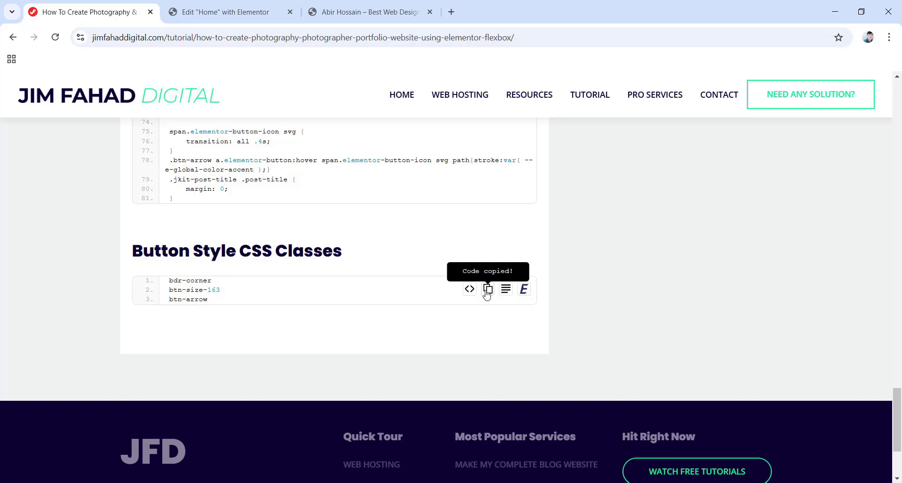
click(237, 10)
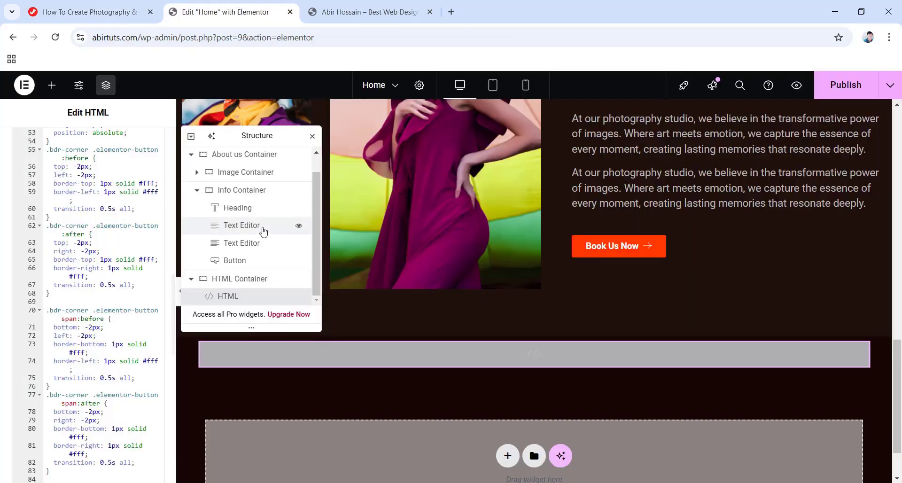
click(238, 260)
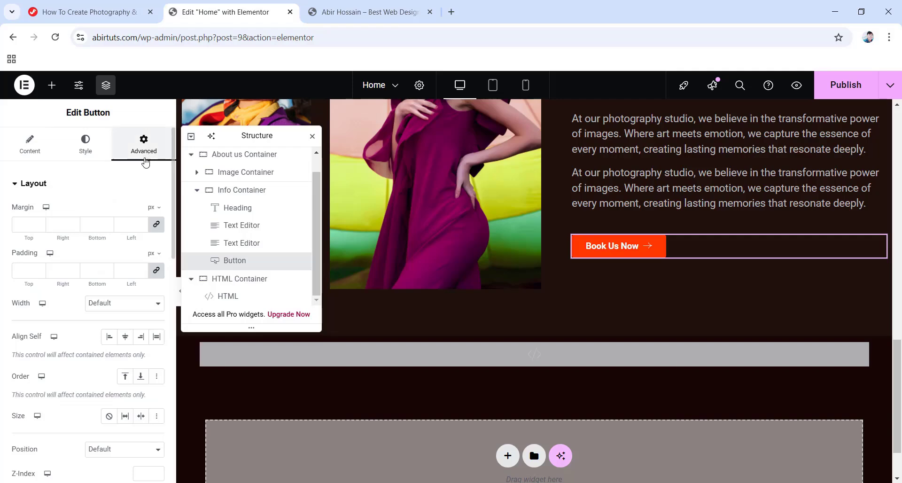
scroll(75, 315, down, 4)
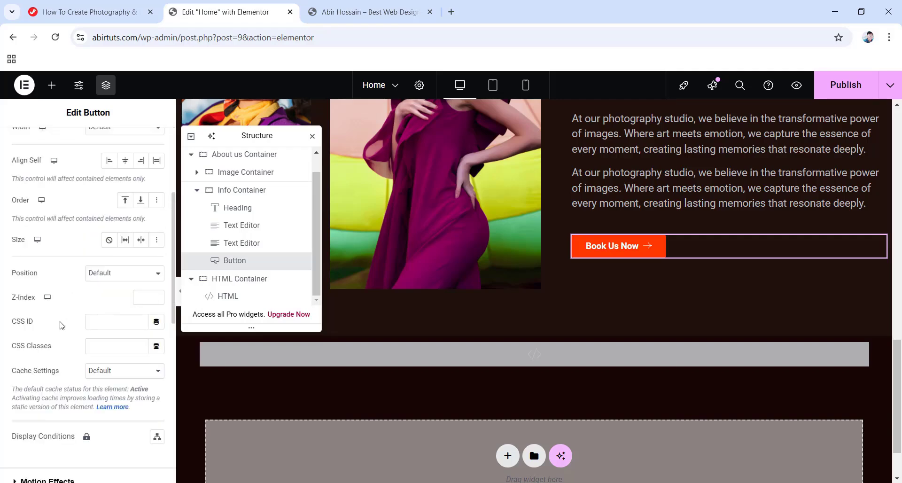
right_click(101, 342)
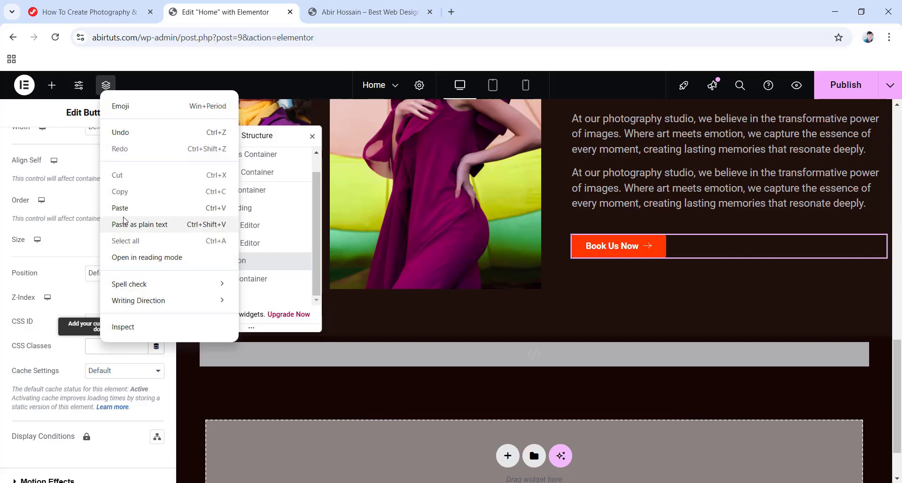
click(188, 225)
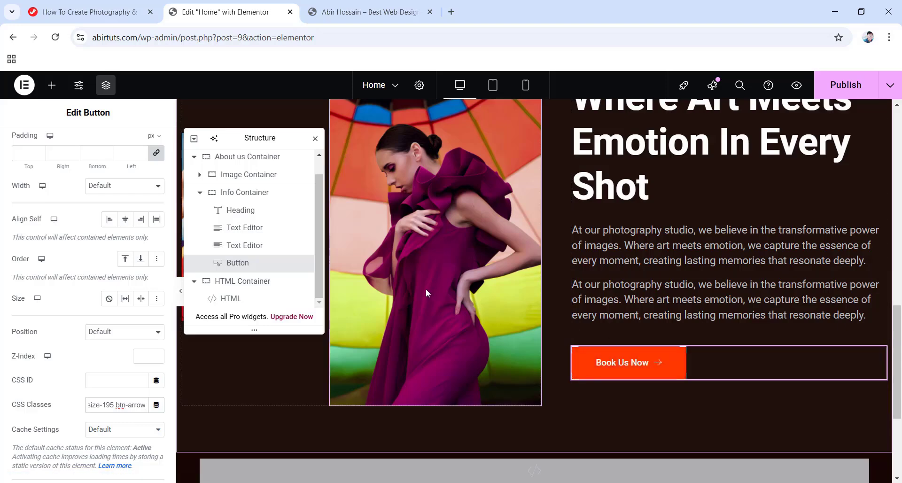
scroll(426, 289, up, 1)
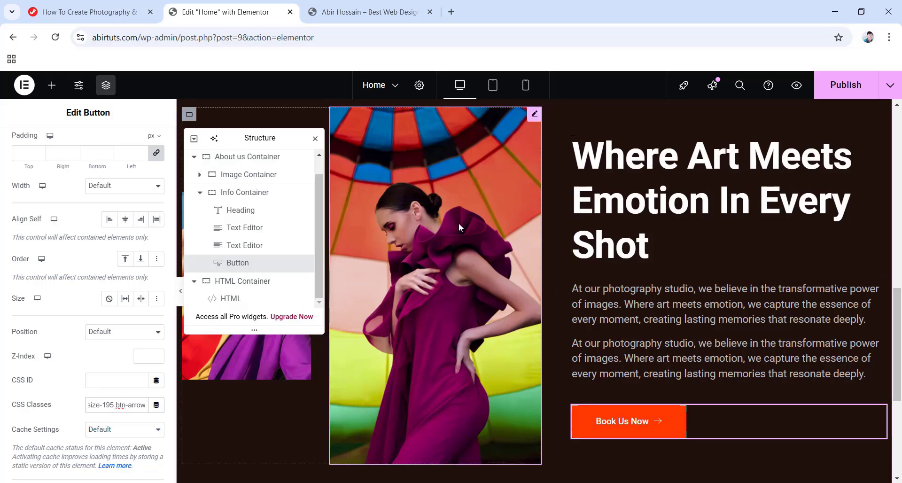
In tablet preview, unlink the About us container's padding sides.
click(492, 85)
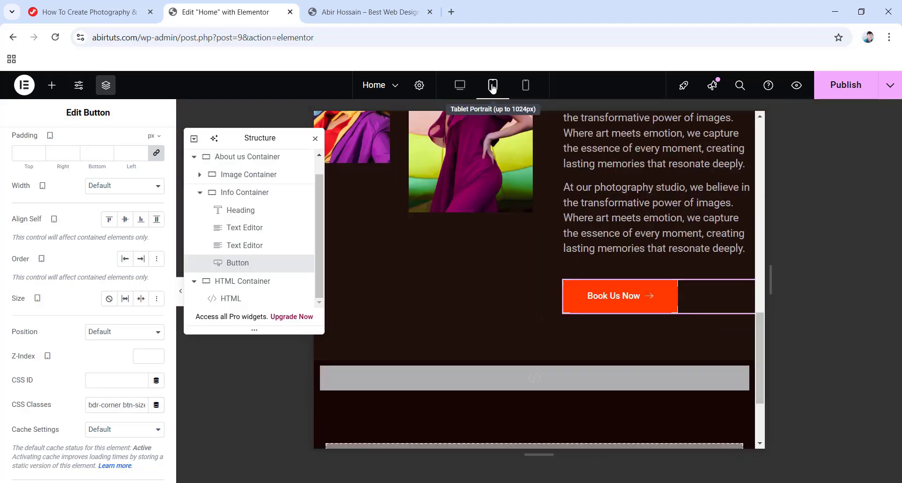
click(262, 156)
click(142, 146)
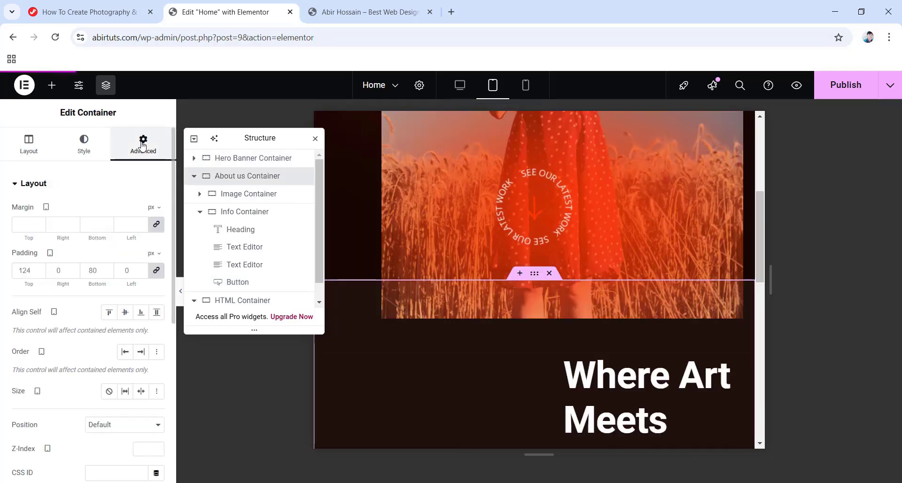
click(156, 271)
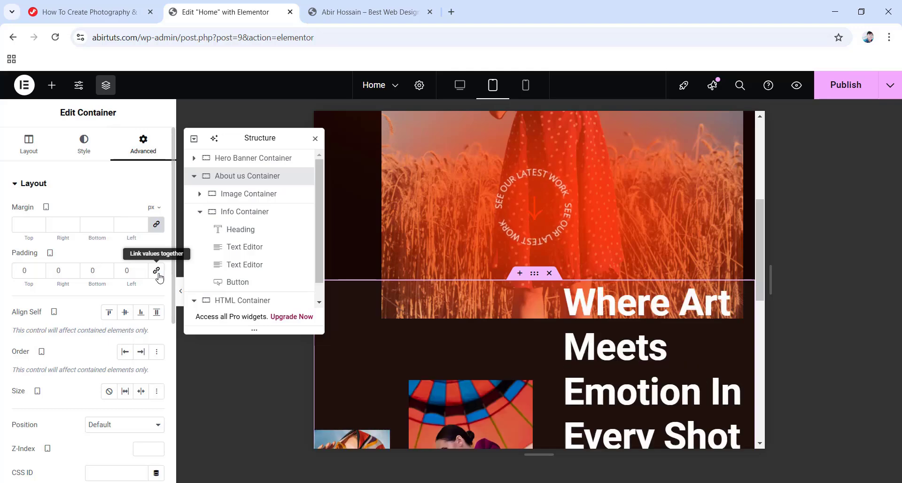
Enter padding of 50 top, 20 right, 50 bottom and 20 left.
drag(28, 271, 6, 269)
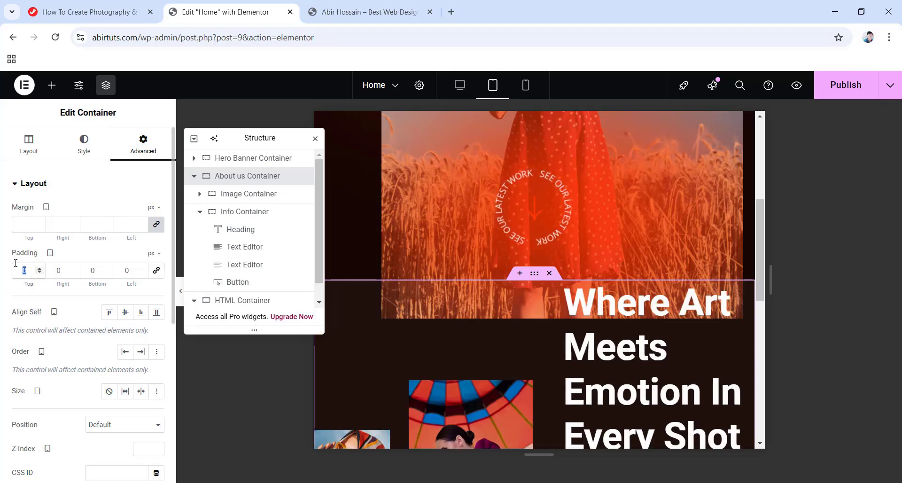
text(50)
double_click(60, 270)
text(20)
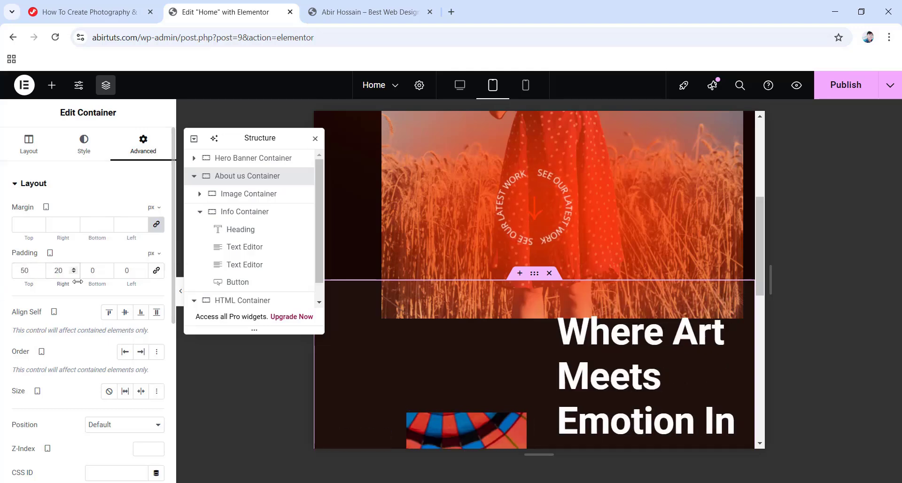
double_click(92, 271)
text(50)
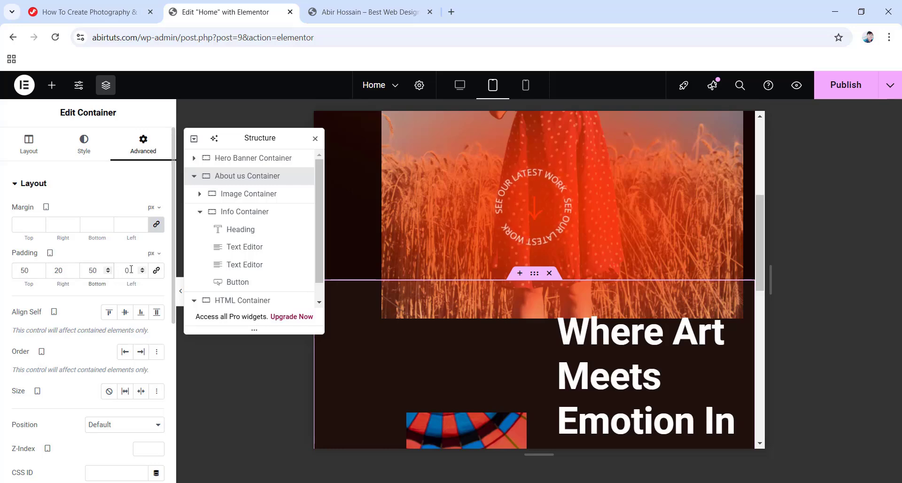
key(Tab)
text(20)
scroll(541, 344, down, 4)
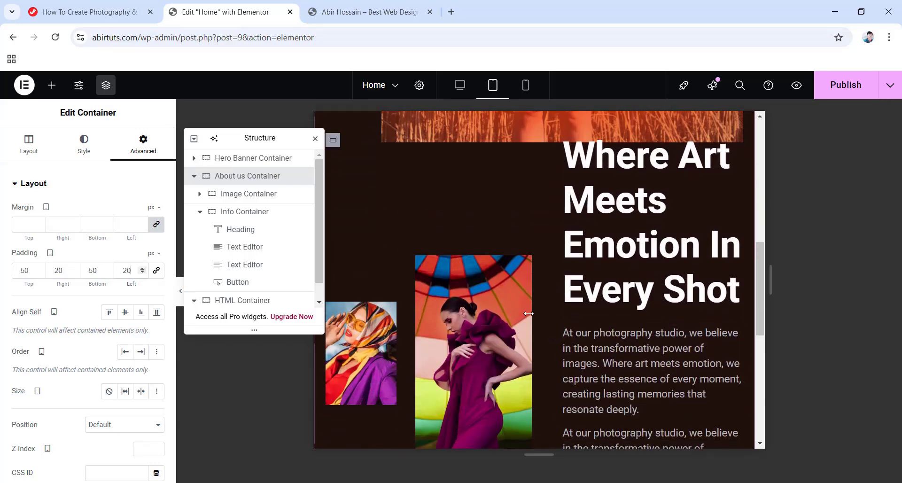
click(595, 235)
Set the tablet heading's typography to 40 font size and 50 px line height.
click(94, 154)
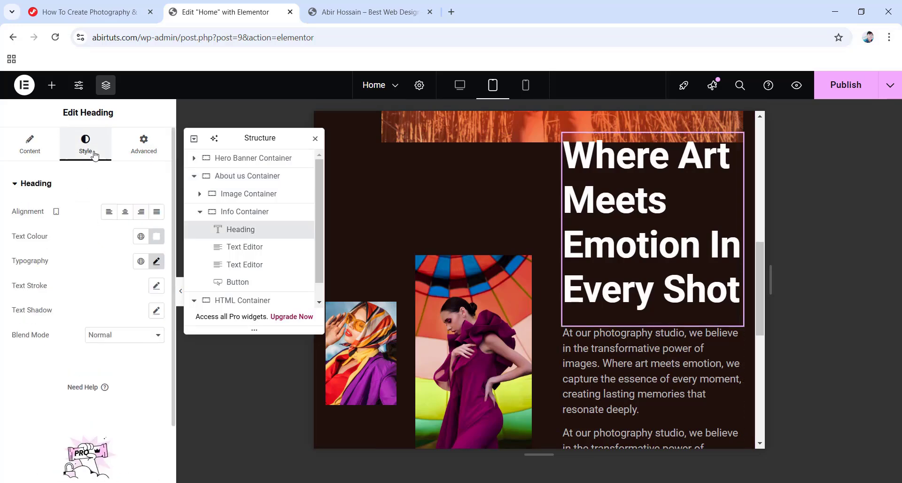
click(155, 262)
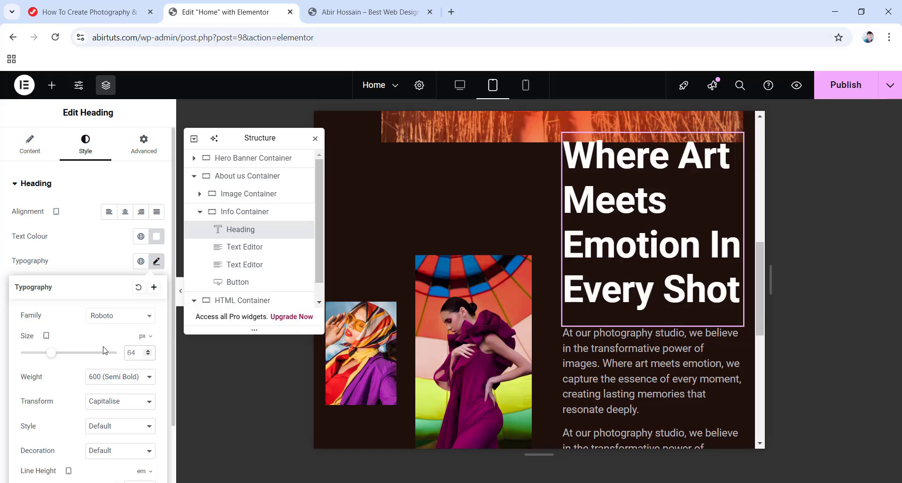
text(40)
scroll(104, 350, down, 2)
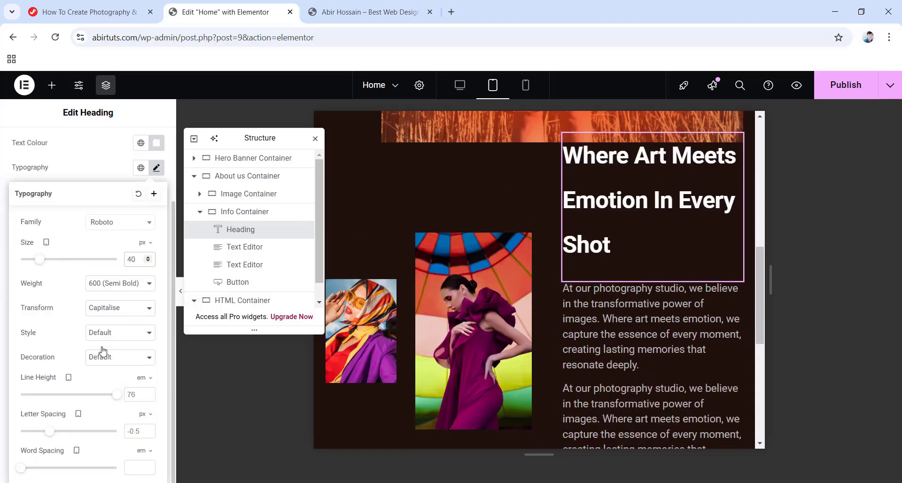
click(151, 379)
click(144, 378)
text(50)
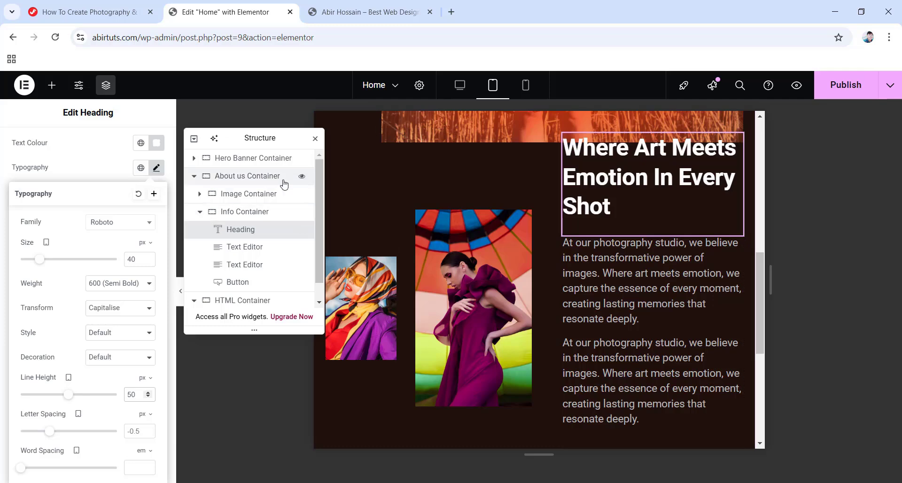
Give the About us container a 100 px tablet top padding, then switch to mobile preview.
click(254, 175)
click(143, 144)
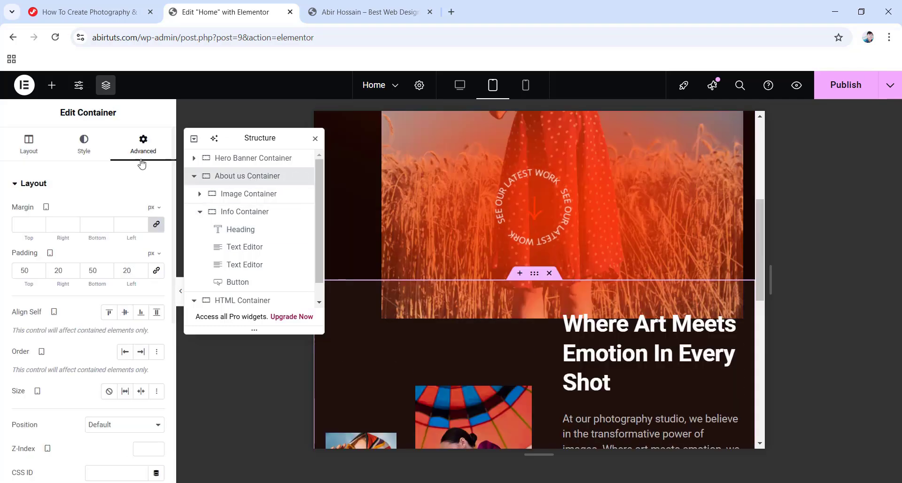
double_click(30, 273)
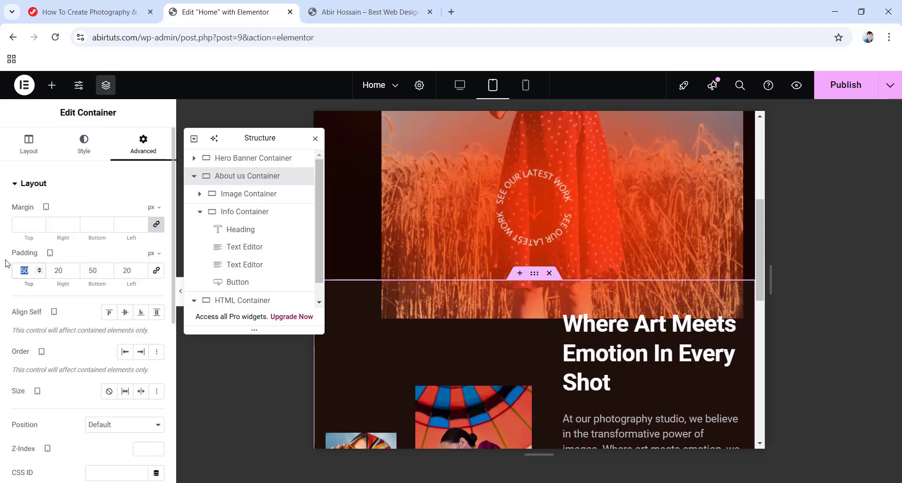
text(100)
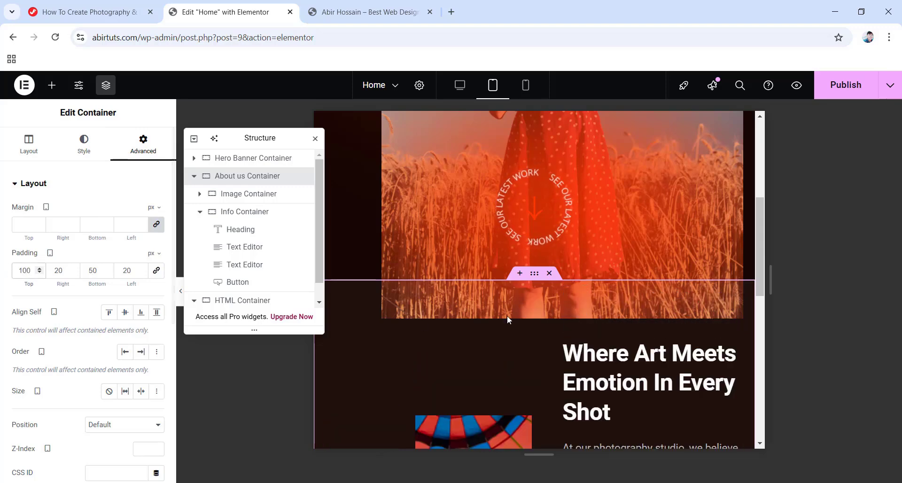
scroll(526, 314, down, 4)
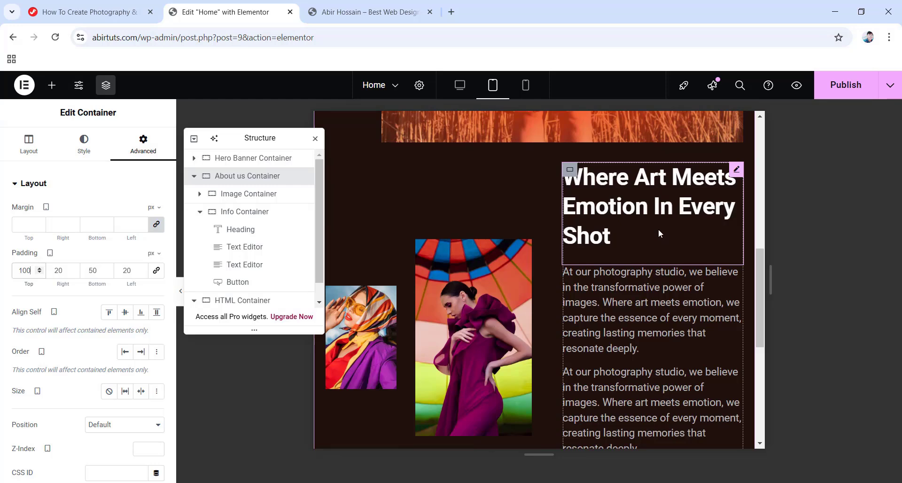
scroll(655, 230, down, 3)
scroll(660, 244, up, 3)
click(526, 87)
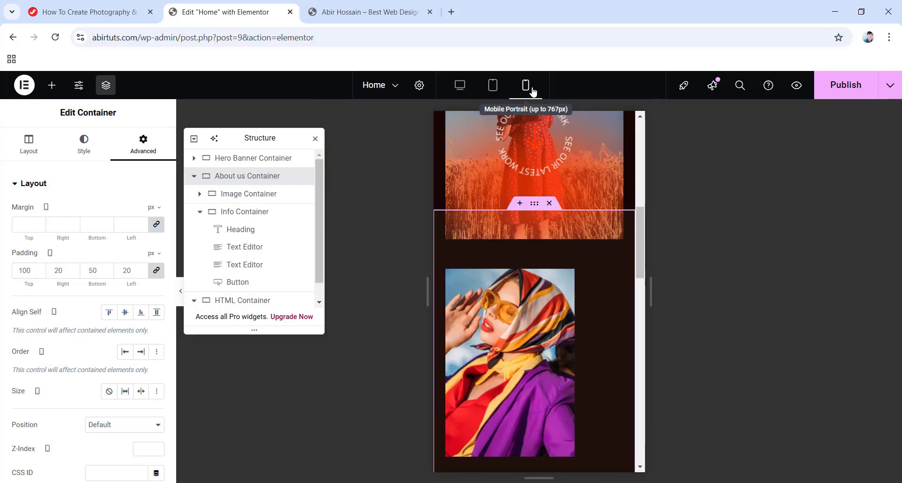
Centre the photos within their container and set the gap between them to 0.
click(255, 200)
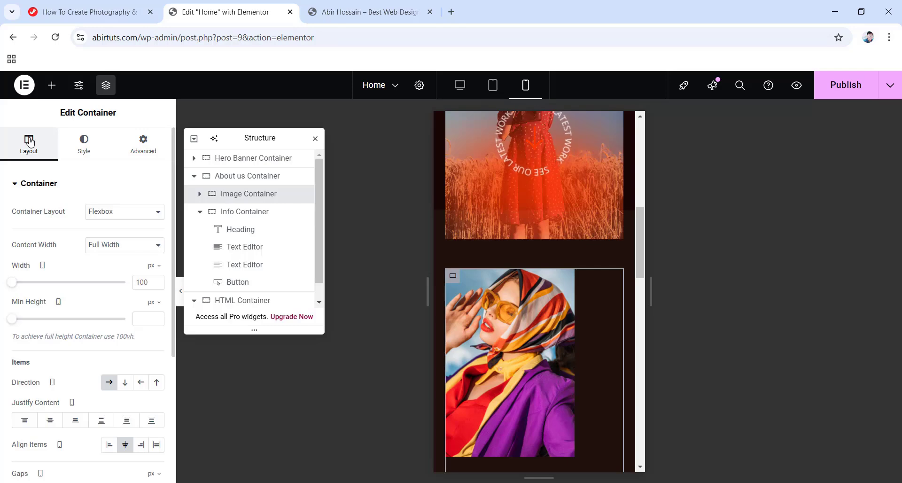
click(50, 420)
scroll(49, 423, down, 3)
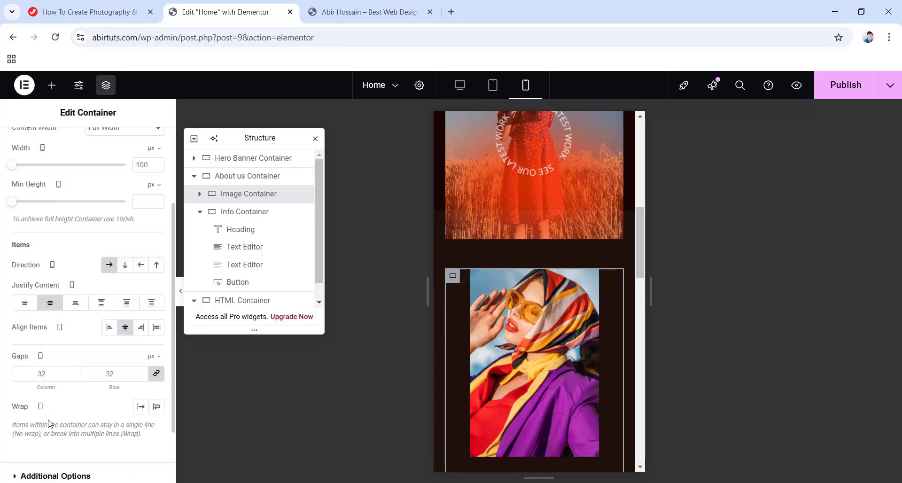
double_click(53, 369)
text(0)
scroll(532, 354, down, 5)
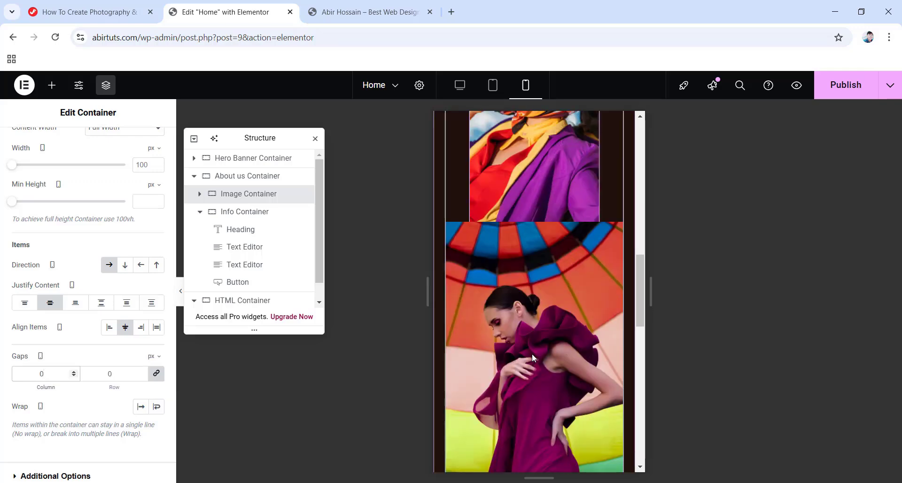
Give the Info Container an unlinked 40 px top margin on mobile.
click(230, 217)
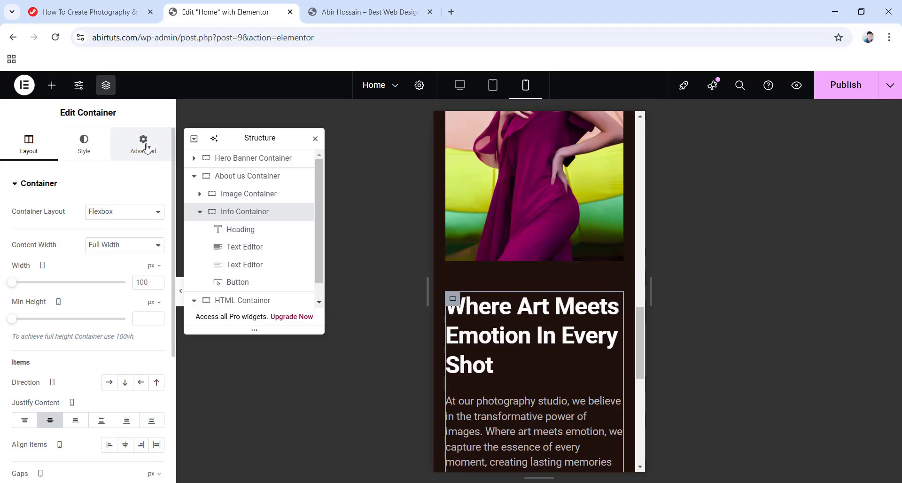
click(142, 149)
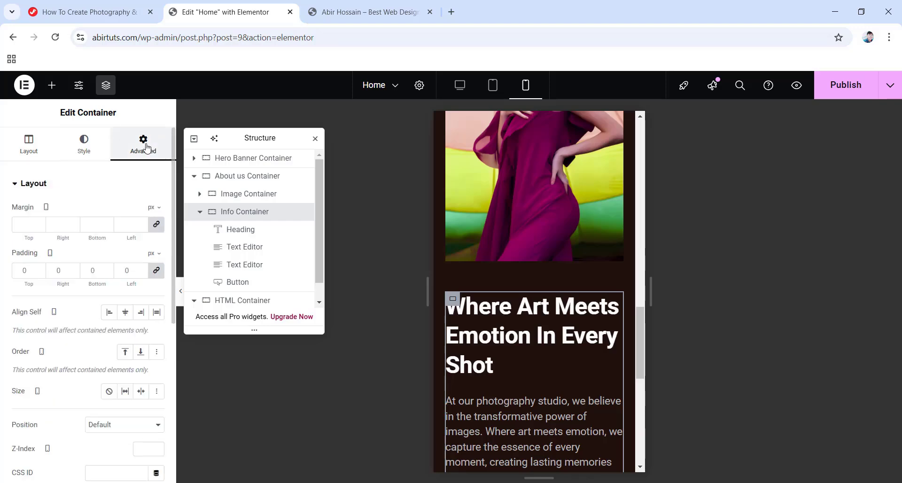
click(156, 225)
click(32, 225)
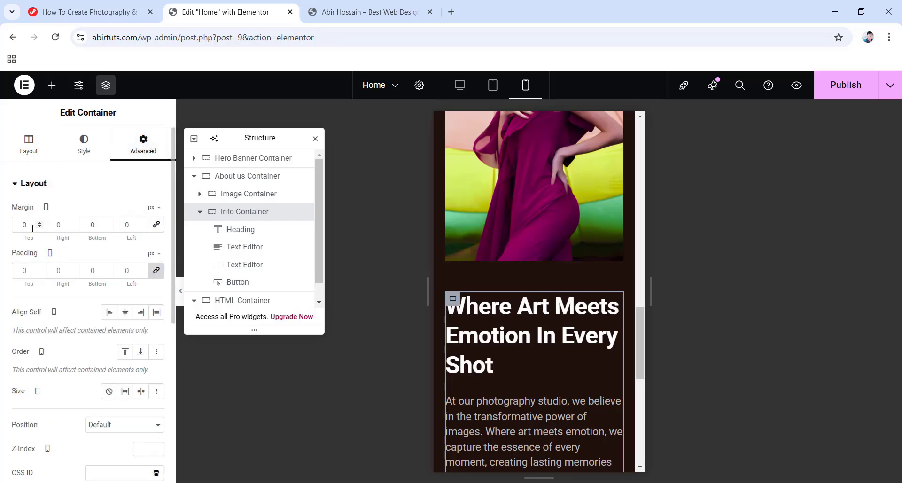
text(40)
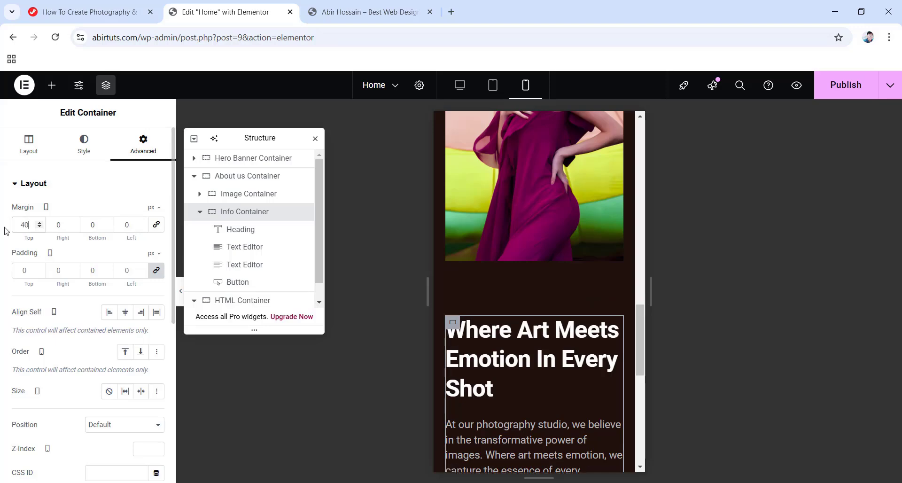
scroll(527, 306, down, 6)
scroll(537, 310, up, 10)
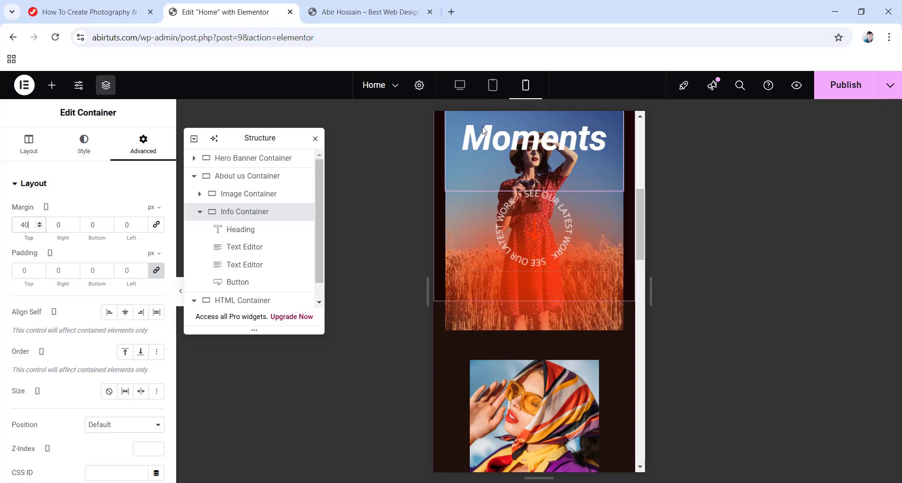
Return to the desktop view, publish the page, and collapse About us Container in the Navigator.
click(460, 85)
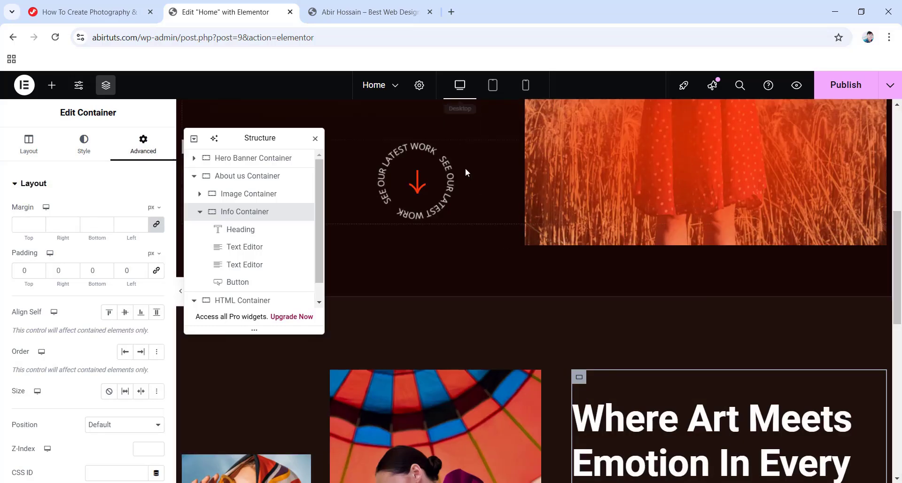
scroll(519, 190, down, 5)
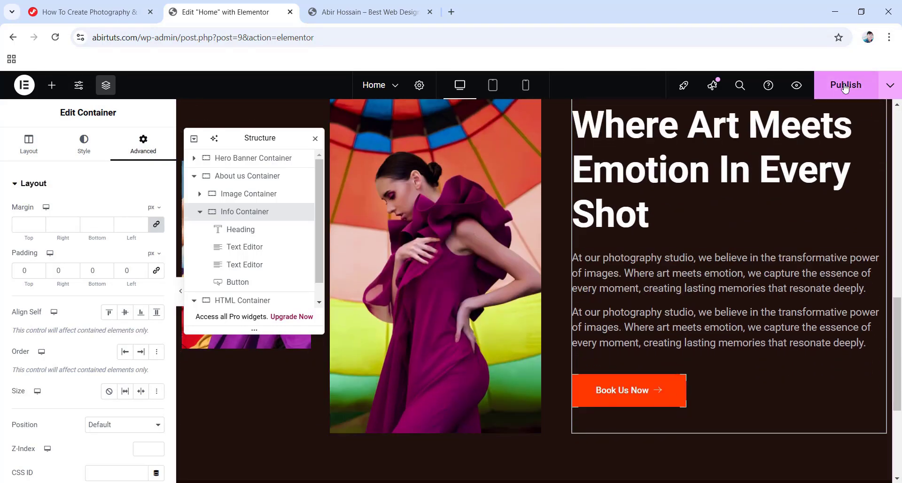
click(846, 86)
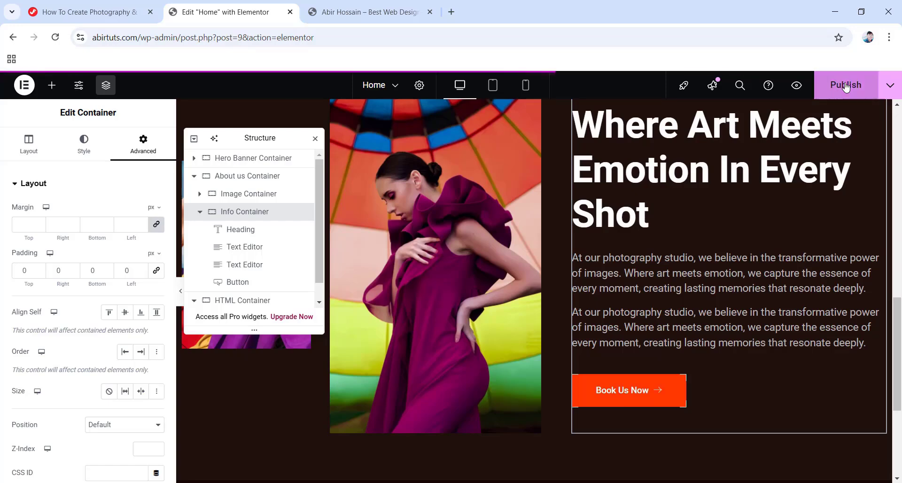
click(192, 178)
Add a single-row Flexbox container named Counters Container with width 1200.
scroll(538, 328, down, 5)
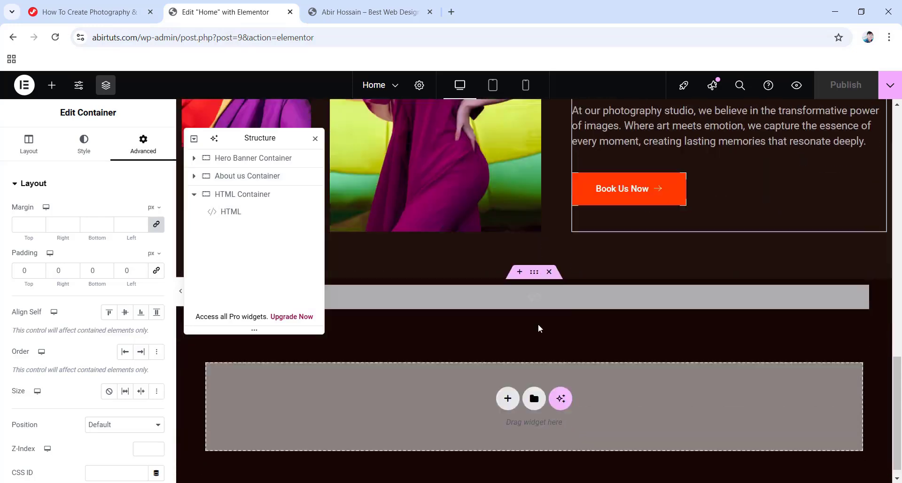
click(505, 385)
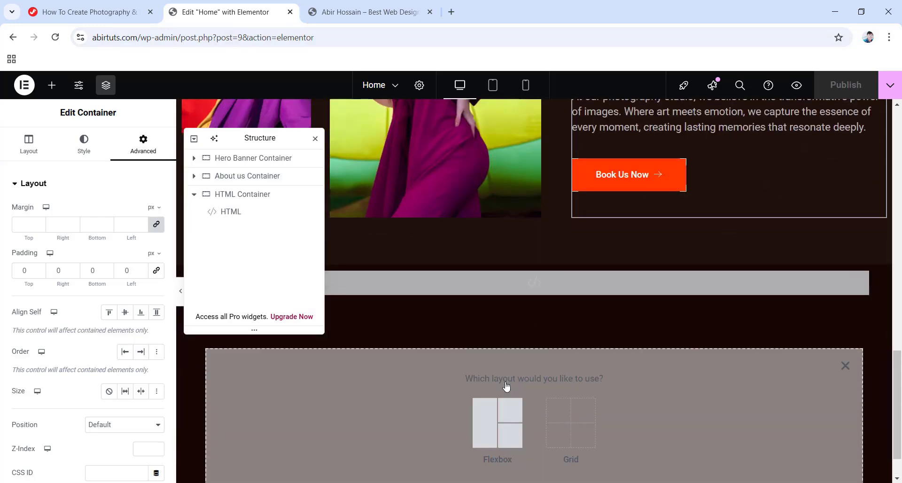
click(490, 424)
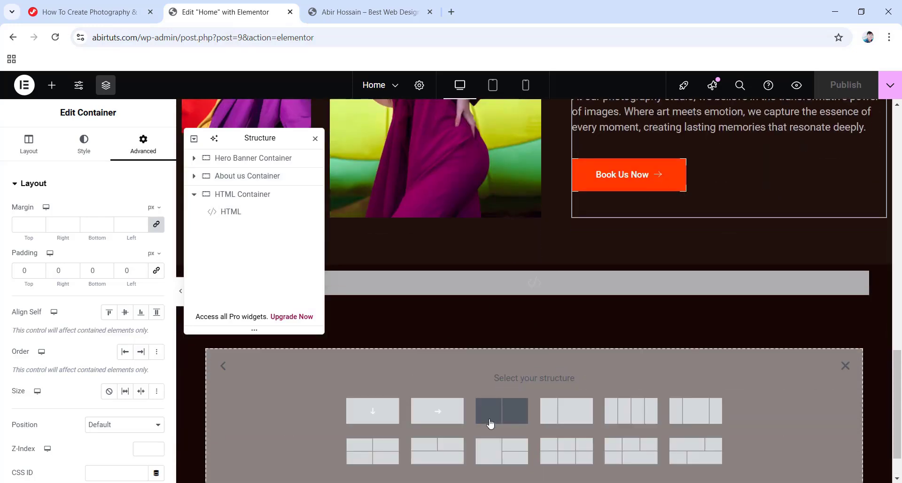
click(438, 411)
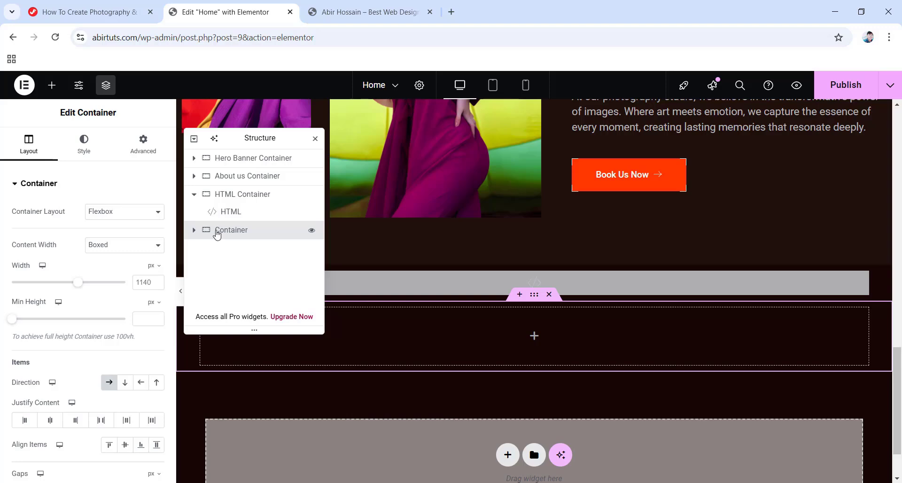
double_click(216, 231)
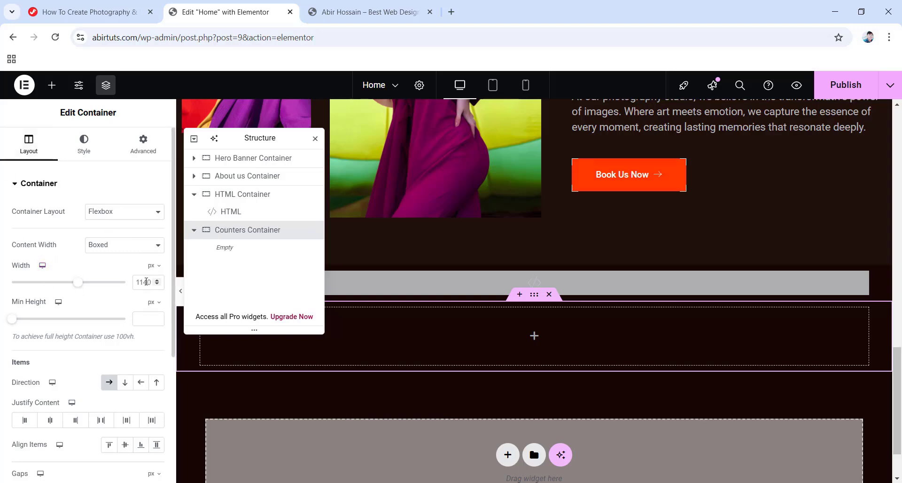
click(146, 282)
text(1200)
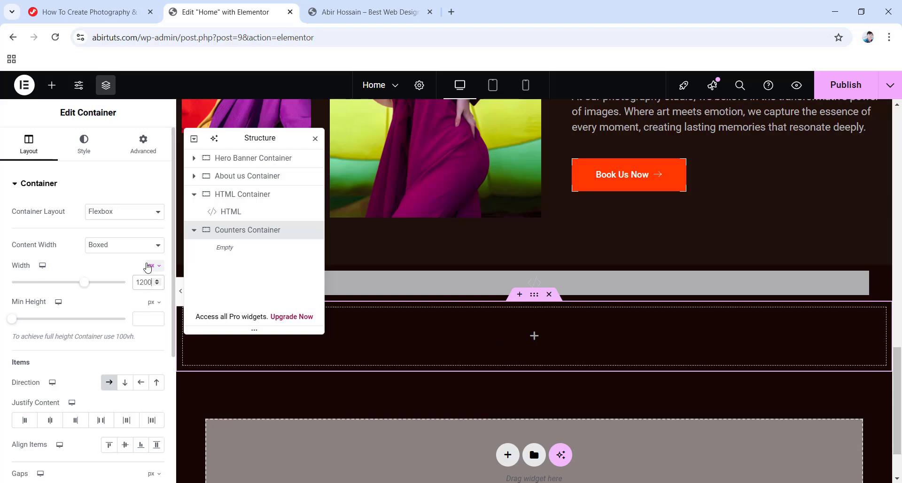
Give the Counters Container a classic background colour of #ffffff0a.
scroll(117, 279, down, 4)
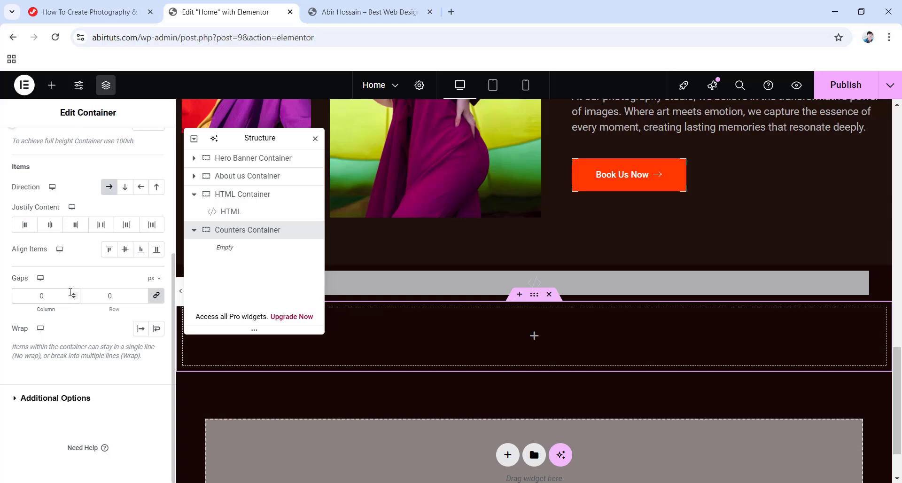
scroll(71, 292, up, 5)
click(85, 152)
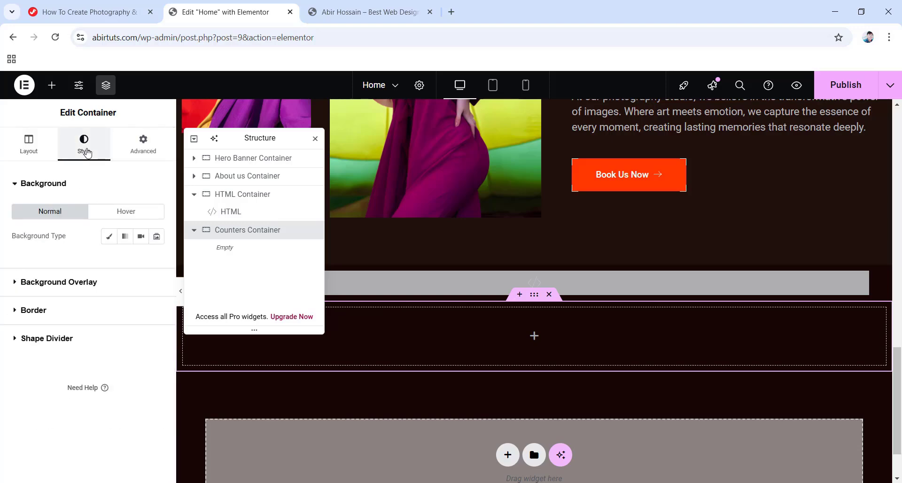
click(109, 236)
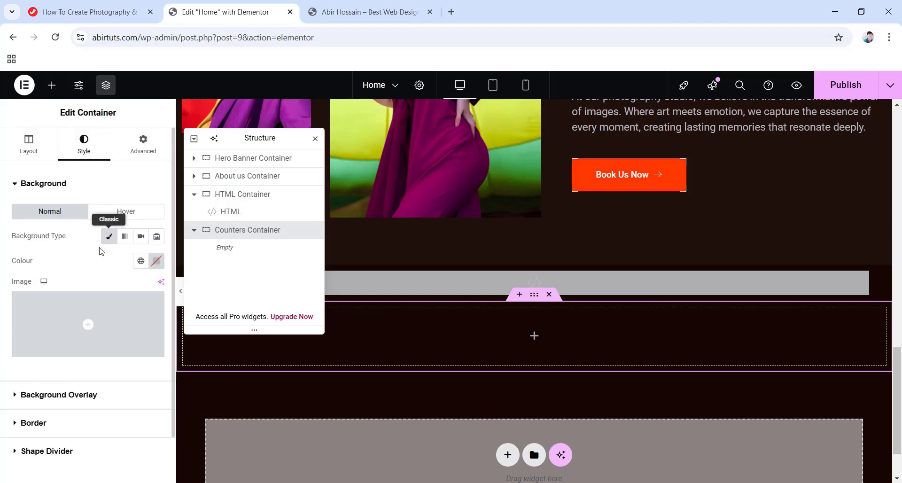
click(156, 261)
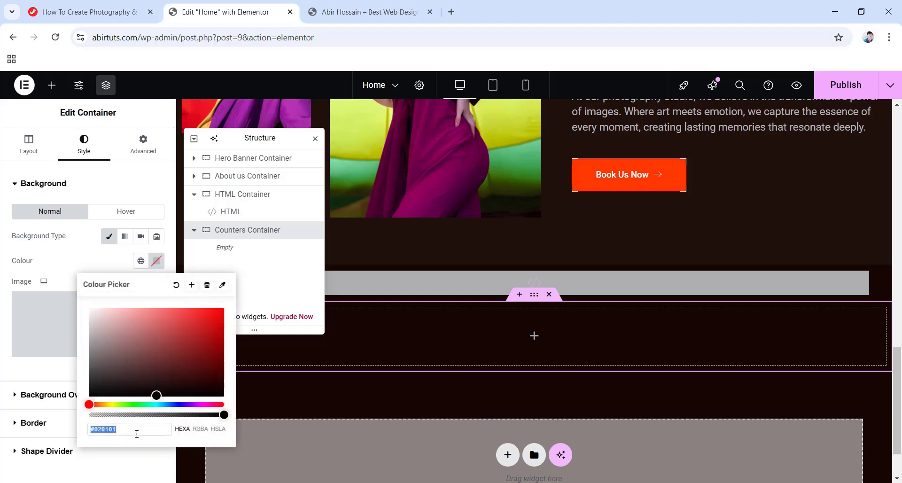
text(ffff)
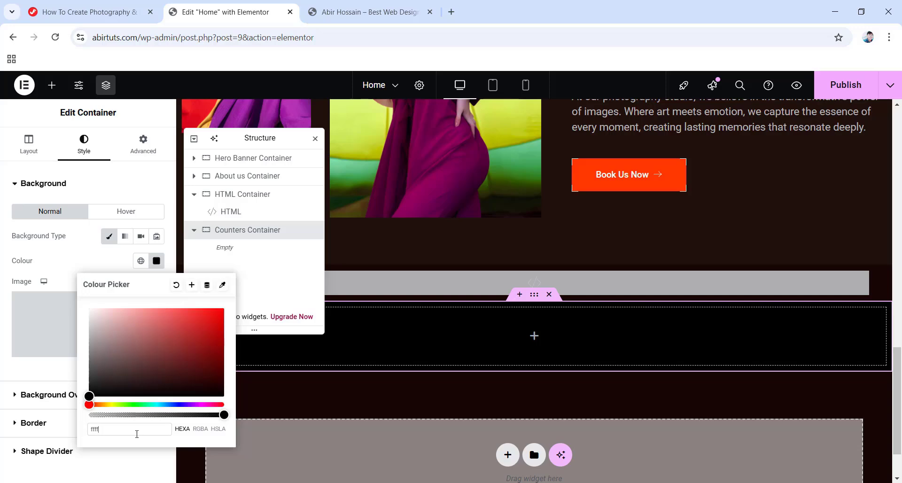
text(ff0a)
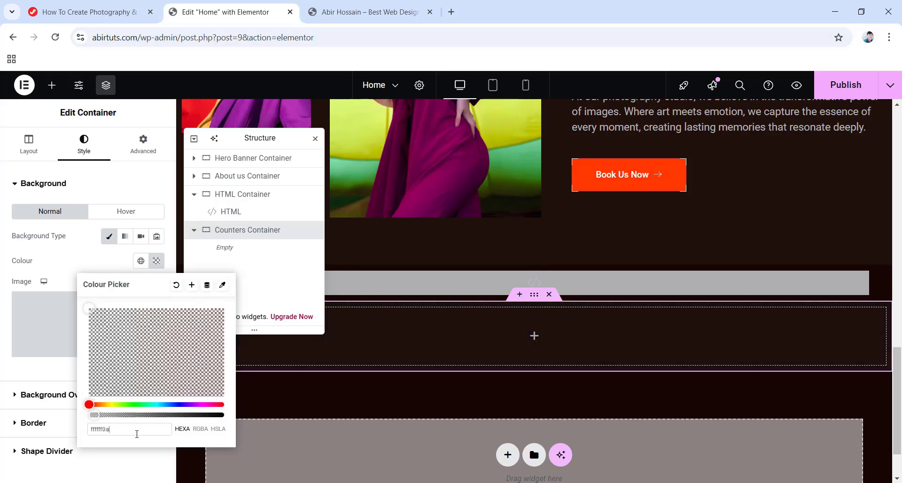
click(2, 278)
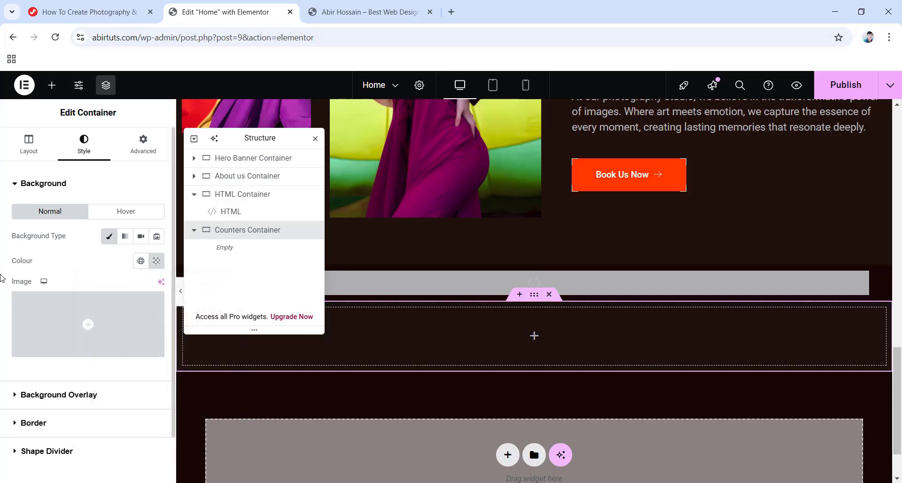
Set the container's padding to 80 top and 124 bottom.
click(145, 147)
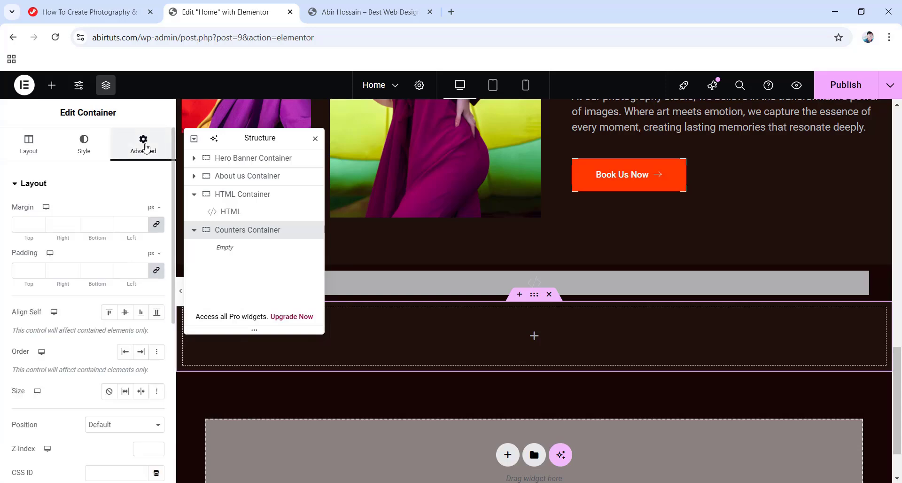
click(156, 270)
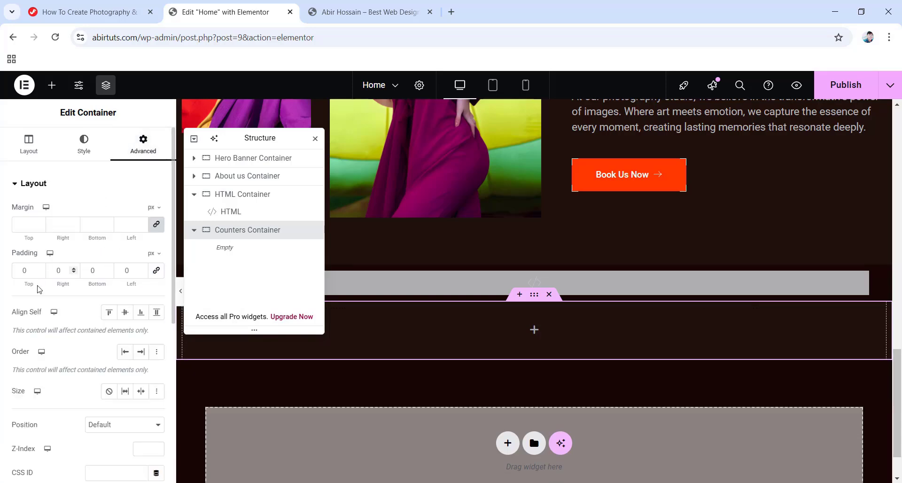
text(80)
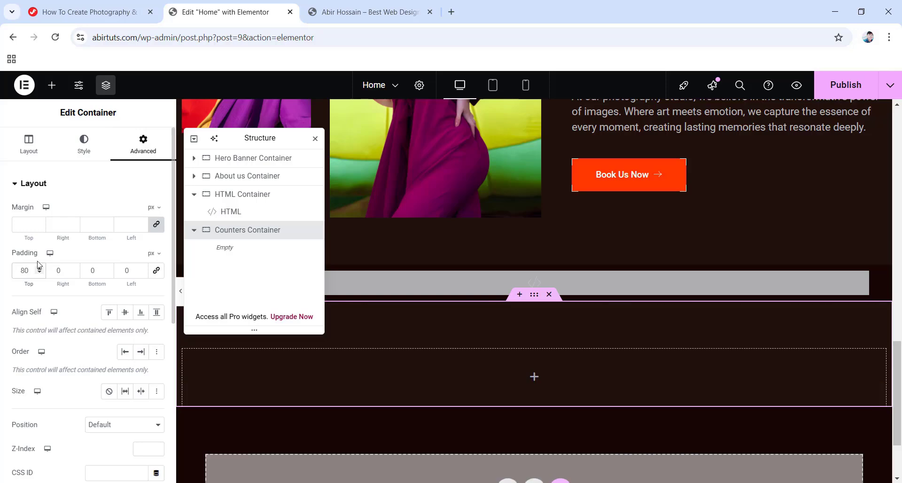
key(Tab)
key(Tab)
text(124)
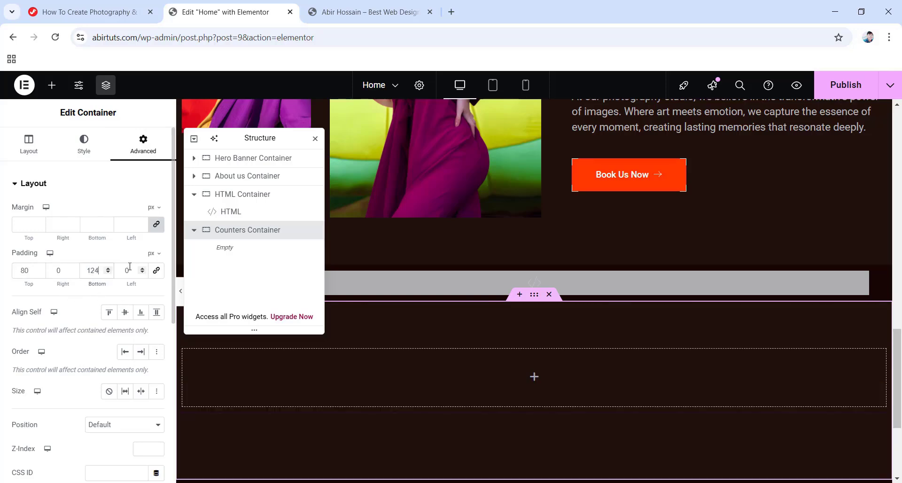
Apply the Slide In Up entrance animation to the Counters Container.
scroll(118, 277, down, 6)
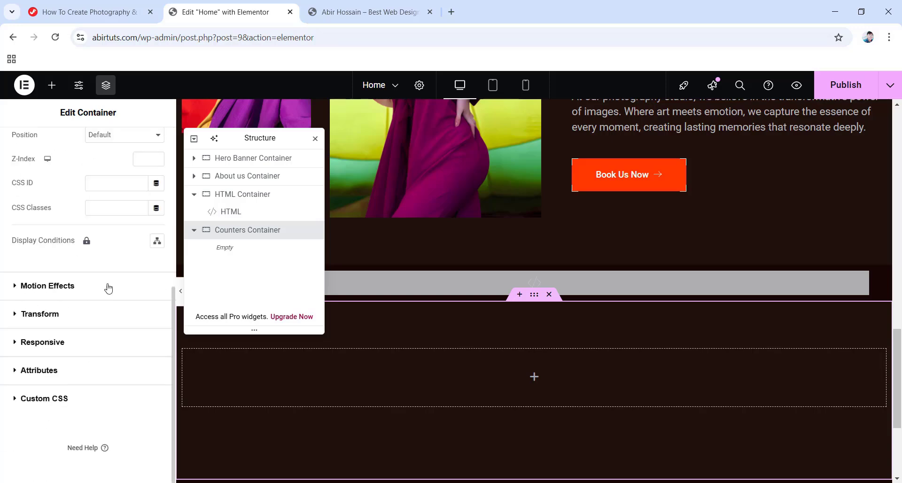
click(67, 288)
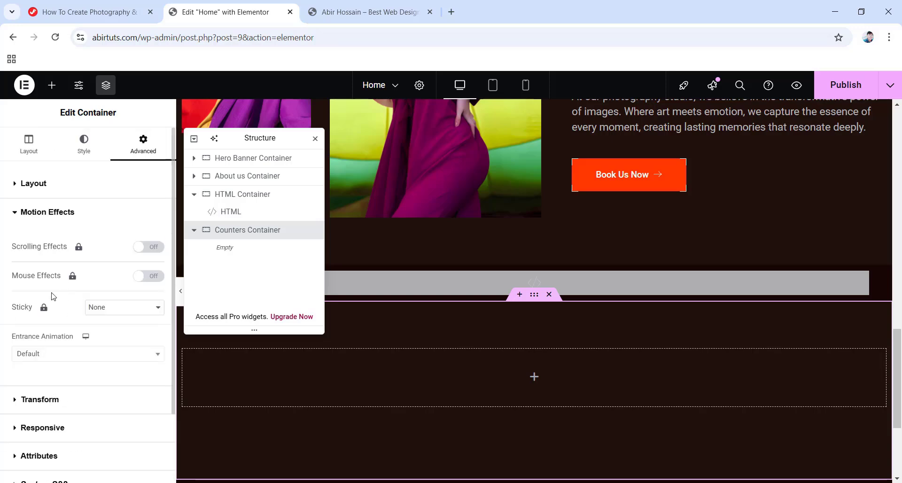
click(87, 354)
scroll(61, 316, down, 5)
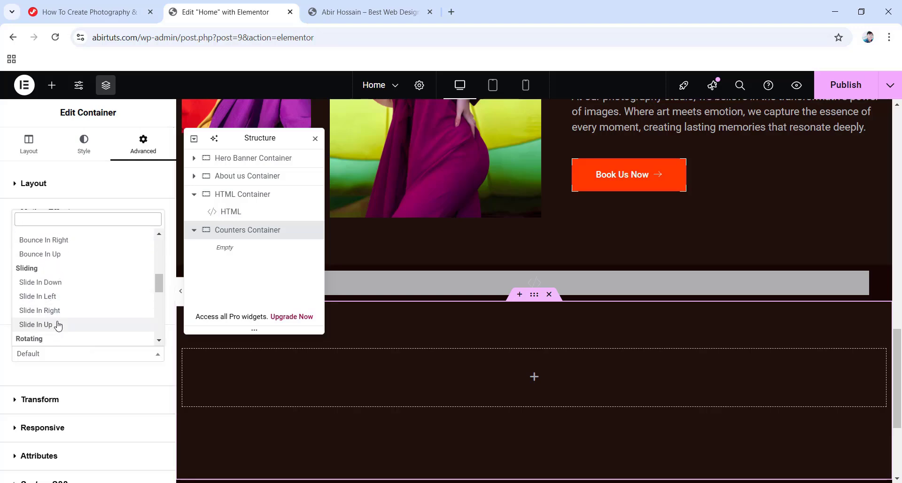
click(56, 323)
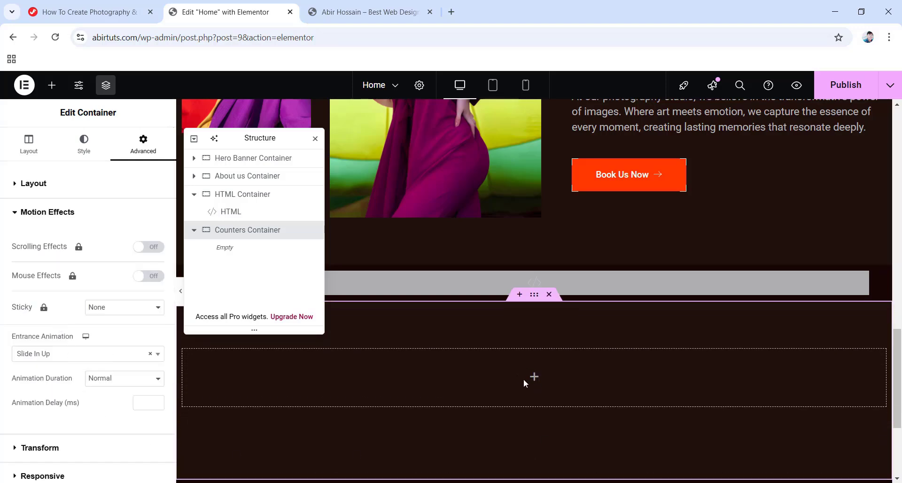
click(534, 378)
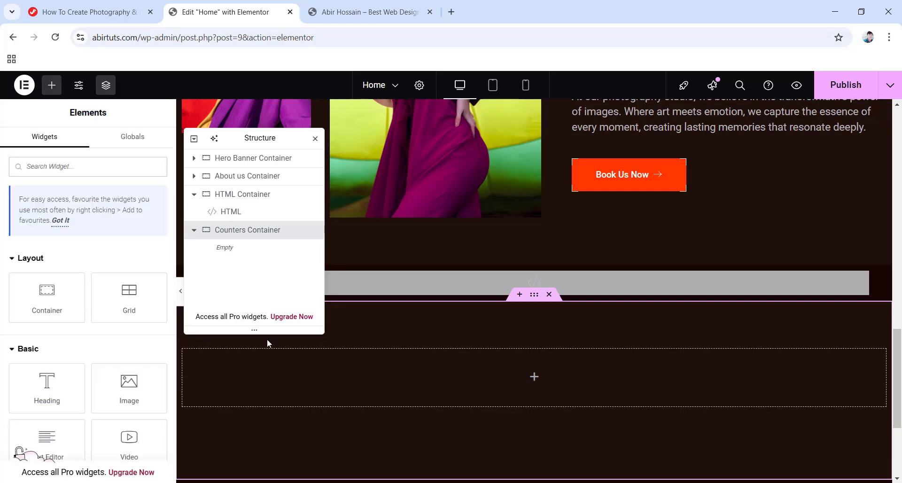
Add an inner container named C1 inside Counters Container, 340 px wide with 180 minimum height.
drag(46, 298, 533, 379)
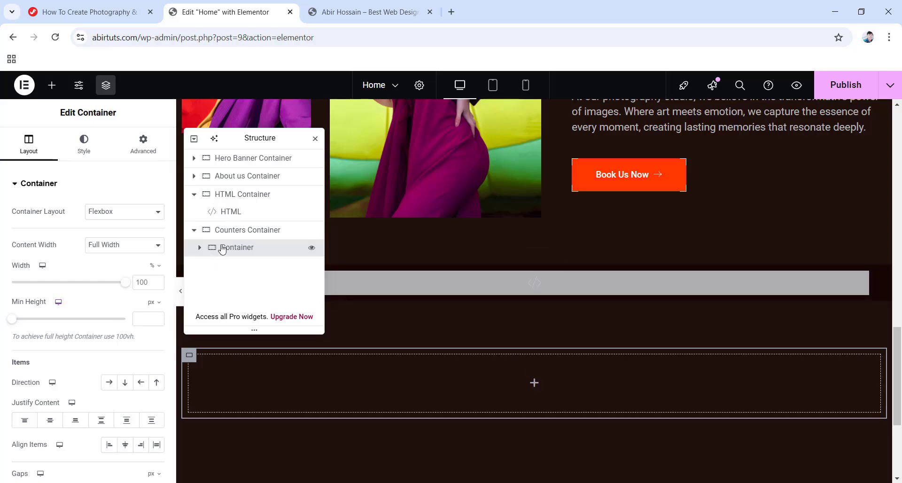
text(C1)
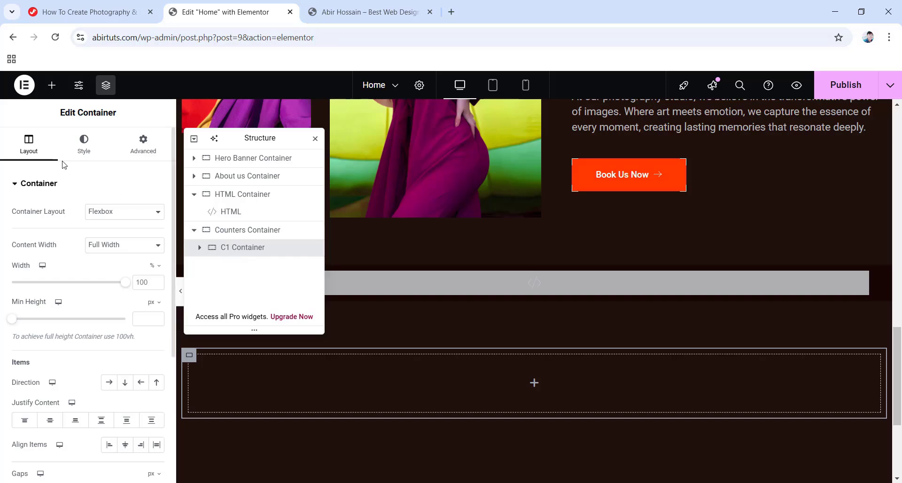
mouse_move(156, 278)
click(150, 284)
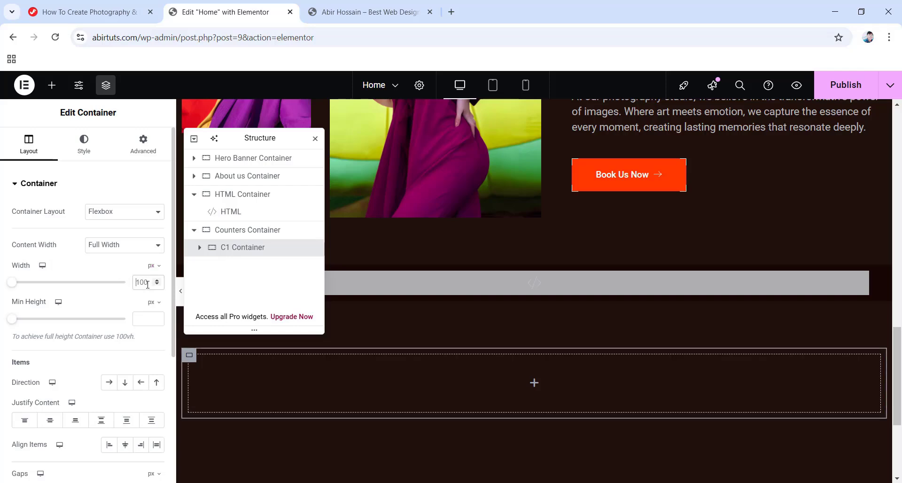
text(340)
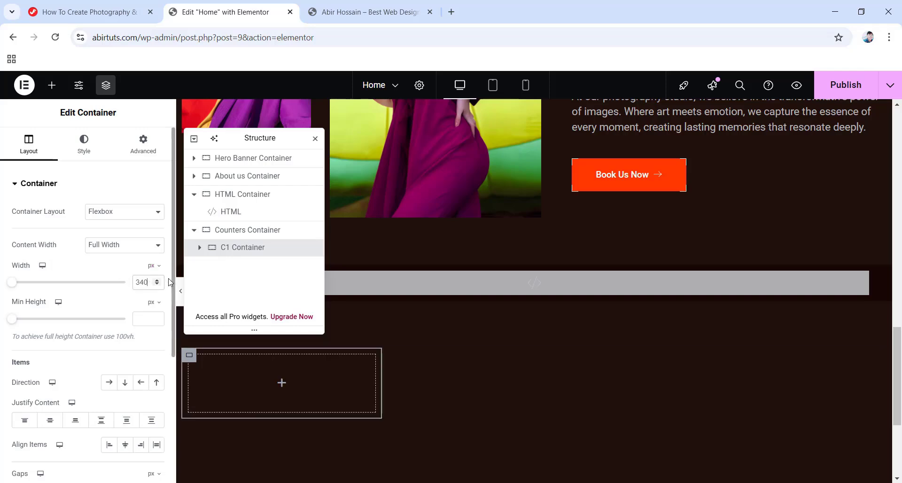
click(139, 317)
text(180)
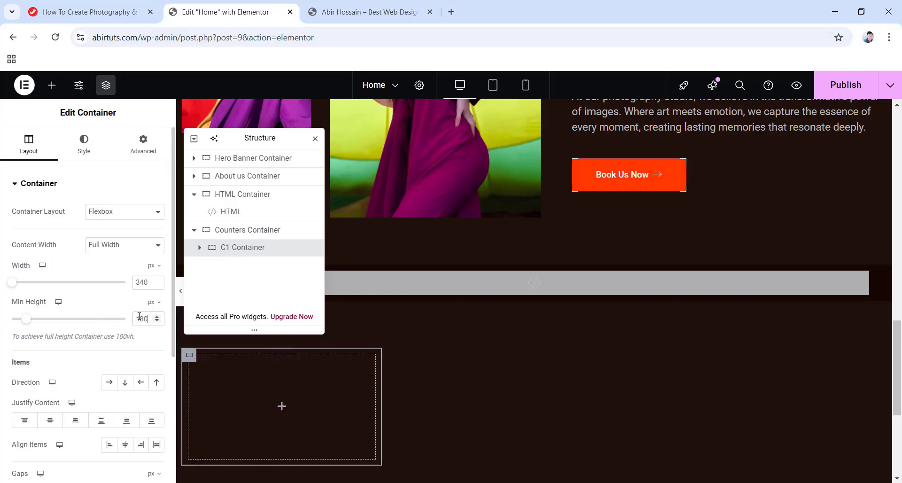
Centre C1's content on both axes and set its gaps to 0.
click(52, 423)
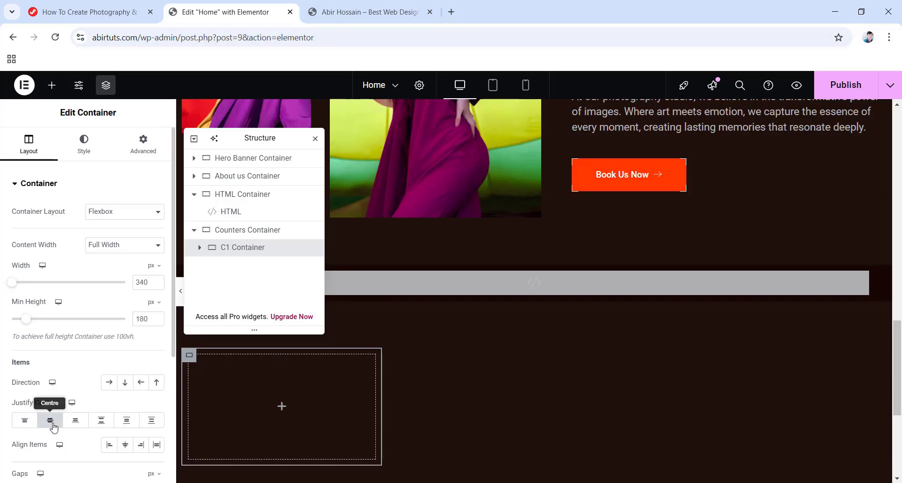
click(125, 444)
scroll(66, 434, down, 3)
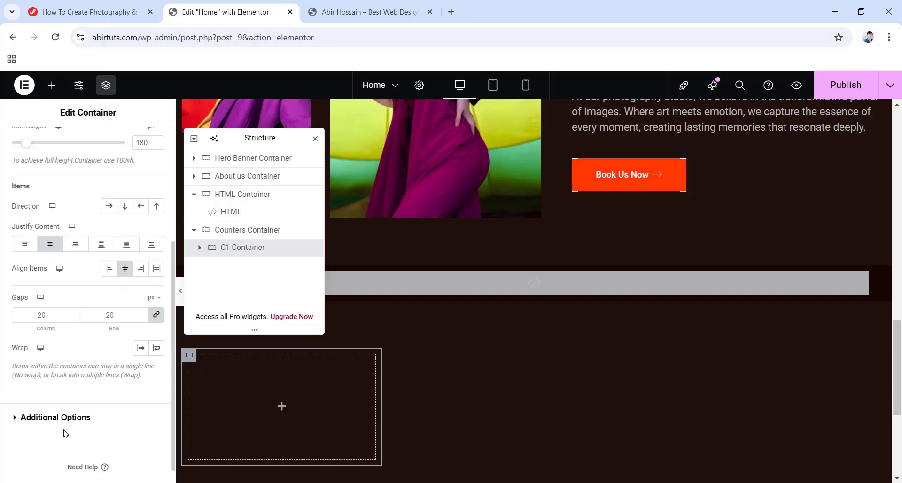
text(0)
scroll(41, 278, up, 5)
Give C1 a classic black background of #060606.
click(78, 150)
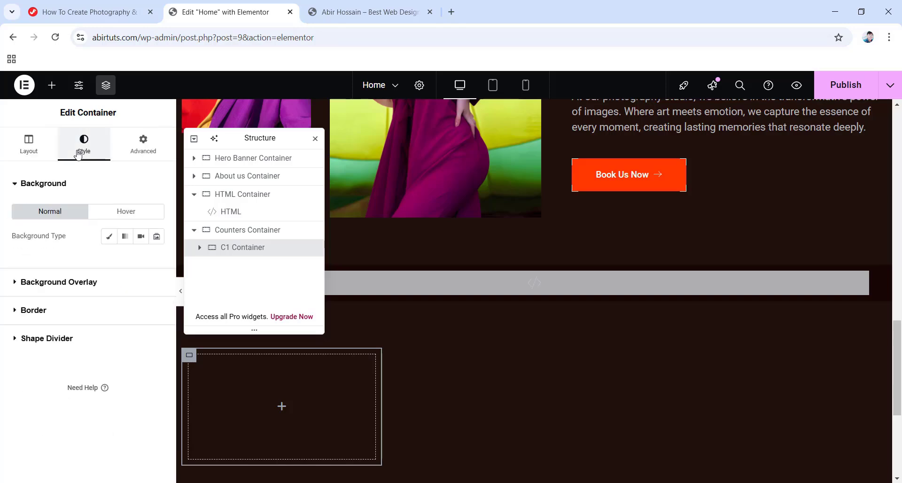
click(110, 239)
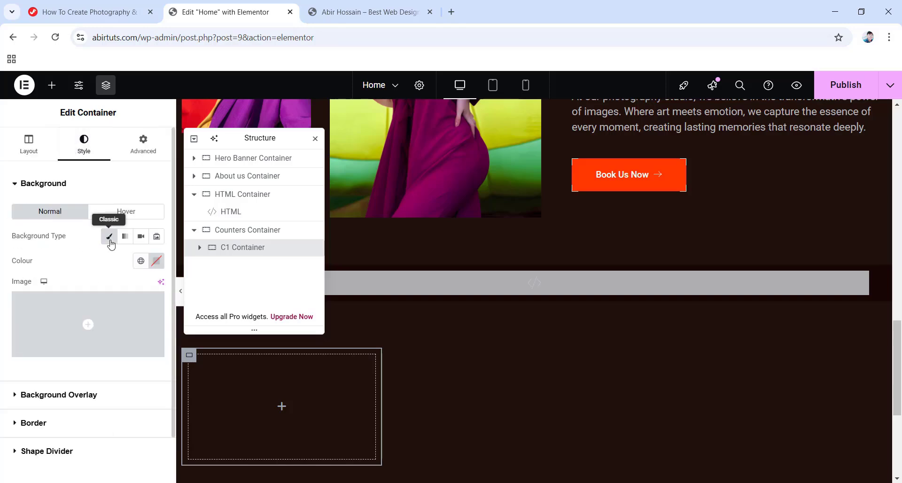
click(157, 261)
click(129, 429)
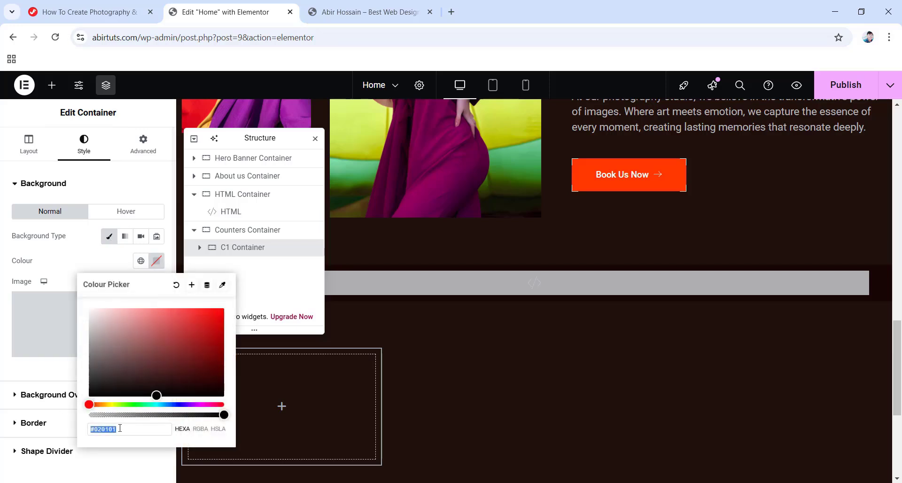
text(060)
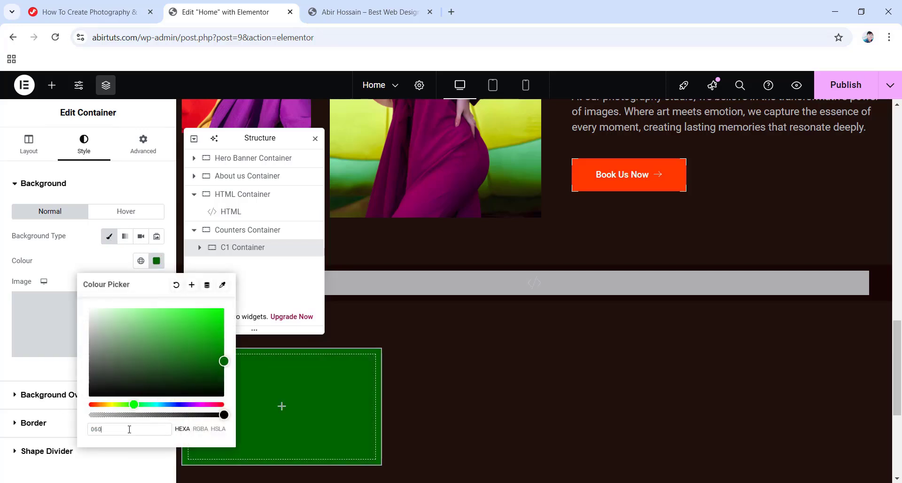
text(606)
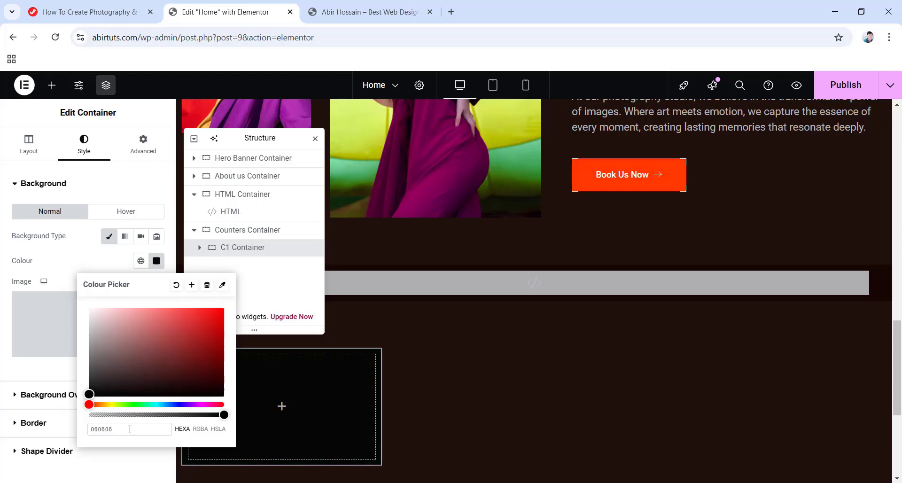
click(3, 262)
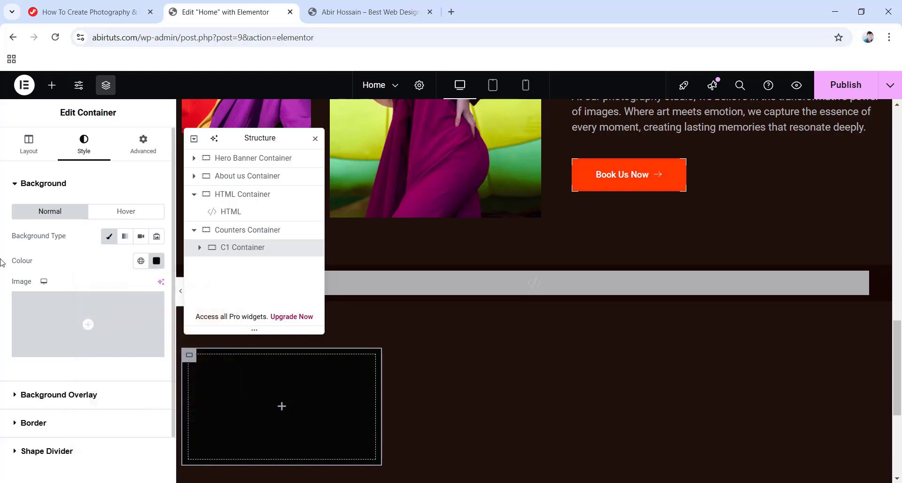
Add a solid 6 px #20110D border with 200 border radius to C1.
click(26, 424)
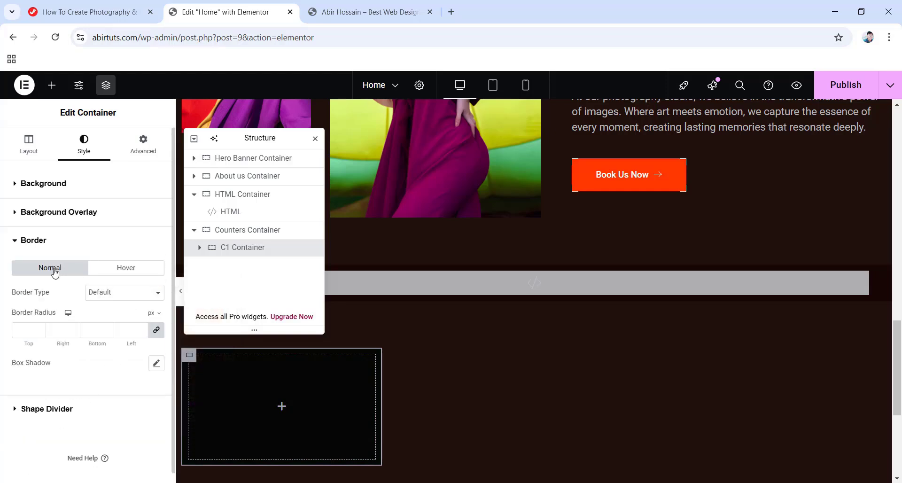
click(117, 295)
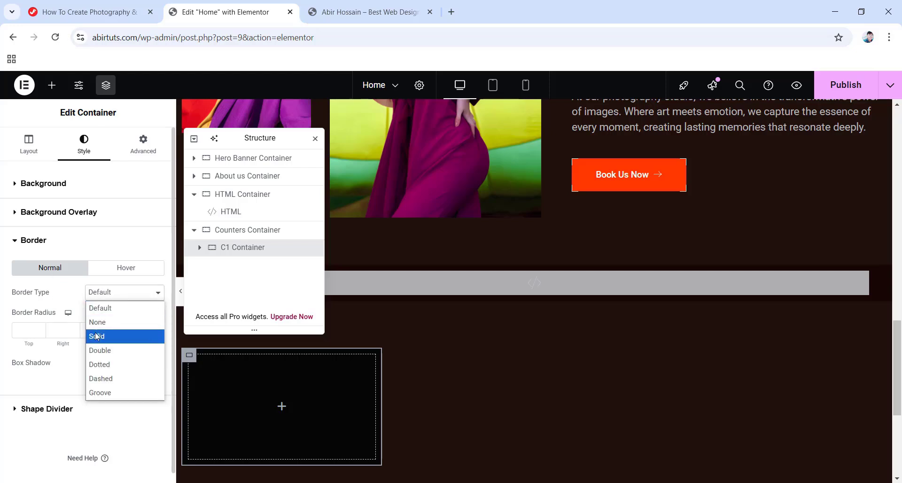
click(98, 335)
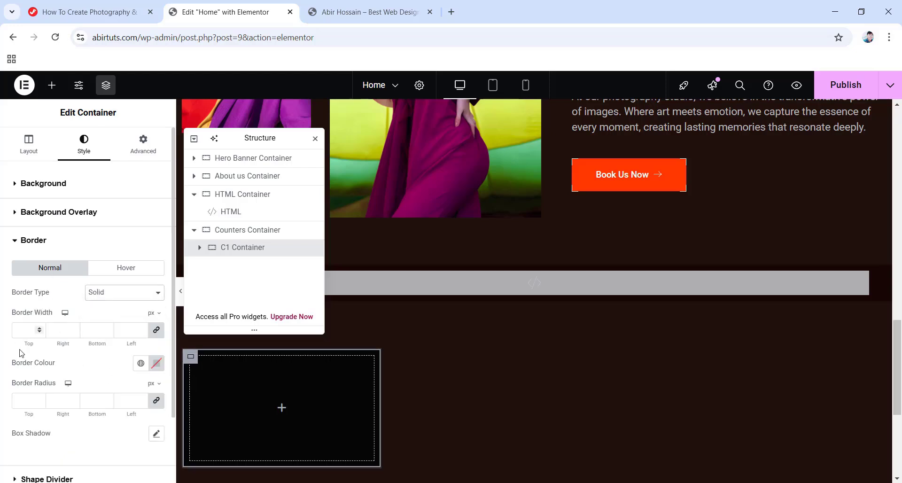
text(6)
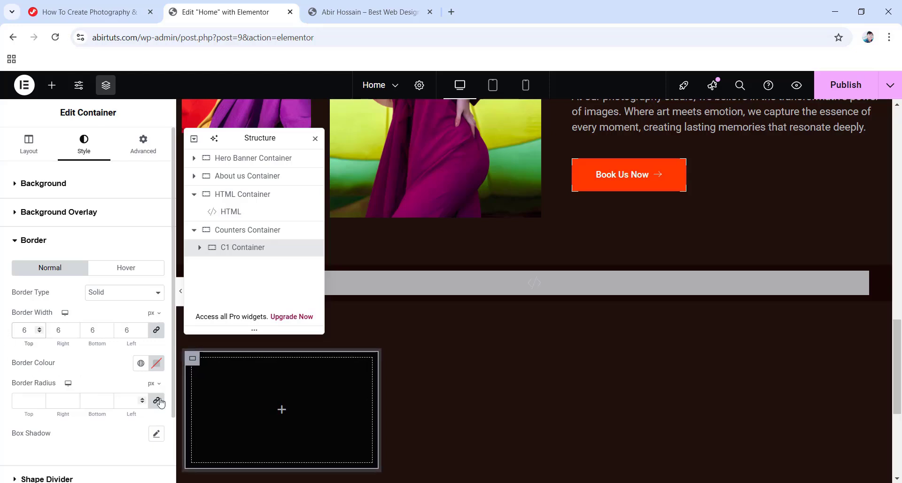
click(157, 365)
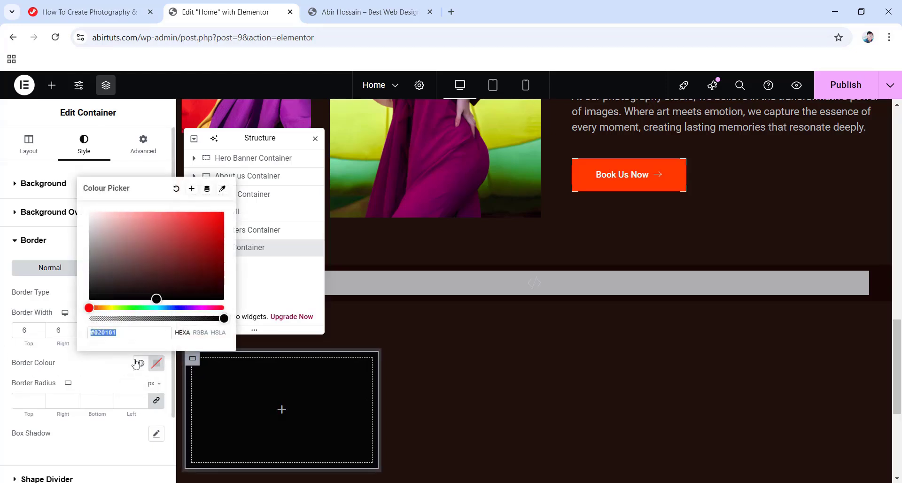
text(20)
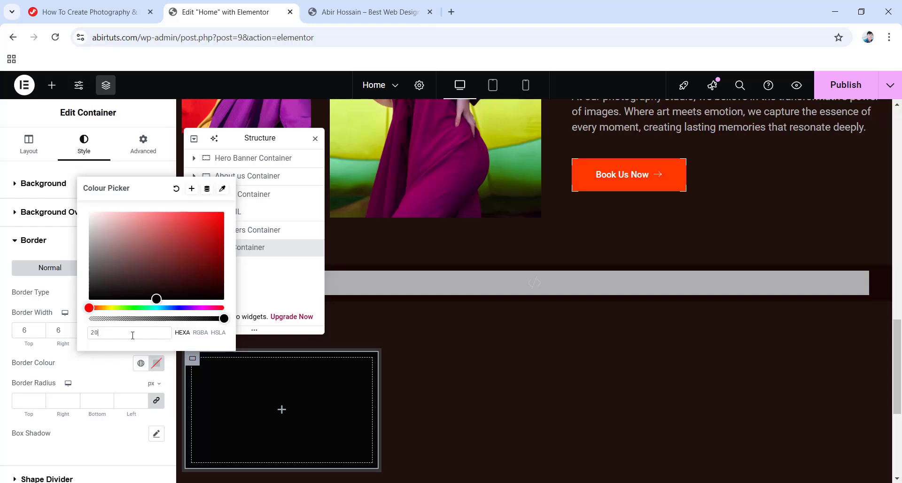
text(110D)
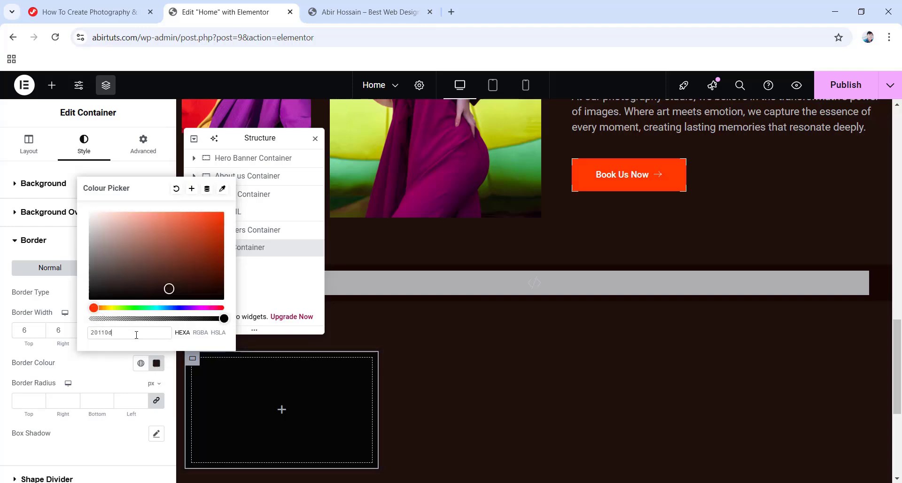
click(1, 301)
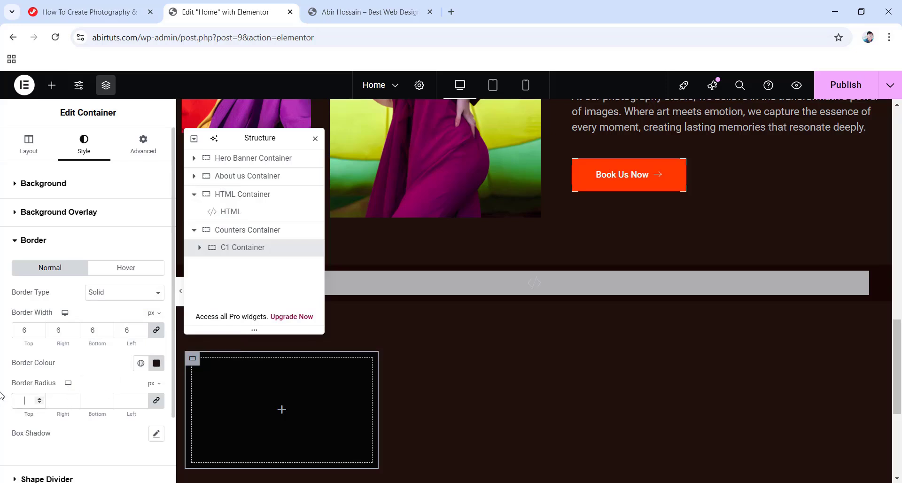
text(200)
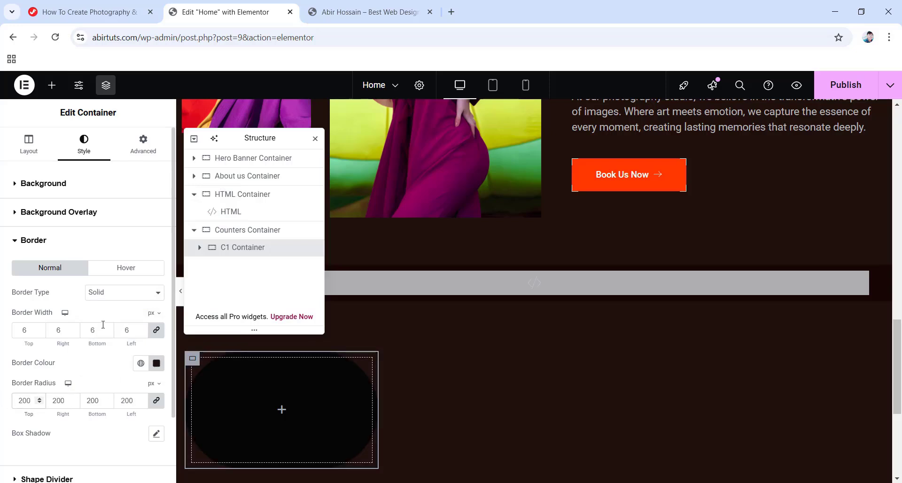
Make C1's hover border solid with colour #ff3700.
click(124, 271)
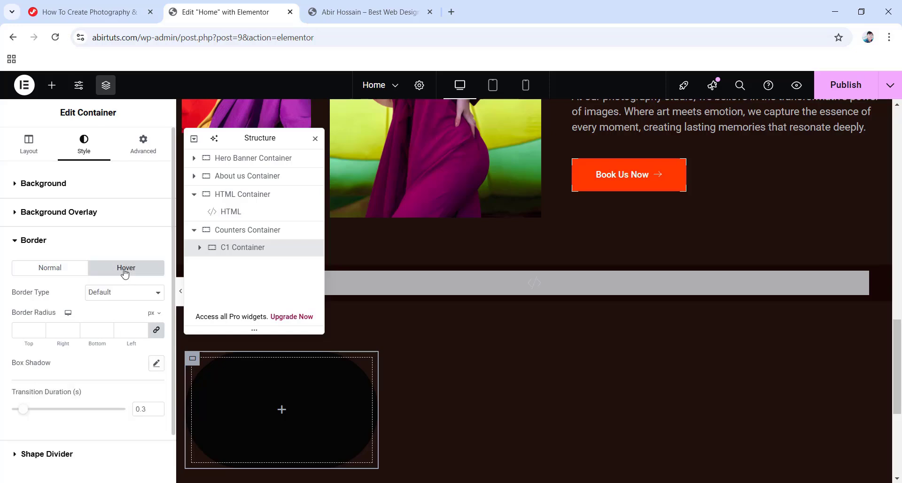
click(118, 296)
click(105, 336)
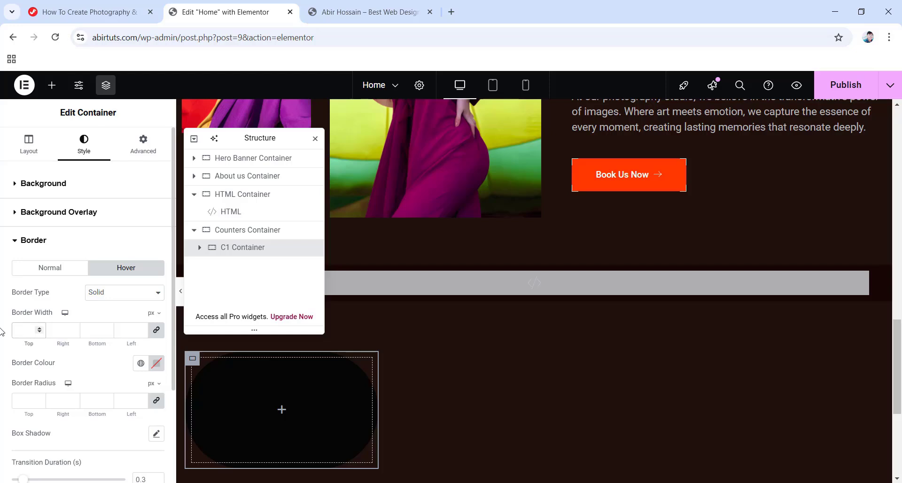
click(156, 364)
text(ff3700)
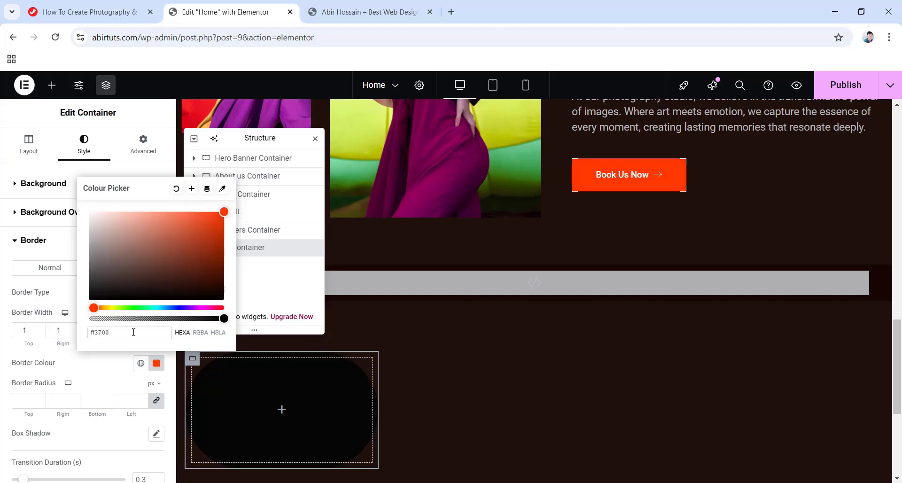
click(3, 323)
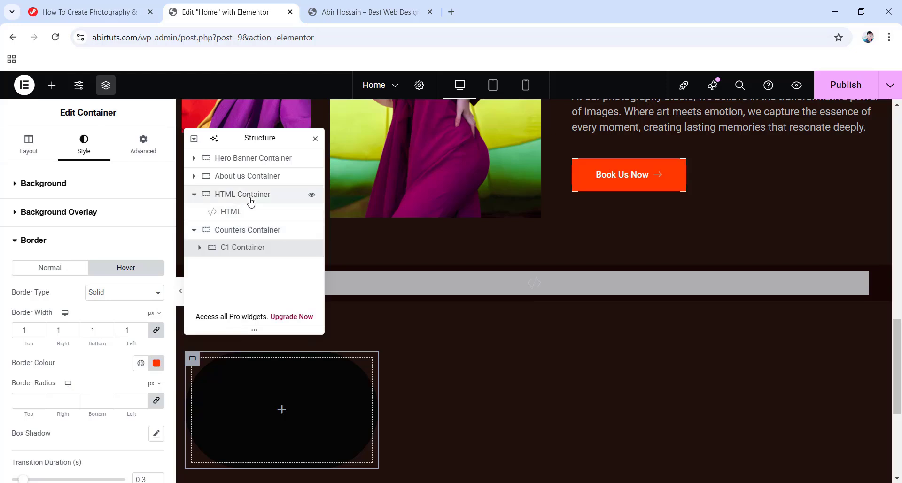
click(194, 194)
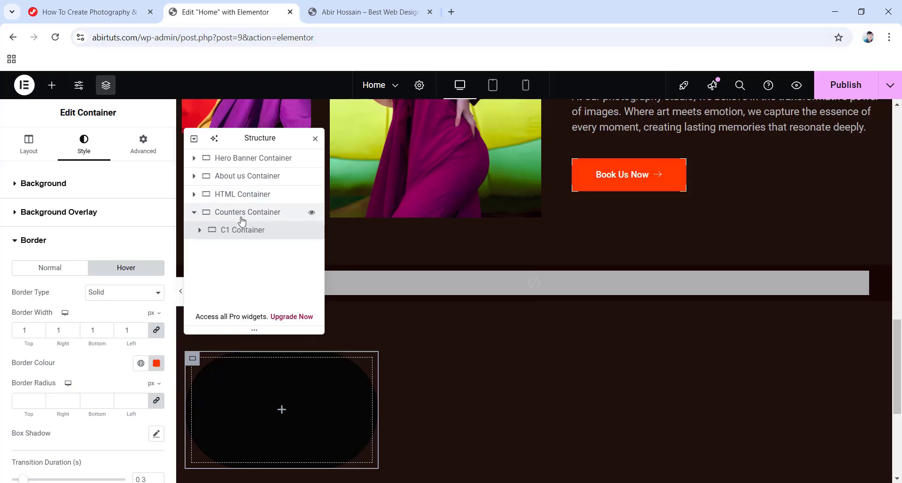
Move Counters Container above HTML Container and drop a Counter widget into the C1 box.
drag(241, 220, 240, 194)
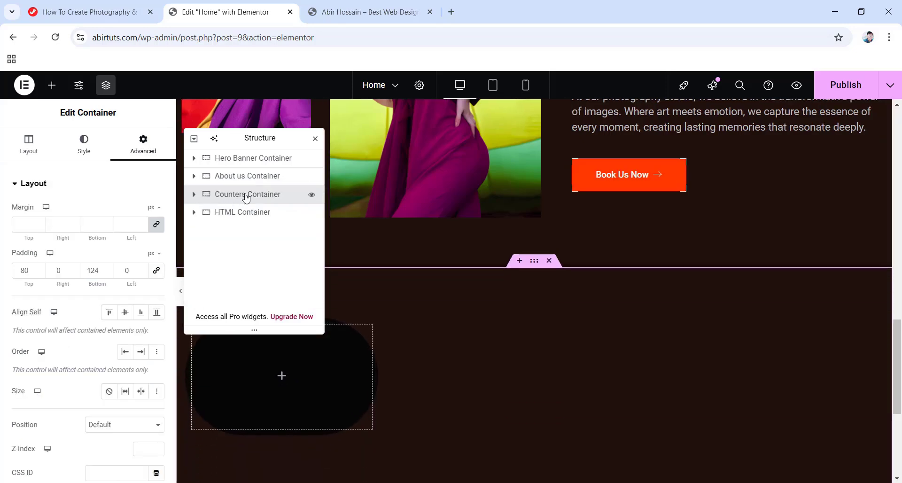
click(194, 194)
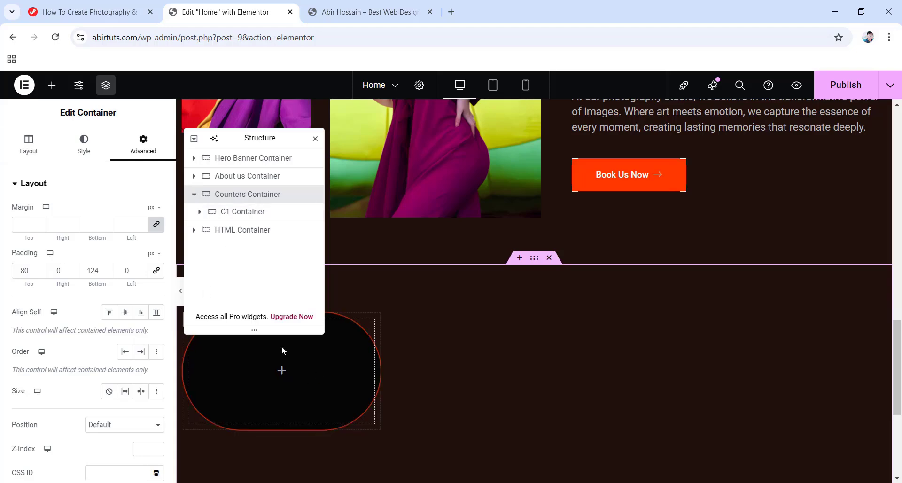
click(282, 374)
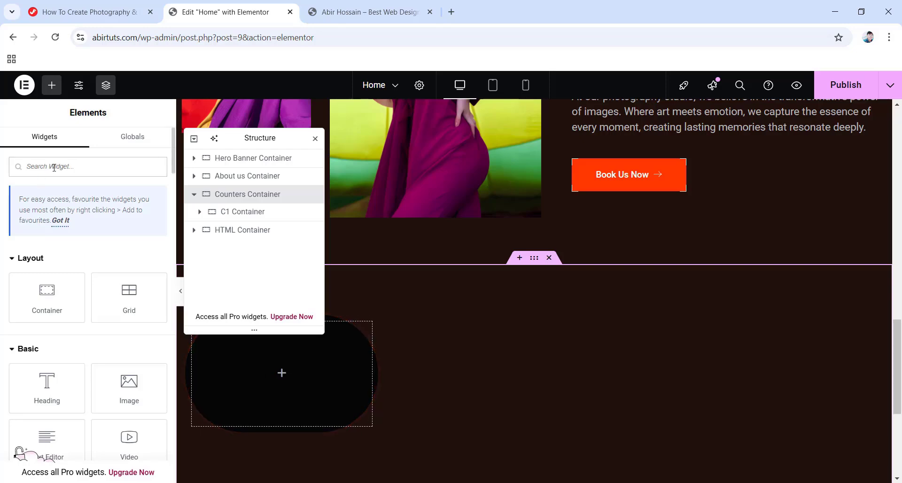
text(counter)
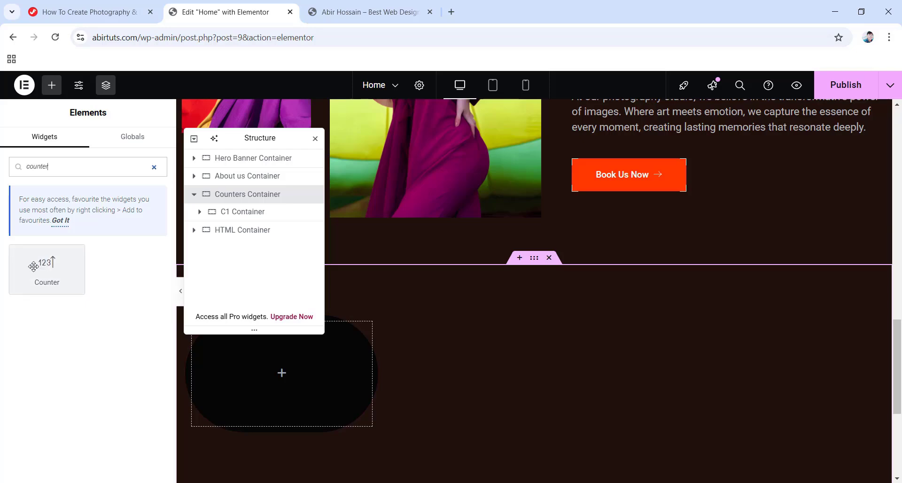
drag(38, 265, 256, 378)
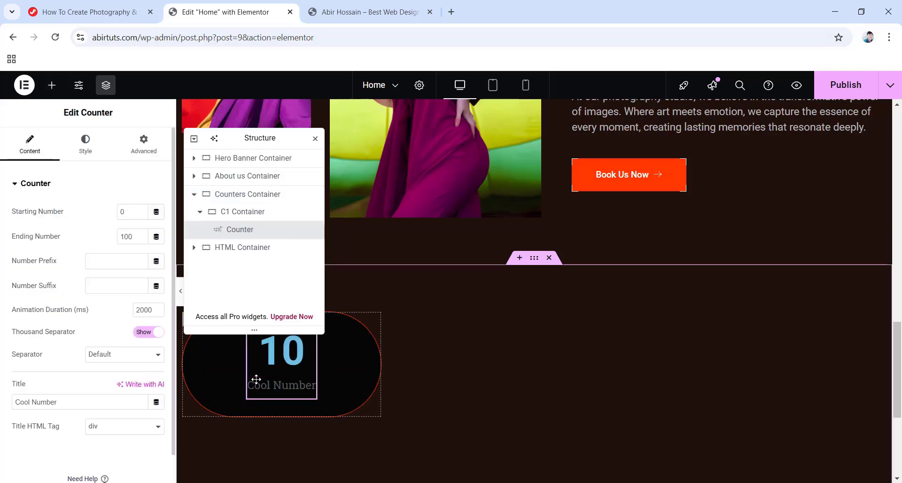
Set the counter to end at 10 with a + suffix and title 'Years of Experience'.
drag(246, 136, 814, 162)
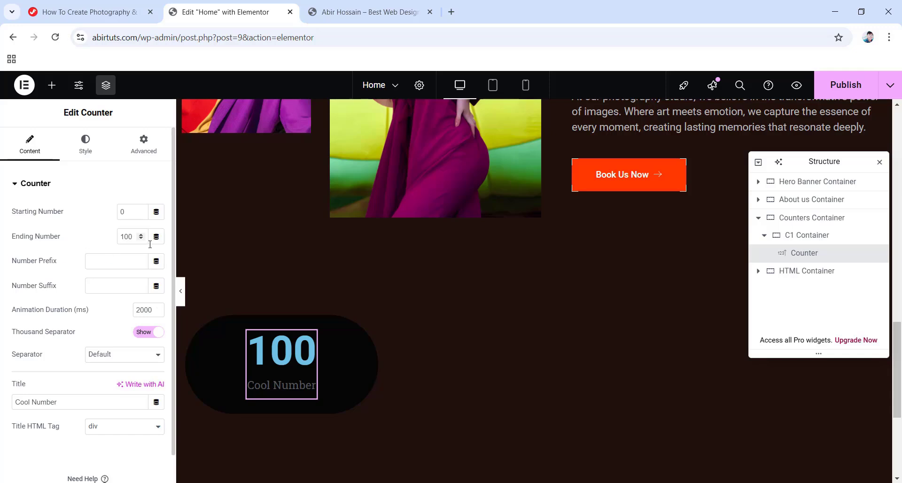
key(BackSpace)
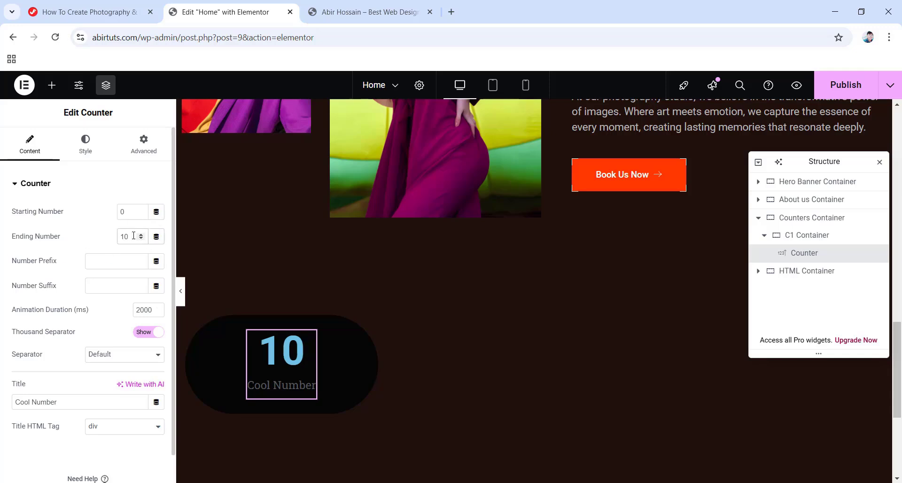
click(103, 283)
text(+)
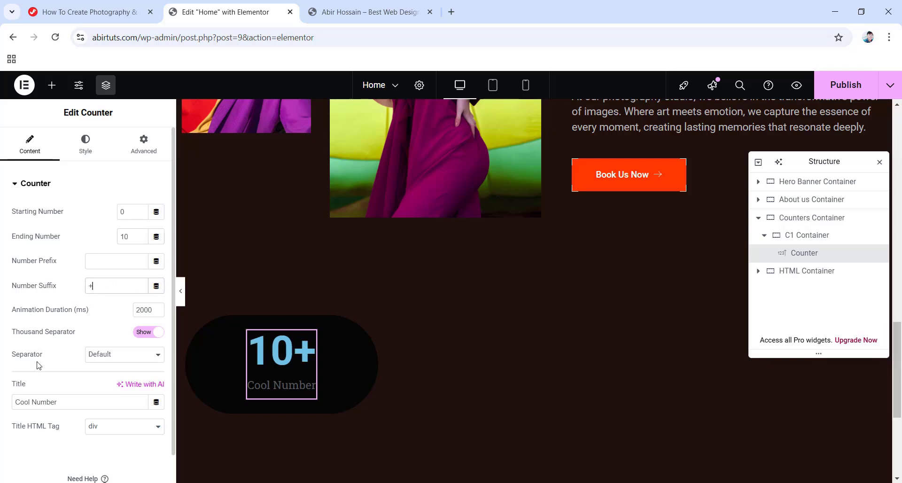
drag(67, 404, 1, 404)
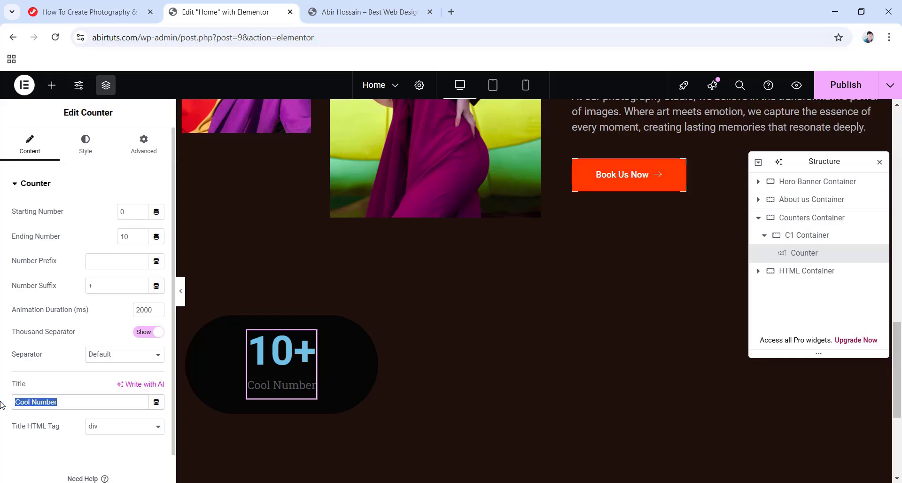
text(Years of Experience)
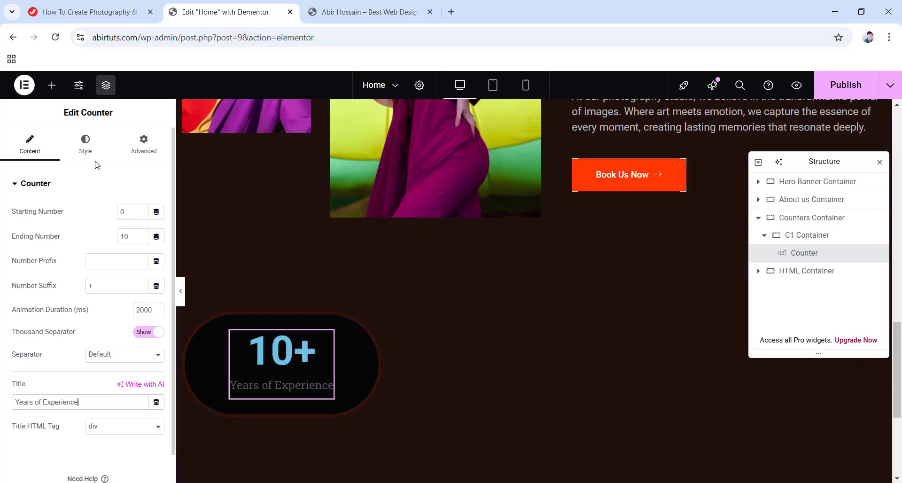
click(85, 143)
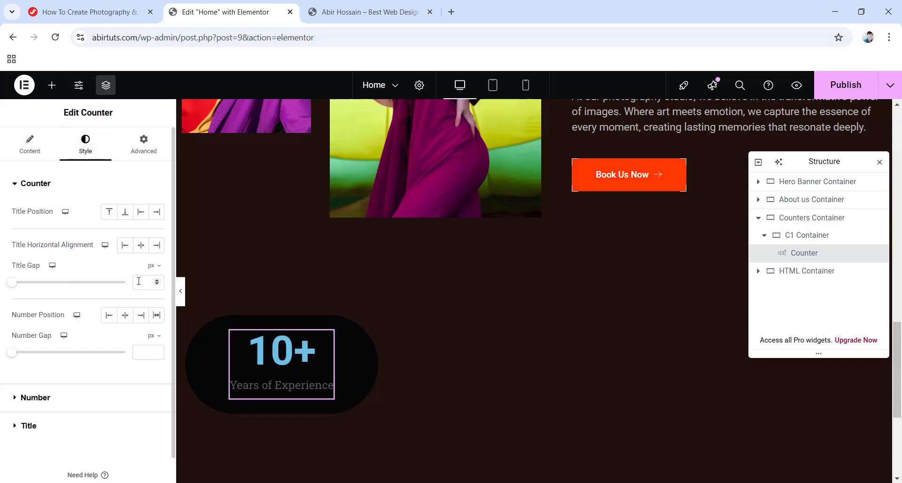
Set the counter's title gap to 12 and the number colour to #FFFFFF.
text(12)
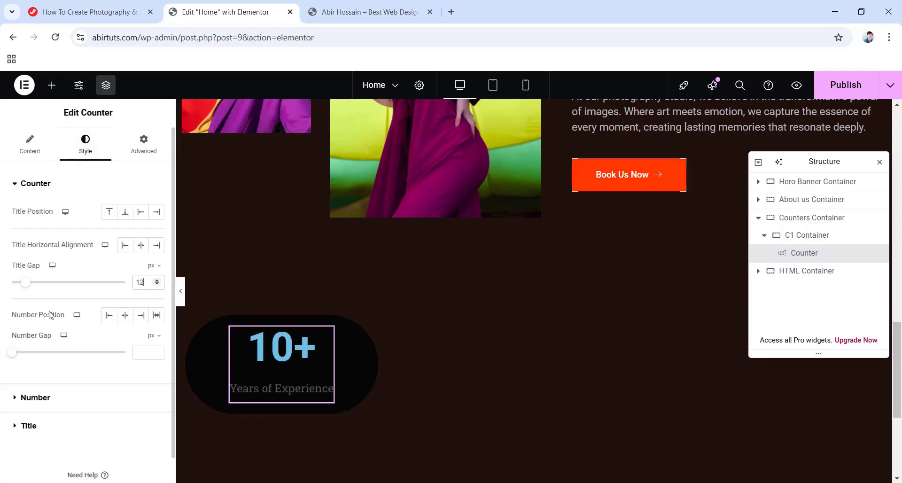
click(33, 401)
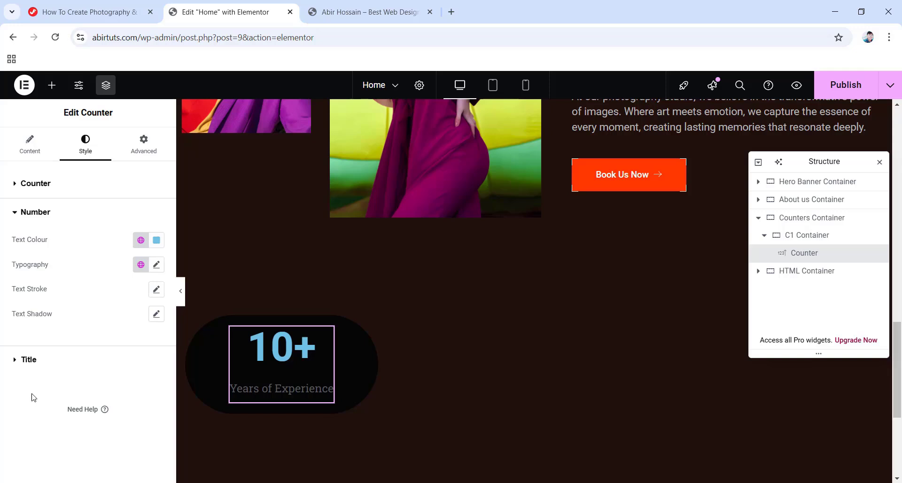
click(157, 240)
text(#FFFFFF)
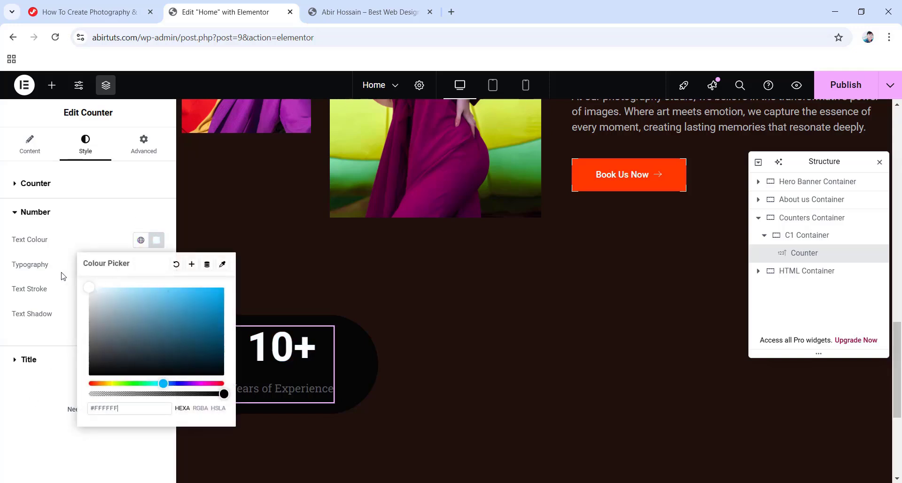
click(74, 244)
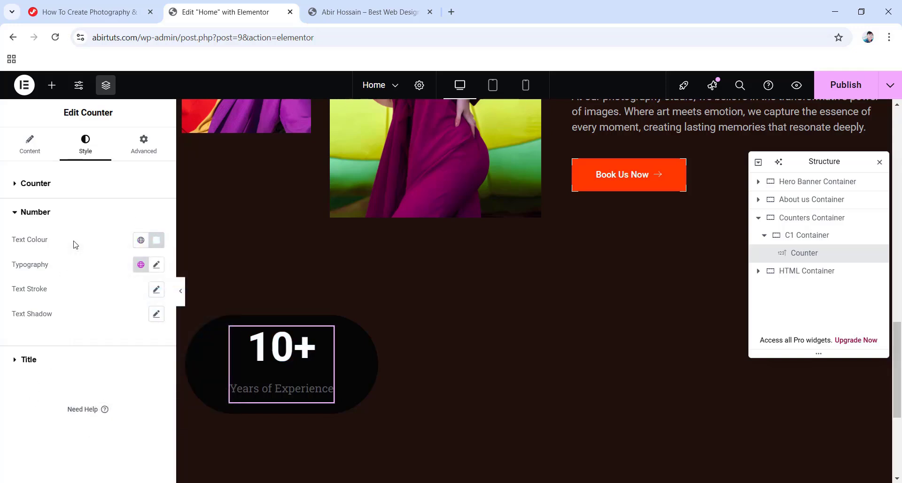
Set the number to Plus Jakarta Sans, 40 px, line height 48, letter spacing -0.48.
click(156, 264)
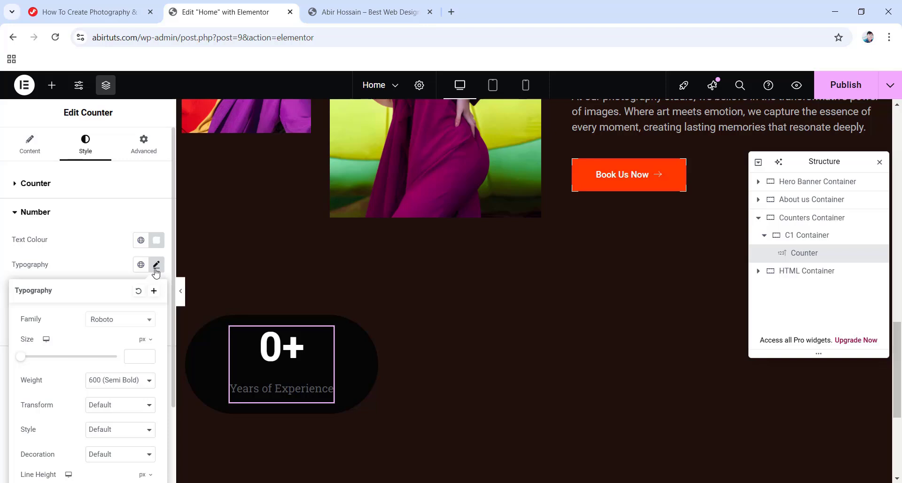
click(111, 319)
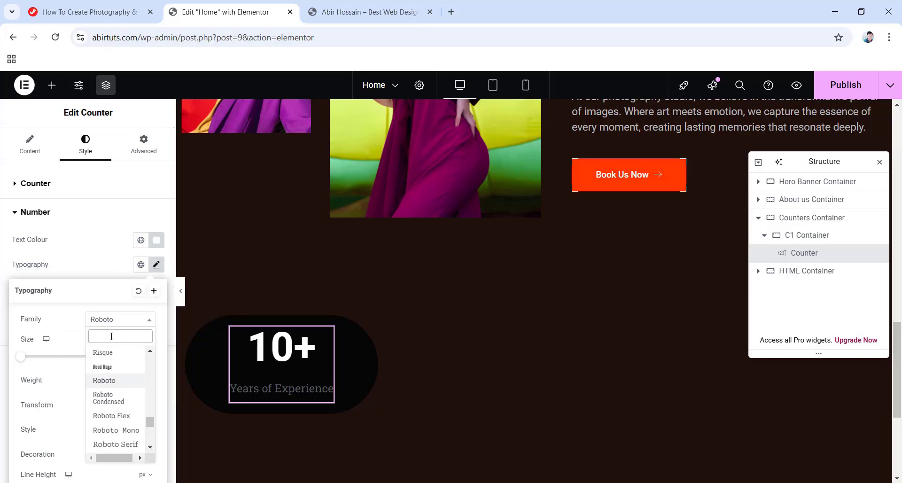
text(plus jakarta sans)
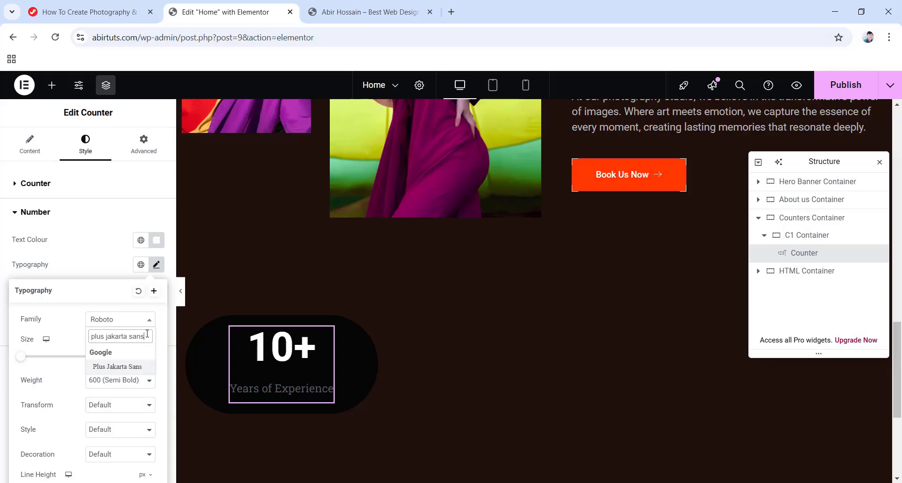
click(115, 367)
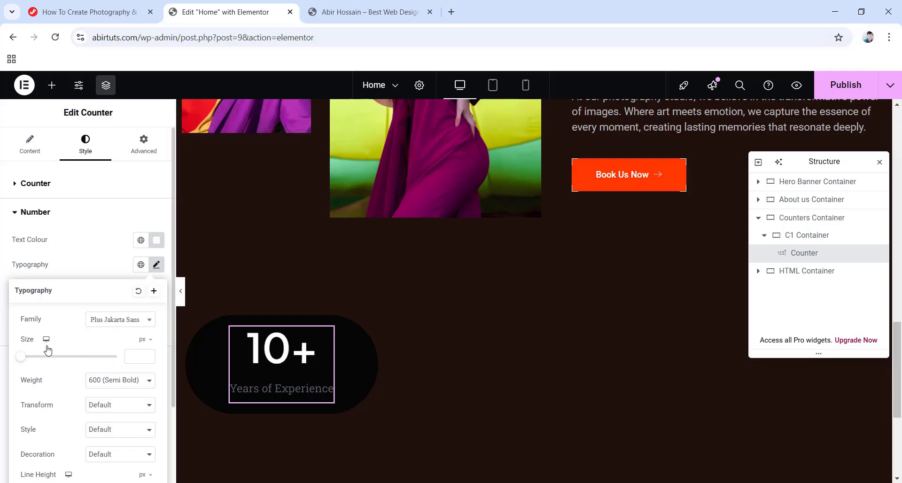
text(40)
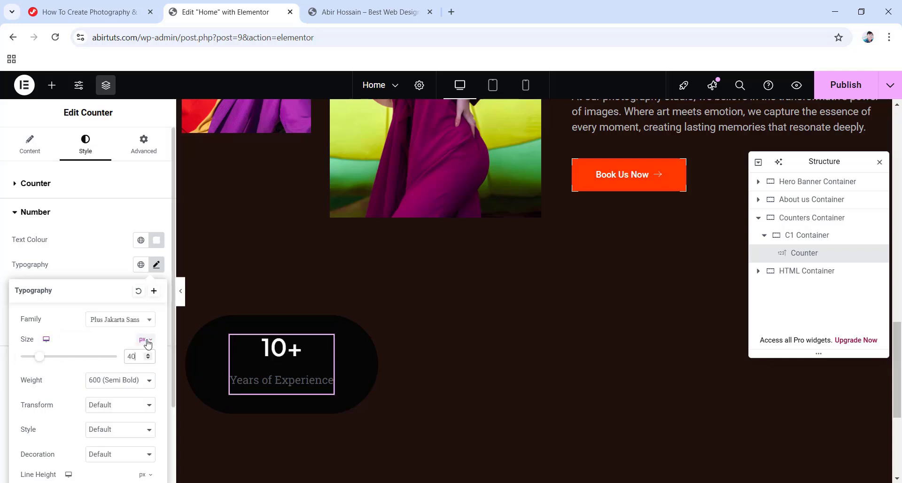
scroll(122, 391, down, 2)
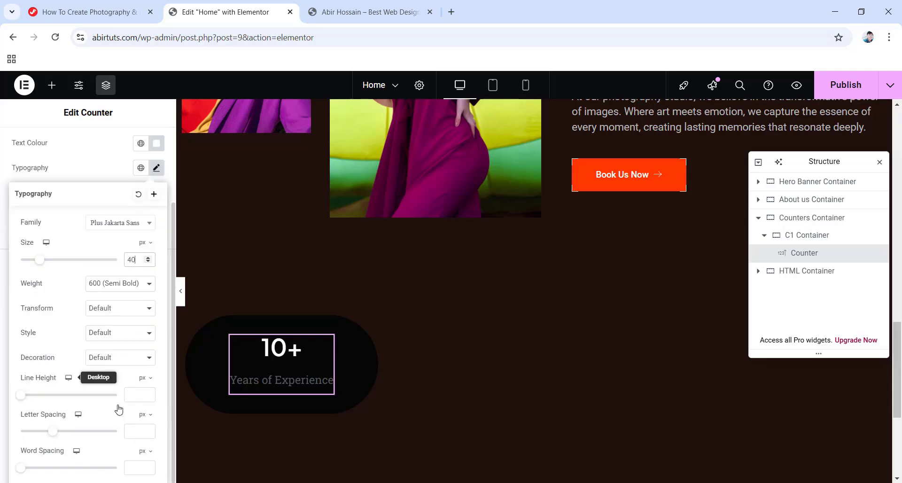
click(135, 395)
text(48)
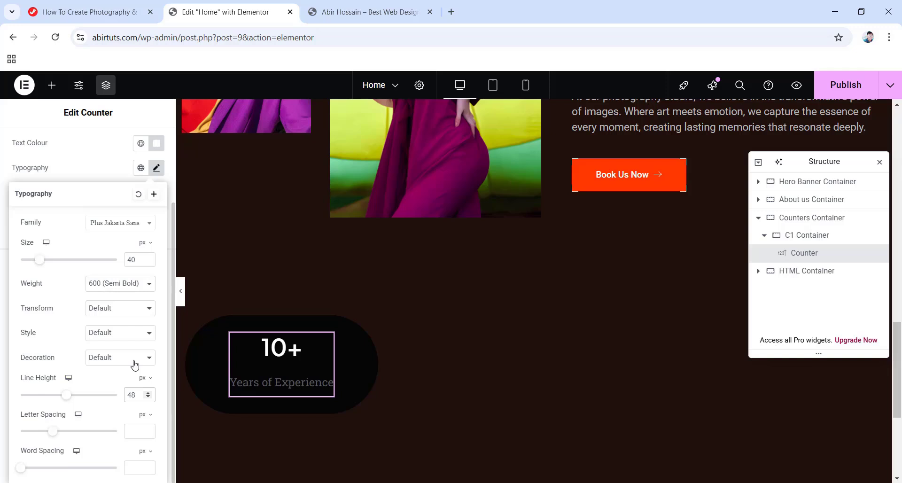
click(136, 431)
text(-0.48)
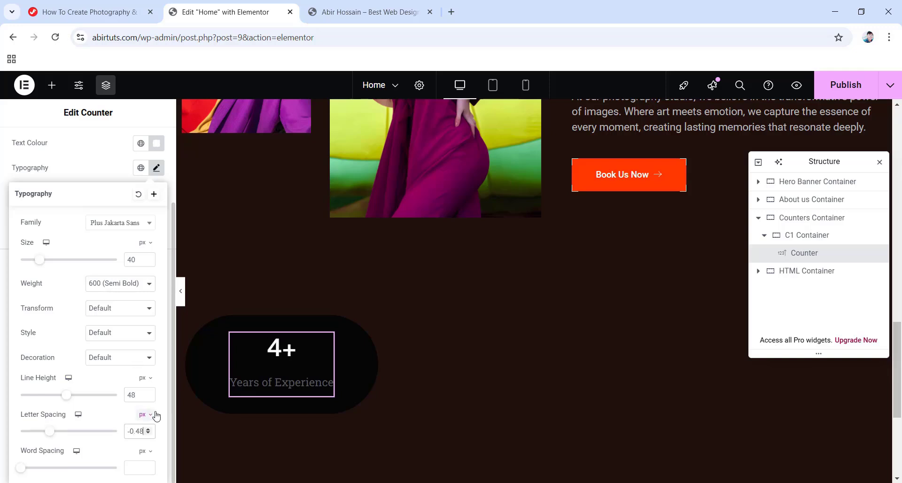
click(3, 184)
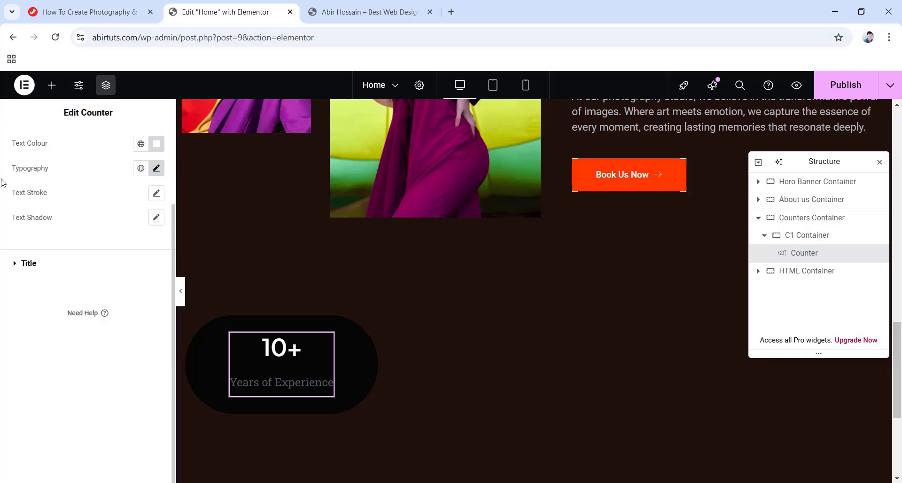
Style the title #b6b6b6 at 18 px with a 26 line height.
click(30, 266)
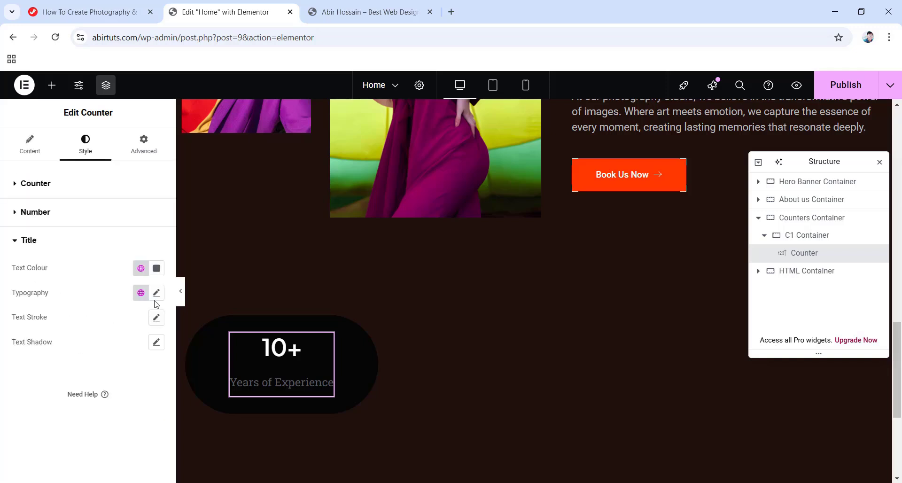
click(156, 268)
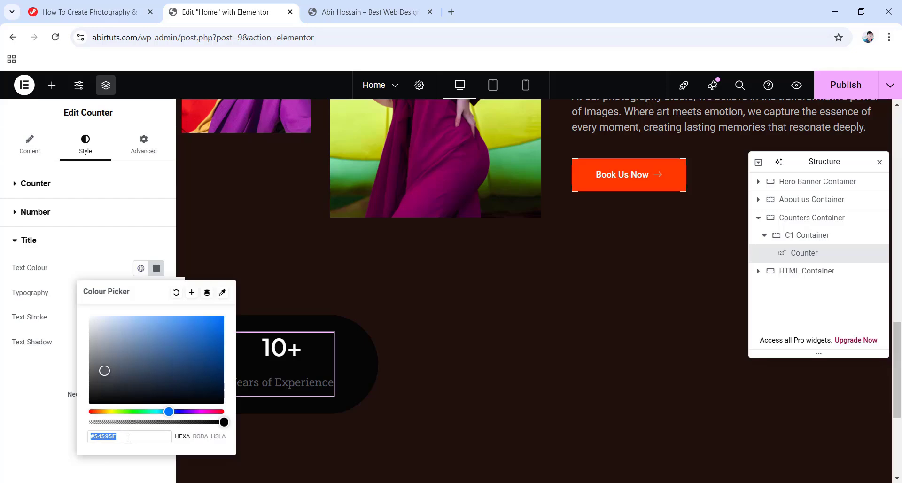
text(b6b6b6)
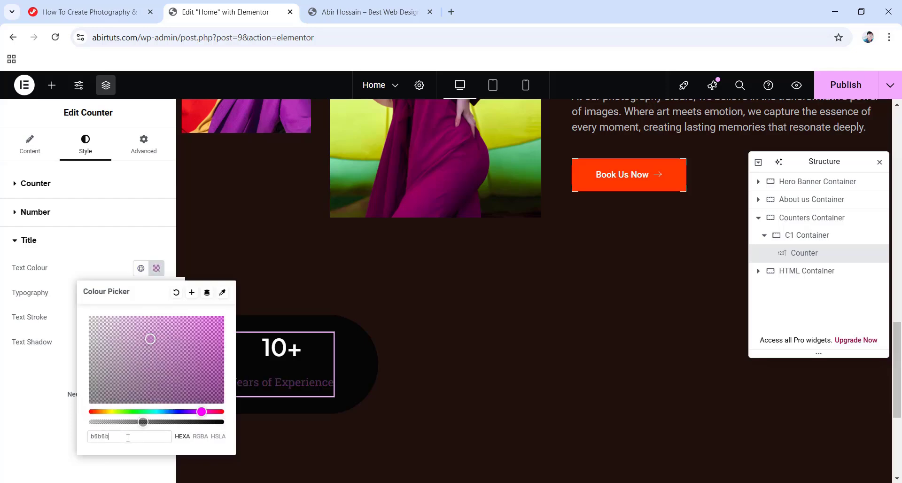
click(38, 396)
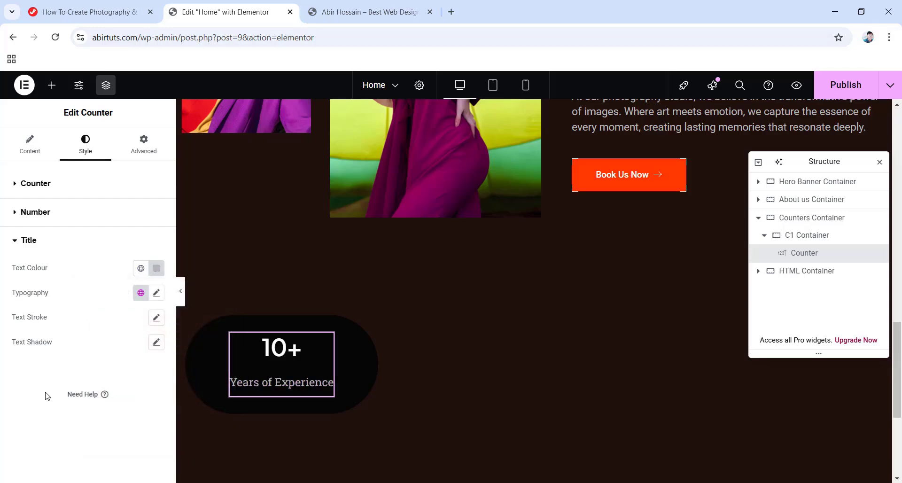
click(157, 293)
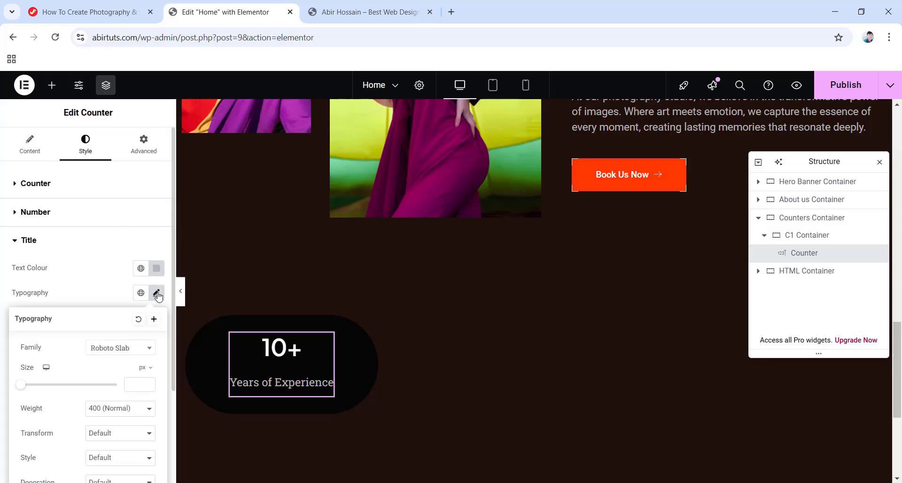
click(138, 385)
text(18)
scroll(110, 364, down, 2)
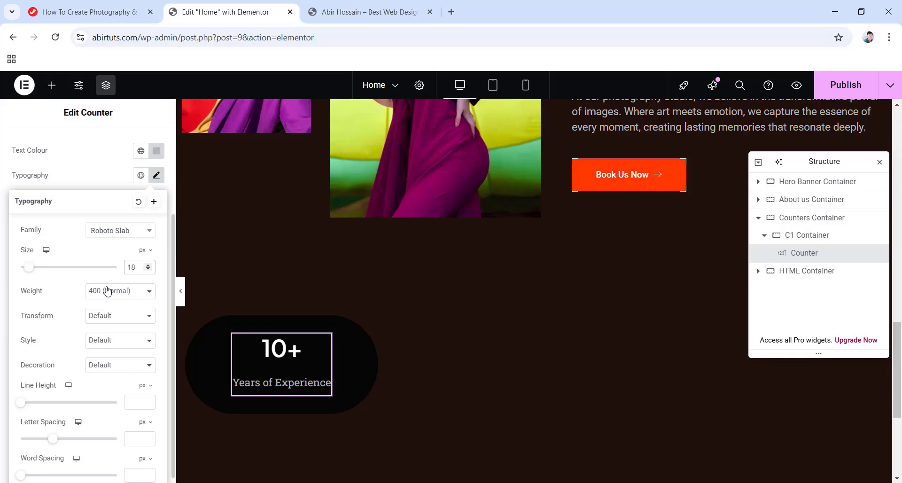
click(127, 403)
text(26)
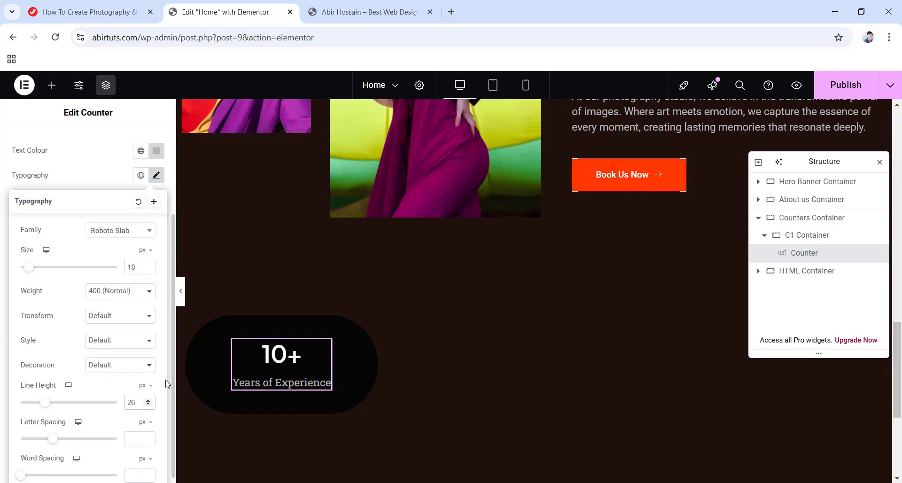
click(1, 235)
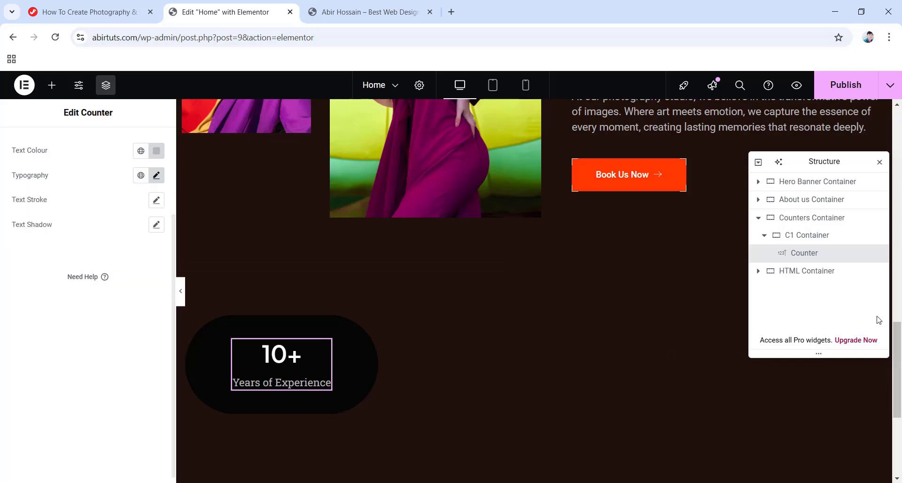
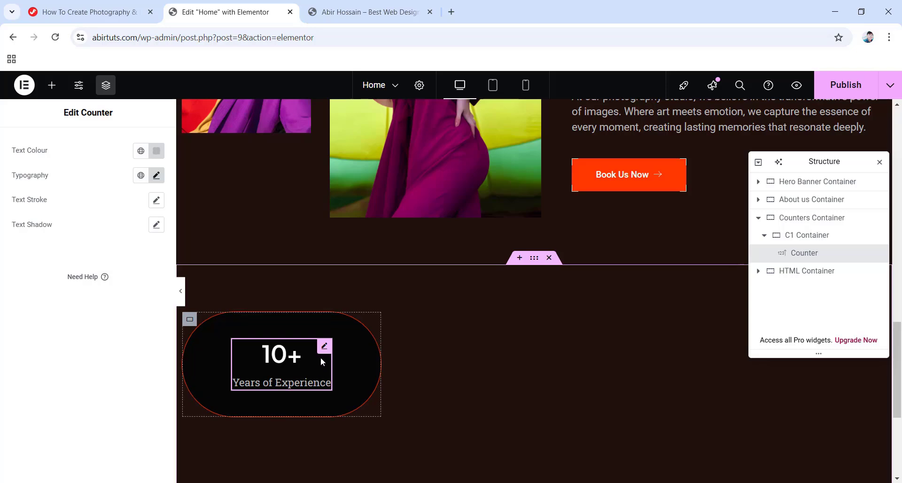
Duplicate the first counter container, rename it 'C2 Container' and set its left margin to -53.
right_click(791, 239)
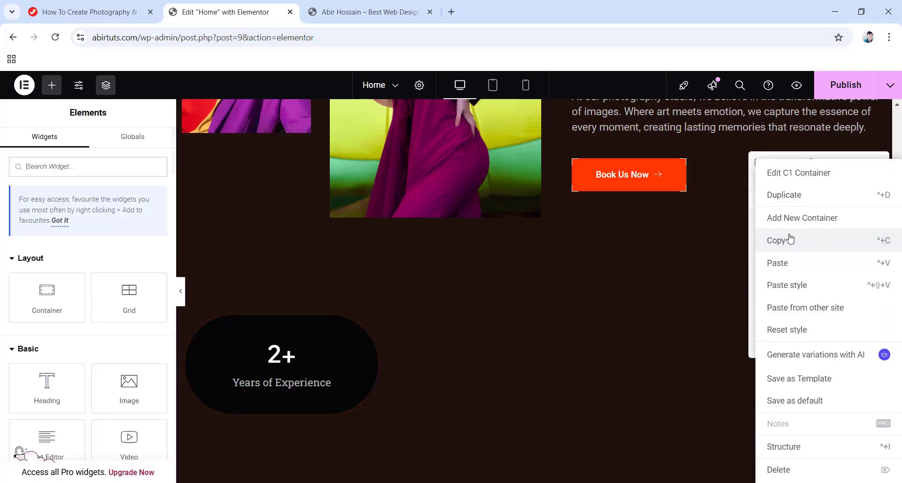
click(790, 195)
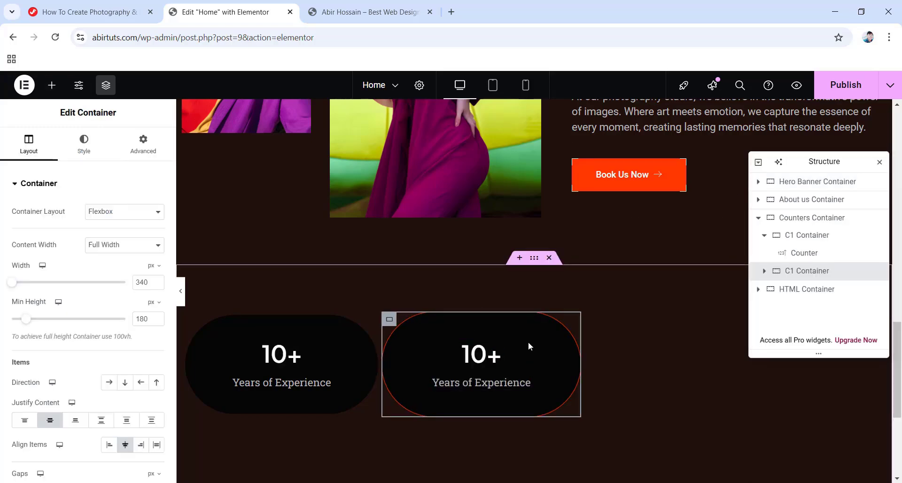
click(486, 363)
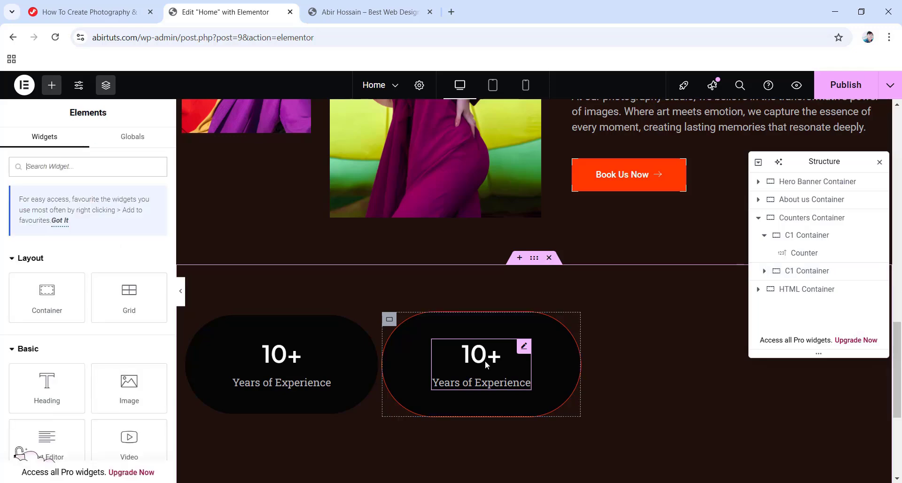
double_click(795, 272)
text(C2 Container)
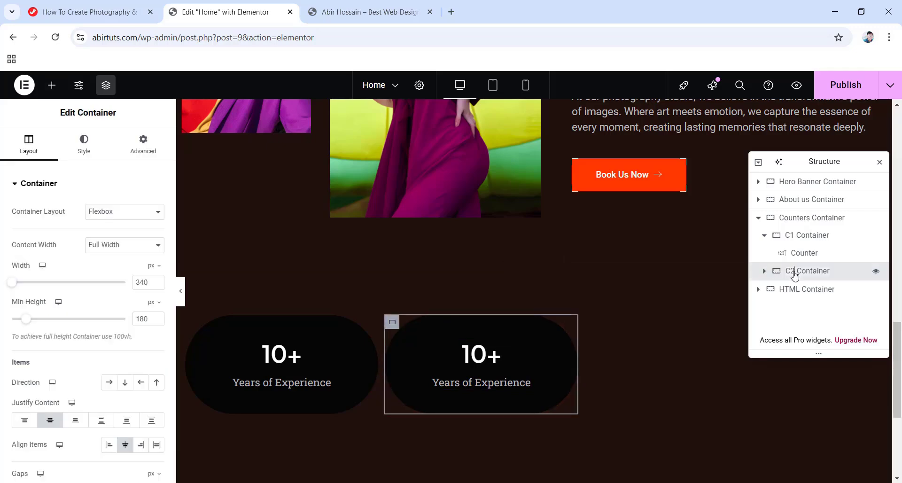
click(133, 145)
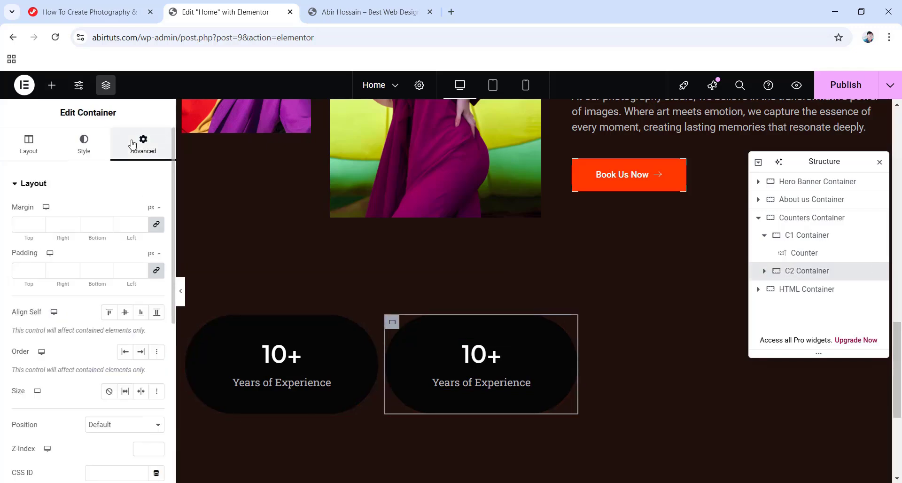
click(155, 225)
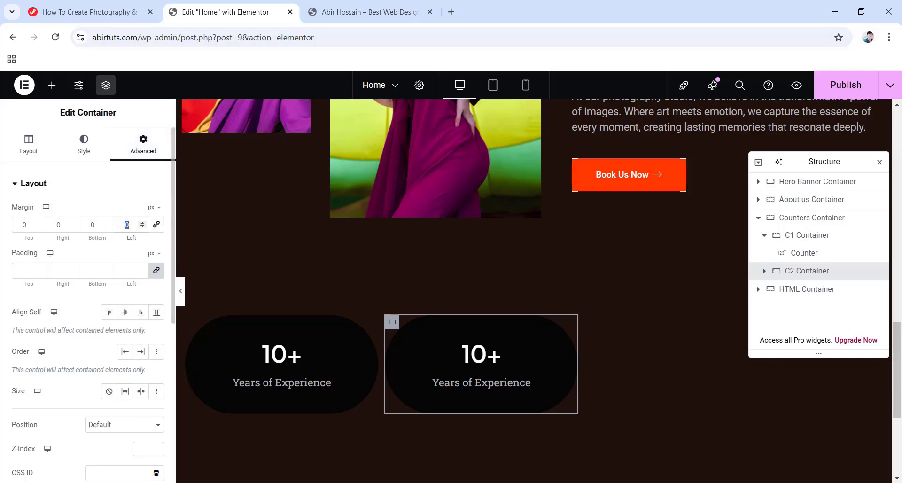
text(-53)
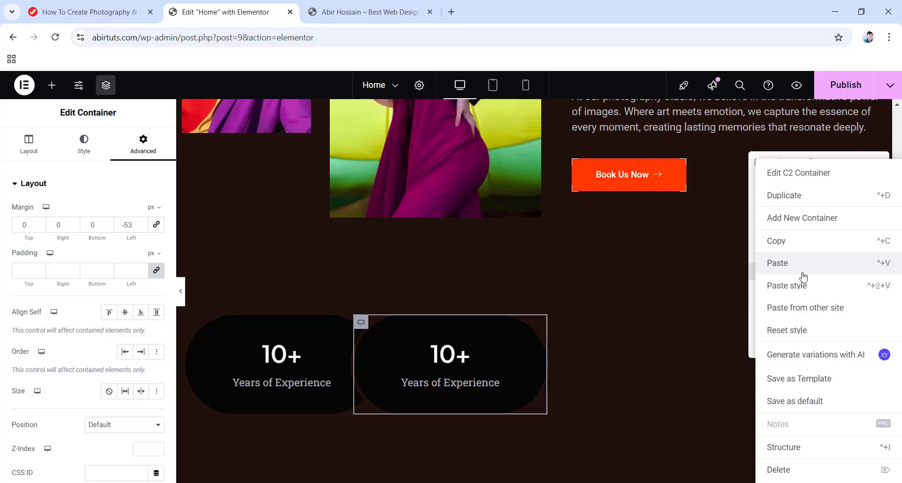
Duplicate the counter container twice more so the section has four counters.
click(795, 196)
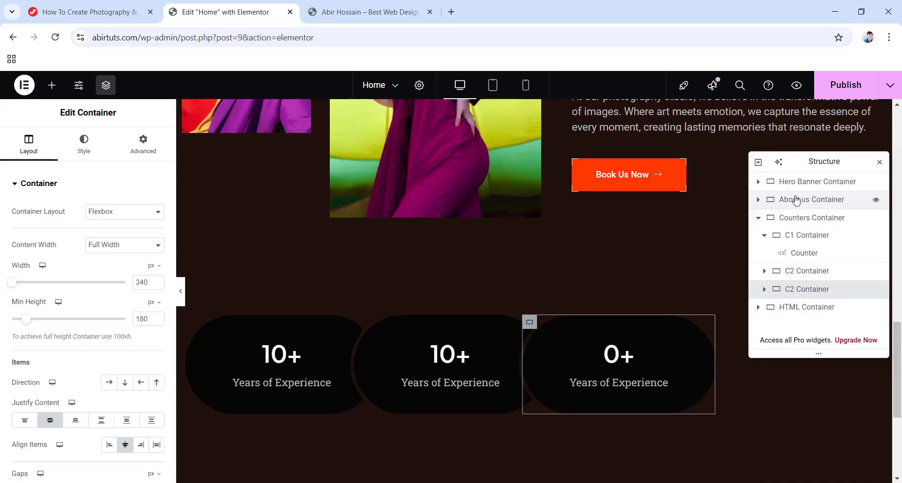
right_click(801, 291)
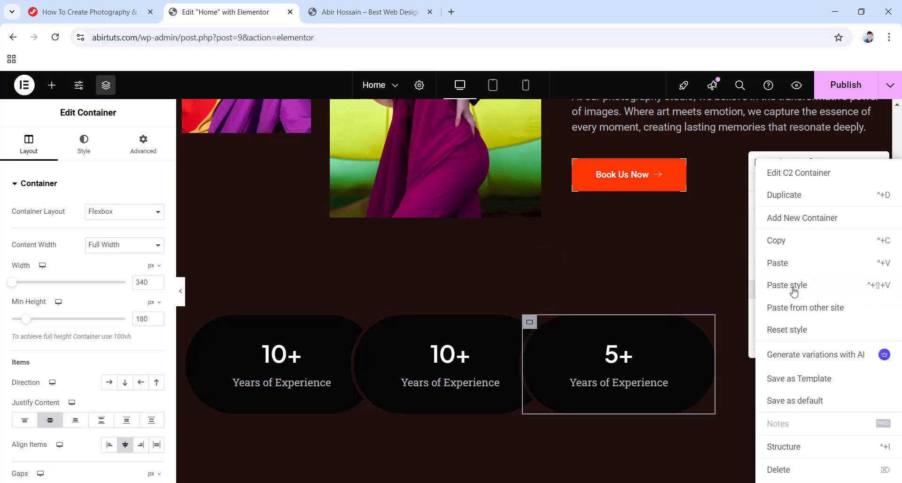
click(796, 200)
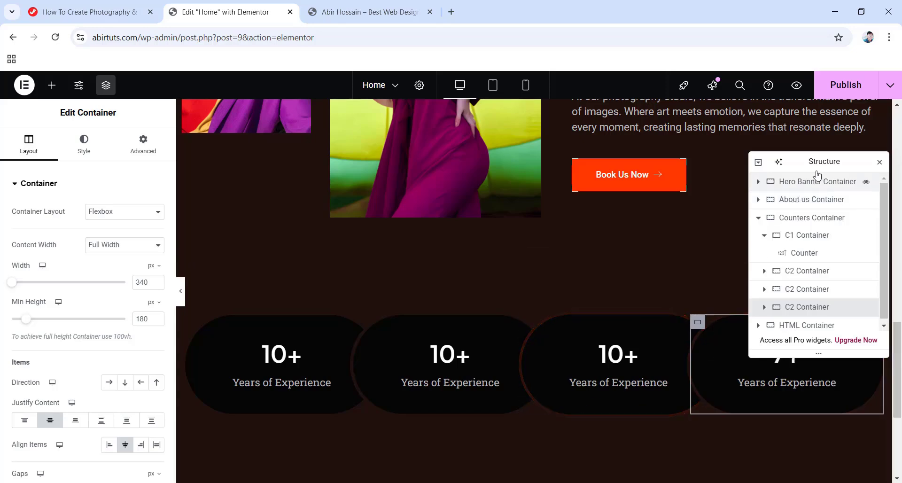
drag(818, 173, 814, 144)
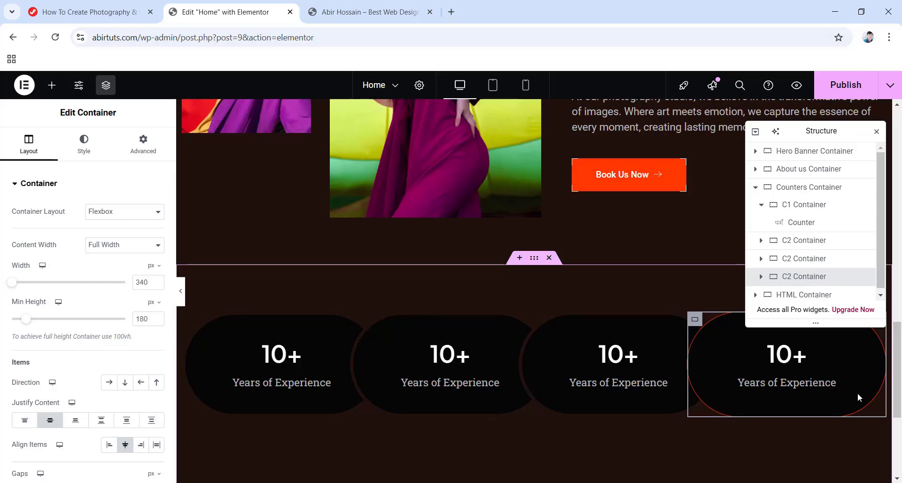
click(449, 364)
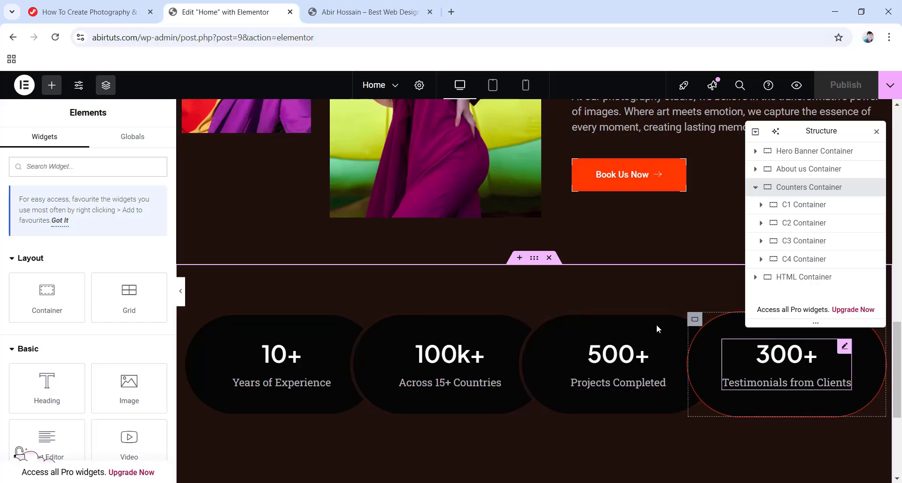
At tablet width, give the Counters Container padding of 70, 20, 70, 20 px.
click(493, 348)
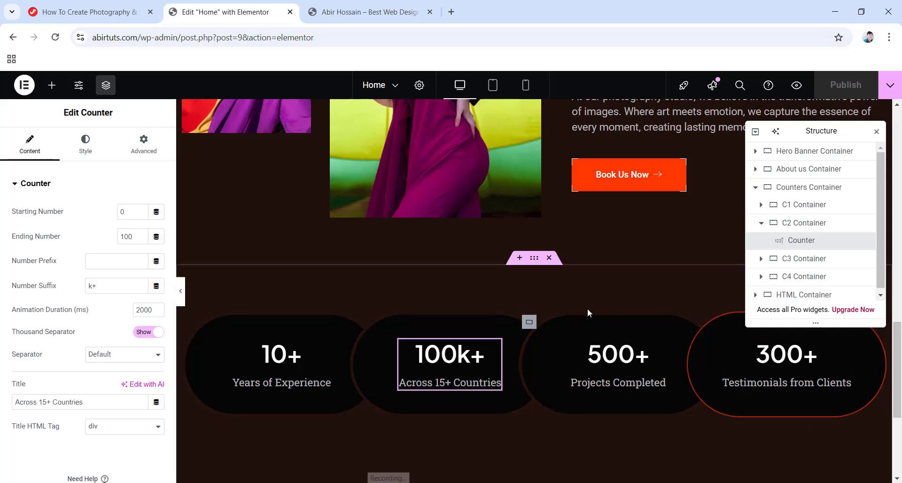
click(756, 188)
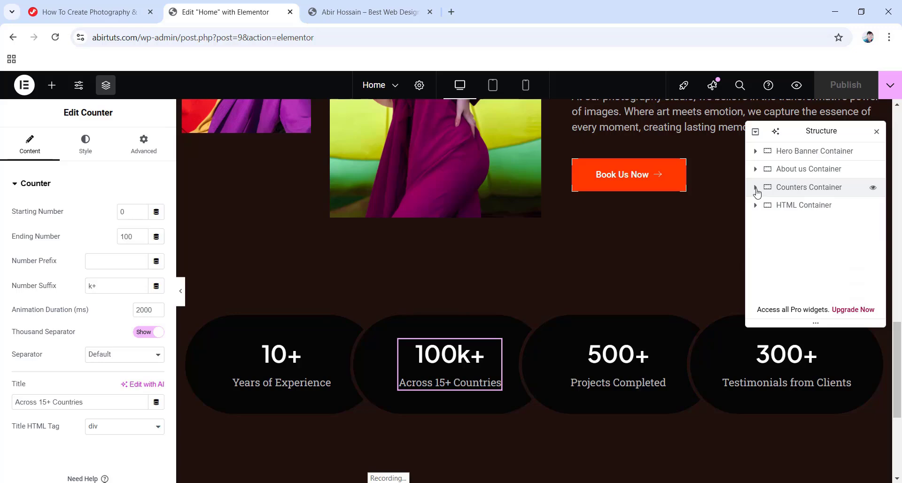
click(492, 90)
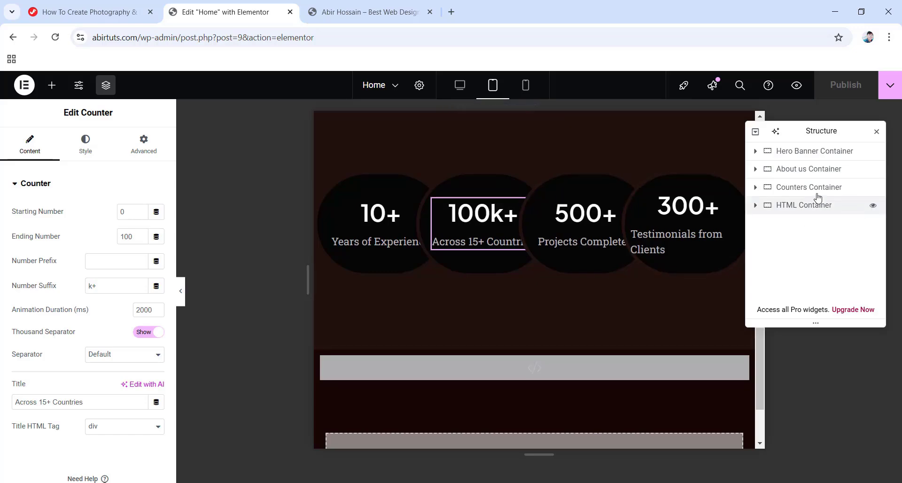
click(804, 188)
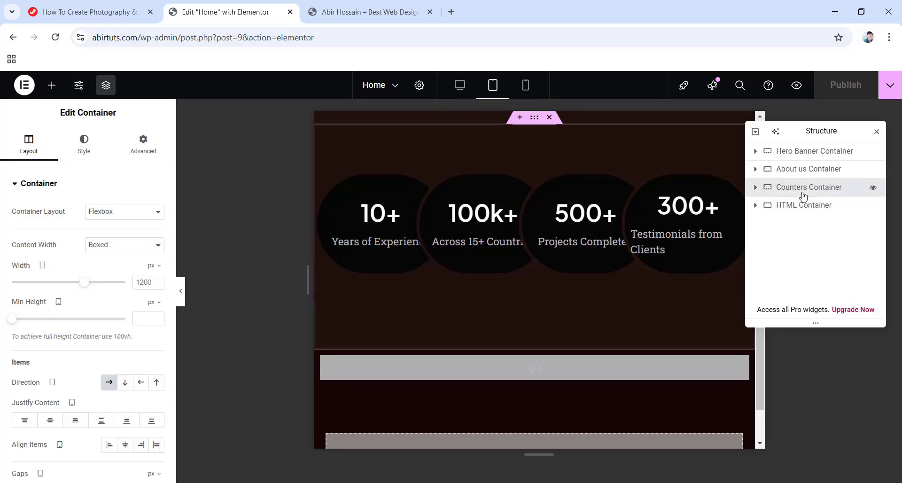
click(152, 144)
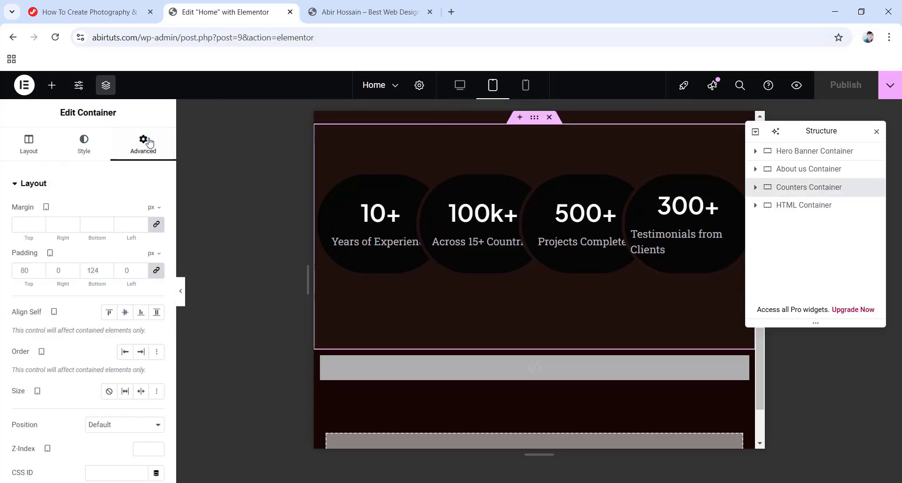
click(157, 274)
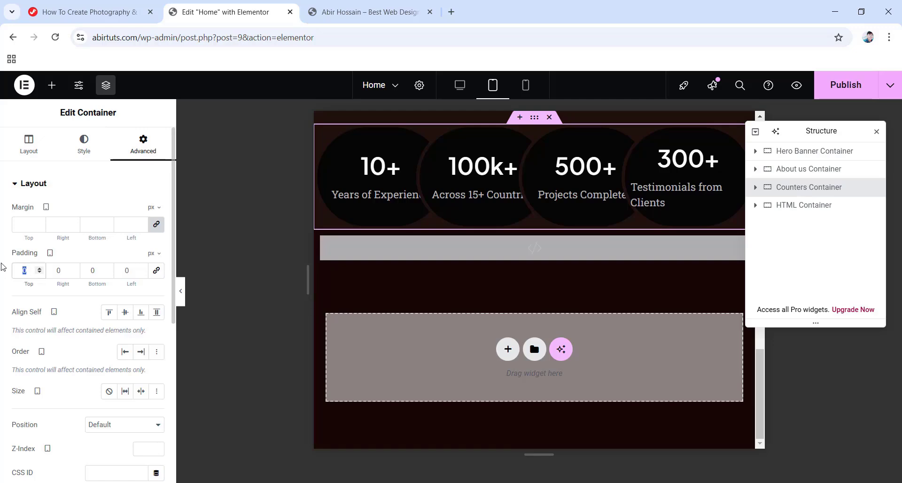
text(70)
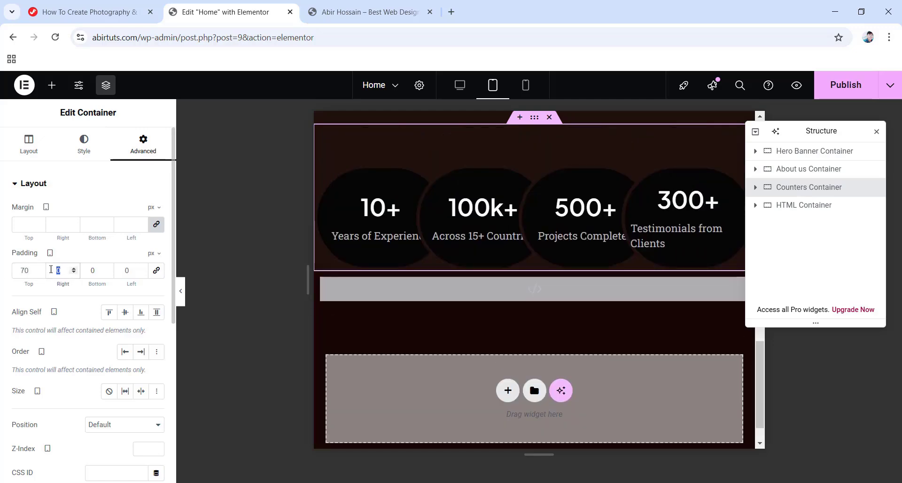
text(20)
double_click(94, 271)
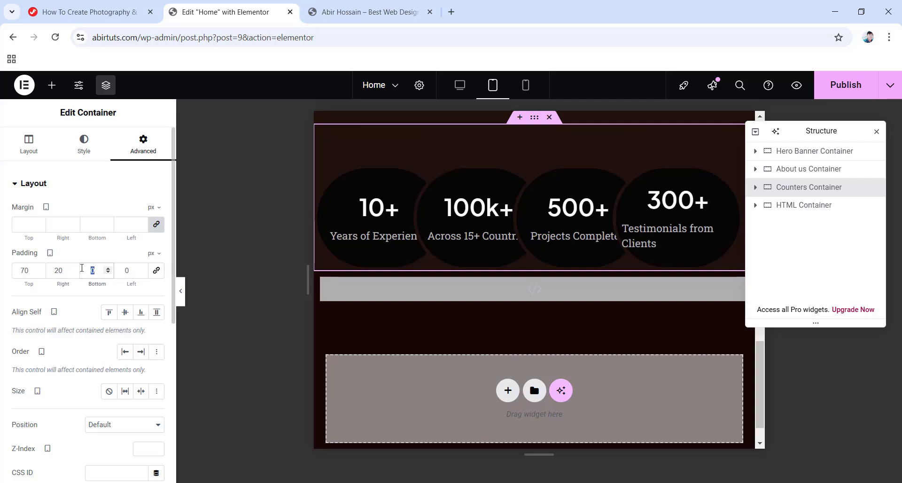
text(70)
double_click(133, 270)
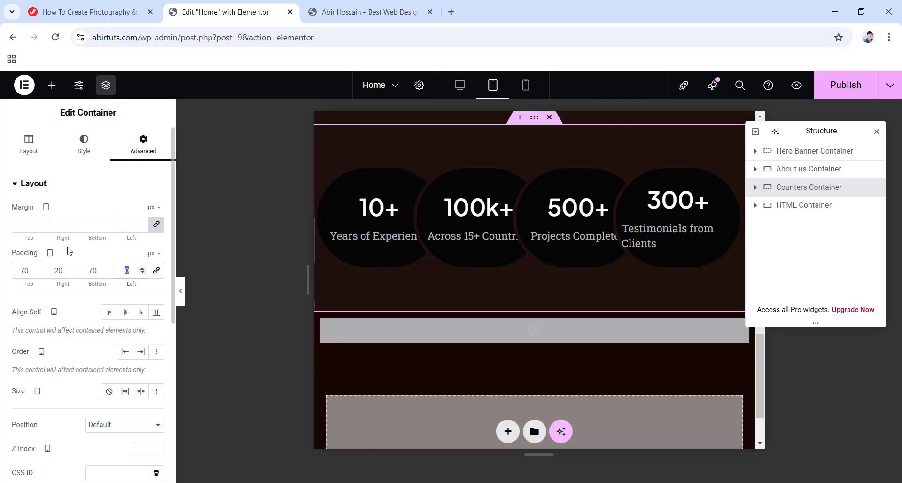
text(20)
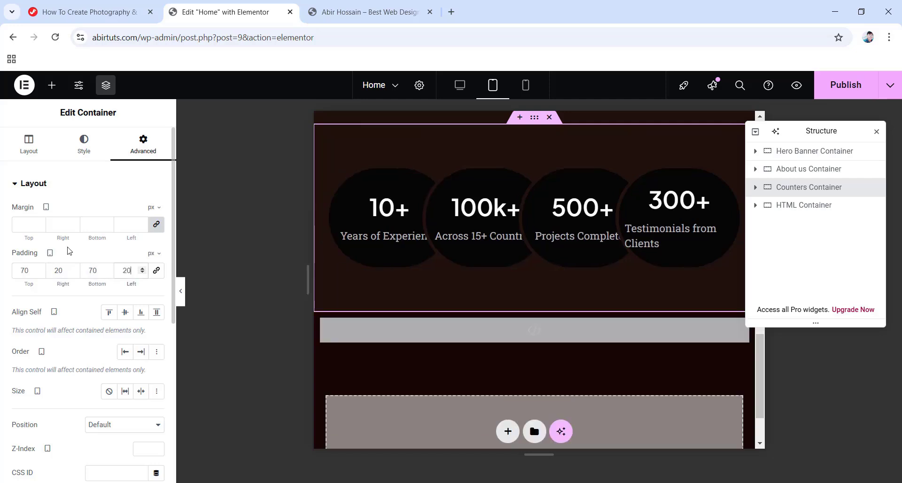
click(755, 187)
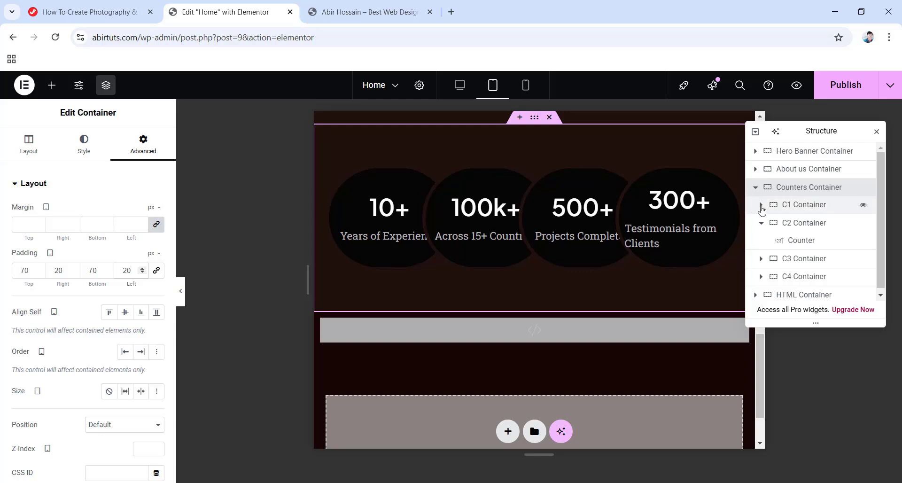
click(761, 205)
Shrink the 10+ counter's number size to 20 and its title size to 14.
click(794, 223)
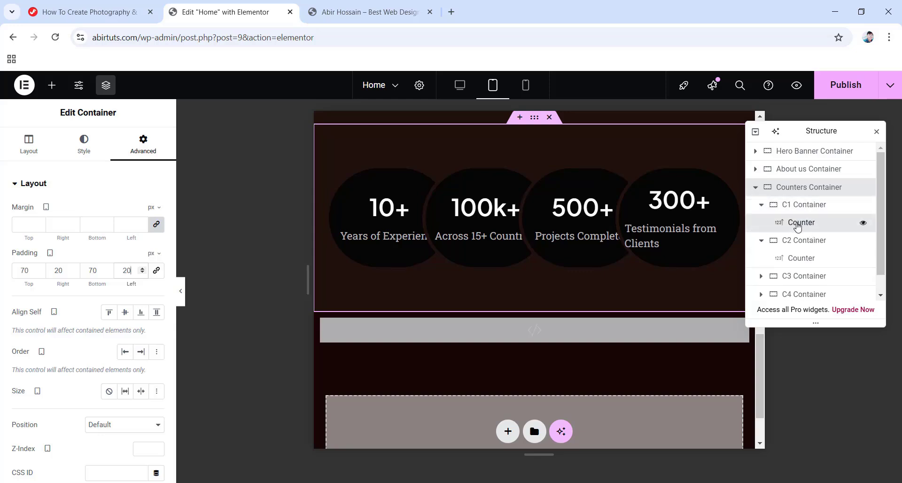
click(85, 143)
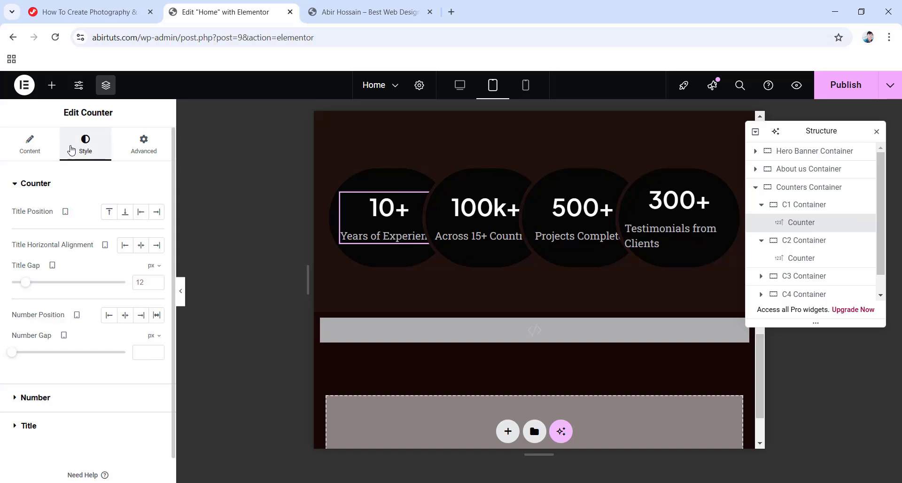
click(32, 398)
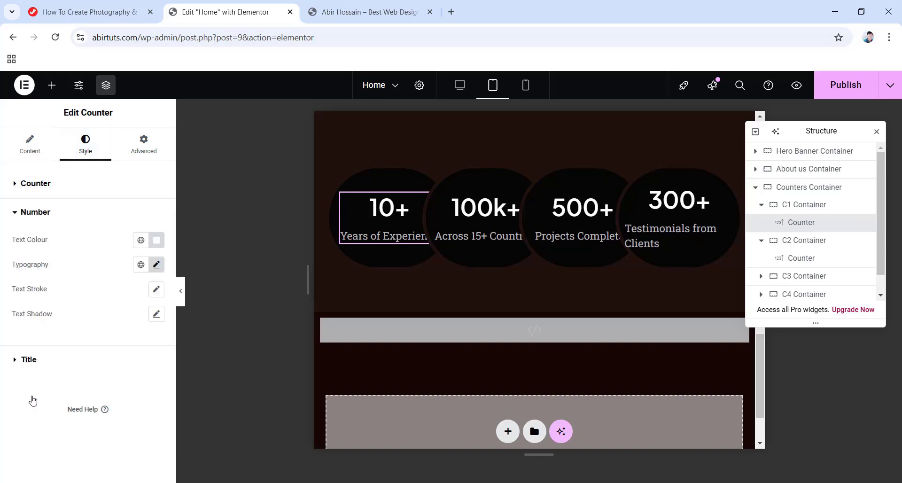
click(157, 266)
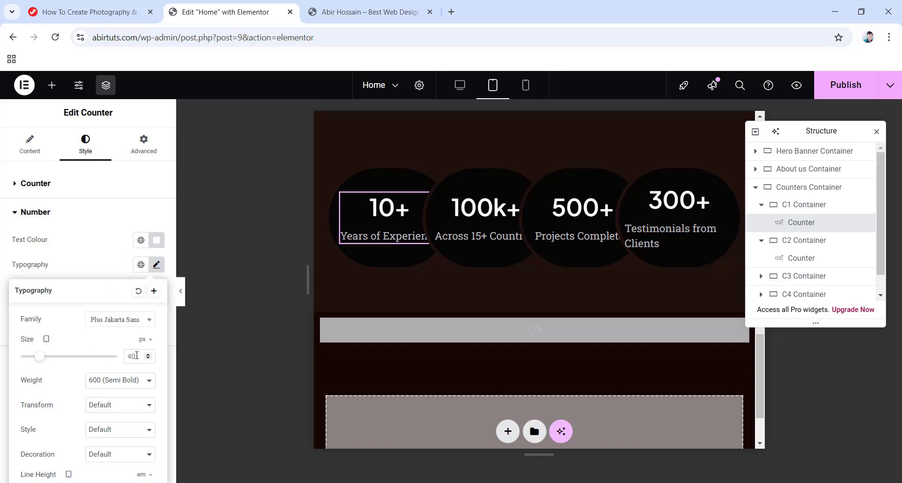
text(20)
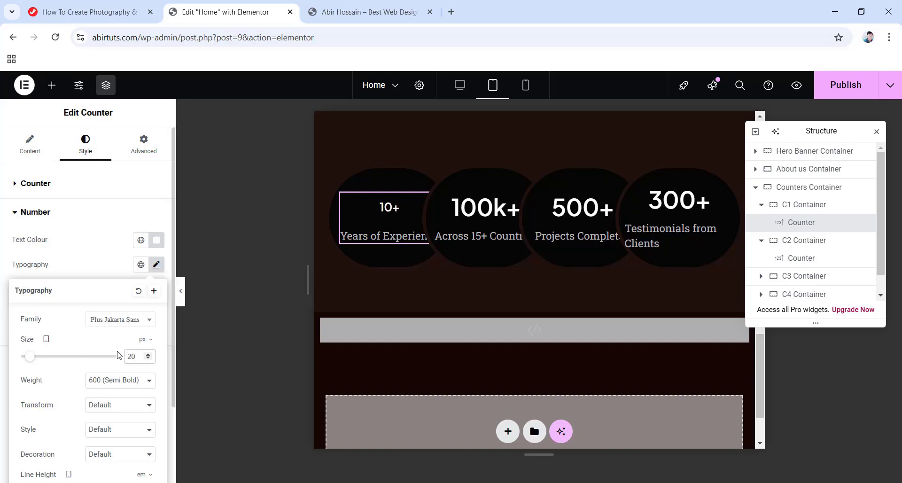
click(2, 253)
click(28, 360)
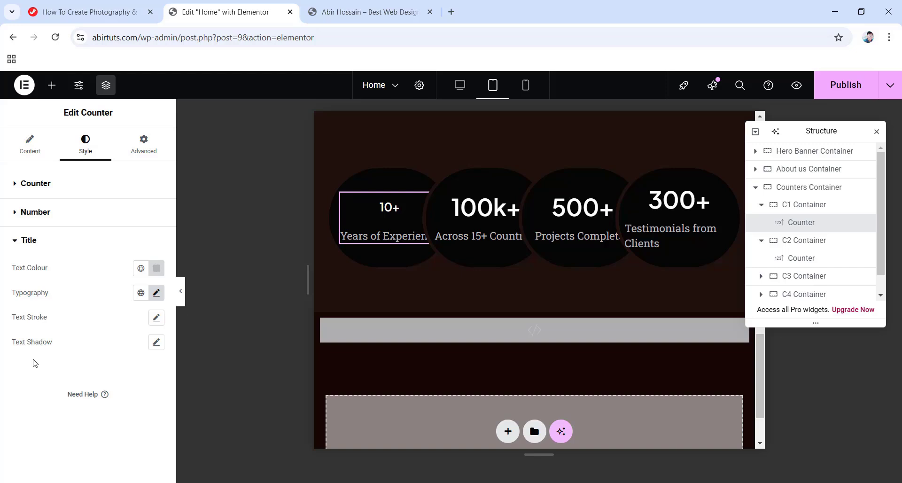
click(156, 293)
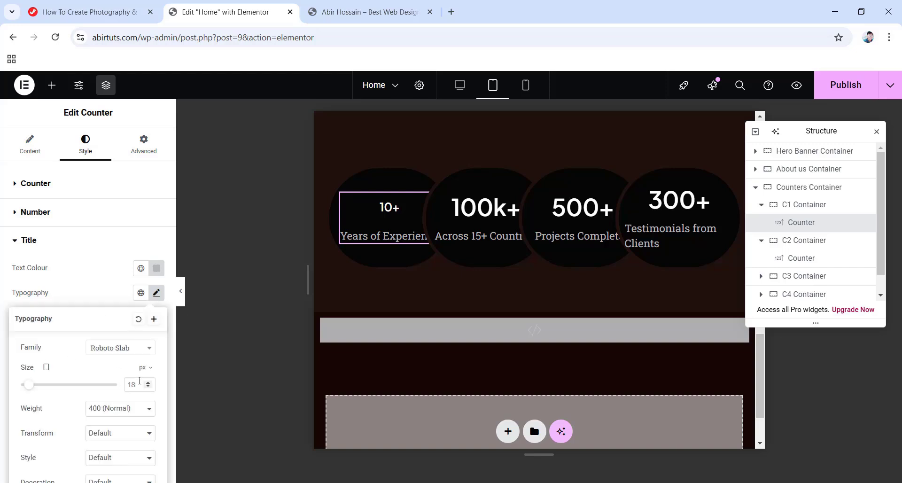
text(14)
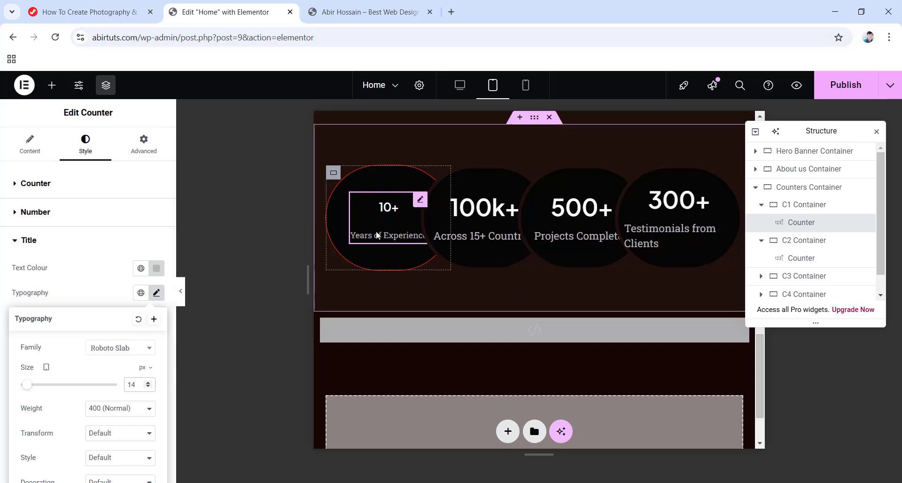
Copy the 10+ counter and paste its style onto the 100k+, 500+ and 300+ counters.
right_click(798, 225)
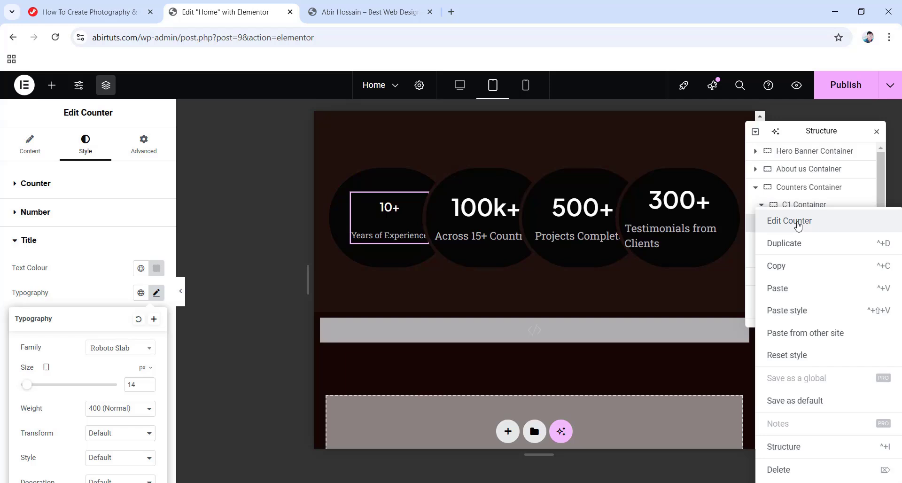
click(795, 271)
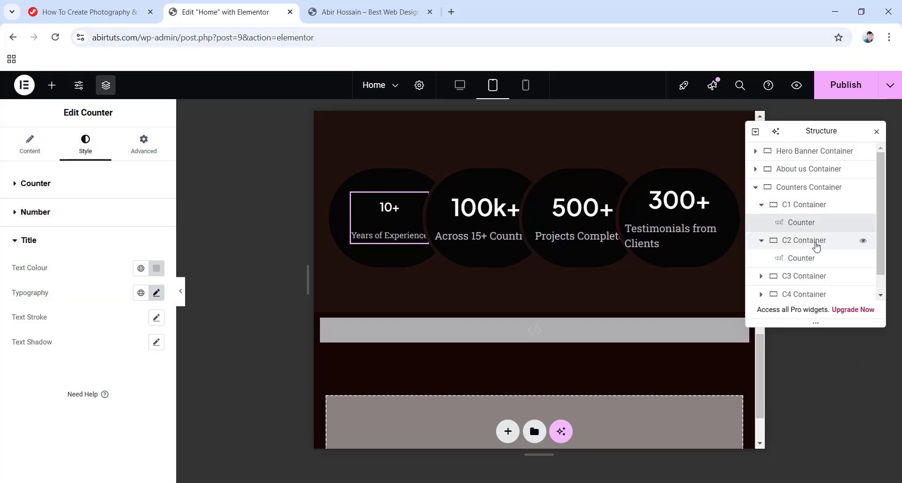
click(783, 259)
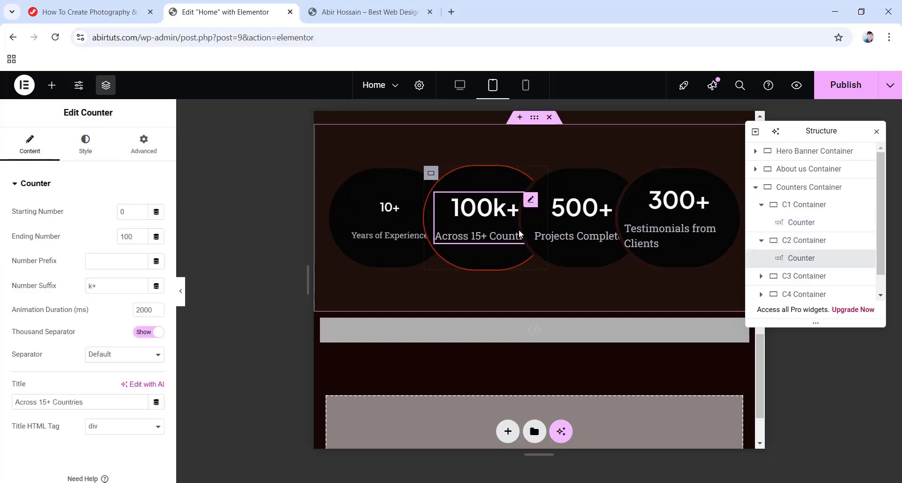
right_click(789, 258)
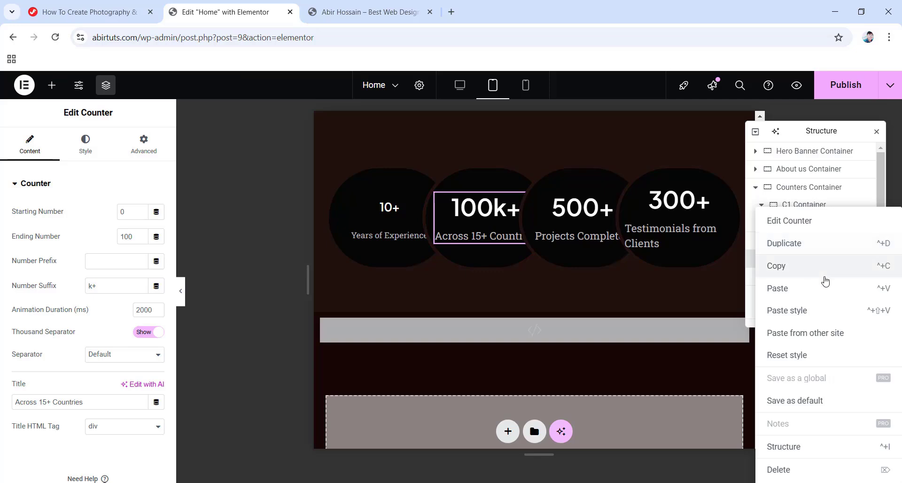
click(793, 315)
scroll(780, 270, down, 1)
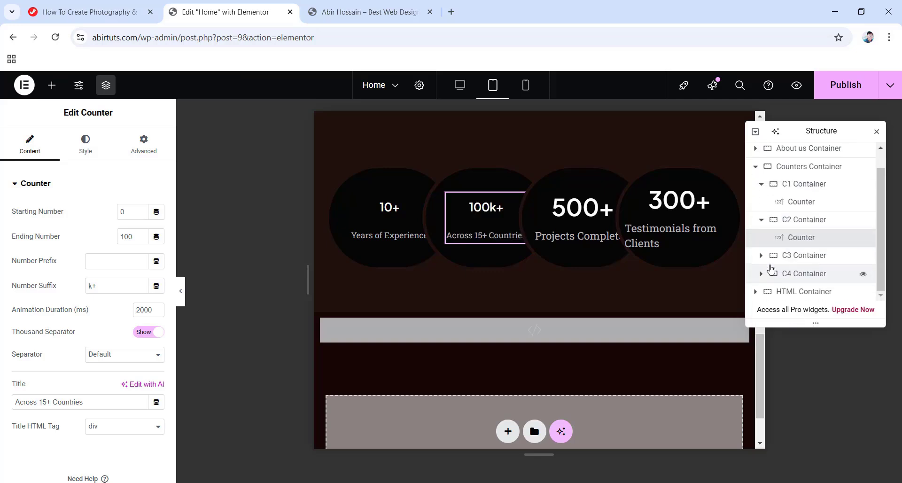
click(801, 274)
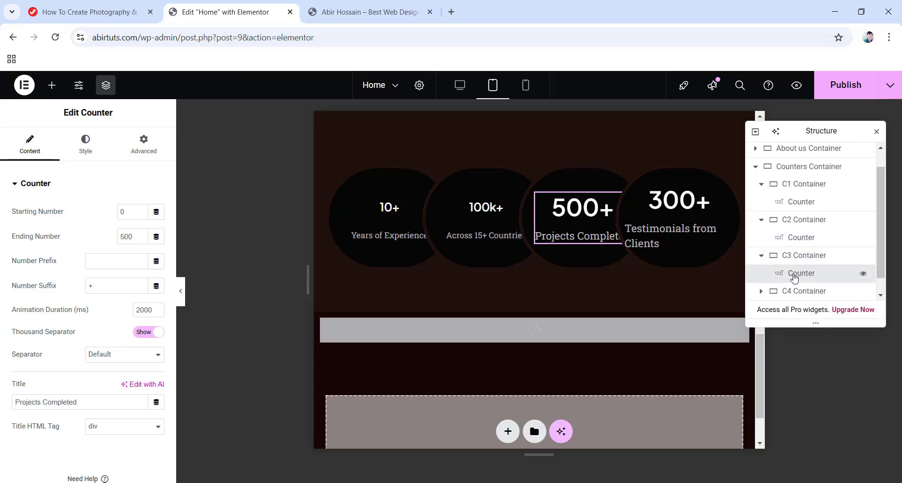
right_click(796, 276)
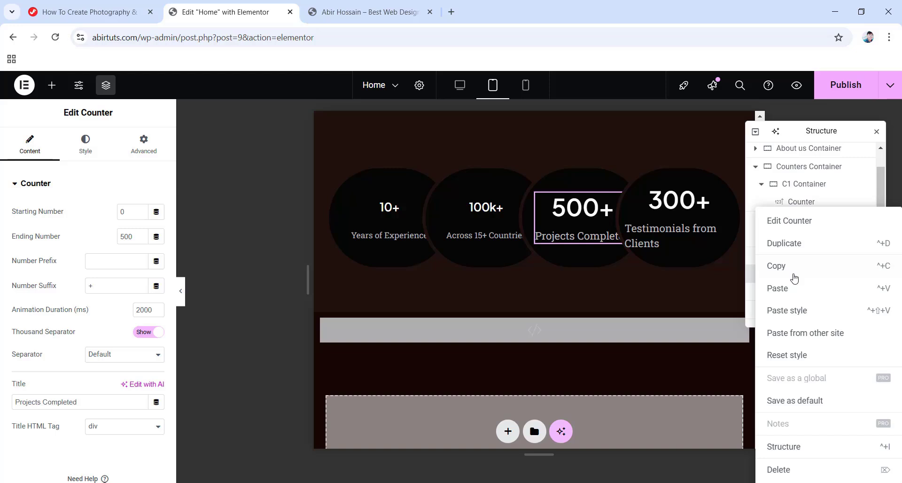
click(802, 315)
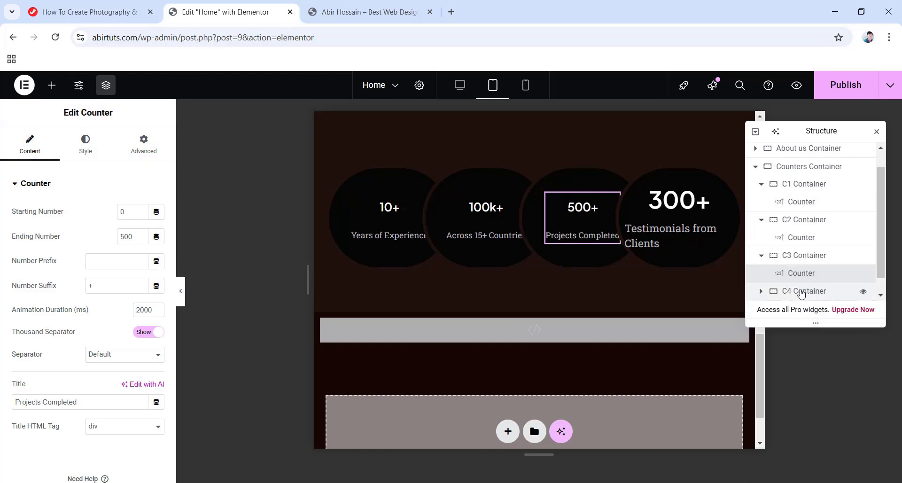
scroll(801, 301, down, 1)
click(761, 273)
scroll(806, 295, down, 1)
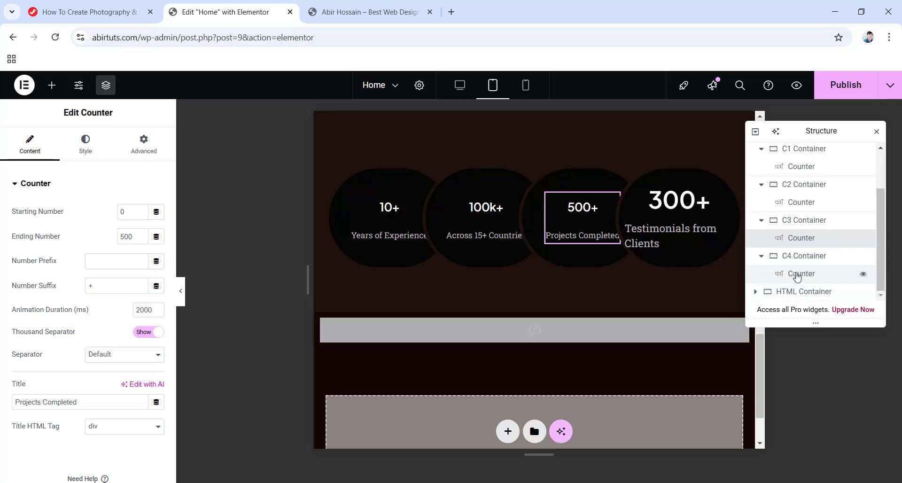
right_click(800, 273)
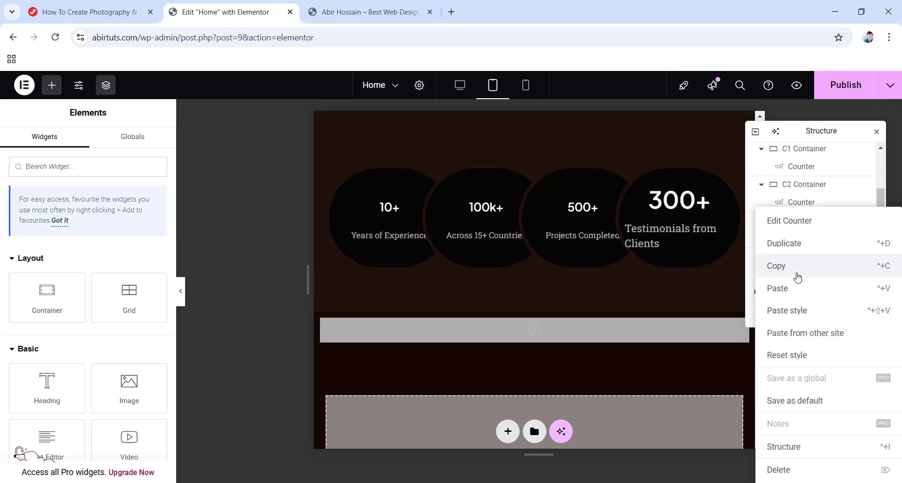
click(805, 312)
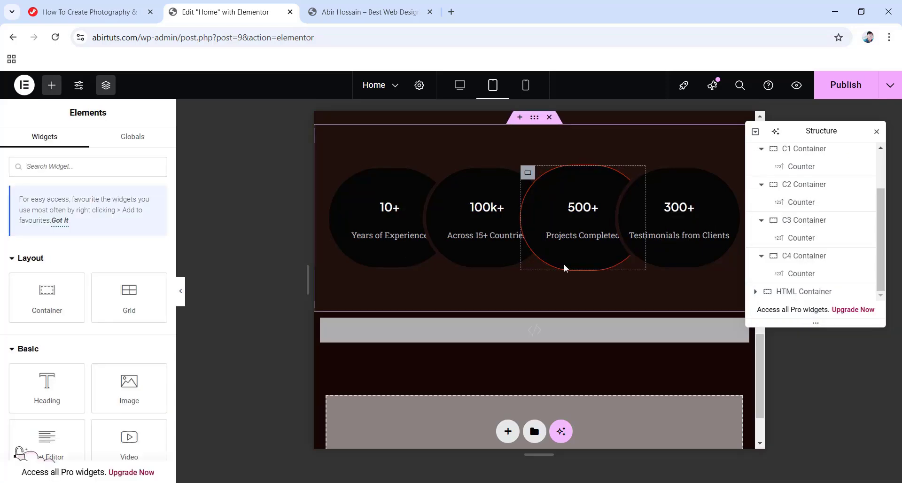
Set the left margin of the C2, C3 and C4 containers to -40 px.
click(798, 185)
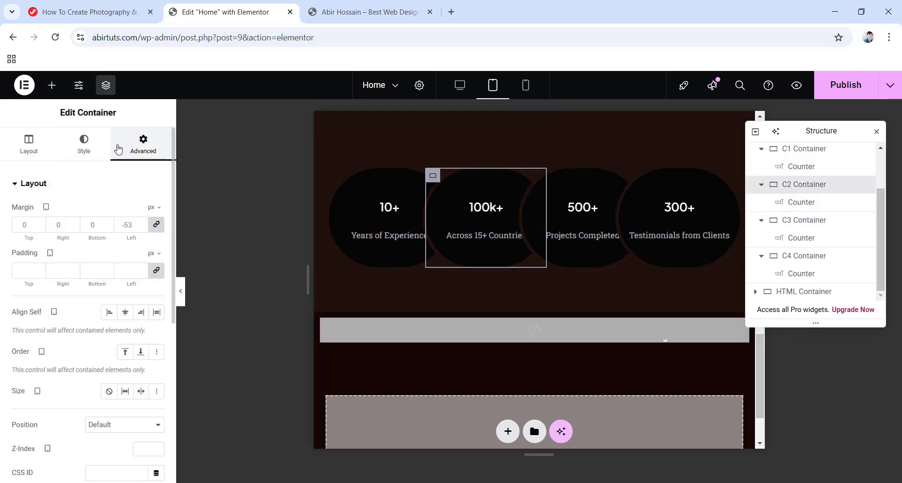
click(157, 225)
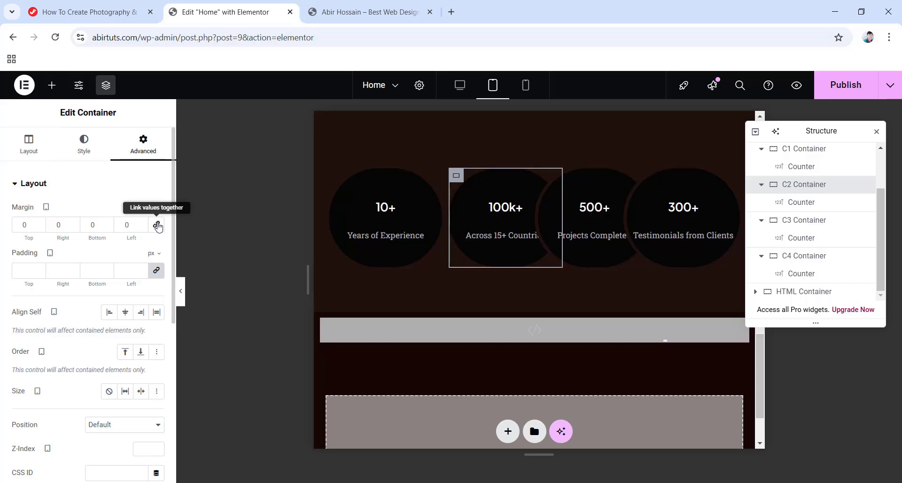
double_click(133, 224)
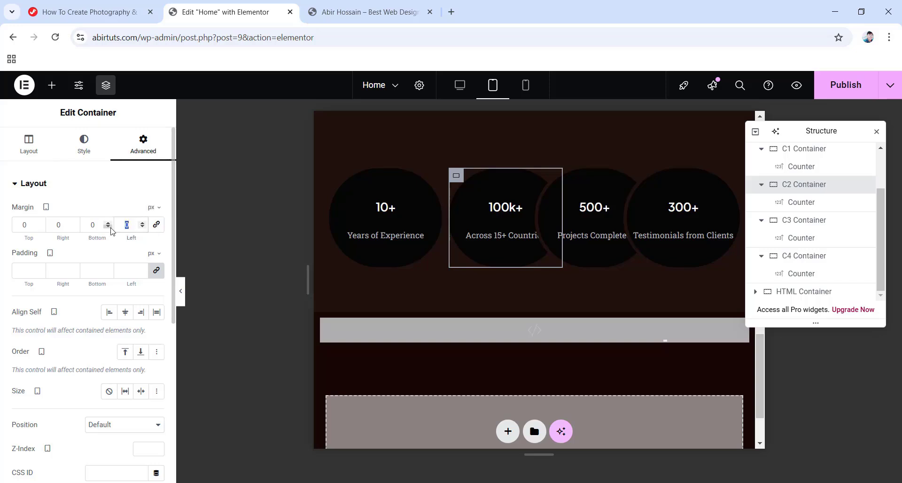
text(-)
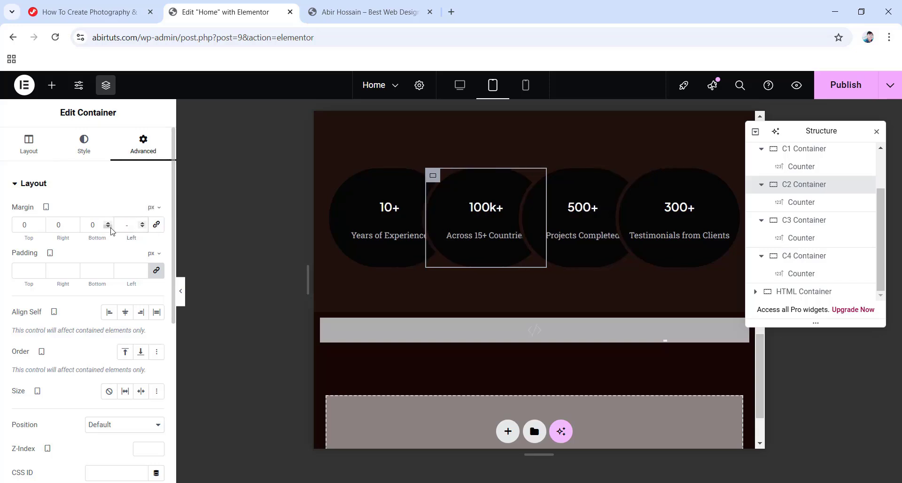
text(40)
click(802, 220)
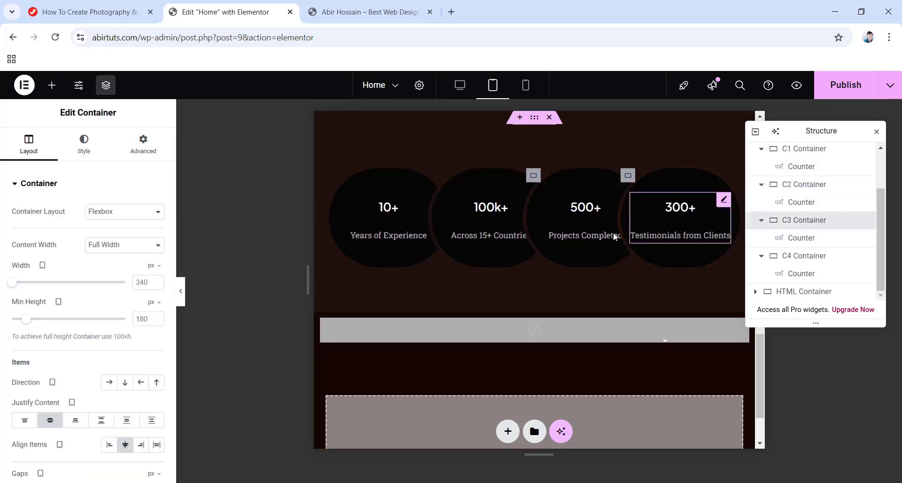
click(143, 143)
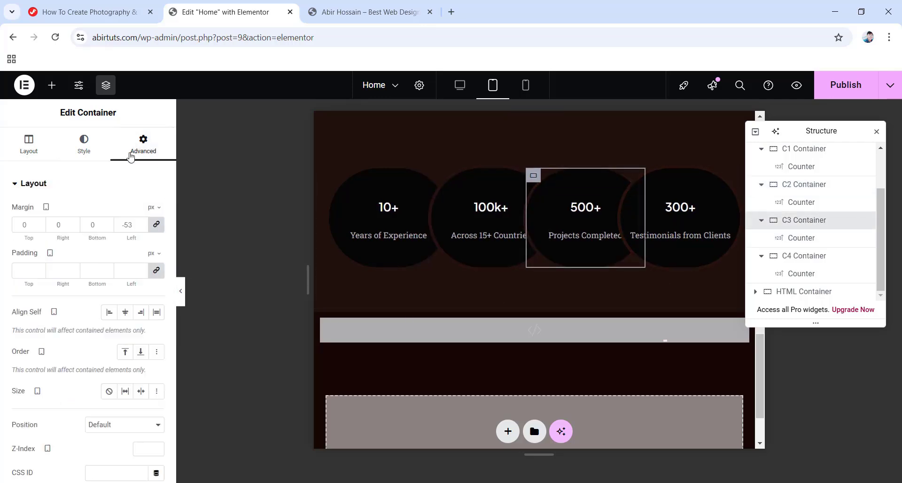
click(157, 226)
text(-40)
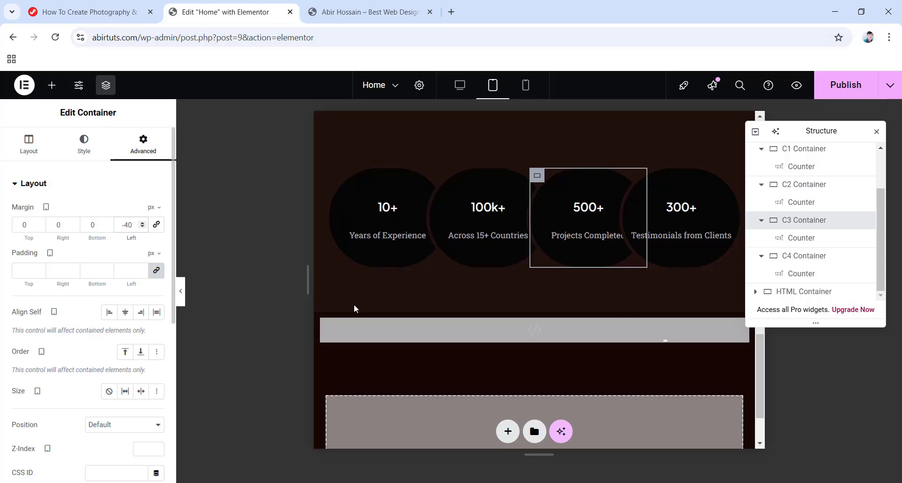
click(795, 256)
click(143, 144)
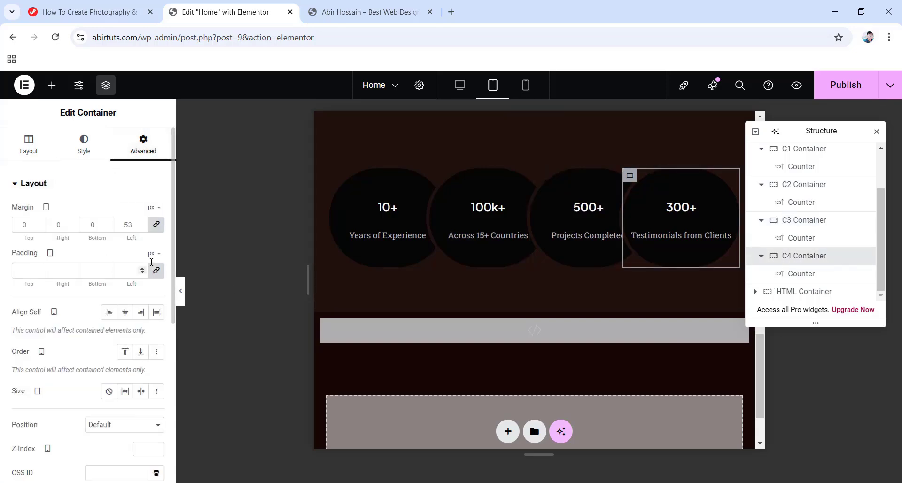
click(157, 225)
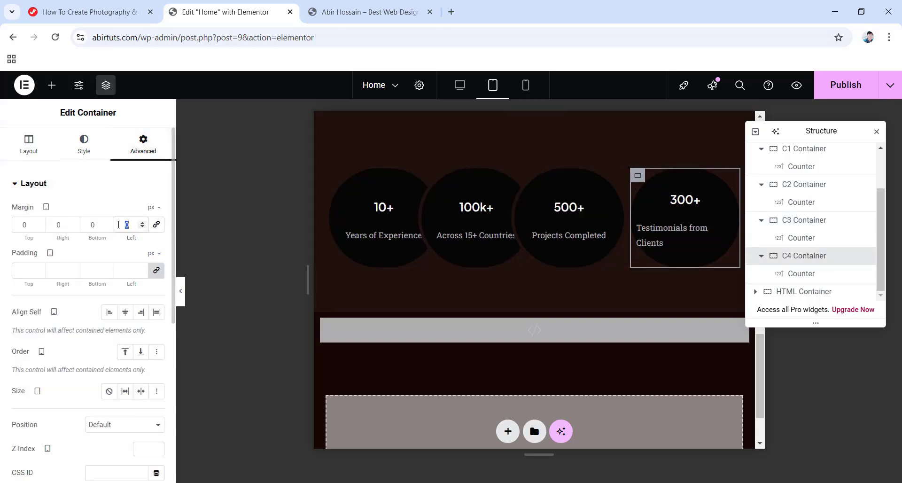
text(-40)
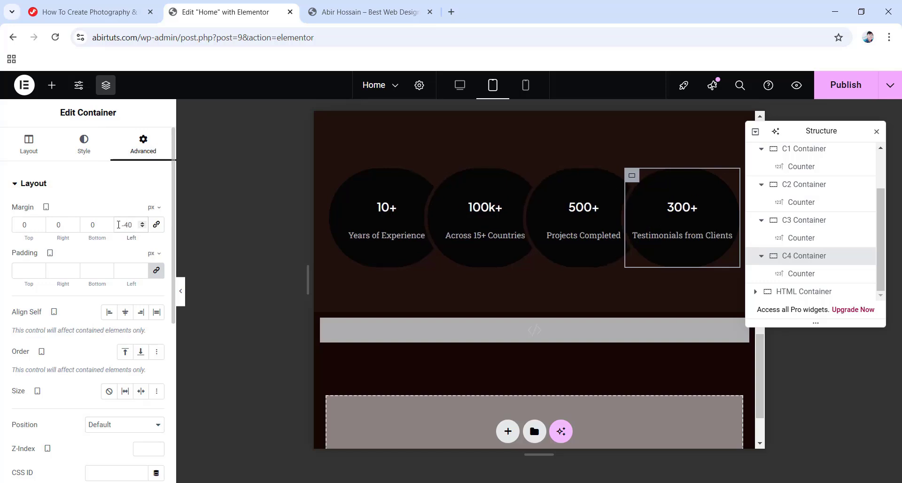
scroll(611, 287, up, 2)
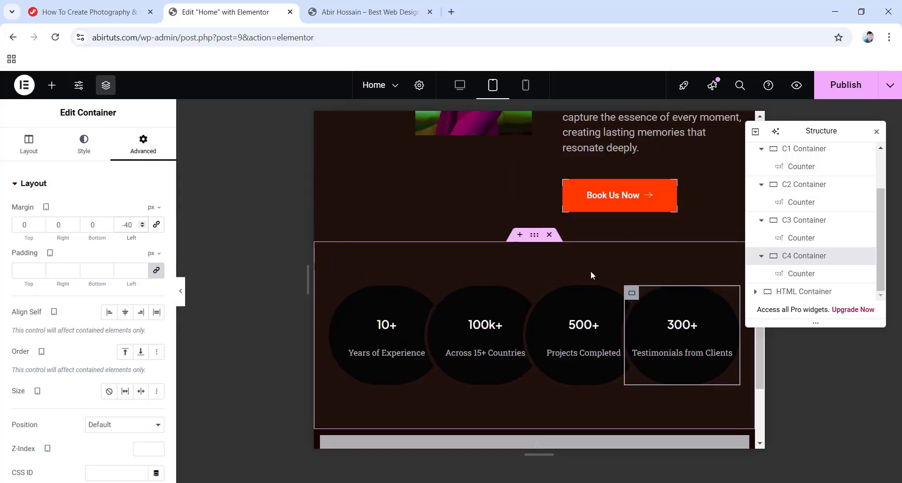
In mobile portrait view, set the Counters Container padding to 50, 20, 50, 20 px.
click(525, 90)
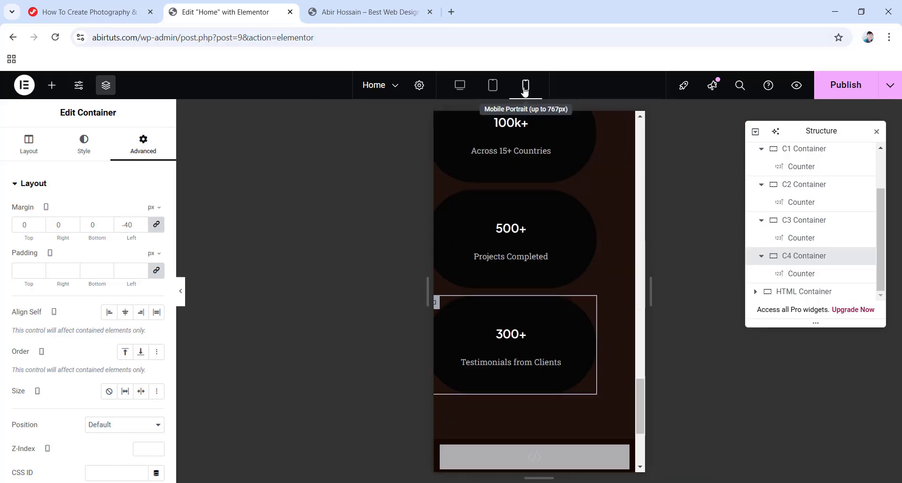
scroll(808, 230, up, 2)
click(794, 194)
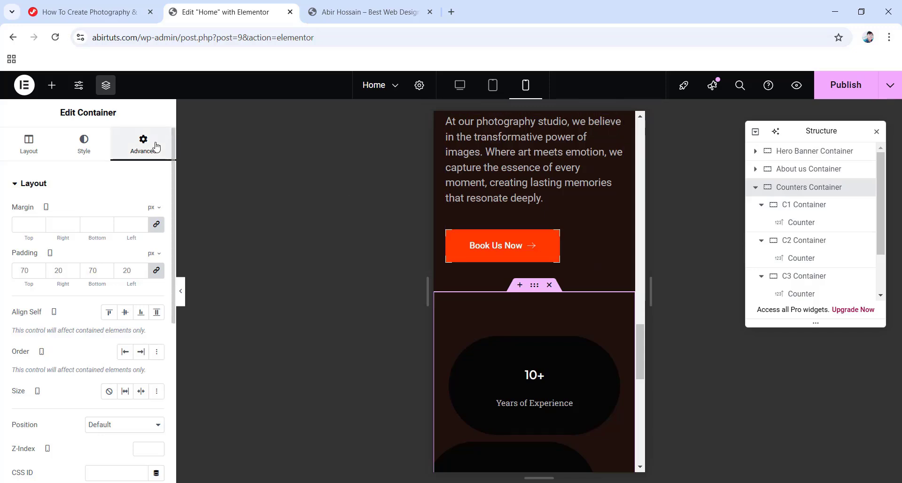
click(156, 270)
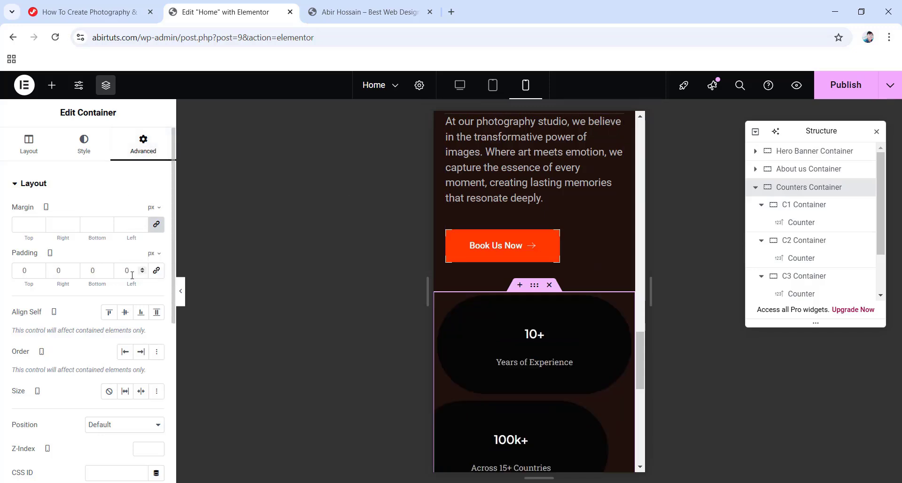
key(BackSpace)
text(50)
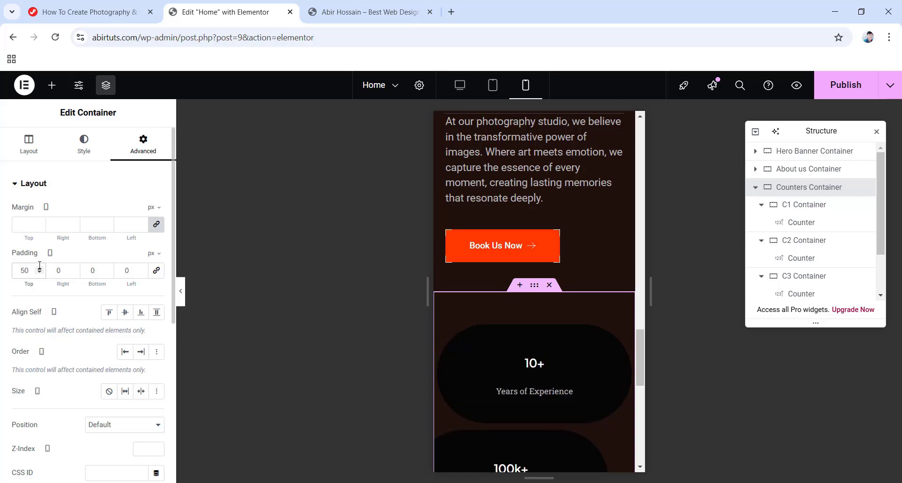
key(Tab)
text(20)
key(Tab)
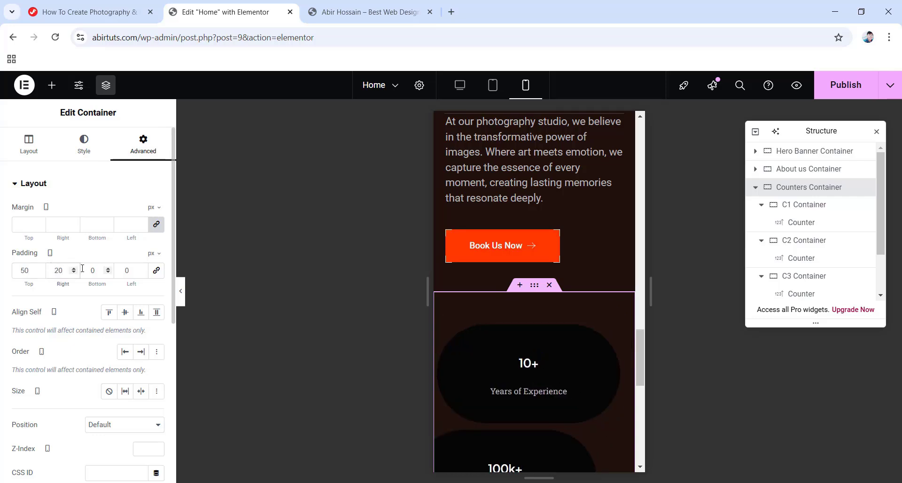
text(20)
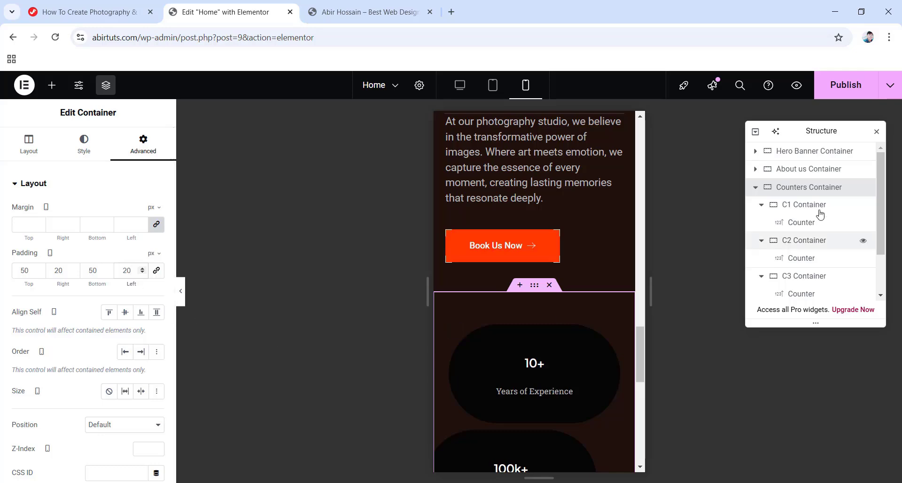
Enlarge the 10+ counter's number to 35 px.
click(796, 228)
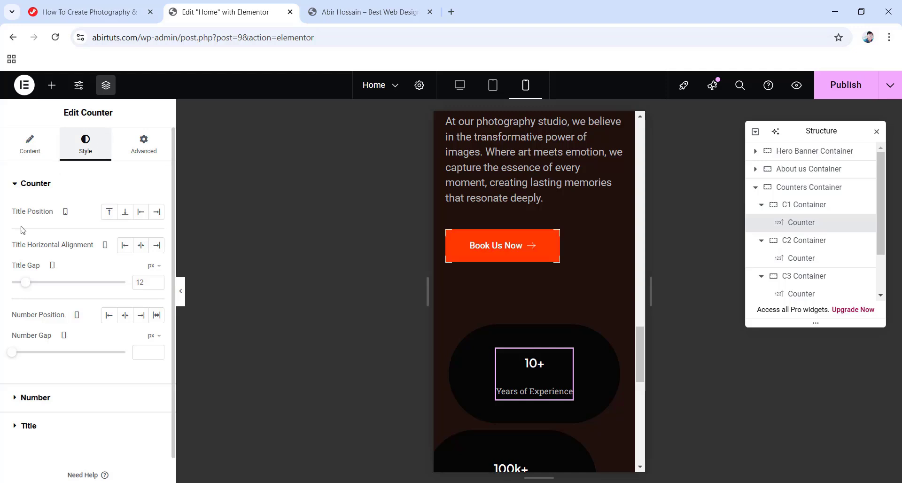
click(35, 398)
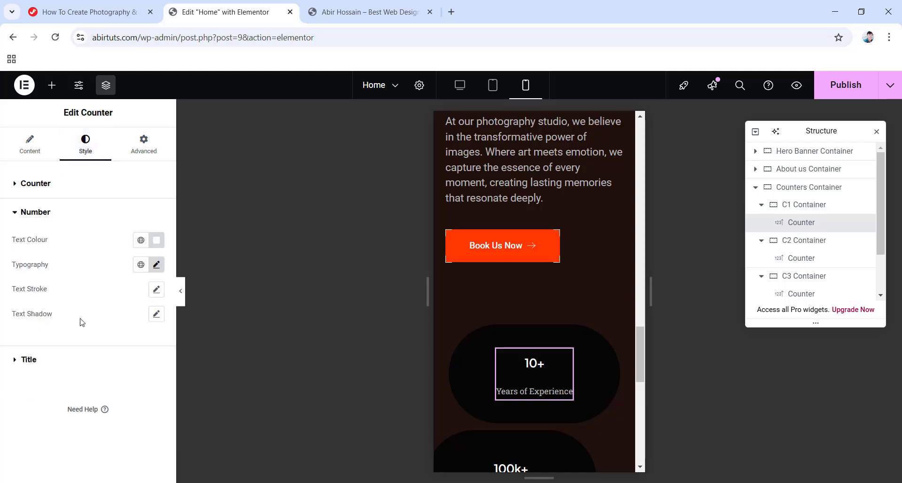
click(157, 265)
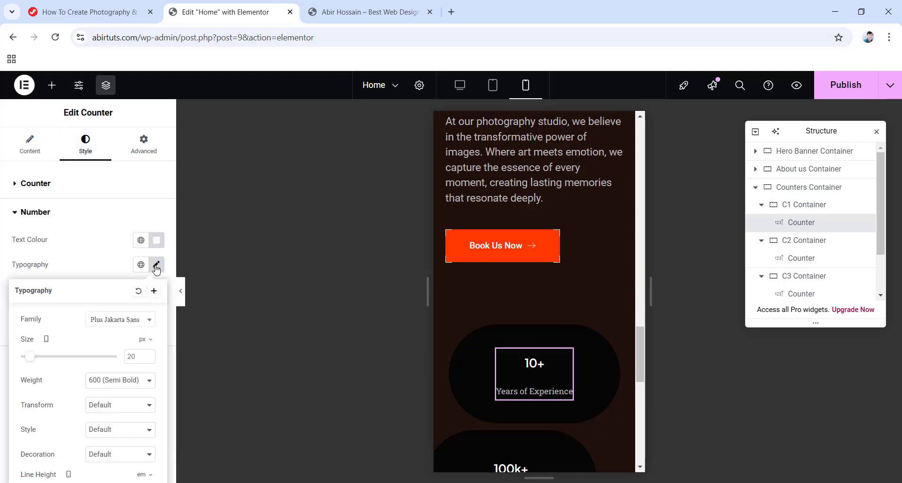
text(35)
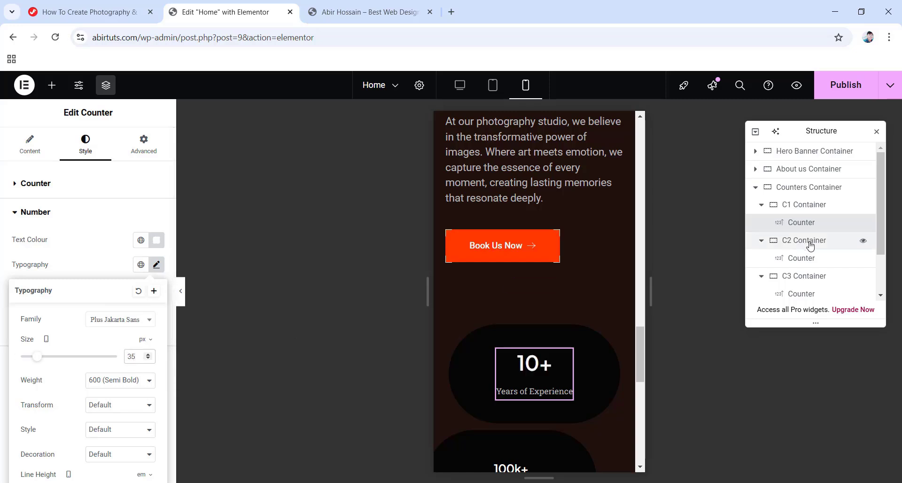
scroll(783, 245, down, 2)
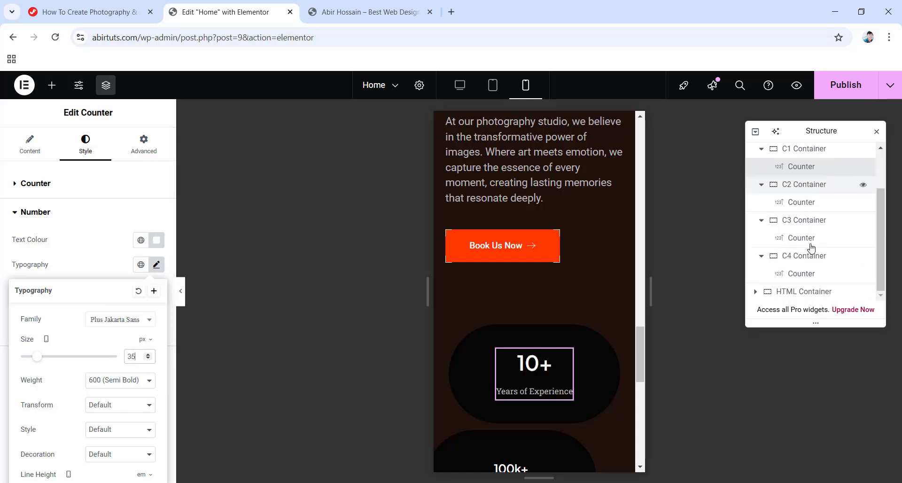
Copy the 10+ counter's style and paste it onto the other three counters.
right_click(799, 167)
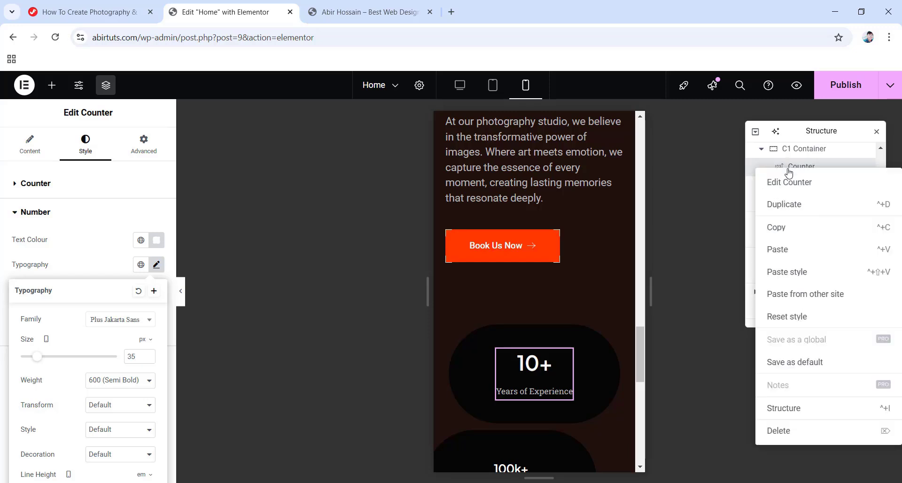
click(778, 229)
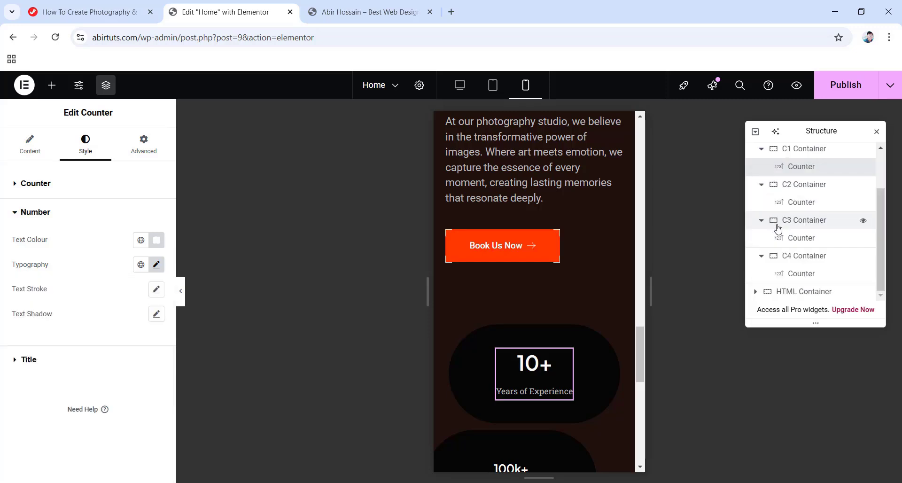
right_click(796, 203)
click(796, 306)
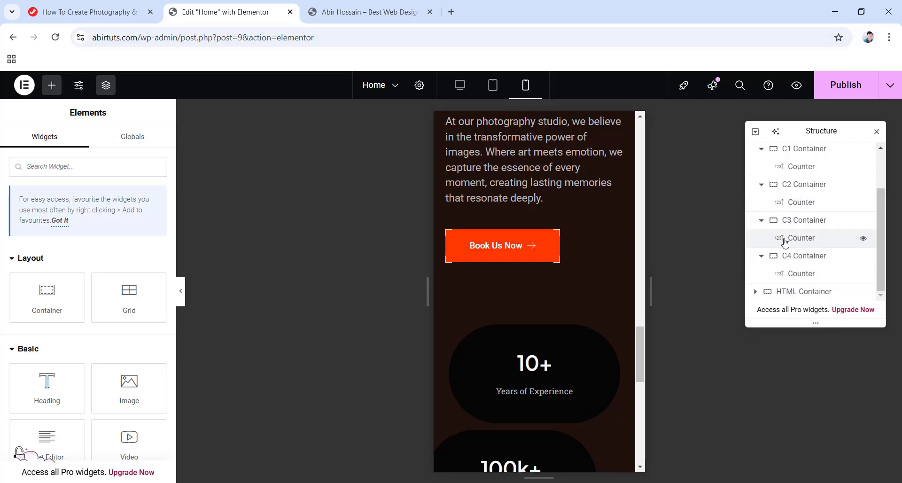
right_click(787, 238)
click(777, 309)
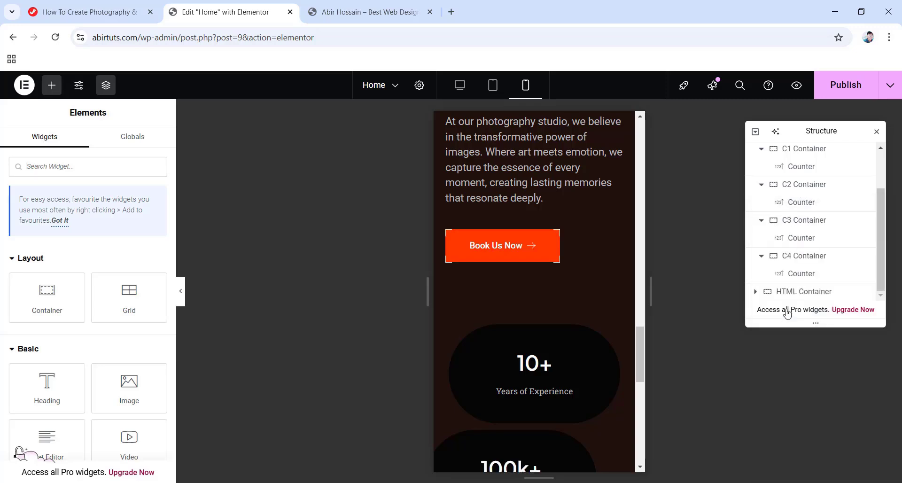
right_click(797, 276)
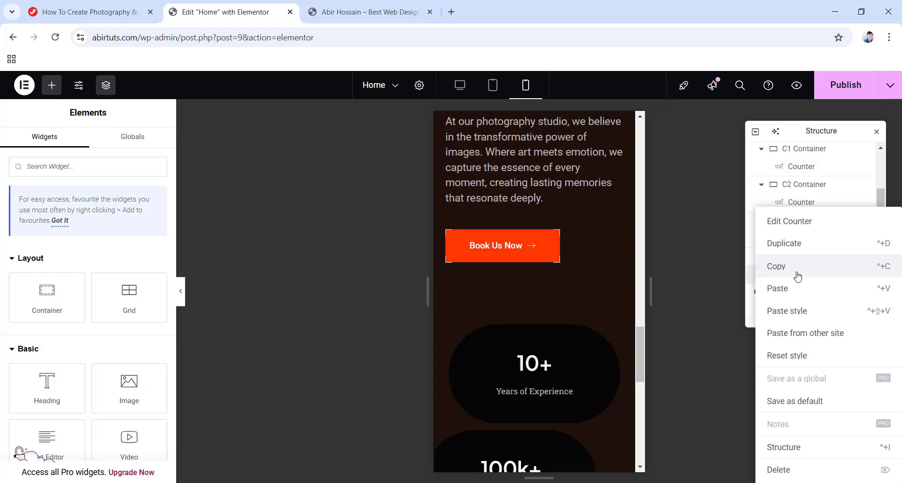
click(792, 310)
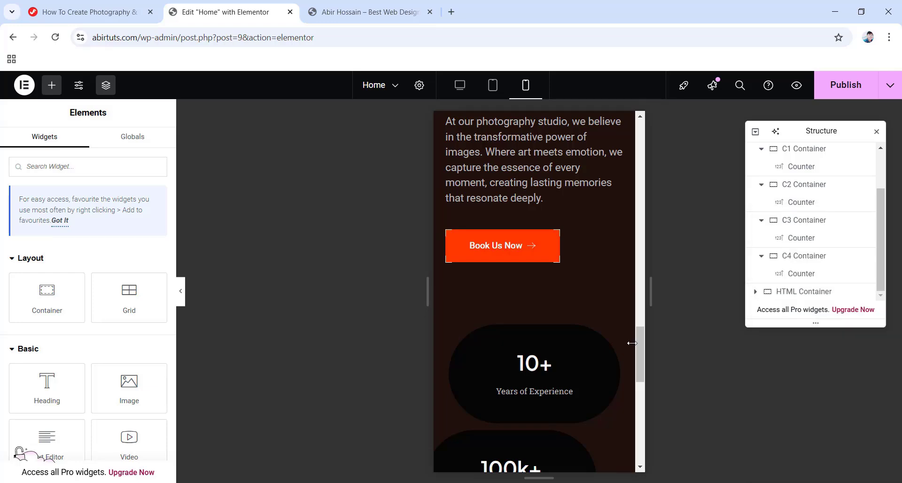
scroll(564, 349, down, 5)
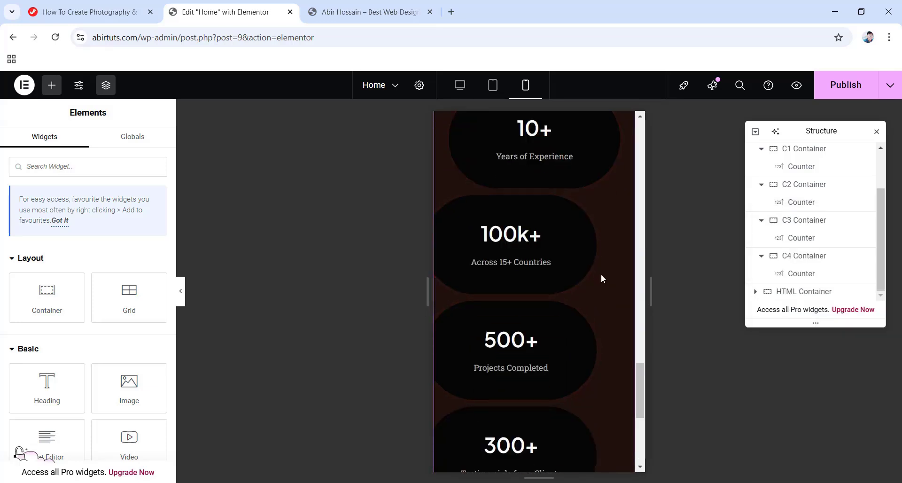
Reset the left margin of the 100k+, 500+ and 300+ containers from -40 to 0.
click(817, 188)
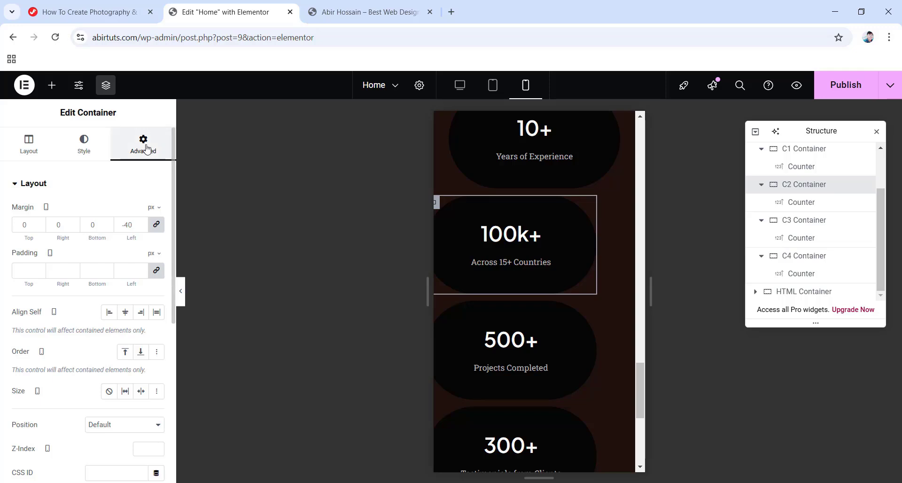
click(156, 225)
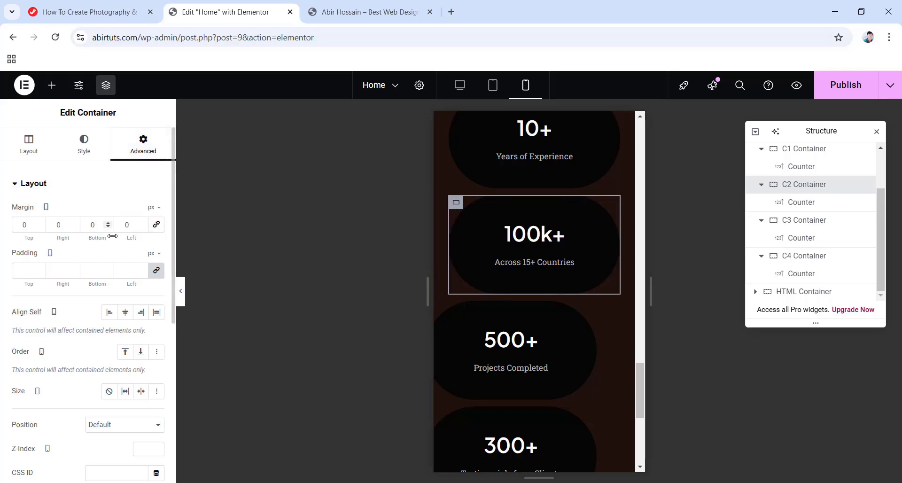
click(799, 224)
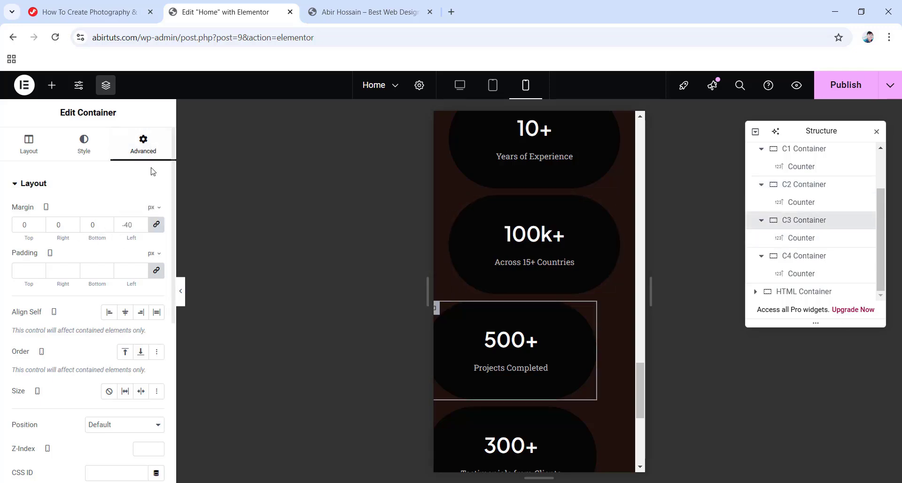
click(156, 225)
scroll(503, 388, down, 1)
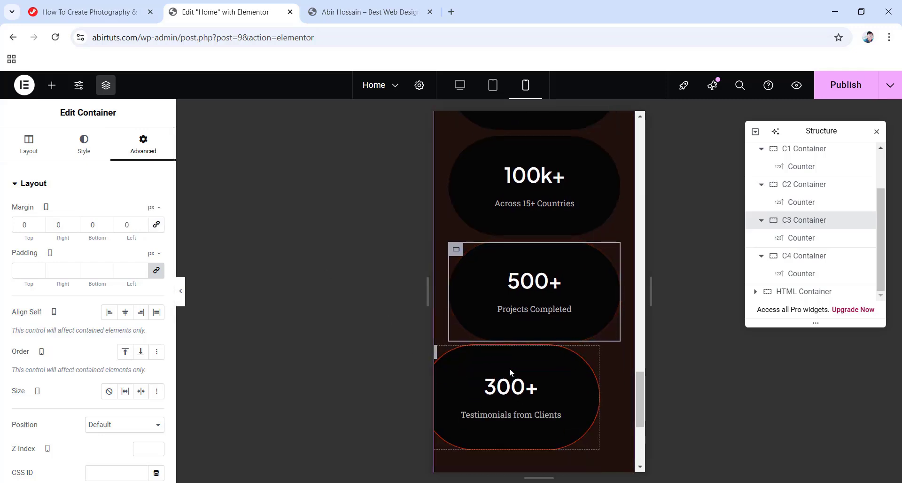
click(799, 255)
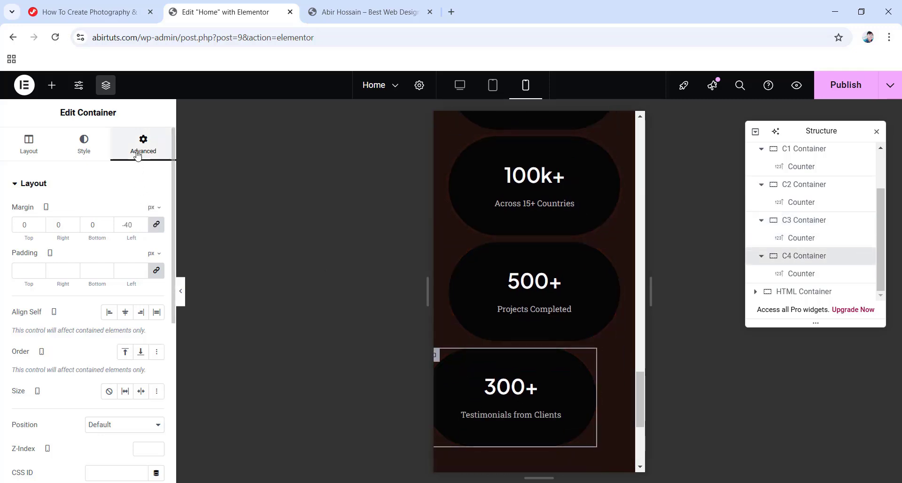
click(157, 225)
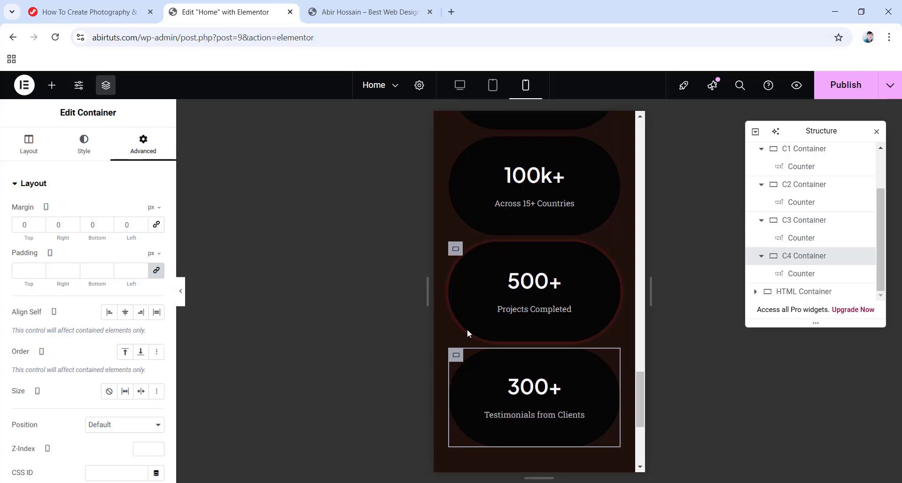
scroll(514, 349, up, 5)
scroll(543, 355, down, 5)
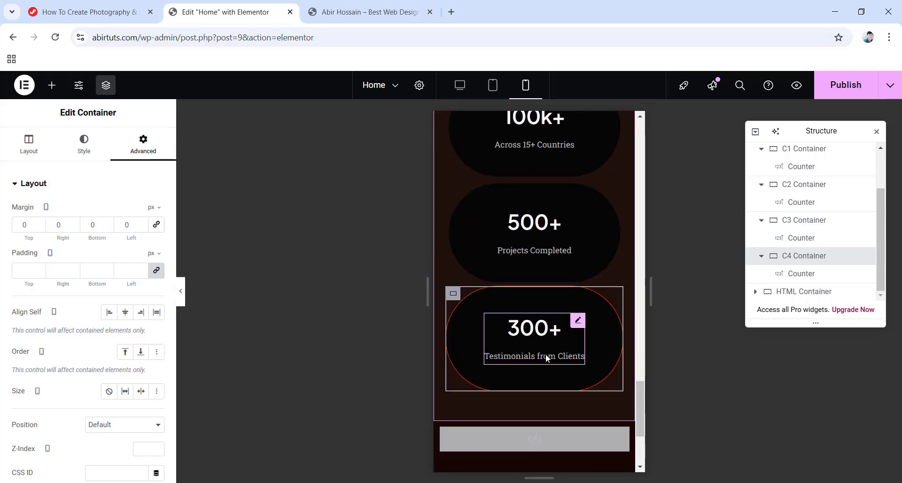
Switch to desktop view, publish the Home page and preview it with panels hidden.
click(460, 87)
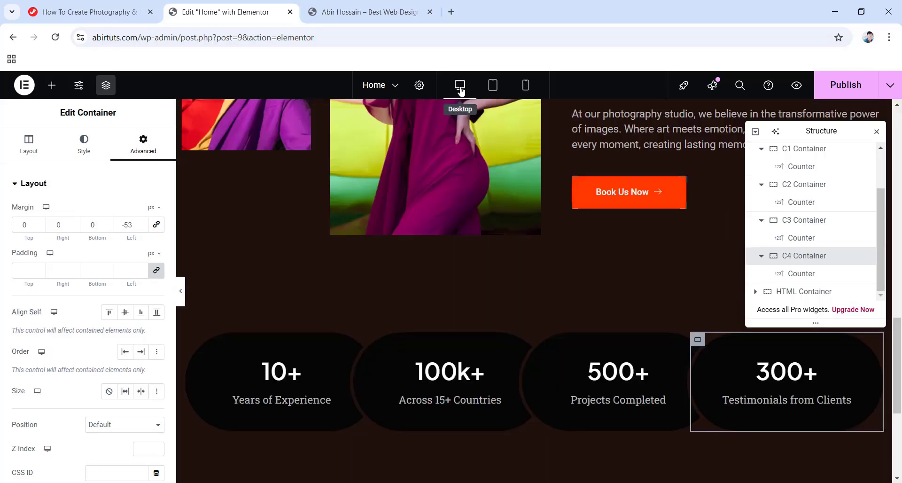
click(846, 89)
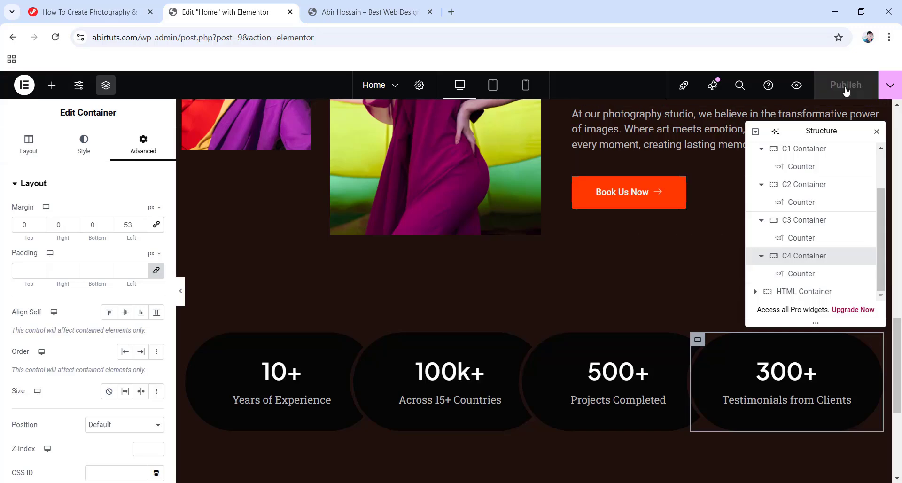
click(180, 294)
scroll(499, 318, up, 15)
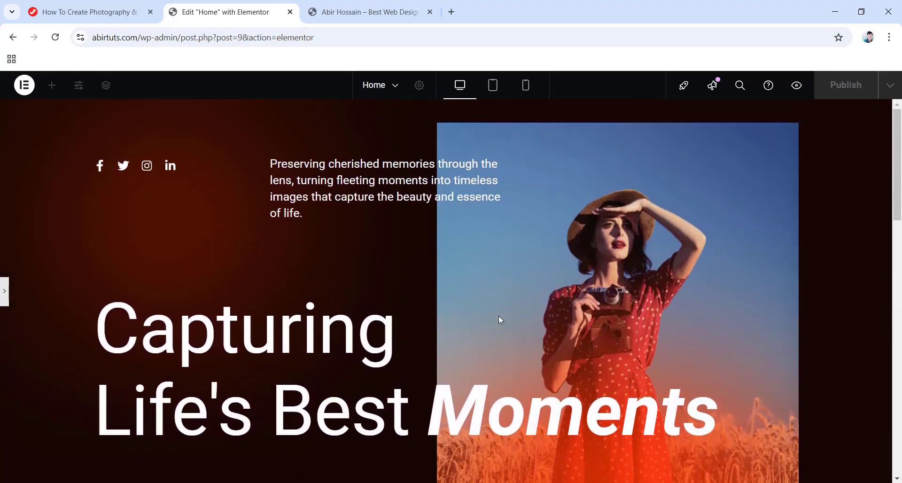
scroll(501, 319, down, 10)
scroll(500, 318, down, 6)
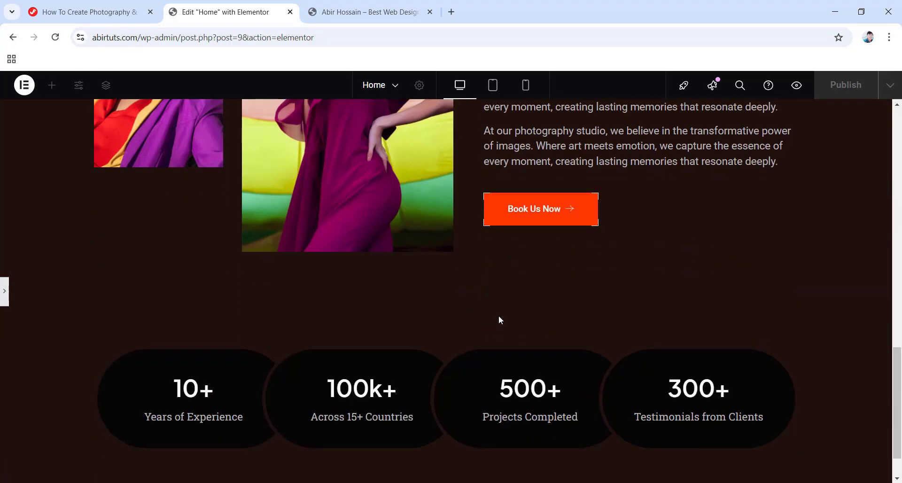
Restore the editing panels and scroll through the page to review it.
click(6, 292)
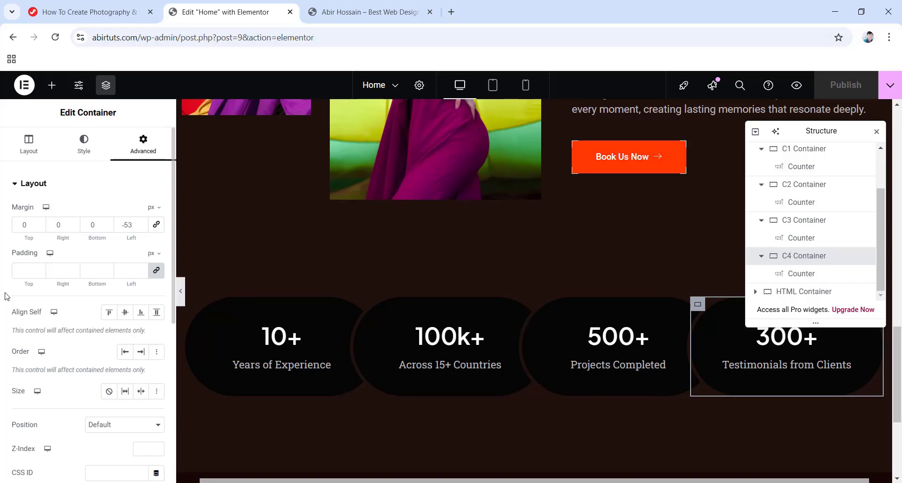
scroll(448, 338, down, 4)
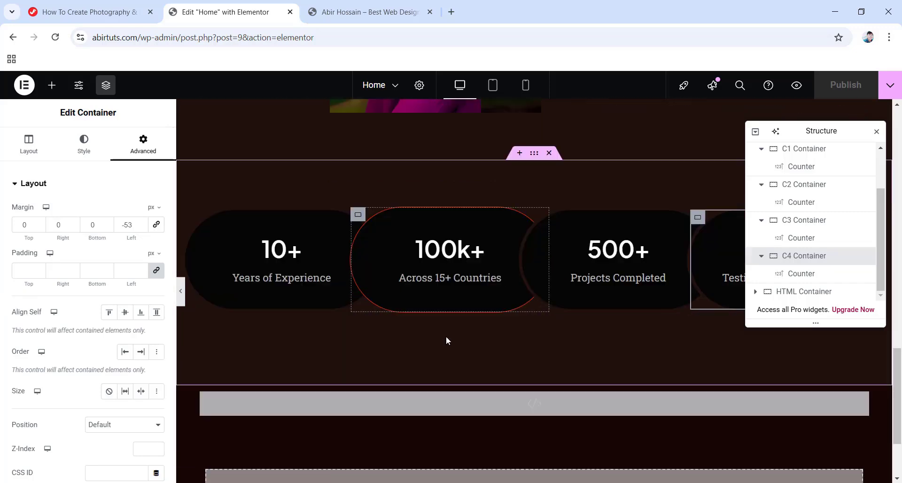
scroll(452, 334, up, 5)
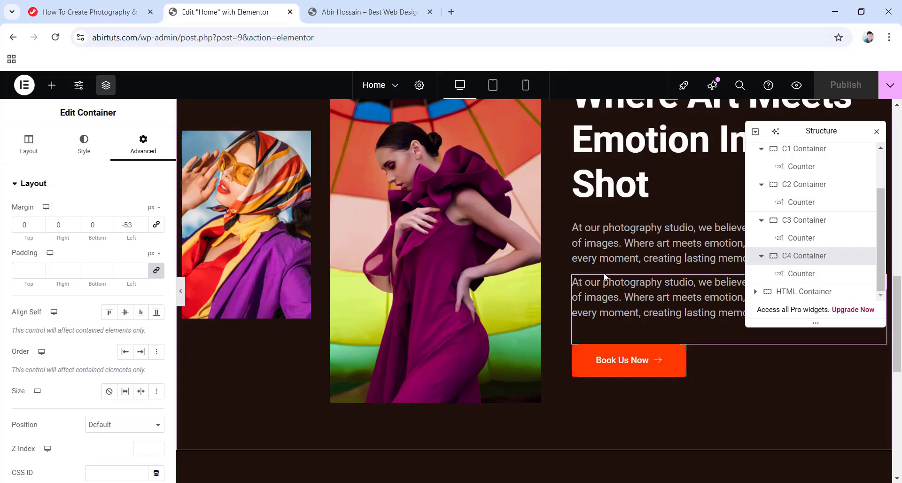
scroll(472, 316, down, 5)
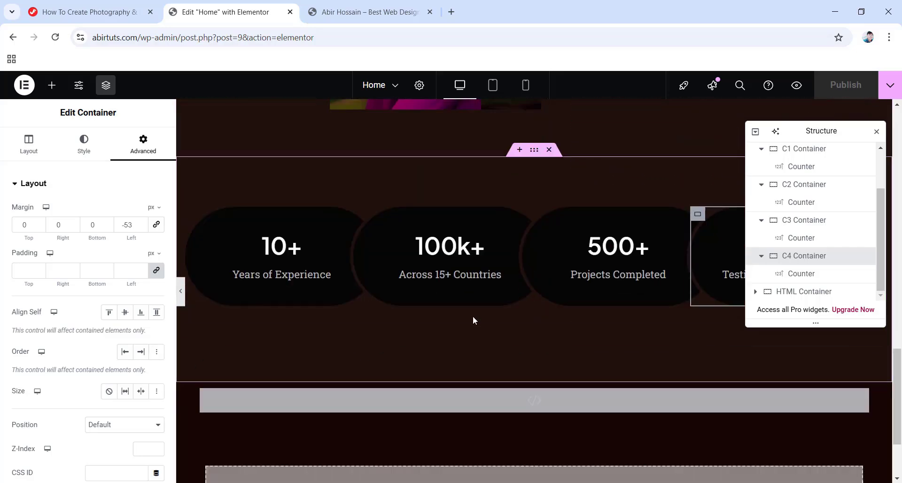
scroll(473, 318, up, 10)
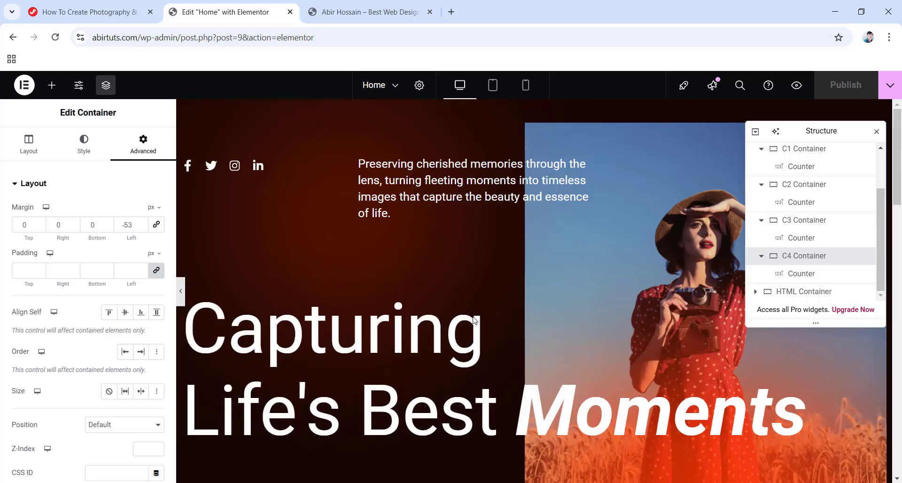
Download the FotoVibe template kit zip from the tutorial's resources.
click(95, 6)
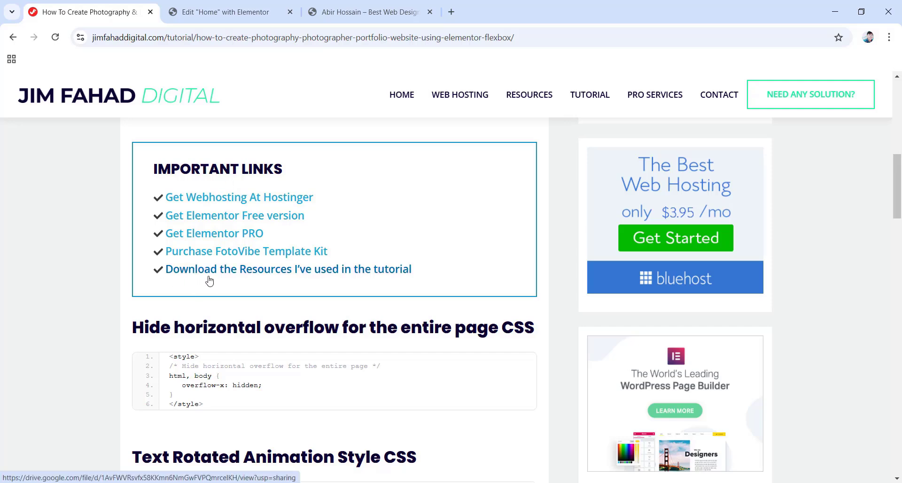
click(288, 270)
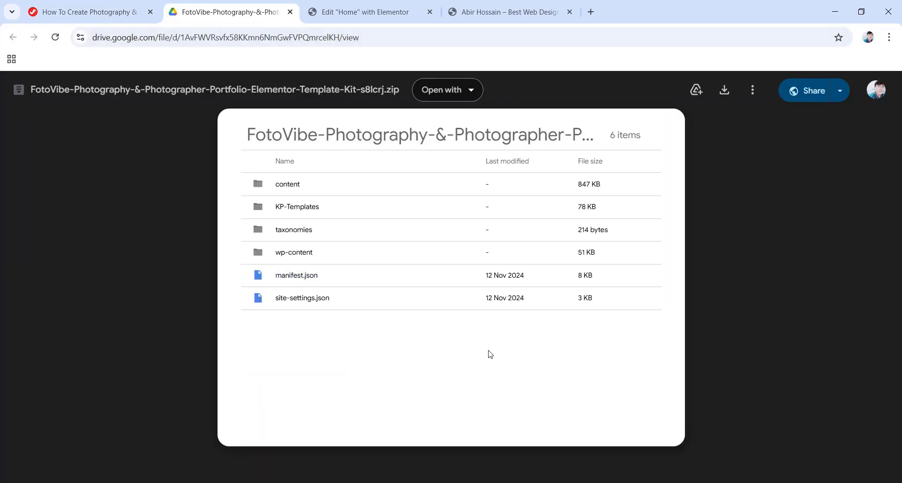
click(720, 93)
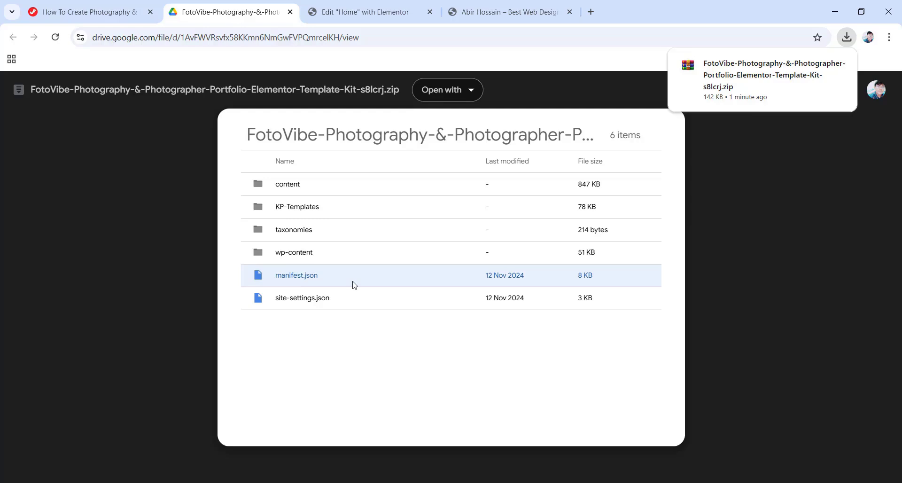
View the FotoVibe kit product page, then close it and the Google Drive tab.
click(89, 11)
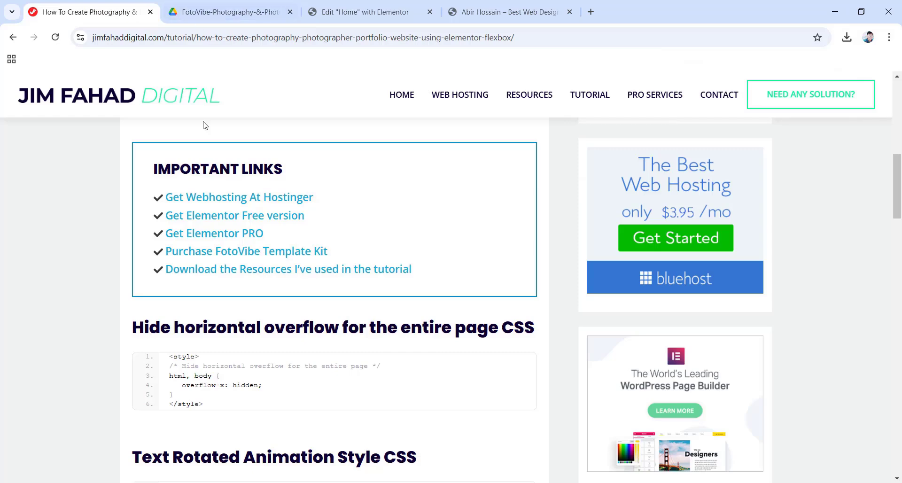
click(261, 253)
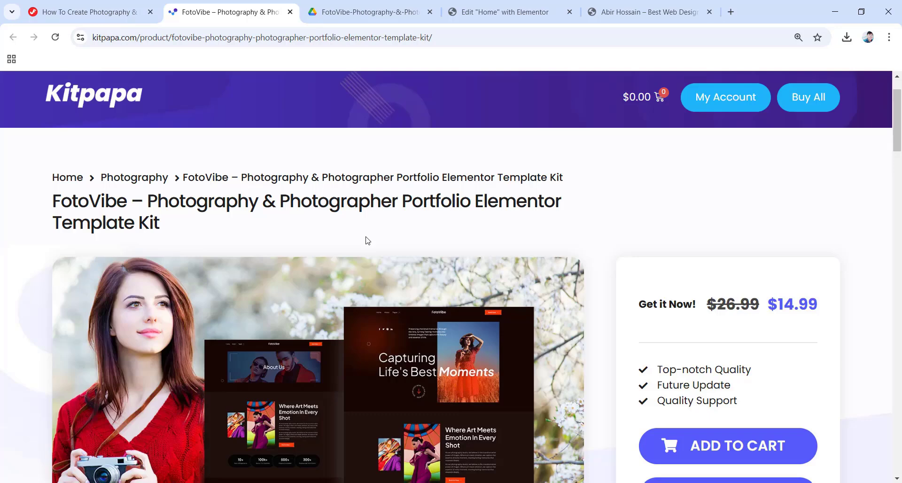
scroll(389, 244, down, 2)
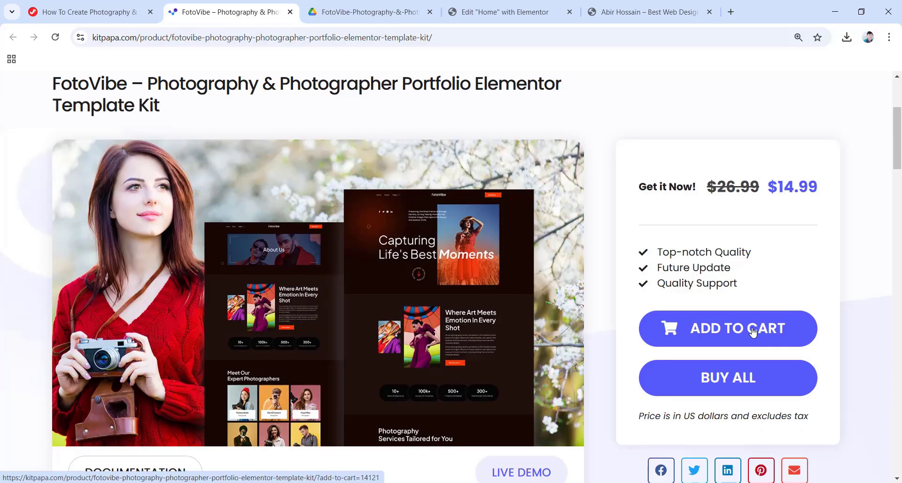
click(290, 11)
click(289, 12)
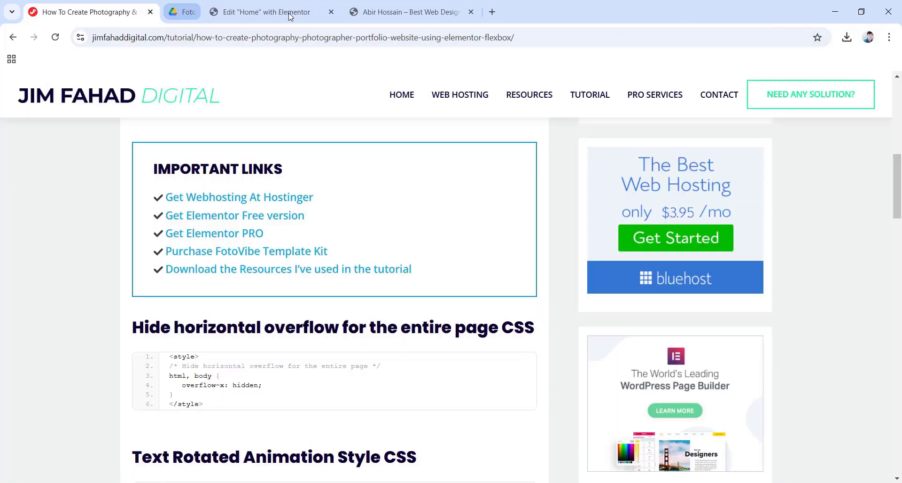
click(236, 13)
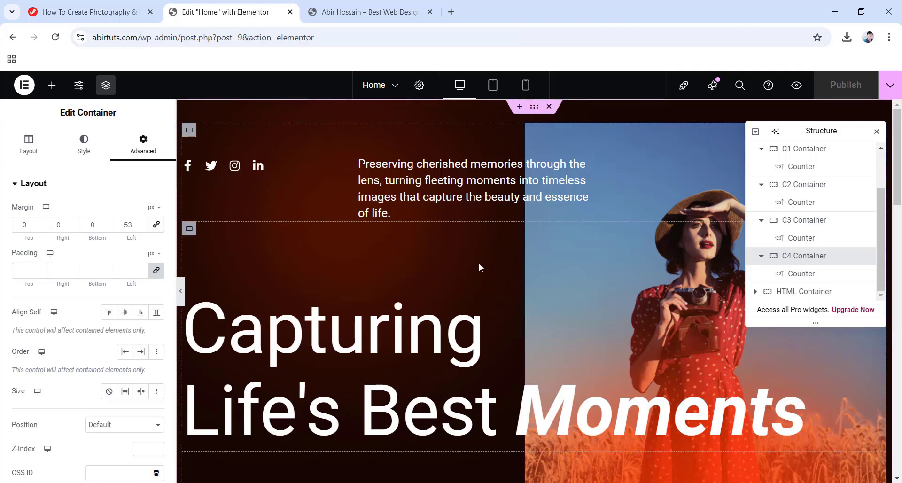
scroll(478, 263, down, 10)
scroll(479, 263, down, 10)
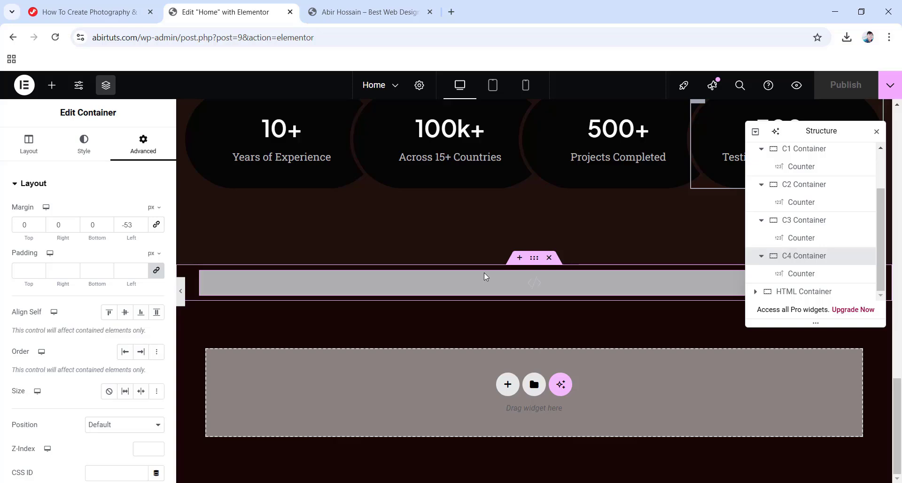
scroll(485, 273, up, 10)
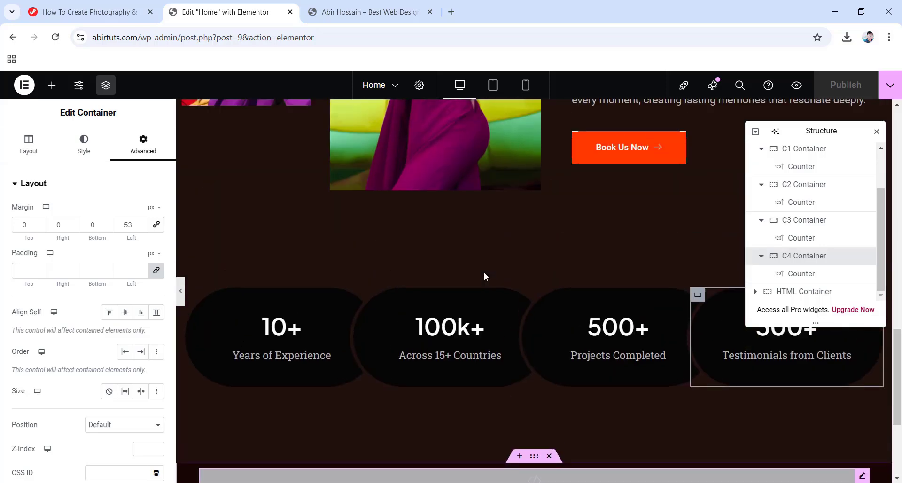
scroll(485, 276, up, 5)
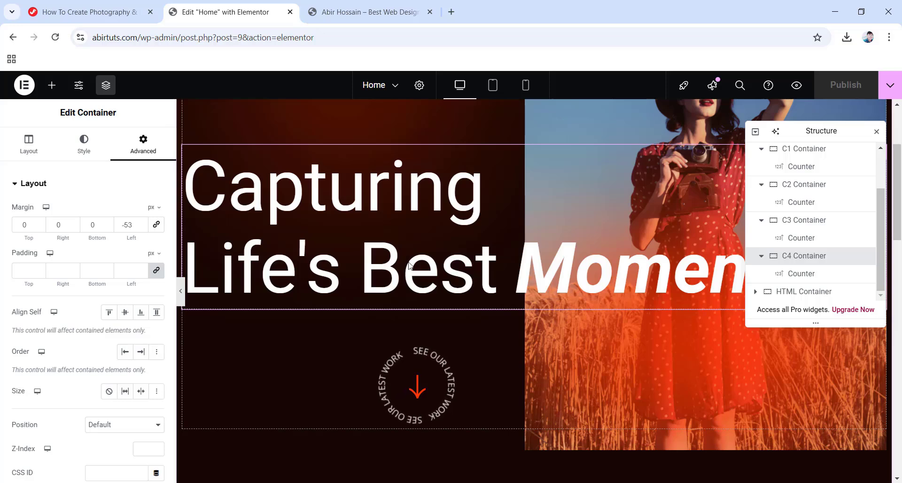
scroll(428, 268, up, 3)
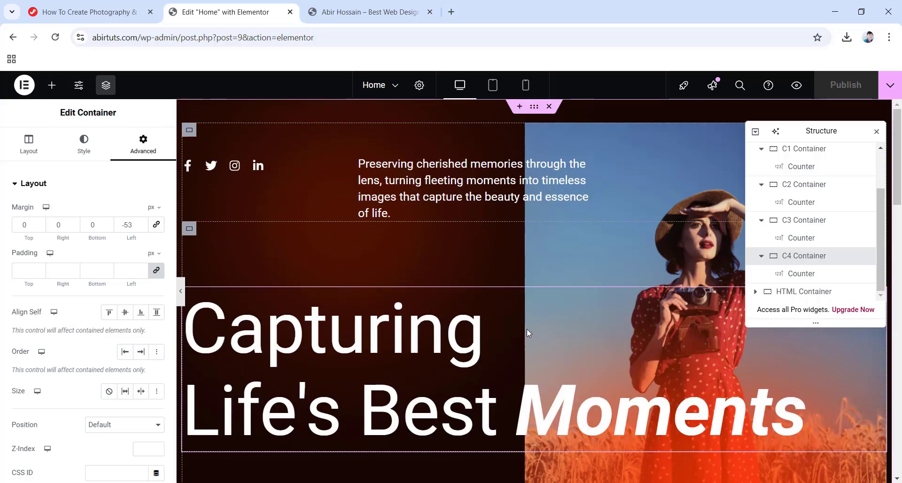
Delete the hero, counters and remaining sections, including the top HTML container.
click(549, 108)
click(548, 108)
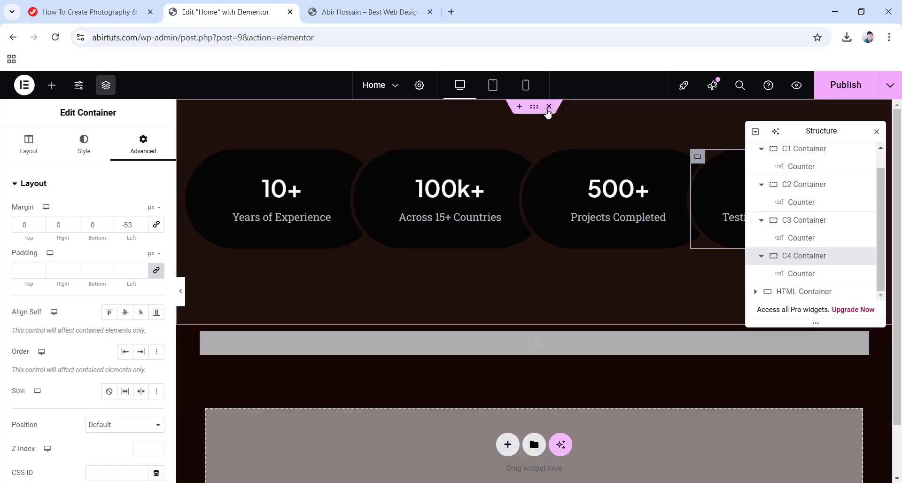
click(552, 107)
click(554, 107)
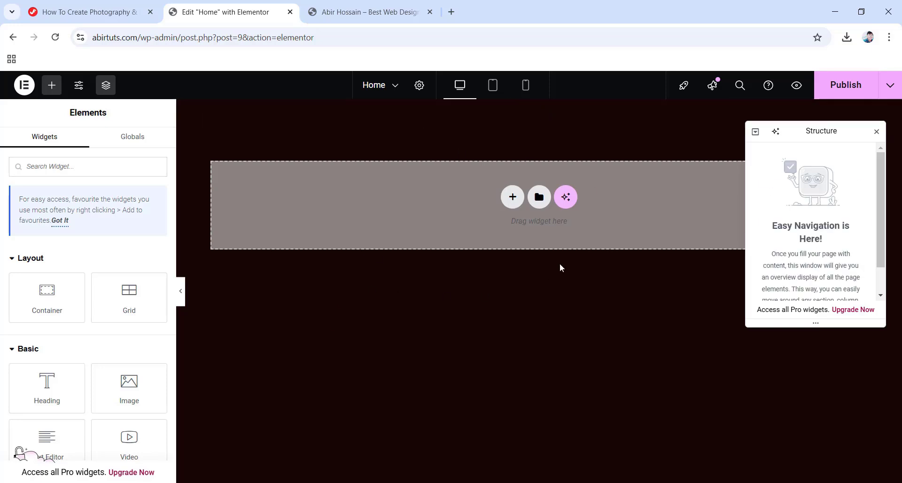
Publish the emptied Home page and exit to WordPress.
click(835, 85)
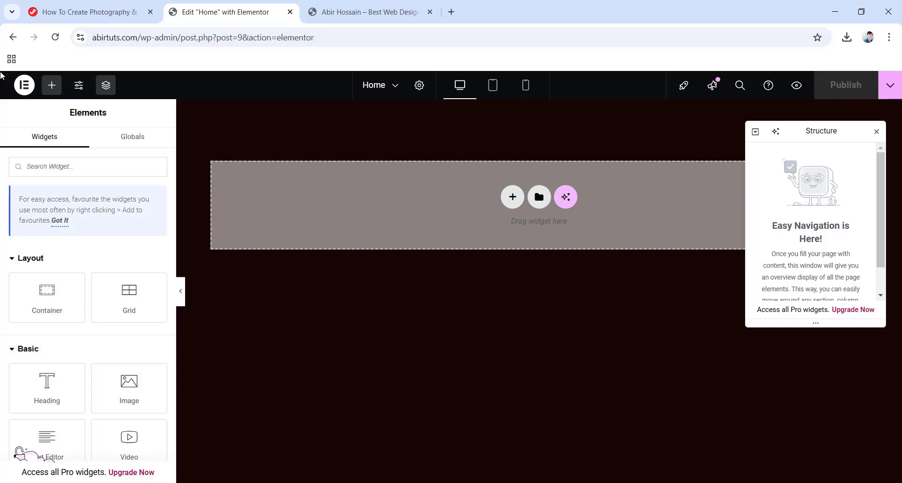
click(26, 91)
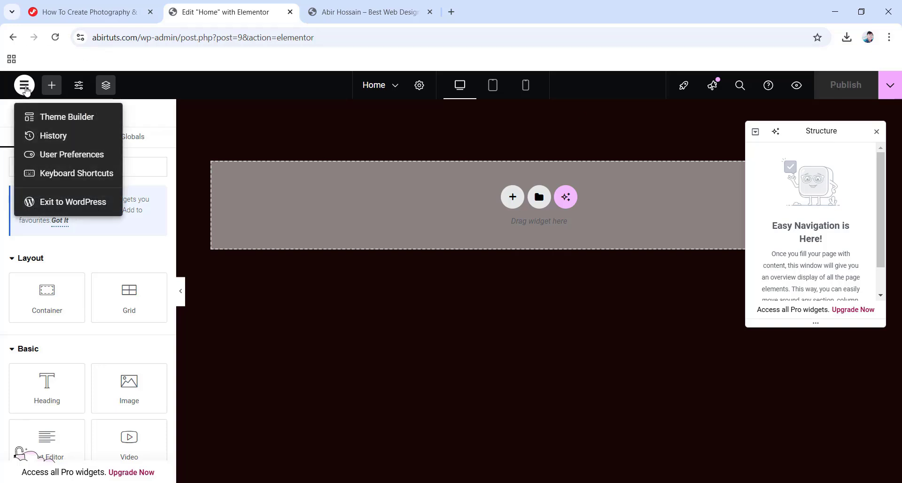
click(71, 203)
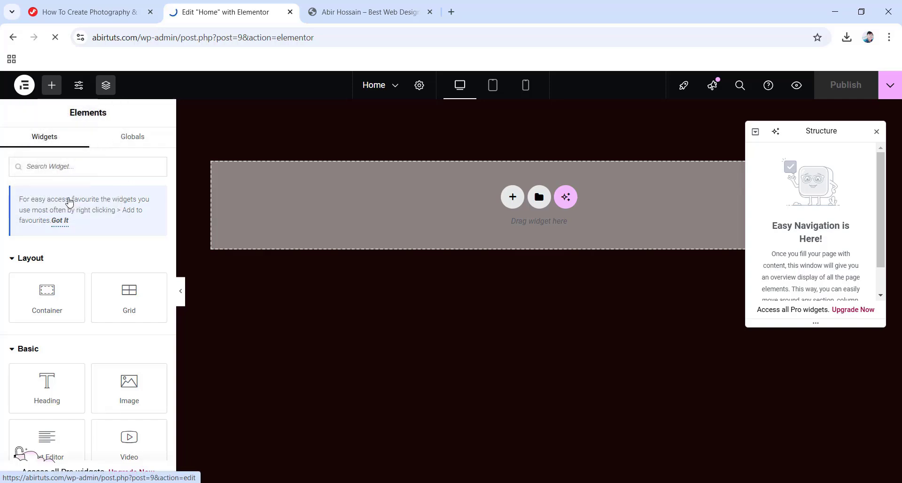
Move the Home page to the Bin from the Pages list.
click(16, 92)
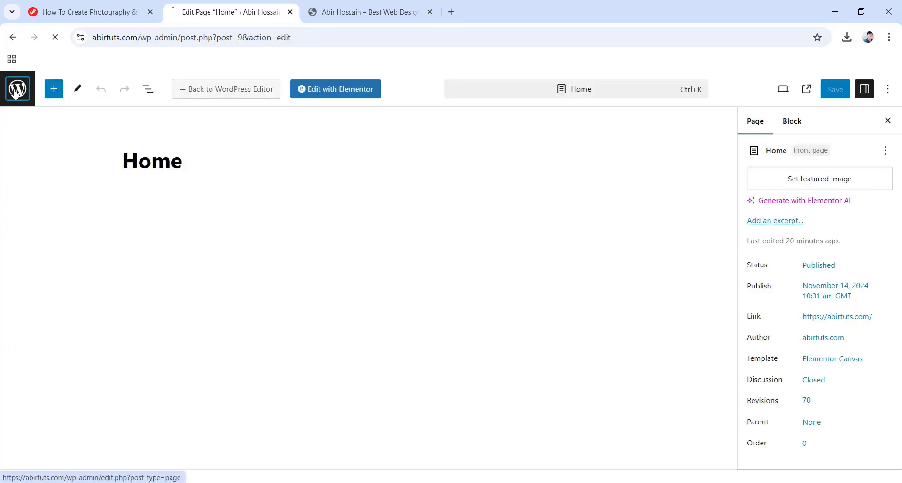
mouse_move(143, 252)
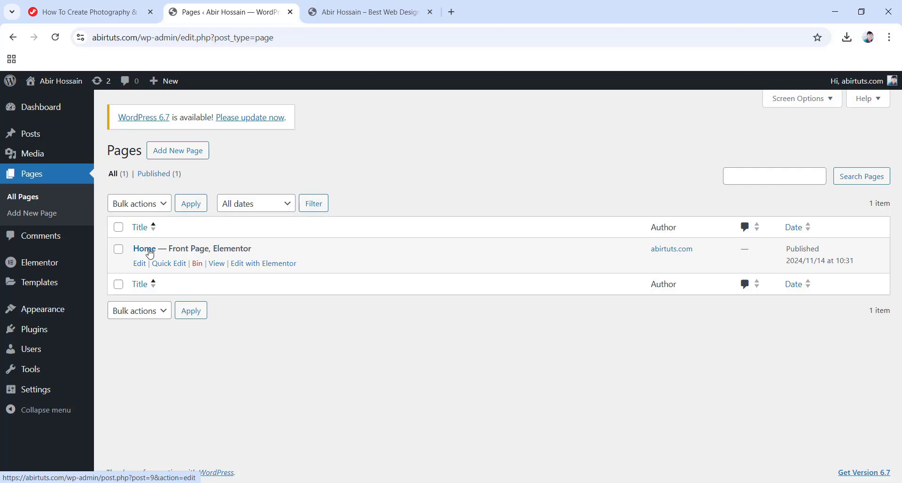
click(197, 265)
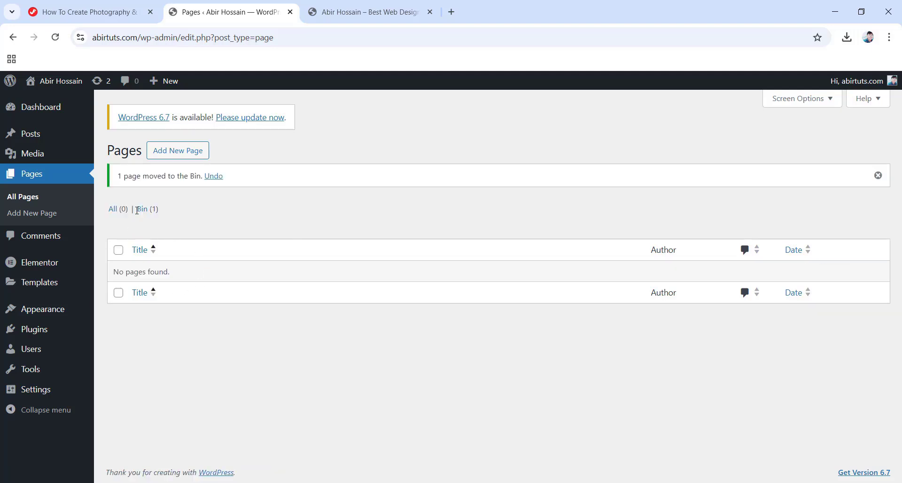
Permanently delete the Home page from the Bin (1) view.
click(144, 211)
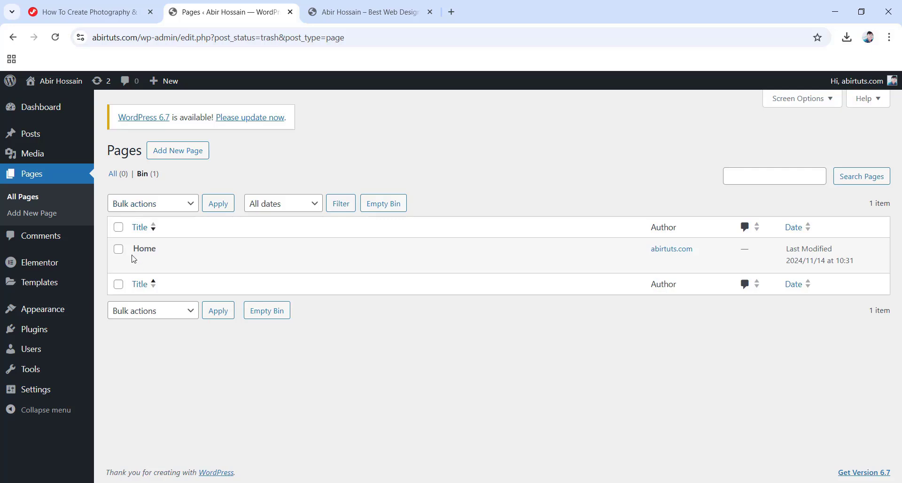
click(196, 266)
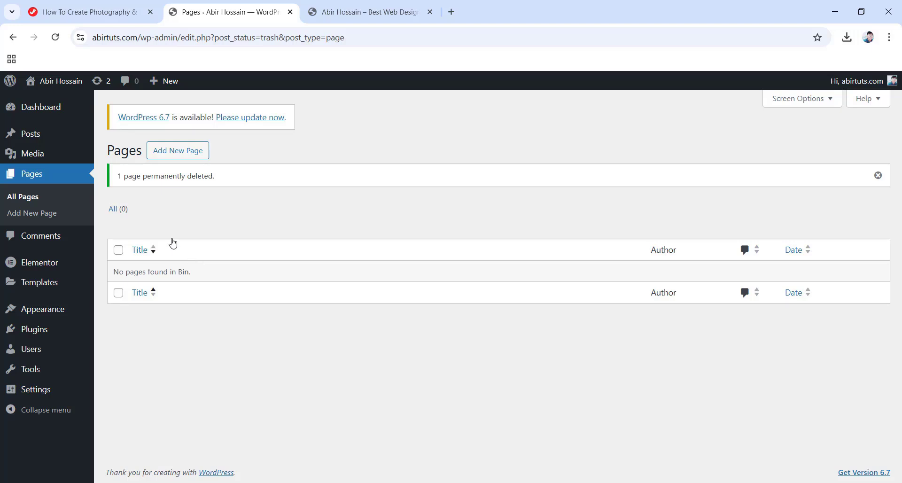
mouse_move(23, 263)
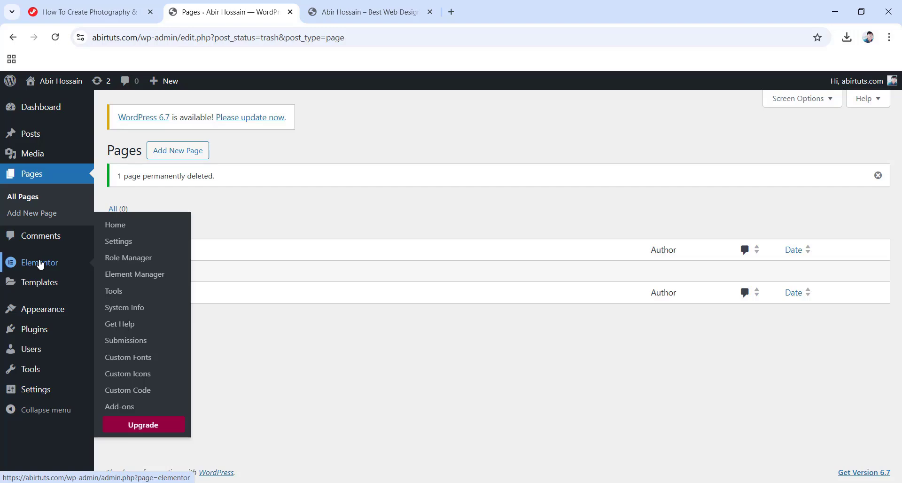
In Elementor Settings, disable the default colours and default fonts and save.
click(116, 242)
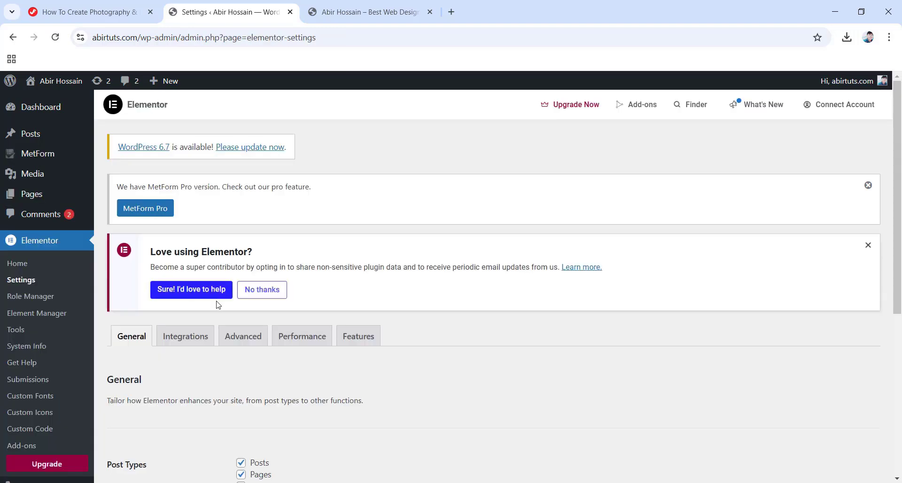
scroll(218, 305, down, 5)
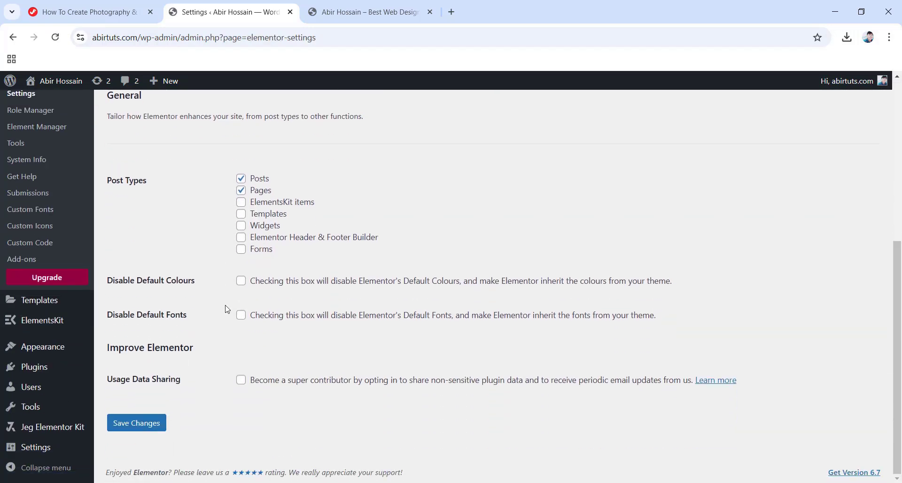
click(242, 281)
click(241, 316)
click(136, 424)
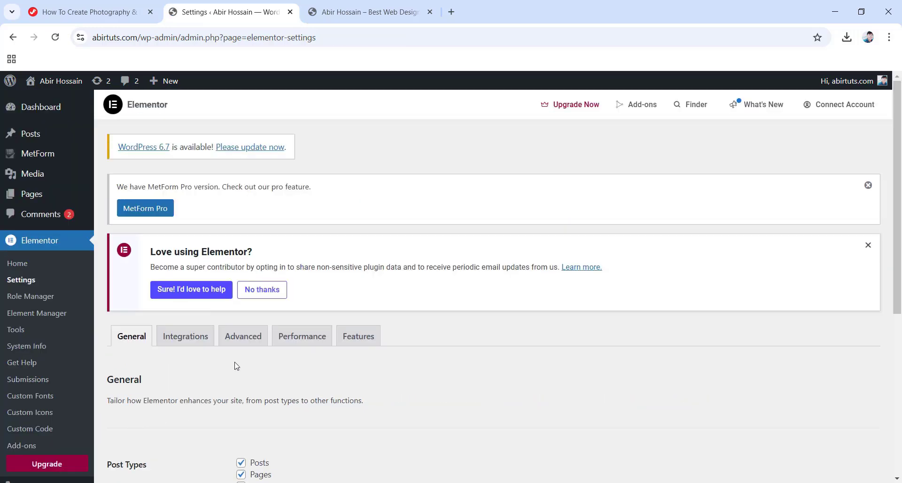
Set Unfiltered File Uploads to Enable on the Advanced tab and save.
click(243, 336)
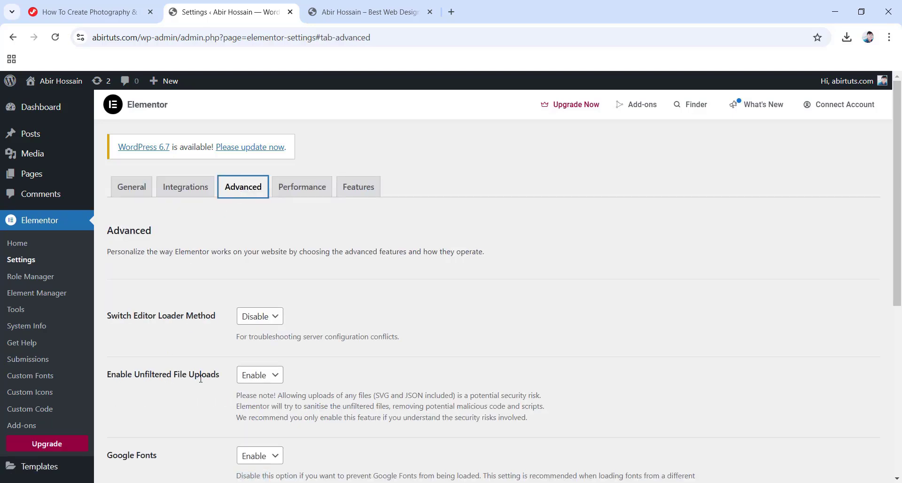
click(263, 376)
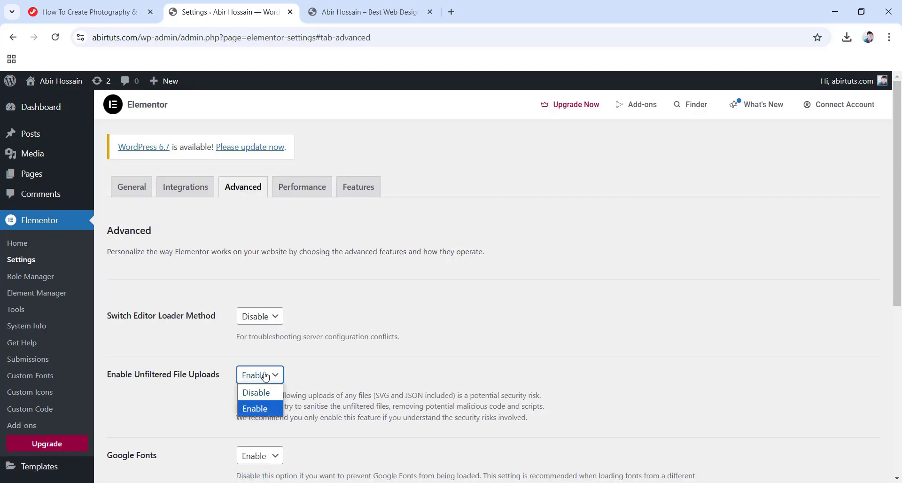
click(255, 409)
scroll(256, 405, down, 6)
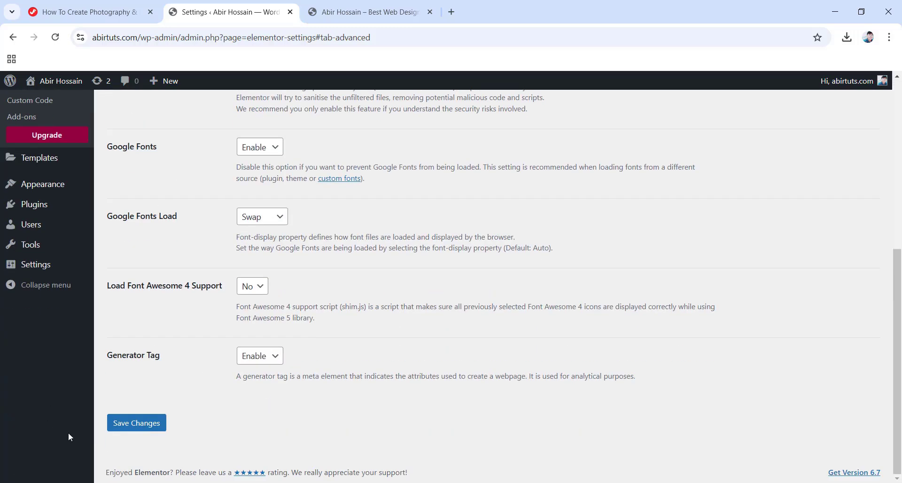
click(134, 427)
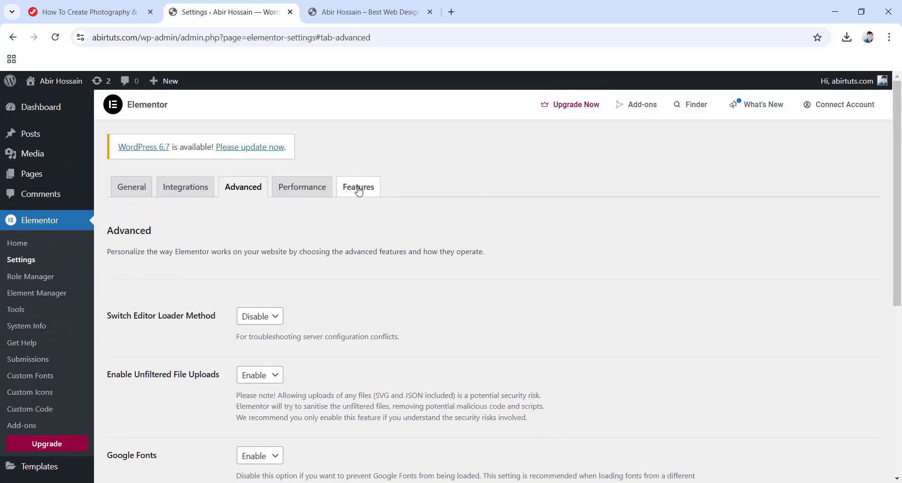
Set the Nested Elements feature to Active on the Features tab and save.
click(359, 188)
scroll(277, 197, down, 5)
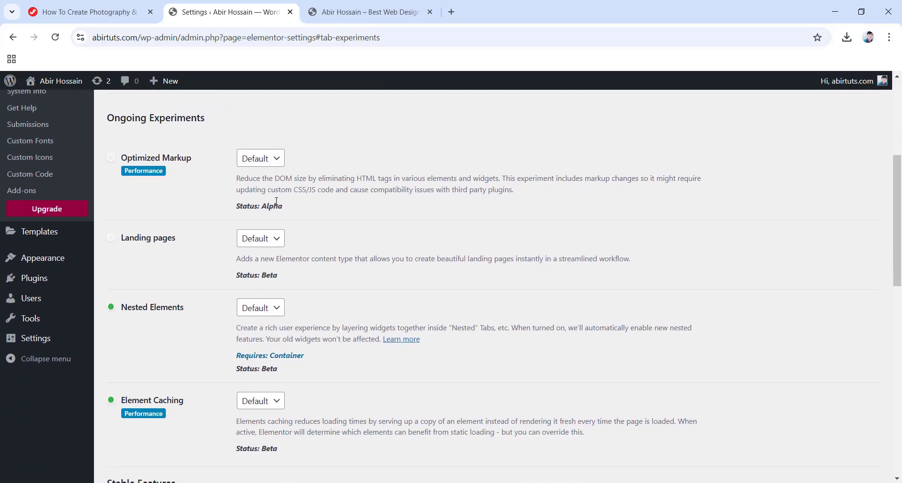
click(261, 310)
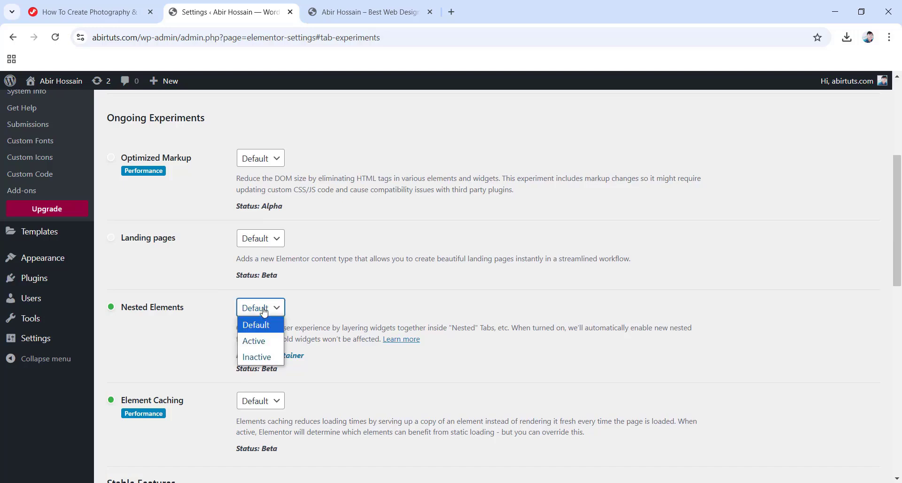
click(264, 343)
scroll(263, 339, down, 12)
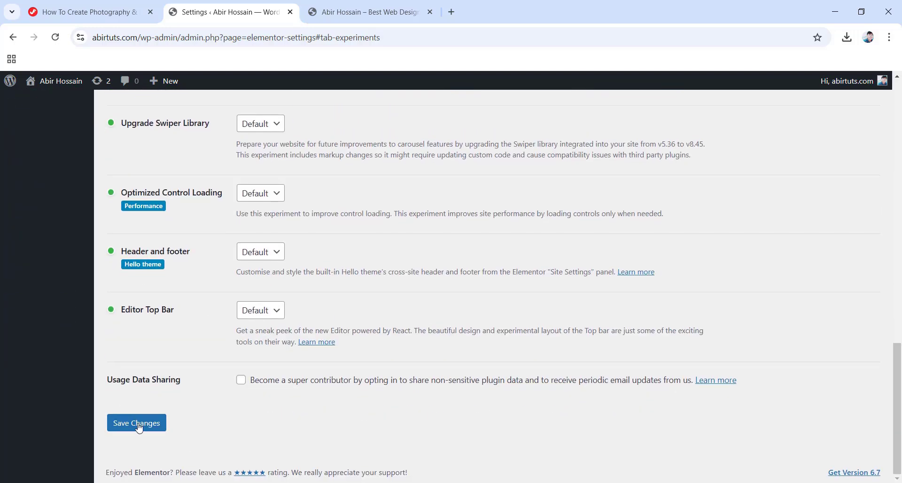
click(136, 425)
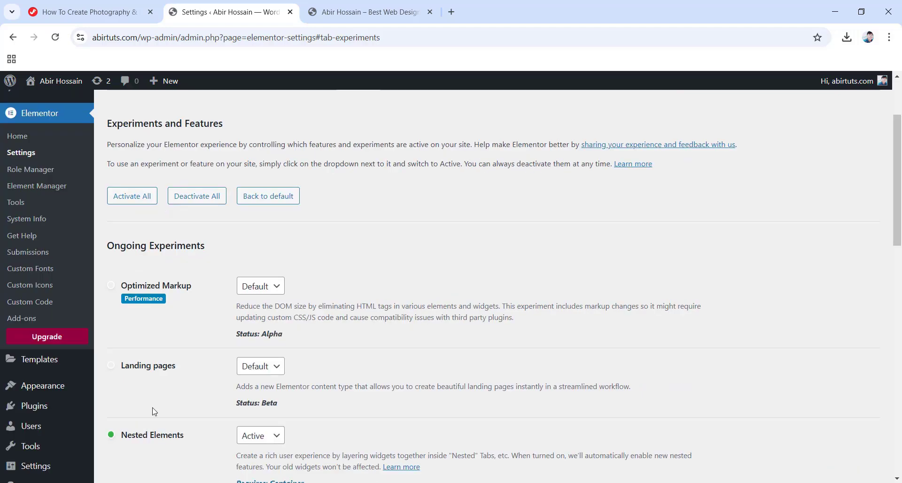
scroll(122, 344, up, 3)
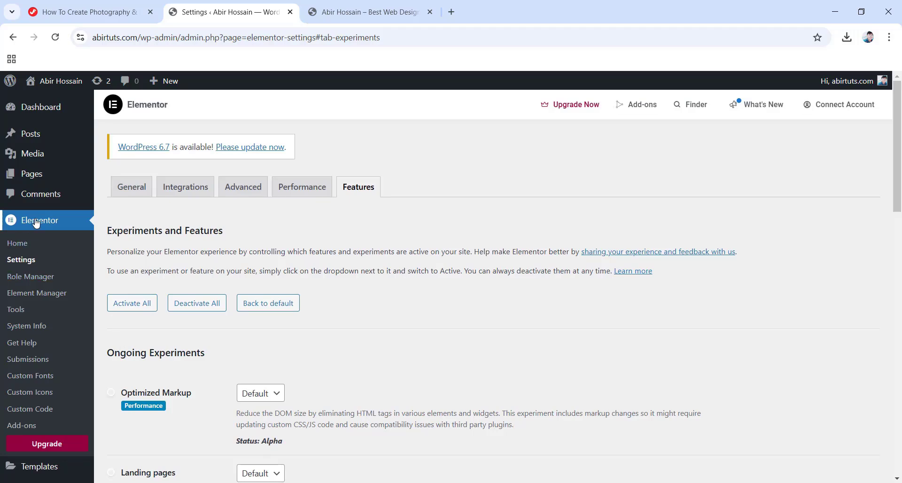
Start a template kit import from Elementor Tools' Import / Export Kit section.
click(26, 316)
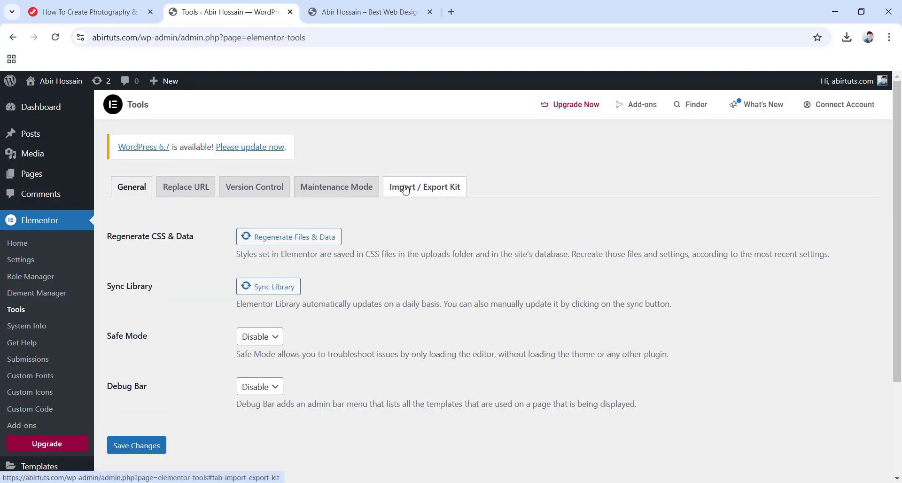
click(419, 193)
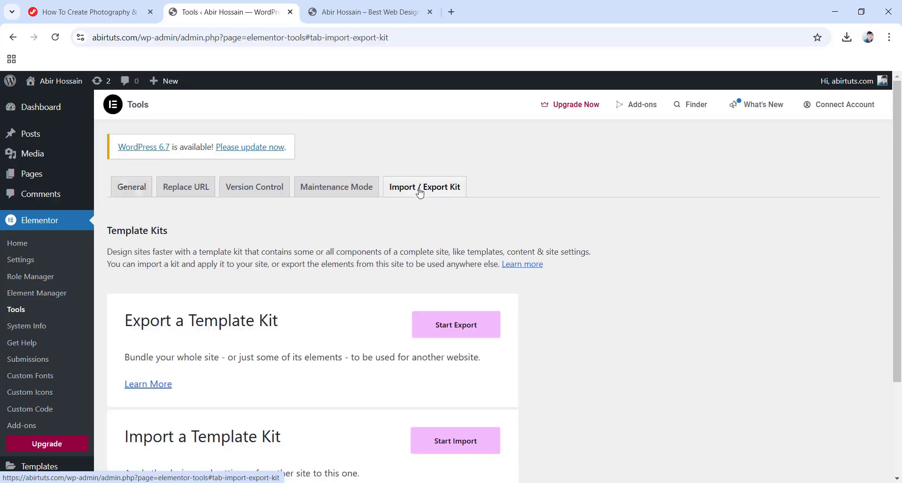
scroll(404, 200, down, 3)
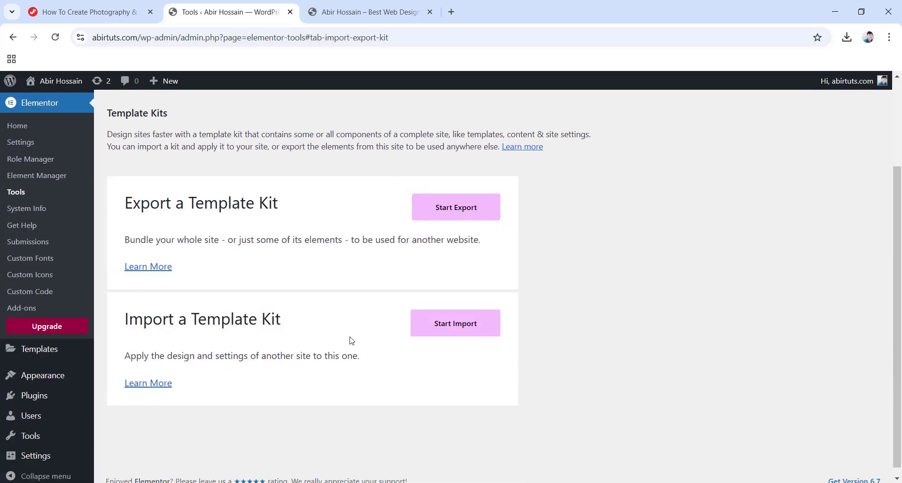
click(489, 326)
Upload the FotoVibe kit zip, accept the unsafe-file warning, and apply the kit with its plugins.
scroll(440, 322, down, 1)
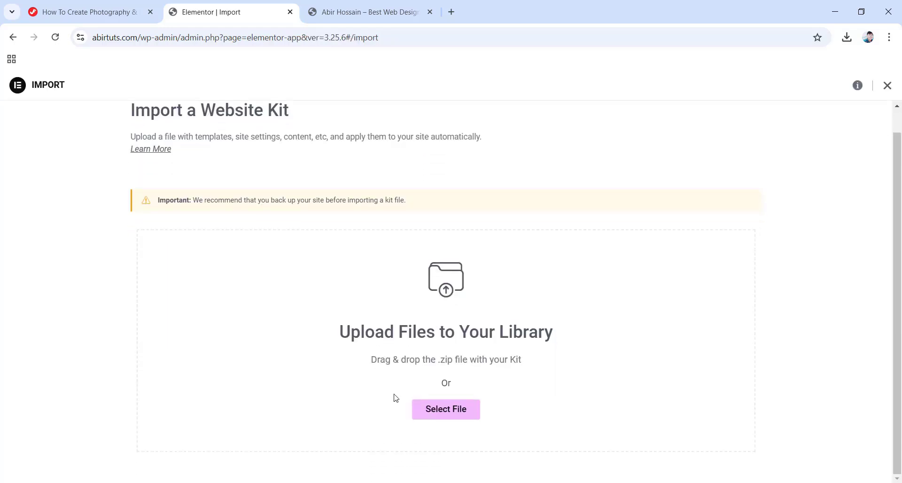
click(442, 414)
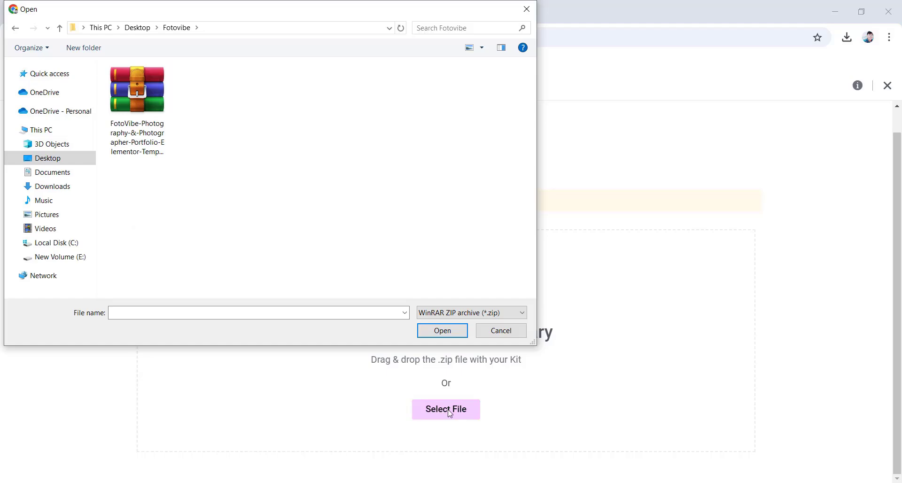
click(149, 114)
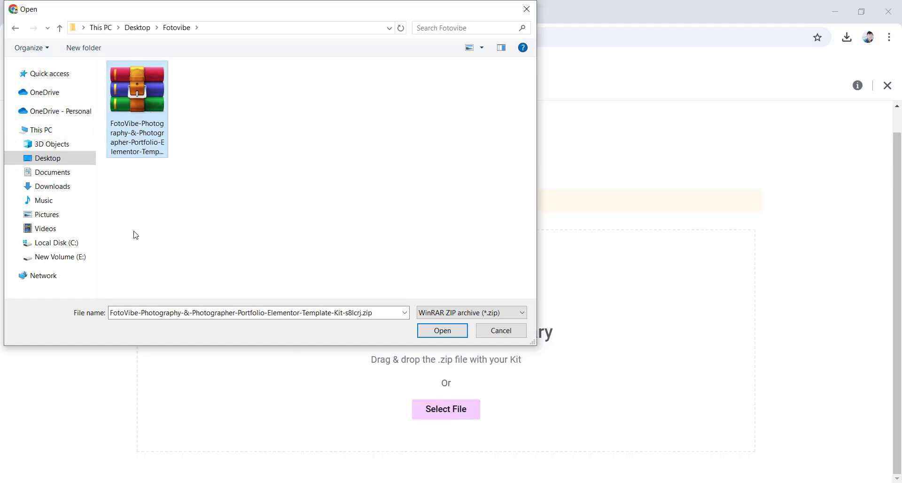
click(440, 331)
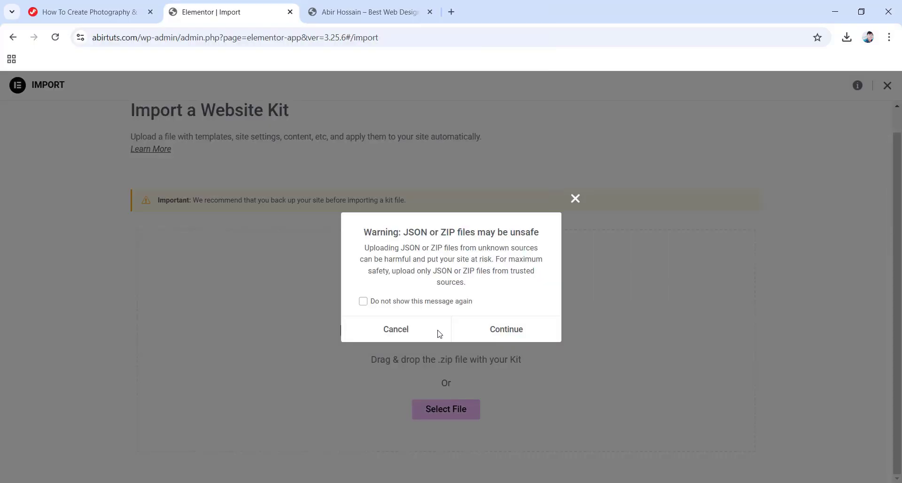
click(494, 332)
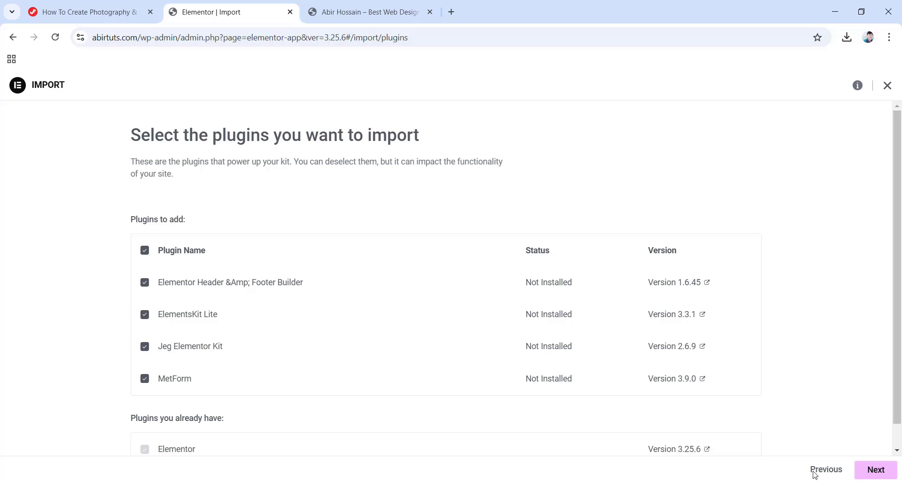
click(867, 471)
click(867, 472)
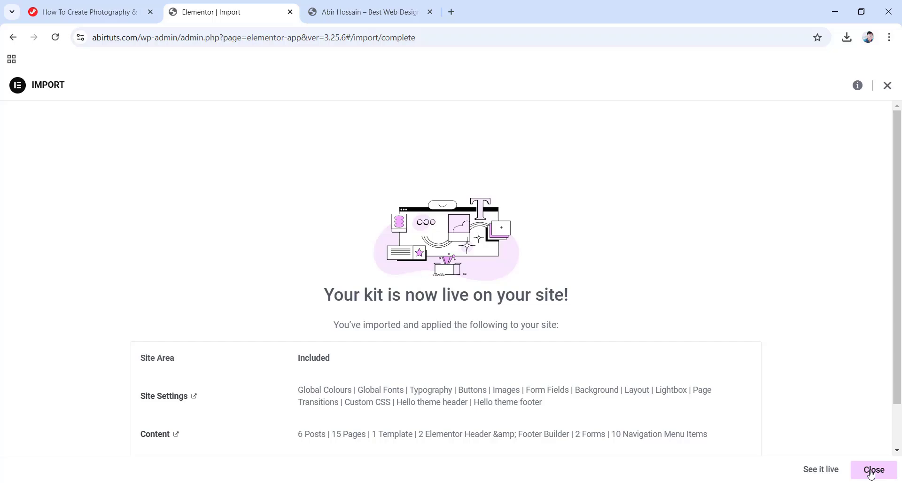
Close the finished import and scroll through the 15 imported pages in All Pages.
click(871, 472)
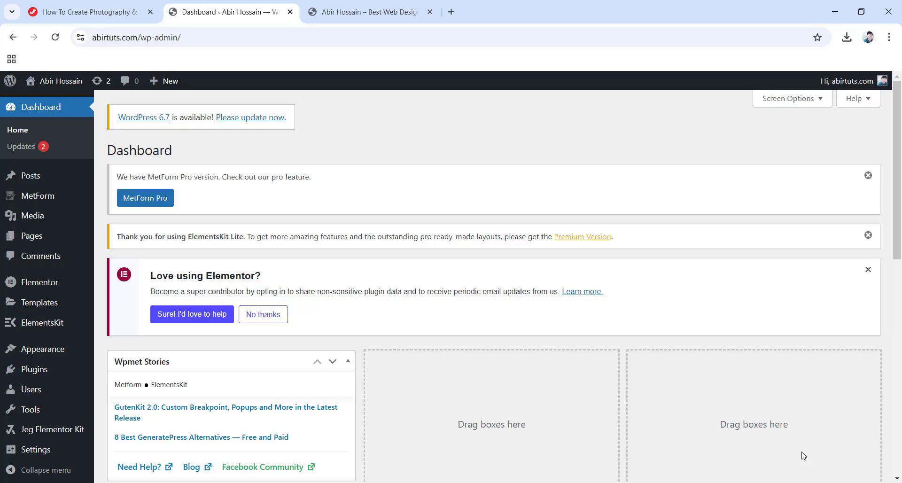
click(16, 237)
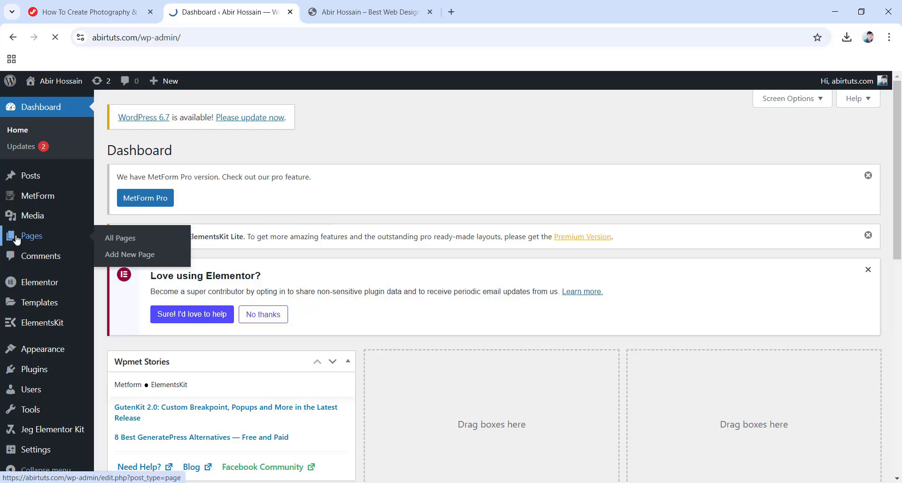
scroll(231, 289, down, 2)
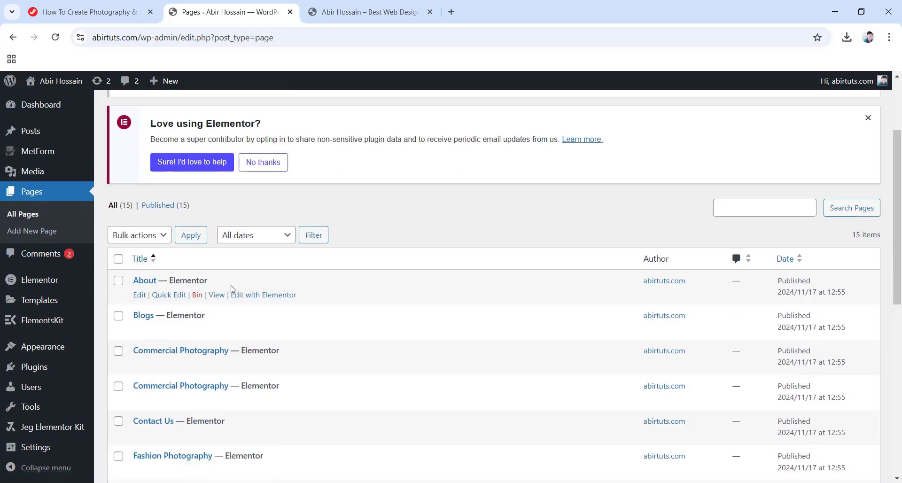
scroll(232, 289, down, 1)
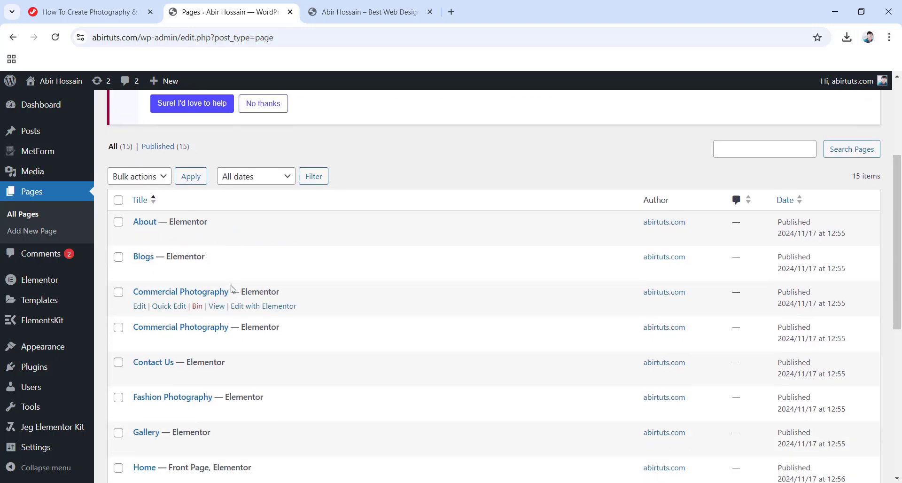
scroll(254, 260, down, 2)
scroll(269, 367, down, 2)
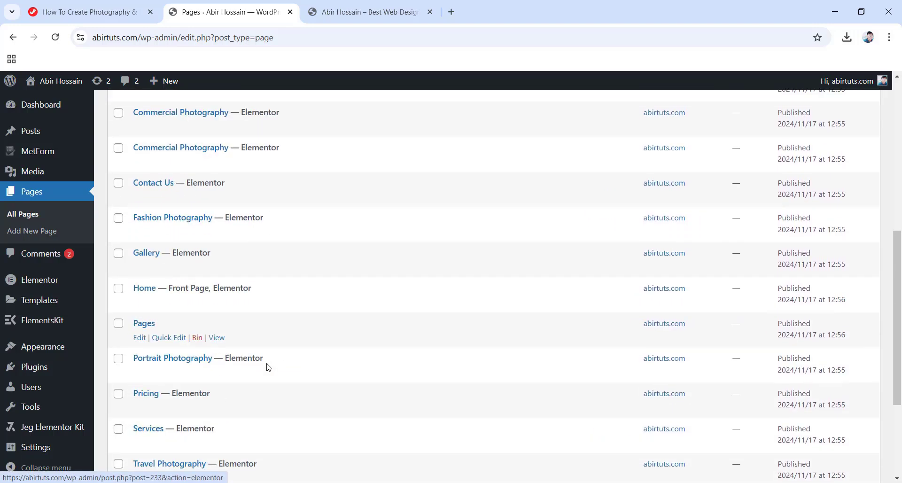
scroll(268, 366, down, 1)
scroll(267, 363, down, 2)
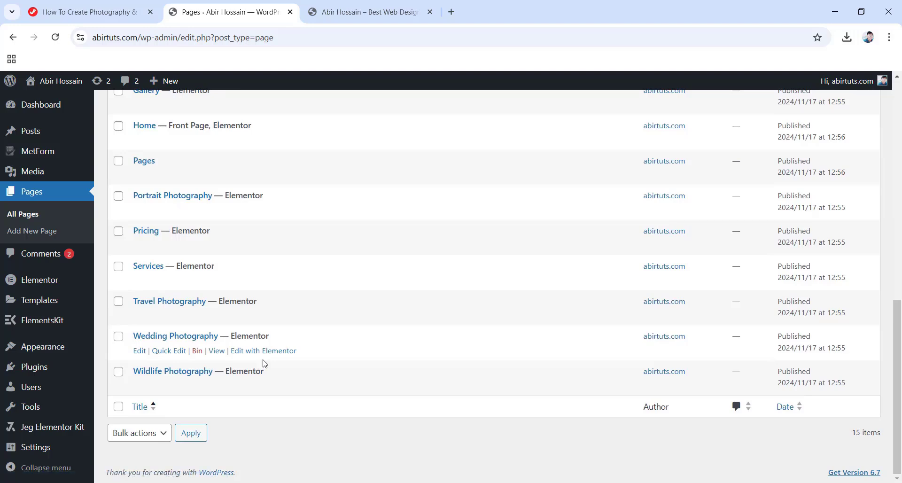
scroll(264, 365, up, 7)
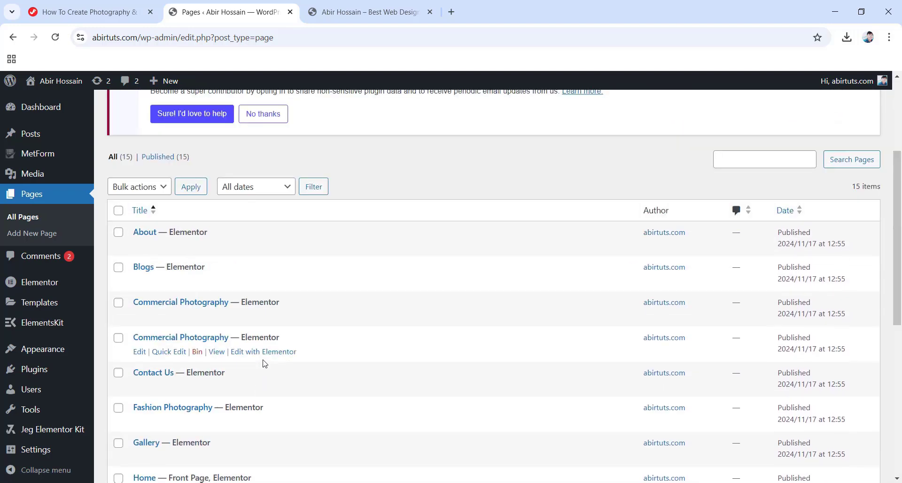
scroll(265, 363, down, 3)
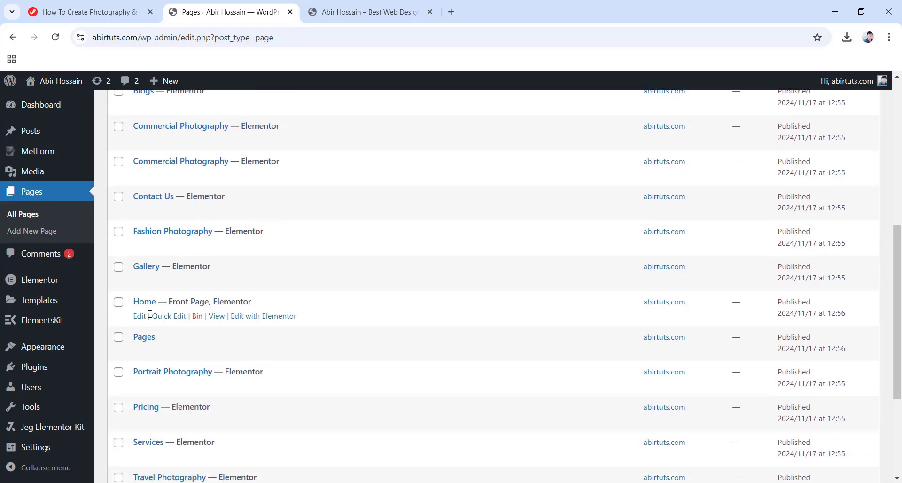
Edit the Home page with Elementor and scroll through its hero and counters.
click(271, 319)
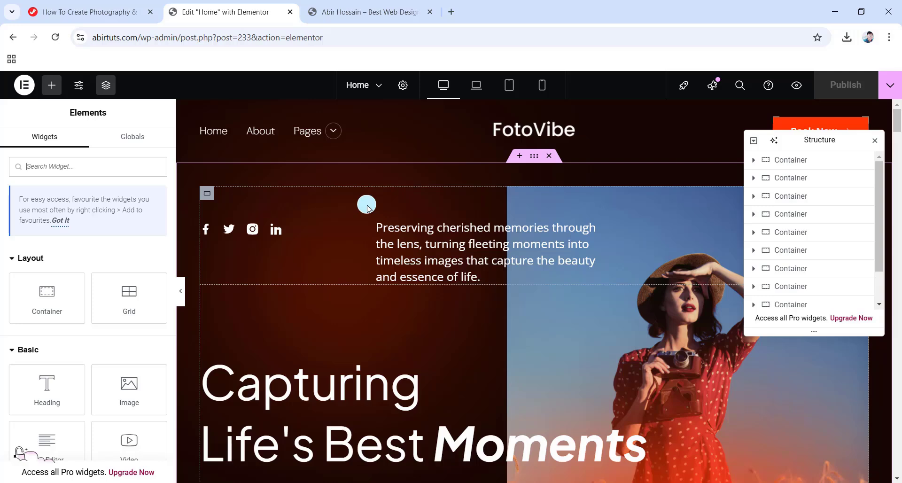
scroll(404, 301, down, 1)
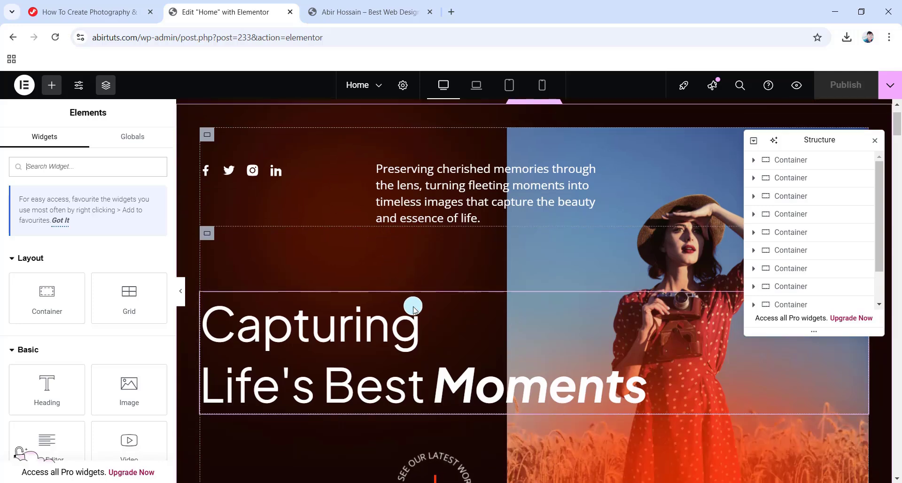
scroll(456, 253, down, 4)
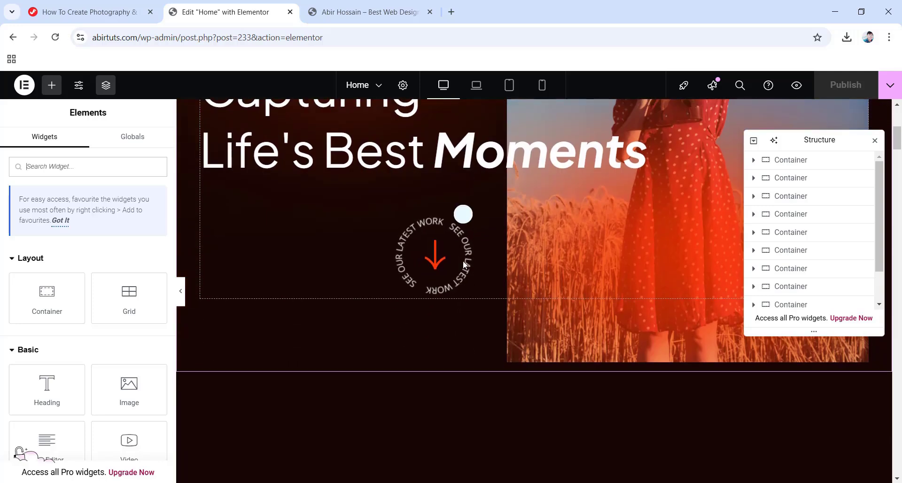
scroll(463, 263, down, 8)
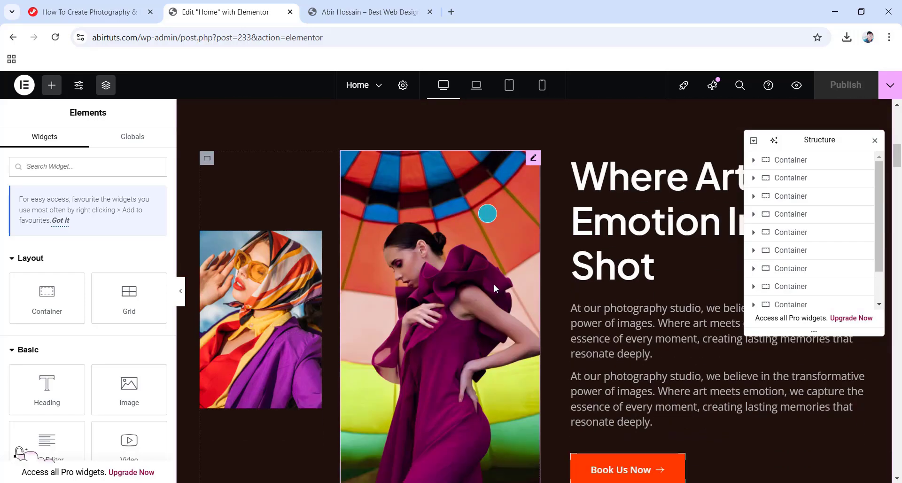
scroll(494, 291, down, 3)
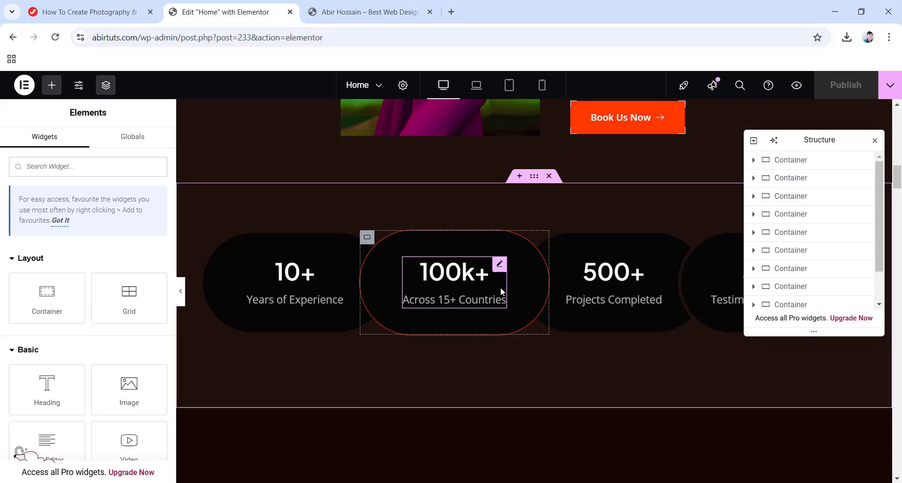
scroll(501, 287, up, 15)
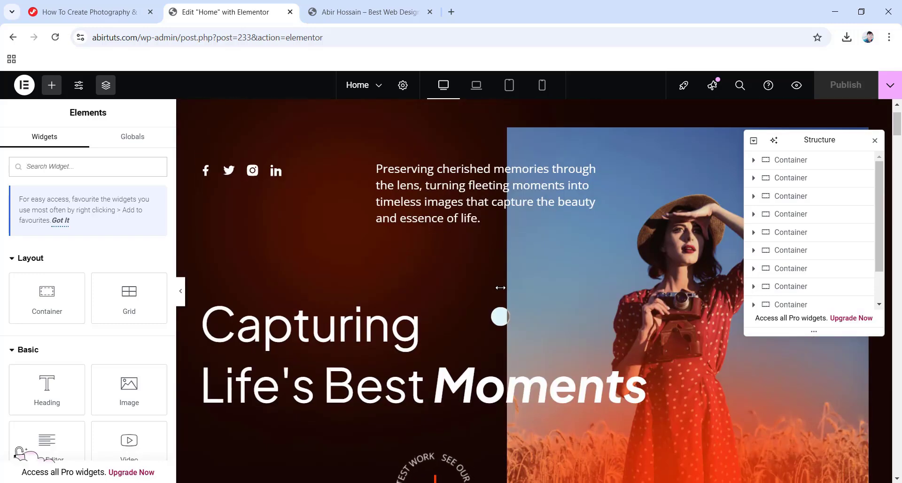
scroll(498, 288, up, 2)
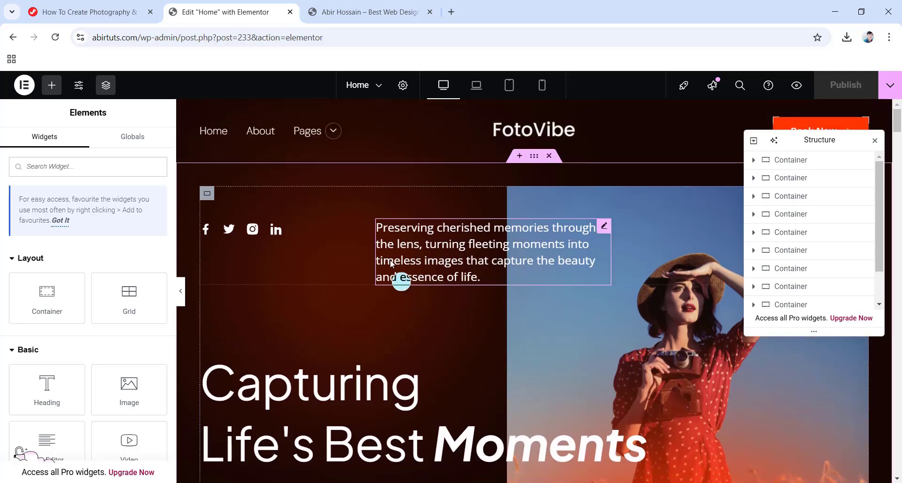
Type stray characters into the intro heading's text, then undo them.
click(480, 250)
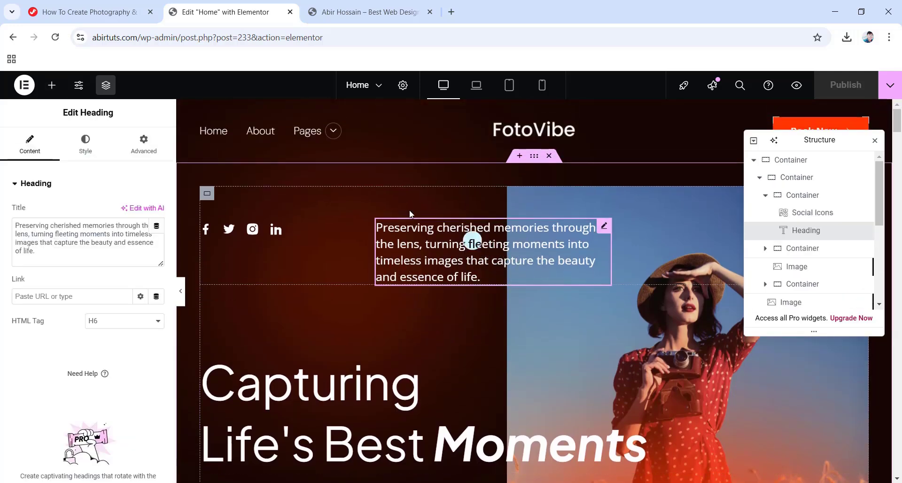
click(40, 227)
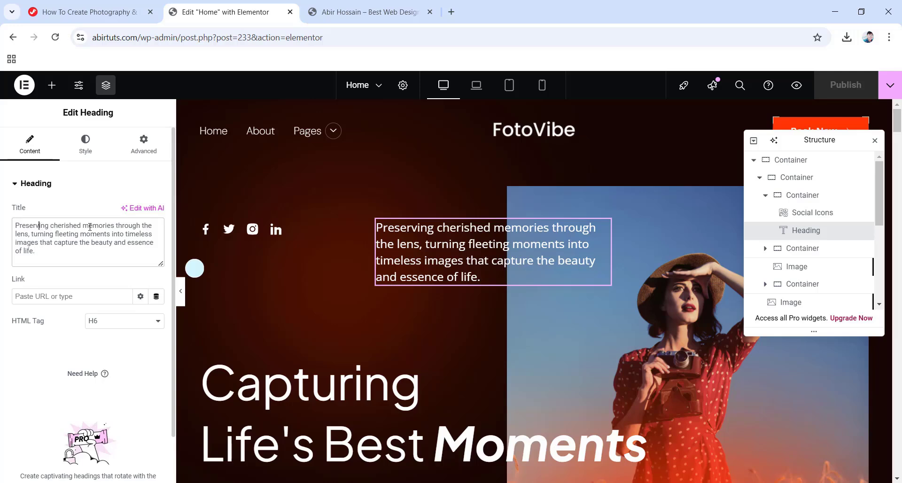
click(79, 252)
text(sdfgergdbrt)
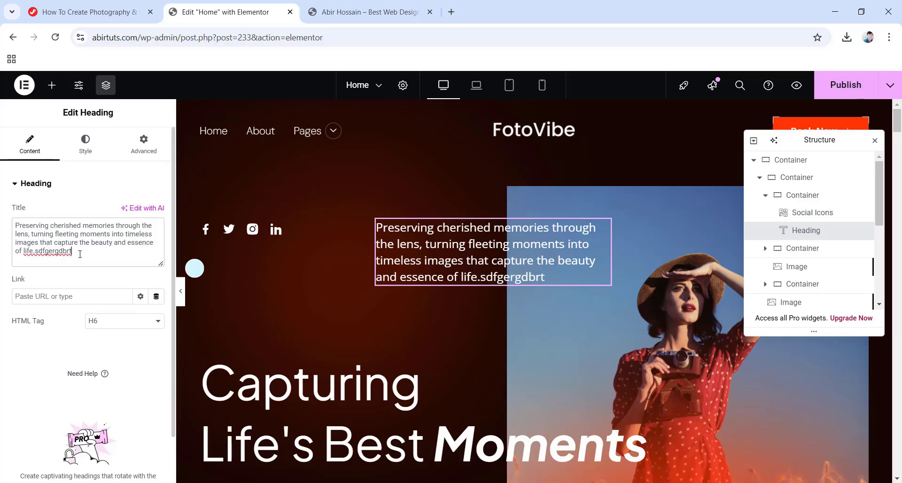
key(ctrl+z)
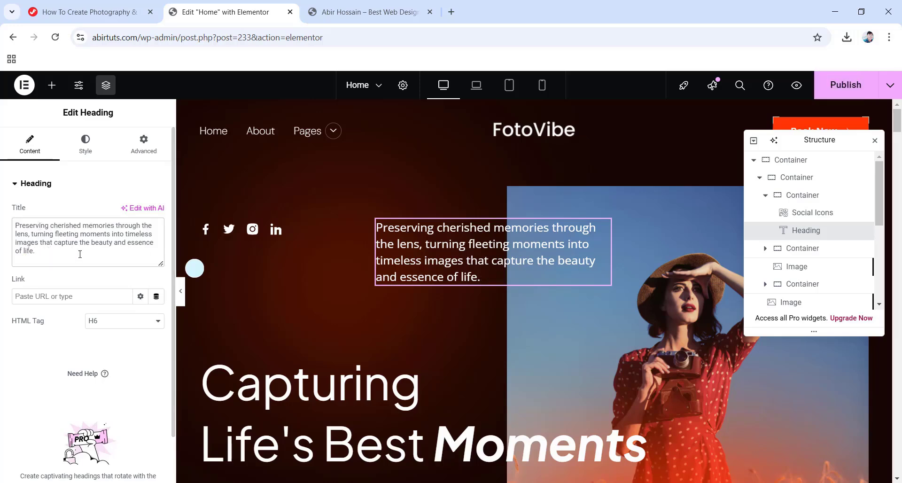
Expand the first social icon's settings in the social icons group.
click(253, 229)
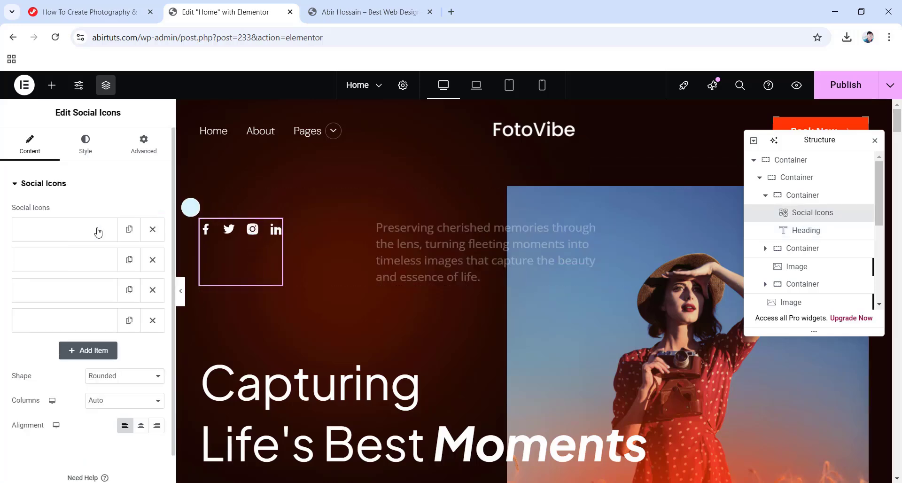
click(81, 230)
scroll(125, 297, down, 1)
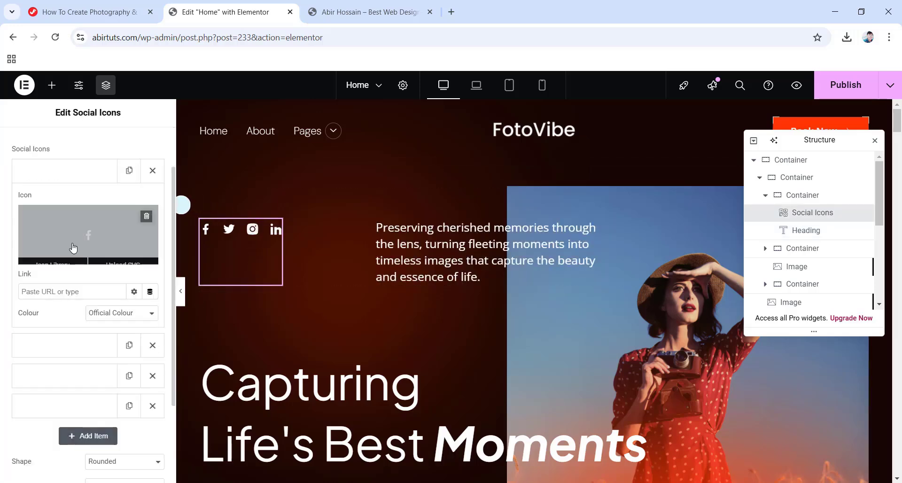
scroll(100, 314, down, 2)
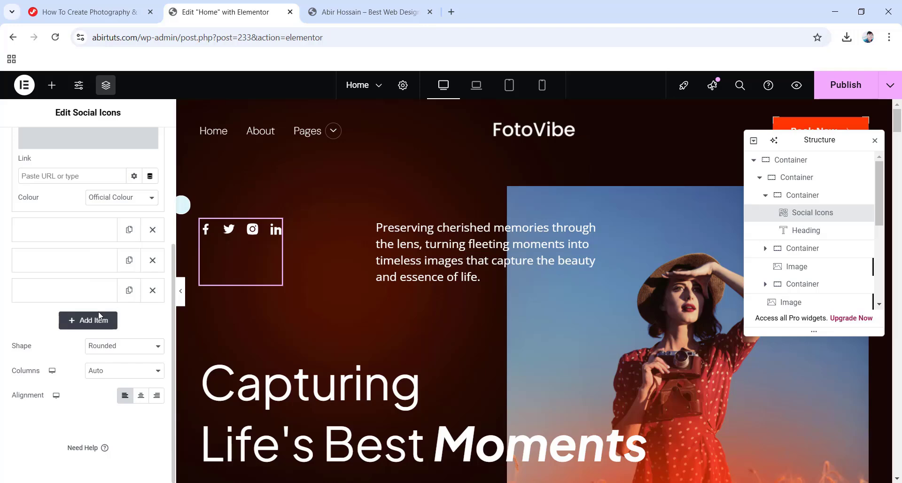
Try dark red on the 'Capturing Life's Best Moments' heading, then set it back to #FFFFFF.
click(358, 383)
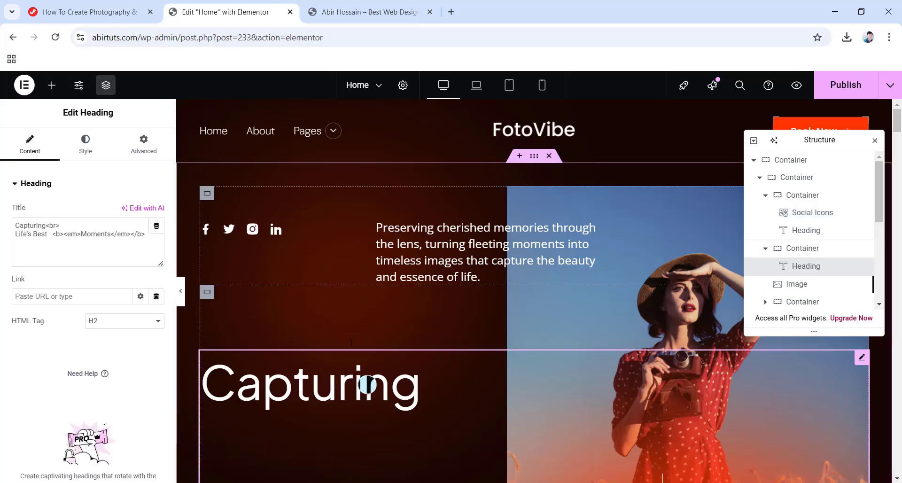
click(86, 142)
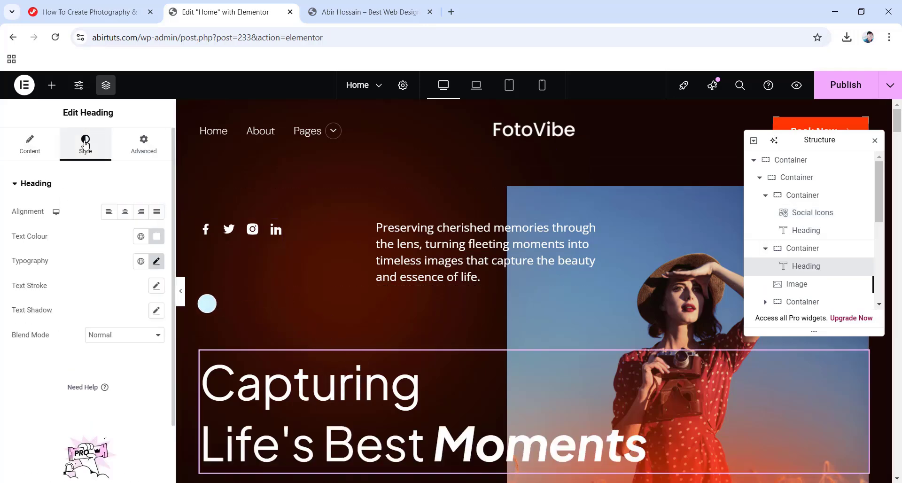
click(156, 236)
click(145, 316)
click(202, 334)
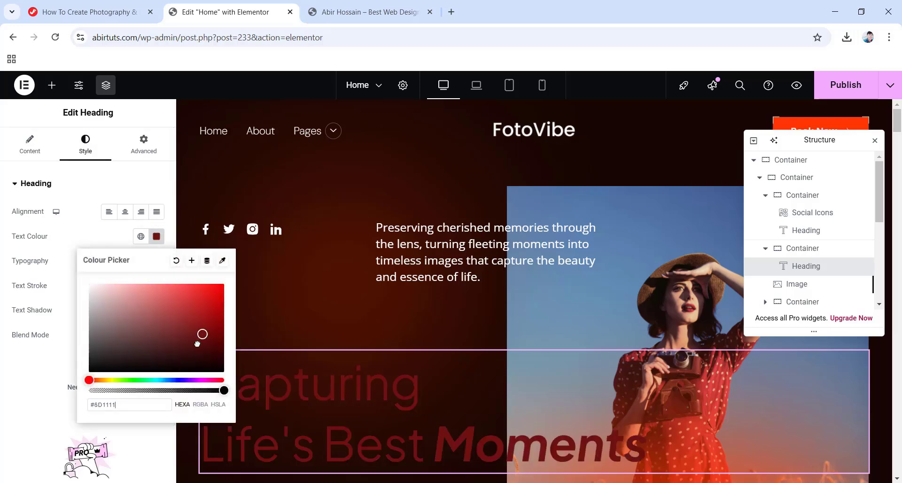
mouse_move(197, 344)
mouse_down()
mouse_move(185, 367)
mouse_move(173, 318)
mouse_move(191, 296)
mouse_move(67, 269)
mouse_up()
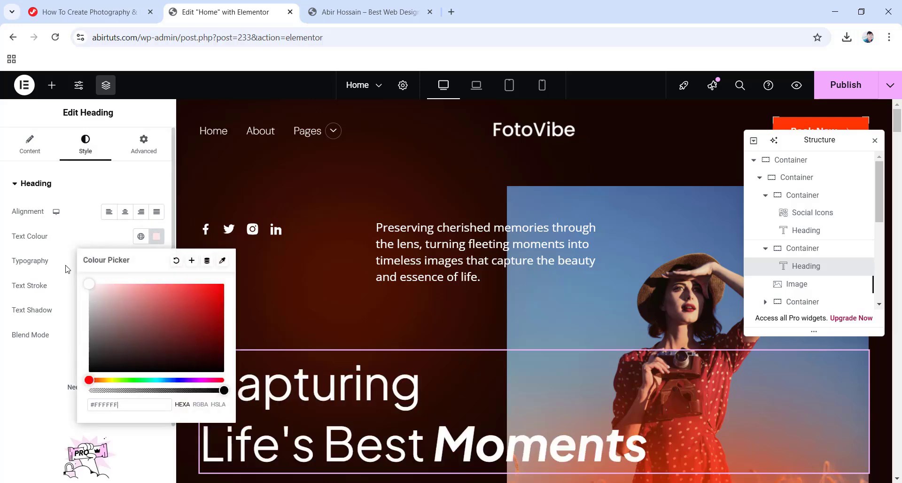
click(52, 360)
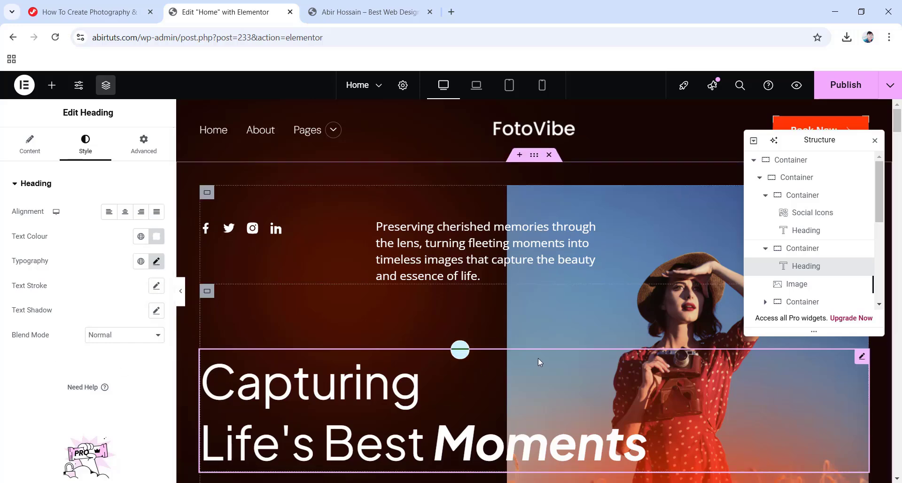
scroll(538, 362, down, 3)
click(808, 284)
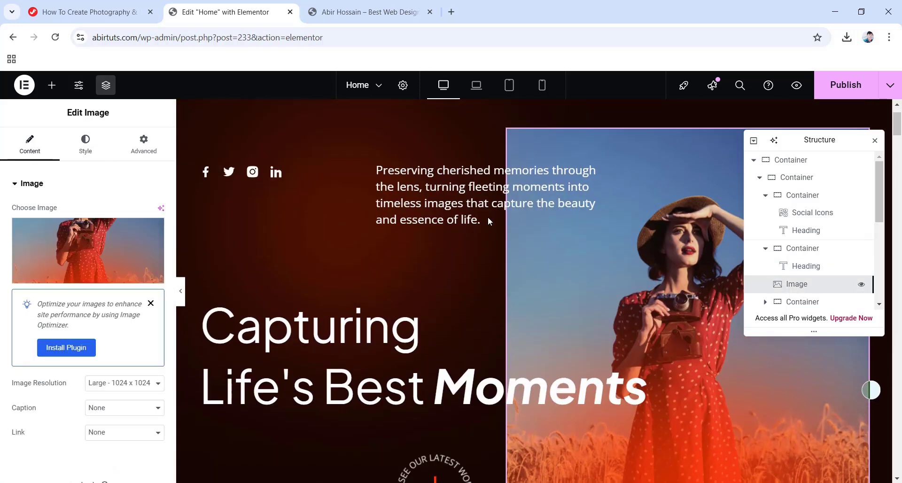
scroll(488, 221, up, 1)
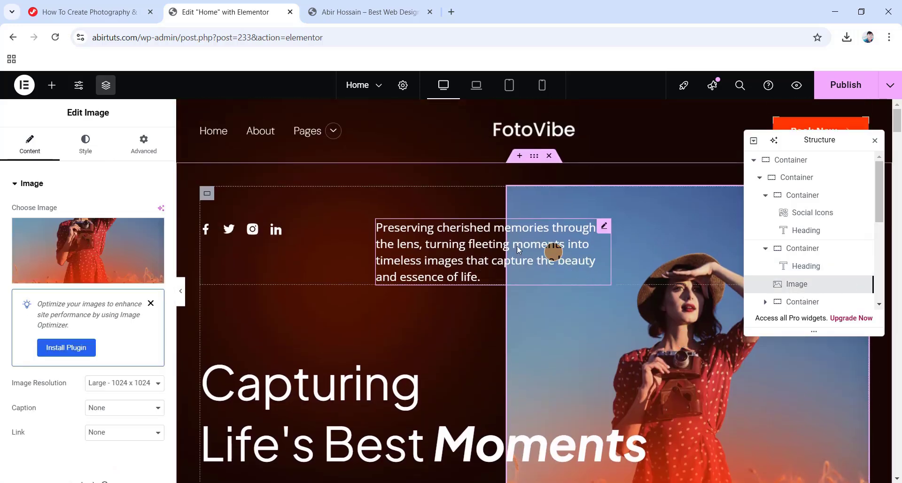
click(113, 249)
scroll(437, 327, down, 4)
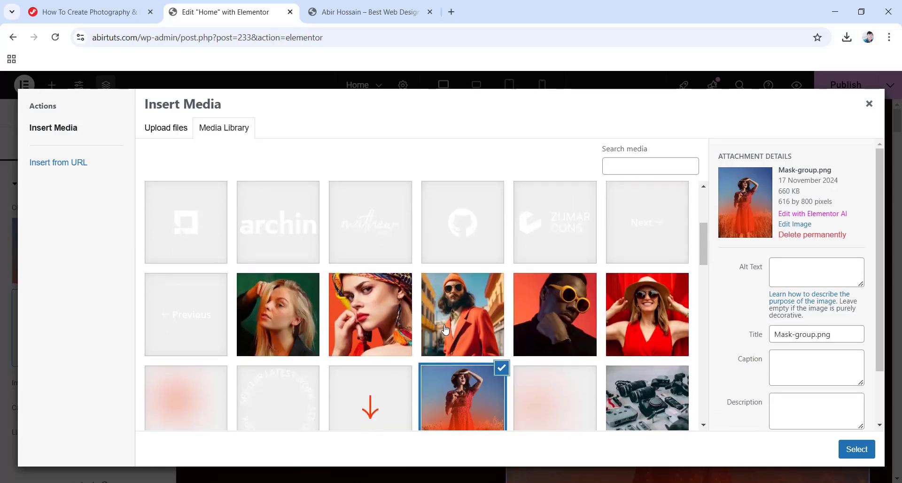
scroll(446, 329, down, 8)
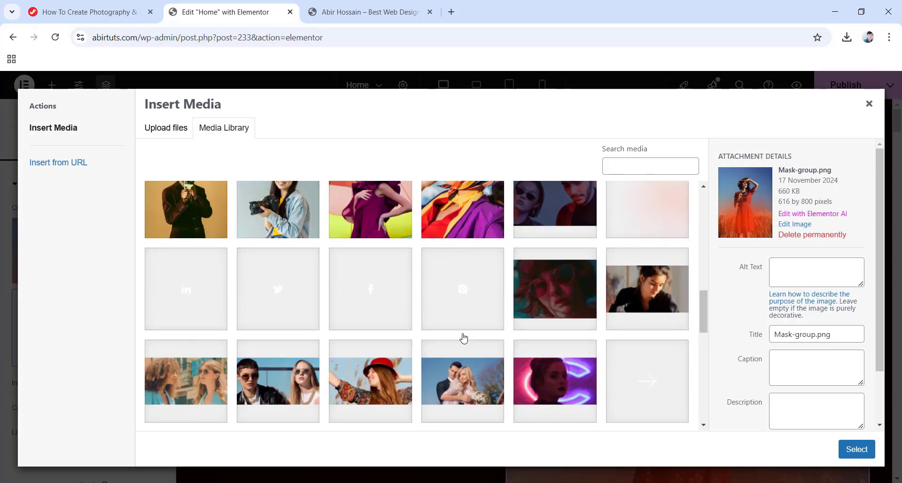
scroll(464, 338, down, 6)
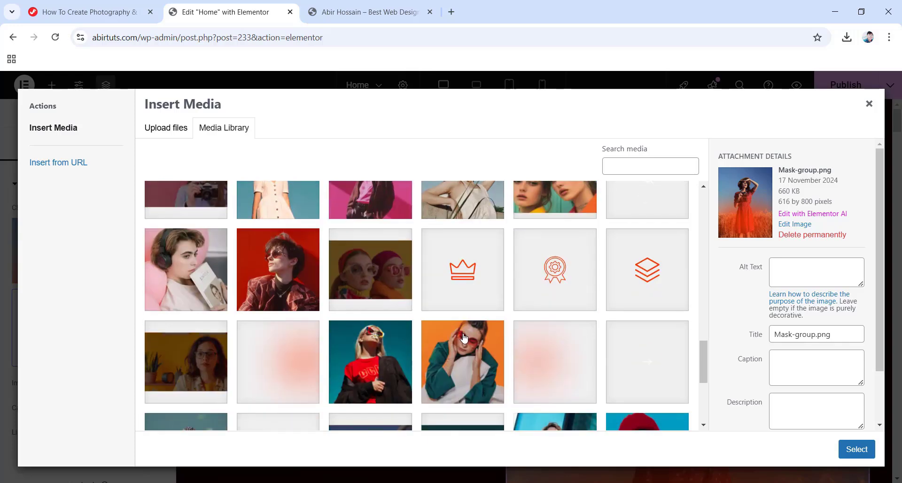
scroll(456, 340, down, 5)
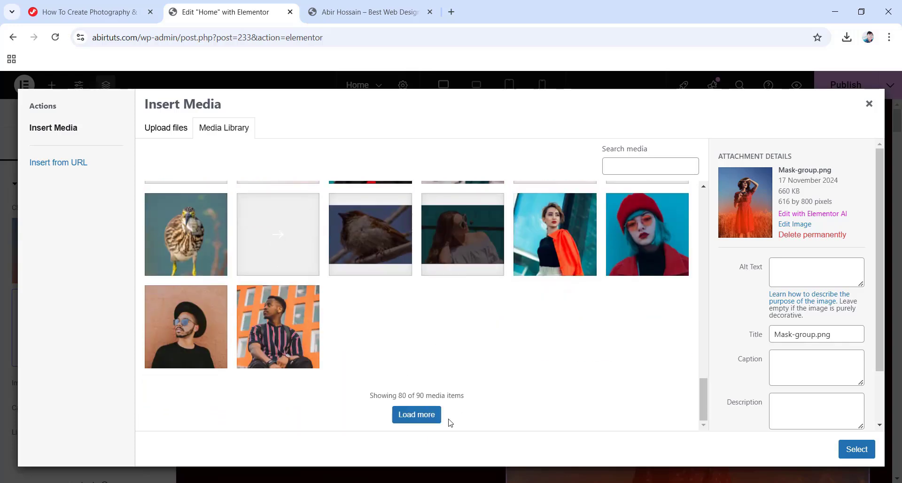
click(434, 415)
scroll(465, 335, up, 5)
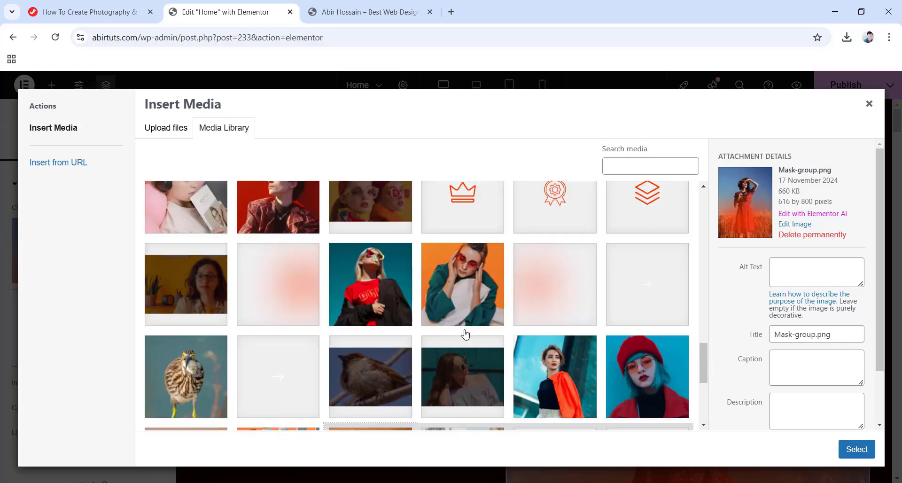
scroll(465, 335, up, 10)
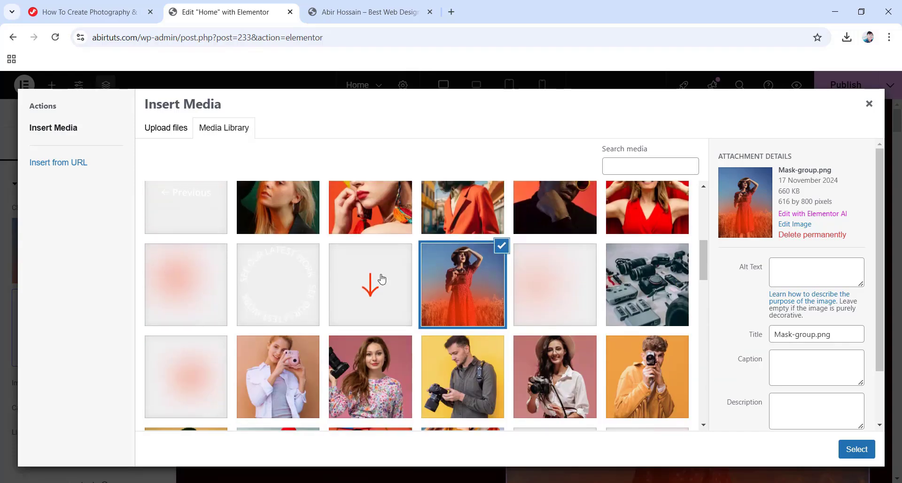
click(167, 133)
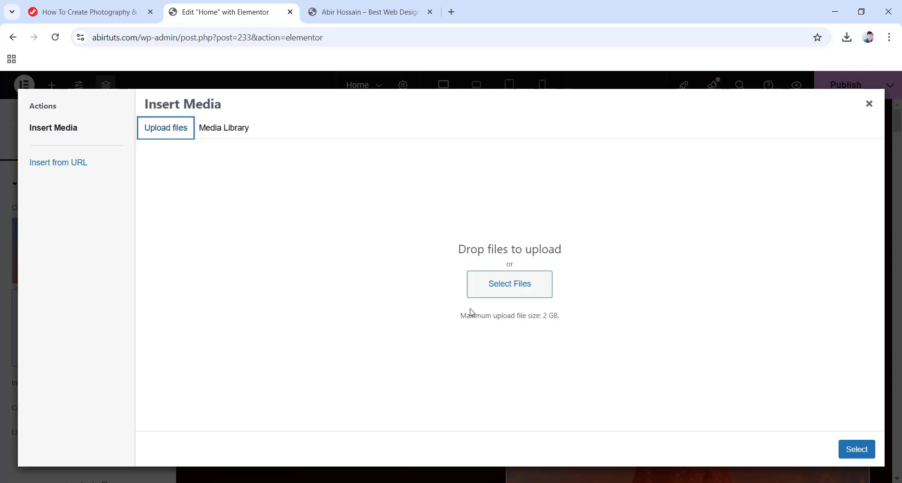
click(228, 133)
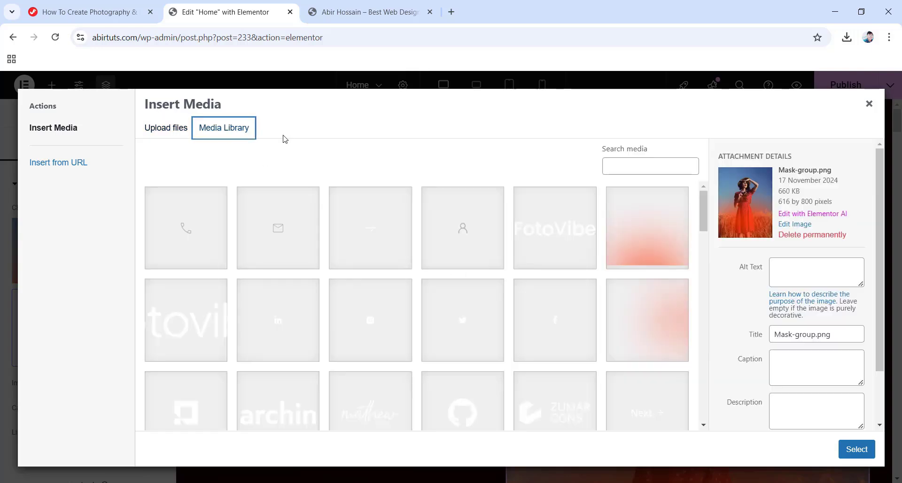
scroll(516, 284, down, 5)
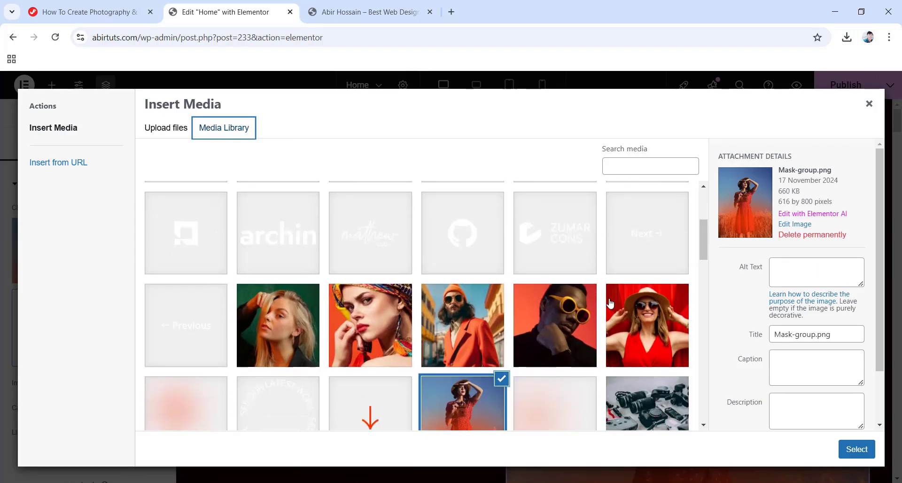
click(620, 331)
click(622, 252)
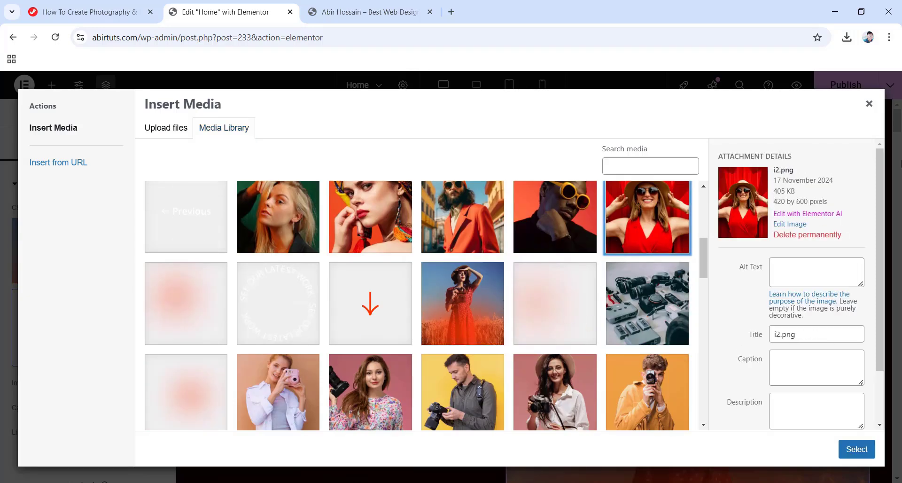
click(869, 104)
Select the 'See our latest work' badge and close its media library without changing the image.
scroll(574, 175, down, 5)
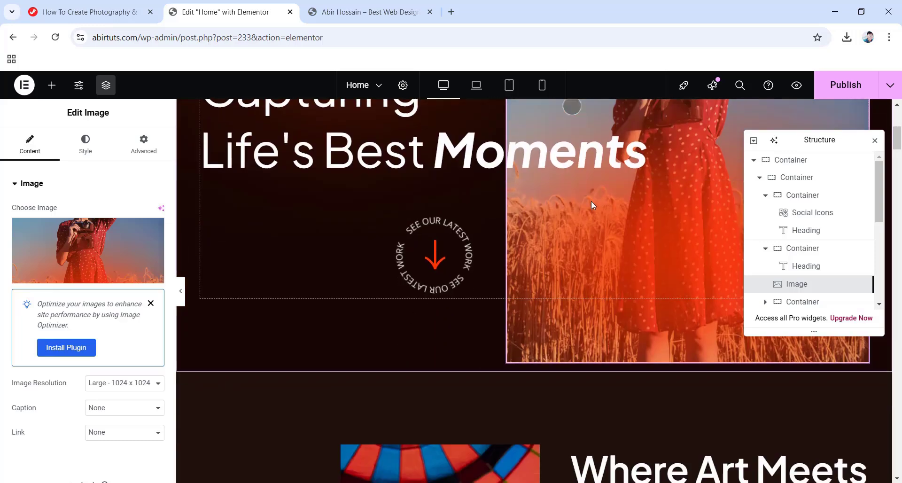
scroll(594, 202, down, 1)
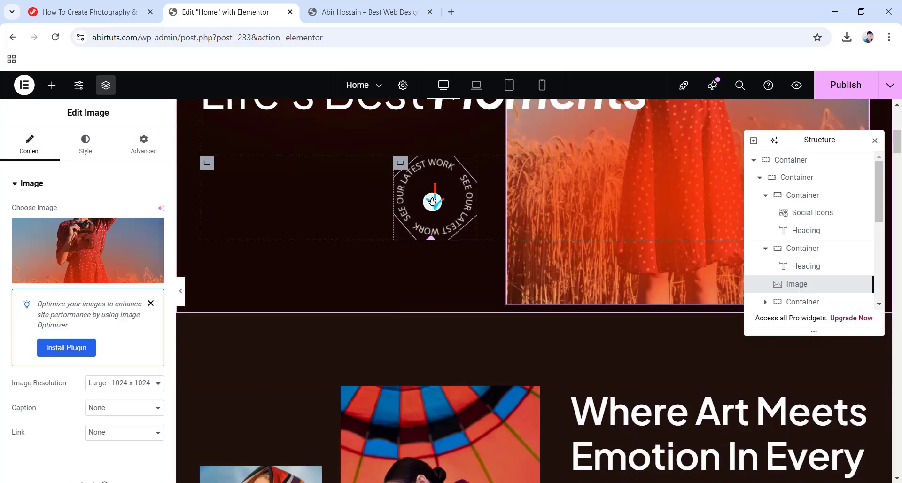
click(434, 201)
click(76, 246)
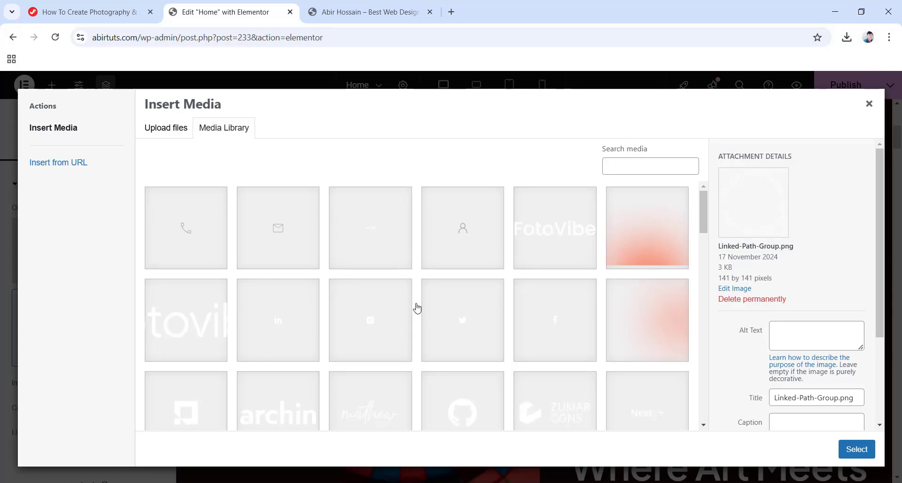
scroll(415, 308, down, 5)
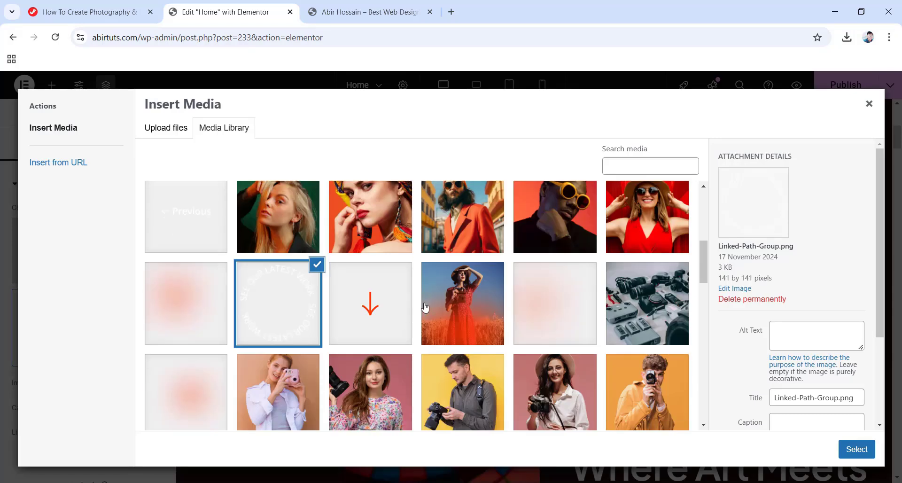
click(869, 104)
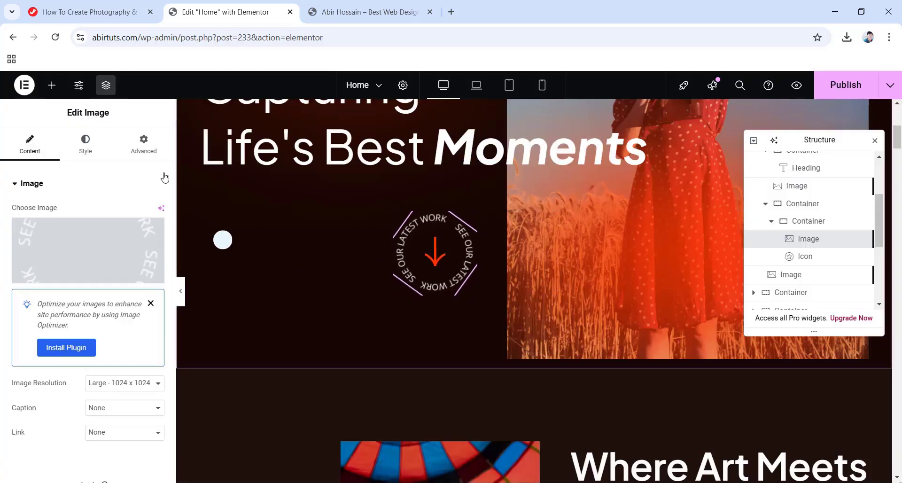
Delete the badge's circle-img CSS class under Advanced, then undo to restore it.
click(141, 146)
scroll(92, 249, down, 7)
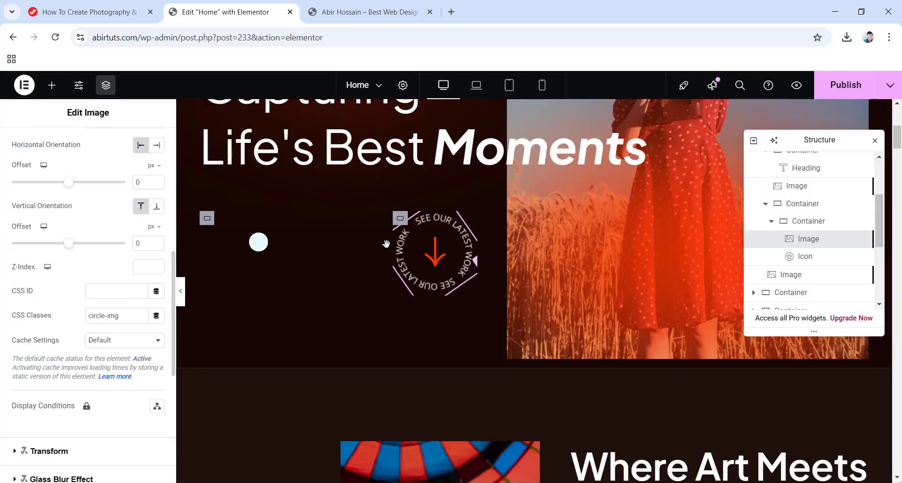
click(128, 314)
key(ctrl+a)
key(BackSpace)
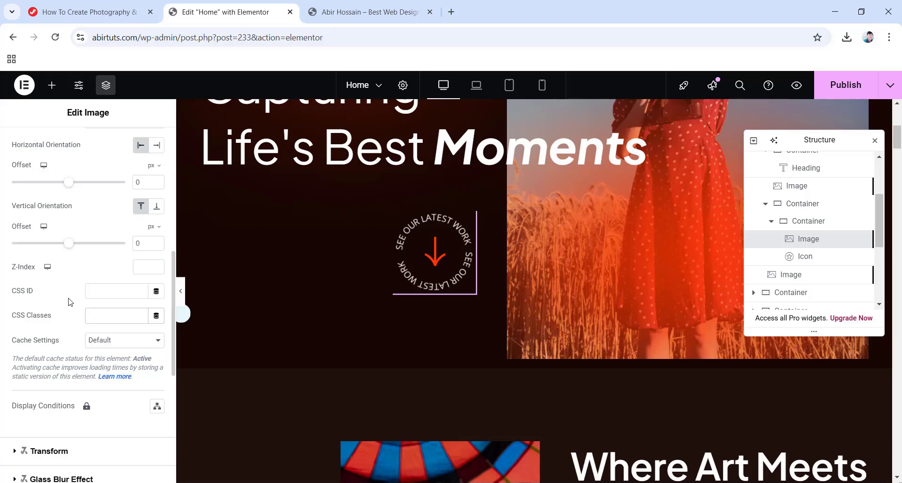
key(ctrl+z)
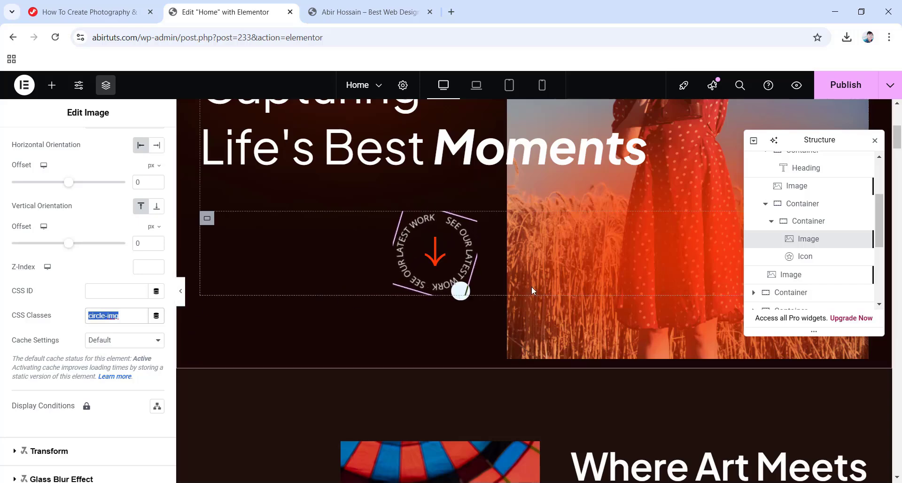
scroll(531, 286, down, 6)
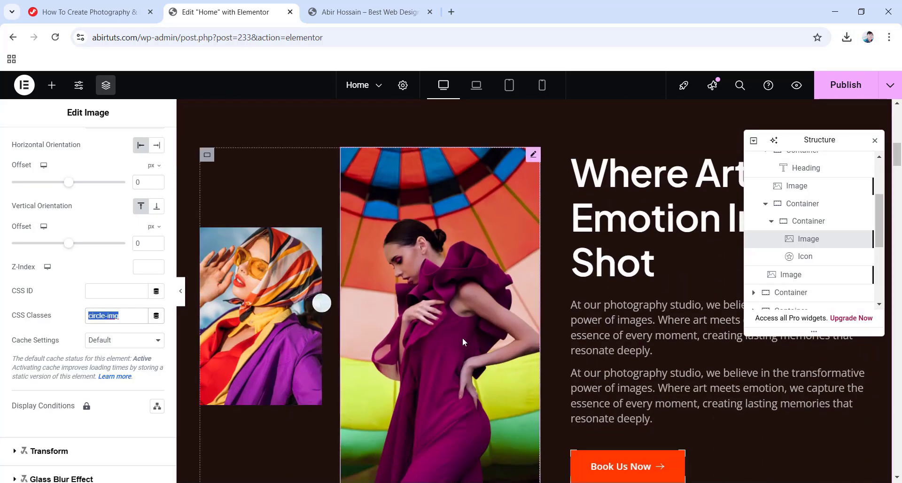
Inspect the Book Us Now button's text and its /fotovibe/contact-us link, plus the page URL.
scroll(462, 338, down, 1)
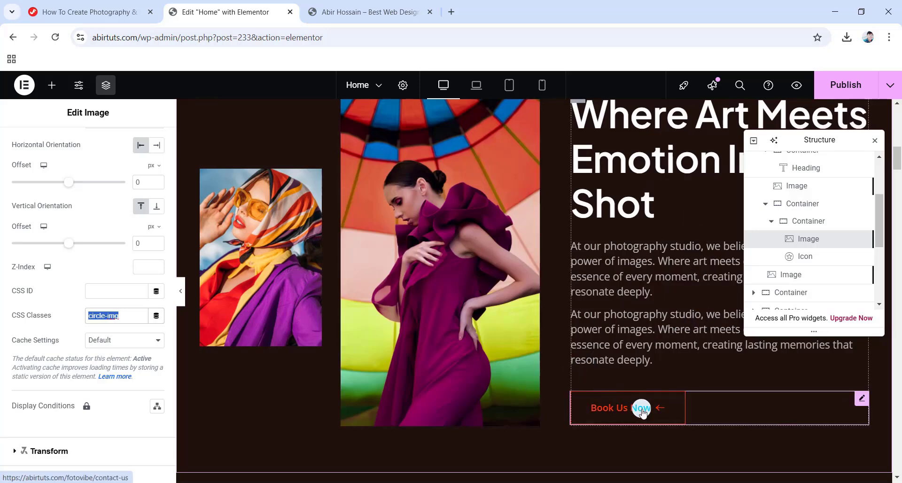
click(862, 399)
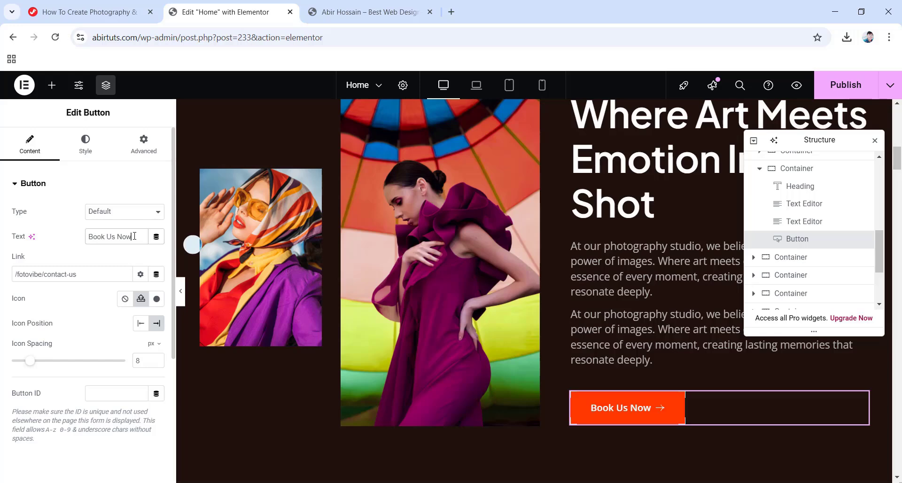
key(BackSpace)
key(BackSpace)
key(BackSpace)
key(BackSpace)
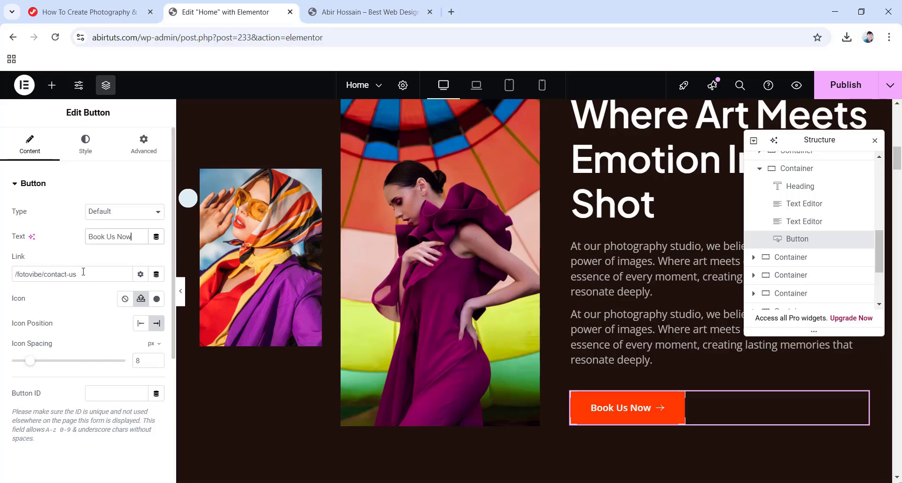
drag(57, 274, 9, 278)
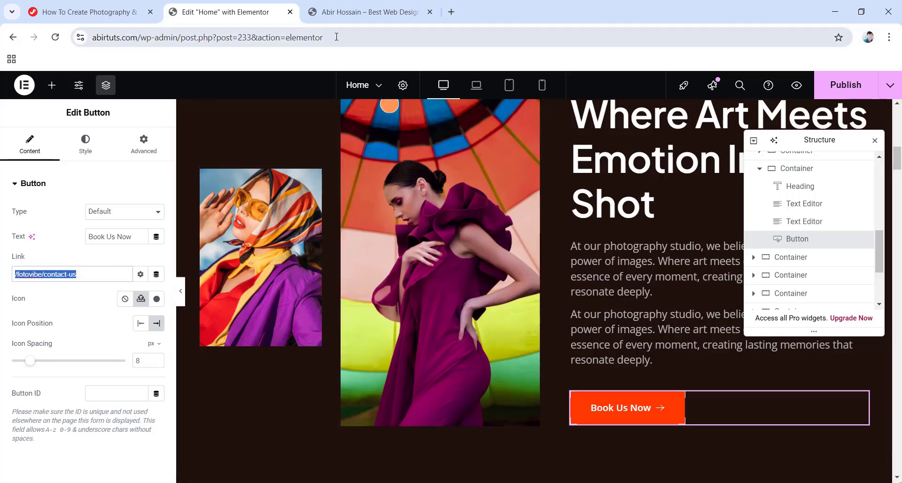
drag(337, 38, 90, 37)
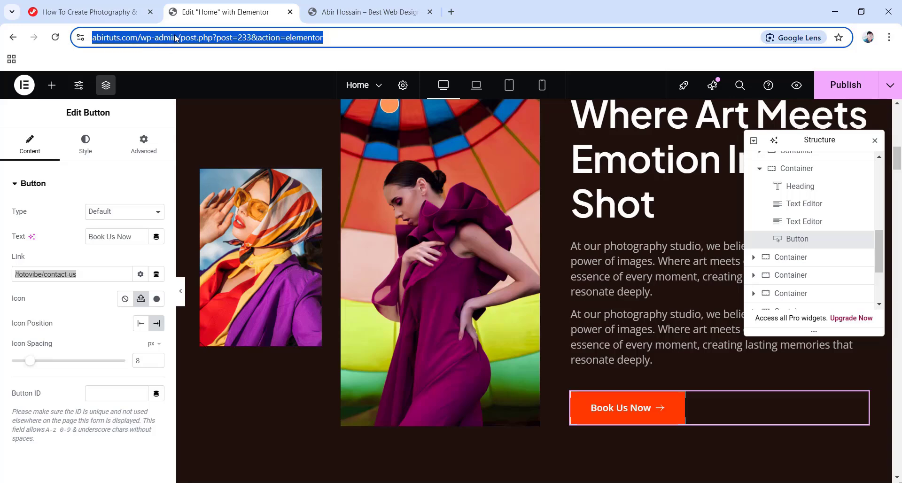
click(93, 271)
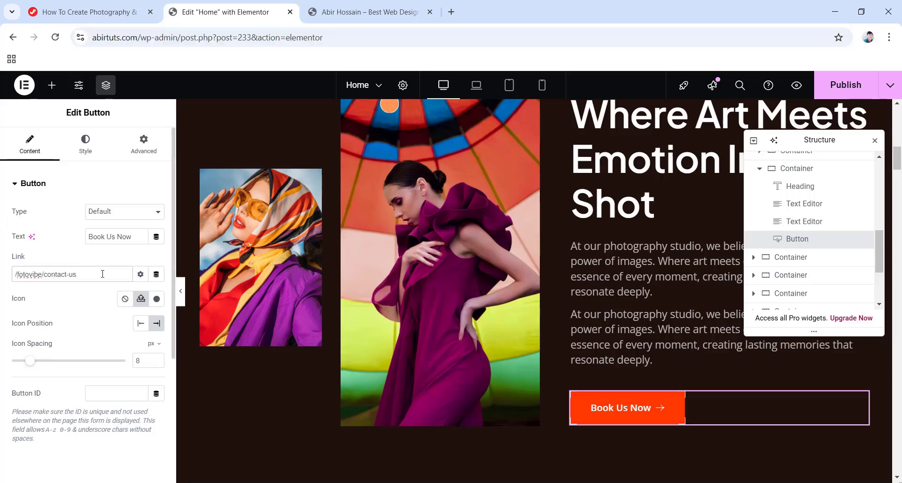
click(588, 413)
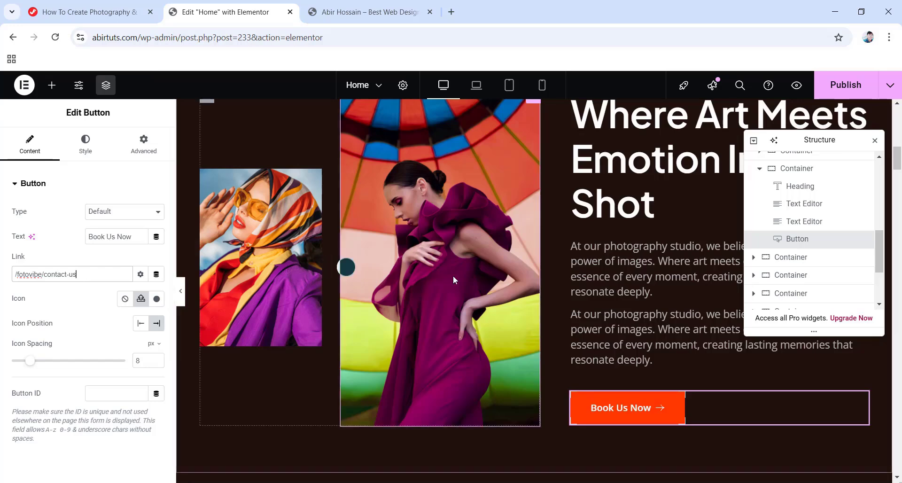
scroll(458, 282, down, 6)
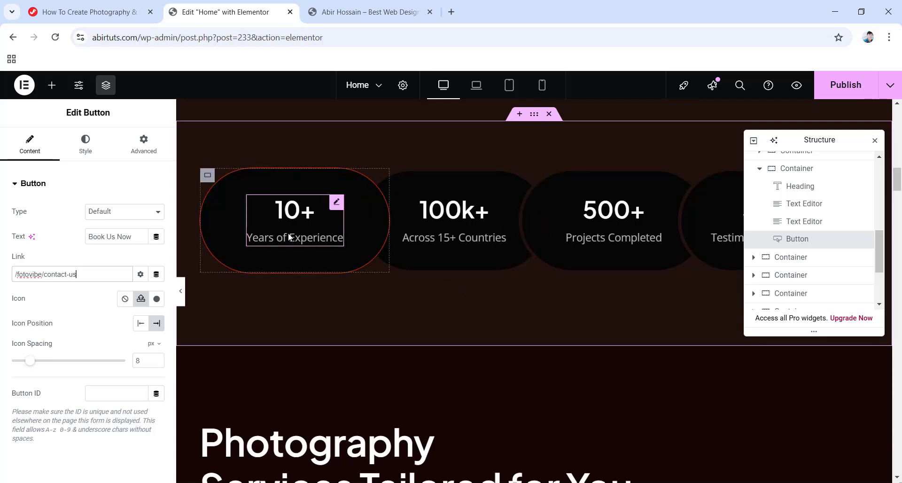
Browse the counters and service rows, selecting Years of Experience and the Wedding Photography heading.
click(337, 203)
scroll(336, 188, down, 5)
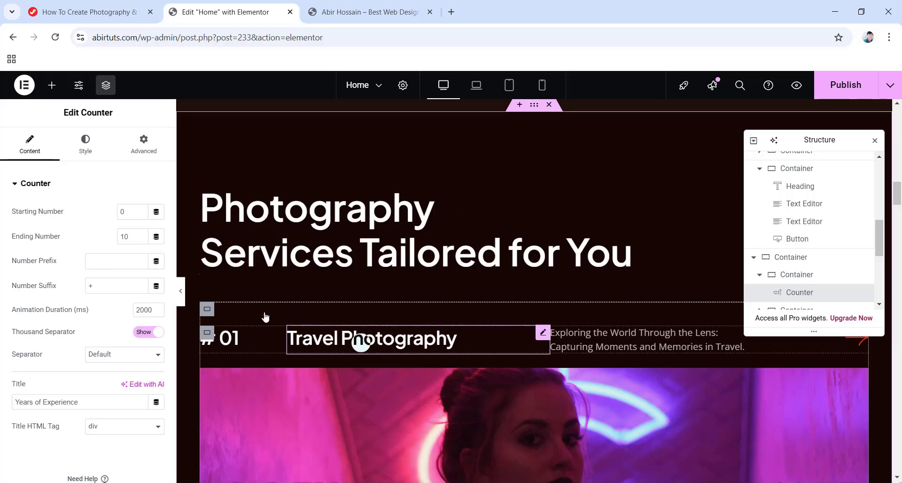
scroll(184, 350, down, 2)
scroll(184, 348, down, 3)
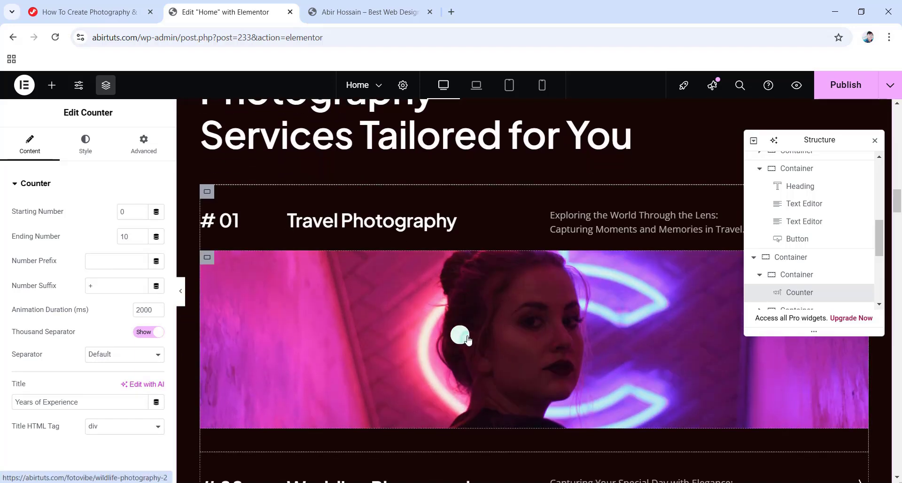
scroll(456, 342, down, 5)
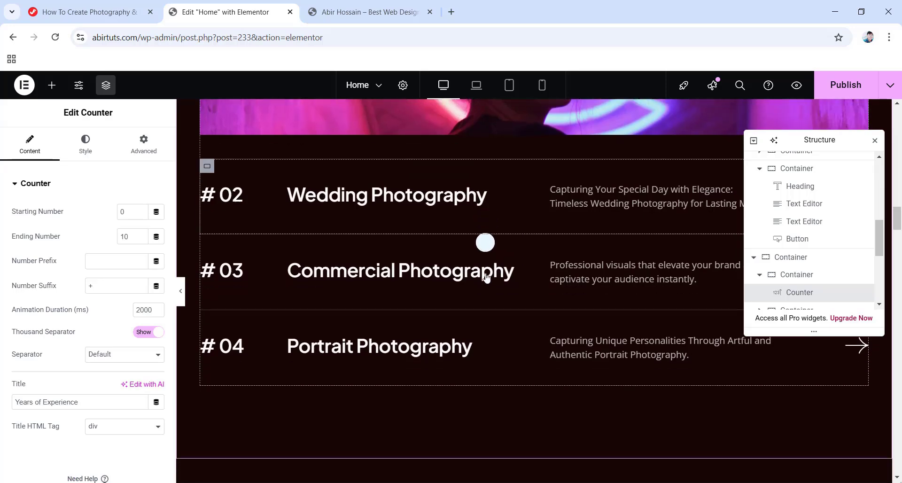
click(436, 235)
scroll(413, 207, down, 1)
scroll(460, 215, up, 4)
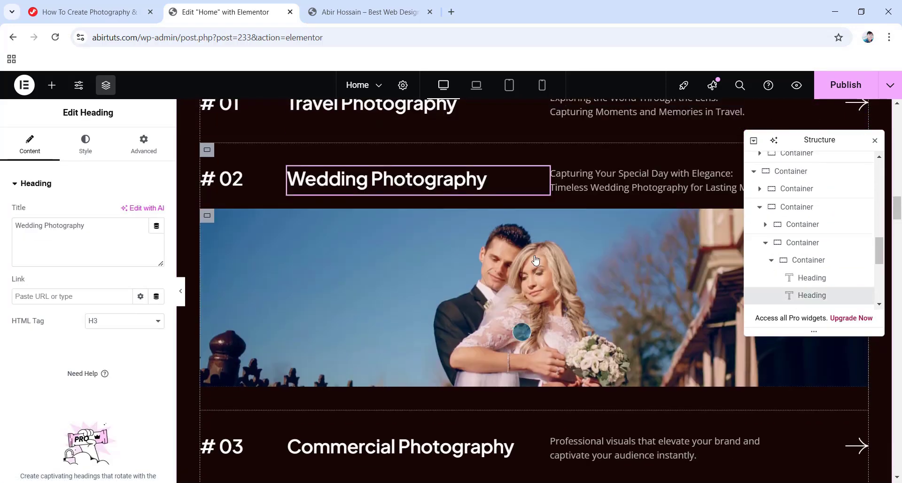
scroll(374, 235, up, 1)
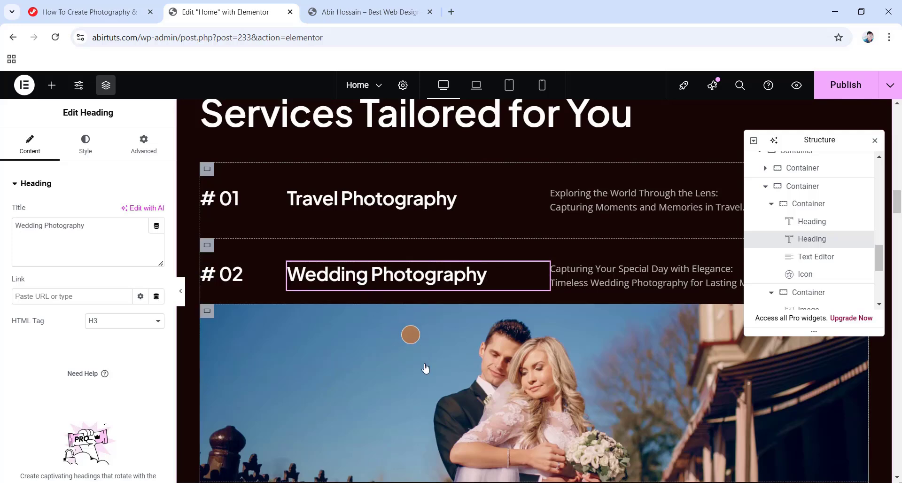
scroll(423, 357, down, 1)
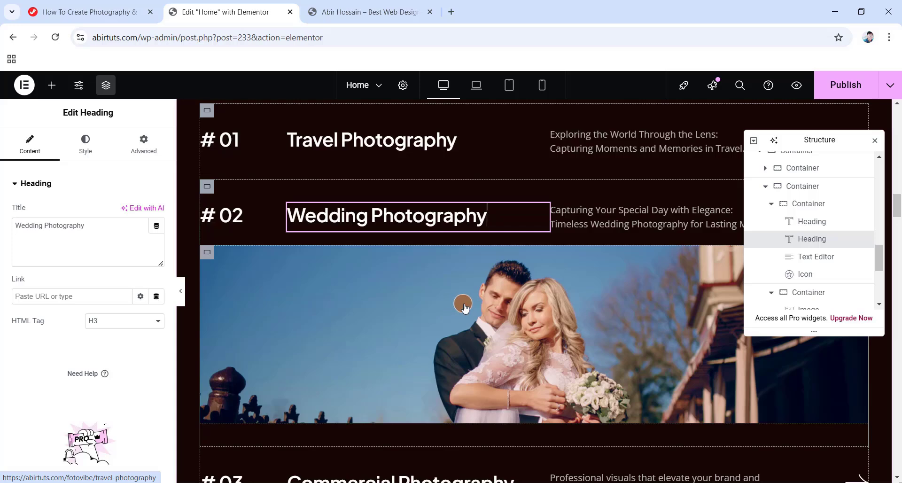
Open the Wedding Photography image's media library and close it unchanged.
click(450, 308)
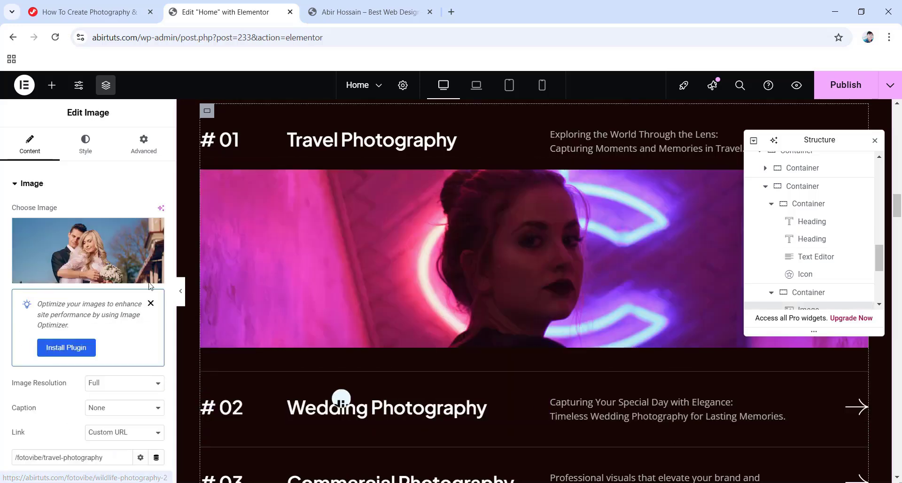
click(69, 249)
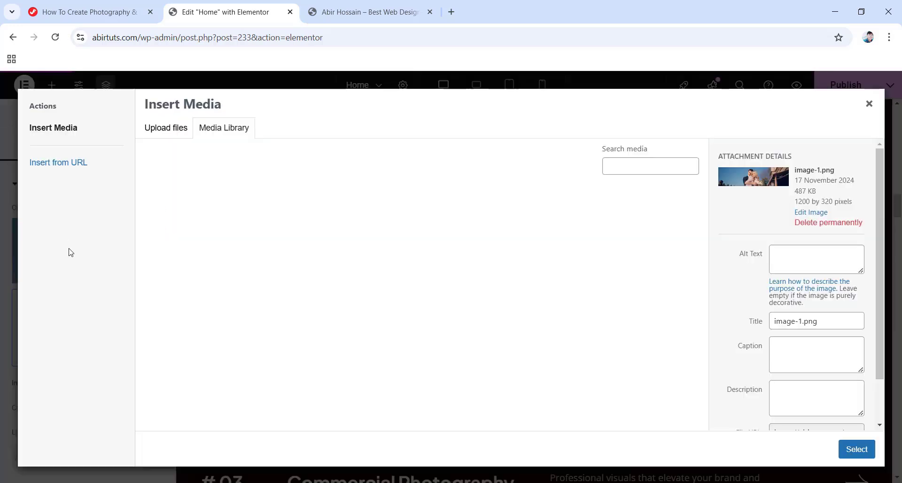
click(870, 103)
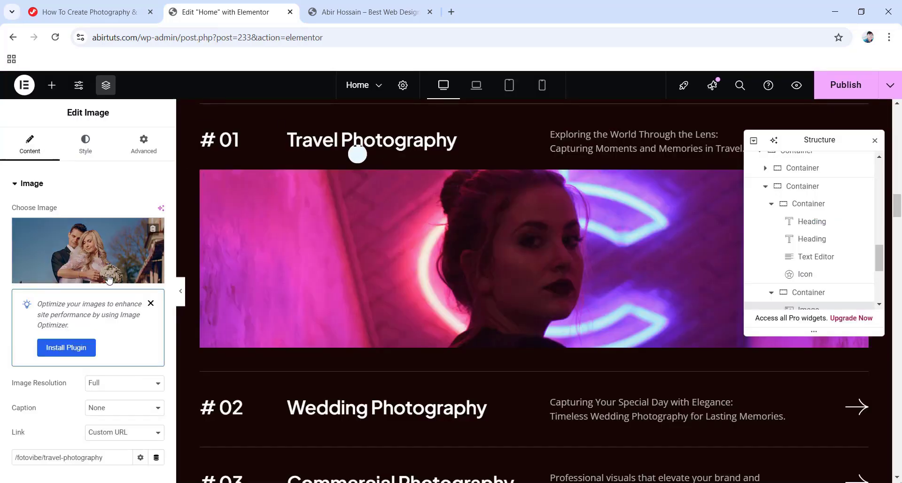
scroll(448, 350, down, 3)
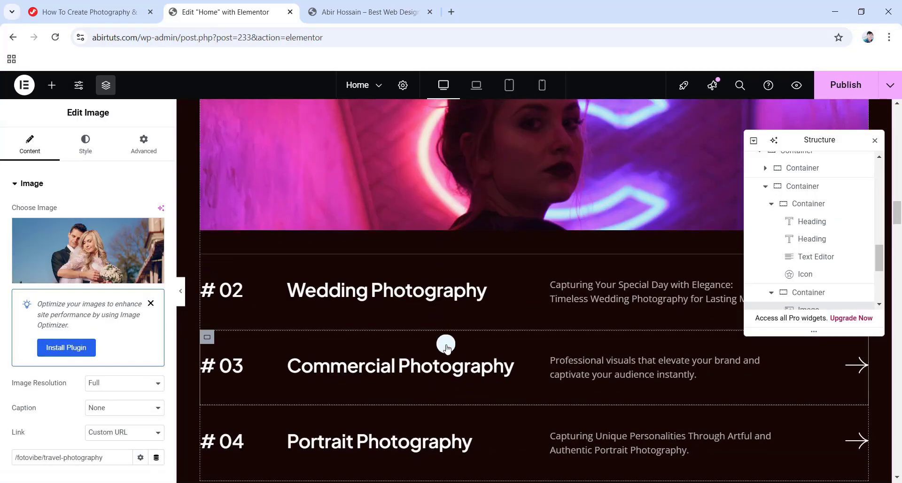
scroll(447, 347, down, 2)
Select the Portrait Photography heading and scroll around its service row.
click(373, 382)
scroll(571, 383, down, 5)
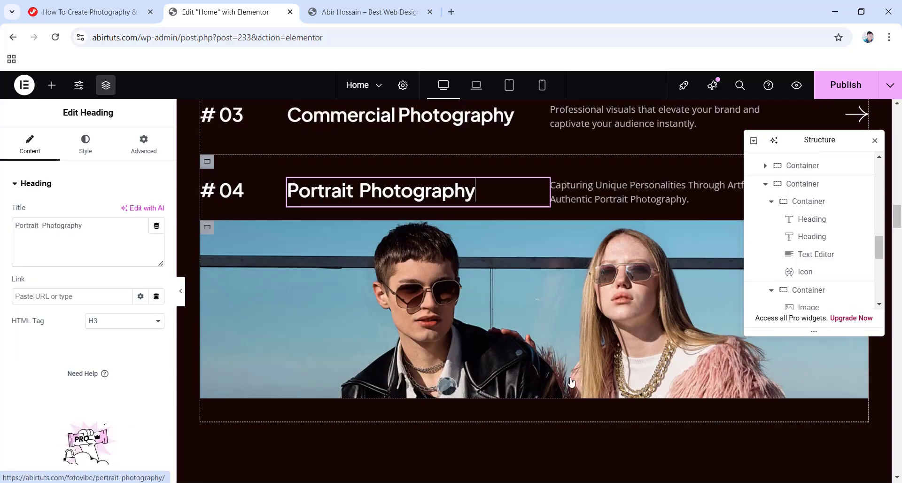
scroll(479, 291, down, 4)
scroll(463, 248, up, 1)
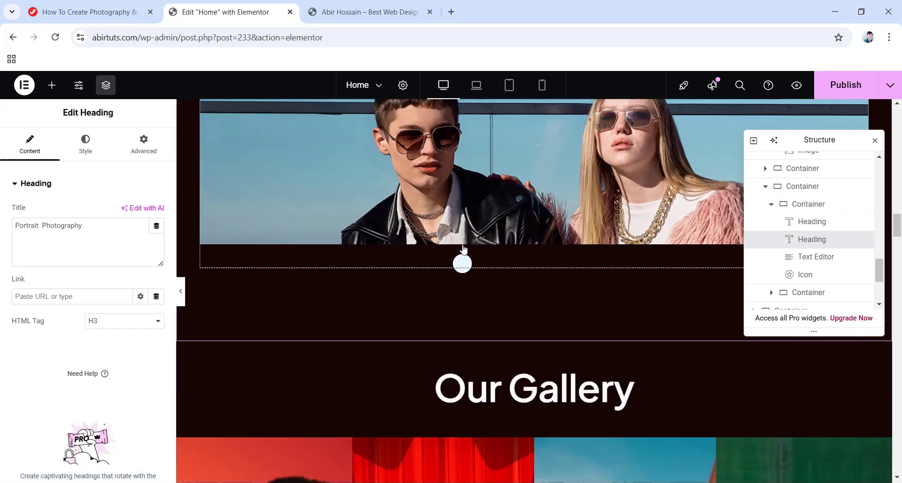
scroll(463, 248, up, 10)
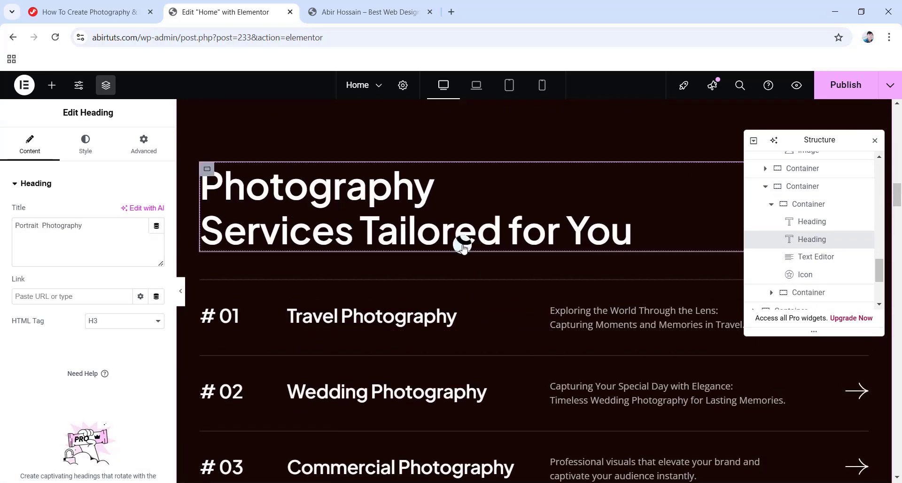
scroll(407, 270, down, 4)
scroll(371, 318, up, 3)
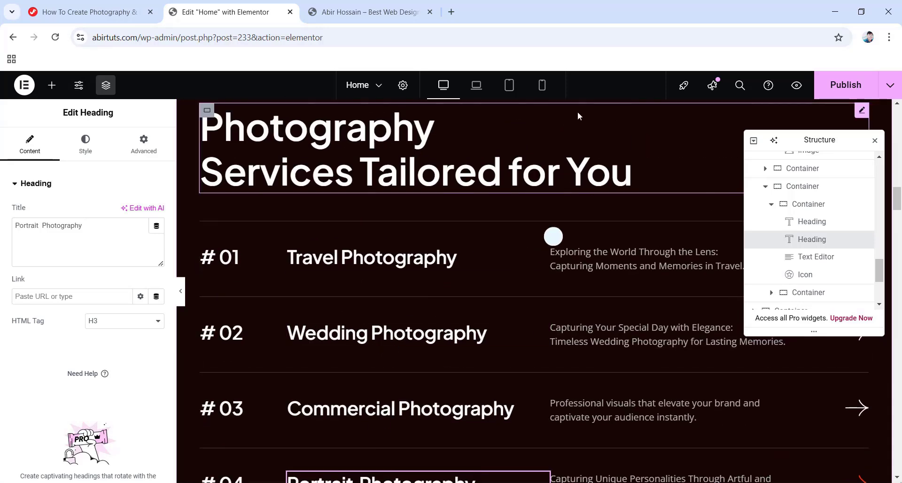
scroll(417, 260, down, 3)
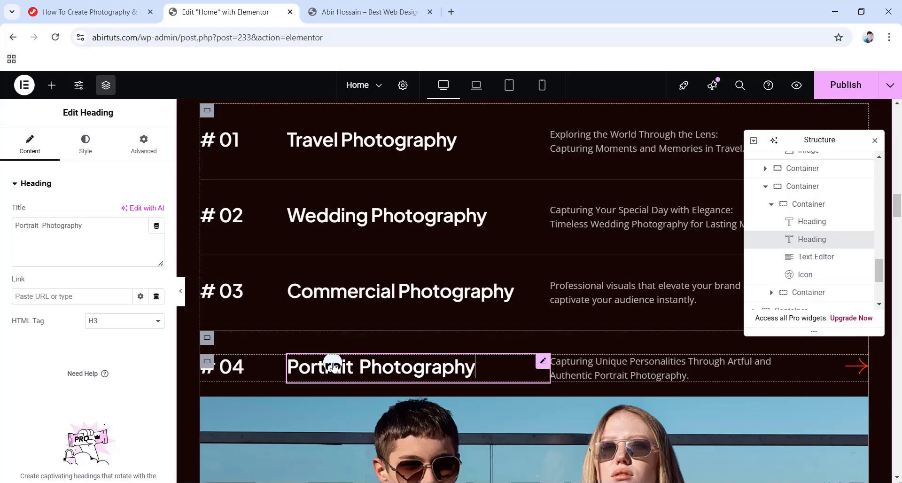
Duplicate the # 04 Portrait Photography row via its container's right-click menu.
click(794, 188)
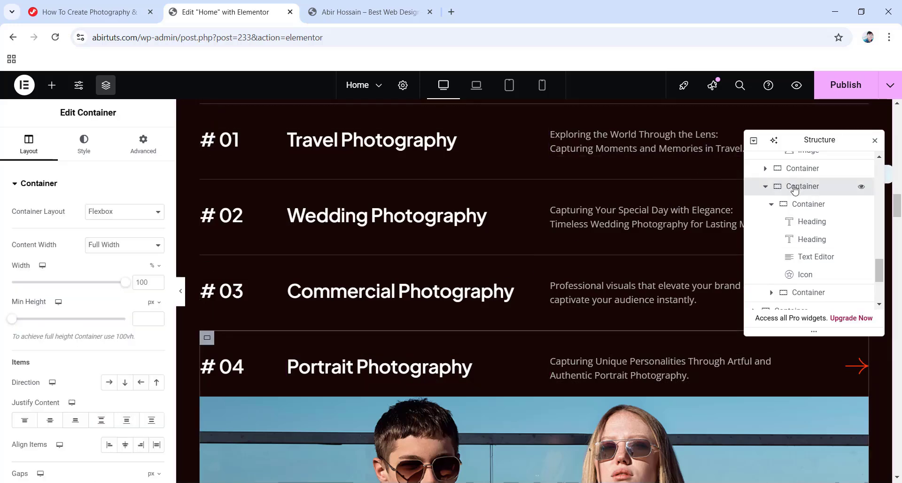
scroll(407, 310, down, 5)
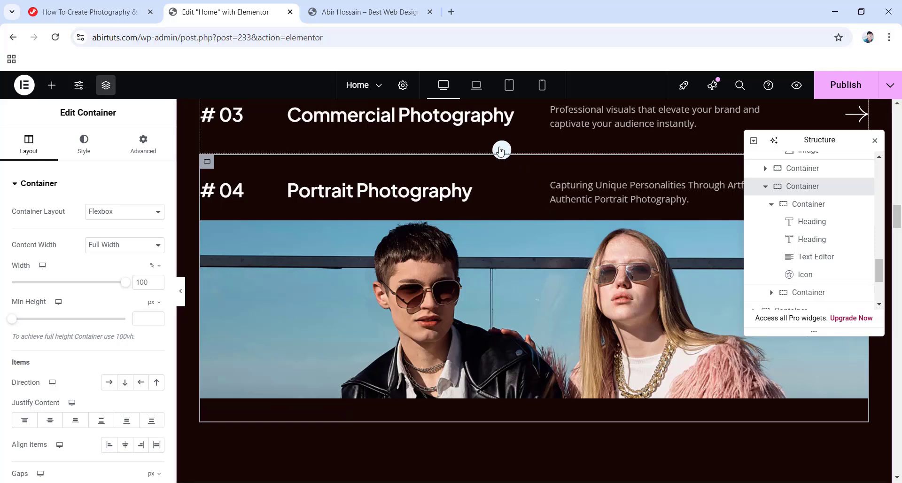
right_click(205, 162)
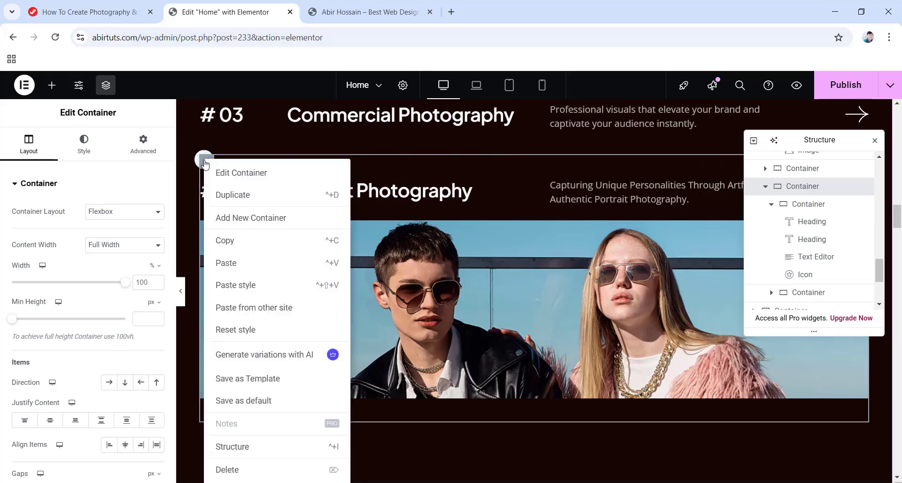
click(255, 200)
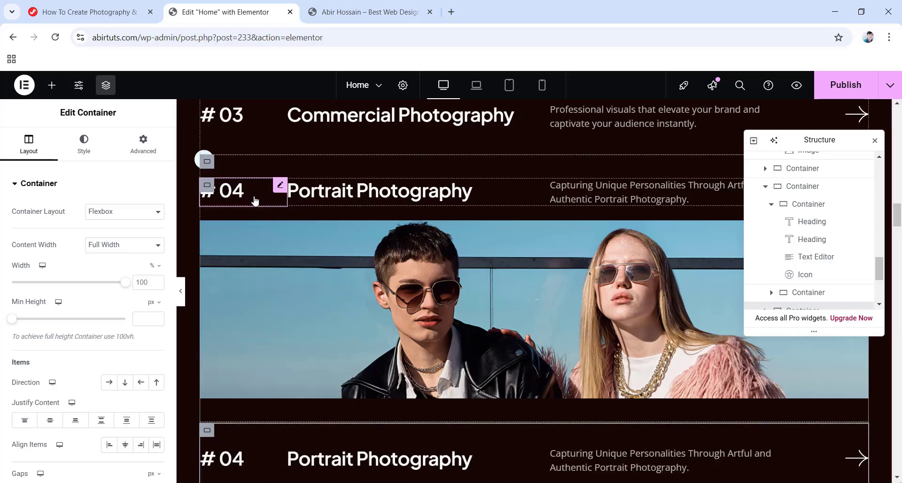
scroll(254, 200, down, 4)
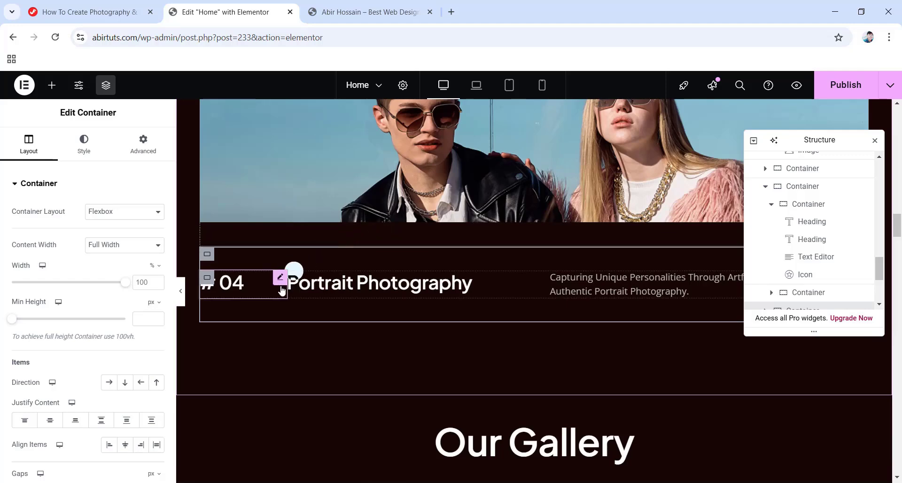
Retitle the copy to Landscape Photography and renumber it # 05.
click(422, 287)
click(354, 288)
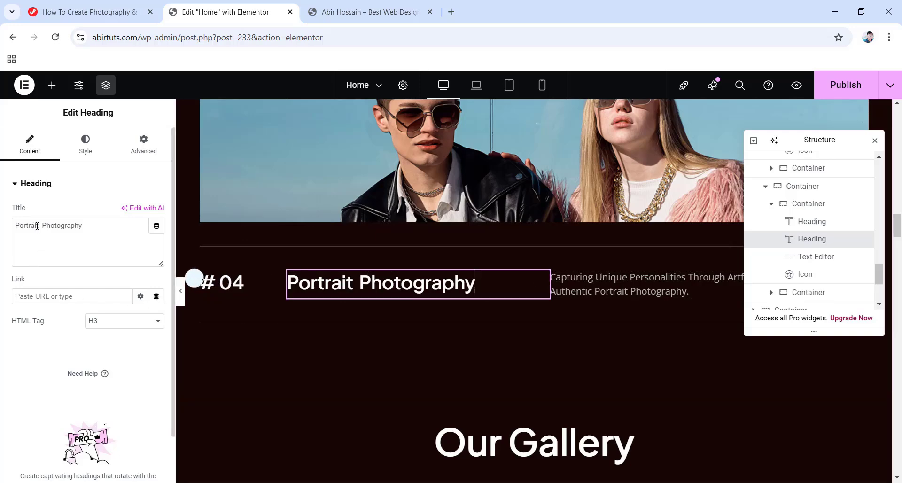
drag(40, 226, 25, 226)
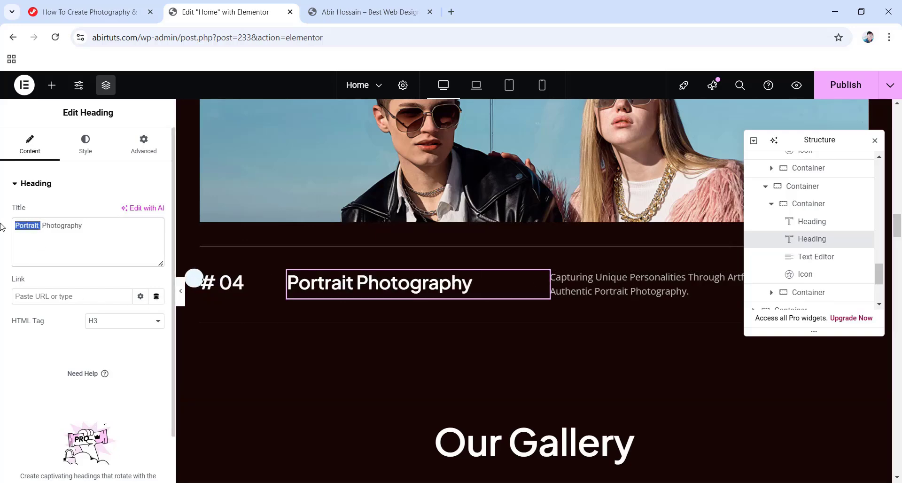
text(Landscape)
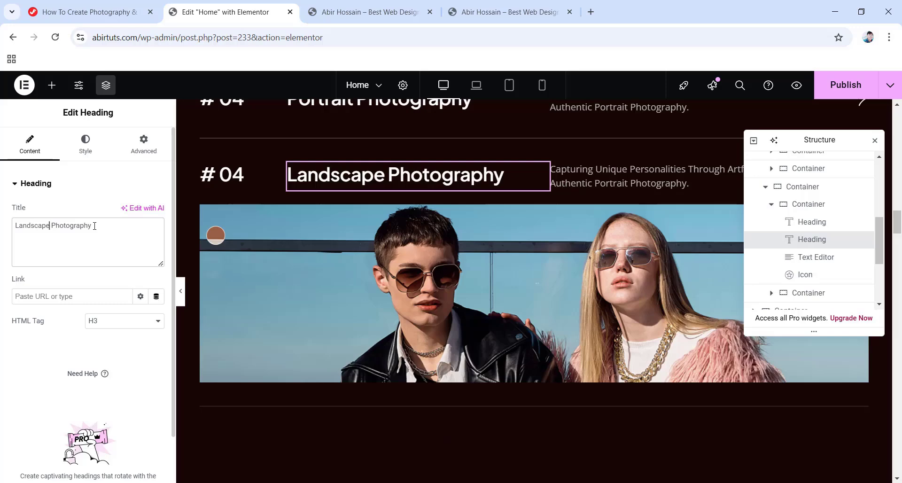
click(248, 173)
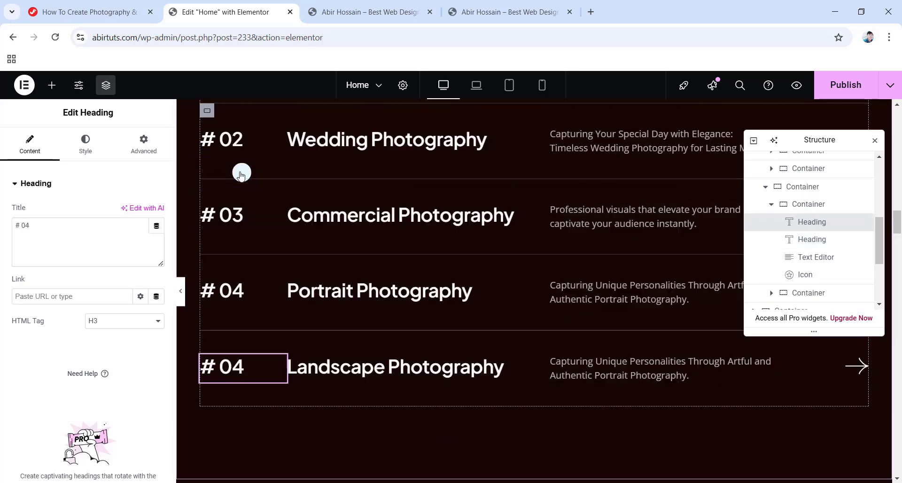
click(249, 361)
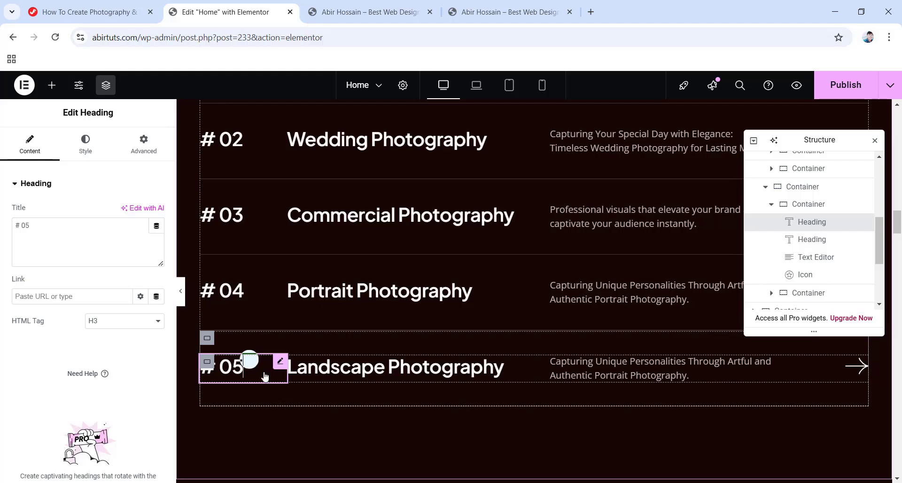
scroll(352, 365, down, 1)
scroll(434, 329, down, 4)
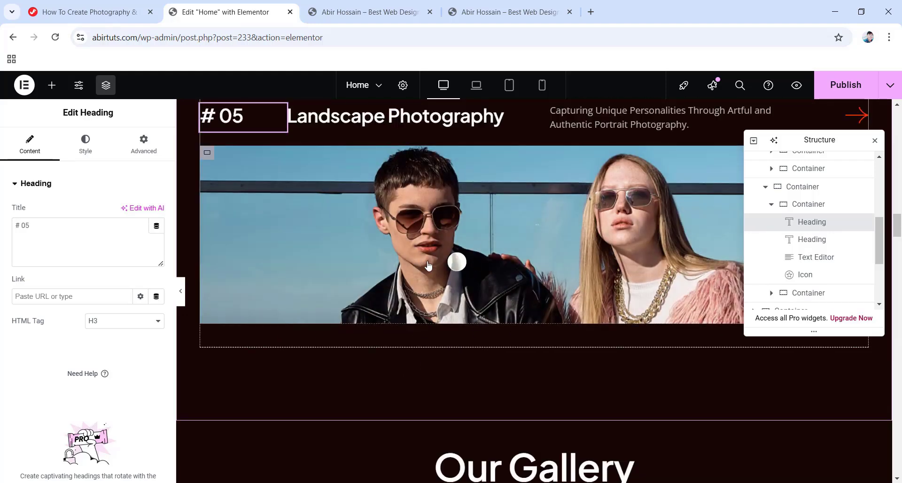
scroll(449, 265, up, 1)
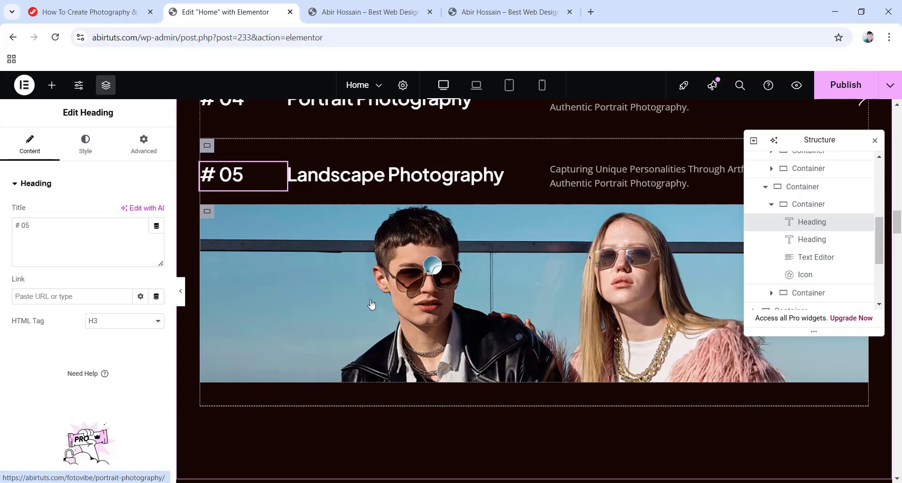
click(486, 296)
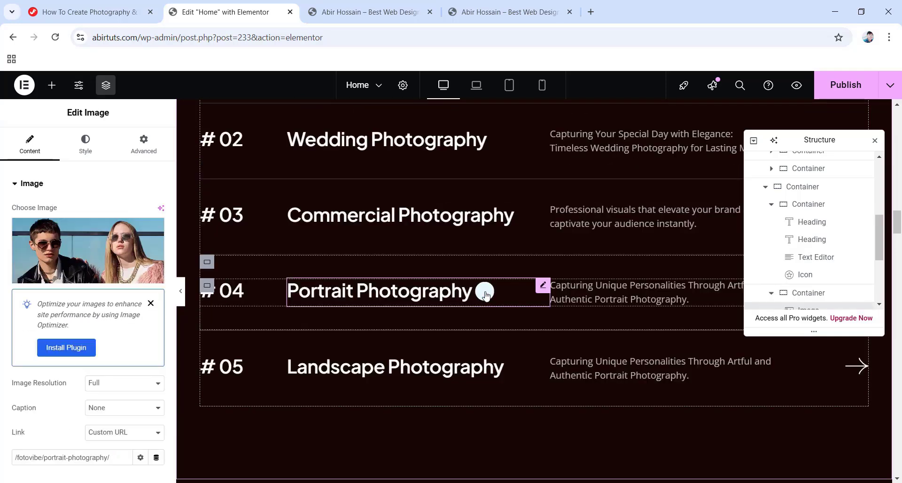
scroll(68, 255, down, 2)
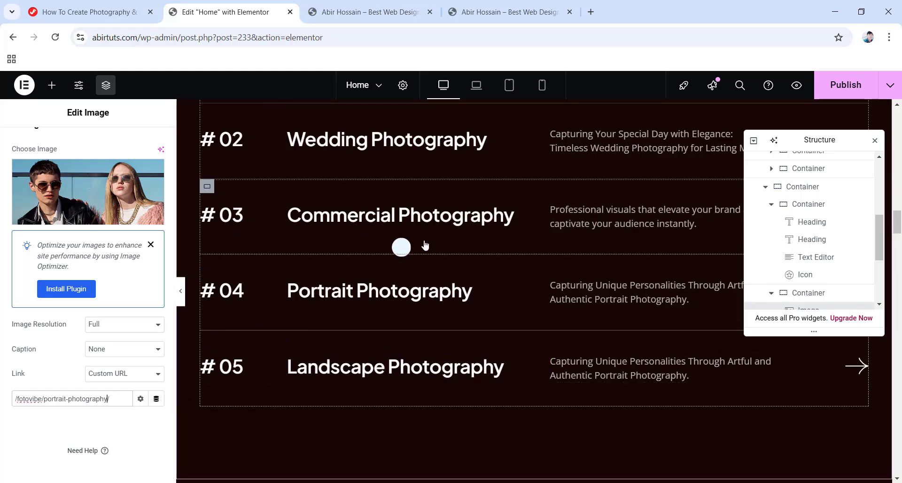
scroll(446, 323, down, 8)
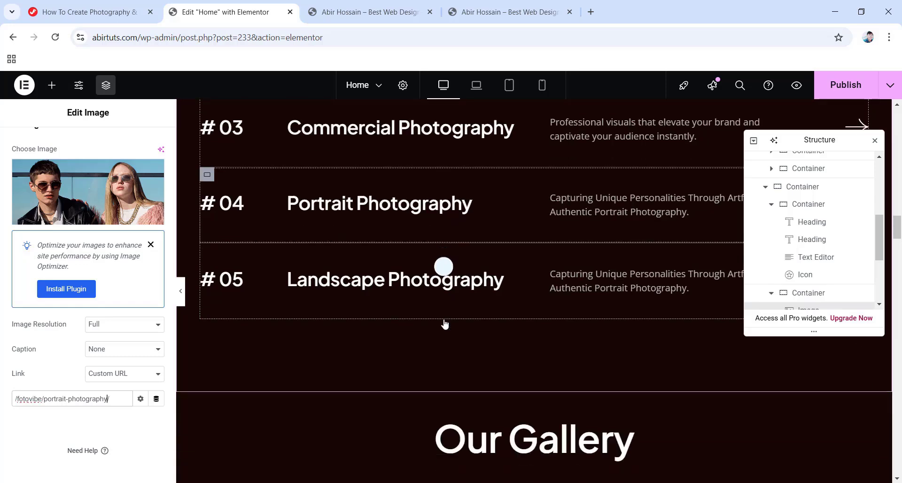
scroll(446, 320, down, 1)
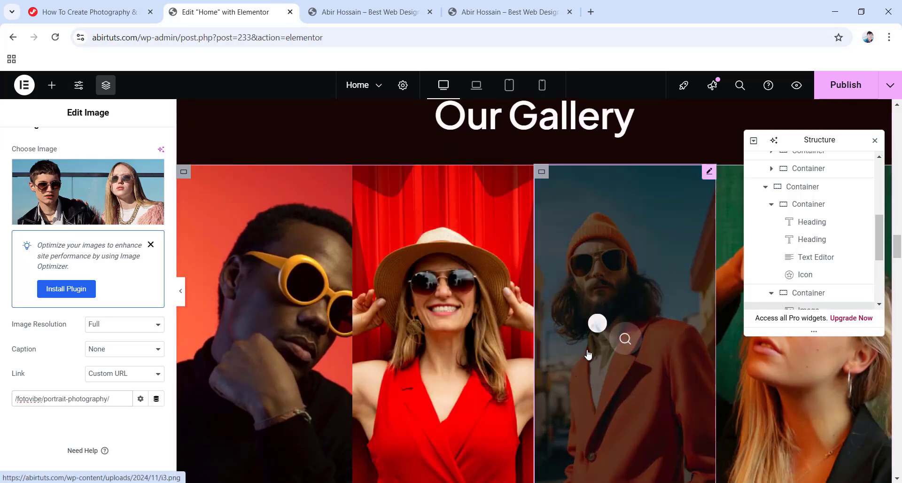
click(616, 331)
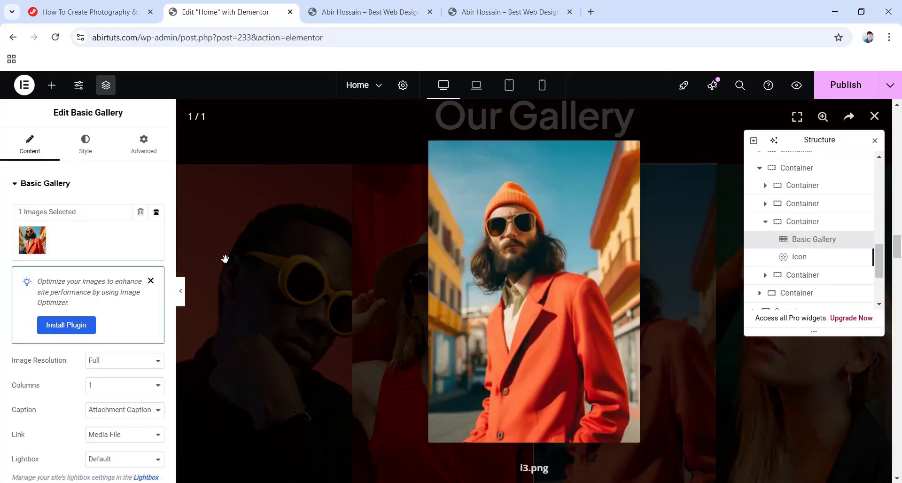
click(340, 262)
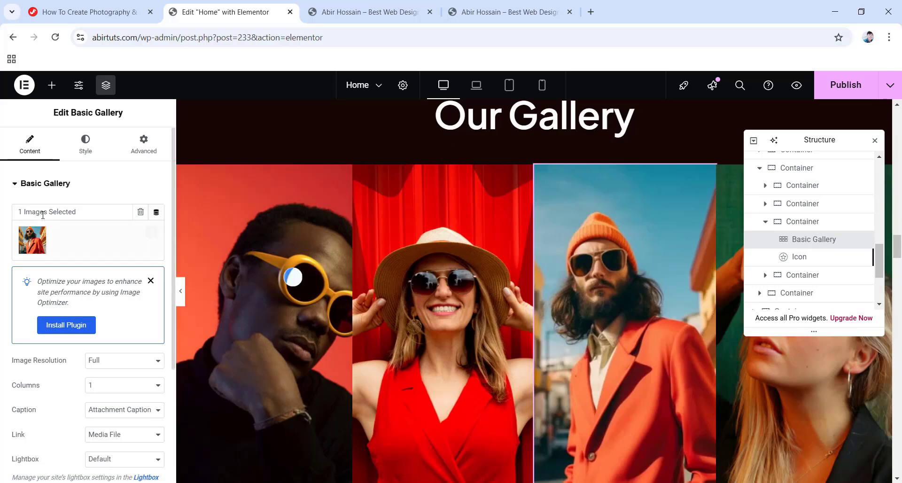
click(34, 244)
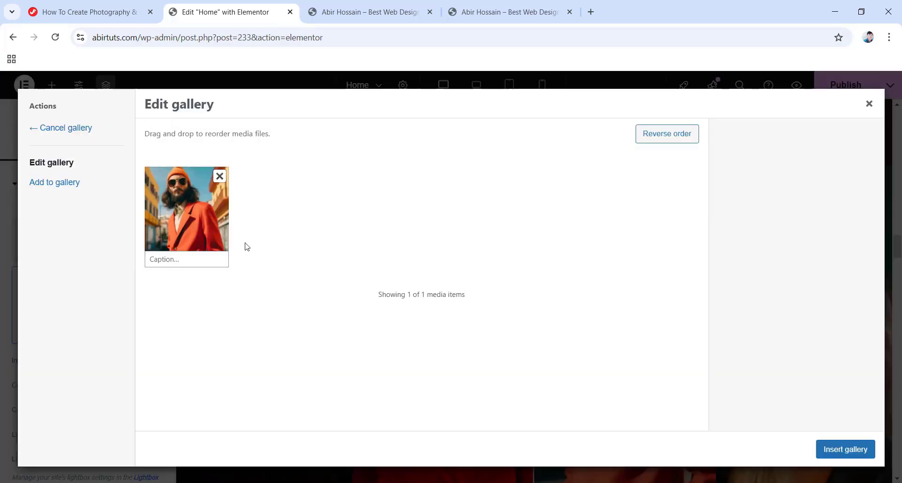
click(869, 104)
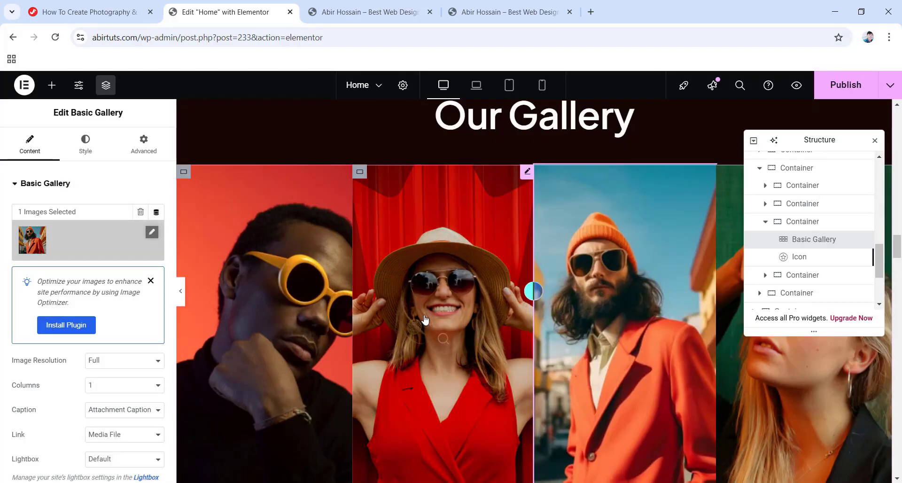
scroll(423, 320, down, 2)
click(787, 278)
scroll(449, 287, up, 2)
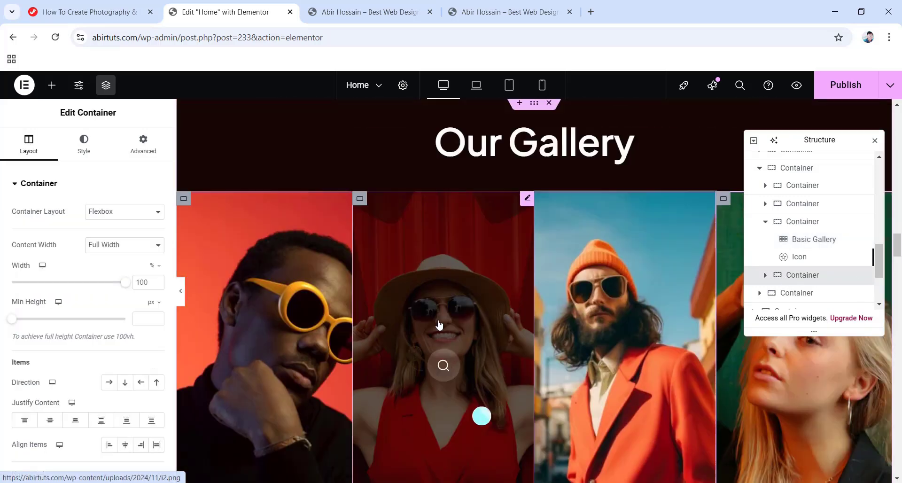
click(439, 323)
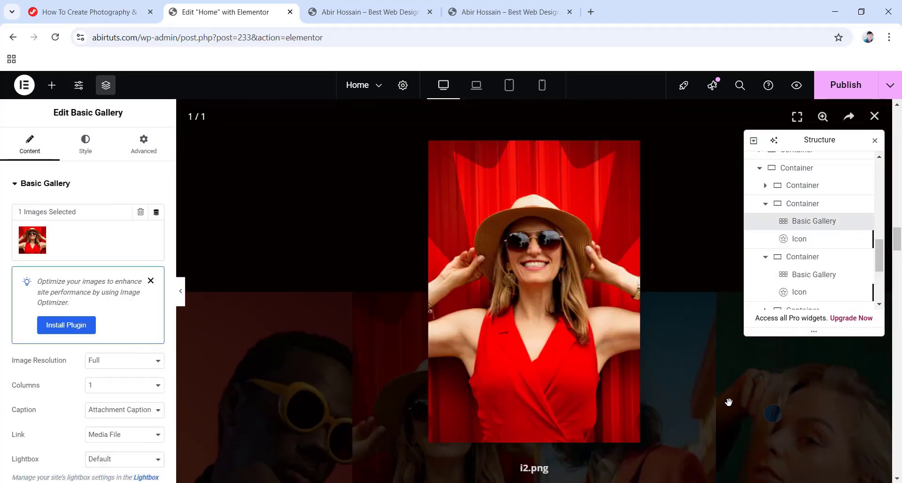
click(775, 414)
click(803, 397)
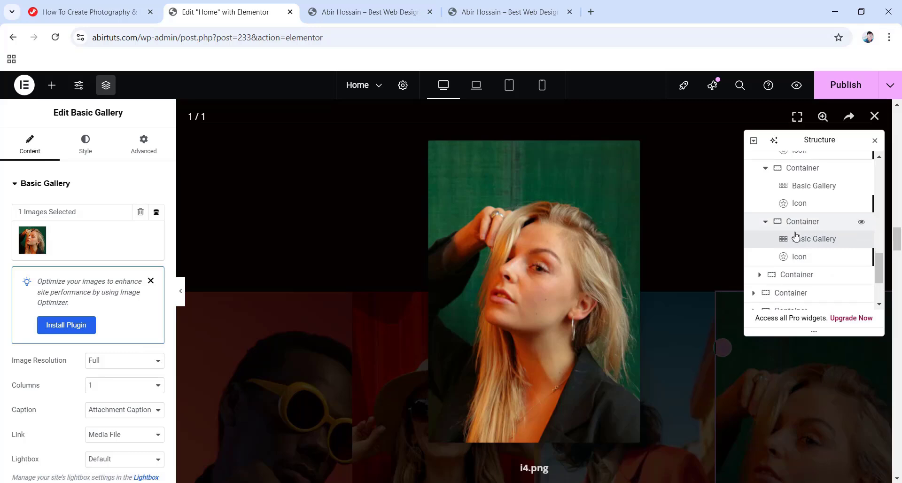
click(298, 248)
scroll(522, 300, down, 10)
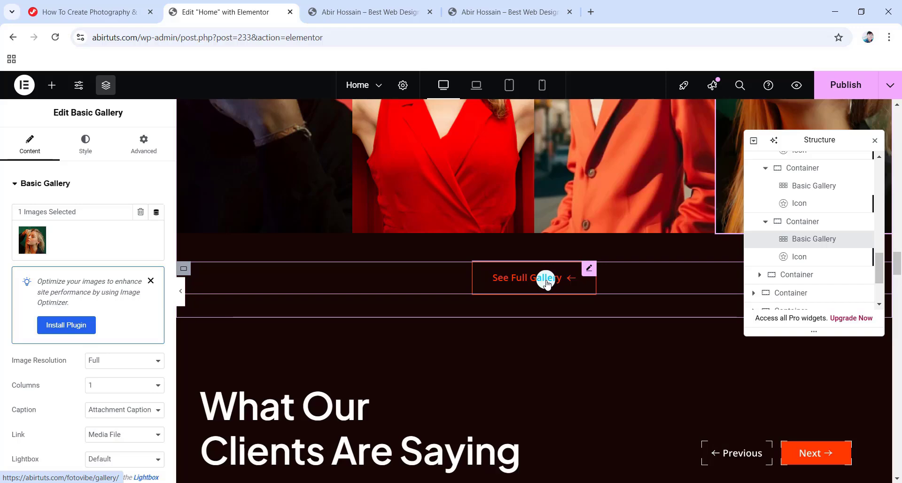
click(525, 280)
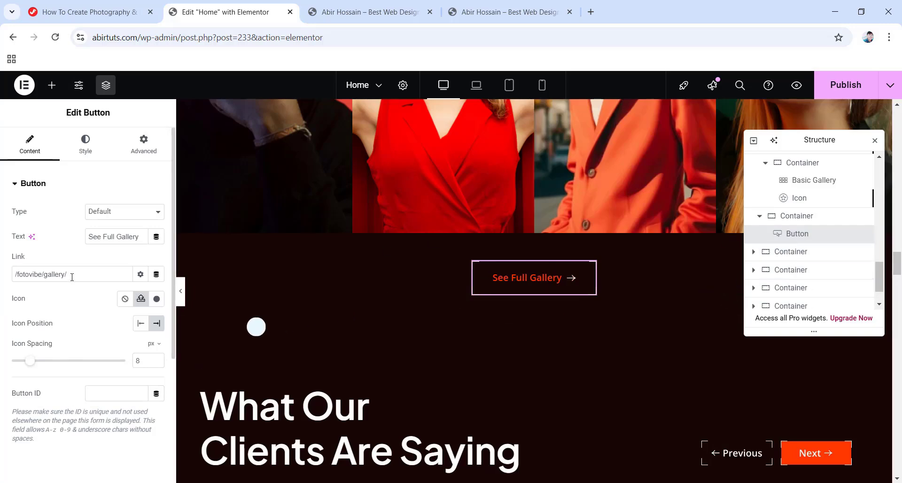
scroll(495, 289, down, 5)
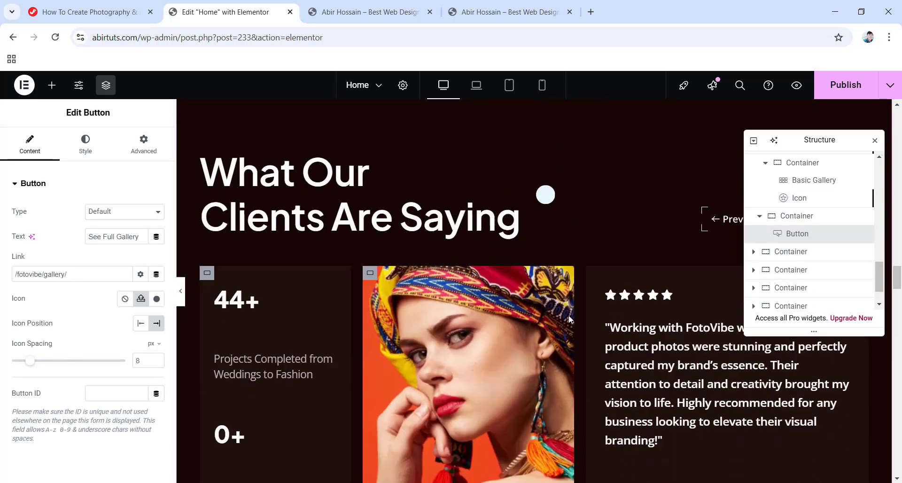
scroll(423, 188, down, 1)
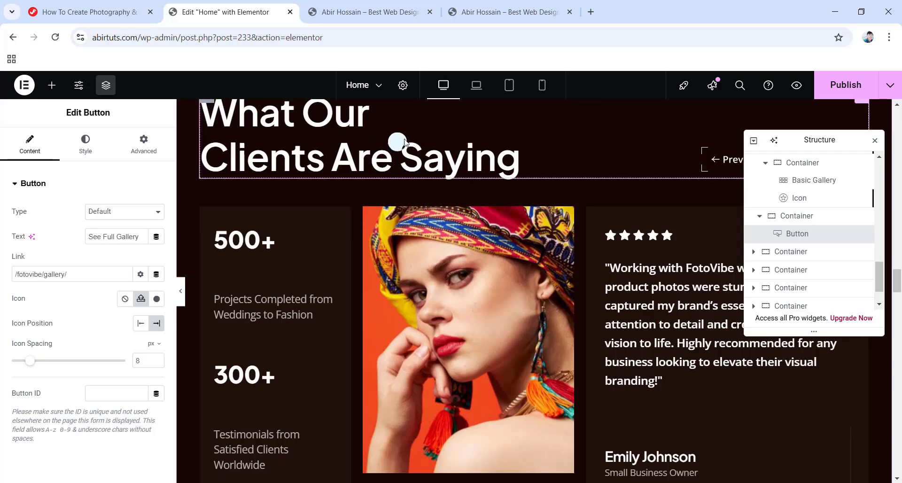
click(693, 345)
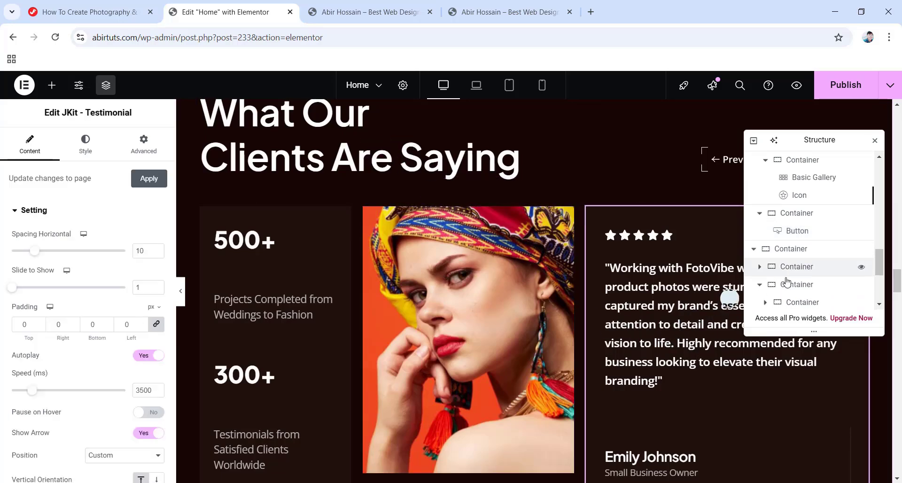
scroll(620, 301, down, 1)
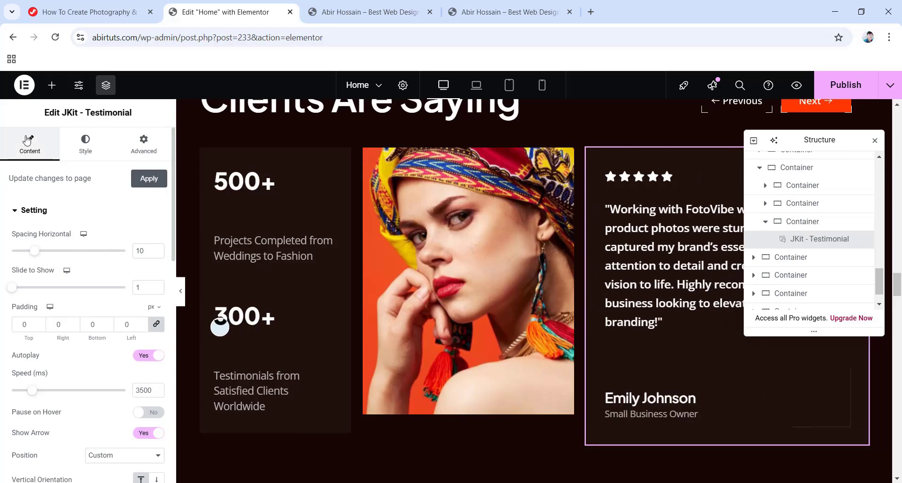
scroll(109, 266, down, 10)
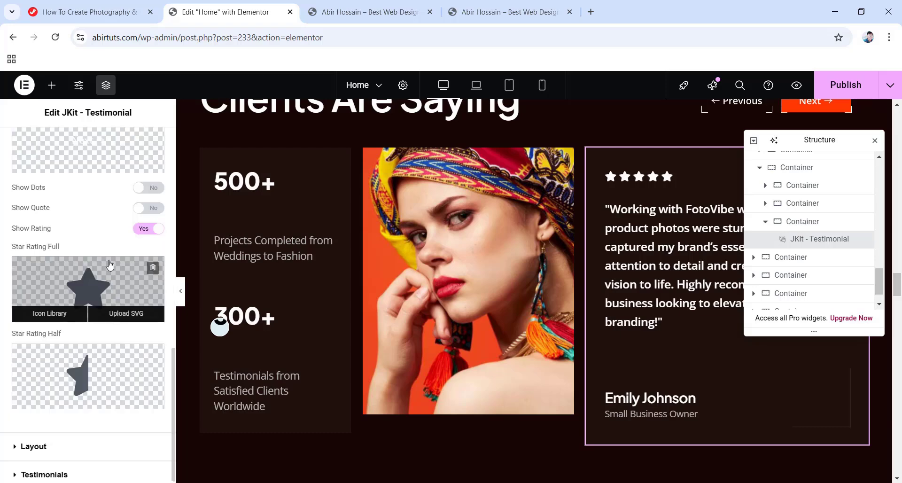
click(54, 470)
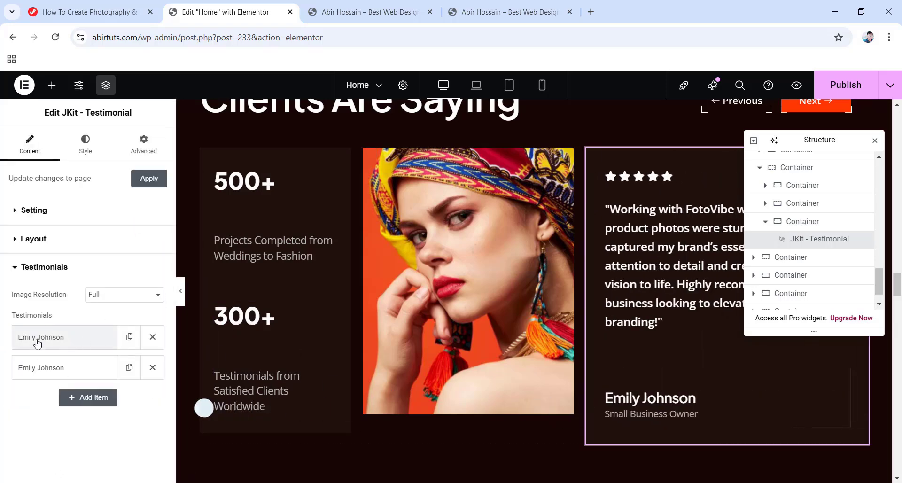
click(55, 337)
scroll(94, 359, down, 1)
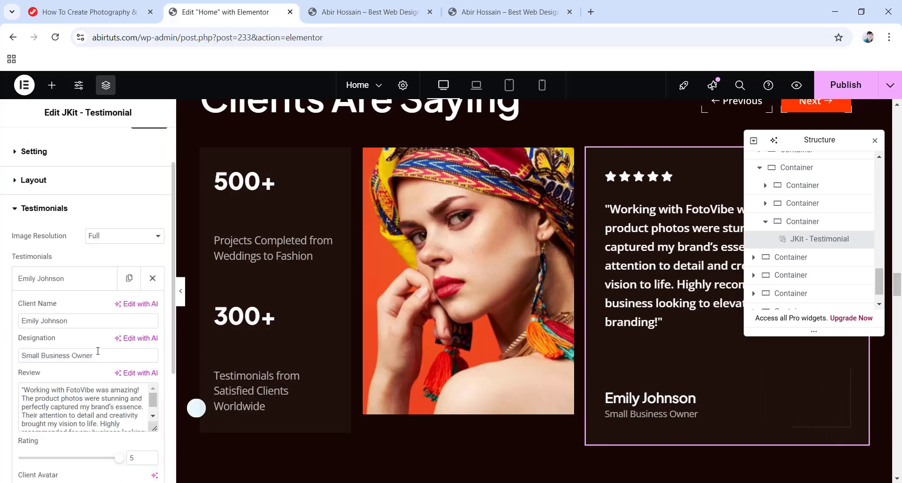
scroll(88, 412, down, 2)
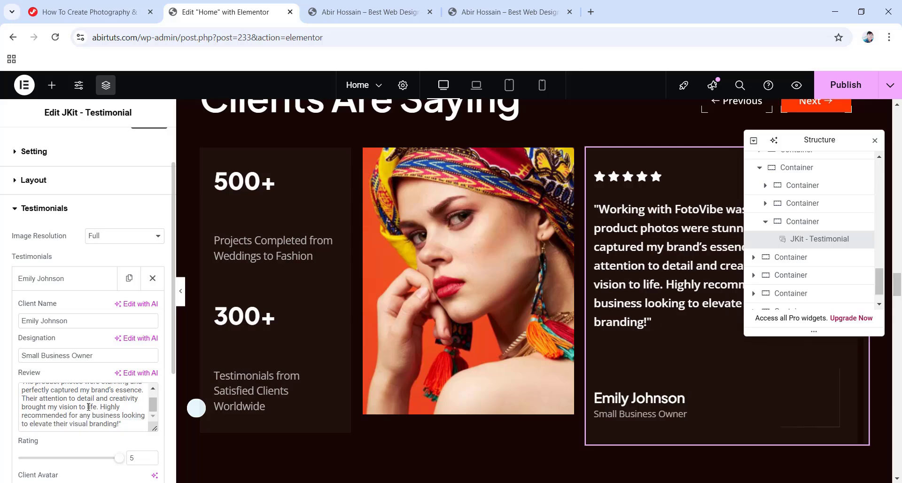
scroll(88, 413, up, 3)
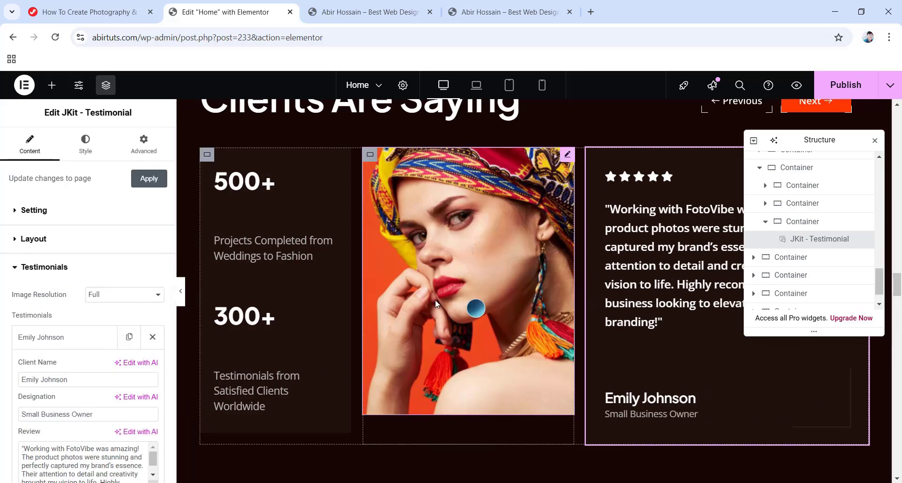
scroll(460, 313, down, 4)
scroll(460, 313, down, 3)
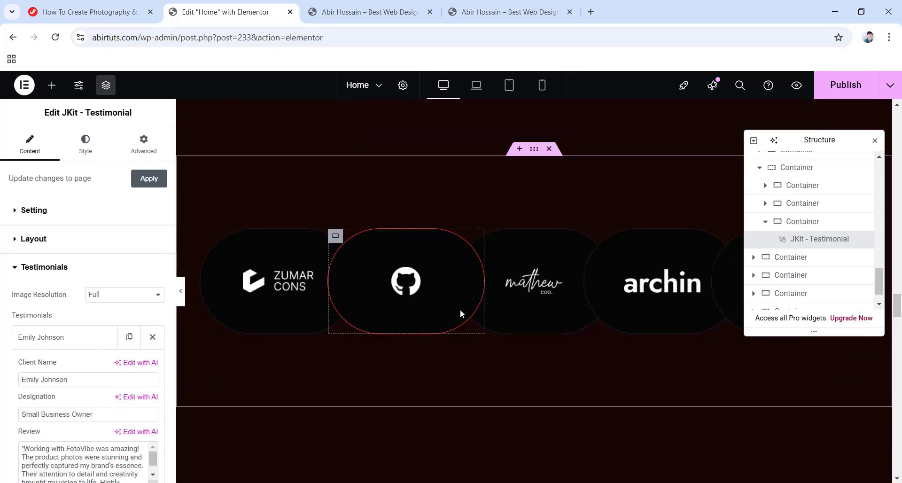
scroll(265, 301, up, 2)
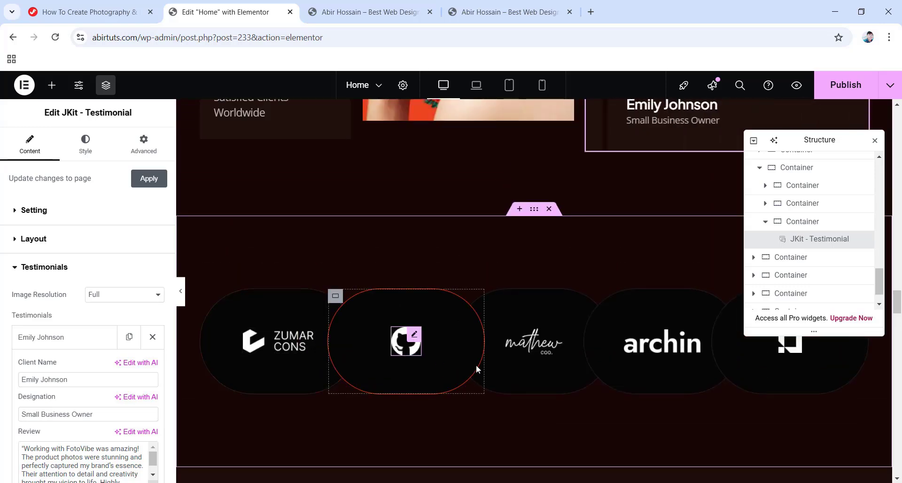
click(508, 352)
click(700, 351)
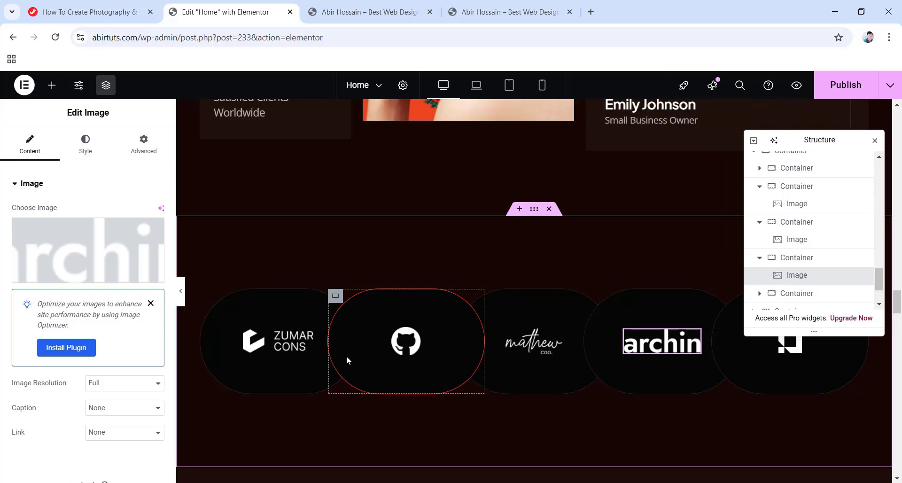
scroll(346, 357, down, 5)
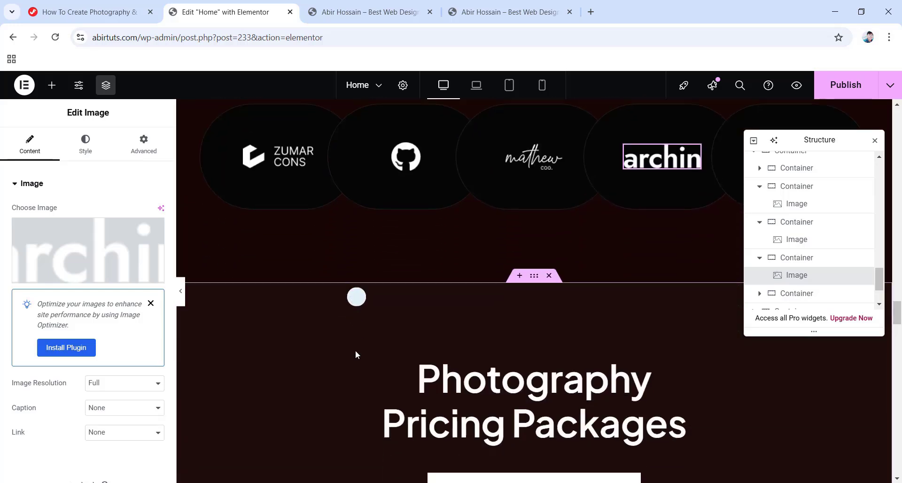
scroll(360, 350, down, 5)
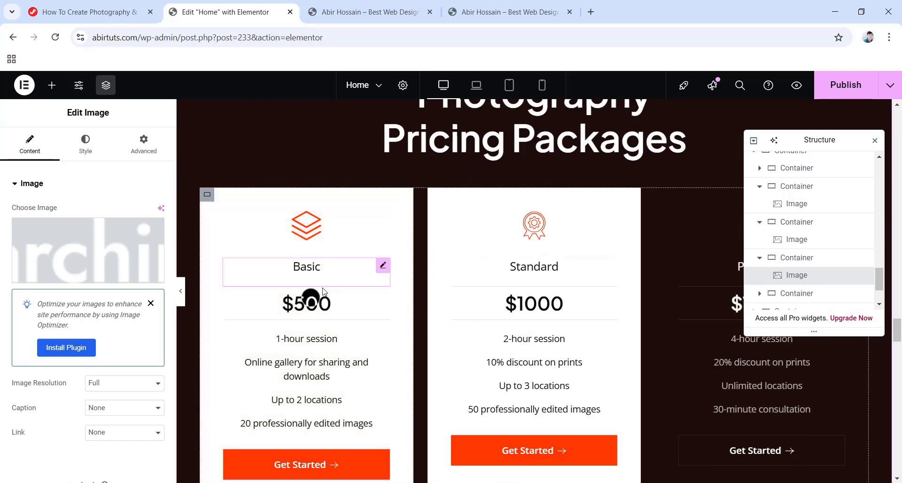
Change the Basic package's price heading from $500 to $700, then scroll down to the FAQ.
click(329, 303)
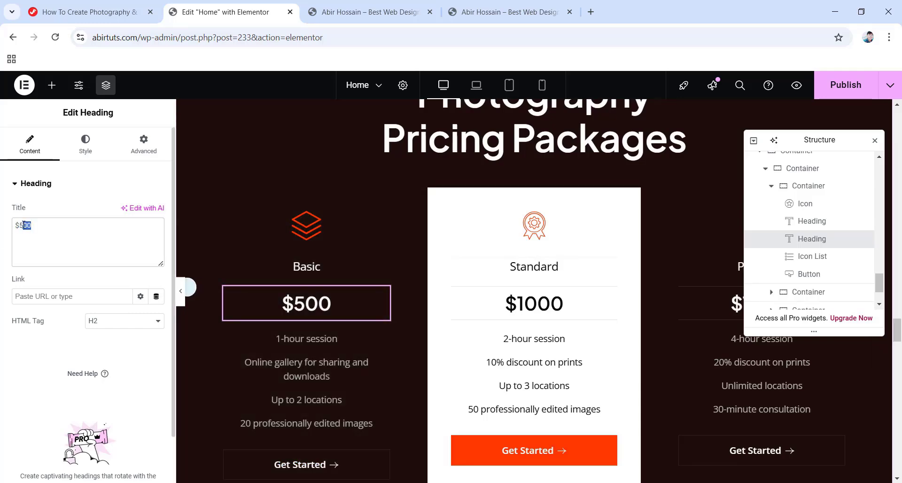
text(200)
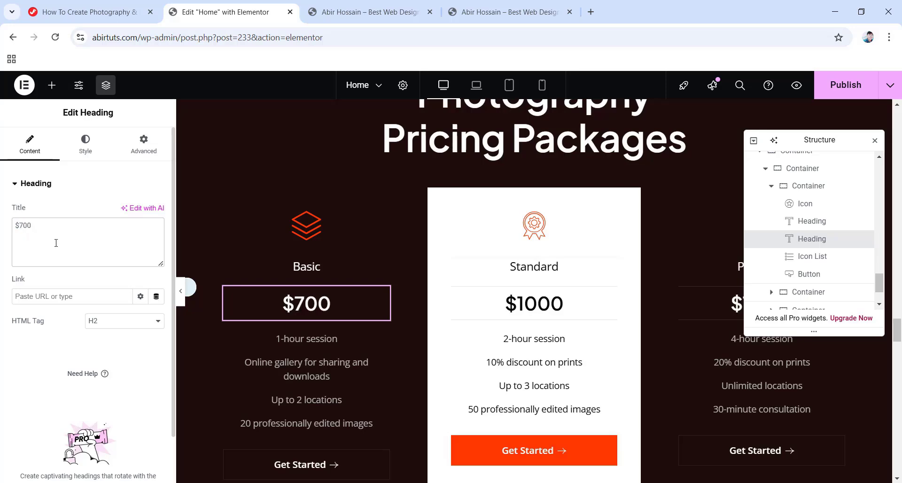
scroll(559, 306, down, 4)
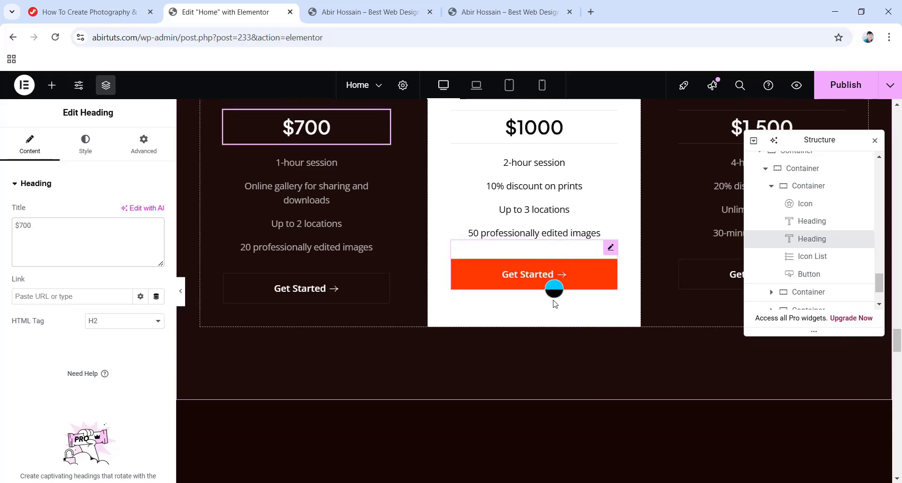
scroll(543, 288, down, 4)
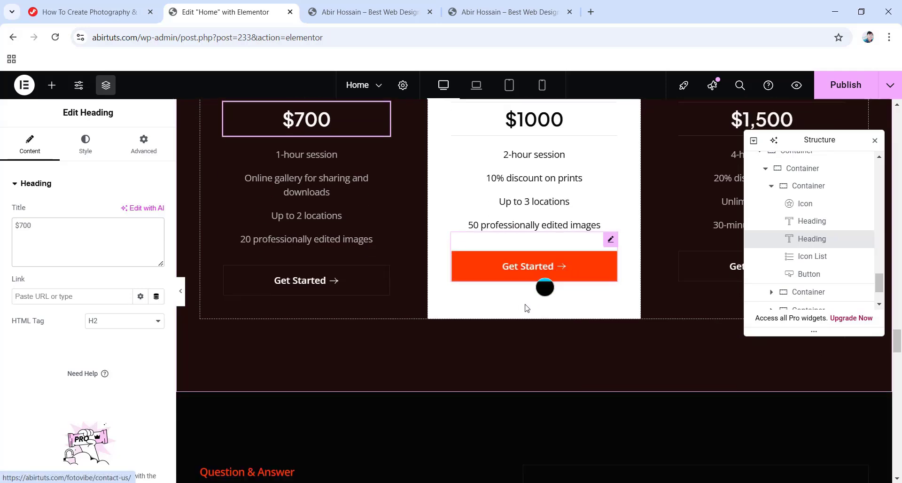
scroll(561, 305, down, 3)
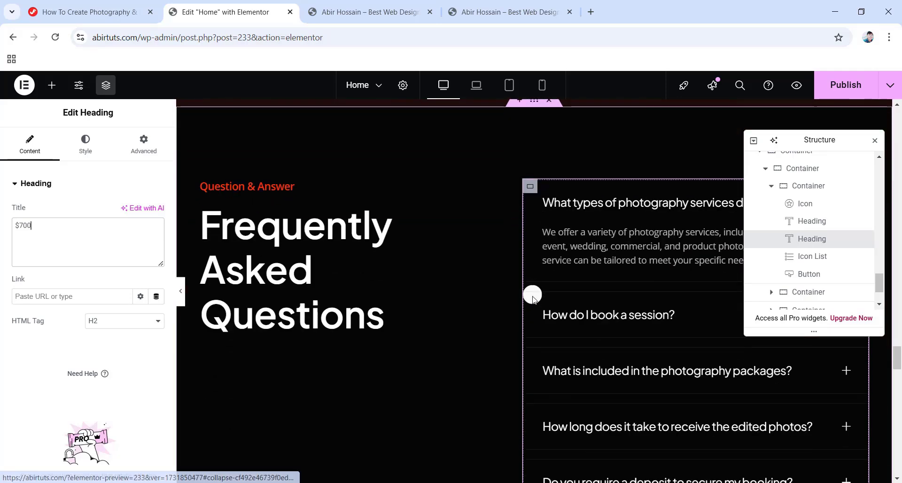
scroll(401, 272, down, 1)
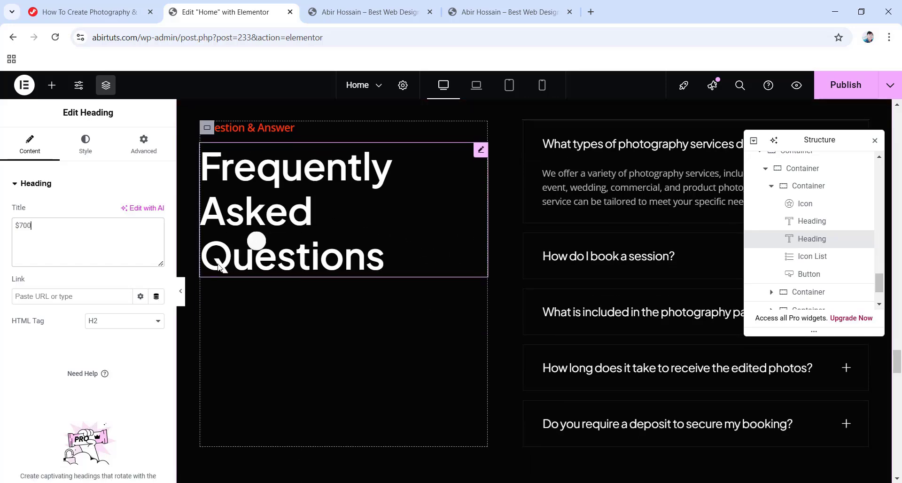
Open the FAQ accordion's settings and expand its question items, including the deposit question.
click(632, 271)
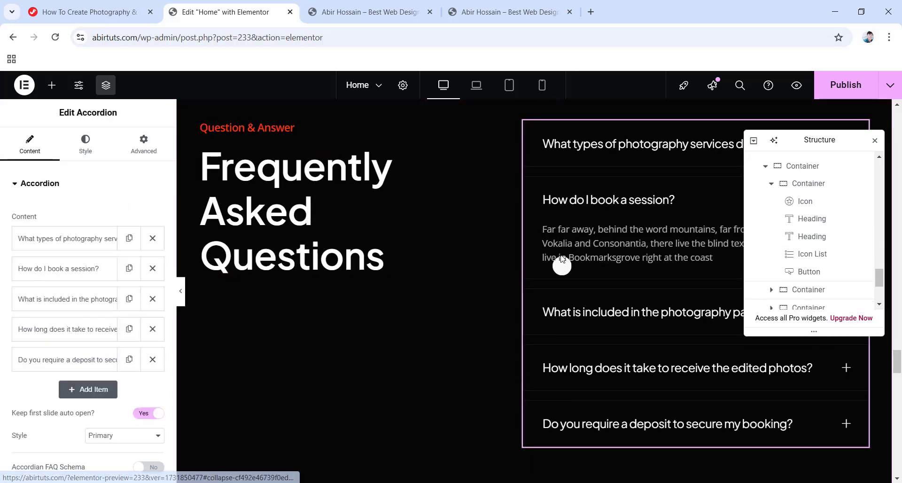
click(39, 239)
scroll(92, 278, down, 1)
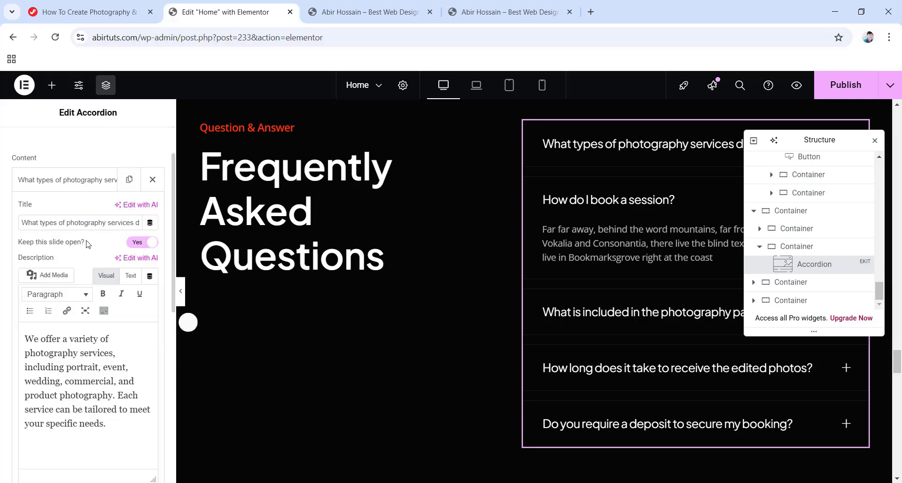
scroll(613, 391, down, 3)
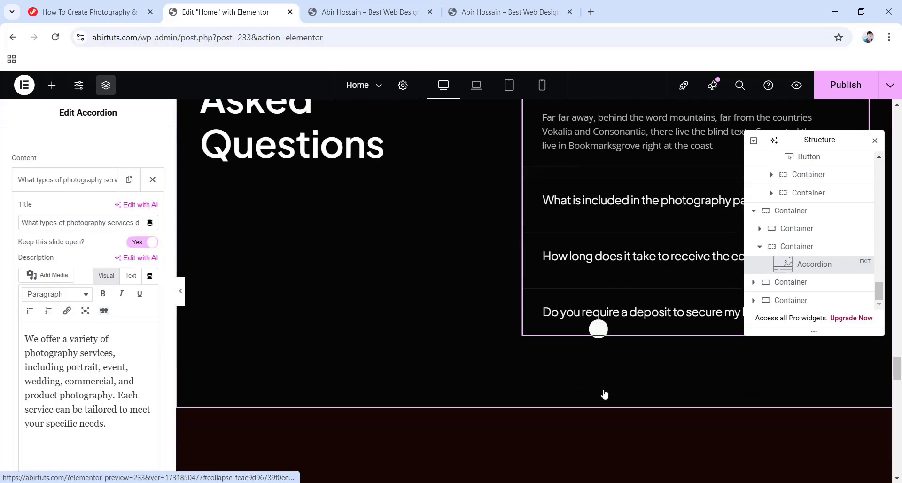
click(603, 306)
scroll(89, 328, down, 4)
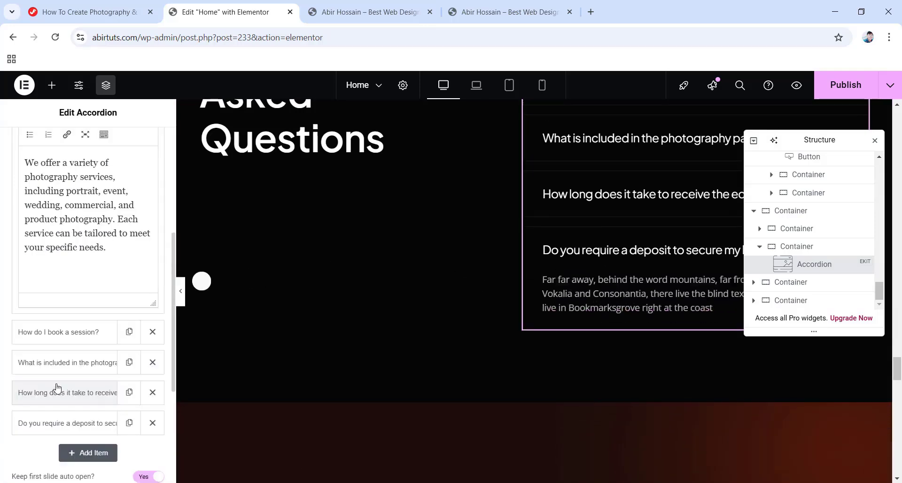
click(66, 423)
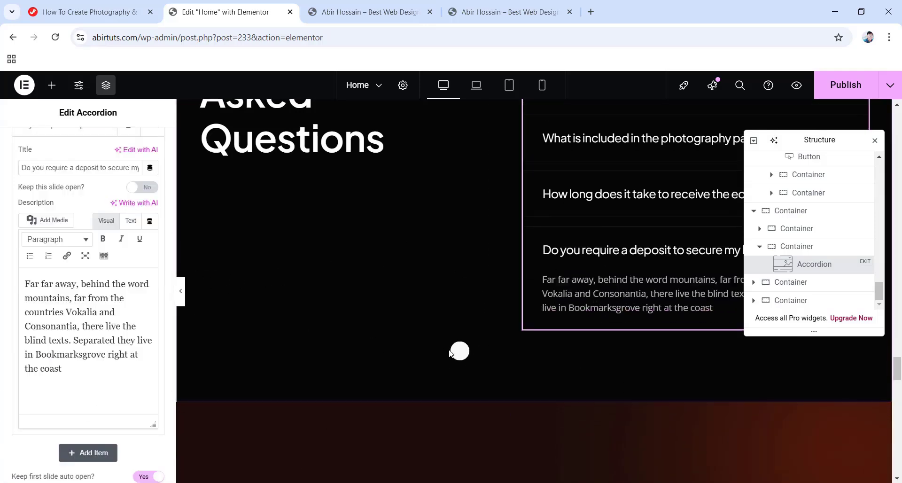
scroll(470, 352, down, 6)
scroll(475, 354, down, 4)
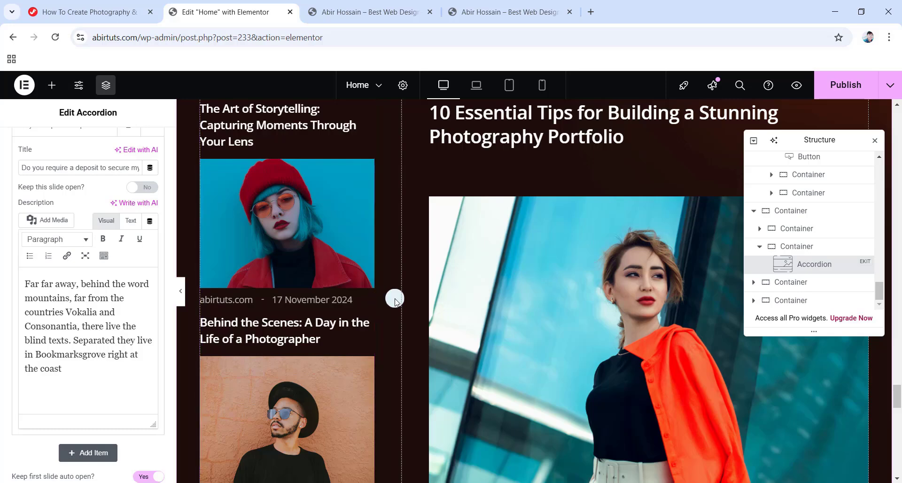
scroll(394, 299, down, 7)
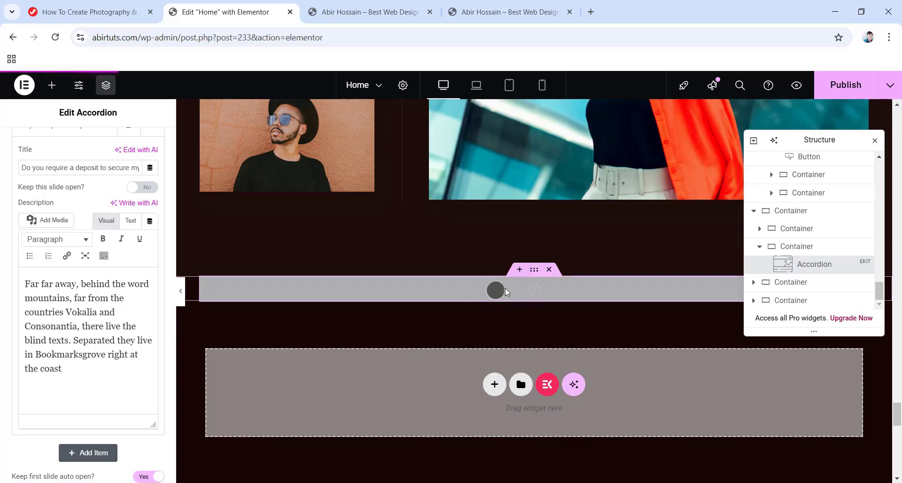
Select the HTML widget and review its gallery and slider CSS code.
click(536, 288)
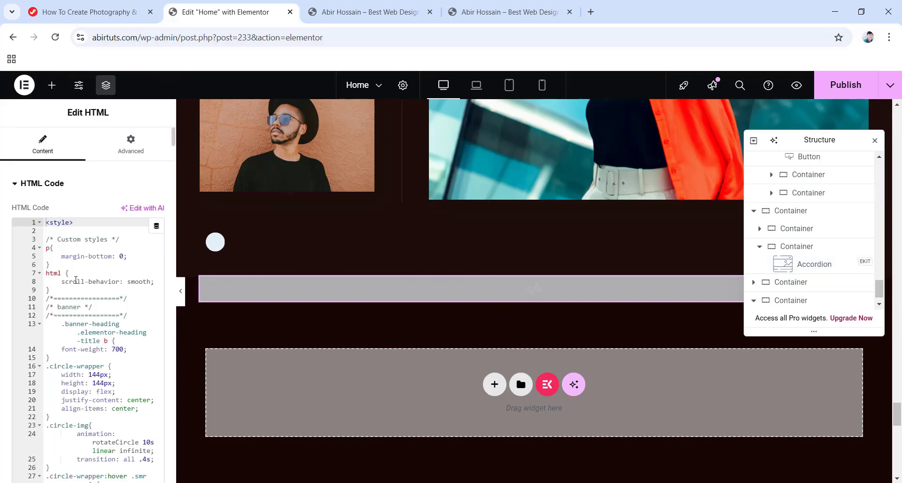
scroll(75, 280, down, 18)
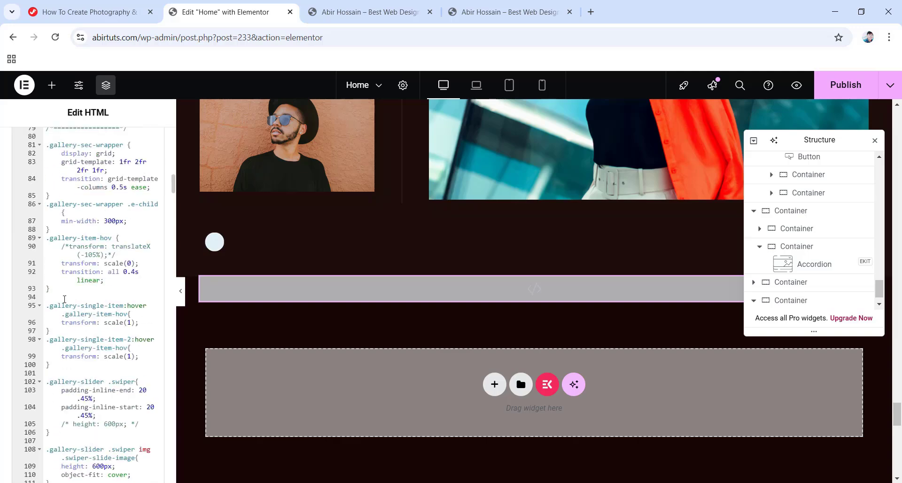
scroll(64, 299, down, 4)
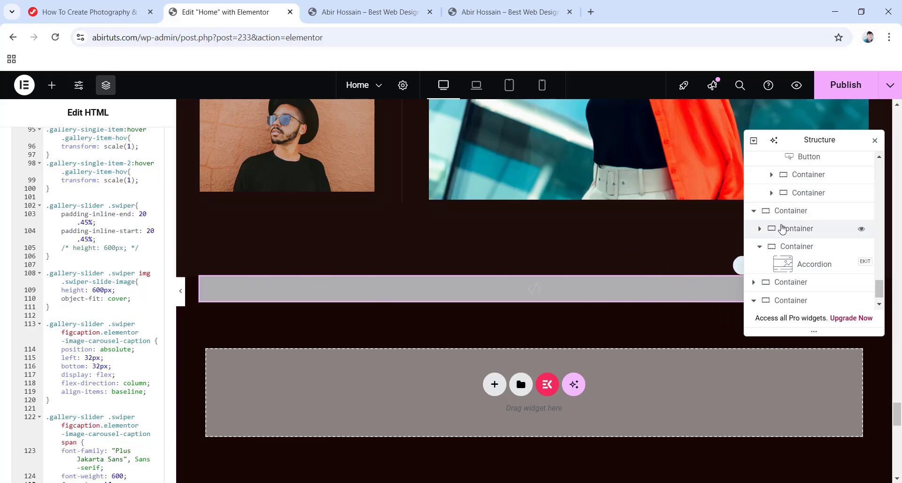
scroll(626, 286, down, 4)
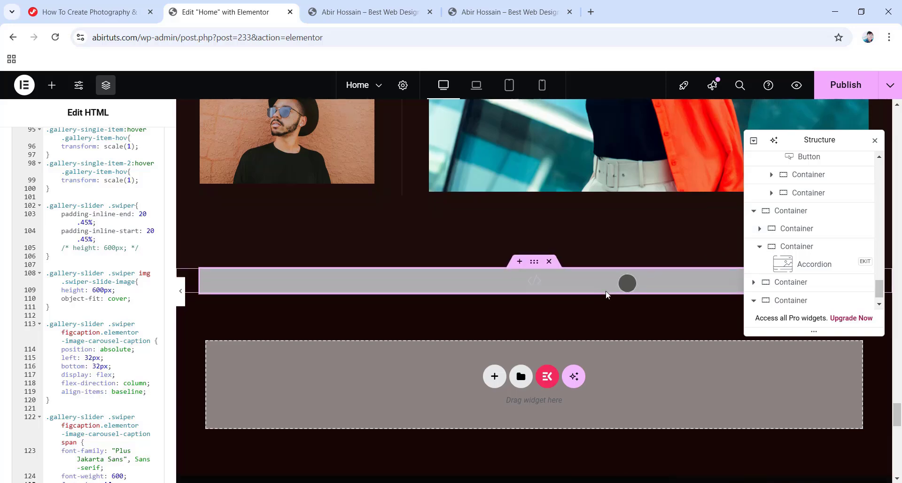
scroll(606, 294, down, 4)
scroll(578, 291, down, 4)
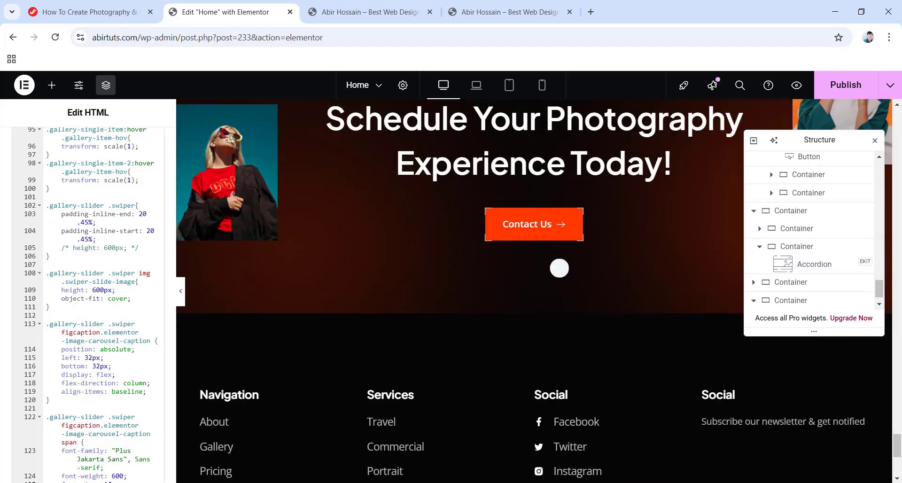
Publish the Home page with the $700 Basic price and return to the top of the page.
click(827, 97)
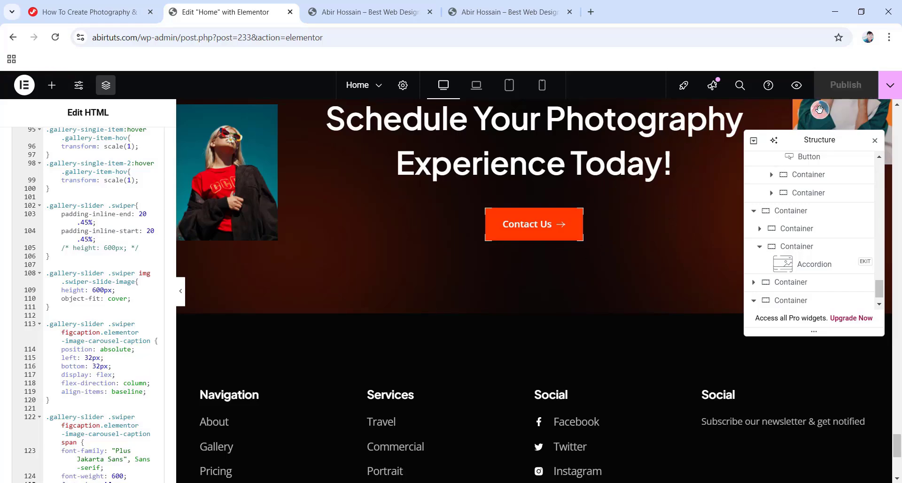
drag(896, 447, 898, 332)
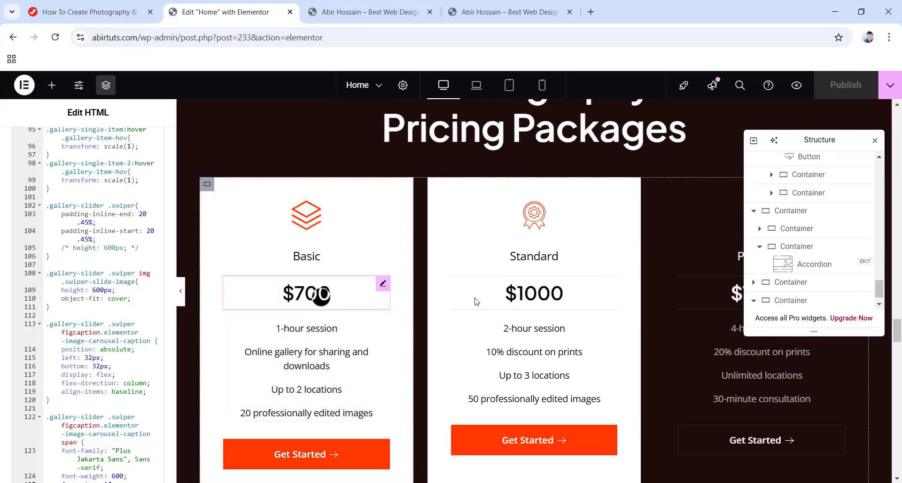
drag(898, 334, 901, 230)
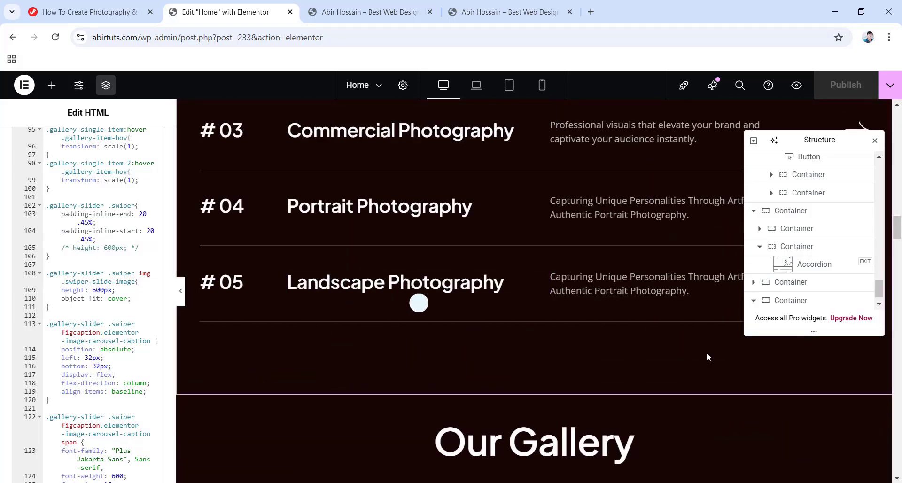
drag(899, 227, 899, 117)
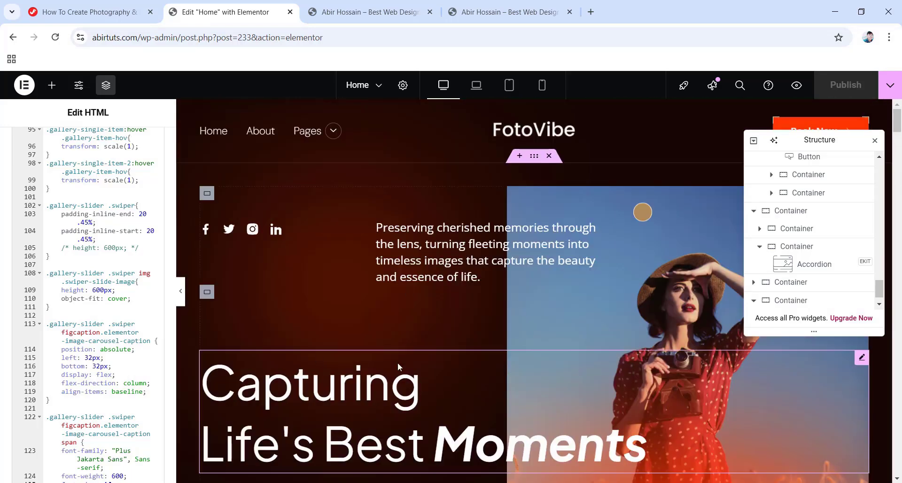
click(342, 347)
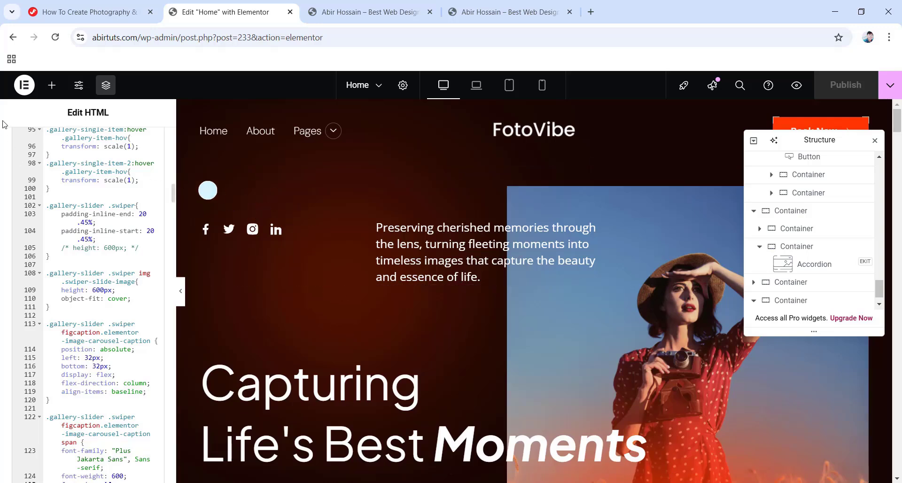
click(21, 87)
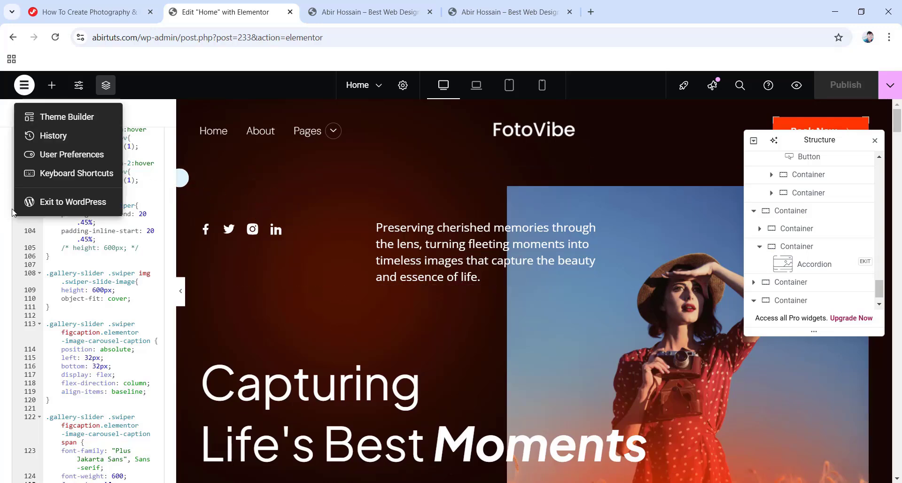
Exit Elementor to WordPress and browse the Pages list of 15 published pages.
click(74, 205)
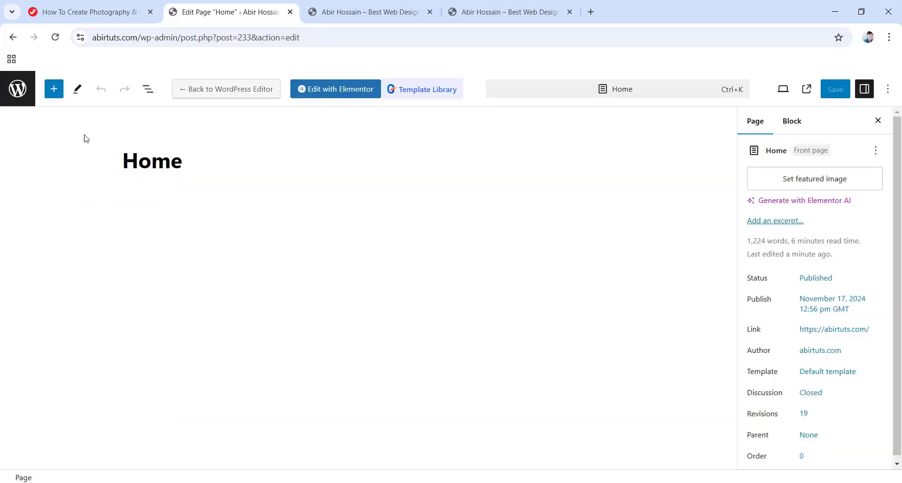
click(19, 91)
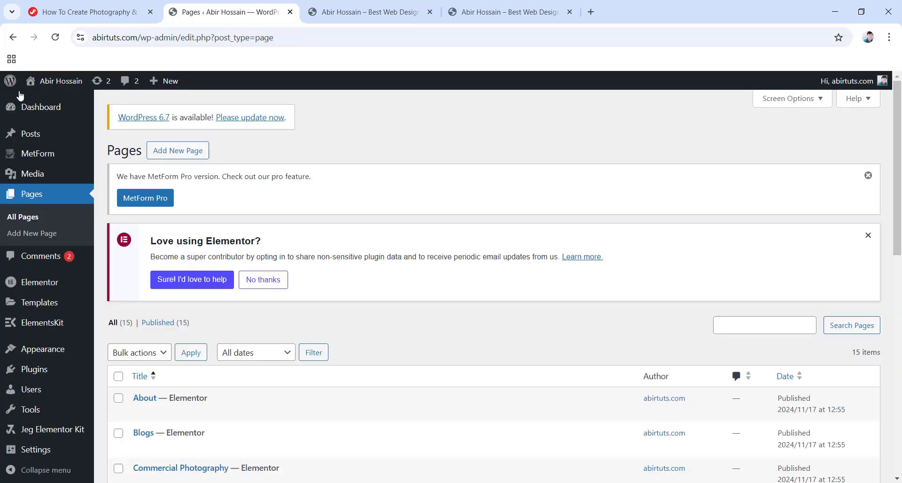
scroll(202, 238, down, 1)
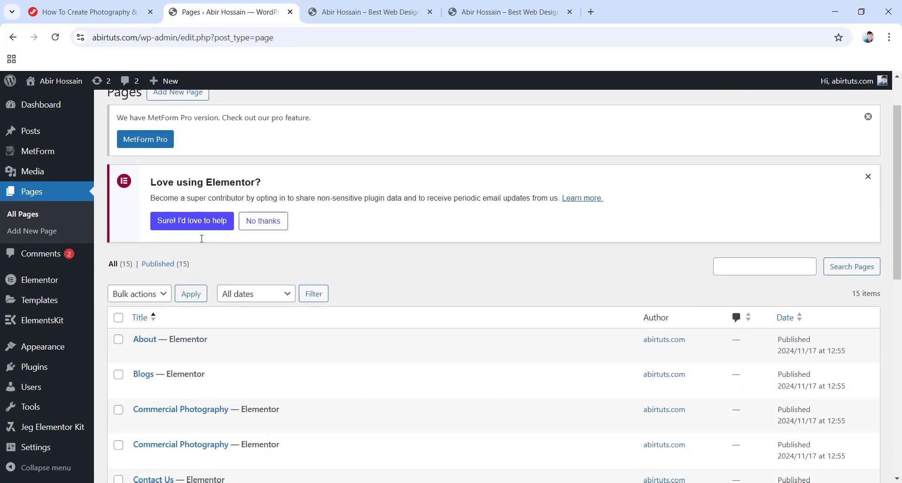
scroll(202, 238, down, 2)
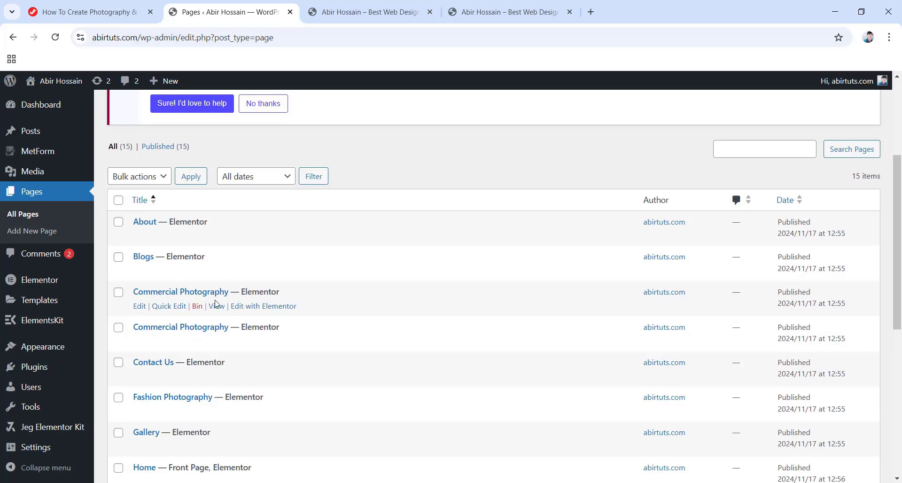
scroll(216, 304, down, 1)
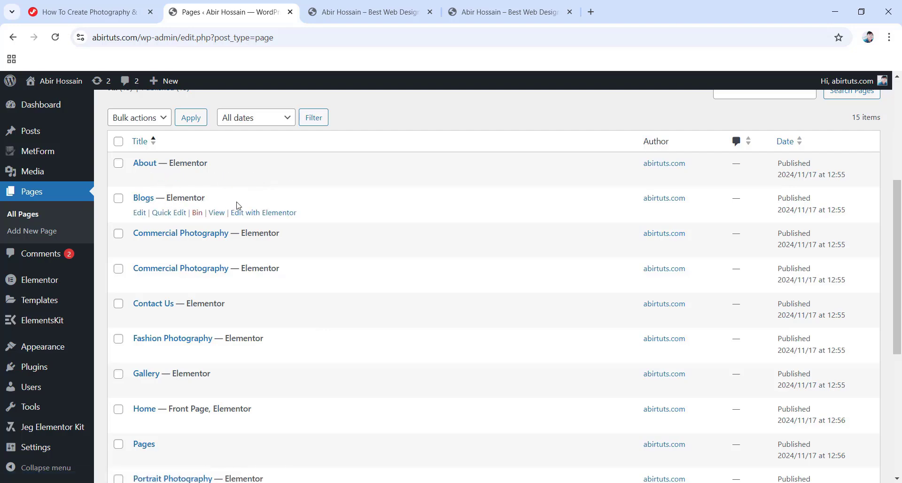
scroll(206, 203, down, 1)
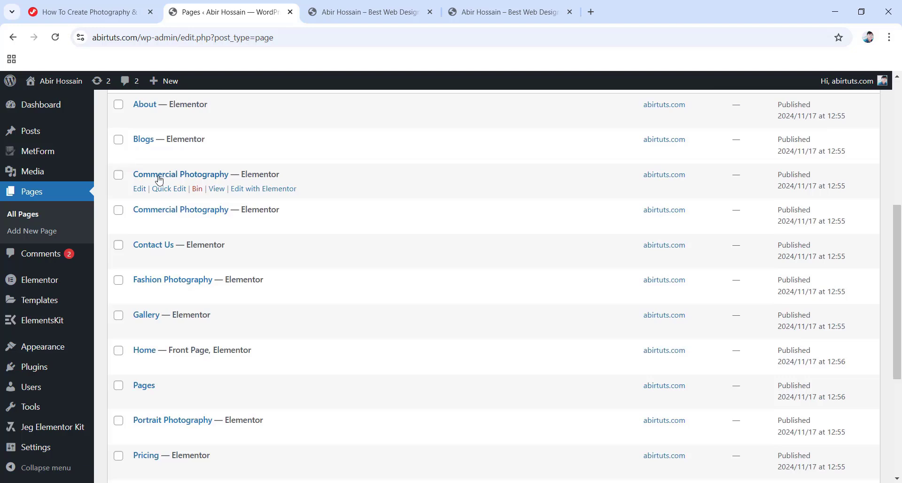
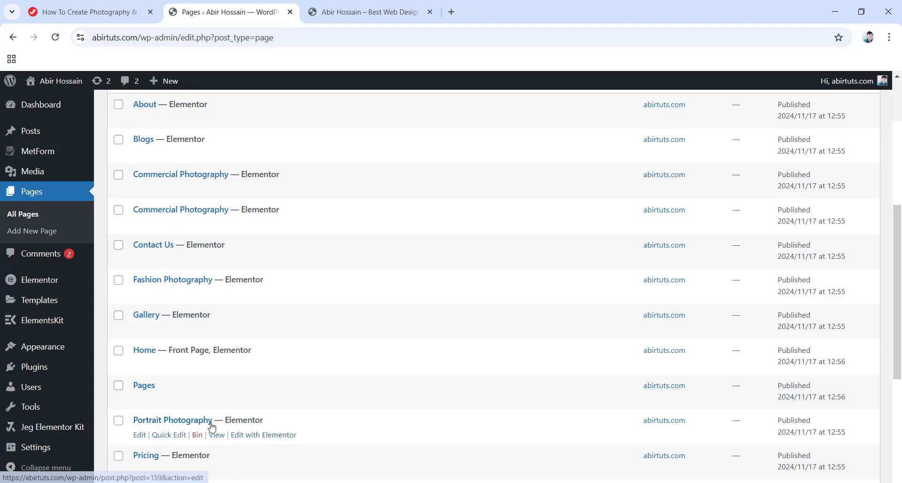
Open the Services page in Elementor and scroll through its numbered photography sections.
scroll(209, 423, down, 3)
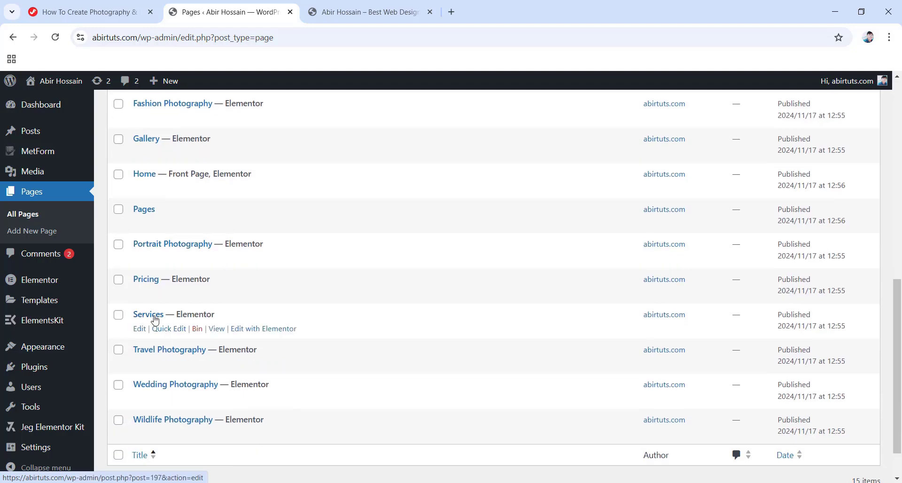
click(263, 329)
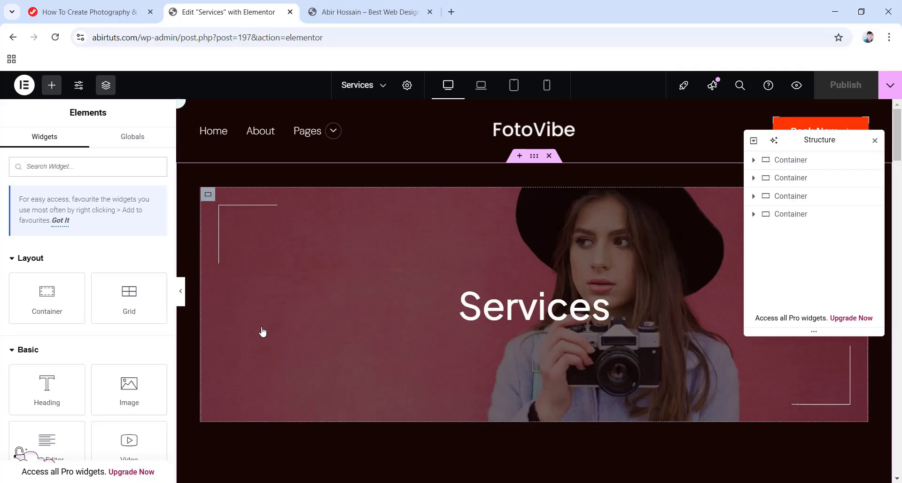
scroll(338, 322, down, 5)
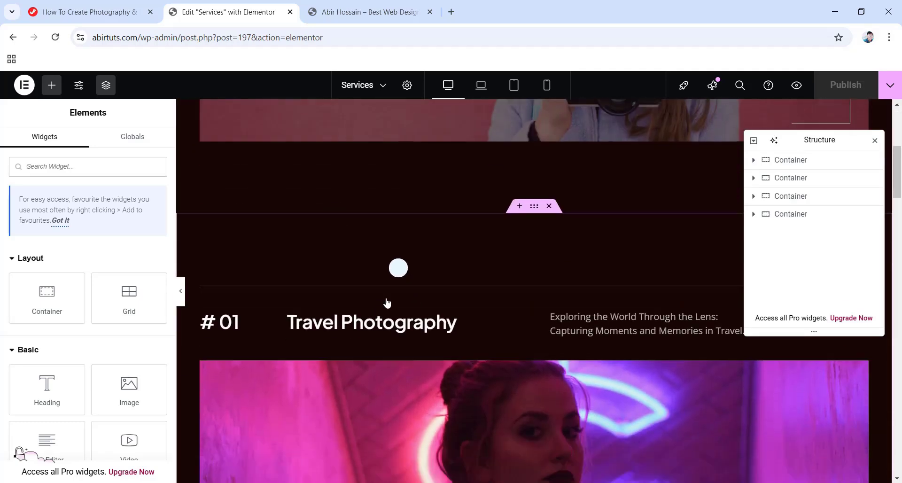
scroll(387, 303, down, 8)
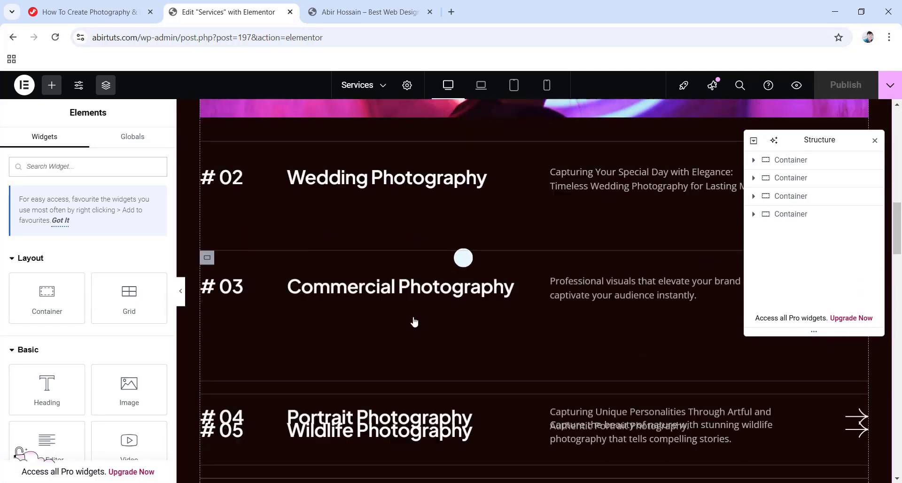
scroll(415, 322, down, 2)
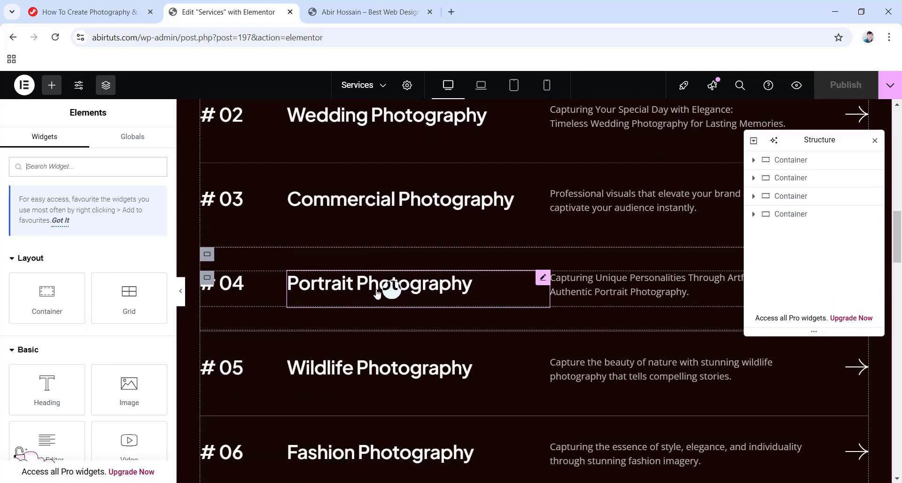
scroll(378, 291, down, 4)
scroll(394, 328, up, 2)
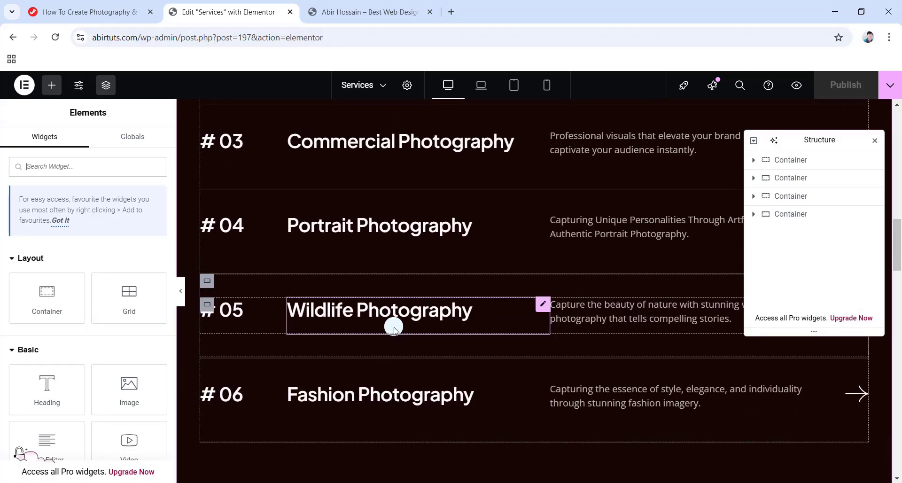
scroll(394, 327, down, 3)
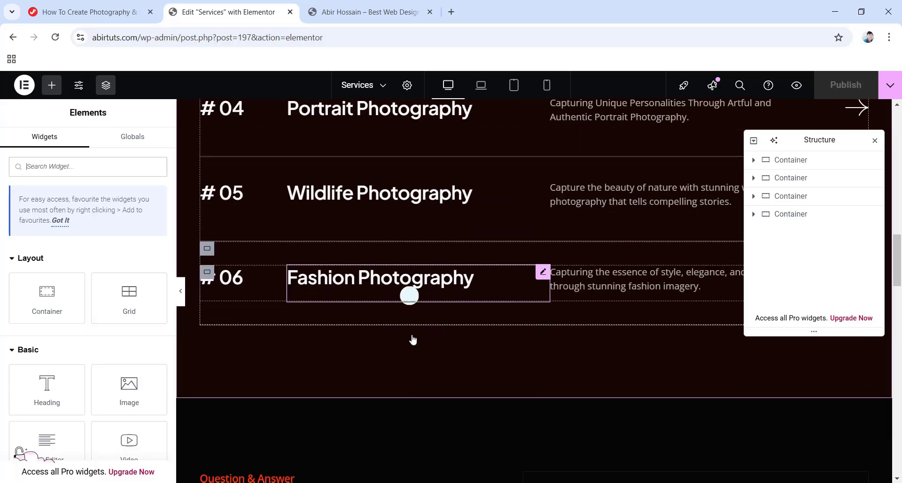
scroll(412, 336, up, 3)
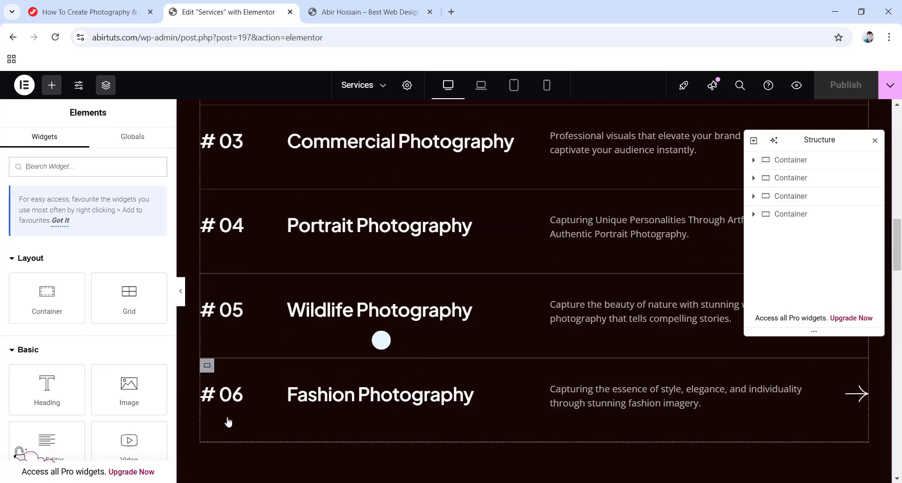
scroll(383, 453, up, 6)
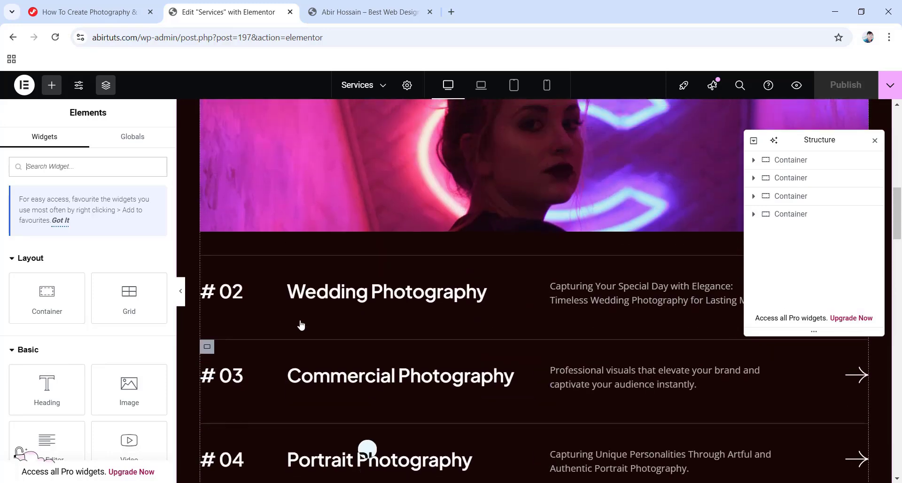
Select the Wedding Photography heading, then exit Elementor to the WordPress editor.
click(355, 301)
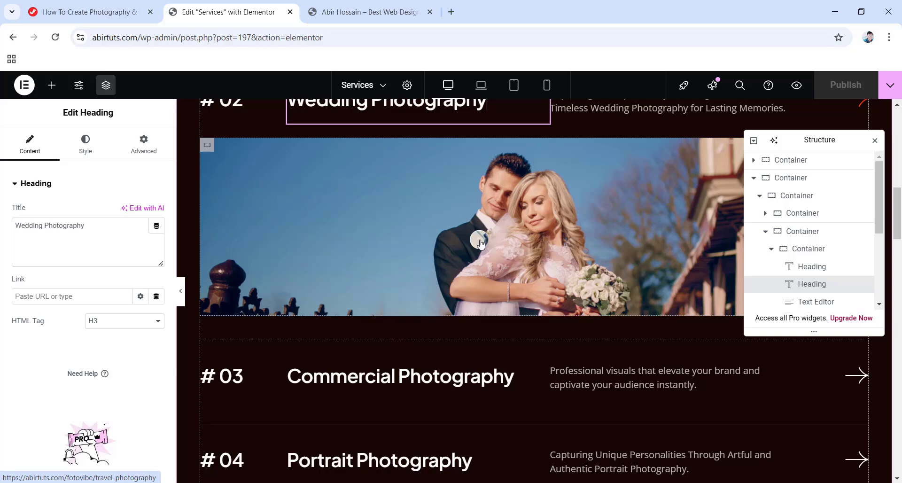
click(25, 87)
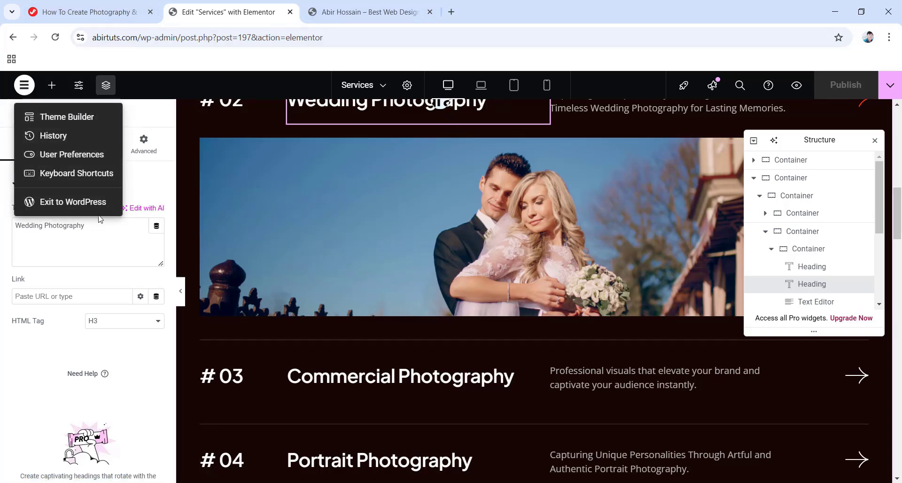
click(96, 202)
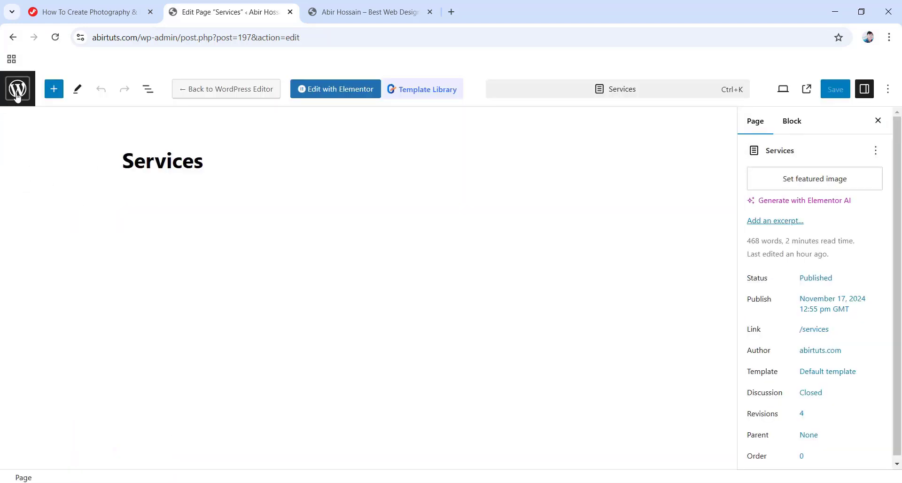
Return to the Pages list, then browse the seven published Blog posts under Posts.
click(15, 94)
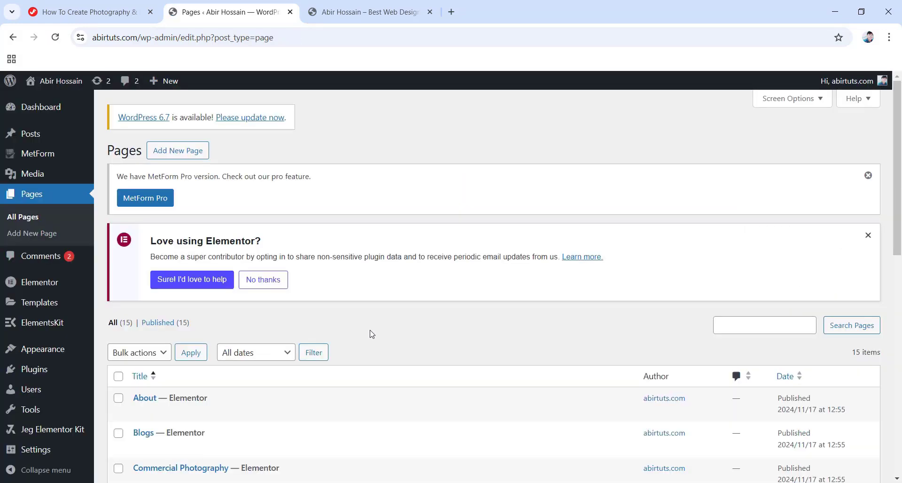
click(31, 137)
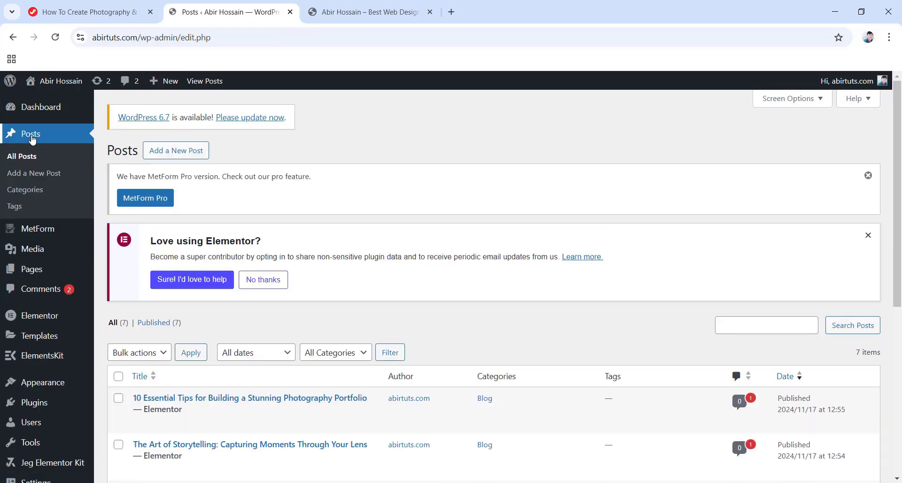
scroll(339, 235, down, 6)
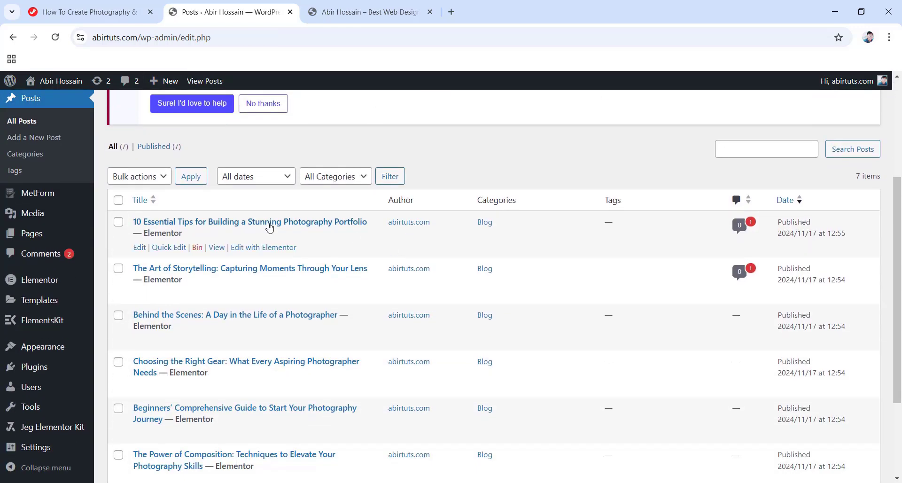
scroll(272, 406, up, 6)
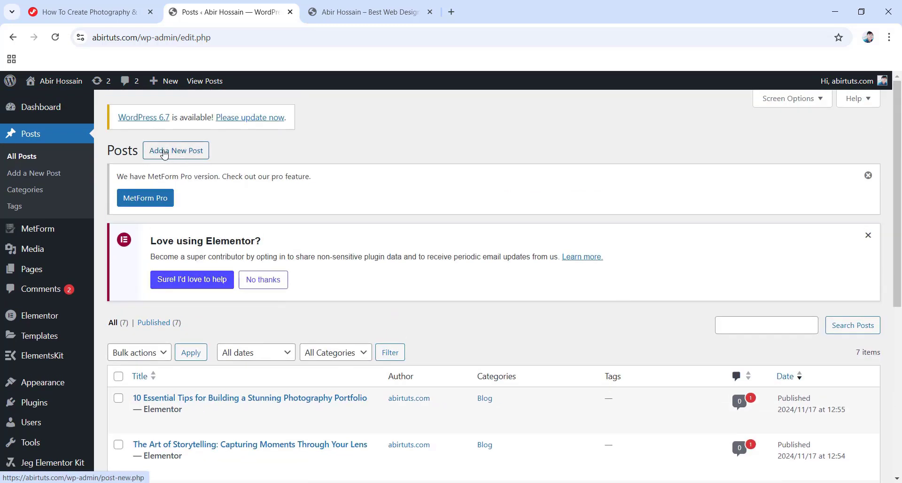
Start a new post titled 'My First Blog Post' and write its greeting paragraph.
click(168, 157)
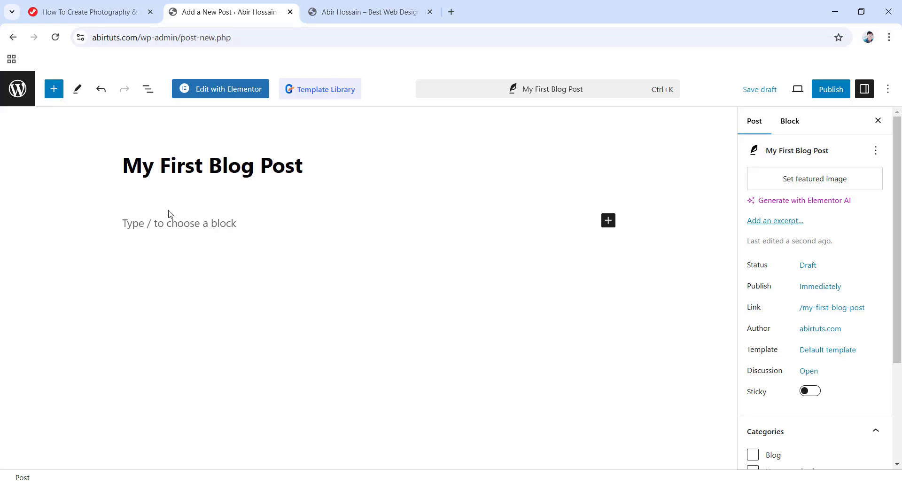
click(198, 223)
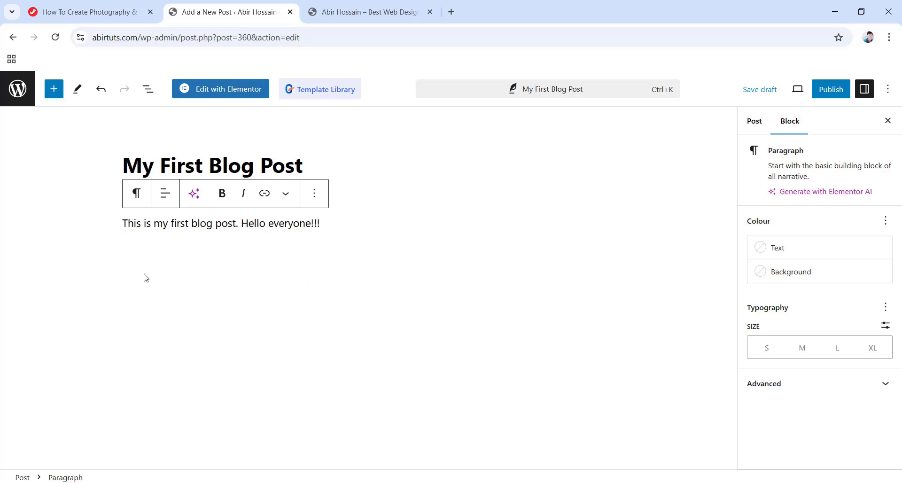
click(223, 192)
click(243, 196)
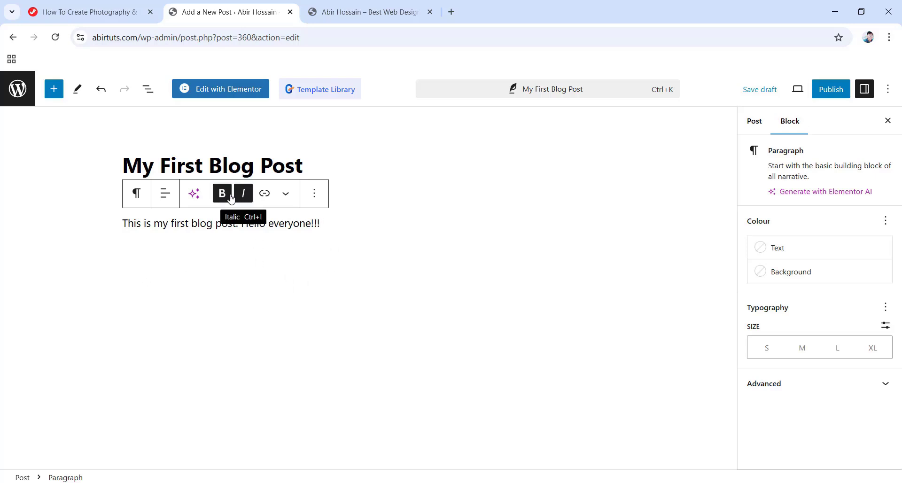
Make the greeting paragraph bold and italic, and open the featured-image media library.
drag(321, 223, 155, 207)
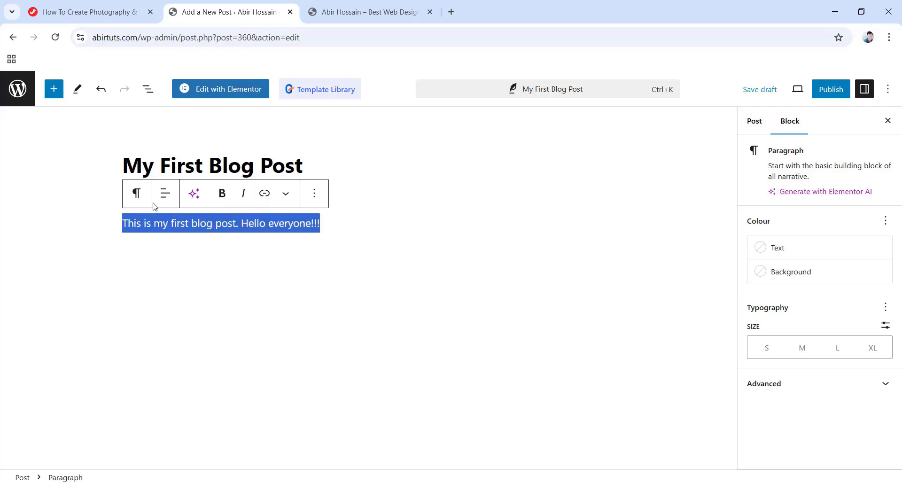
click(223, 193)
click(244, 193)
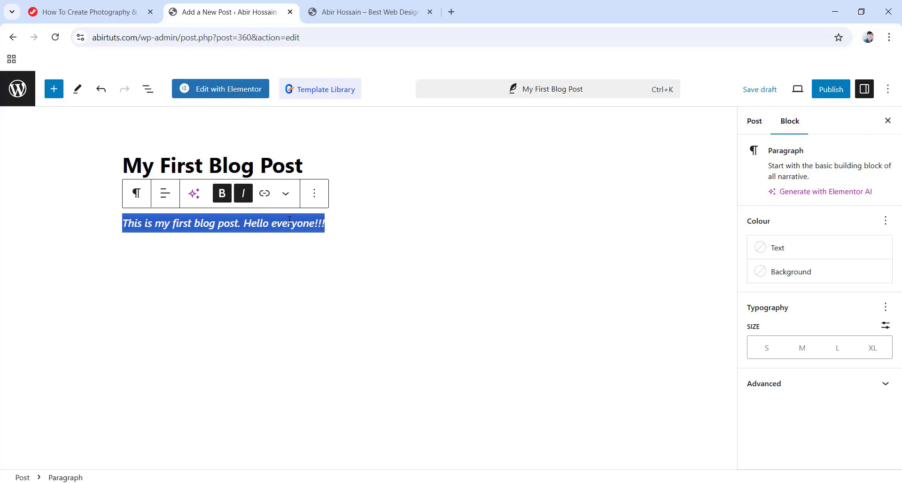
click(249, 262)
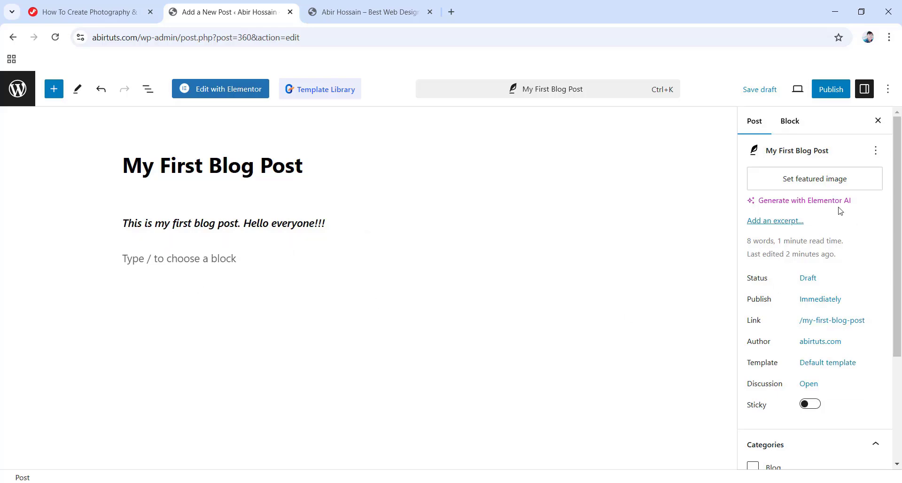
click(810, 183)
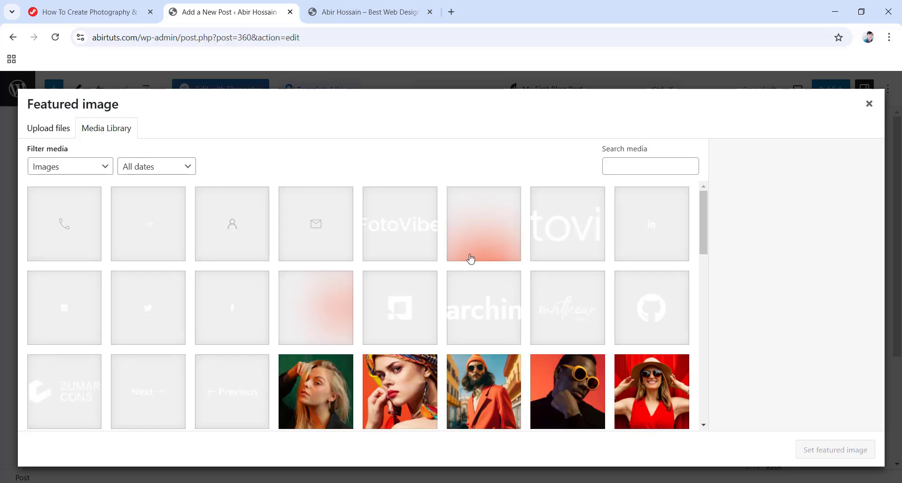
Set the sunglasses portrait photo as the post's featured image.
scroll(443, 266, down, 3)
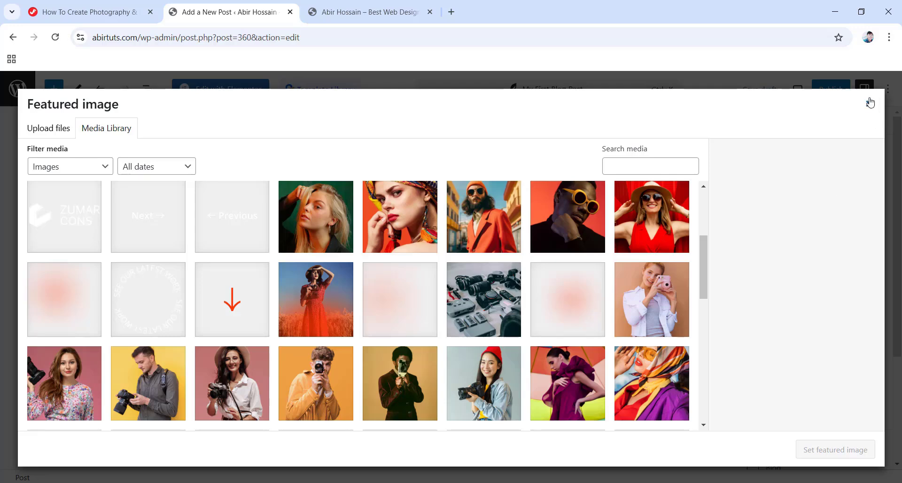
click(579, 230)
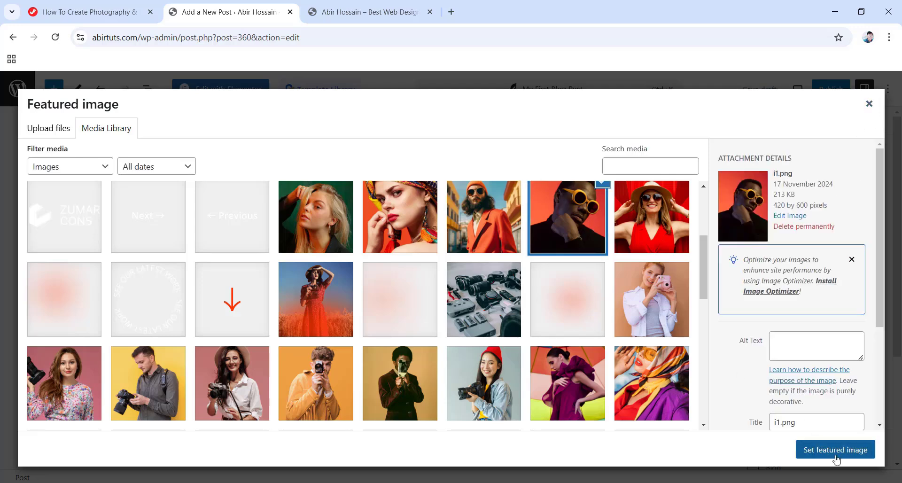
click(836, 451)
Tick the Blog category and add a new 'Photography' category to the post.
scroll(822, 376, down, 4)
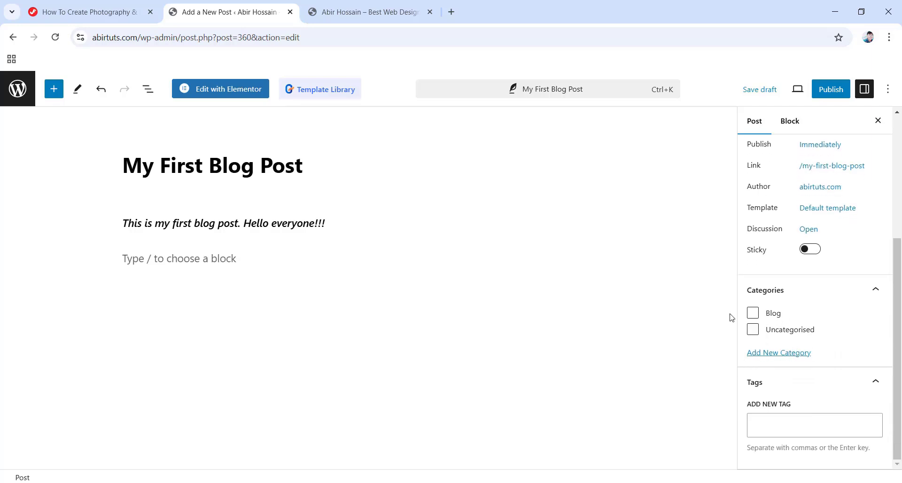
click(753, 313)
click(780, 353)
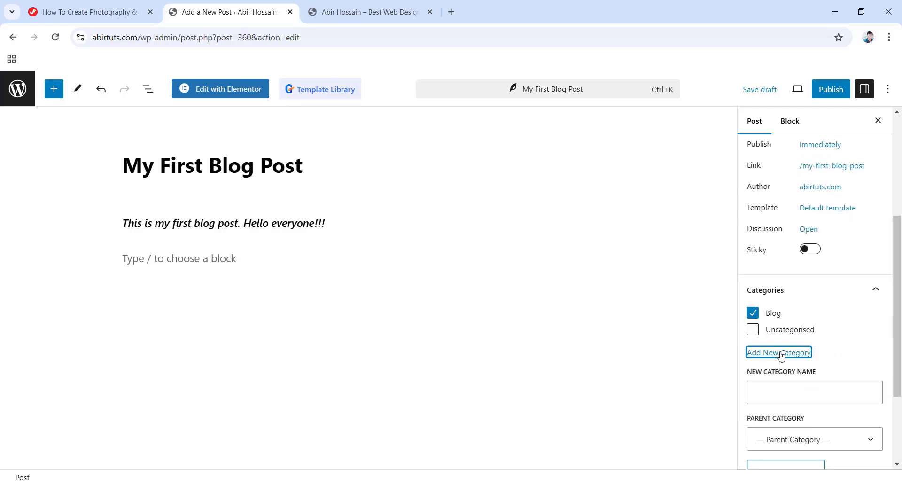
click(805, 392)
text(Photography)
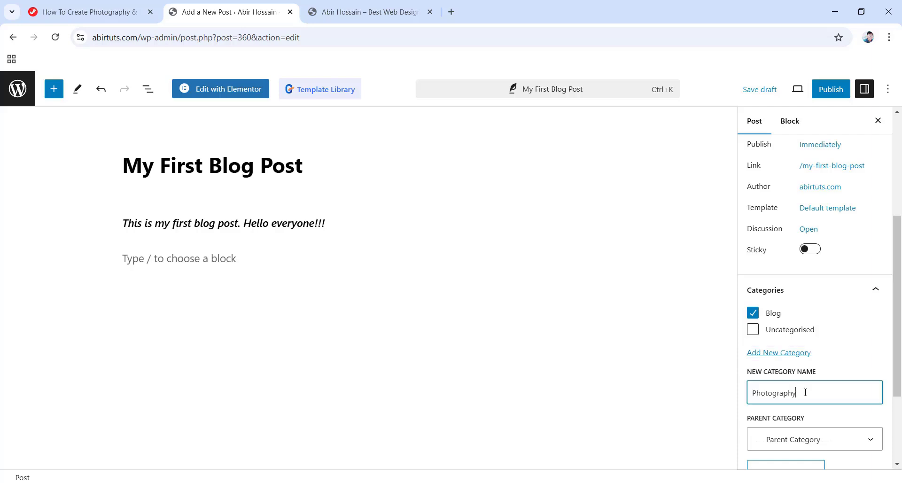
key(Return)
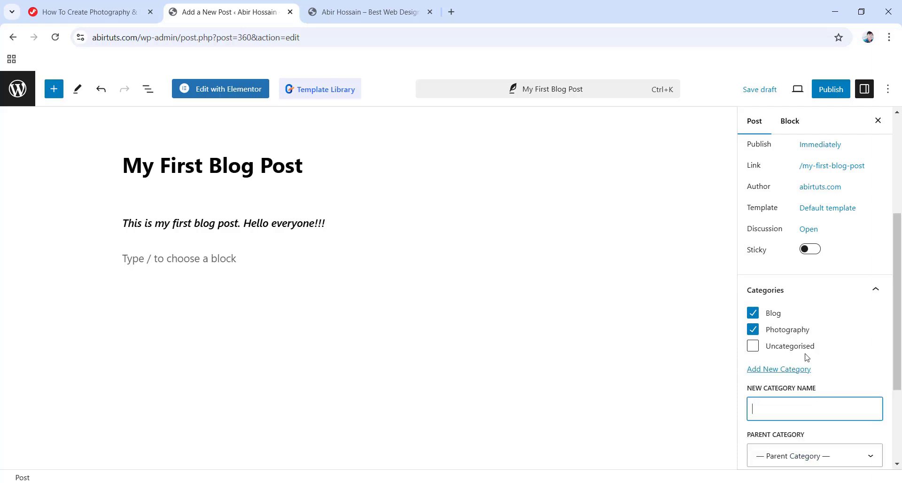
scroll(850, 354, down, 3)
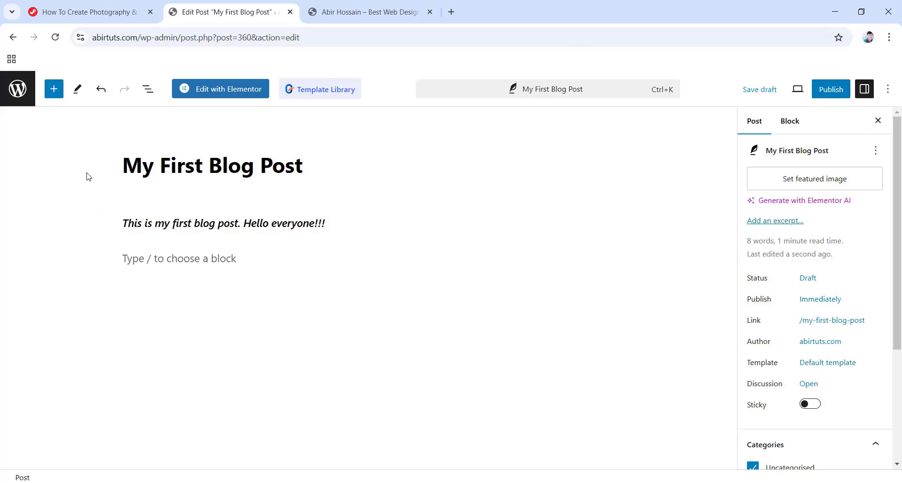
Leave the unsaved post and return to the All Pages list of 15 pages.
click(16, 93)
click(497, 113)
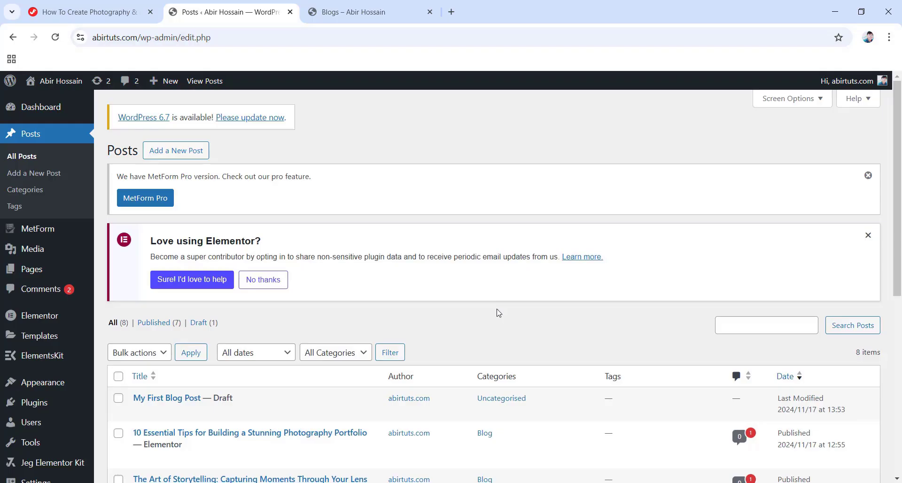
scroll(447, 316, down, 7)
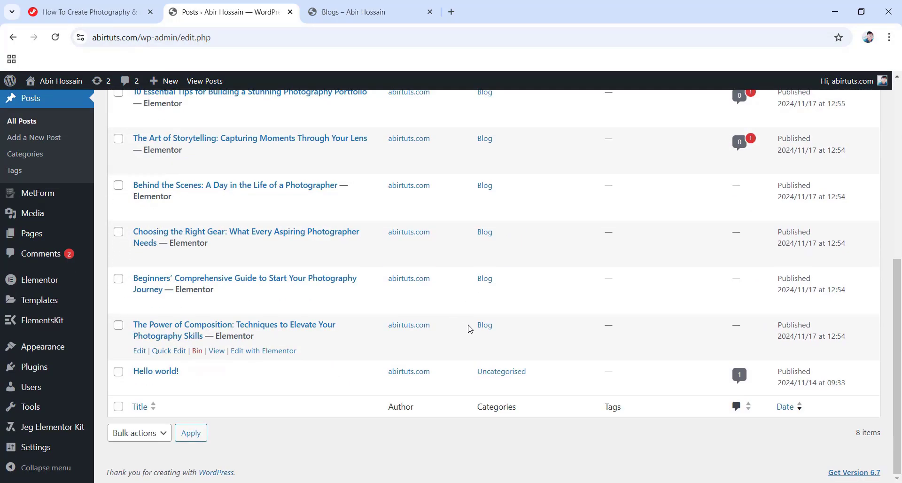
scroll(423, 300, up, 5)
scroll(457, 315, up, 3)
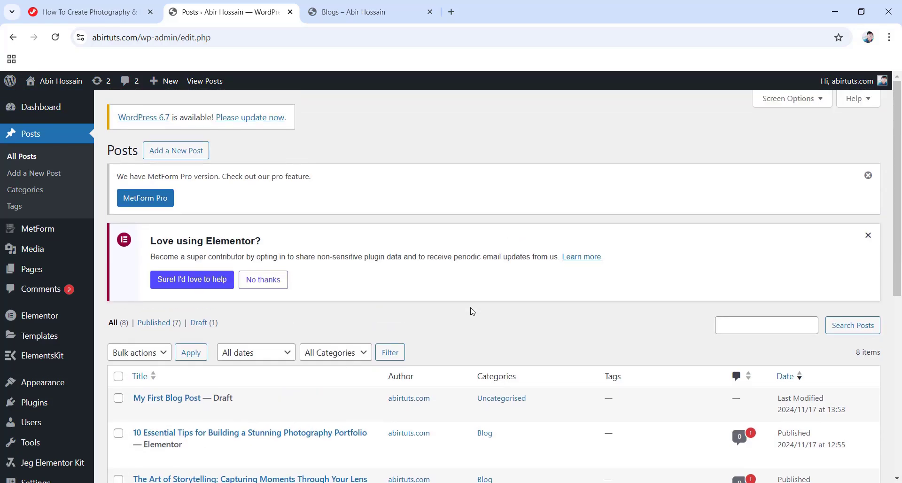
click(32, 269)
scroll(263, 305, down, 3)
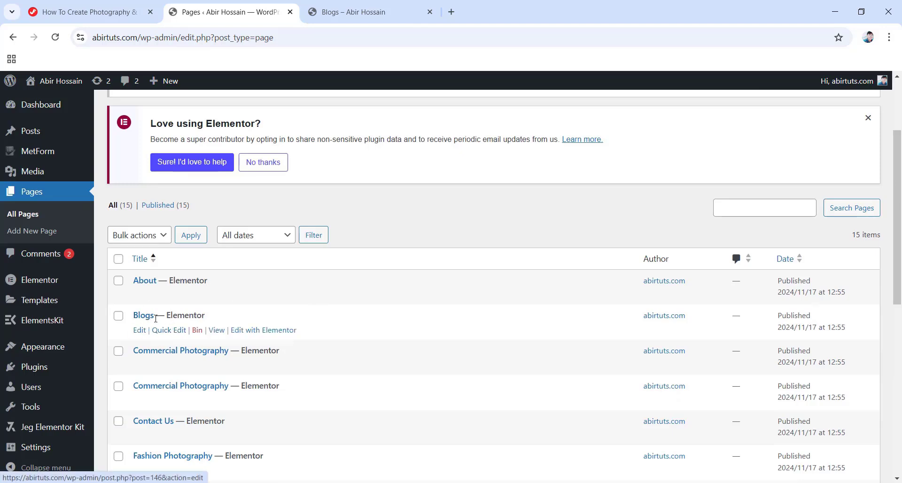
mouse_move(40, 142)
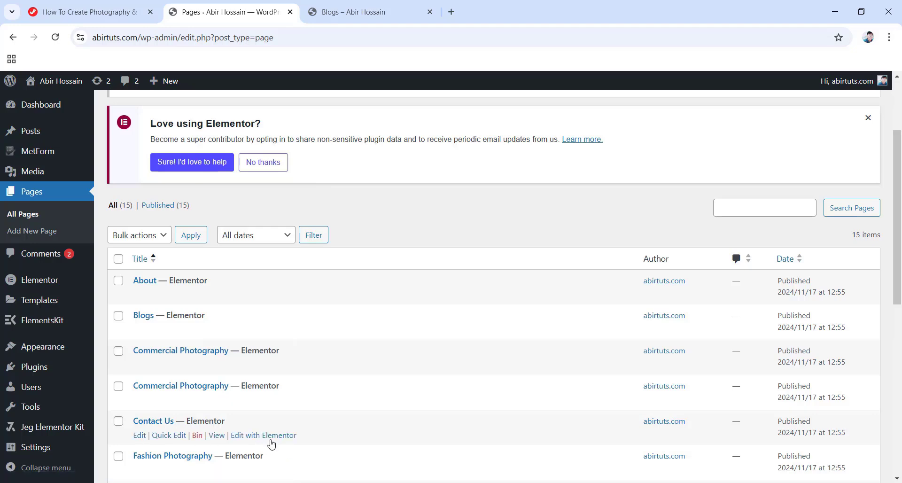
Open Contact Us in Elementor and inspect its heading and banner container background image.
click(260, 436)
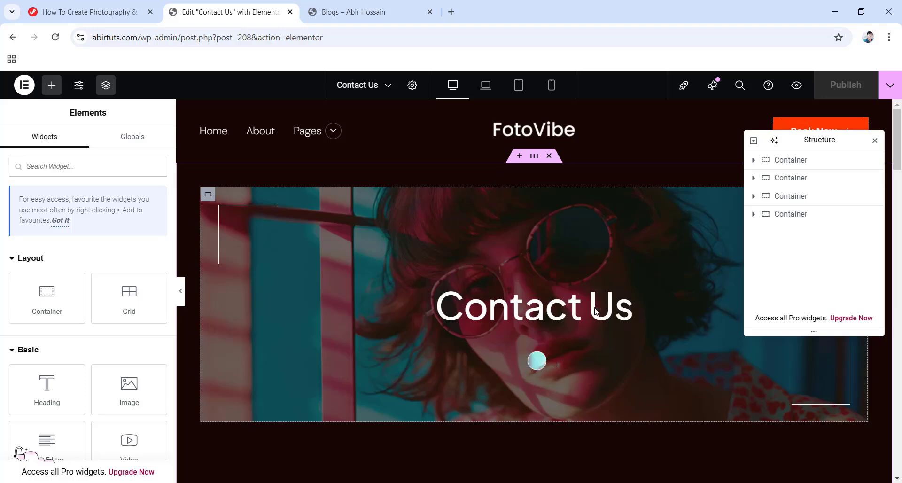
click(544, 310)
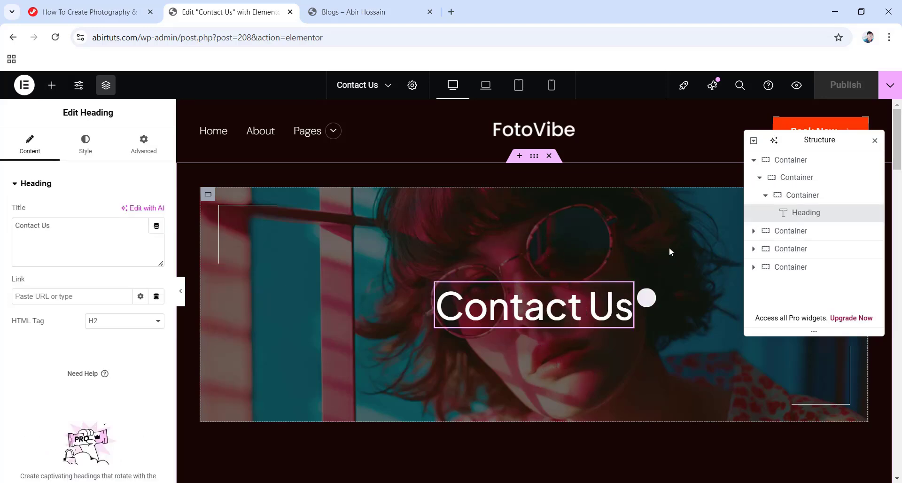
click(800, 177)
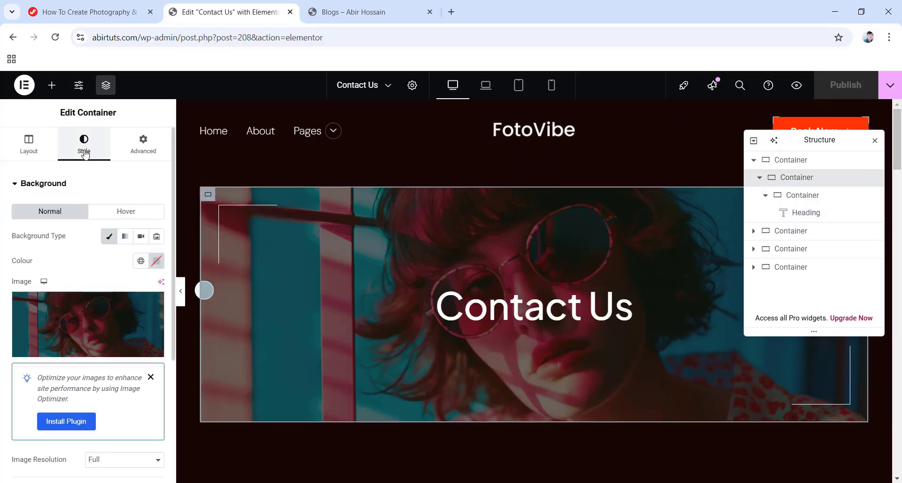
click(73, 325)
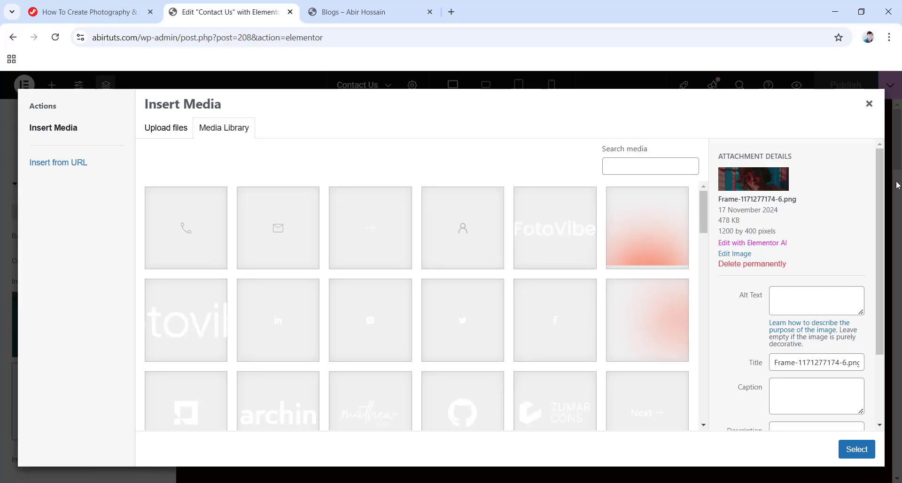
click(870, 104)
Select the MetForm contact form widget and open its Edit Form chooser.
scroll(443, 222, down, 4)
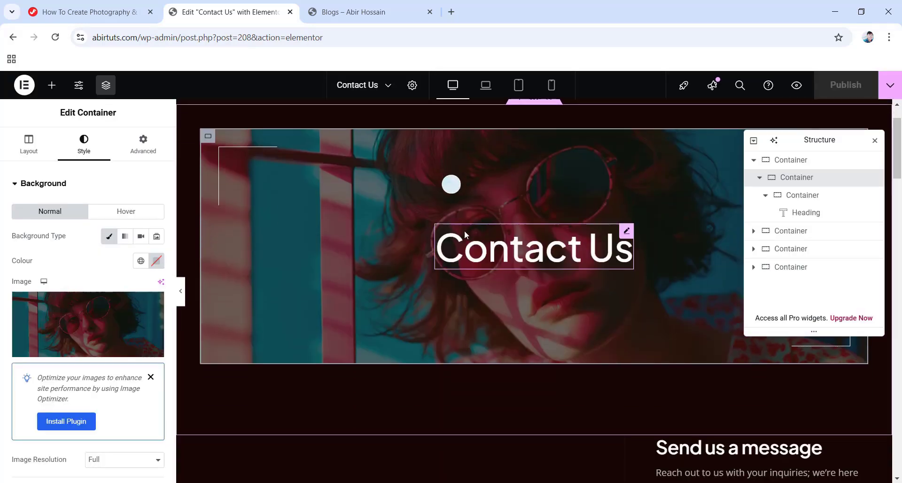
scroll(582, 270, down, 5)
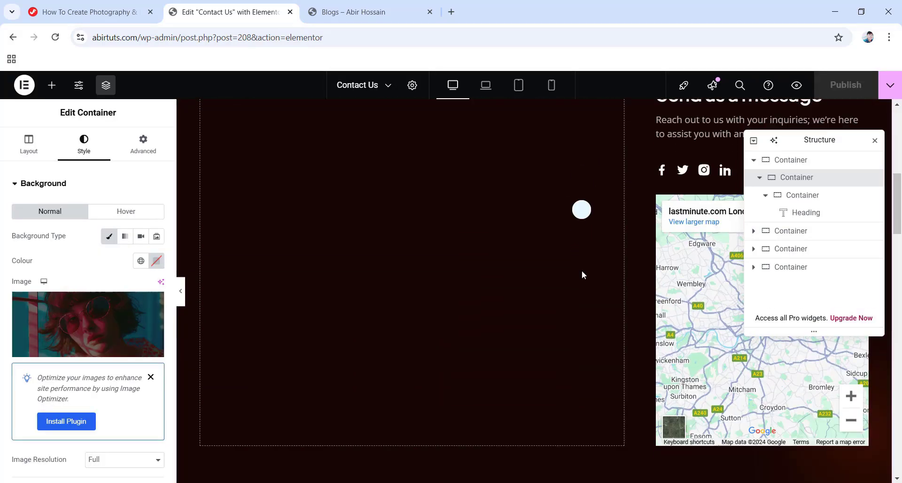
scroll(475, 246, up, 1)
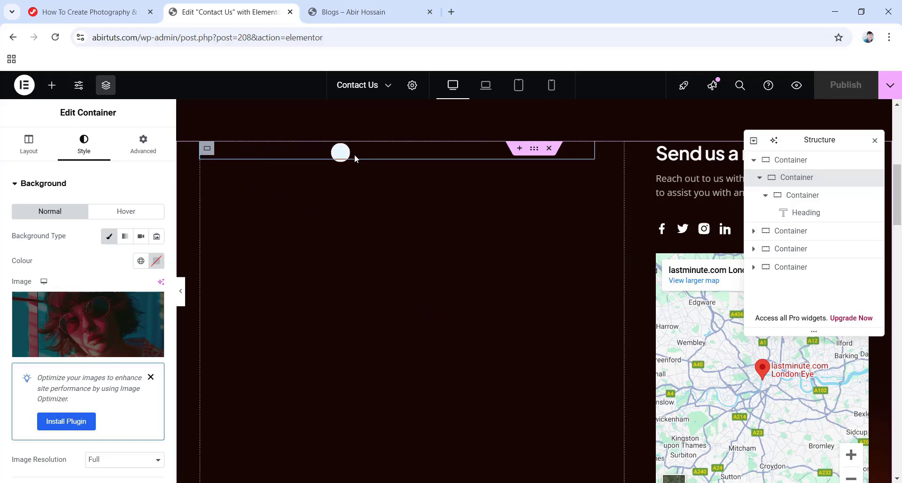
click(329, 152)
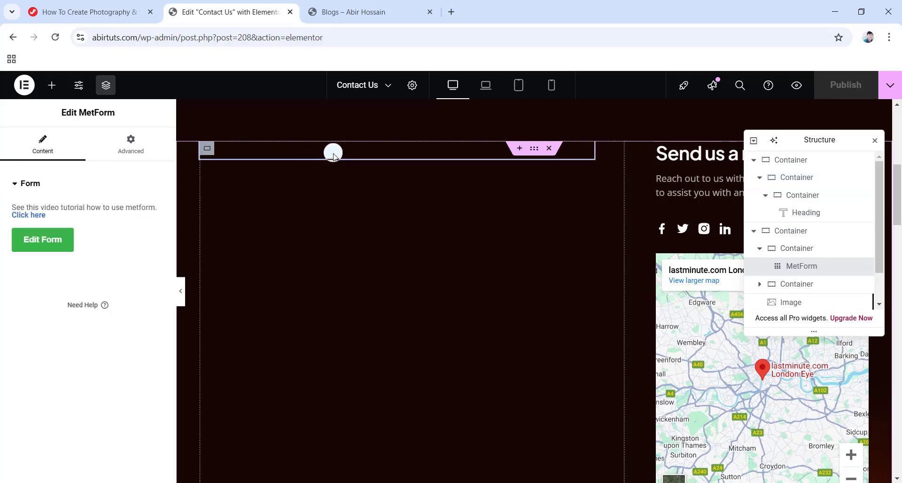
click(42, 242)
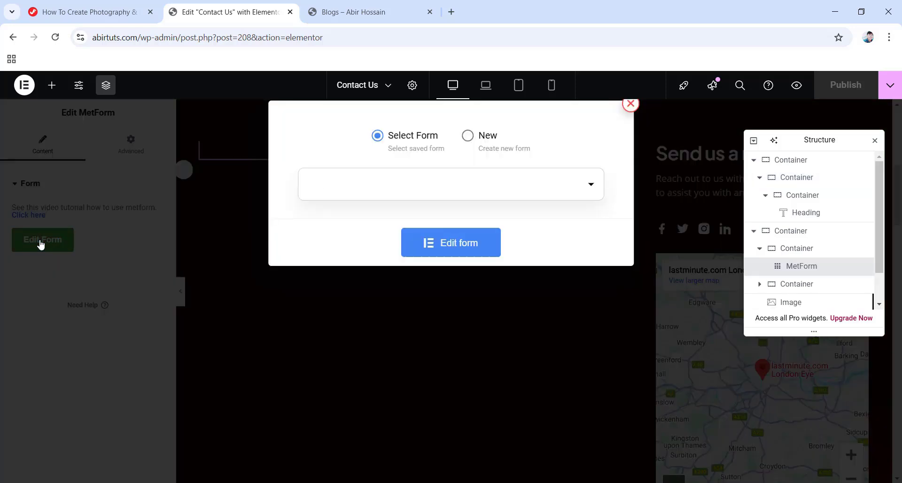
Keep Contact Form chosen in MetForm's dropdown and open it in the form editor.
click(549, 190)
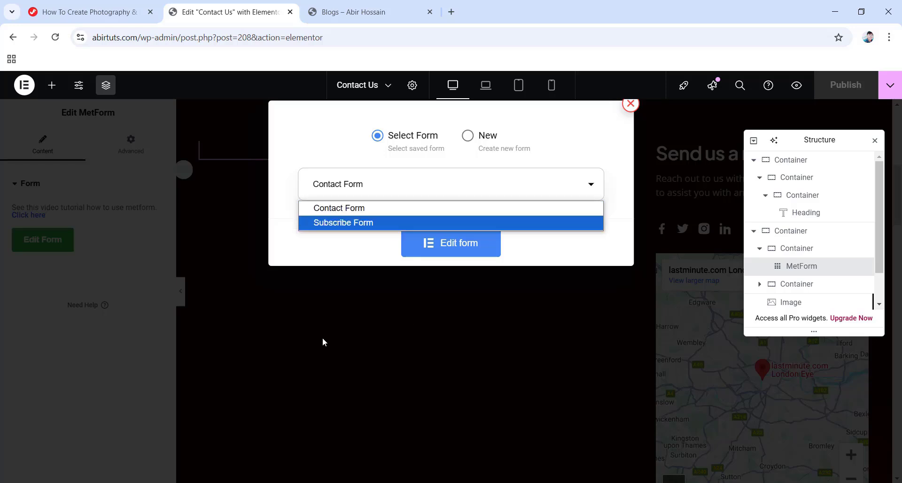
click(352, 210)
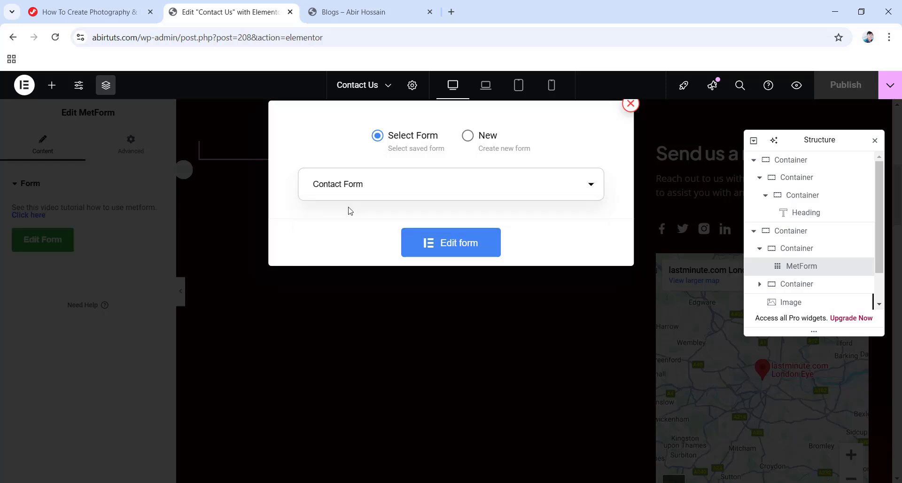
click(447, 248)
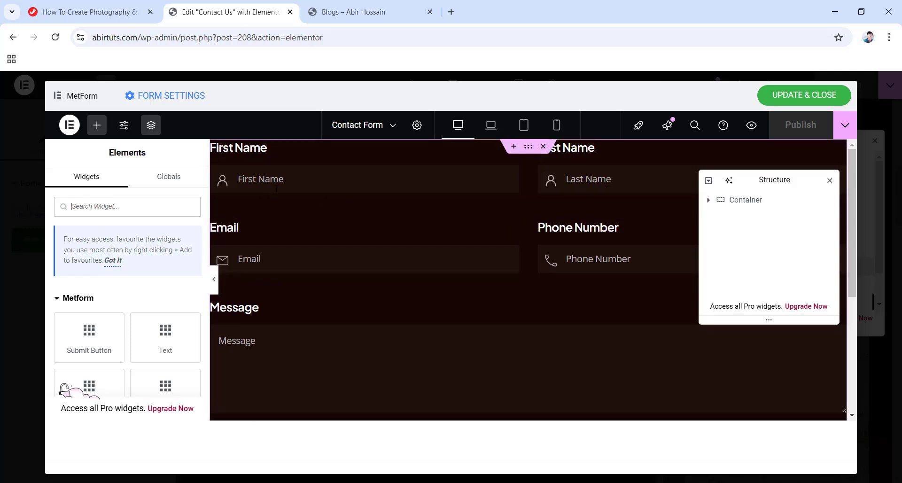
Try renaming the First Name field's label, then undo the change.
click(277, 181)
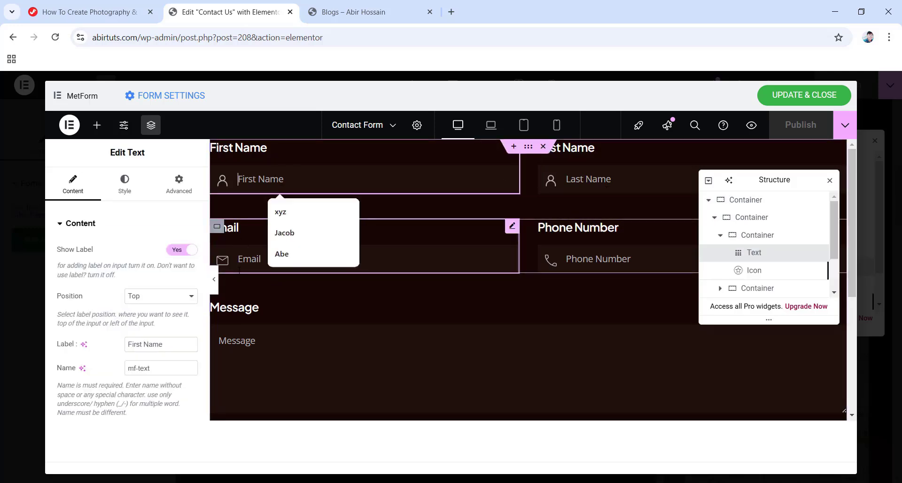
drag(163, 344, 118, 347)
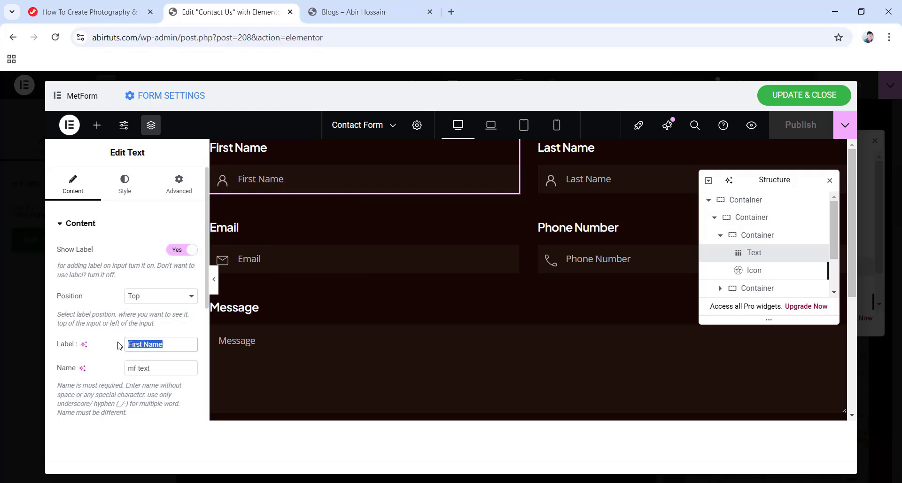
text(las)
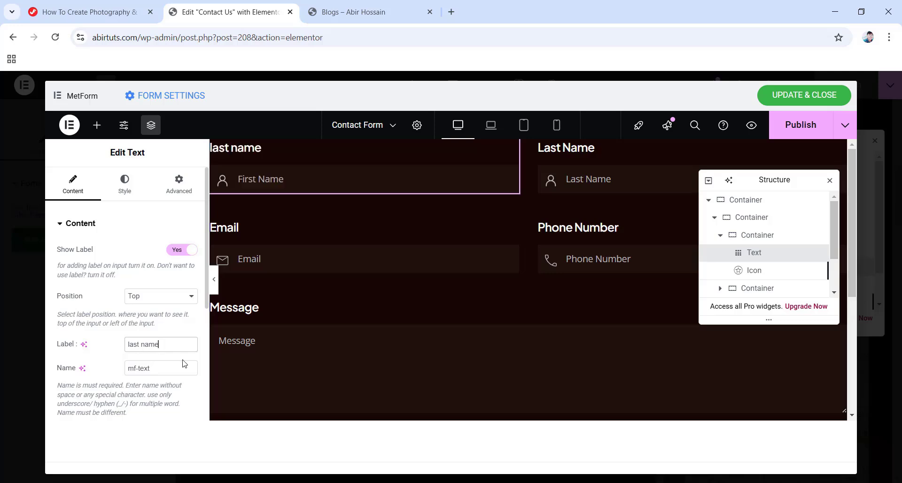
key(ctrl+z)
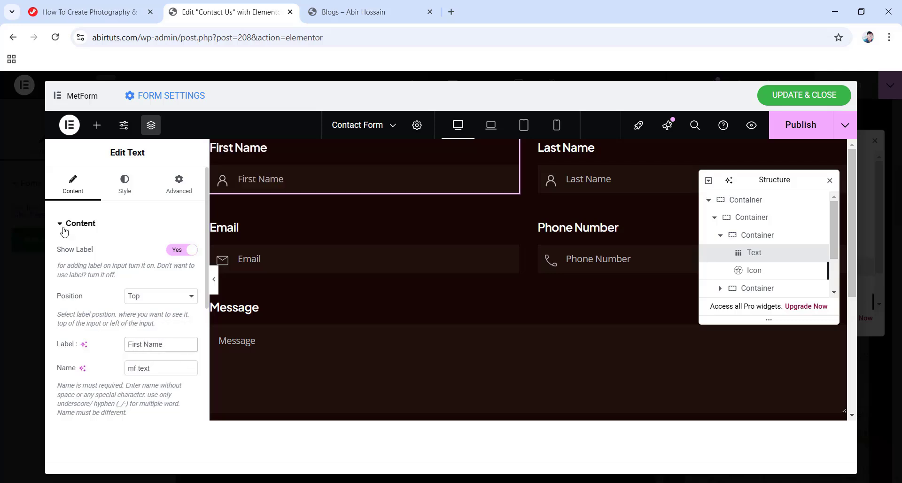
Change the First Name label colour to dark red and review the input box styles.
click(124, 184)
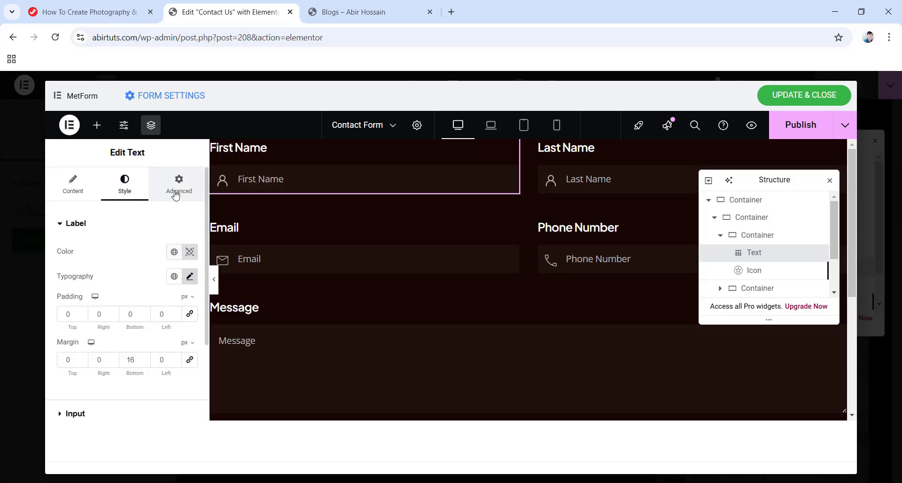
click(190, 254)
mouse_move(215, 201)
mouse_down()
mouse_move(294, 232)
mouse_move(357, 213)
mouse_move(328, 302)
mouse_move(333, 221)
mouse_move(347, 207)
mouse_move(214, 199)
mouse_up()
click(130, 224)
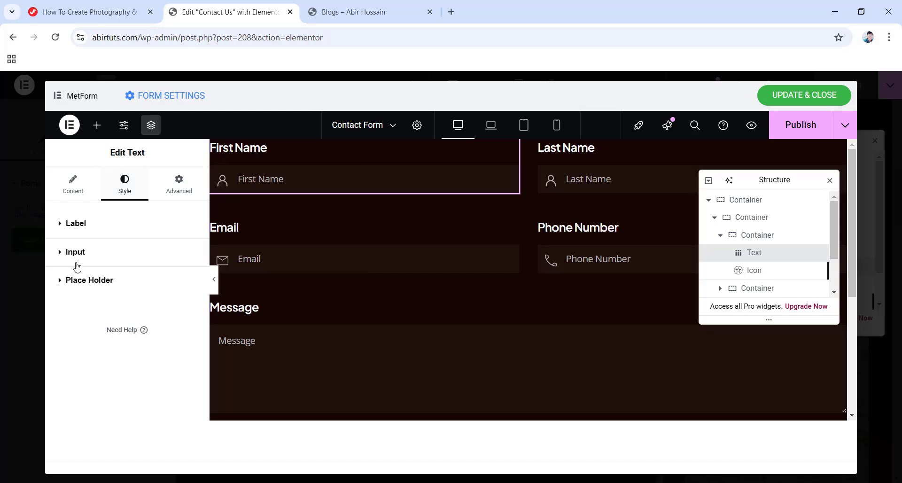
click(93, 253)
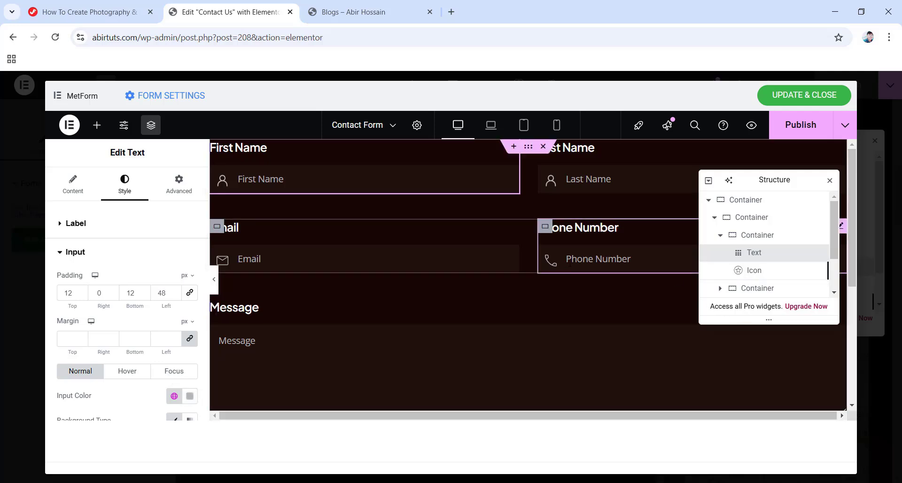
Select the Phone Number field, publish the form and return to Contact Us.
click(567, 259)
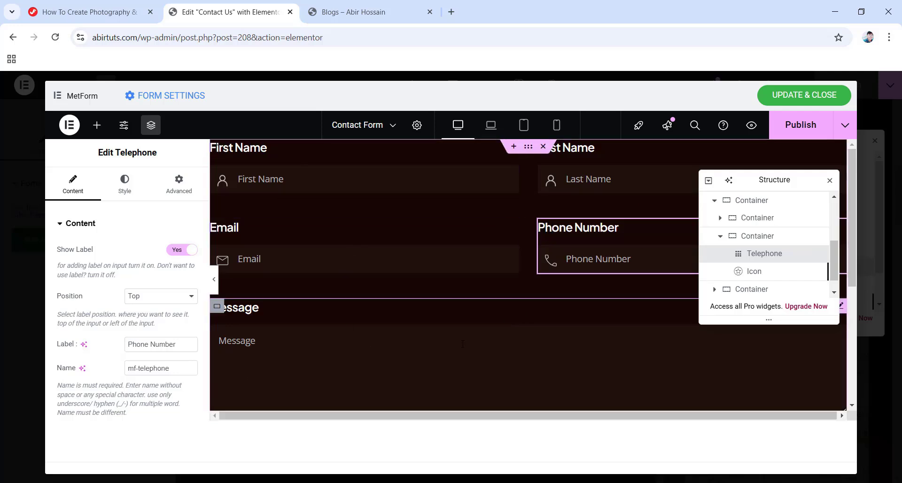
click(799, 126)
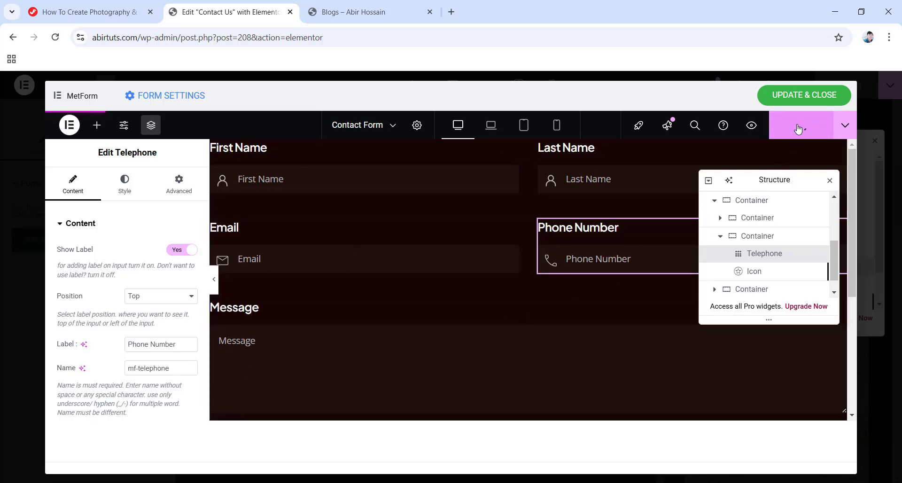
click(797, 95)
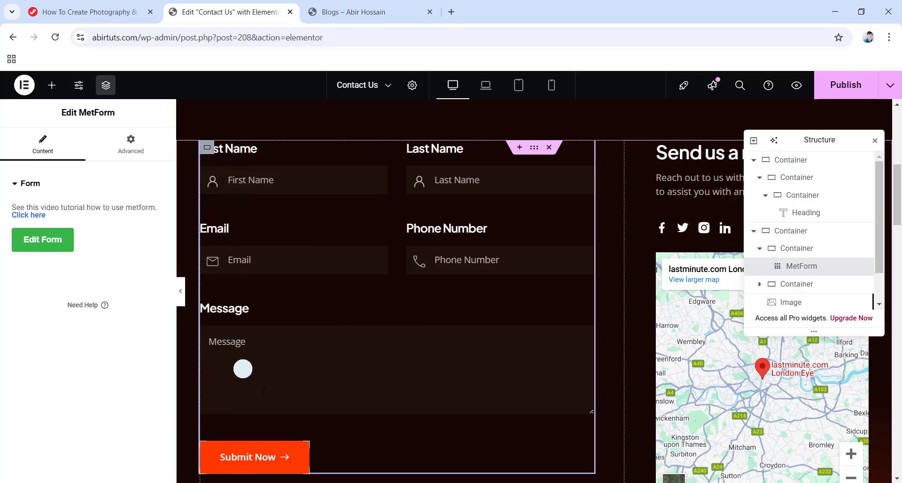
From Elementor's main menu, bring up the link options for Exit to WordPress.
scroll(241, 368, down, 1)
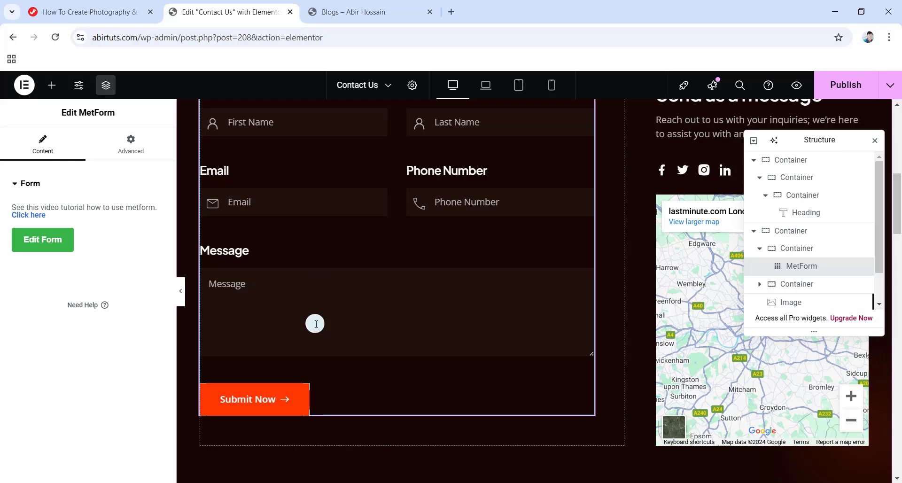
click(24, 85)
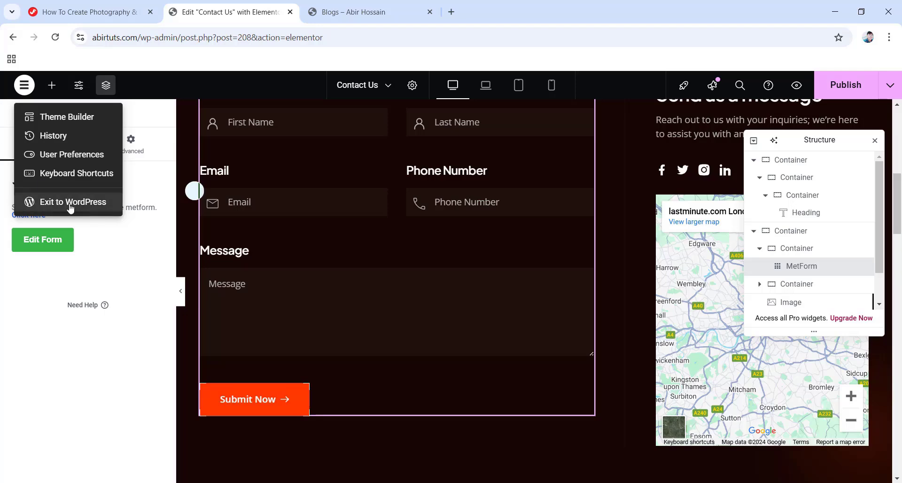
right_click(55, 205)
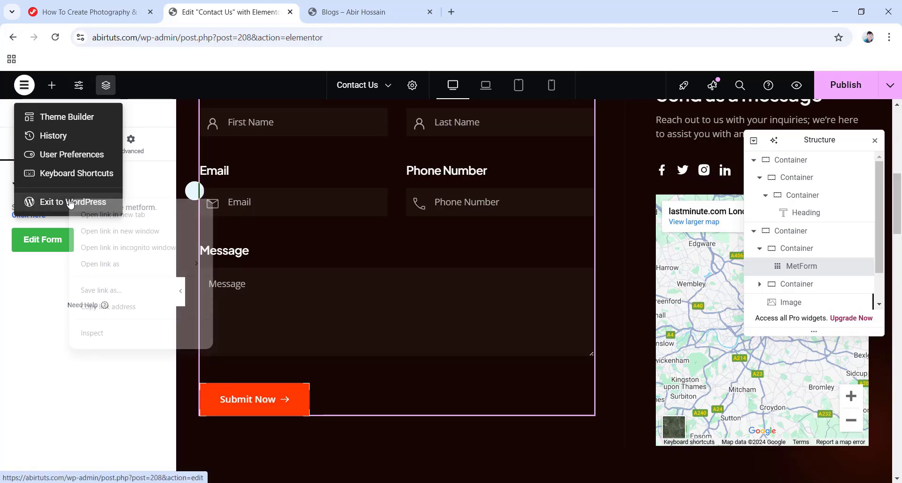
Open the WordPress editor in a new tab and go to All Pages there.
click(118, 216)
click(362, 13)
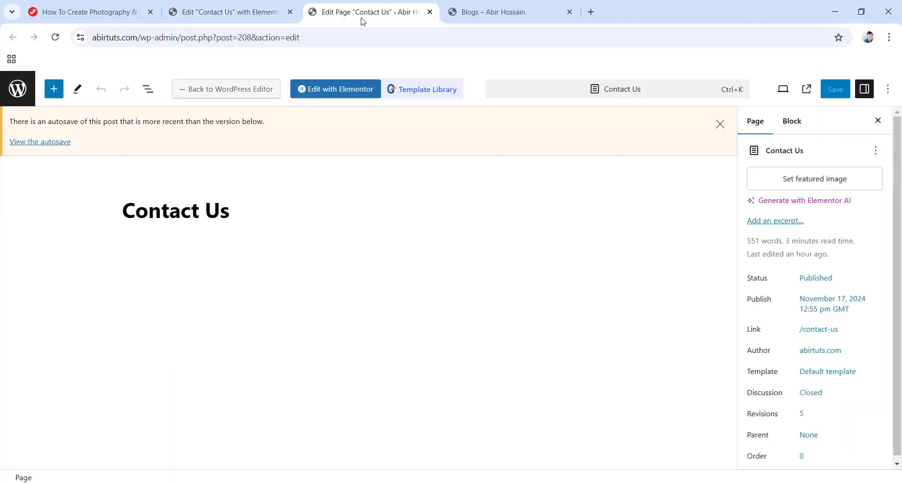
click(16, 91)
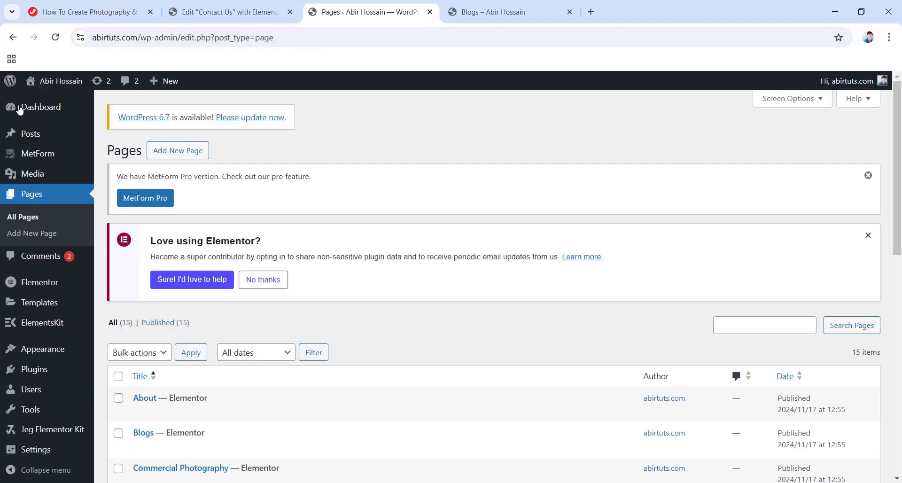
Compare the Pages tab with Elementor, ending in Elementor with the Contact Form chooser showing.
click(249, 14)
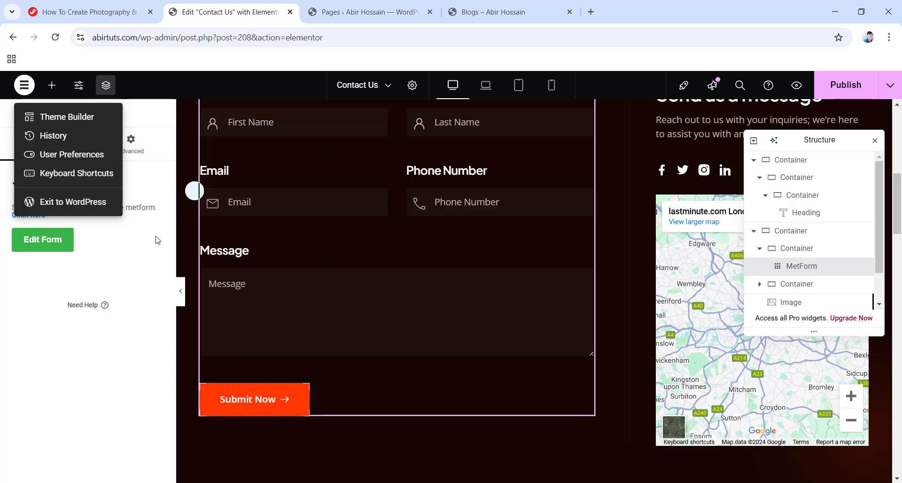
click(368, 13)
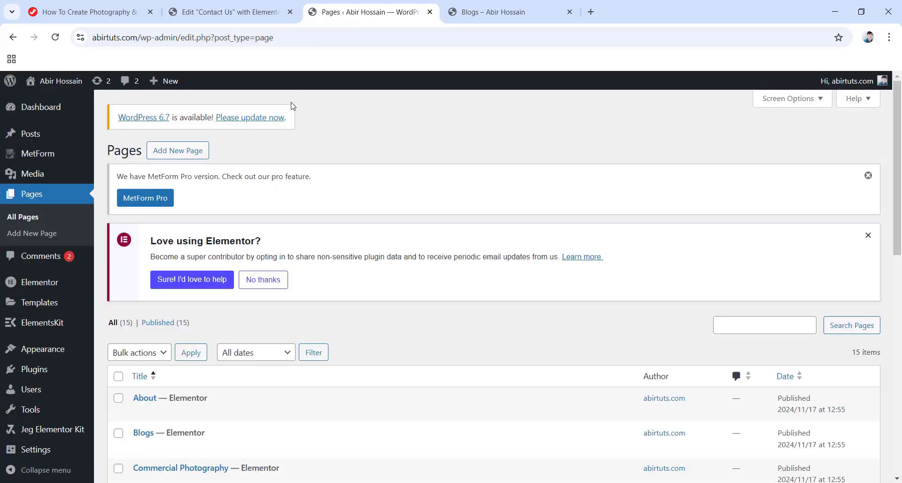
mouse_move(50, 155)
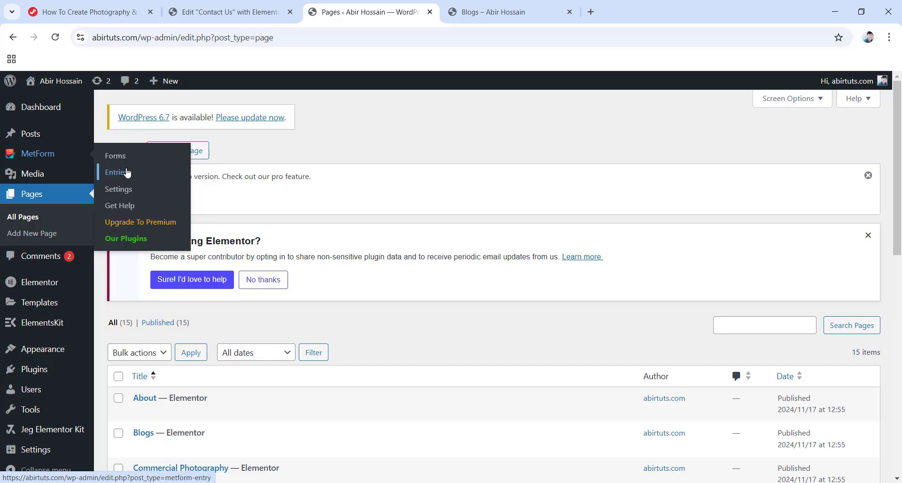
click(219, 9)
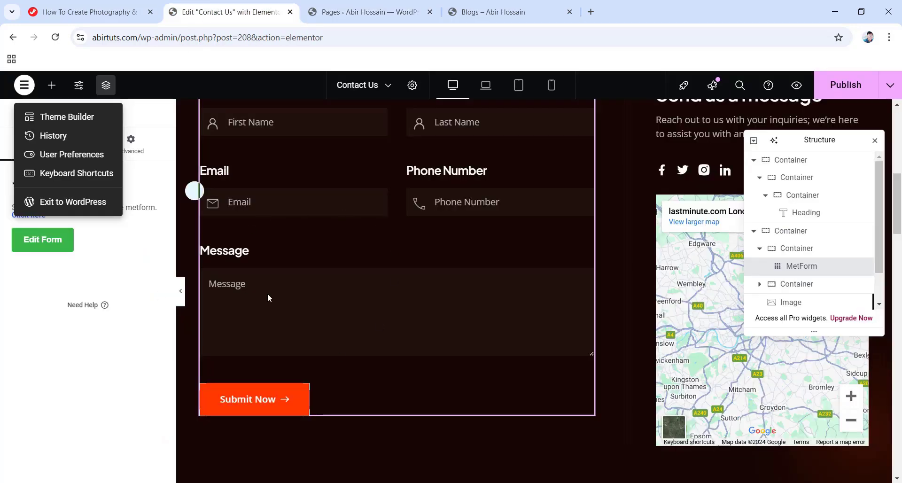
click(319, 11)
mouse_move(78, 155)
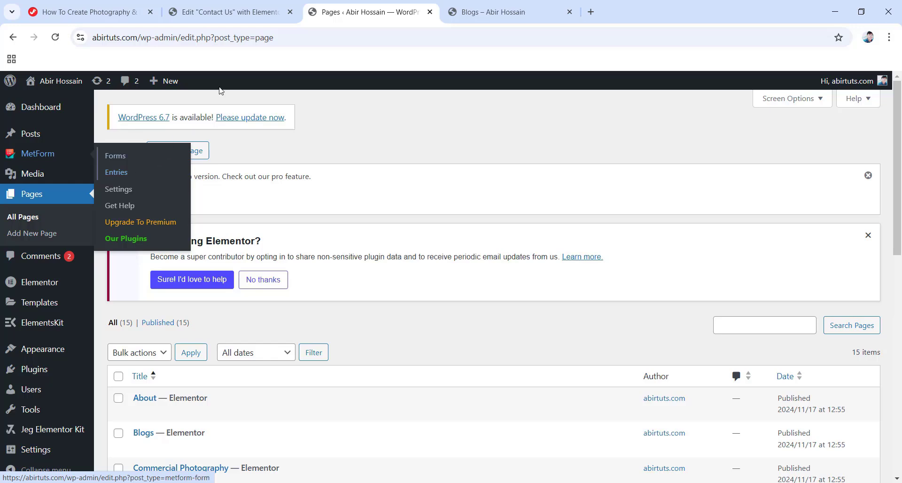
click(208, 8)
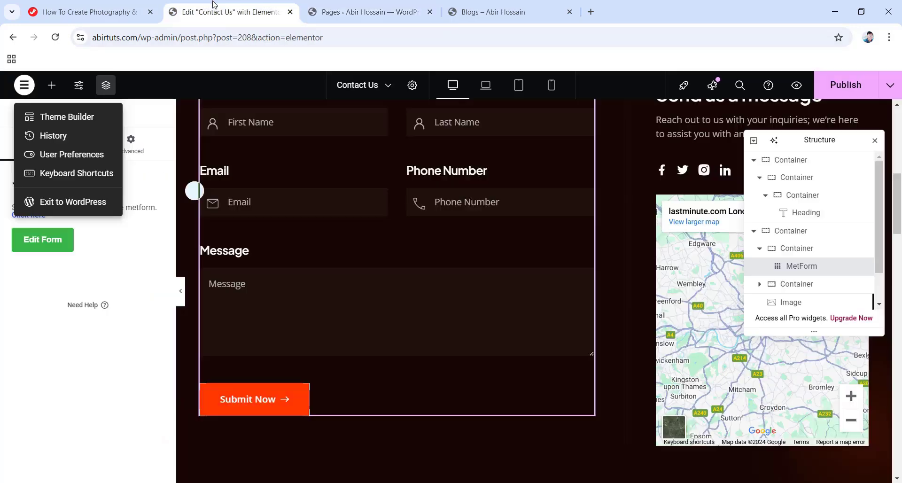
click(124, 270)
Open the saved Contact Form's notification settings and turn on admin notification mail.
click(57, 246)
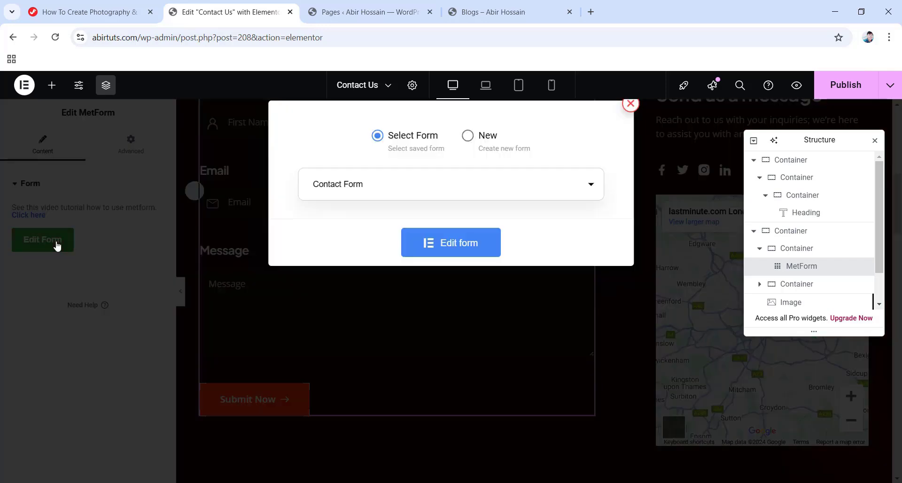
click(445, 257)
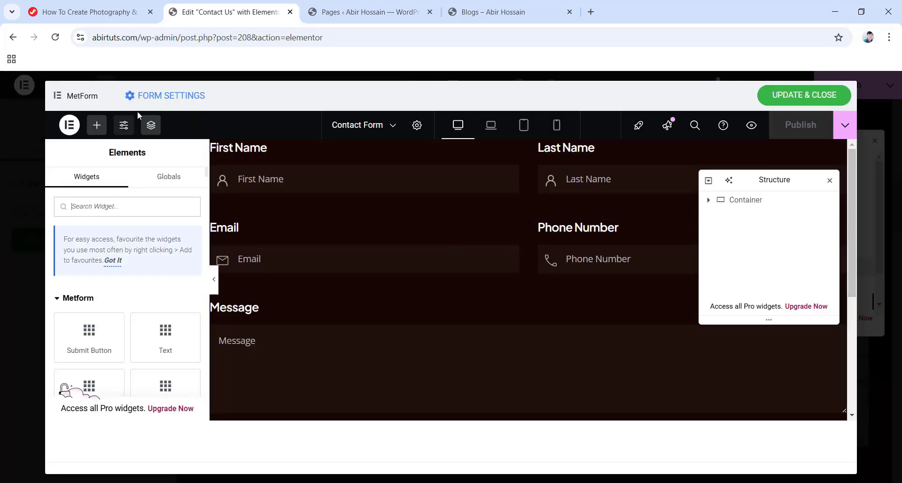
click(157, 95)
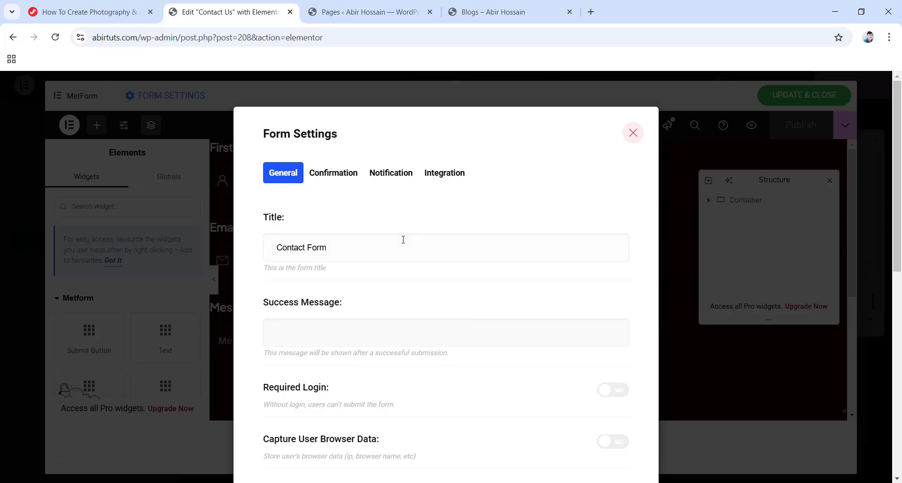
click(402, 173)
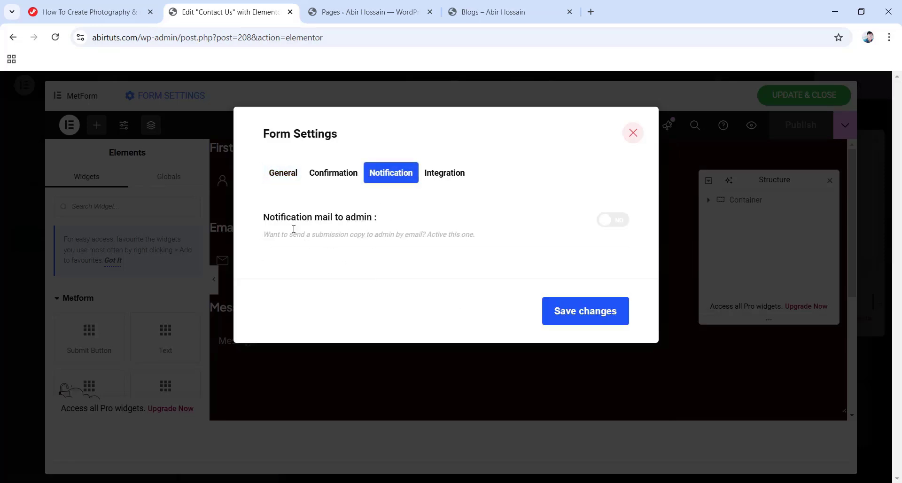
click(606, 223)
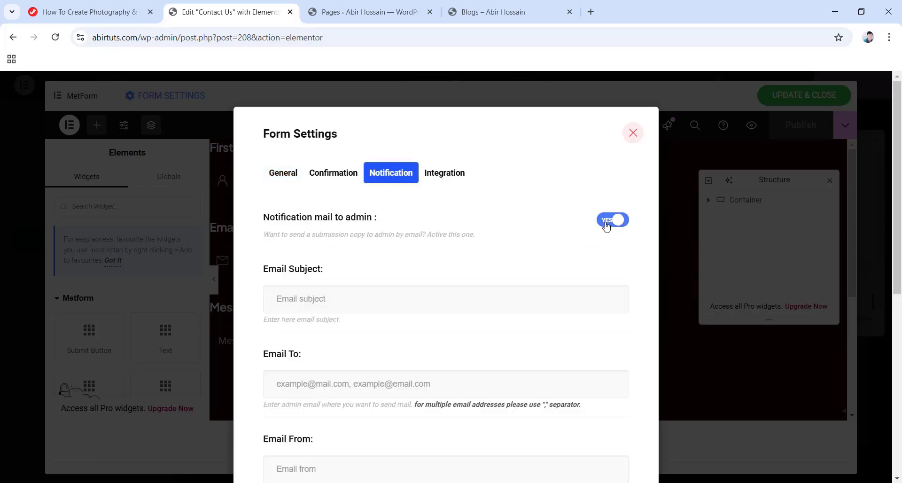
Set the subject to 'Email from FotoVibe', paste the admin's e-mail as recipient, and save.
scroll(291, 234, down, 1)
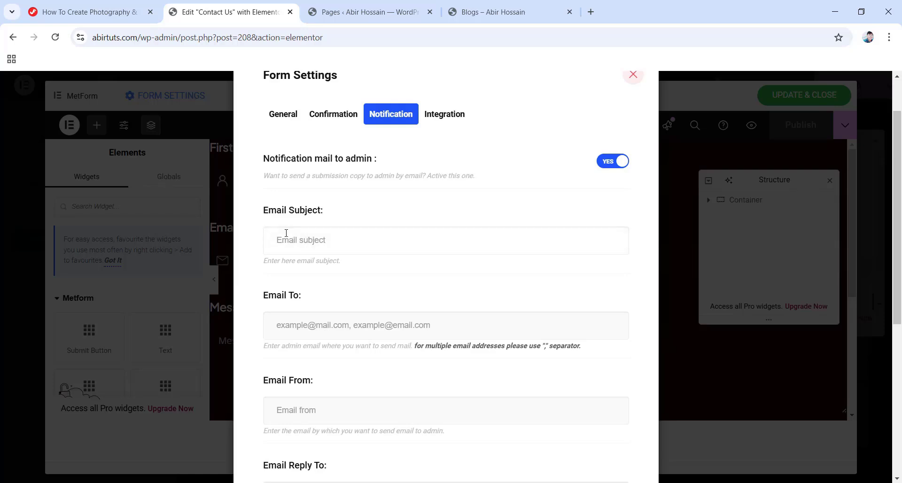
click(386, 241)
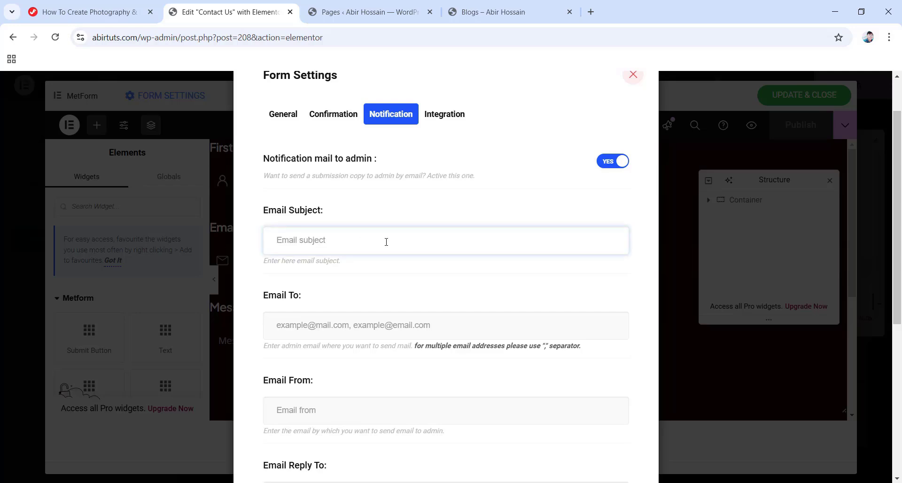
text(Email from FotoVibe)
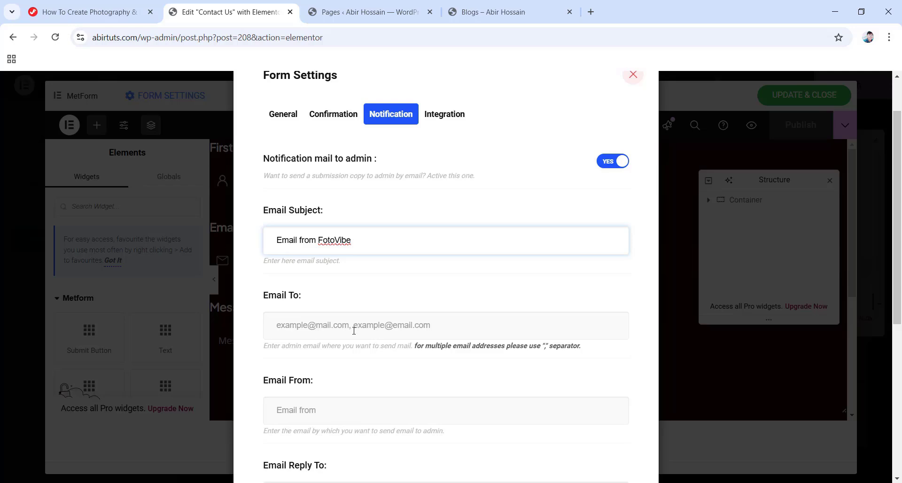
click(335, 325)
key(ctrl+v)
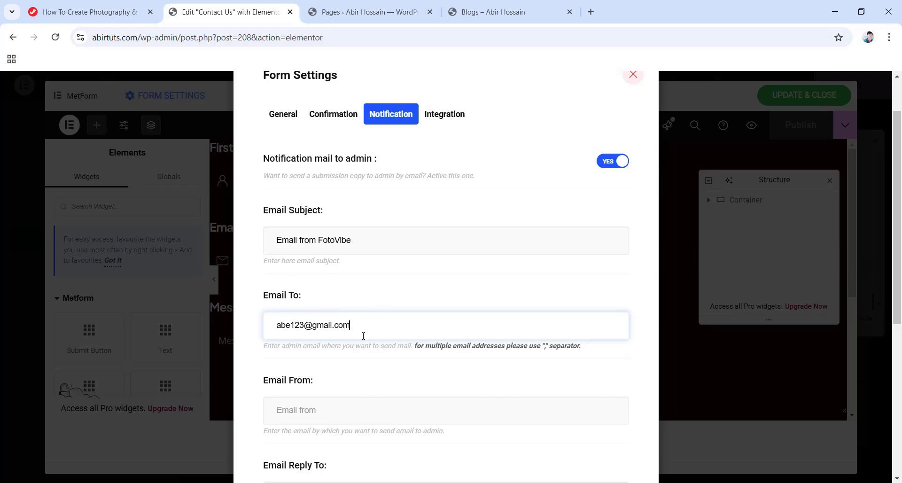
scroll(363, 335, down, 4)
scroll(360, 335, up, 5)
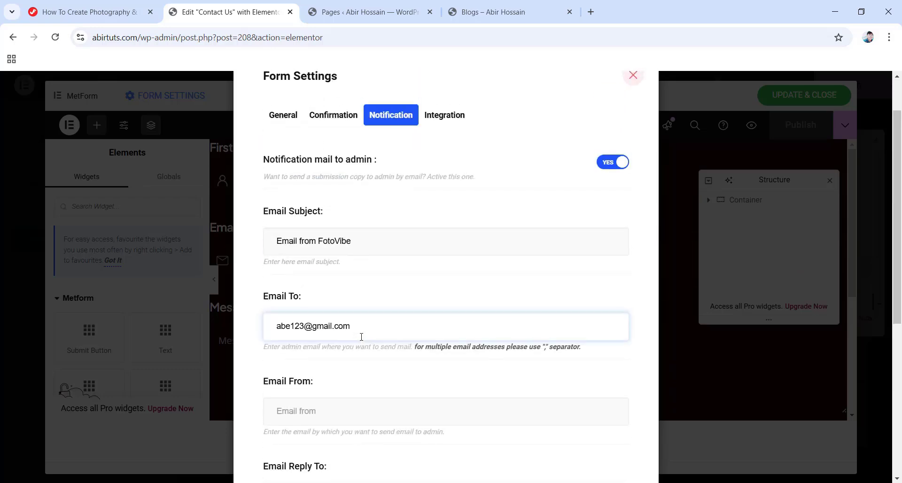
scroll(412, 270, down, 5)
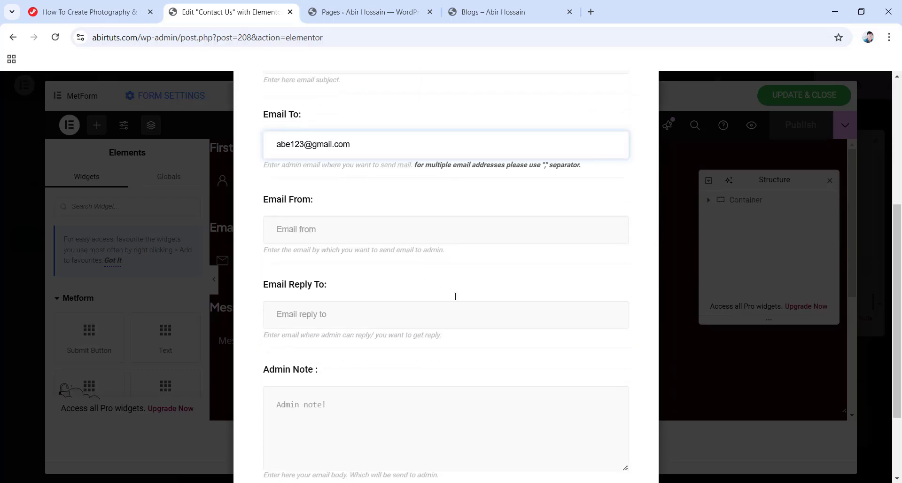
scroll(454, 296, down, 3)
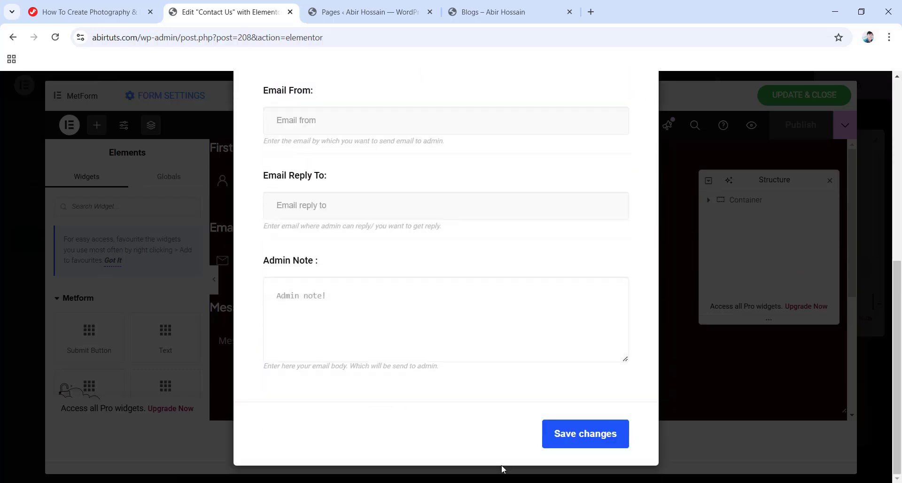
click(588, 440)
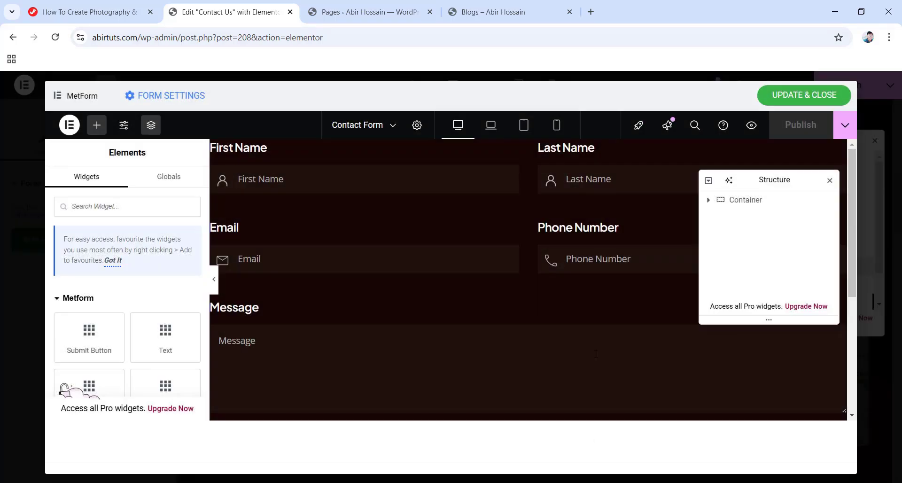
Copy the Email field's input name mf-email and reopen the form's notification settings.
click(309, 257)
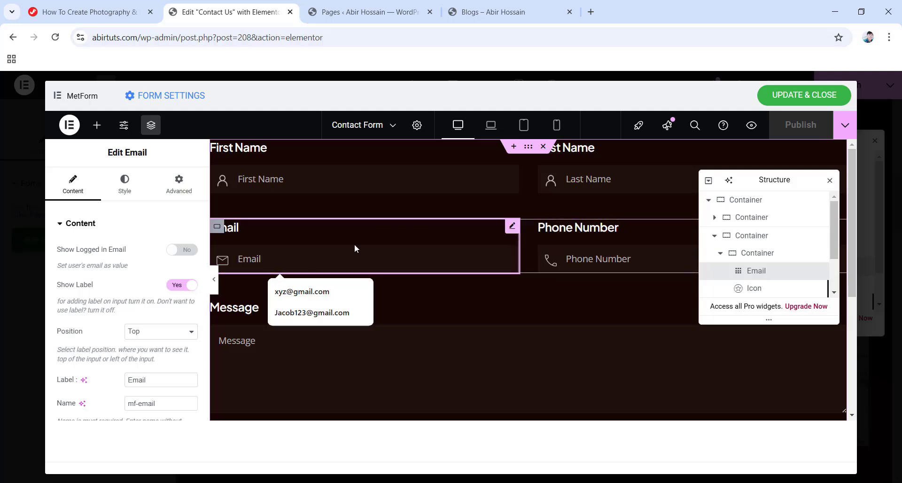
scroll(82, 195, down, 3)
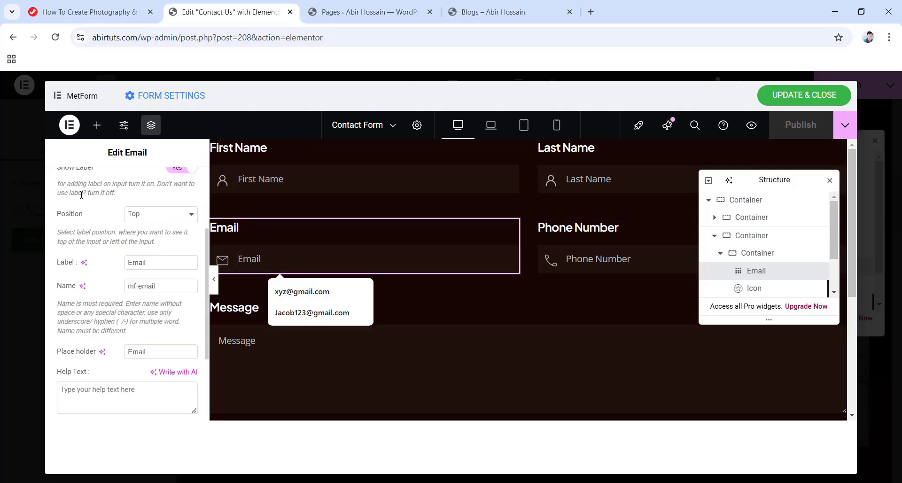
scroll(82, 194, down, 2)
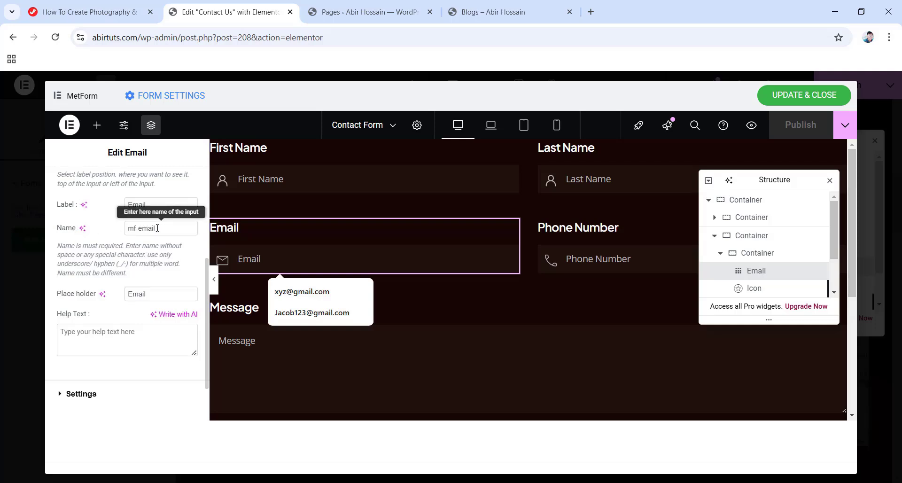
drag(159, 228, 127, 228)
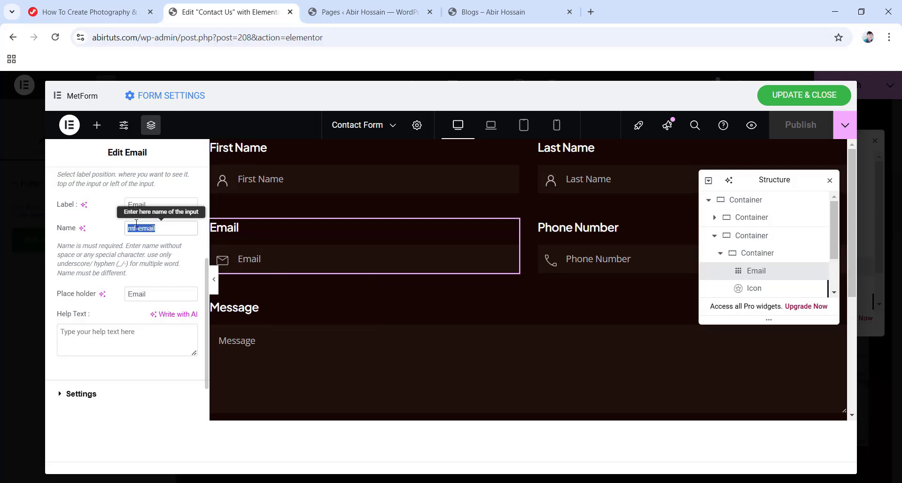
right_click(138, 226)
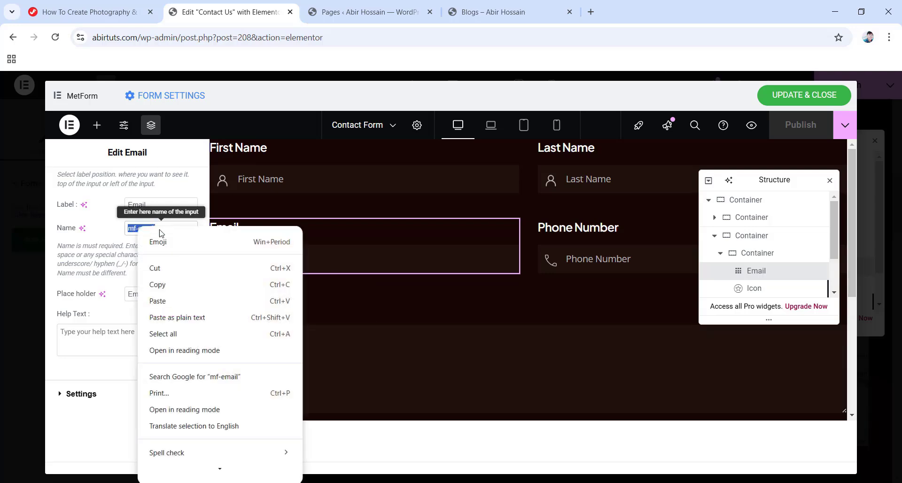
click(161, 284)
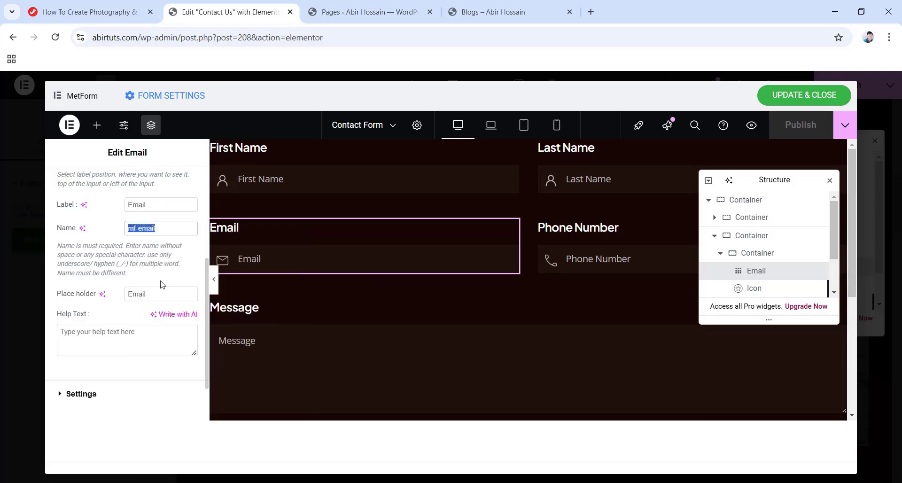
click(170, 97)
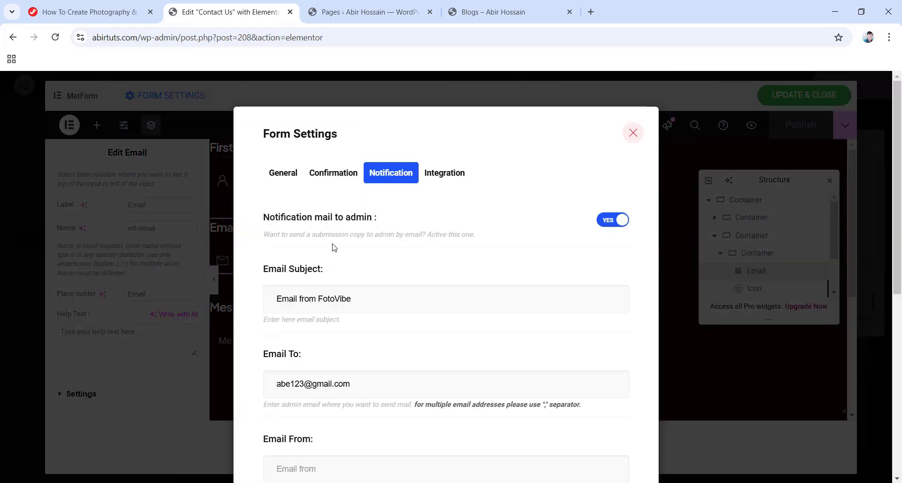
Set the notification's Email From to [mf-email] and save the settings.
scroll(339, 249, down, 4)
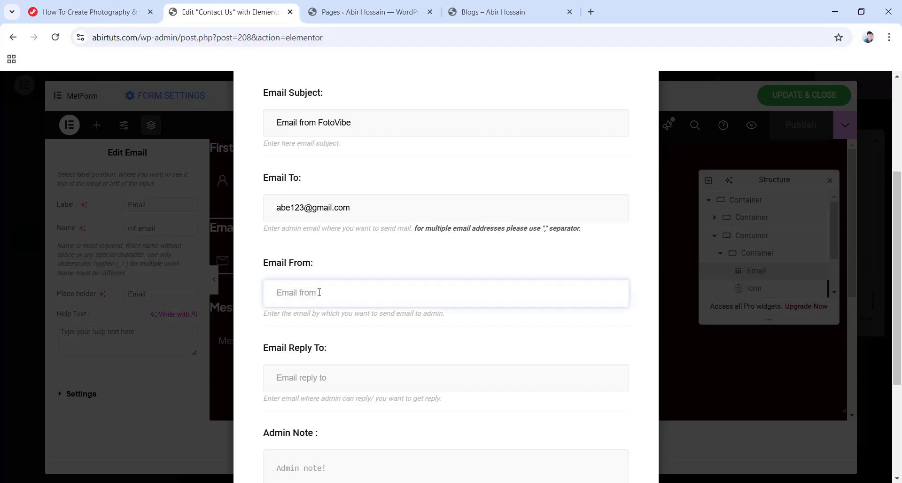
text([)
right_click(278, 293)
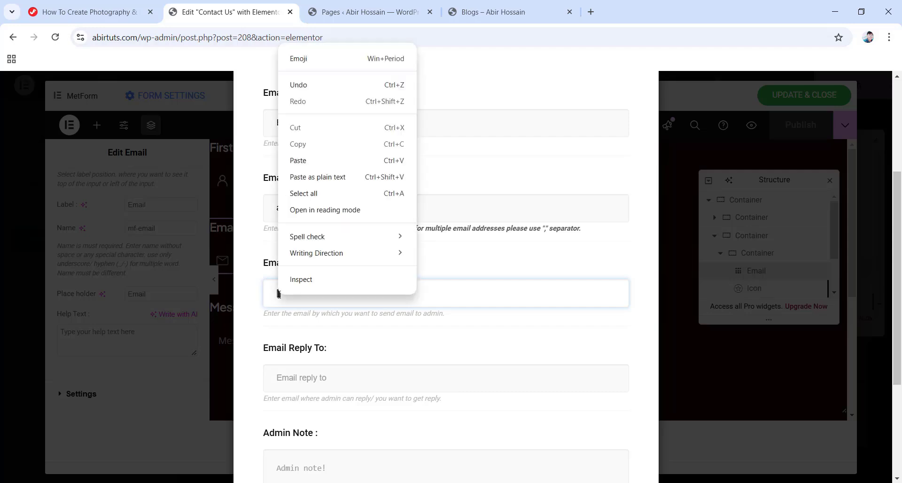
click(309, 161)
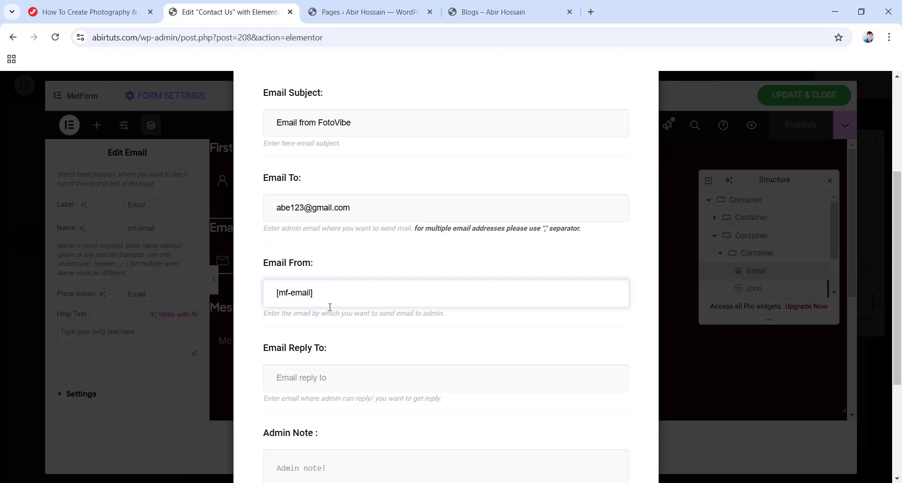
scroll(395, 329, down, 3)
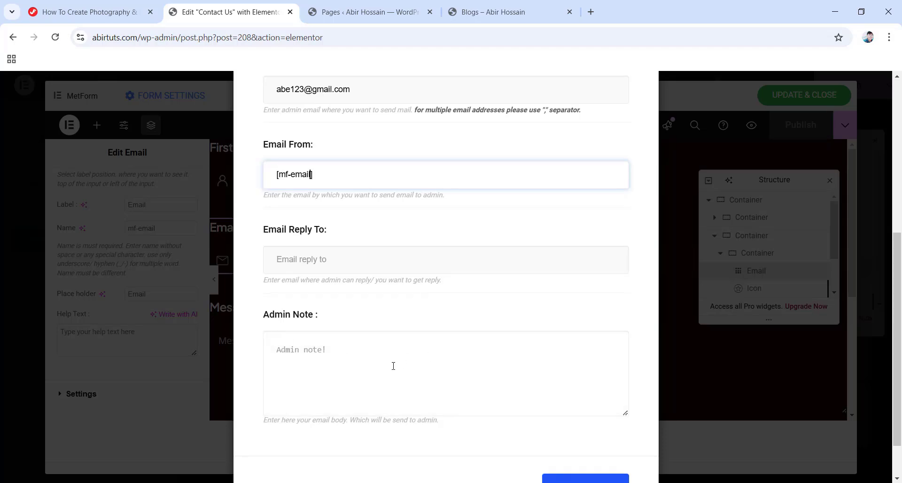
scroll(393, 364, down, 2)
click(586, 434)
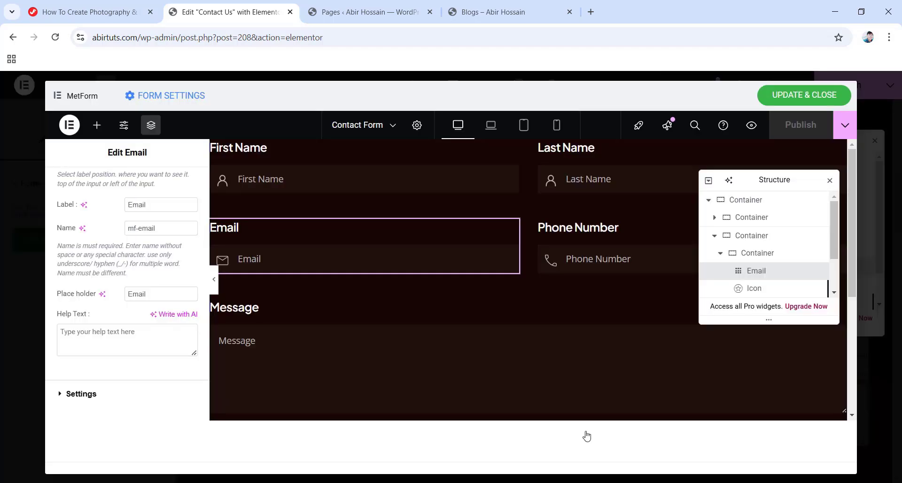
Update the form, stay in the editor, and publish the Contact Us page.
click(804, 94)
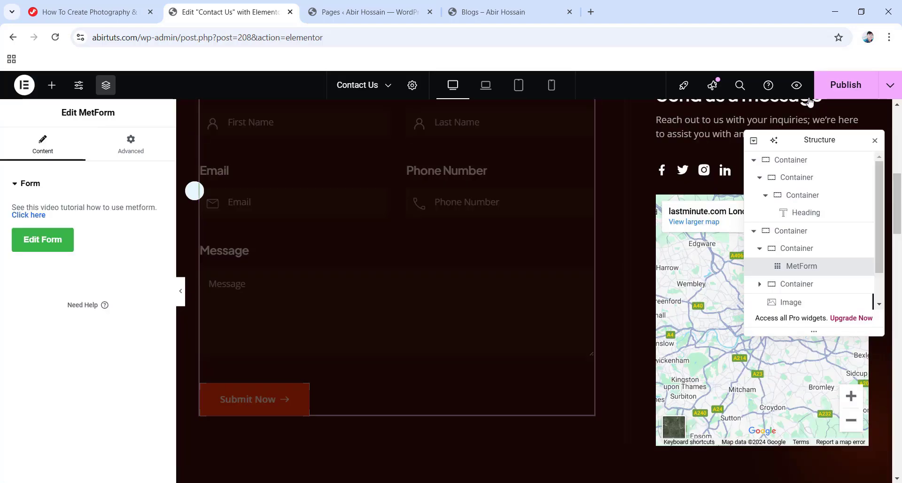
scroll(368, 265, up, 3)
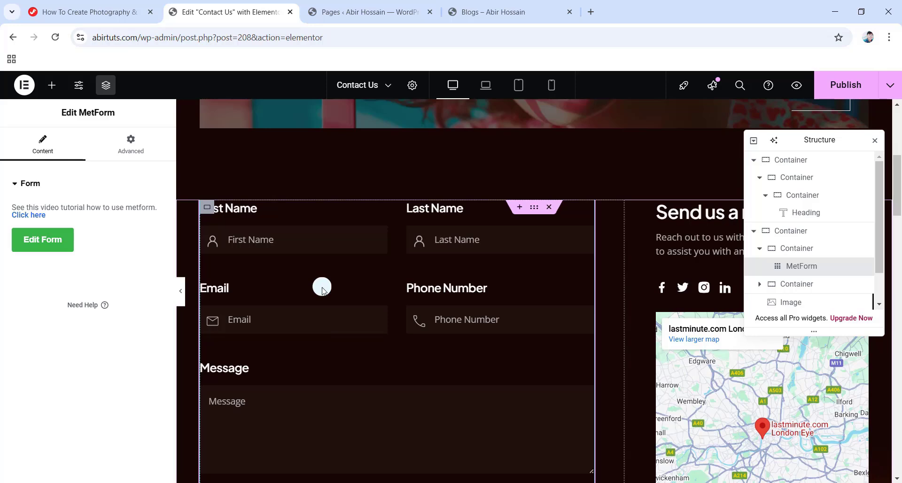
click(289, 12)
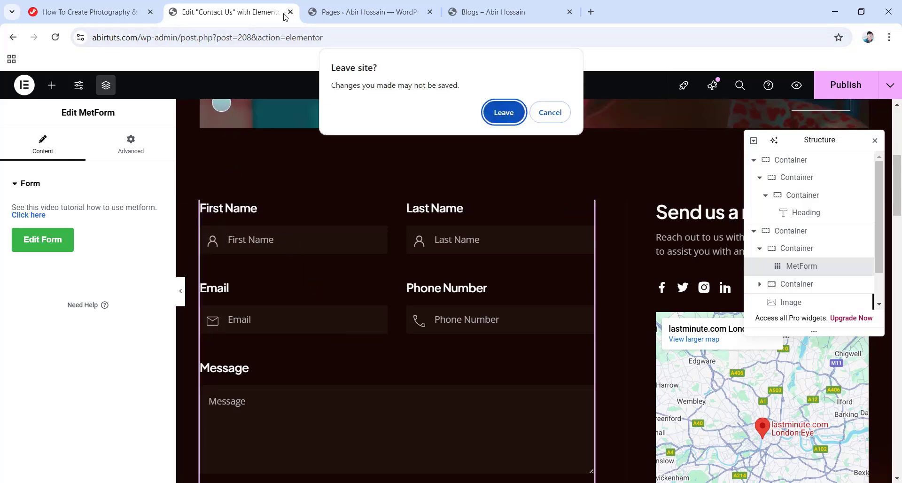
click(542, 112)
click(843, 86)
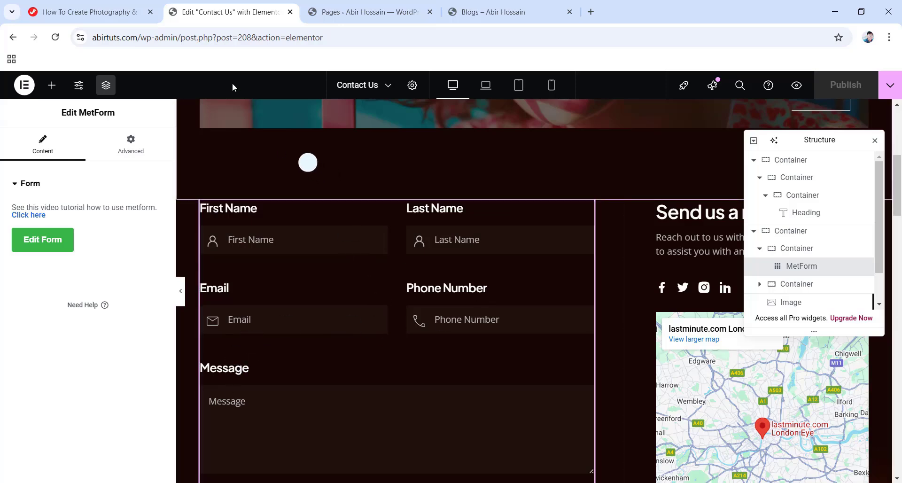
Close the Contact Us editor and open Appearance > Menus to review the Main Menu items.
click(290, 13)
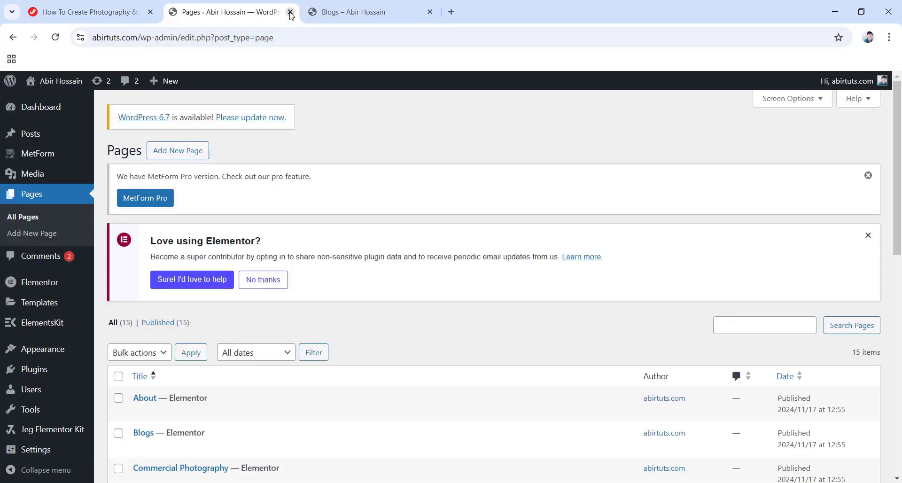
scroll(339, 404, down, 5)
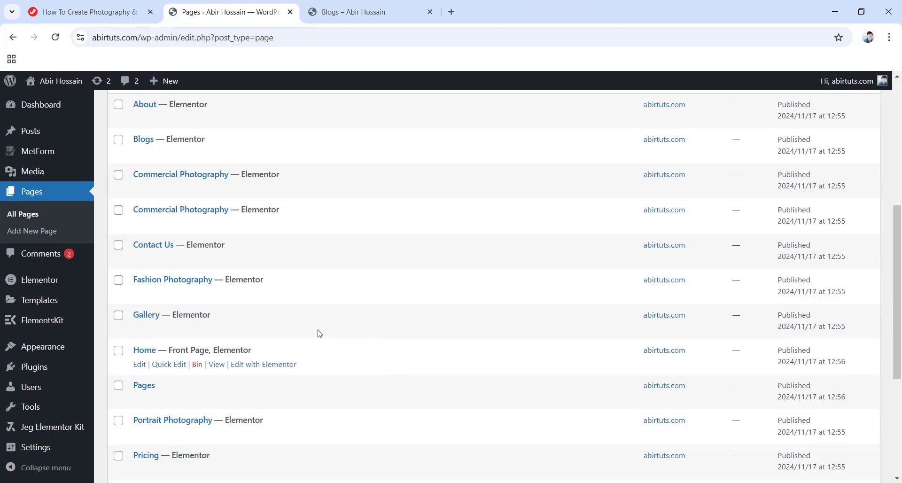
scroll(295, 335, down, 2)
scroll(161, 354, down, 2)
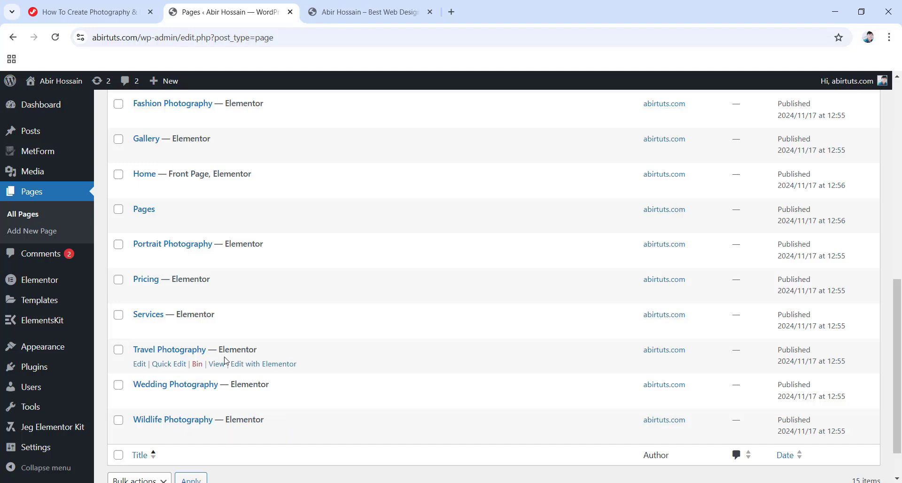
mouse_move(45, 350)
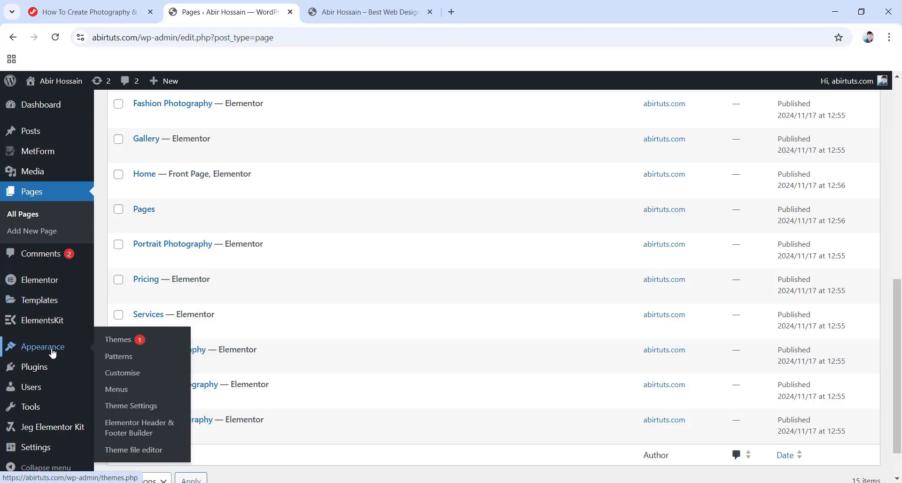
click(116, 389)
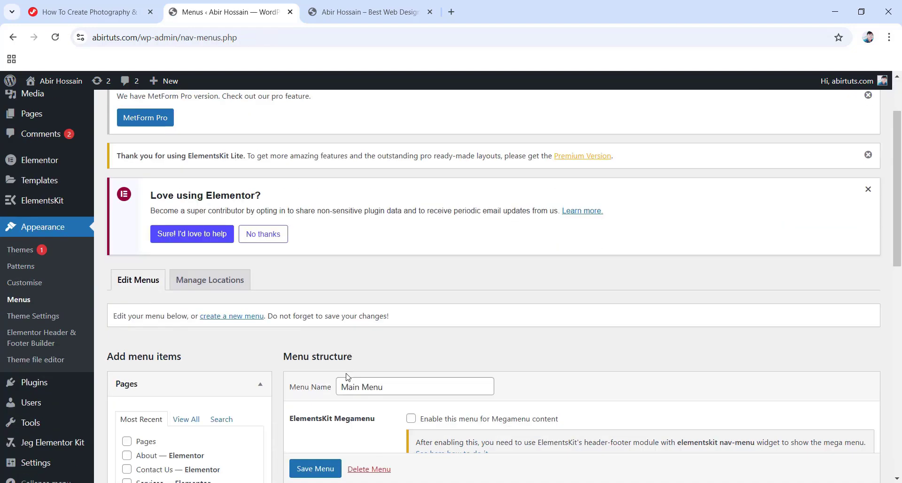
scroll(348, 377, down, 8)
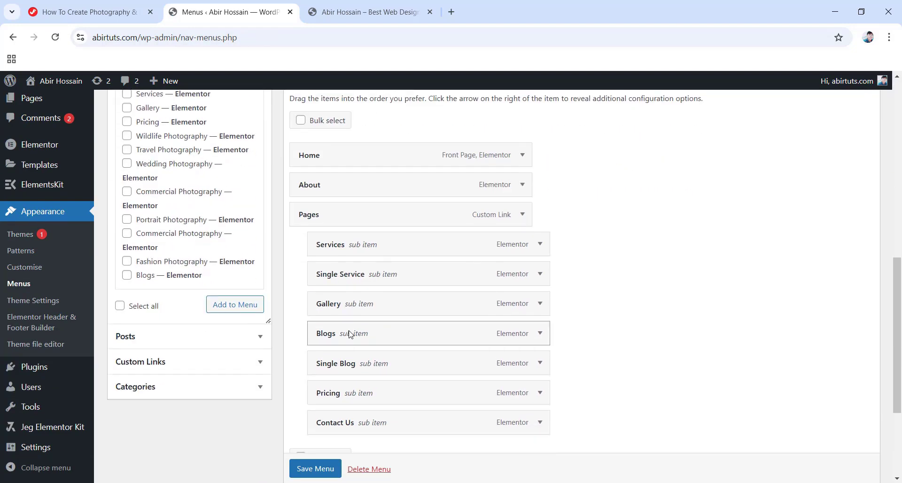
scroll(405, 405, down, 1)
scroll(371, 390, up, 5)
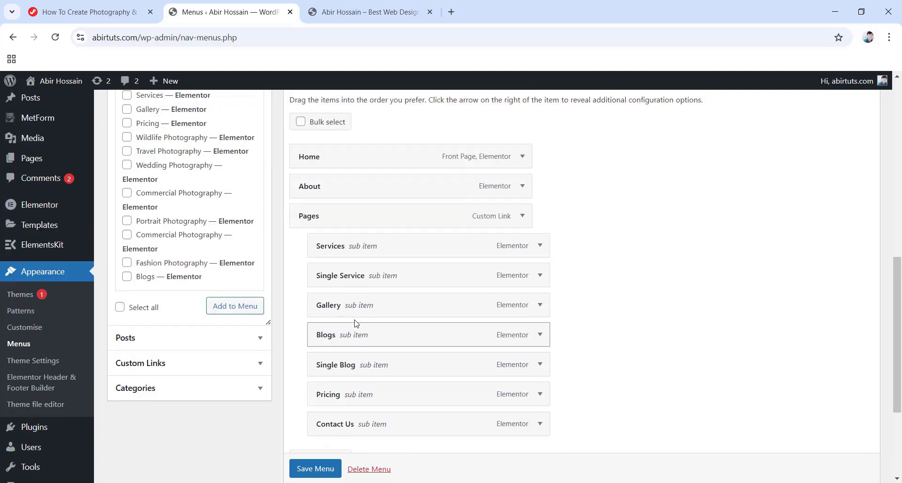
scroll(375, 338, up, 4)
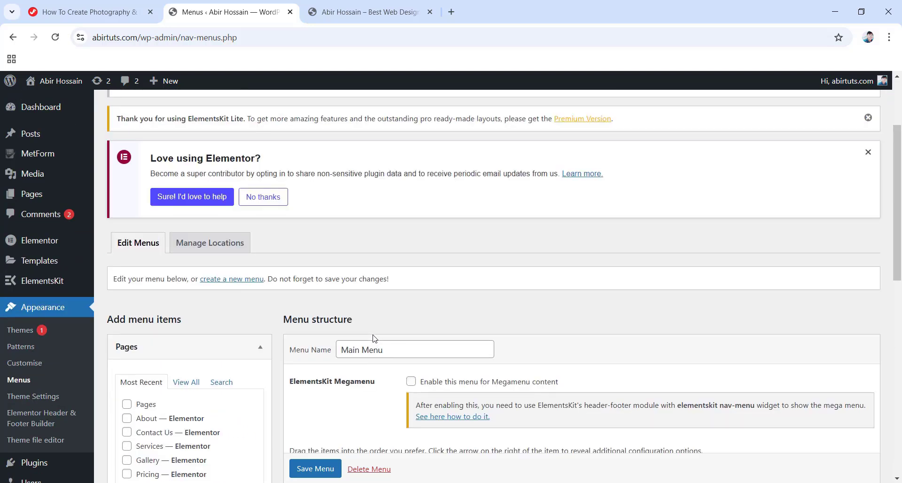
Create a new navigation menu named 'Menu'.
click(242, 282)
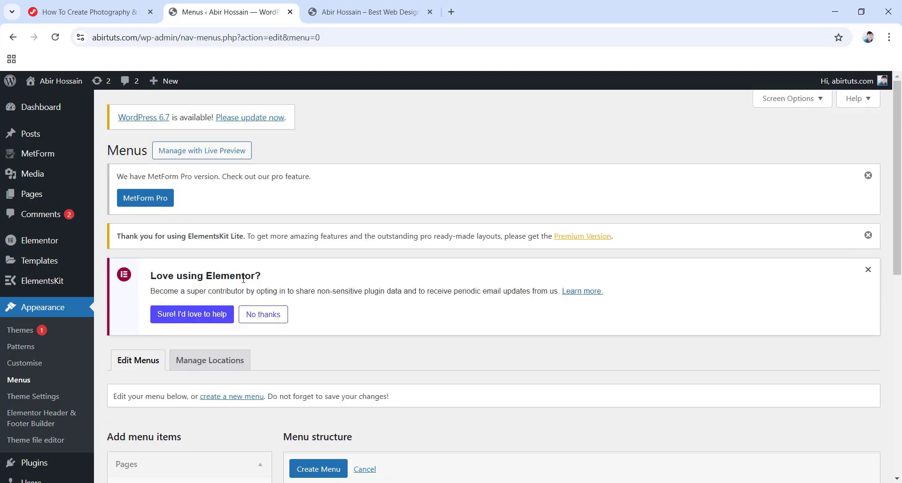
scroll(237, 284, down, 4)
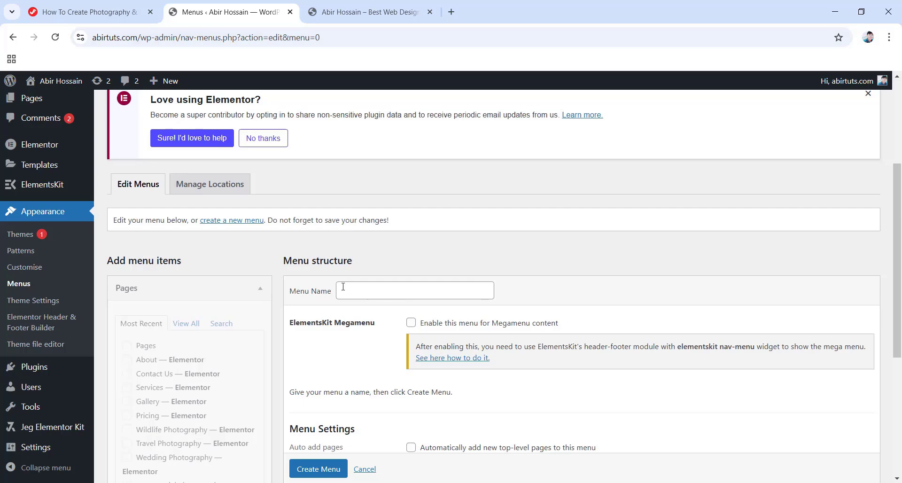
click(343, 287)
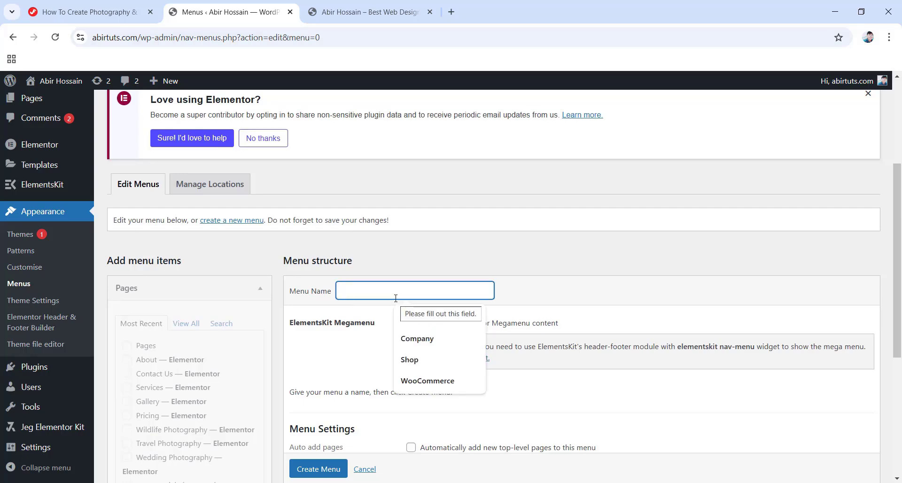
text(Menu)
scroll(396, 298, down, 4)
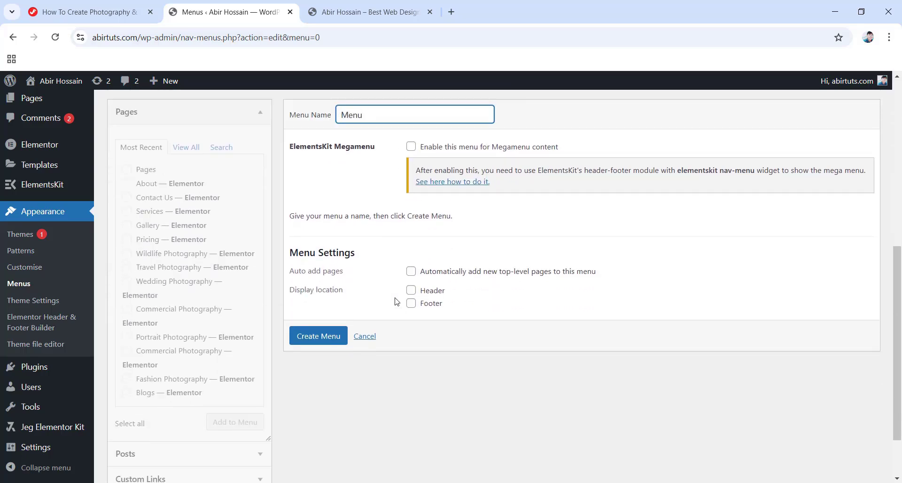
click(312, 336)
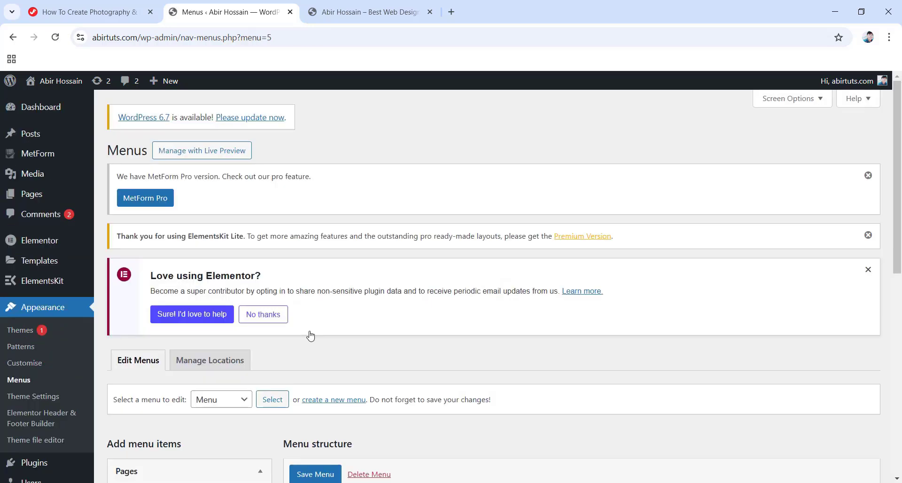
Select all site pages under View All and add them to the new menu.
scroll(310, 335, down, 5)
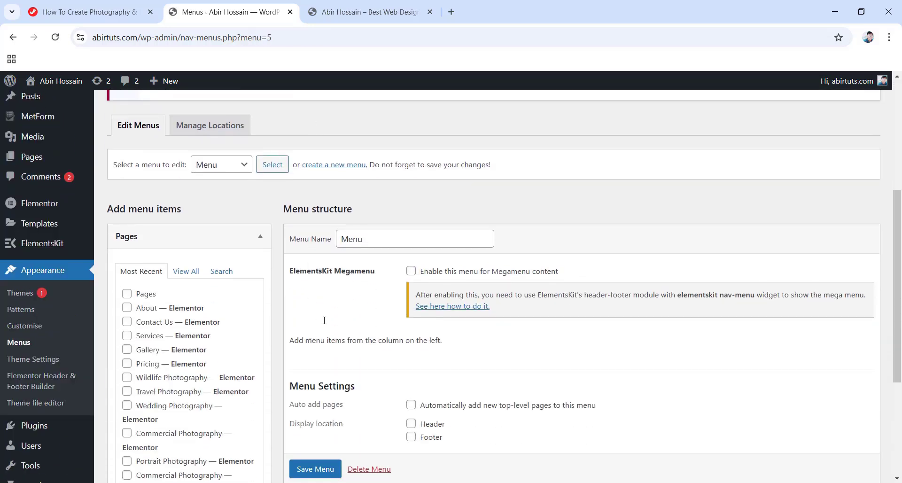
scroll(324, 320, down, 3)
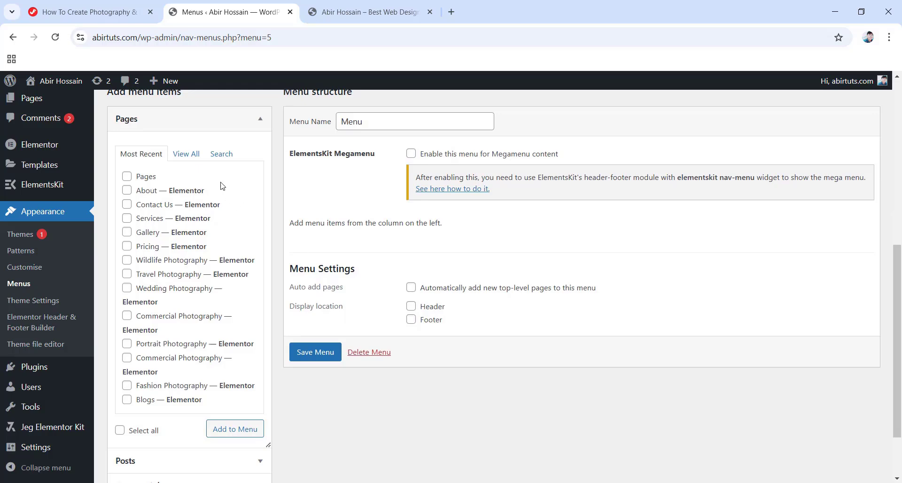
click(191, 156)
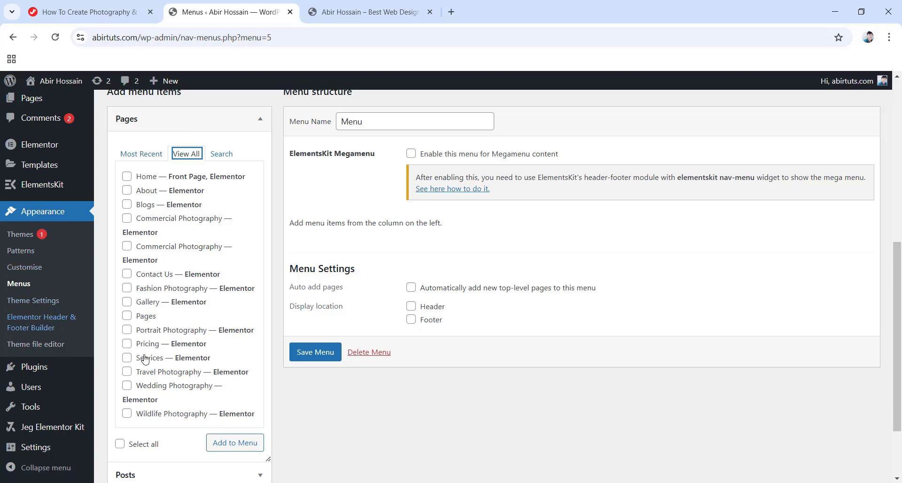
click(116, 447)
click(119, 444)
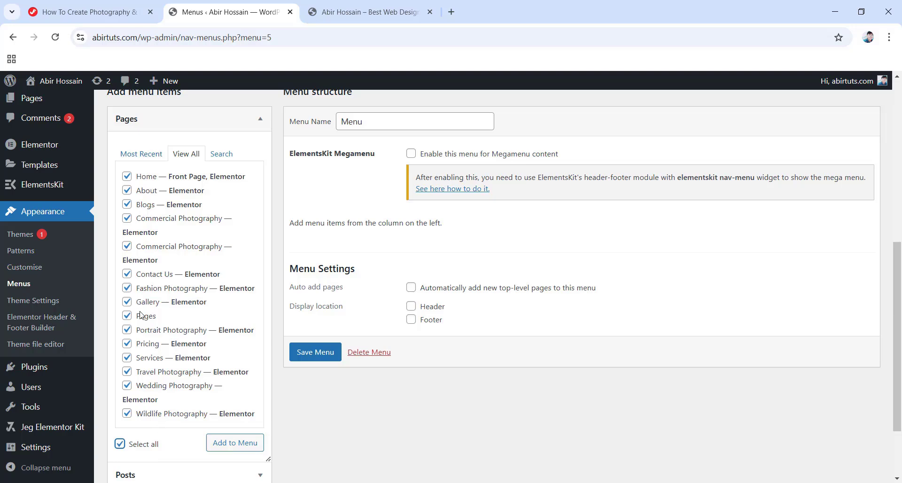
click(233, 444)
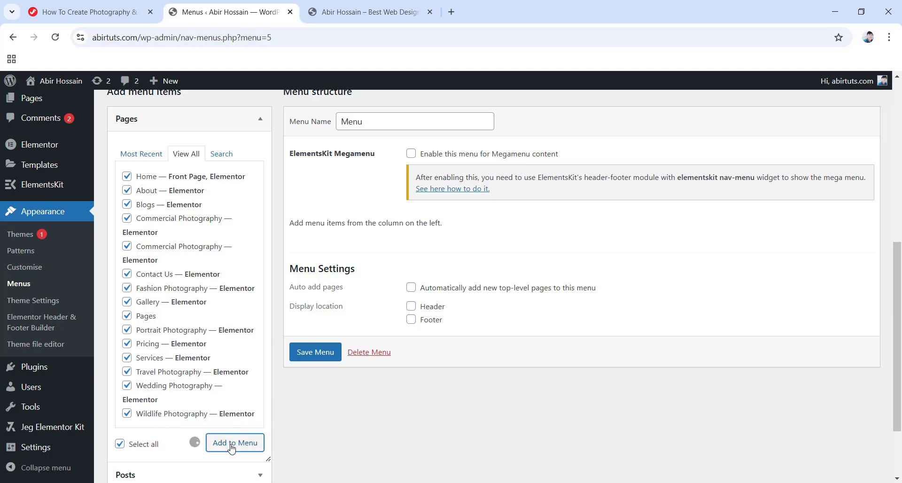
Move the Pages menu item directly below About.
scroll(358, 325, down, 9)
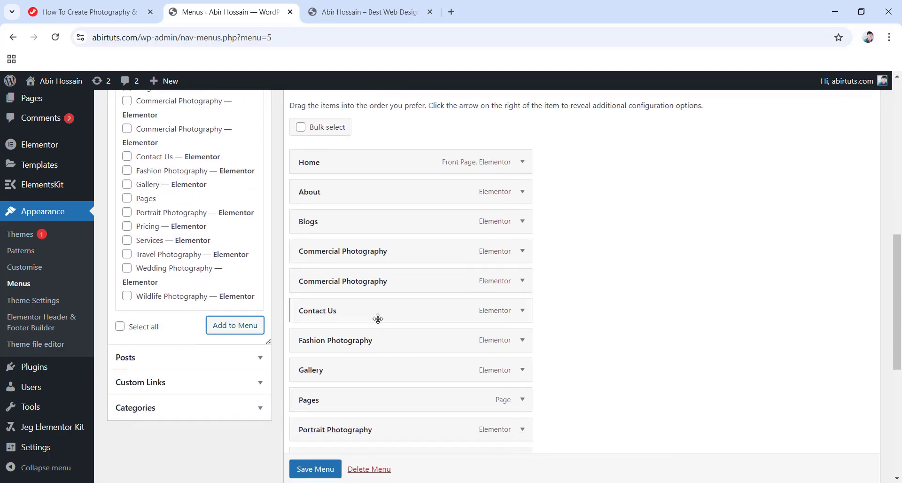
scroll(373, 345, up, 8)
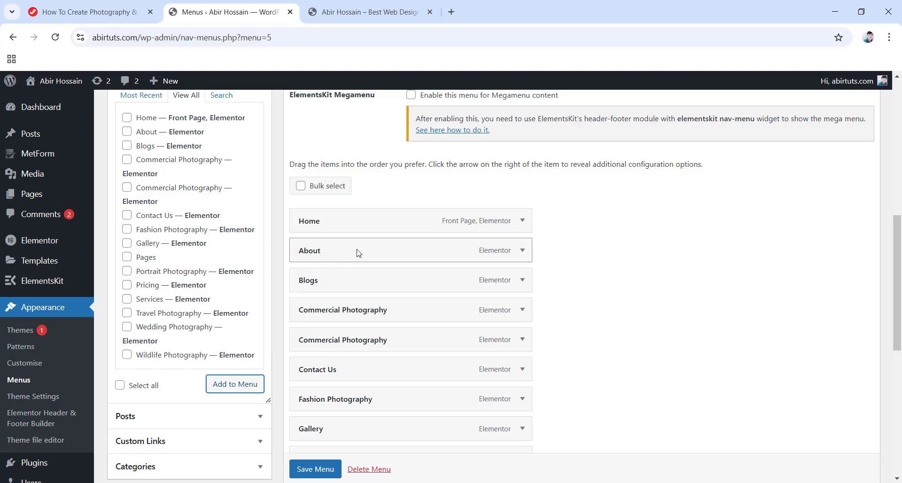
scroll(362, 322, down, 4)
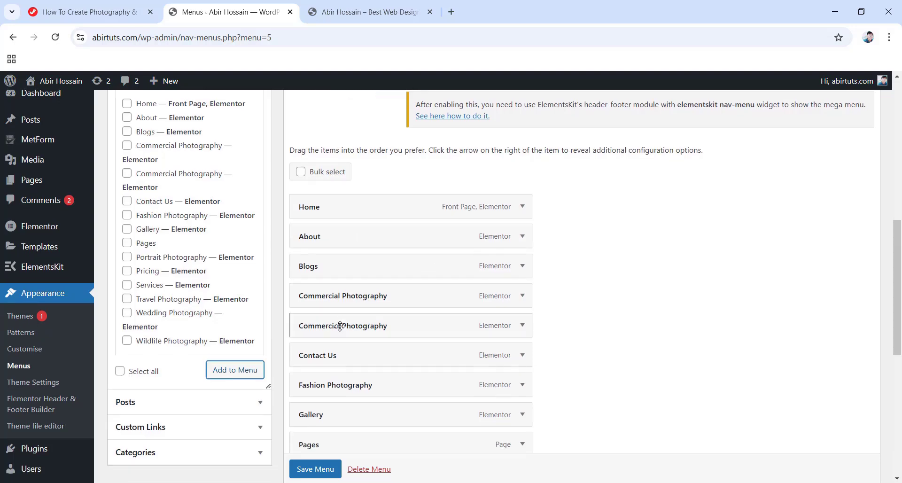
scroll(394, 437, down, 2)
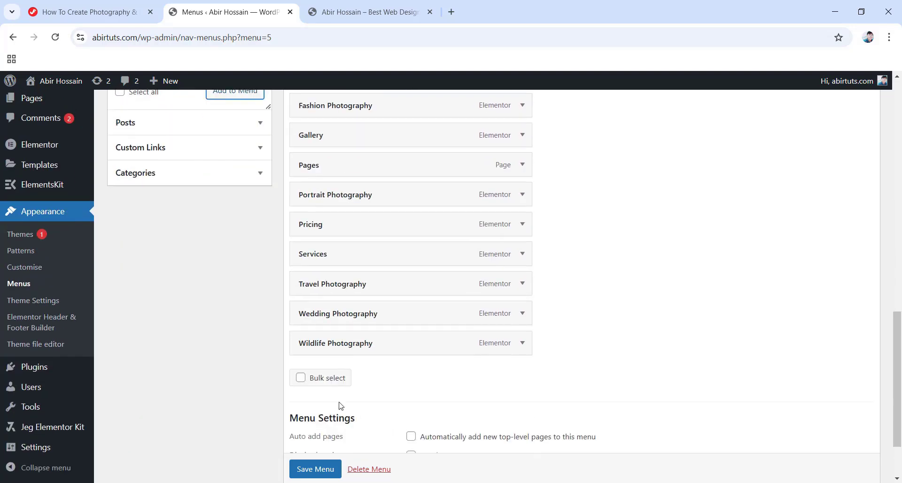
scroll(376, 376, up, 3)
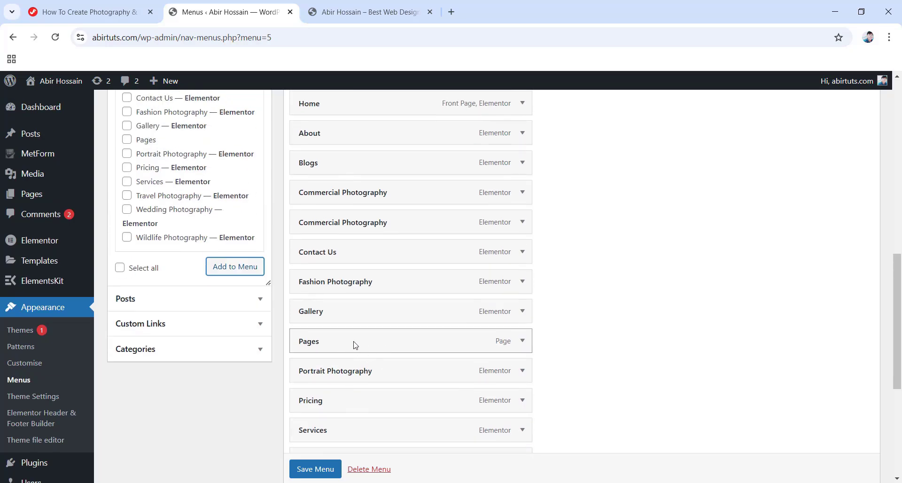
drag(355, 346, 352, 284)
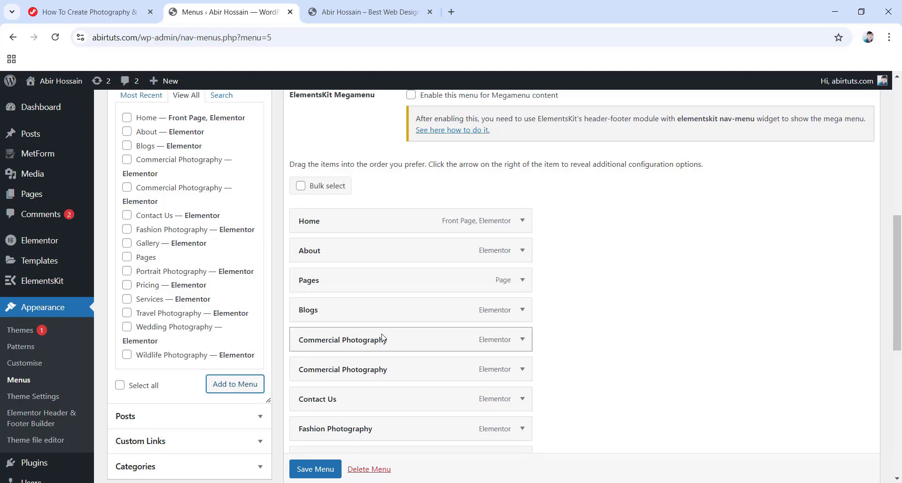
scroll(361, 371, down, 3)
scroll(395, 378, up, 5)
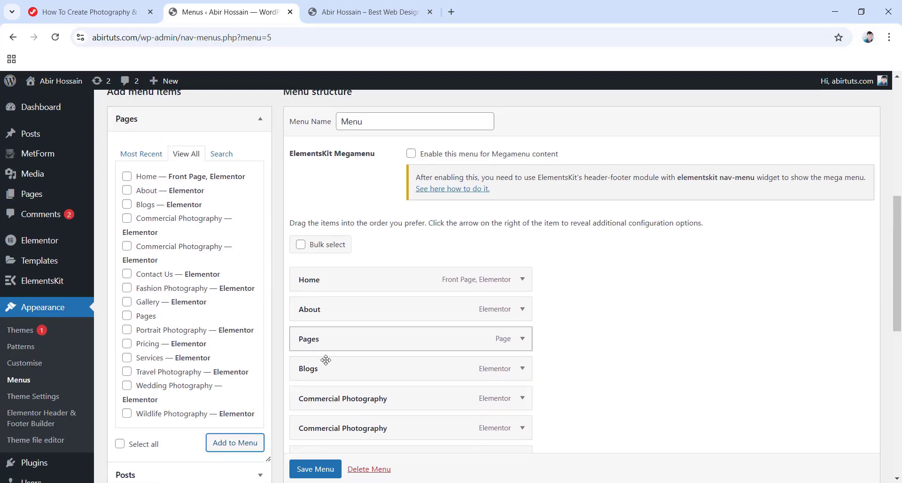
scroll(344, 346, down, 1)
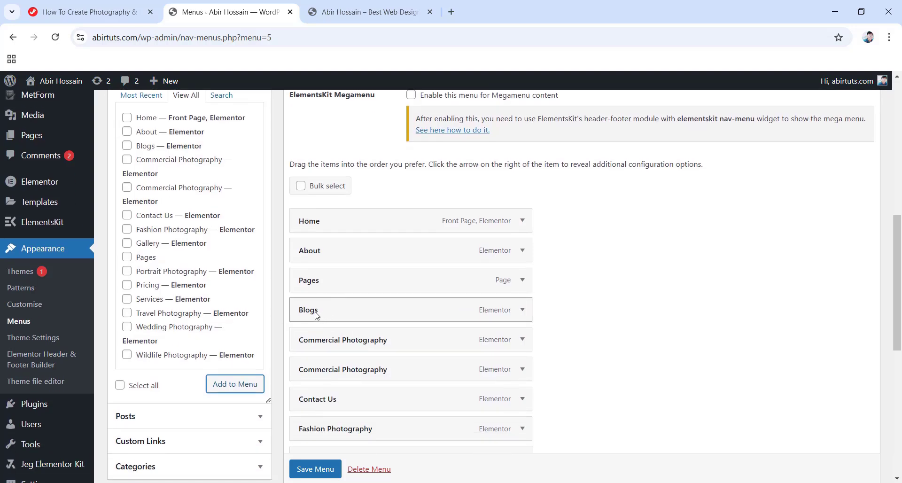
Nest Blogs, Commercial Photography, Contact Us and the following items under Pages.
drag(316, 315, 346, 311)
scroll(337, 306, down, 1)
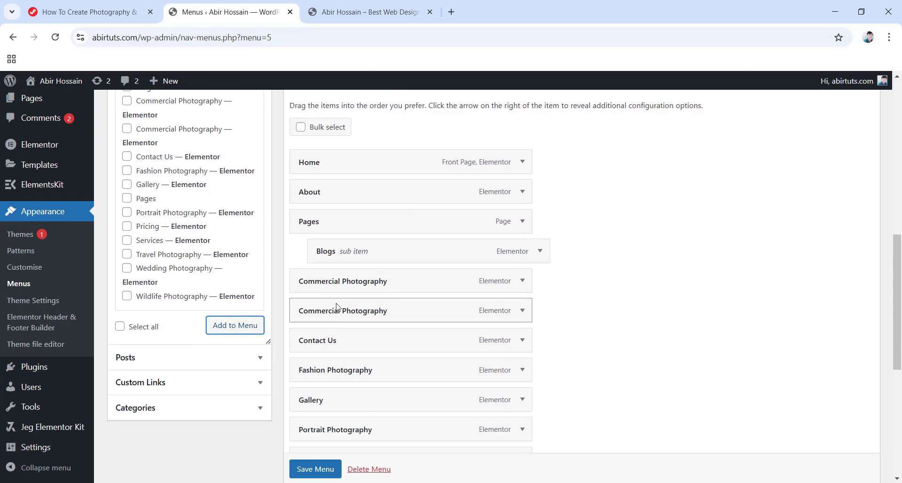
mouse_move(341, 282)
mouse_down()
mouse_move(364, 288)
mouse_move(348, 296)
mouse_up()
scroll(356, 309, down, 1)
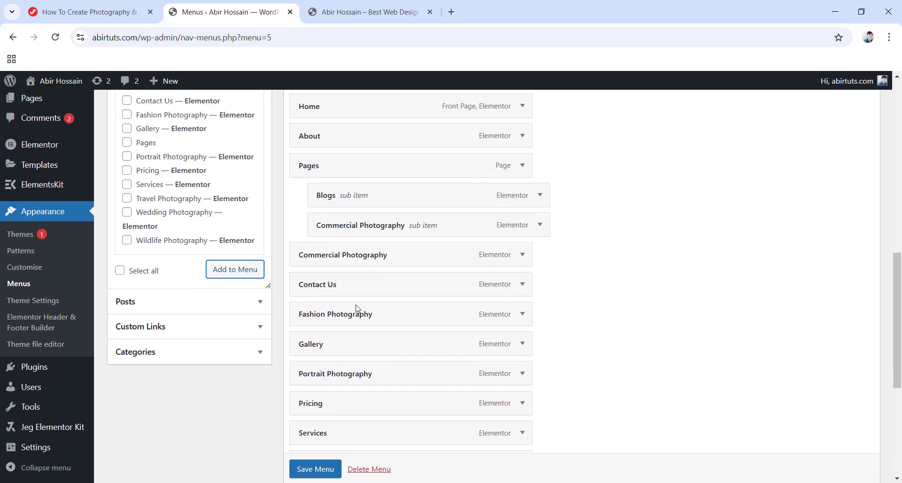
drag(334, 255, 352, 250)
drag(332, 284, 367, 286)
scroll(346, 293, down, 1)
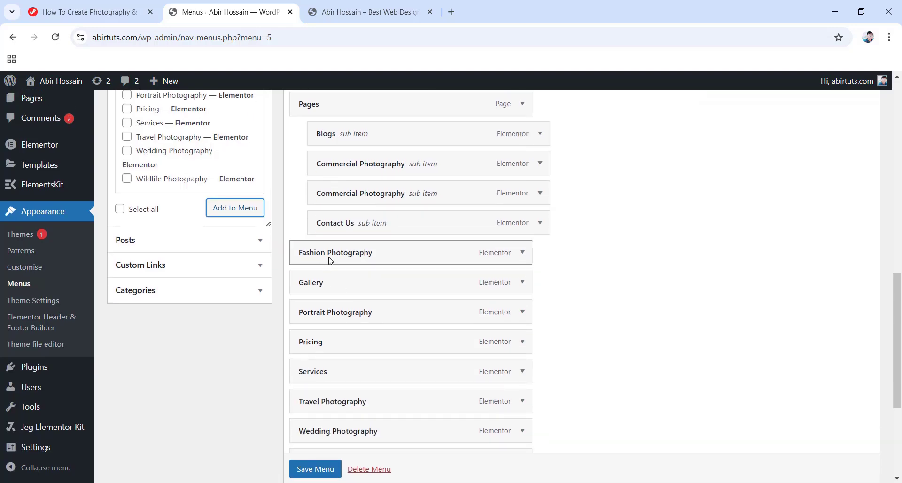
mouse_move(331, 260)
mouse_down()
mouse_move(353, 258)
mouse_move(342, 261)
mouse_up()
scroll(323, 235, down, 1)
drag(323, 233, 357, 232)
Nest Pricing, Services, Travel Photography and Wedding Photography under Pages, then save the menu.
scroll(343, 253, down, 1)
drag(324, 198, 363, 199)
drag(323, 230, 357, 232)
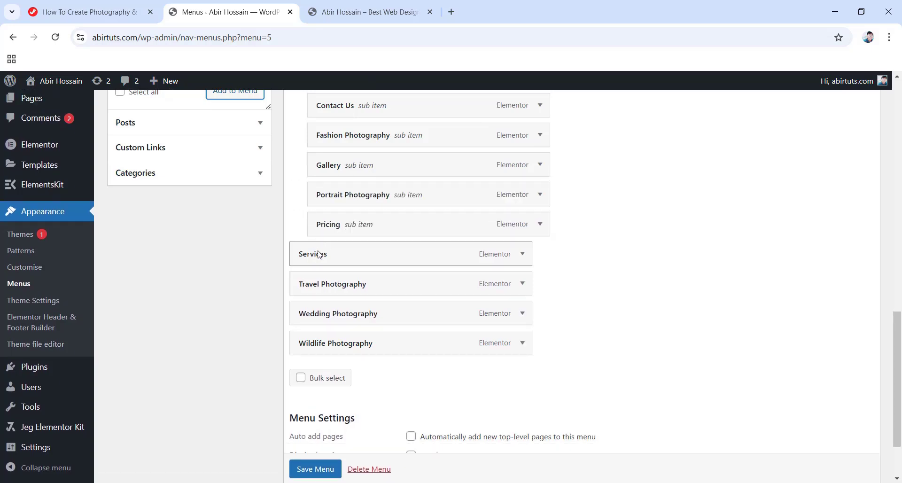
drag(322, 254, 357, 255)
drag(340, 287, 358, 286)
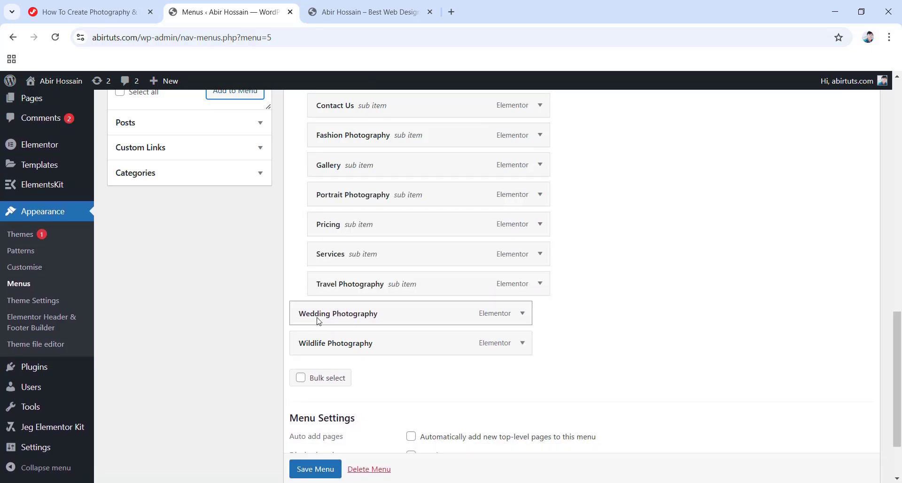
drag(317, 313, 339, 335)
scroll(339, 336, up, 9)
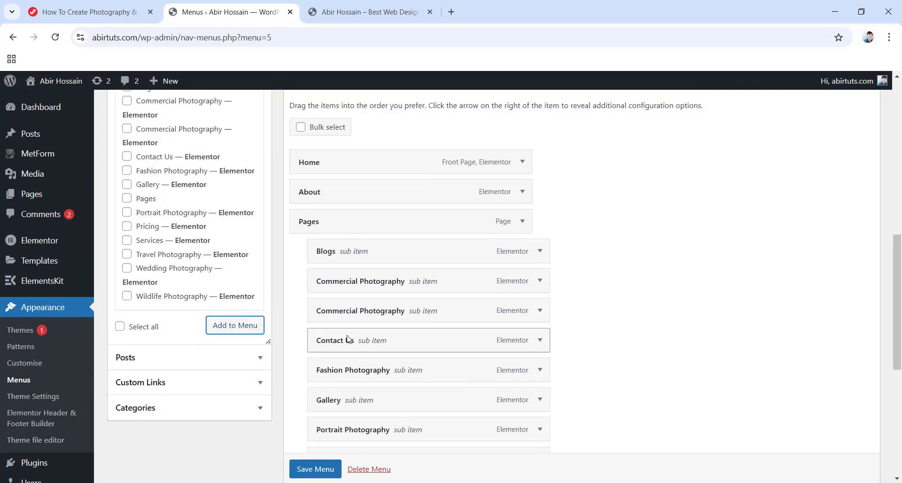
scroll(349, 325, down, 10)
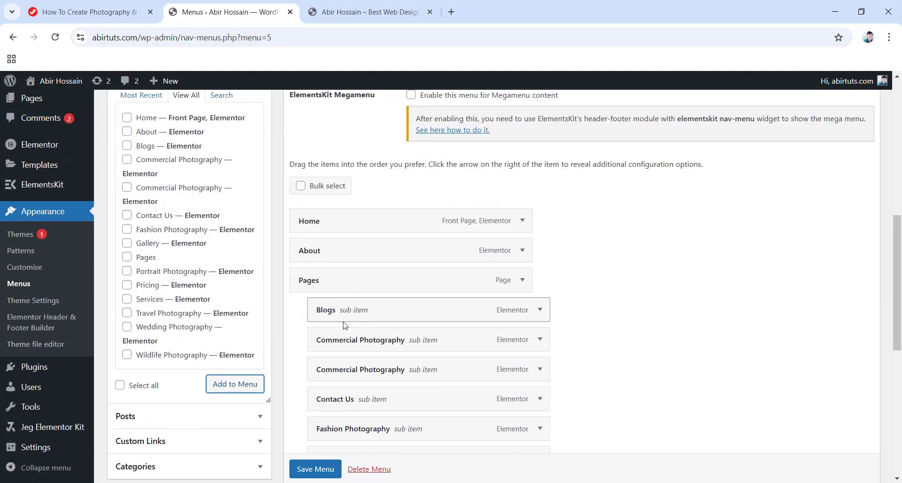
click(311, 425)
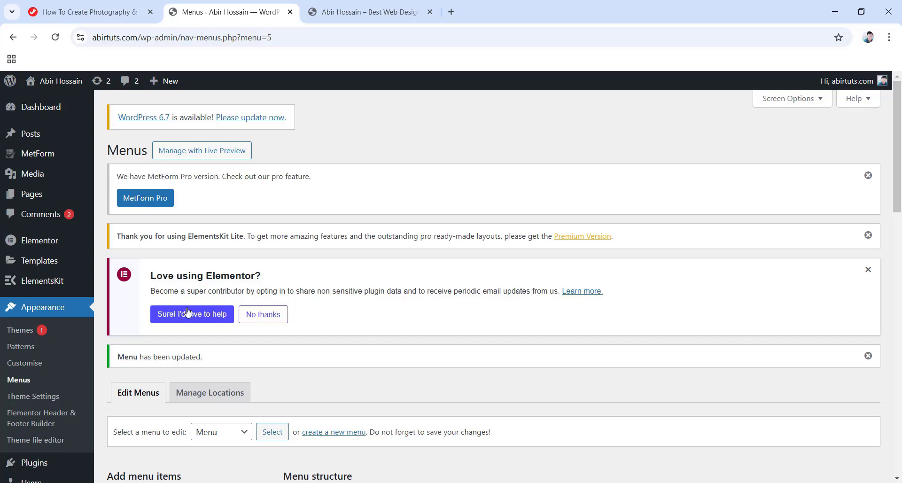
Check the new header menu on the live site and open the About Us page.
click(351, 11)
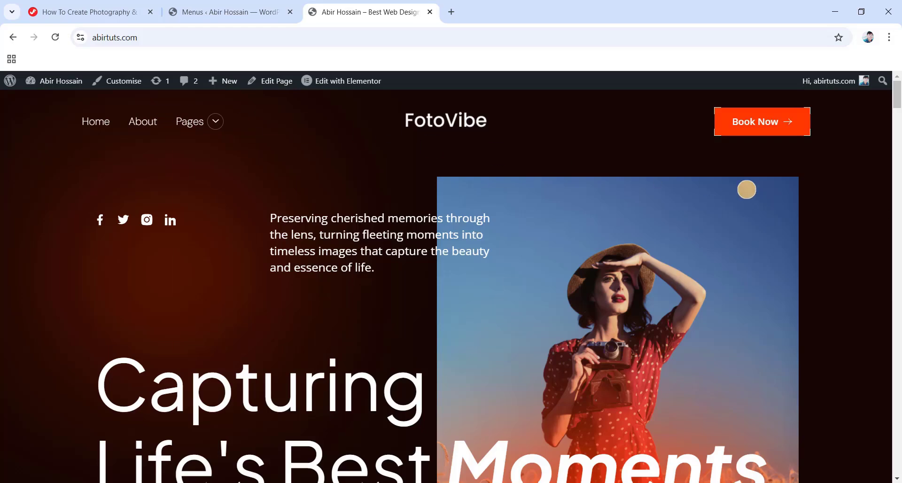
drag(897, 94, 898, 458)
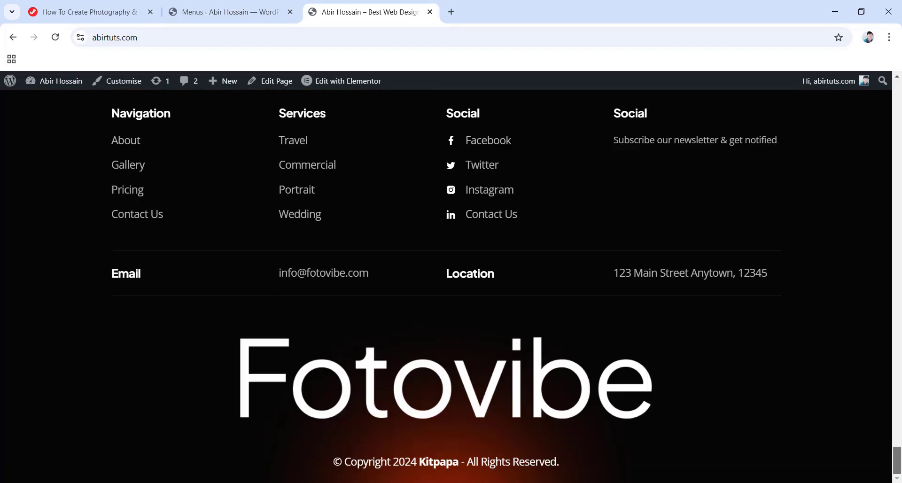
scroll(636, 263, up, 3)
scroll(635, 261, up, 2)
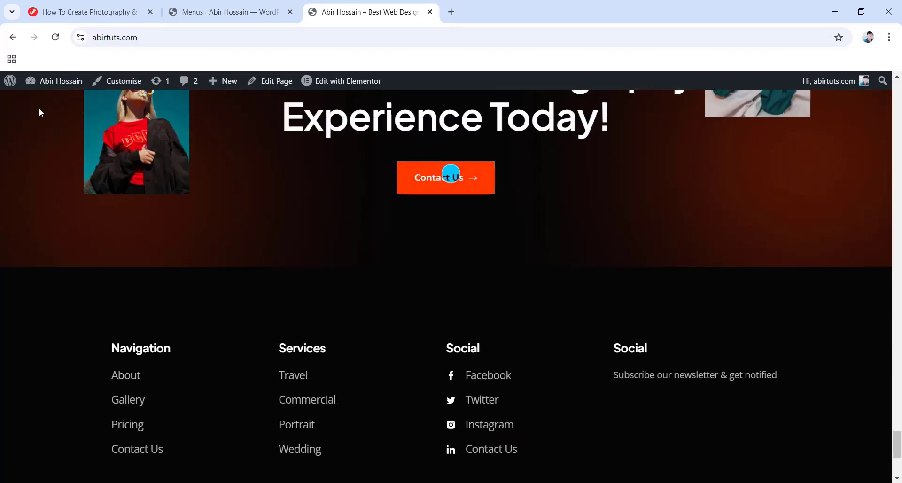
scroll(424, 147, down, 5)
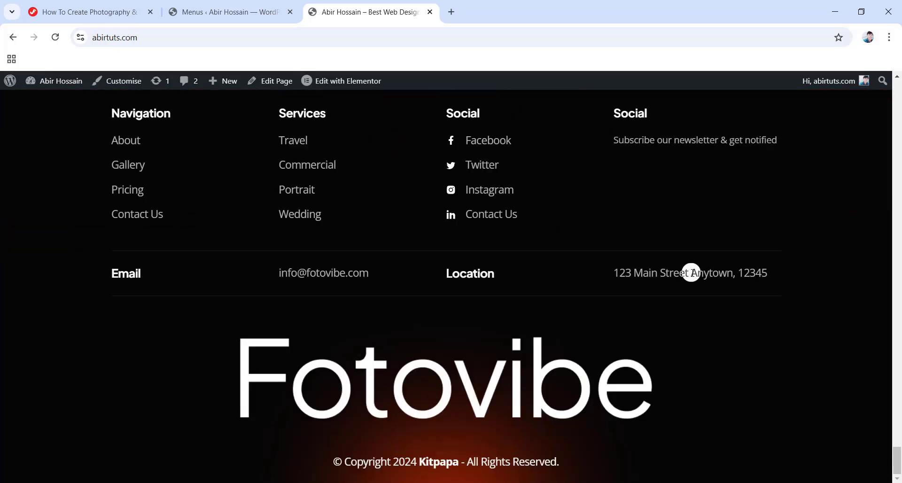
drag(896, 451, 900, 82)
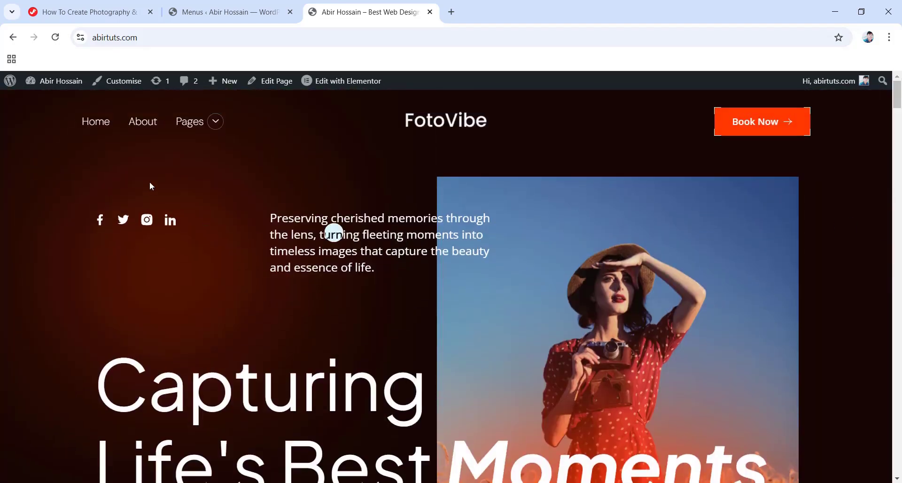
click(140, 125)
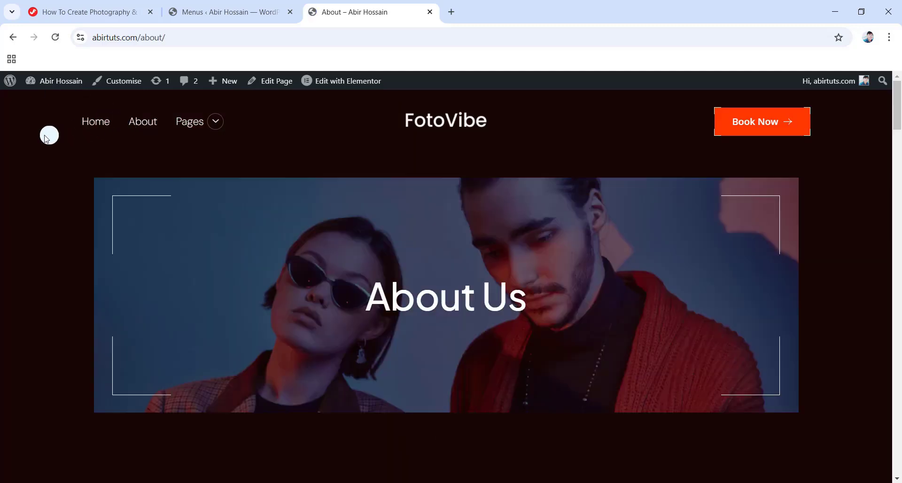
drag(898, 124, 900, 469)
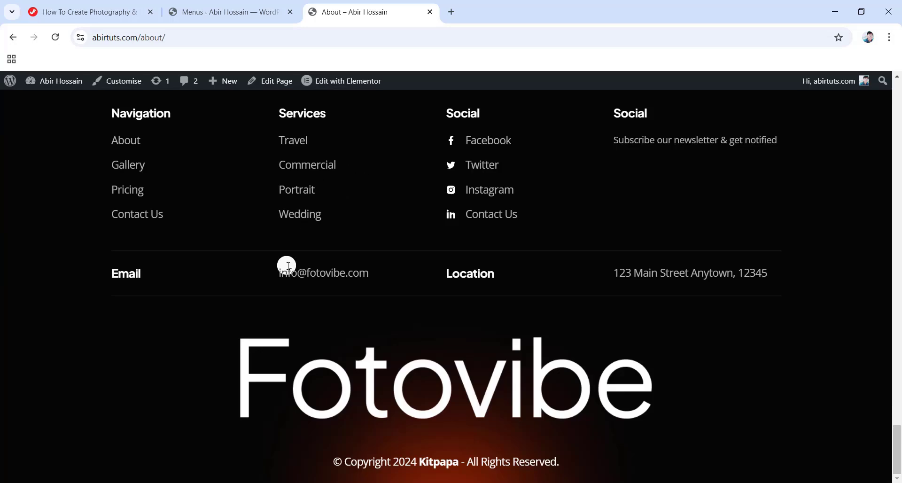
drag(897, 450, 900, 90)
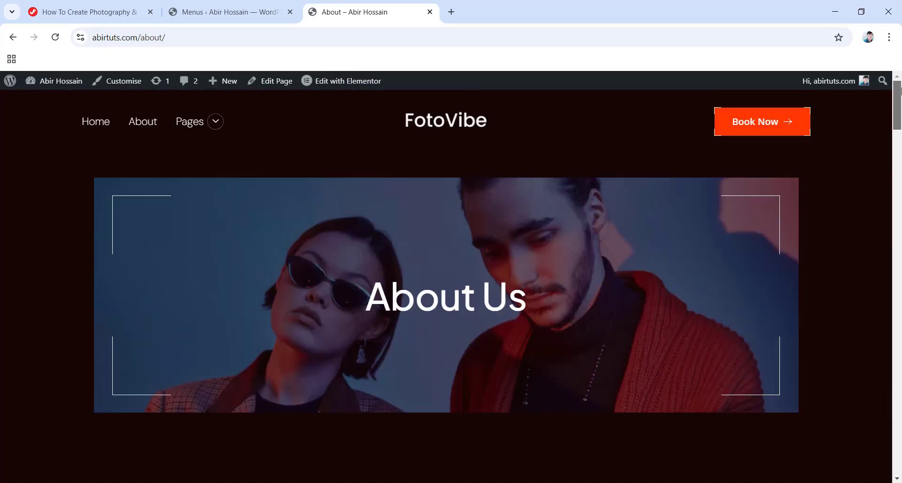
Return to the Menus admin tab and browse to the Header & Footer Builder templates.
click(223, 14)
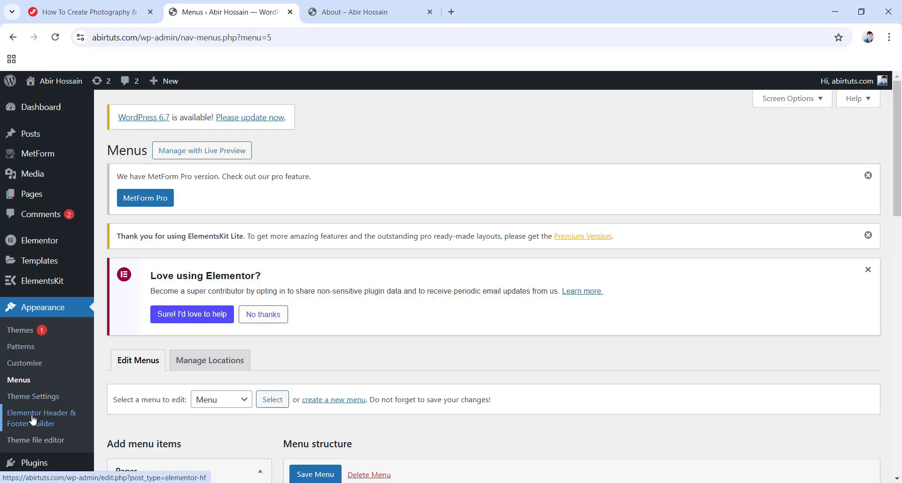
scroll(279, 371, down, 3)
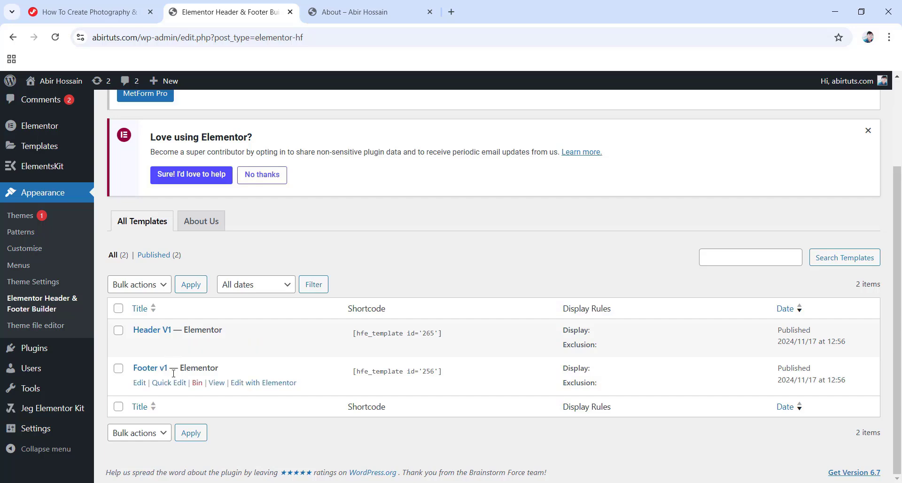
scroll(174, 373, up, 3)
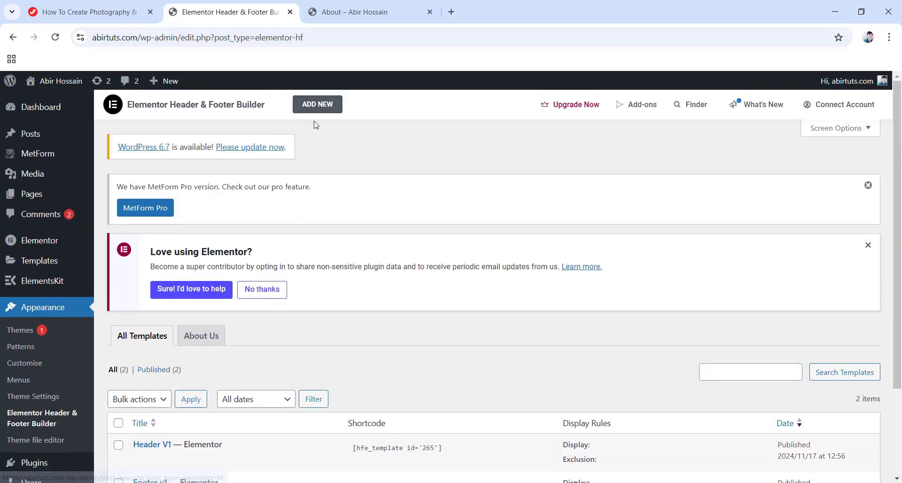
scroll(227, 201, down, 2)
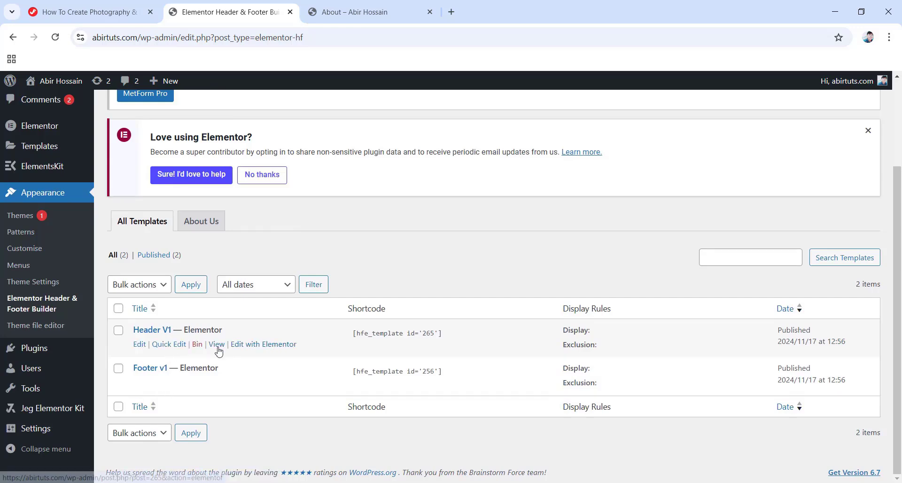
Open Header V1 in Elementor and confirm Book Now links to /fotovibe/contact-us/.
click(248, 348)
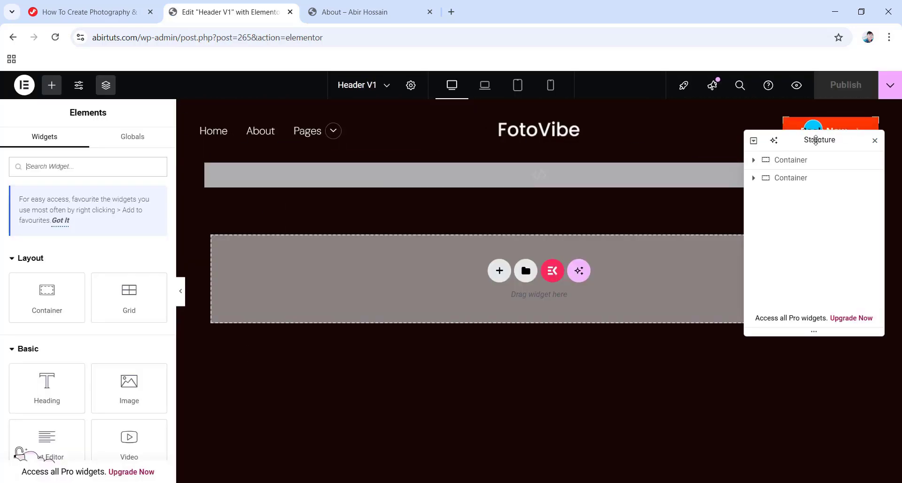
drag(815, 139, 813, 217)
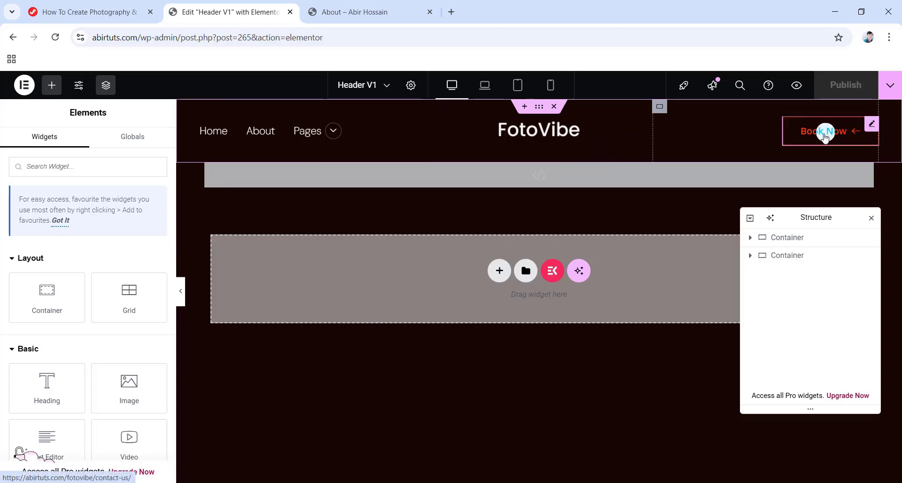
click(822, 138)
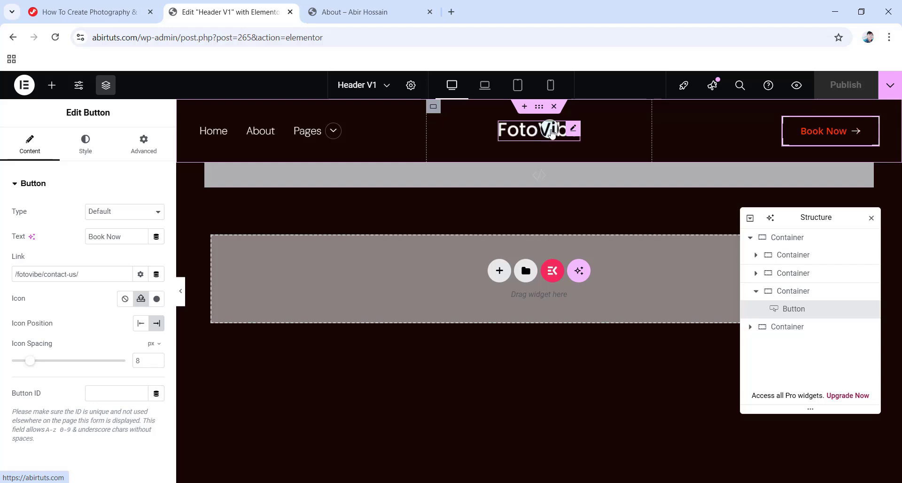
Inspect the header logo in the media library, keeping the FotoVibe logo unchanged.
click(572, 129)
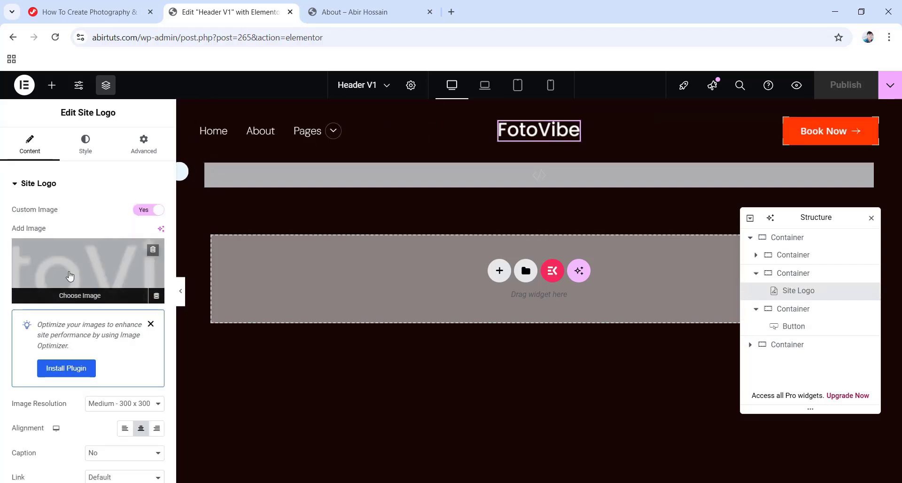
click(70, 276)
scroll(312, 284, down, 5)
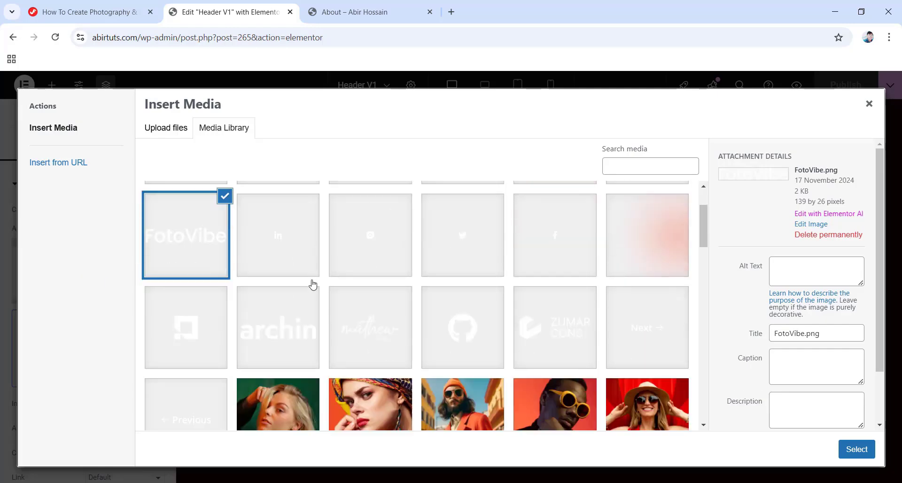
scroll(510, 305, up, 5)
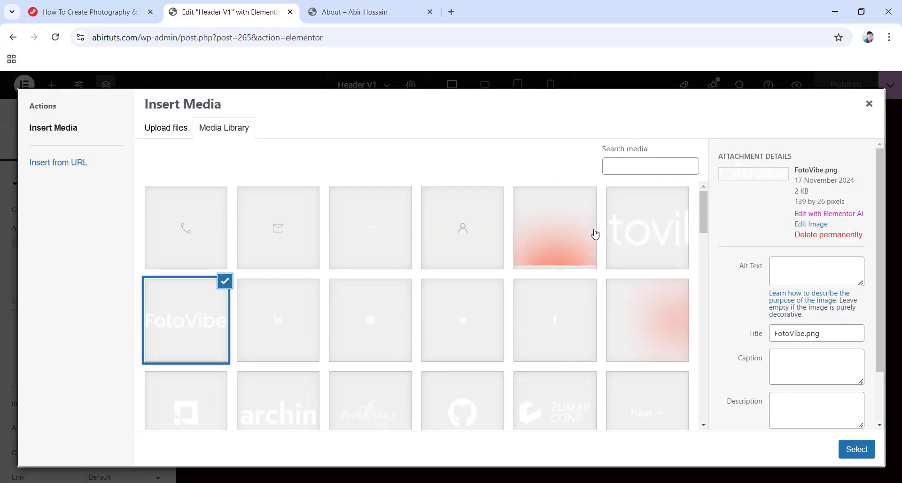
click(869, 104)
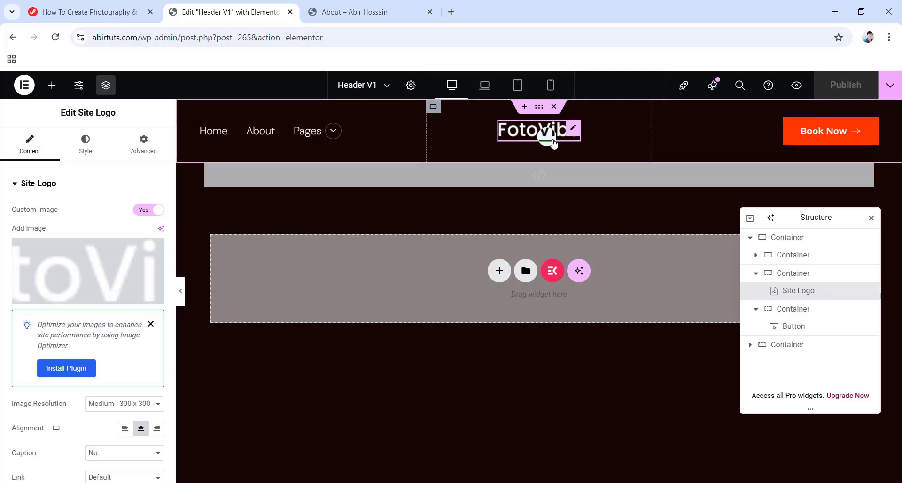
Keep the navigation on Main Menu, publish Header V1, and return to the templates list.
click(295, 137)
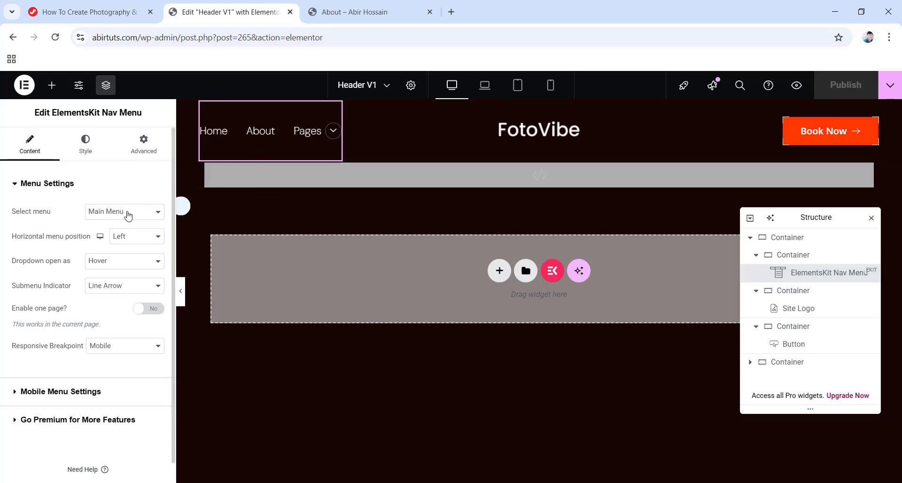
click(128, 215)
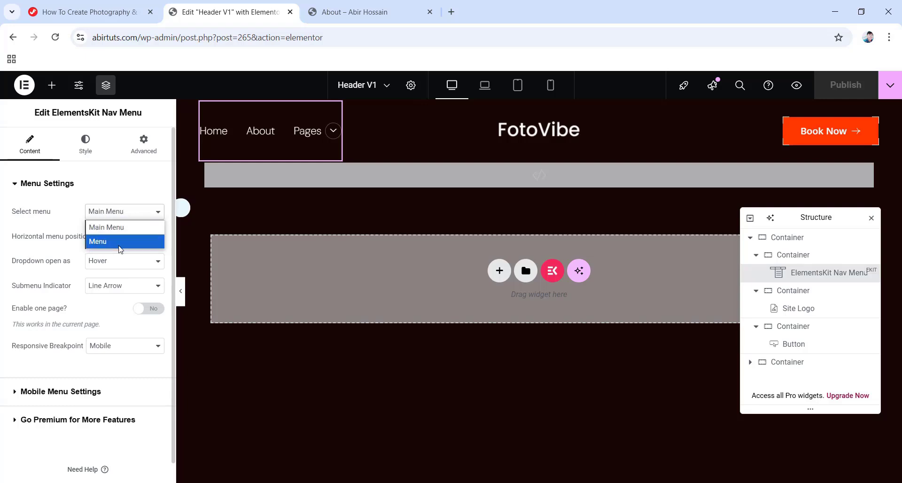
click(126, 184)
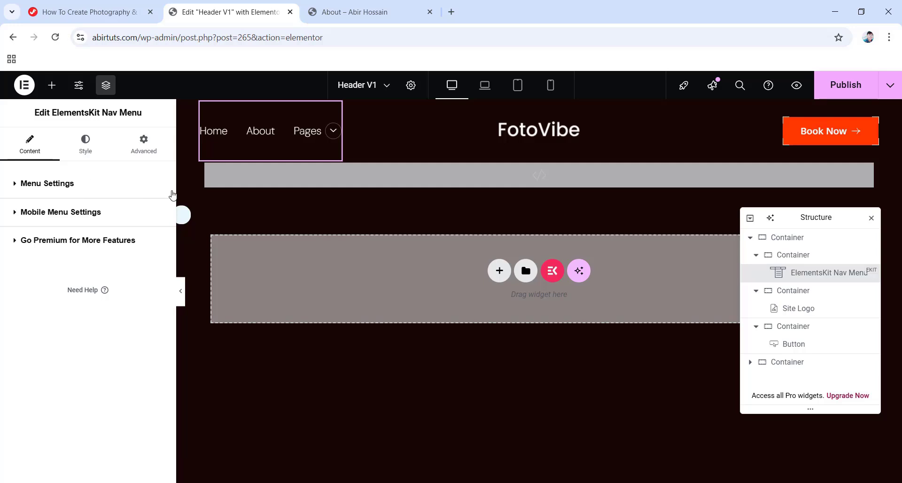
click(67, 187)
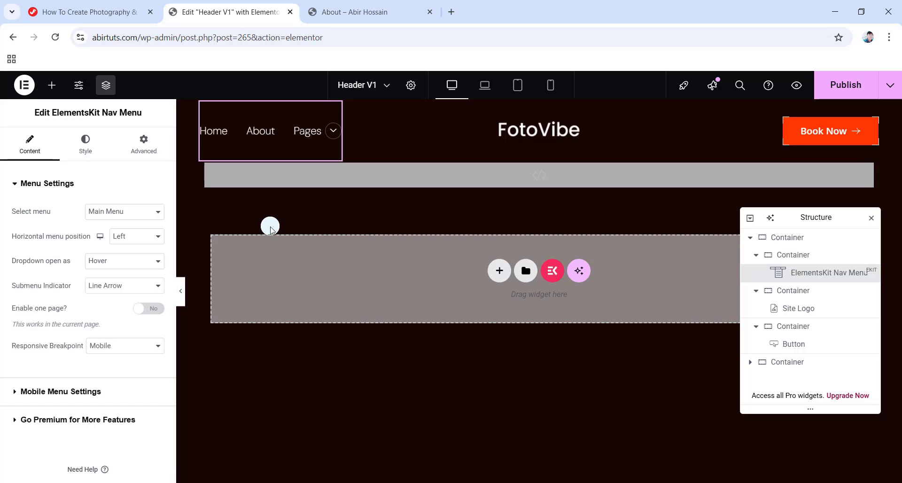
click(836, 90)
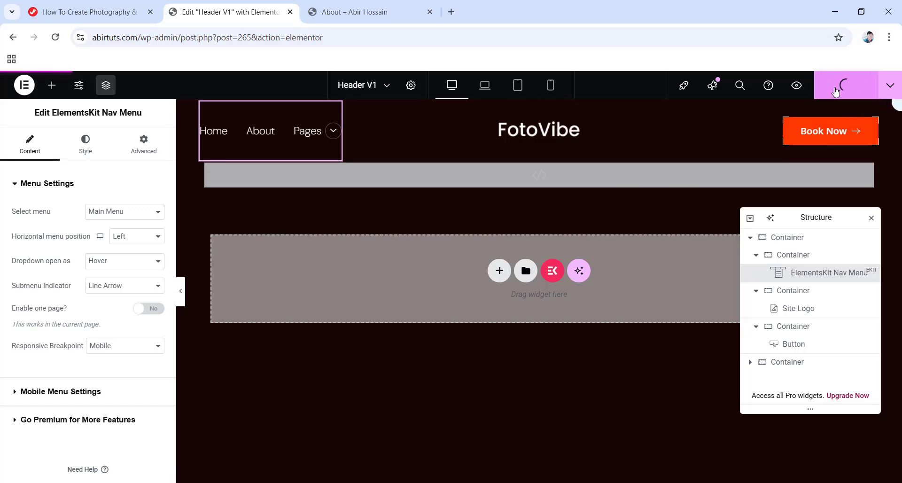
click(8, 40)
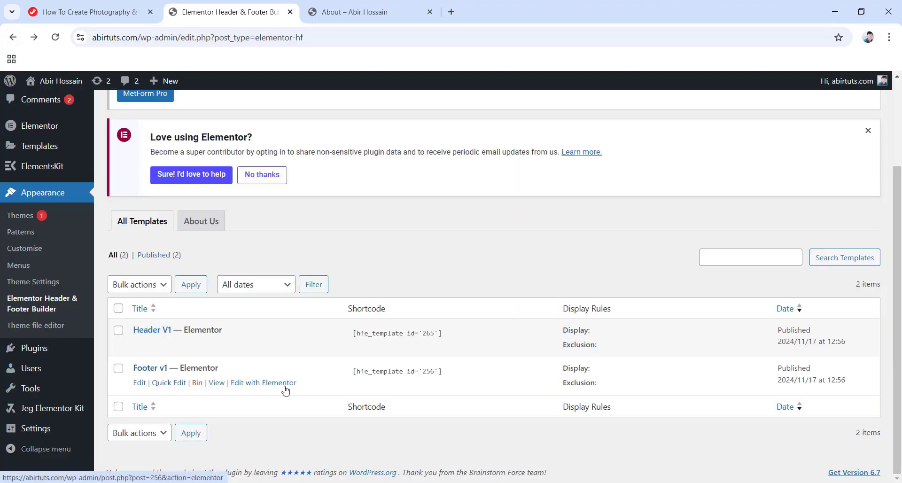
Open Footer v1 in Elementor and confirm the Navigation list's About item links to /fotovibe/about/.
click(260, 386)
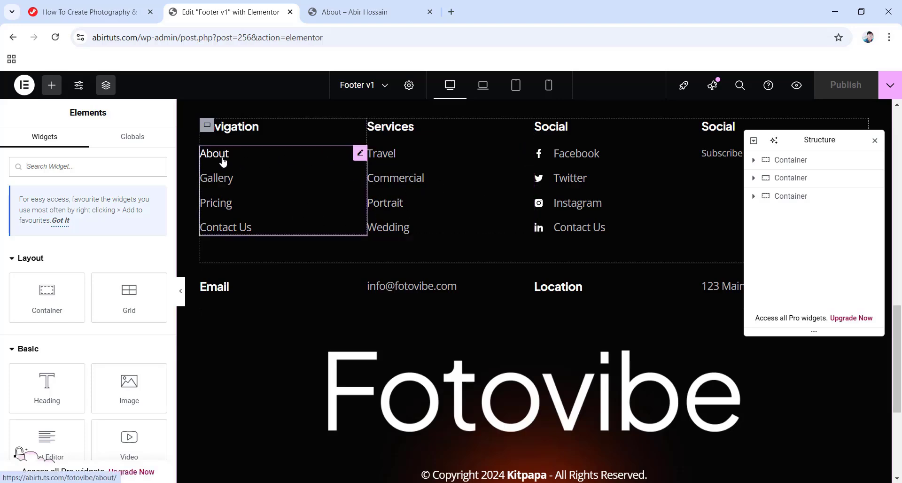
click(248, 136)
click(261, 158)
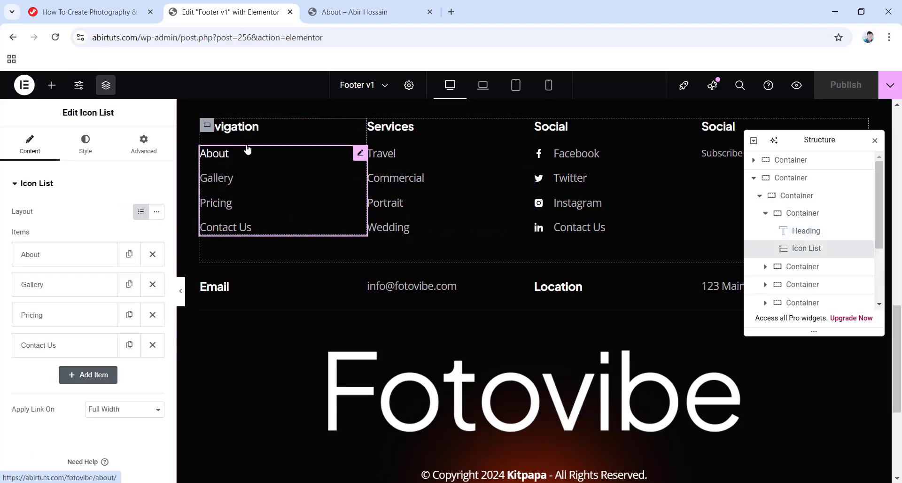
click(817, 236)
click(805, 250)
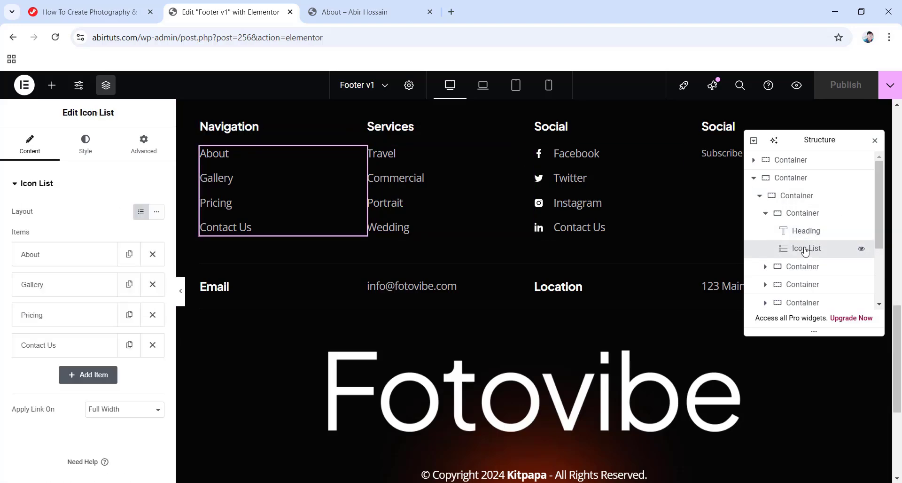
scroll(57, 247, down, 1)
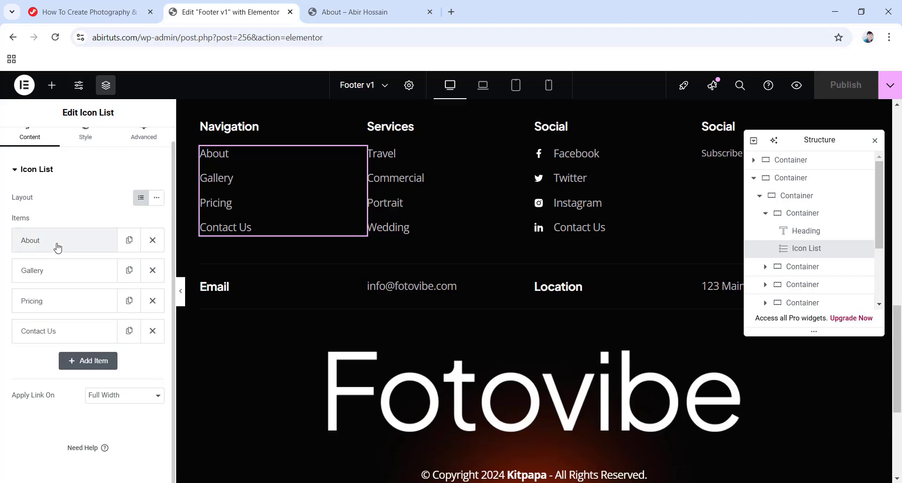
click(68, 245)
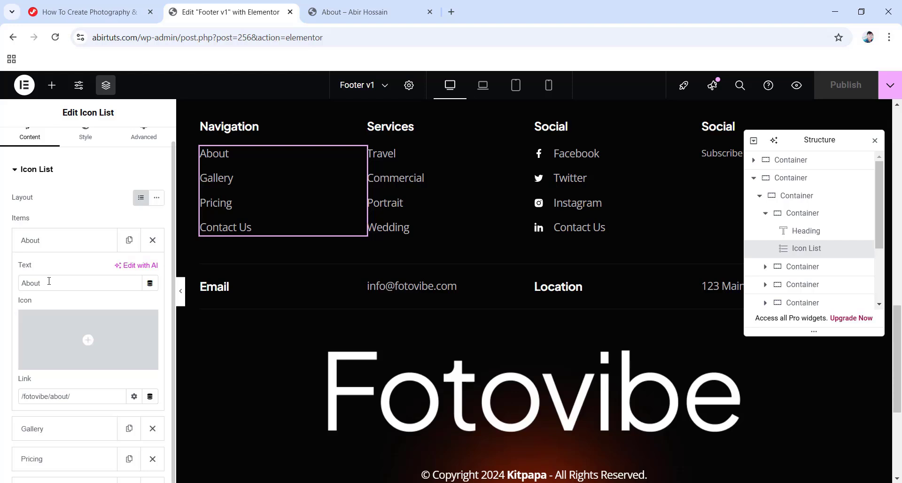
scroll(48, 282, down, 2)
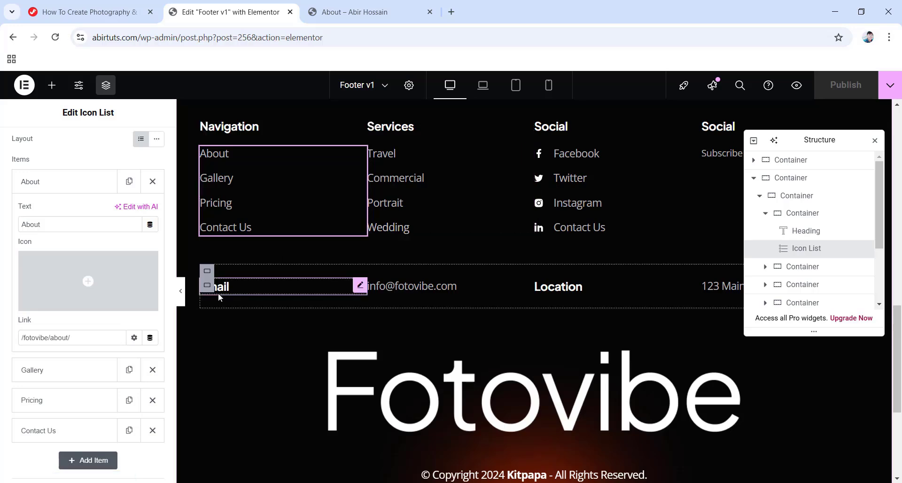
Inspect the footer's email address heading, street address heading and large Fotovibe image.
click(432, 286)
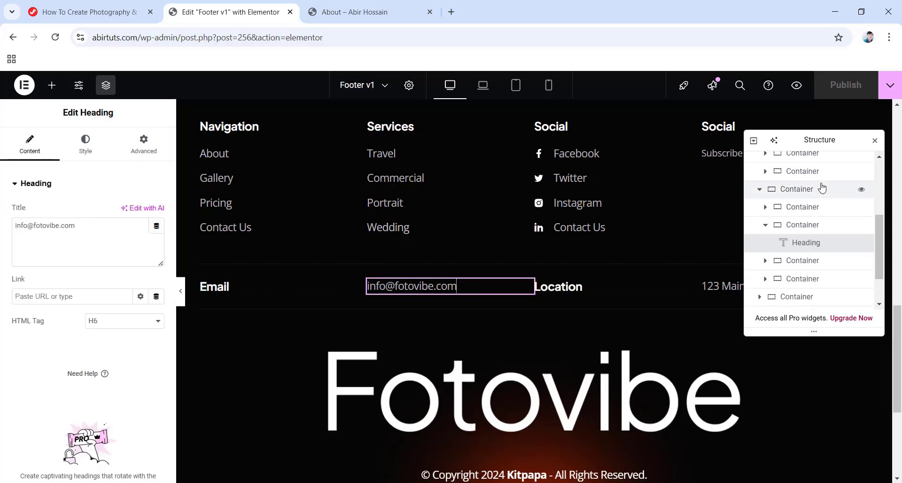
drag(827, 141, 311, 164)
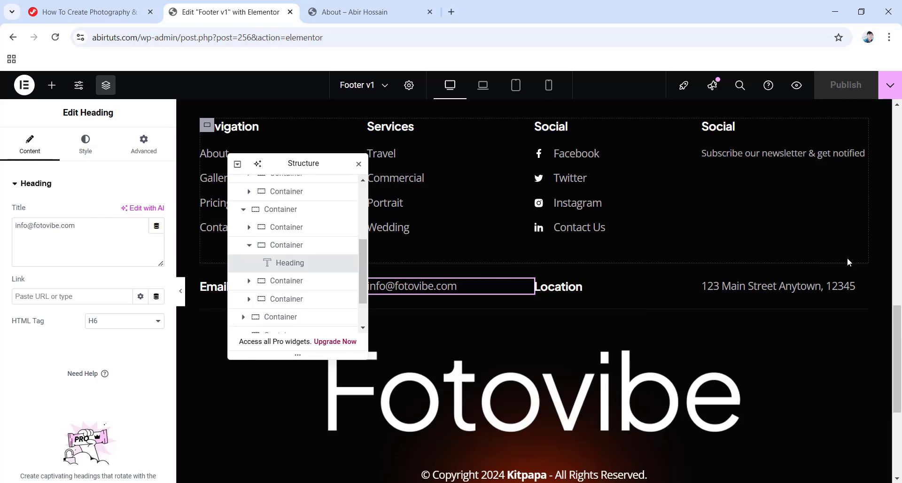
click(790, 287)
click(561, 407)
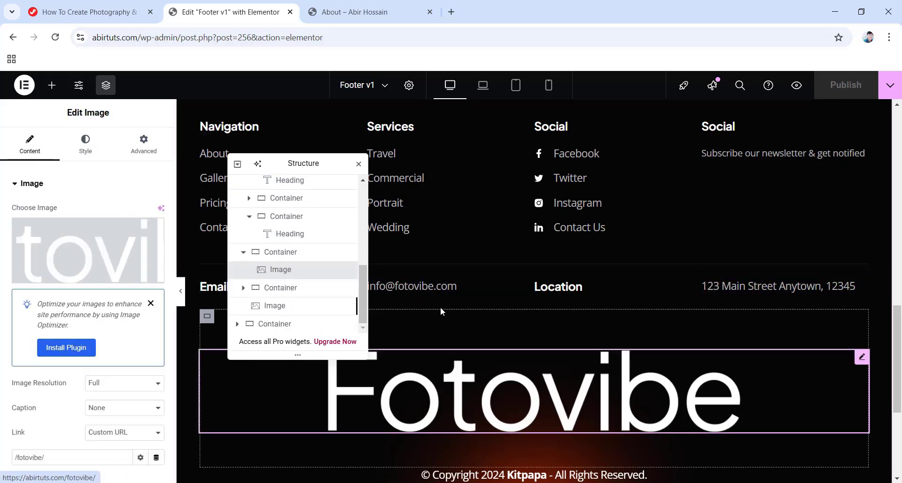
scroll(735, 375, up, 1)
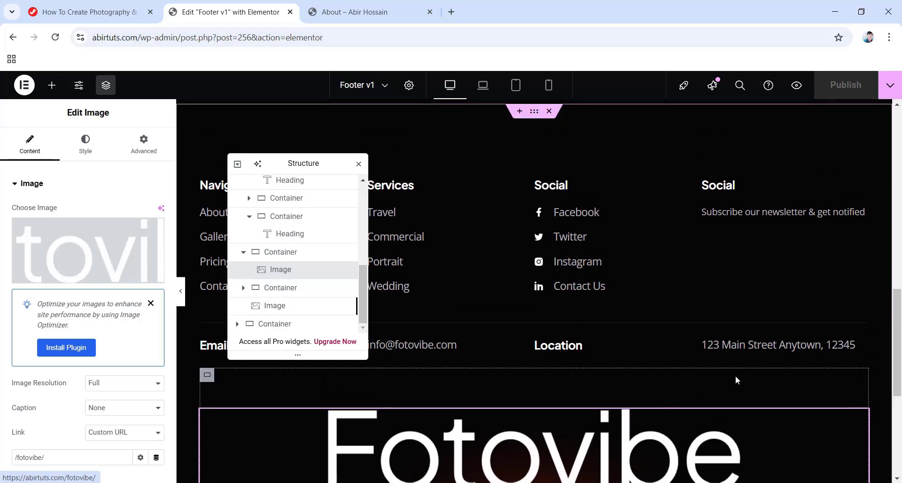
Pick Subscribe Form for the form under Social, check its email field, and update it.
click(745, 238)
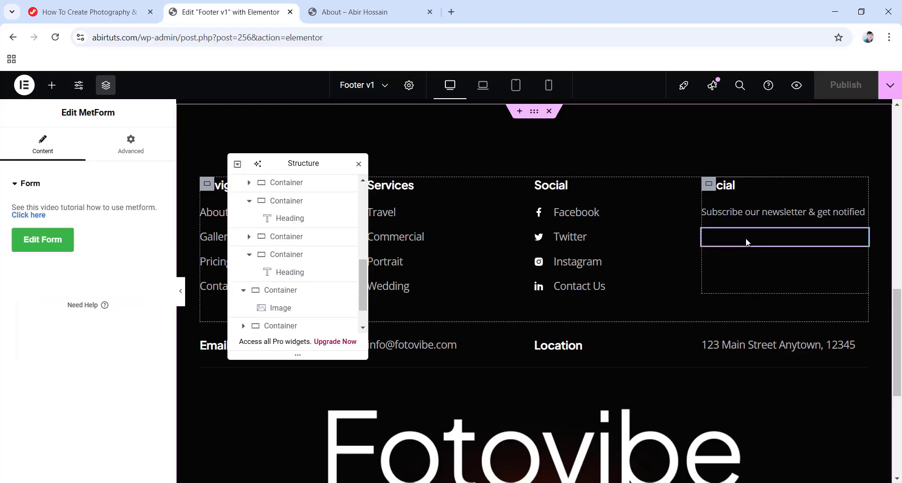
click(68, 249)
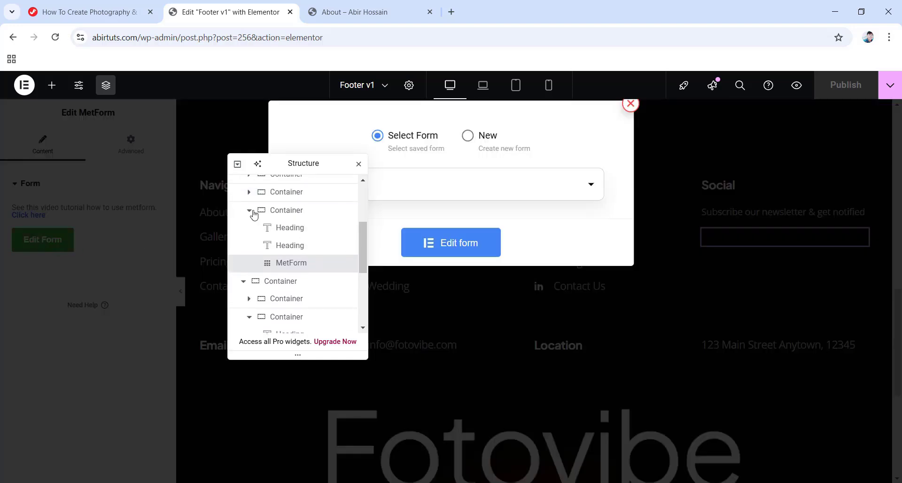
drag(300, 166, 197, 266)
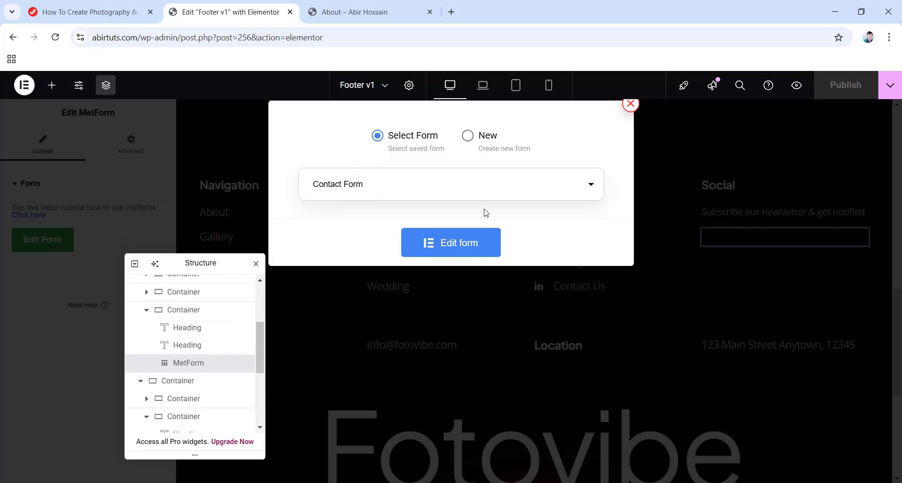
click(386, 192)
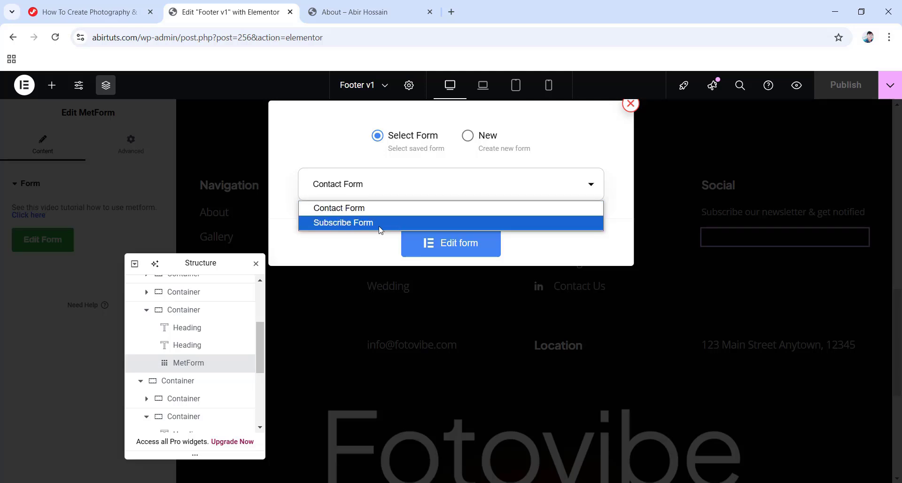
click(350, 221)
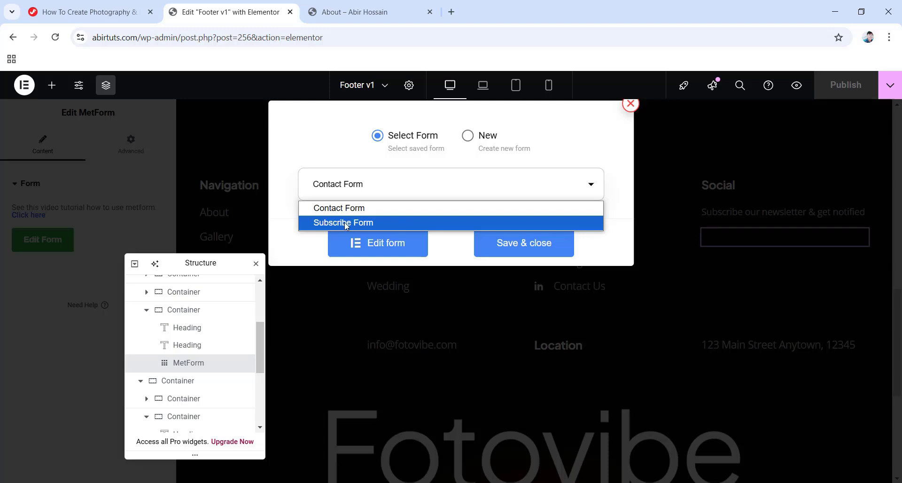
click(351, 222)
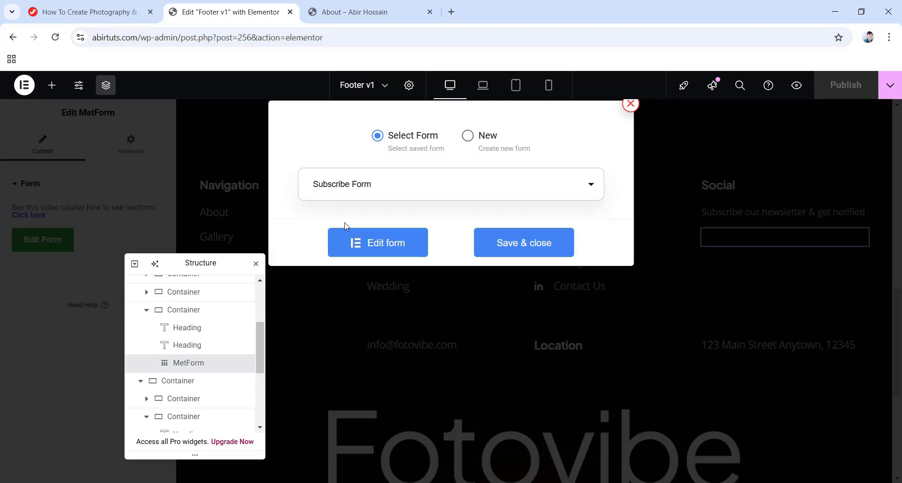
click(383, 243)
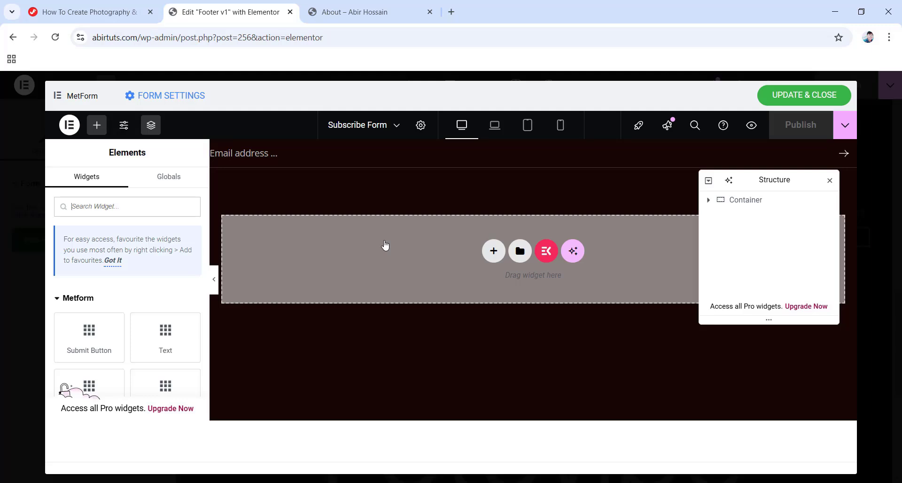
click(309, 167)
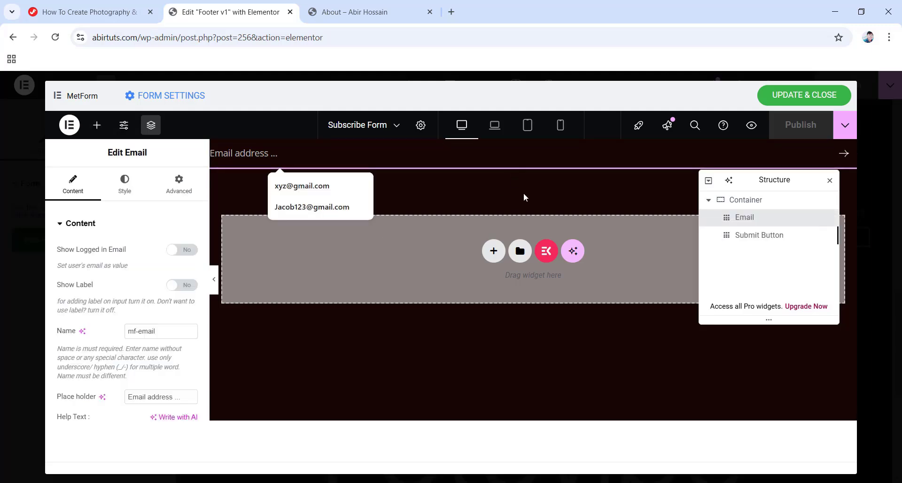
click(798, 95)
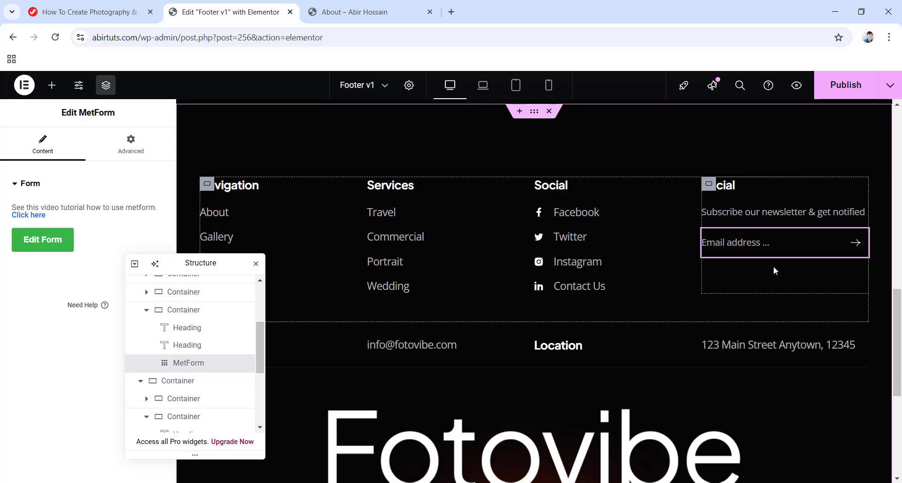
scroll(759, 259, down, 4)
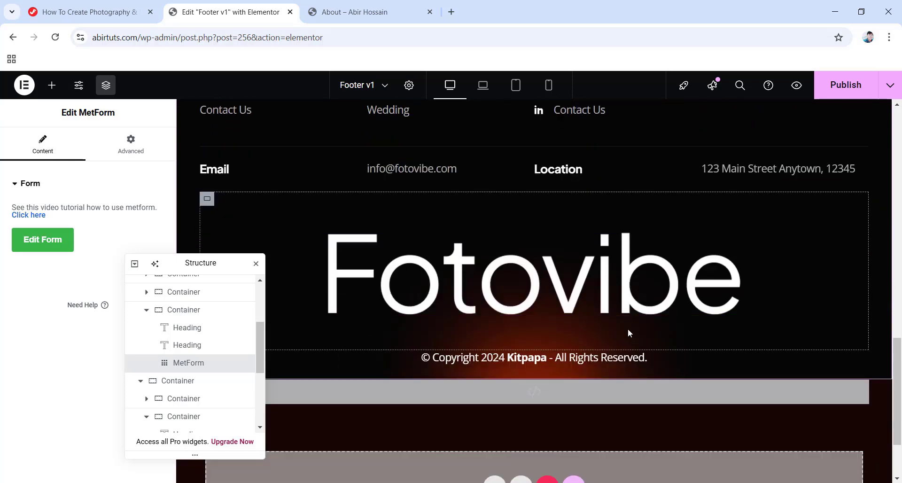
Replace Kitpapa with FotoVibe in the footer copyright line and publish the footer.
click(530, 359)
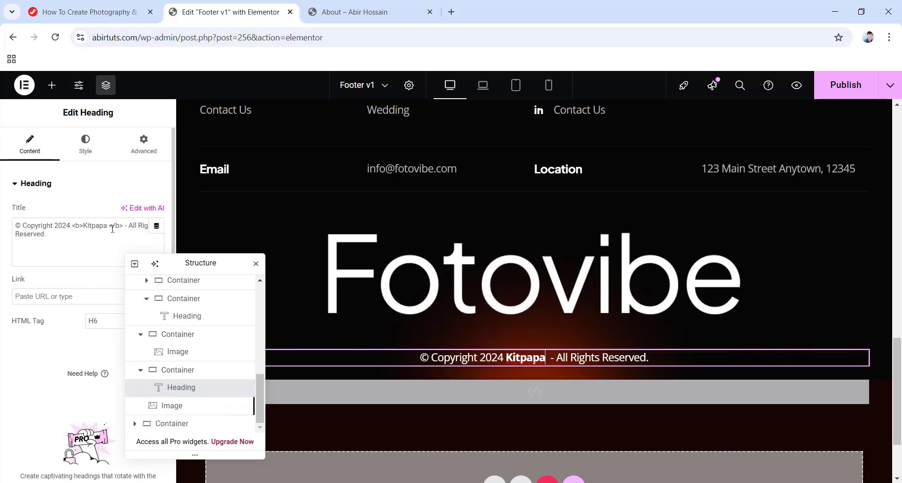
drag(107, 225, 85, 226)
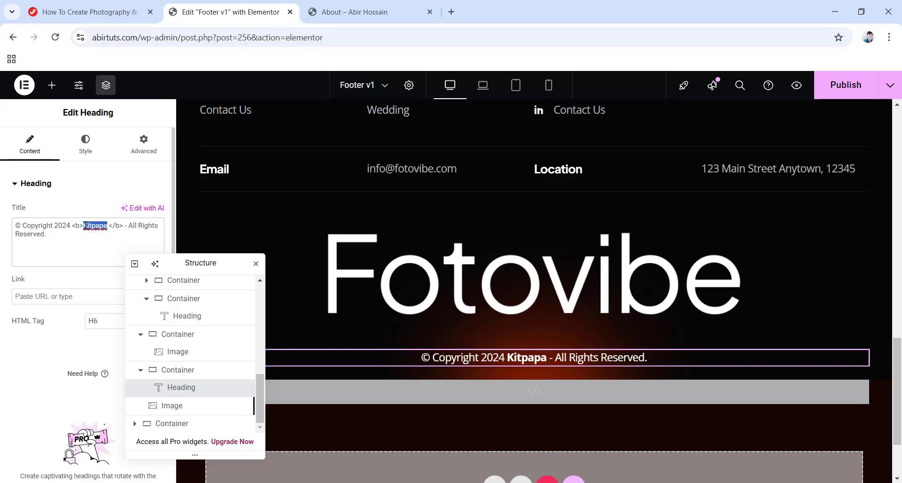
text(FotoVibe)
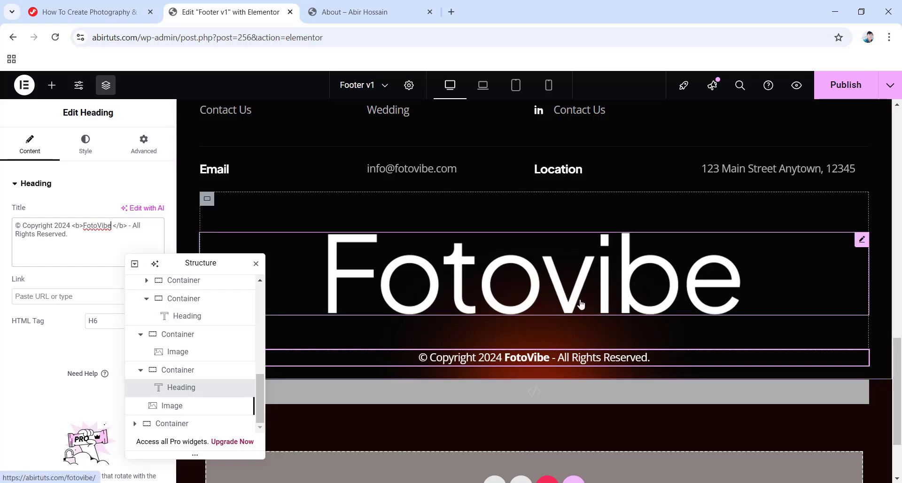
scroll(581, 304, up, 3)
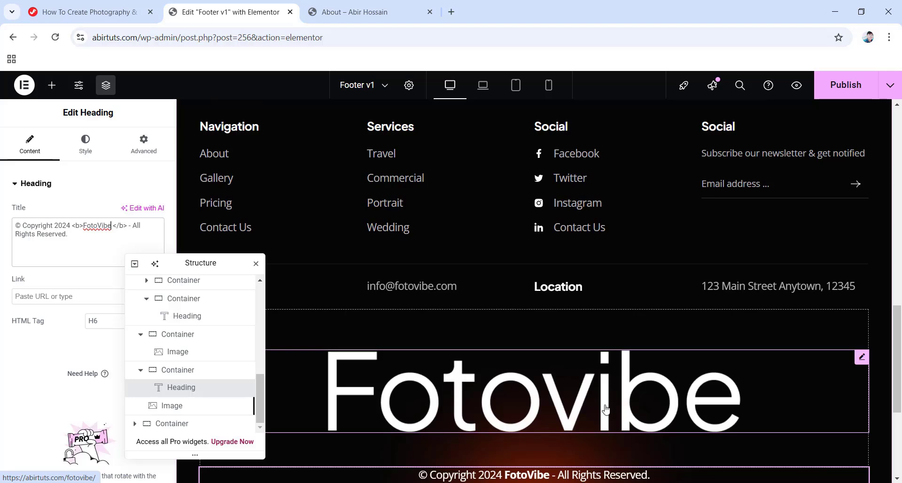
click(841, 82)
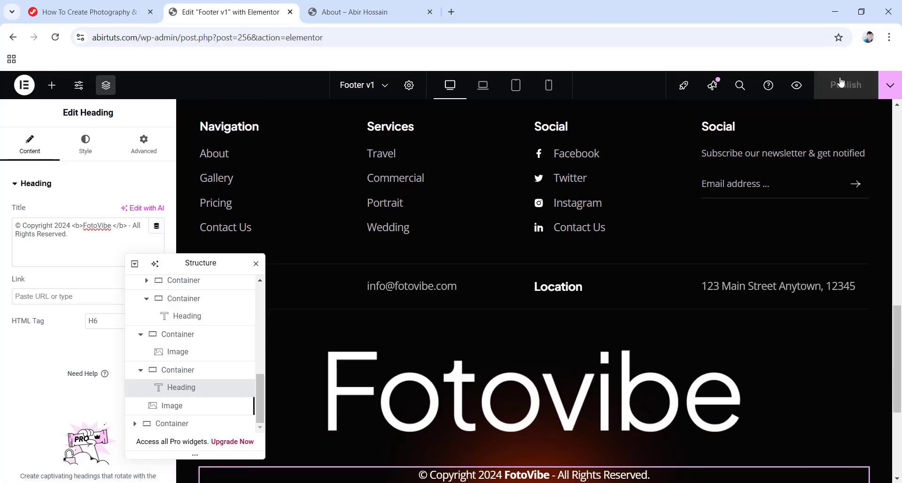
click(24, 85)
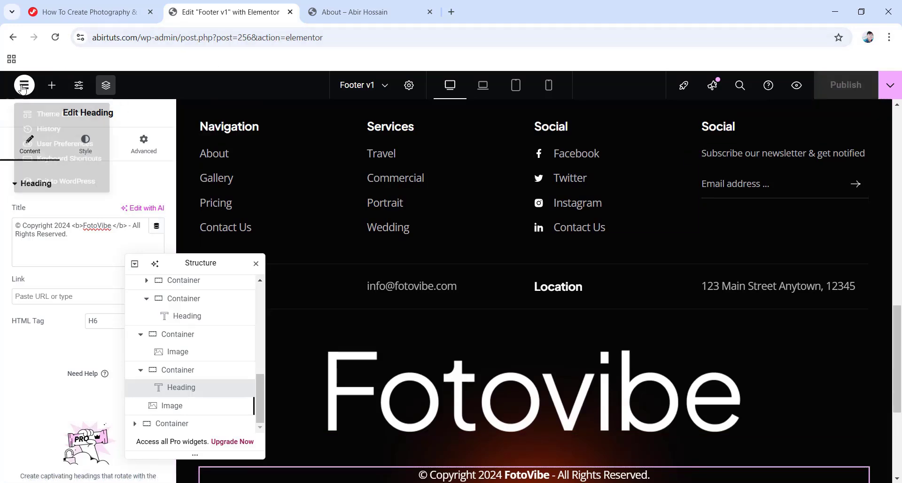
Exit Elementor to WordPress and switch to the photography tutorial tab.
click(95, 209)
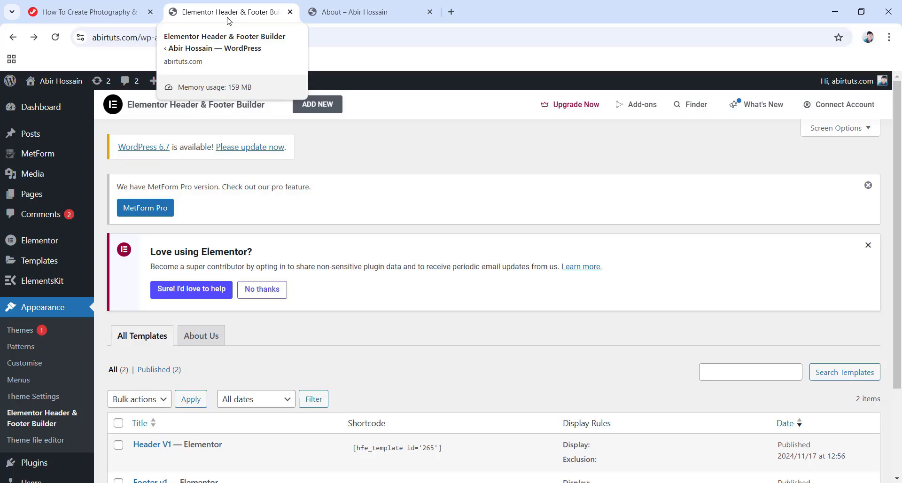
click(76, 18)
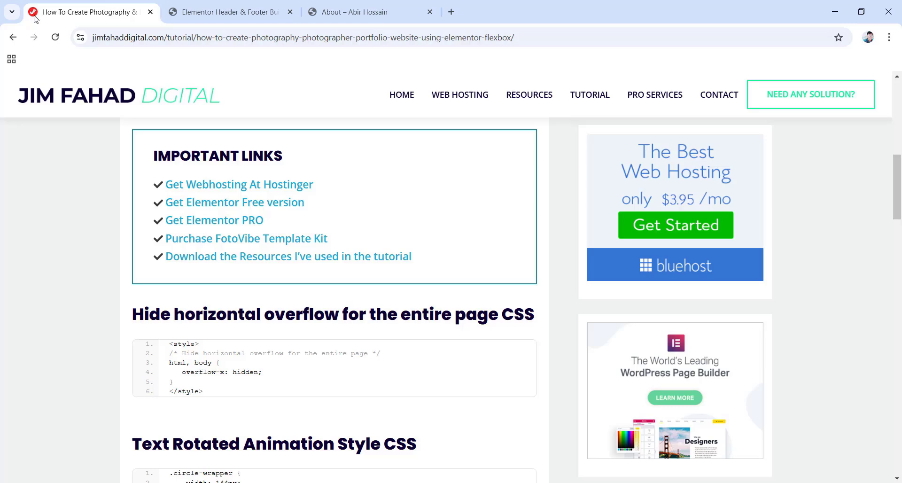
Switch to the Header & Footer Builder admin tab, then open logomakr.com in a new tab.
click(214, 17)
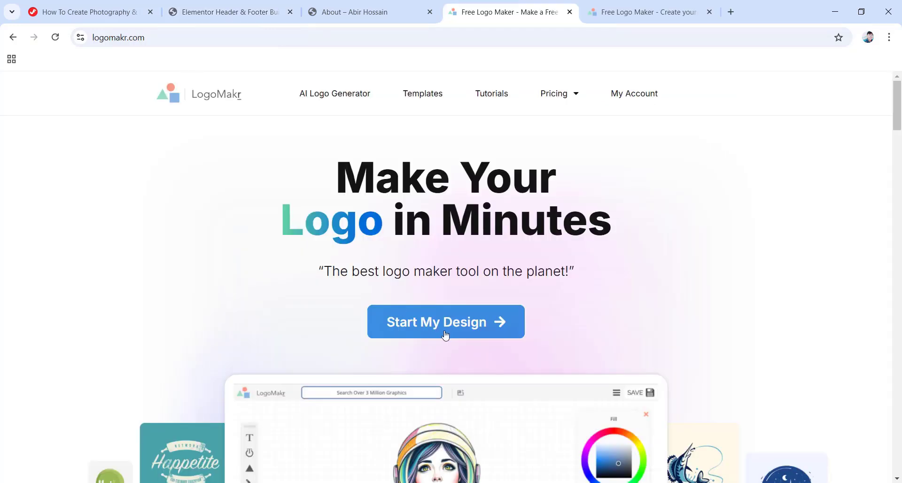
Start a new blank LogoMakr design with a text layer reading FotoVibe.
click(646, 13)
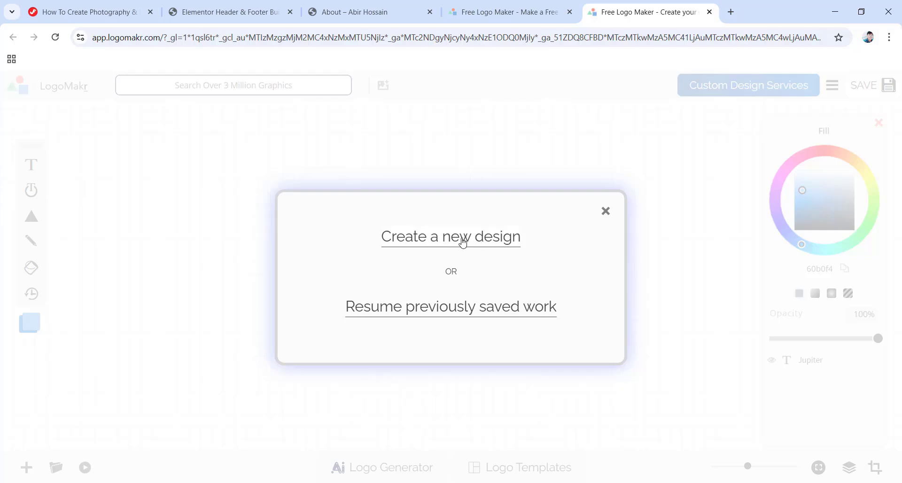
click(463, 243)
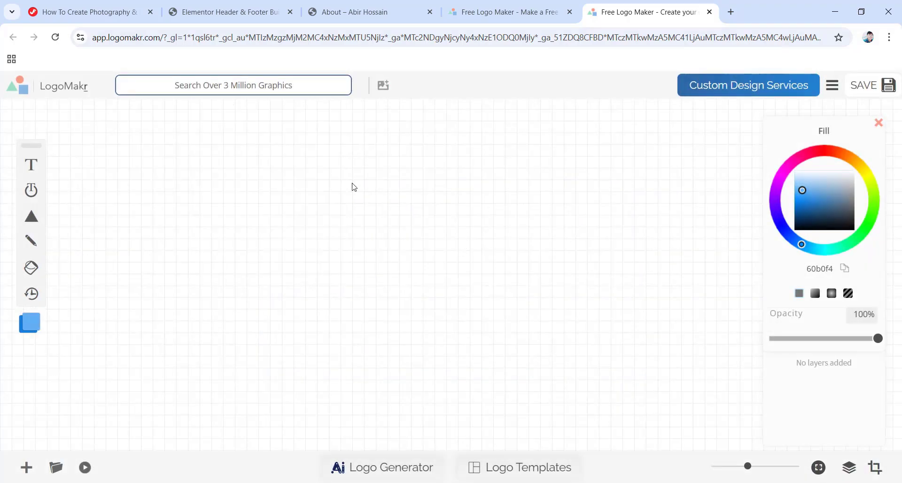
click(31, 170)
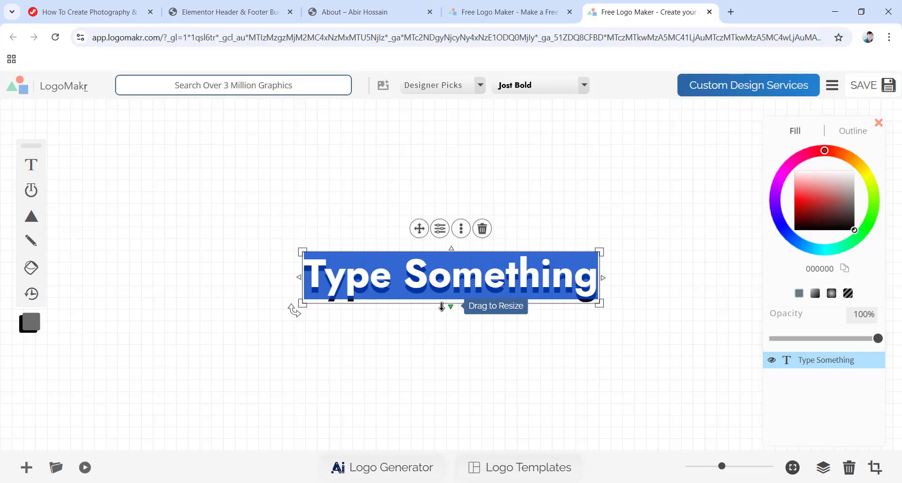
text(FotoVibe)
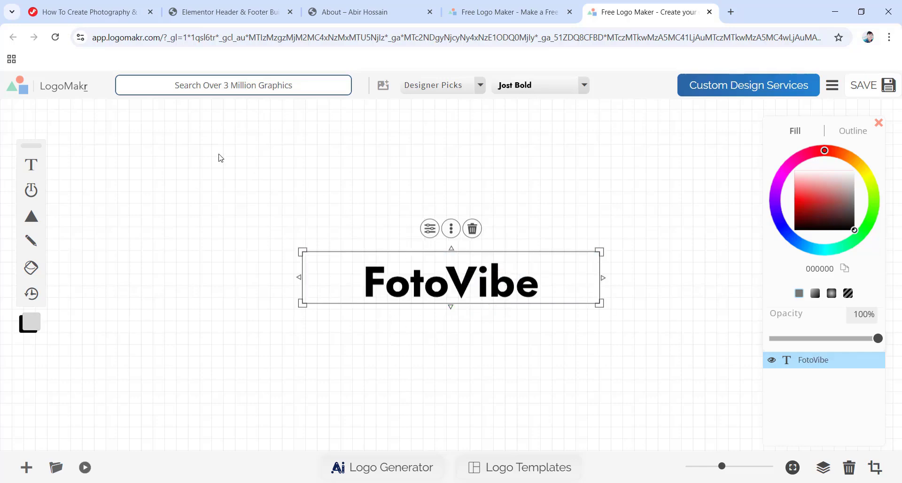
Try red and other hues, keep the text black in Designer Picks Jost Bold, and save.
mouse_move(28, 228)
mouse_move(854, 230)
mouse_down()
mouse_move(801, 206)
mouse_move(795, 175)
mouse_move(888, 220)
mouse_move(888, 240)
mouse_up()
mouse_move(824, 160)
mouse_down()
mouse_move(781, 175)
mouse_move(782, 226)
mouse_move(862, 253)
mouse_move(864, 195)
mouse_move(836, 158)
mouse_move(793, 175)
mouse_move(869, 237)
mouse_up()
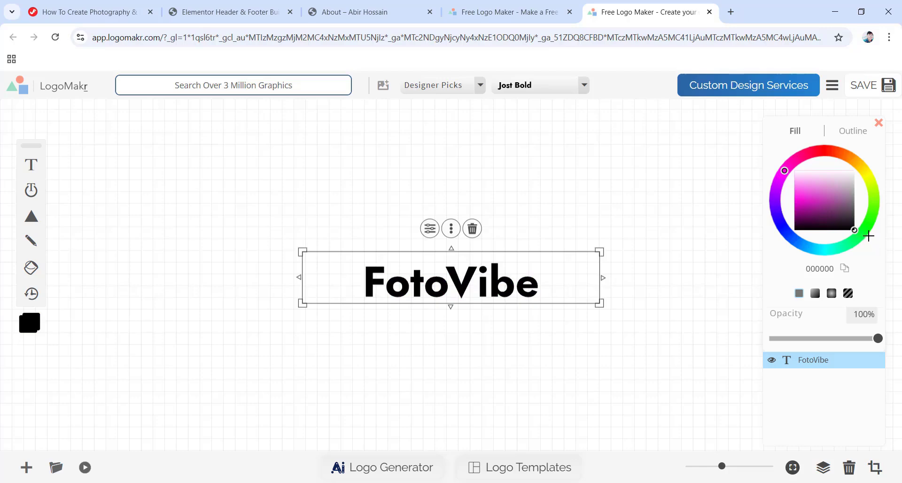
click(480, 86)
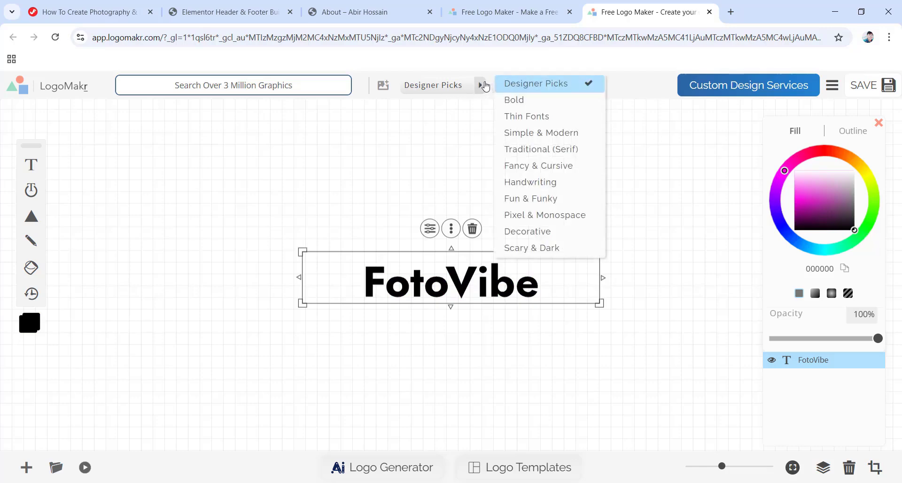
click(480, 86)
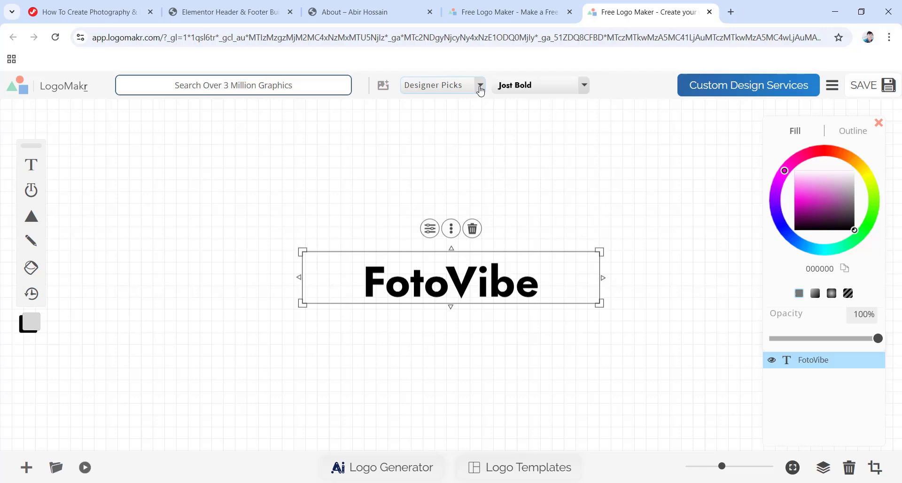
click(585, 88)
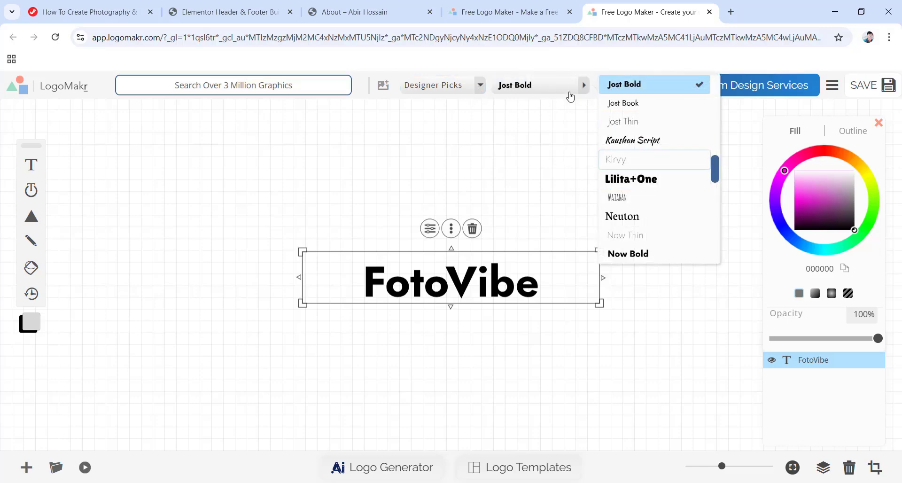
click(585, 88)
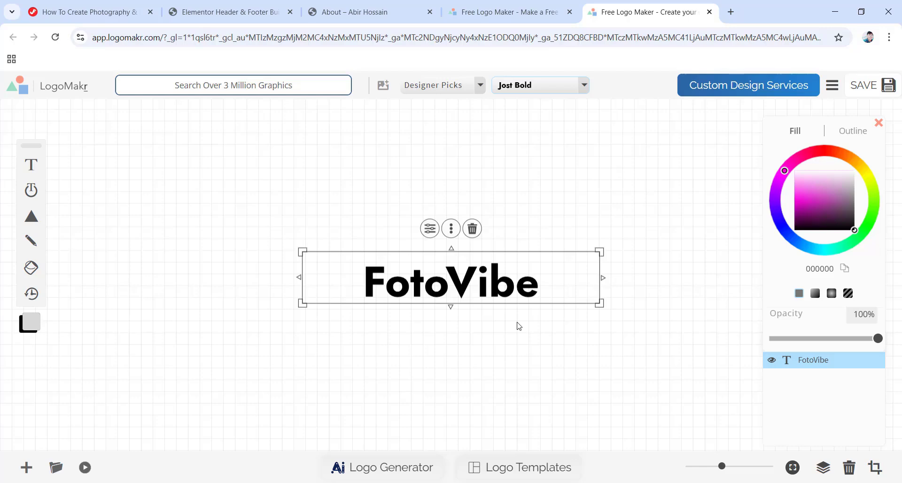
click(869, 87)
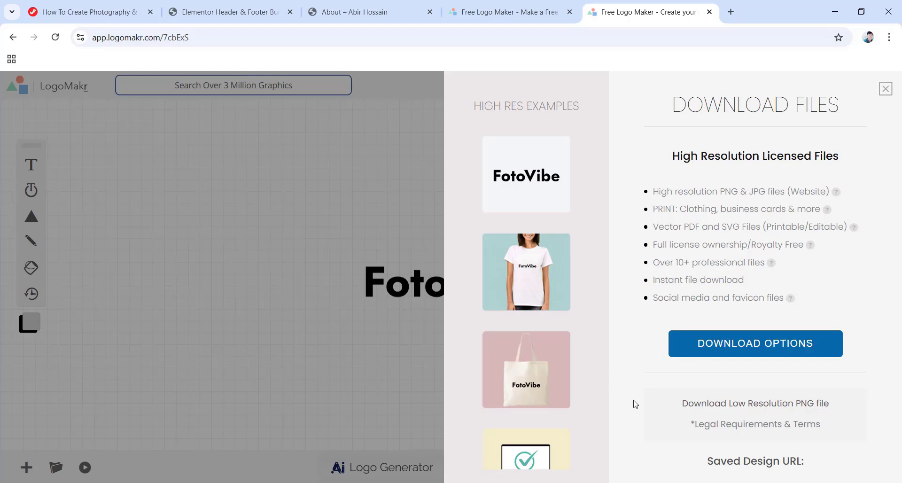
Download the low-resolution PNG, close both LogoMakr tabs, and return to the Header & Footer Builder.
click(754, 407)
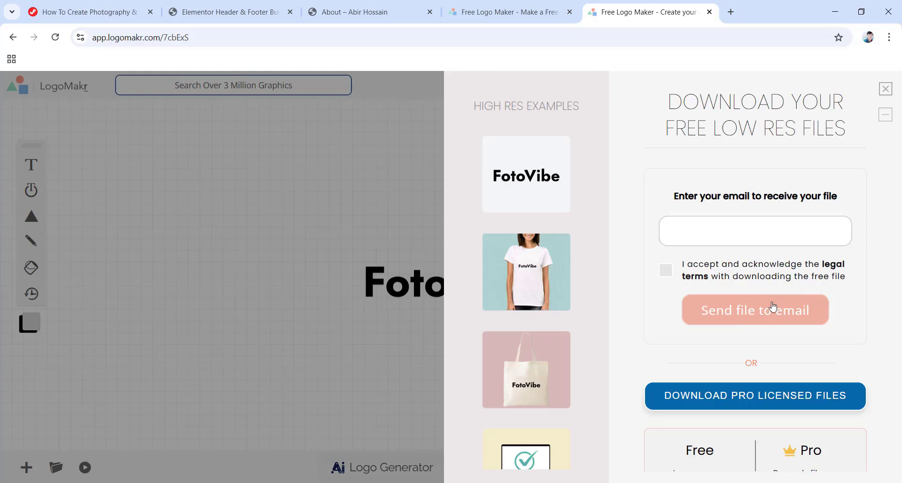
click(709, 12)
click(569, 12)
click(243, 13)
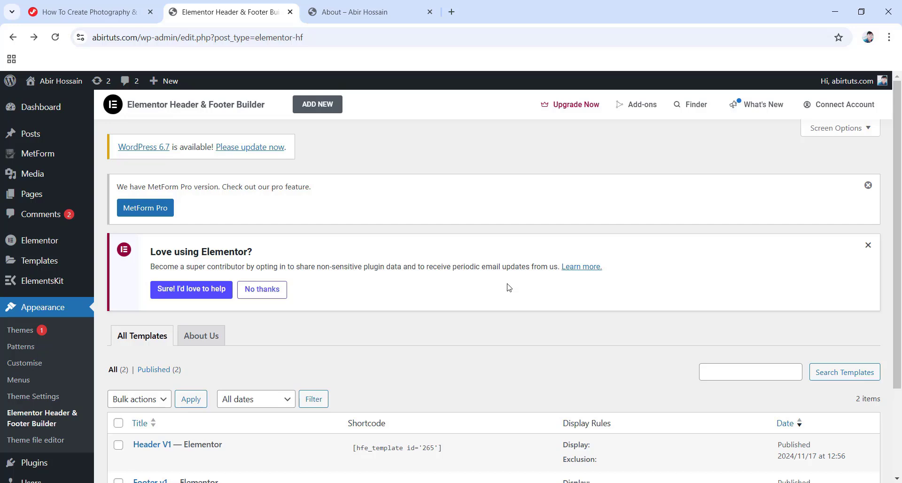
Set the lightbulb favicon from the media library as site icon uncropped, publish, and close the Customizer.
click(27, 364)
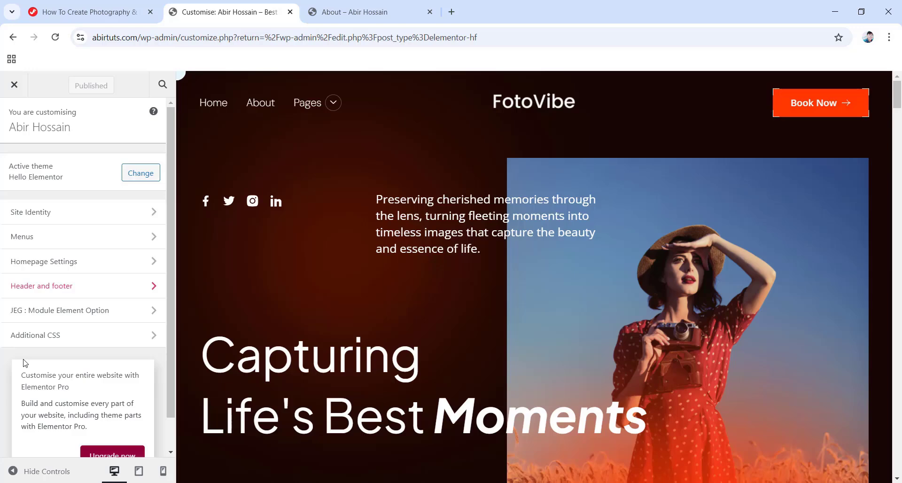
click(33, 212)
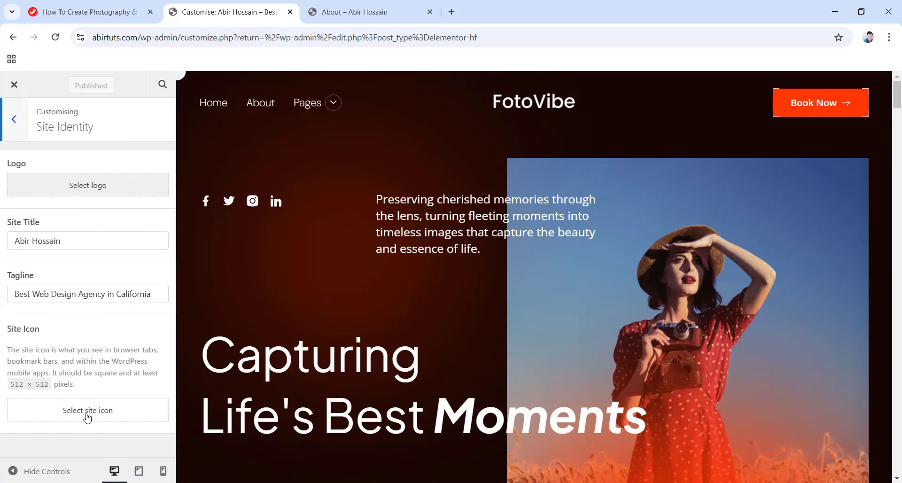
click(89, 412)
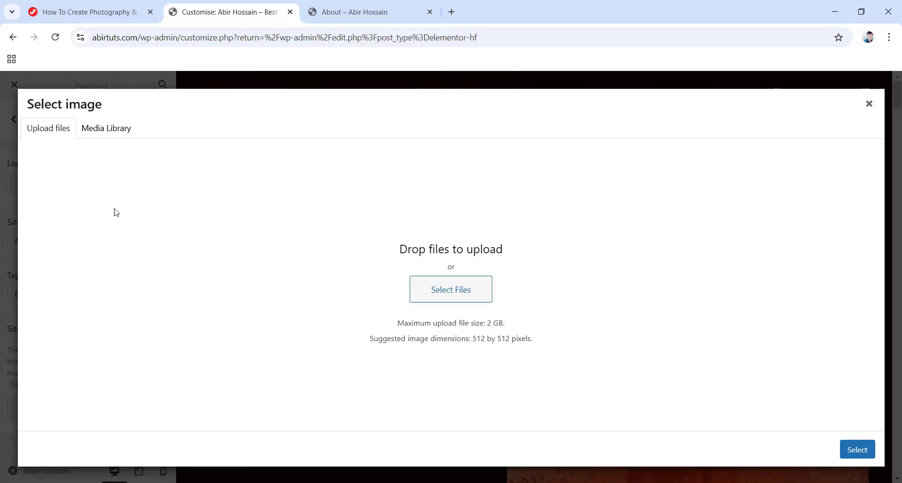
click(89, 128)
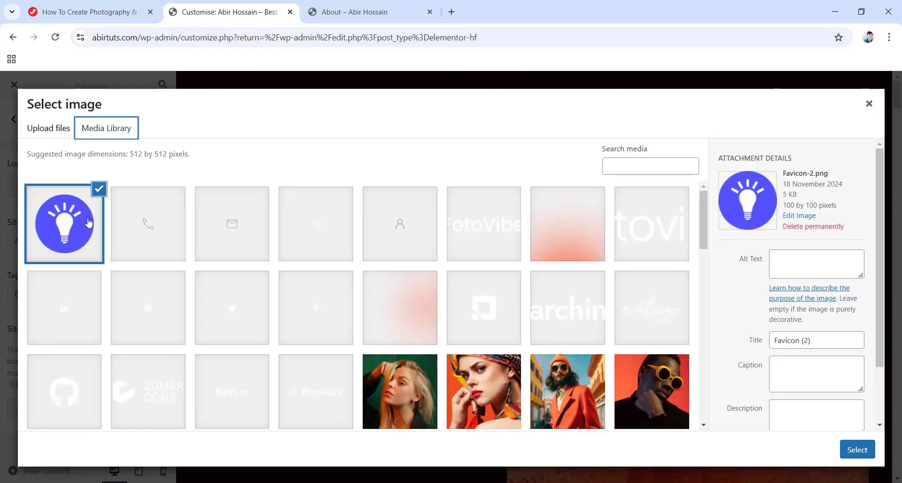
click(852, 448)
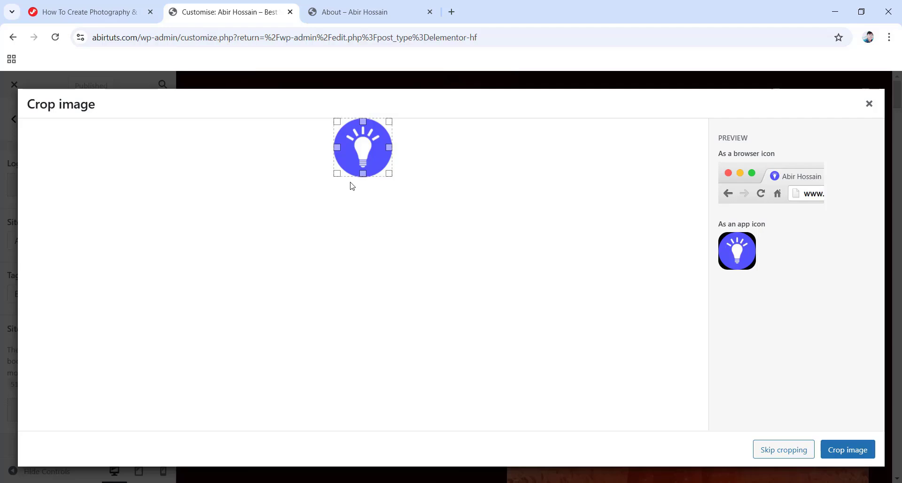
click(780, 452)
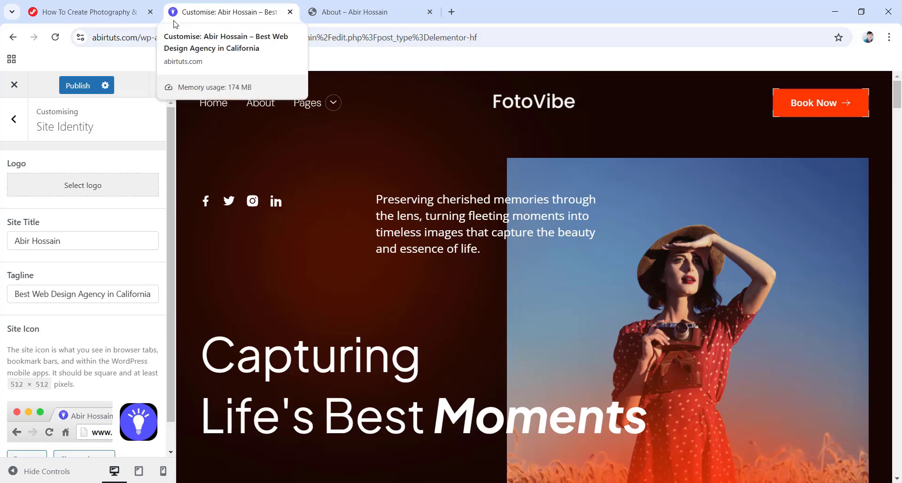
click(77, 86)
click(22, 92)
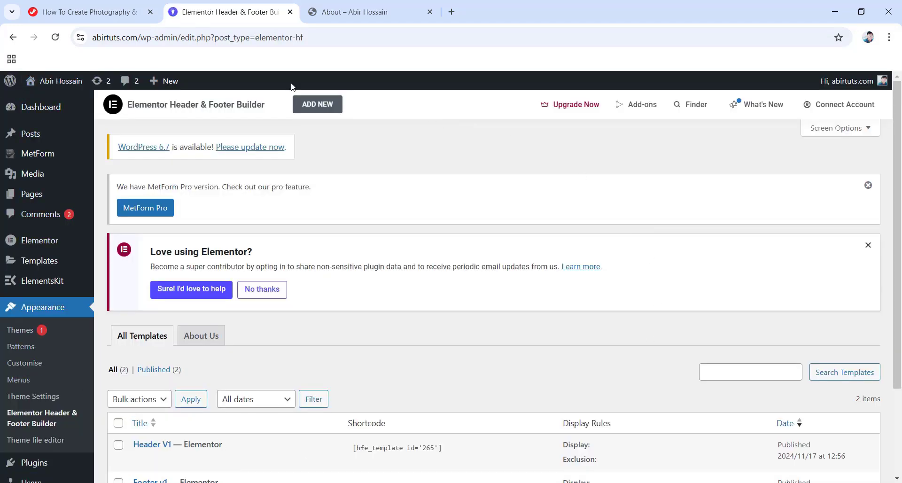
Close the admin tab, view the live FotoVibe home page, then scroll the Contact Us page.
click(290, 11)
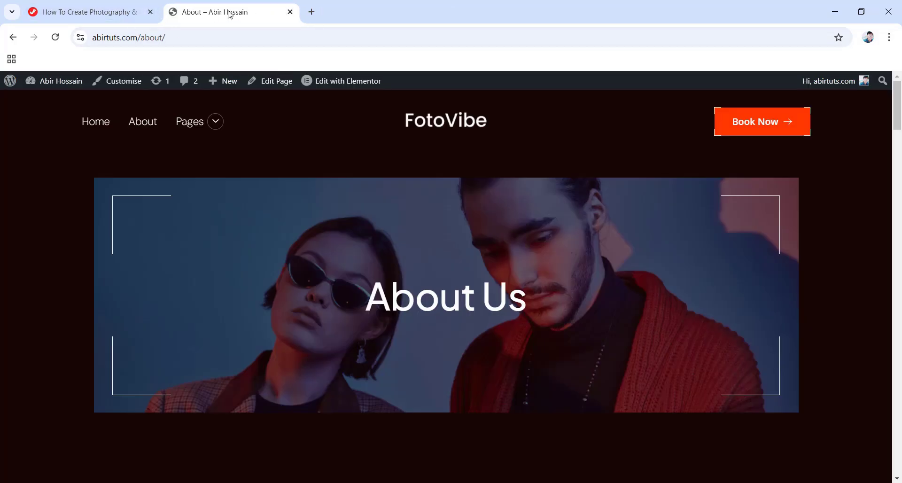
click(101, 131)
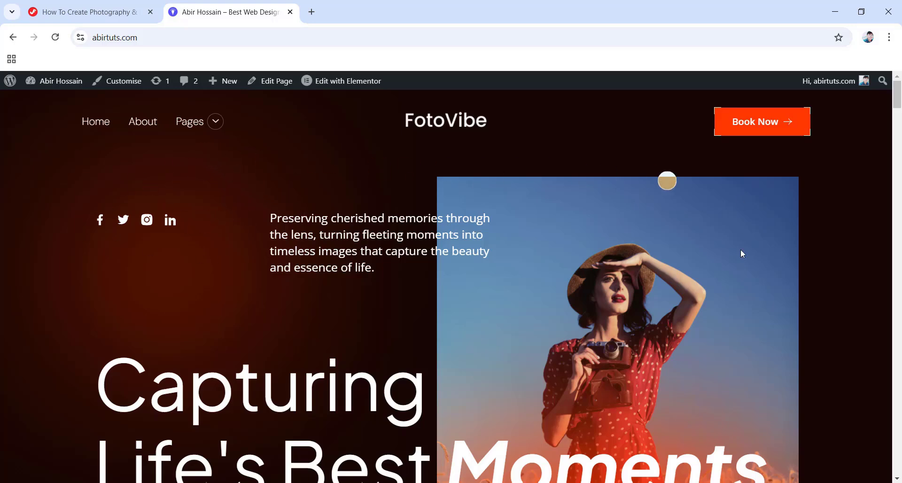
scroll(295, 300, down, 4)
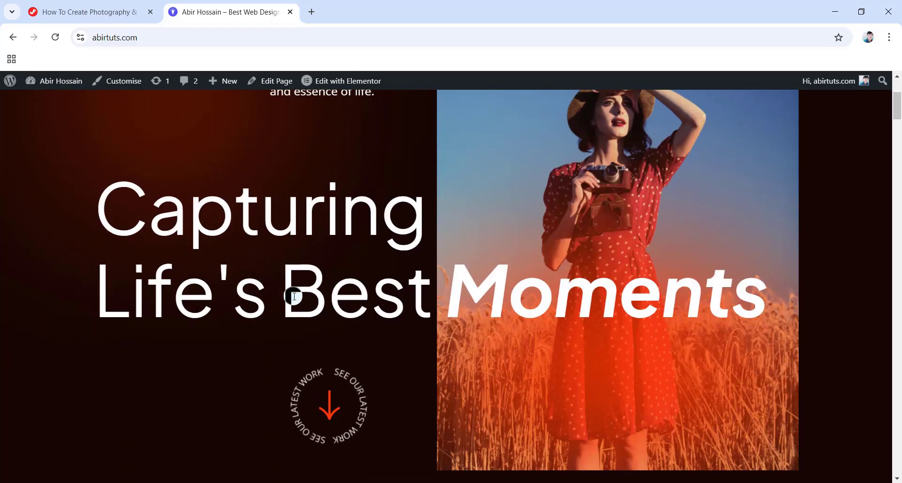
scroll(293, 301, down, 5)
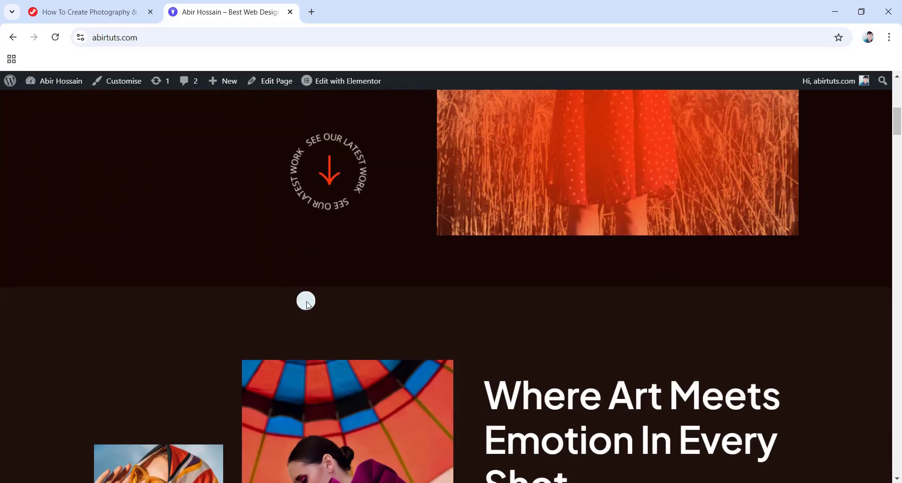
scroll(309, 306, down, 3)
scroll(314, 306, down, 1)
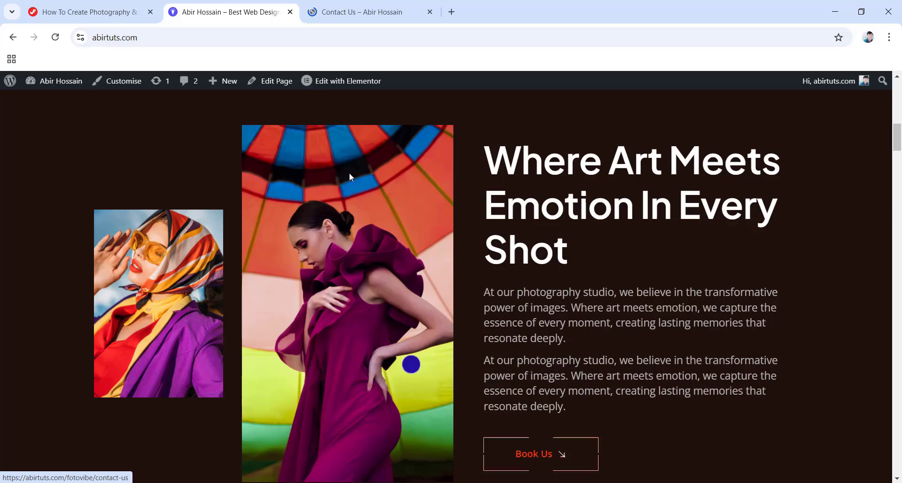
click(378, 15)
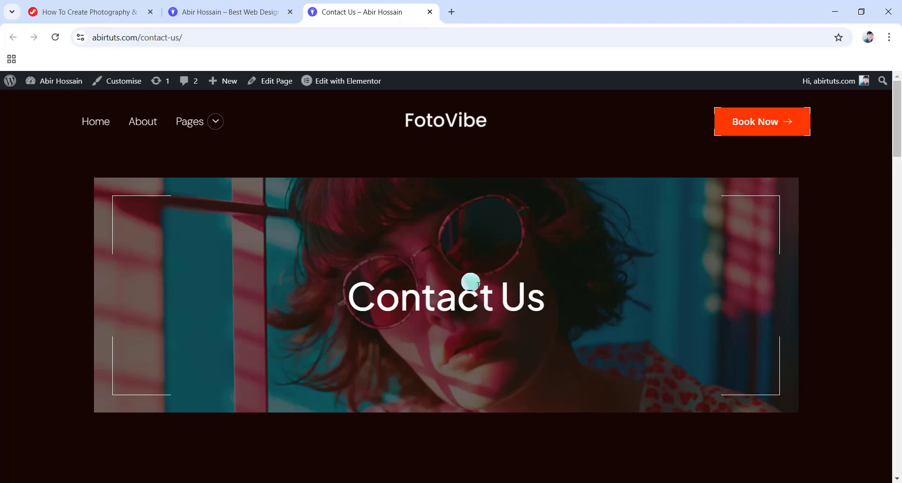
scroll(517, 350, down, 7)
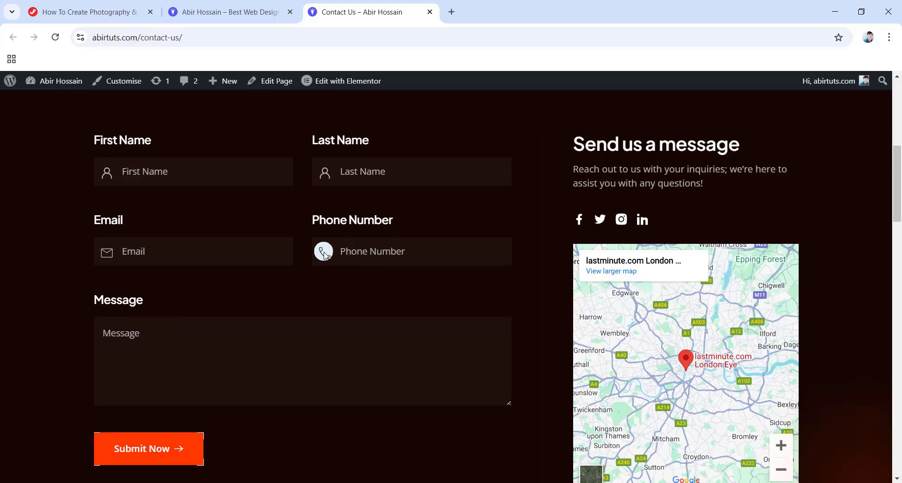
click(430, 12)
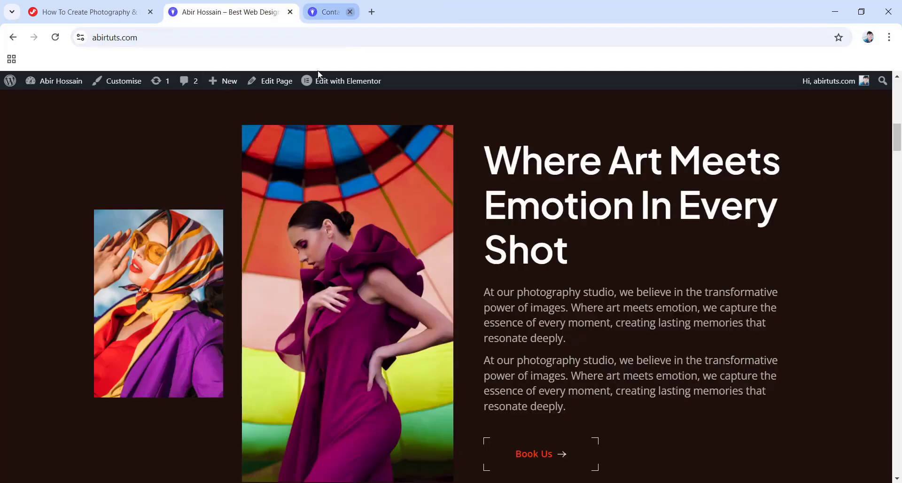
scroll(392, 192, down, 8)
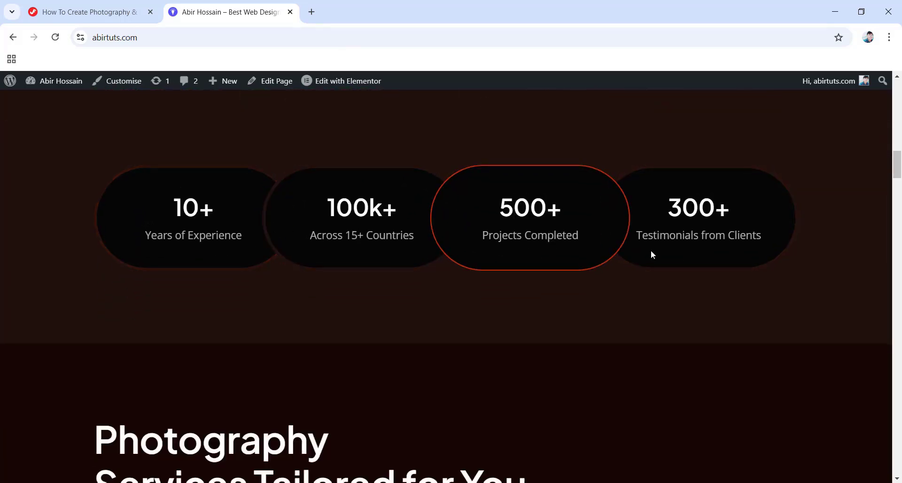
scroll(667, 254, down, 2)
scroll(682, 255, down, 4)
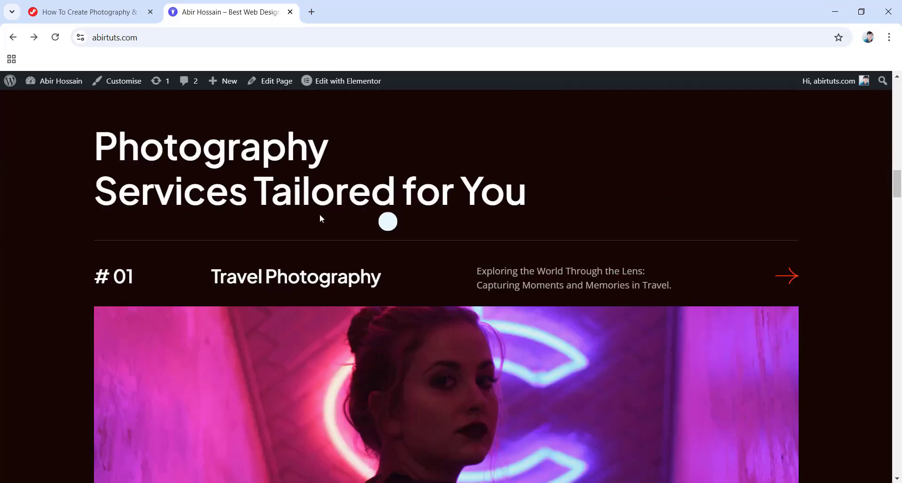
scroll(353, 239, down, 6)
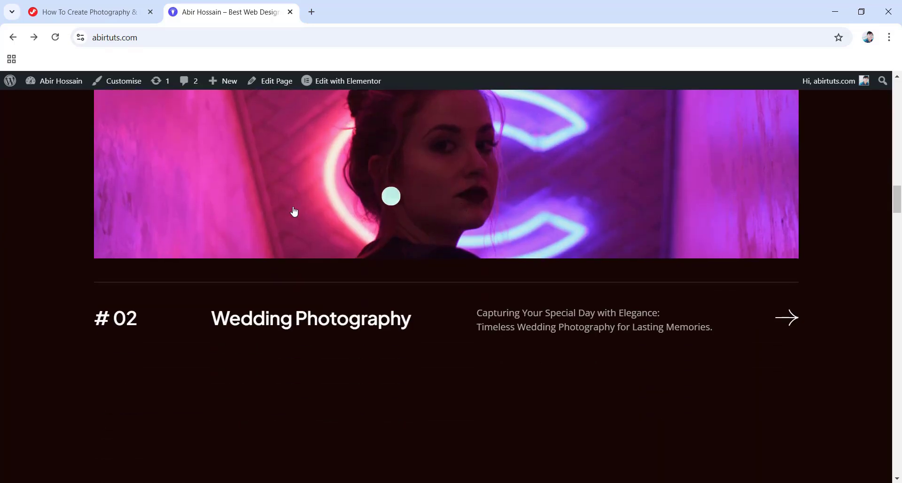
scroll(473, 219, down, 5)
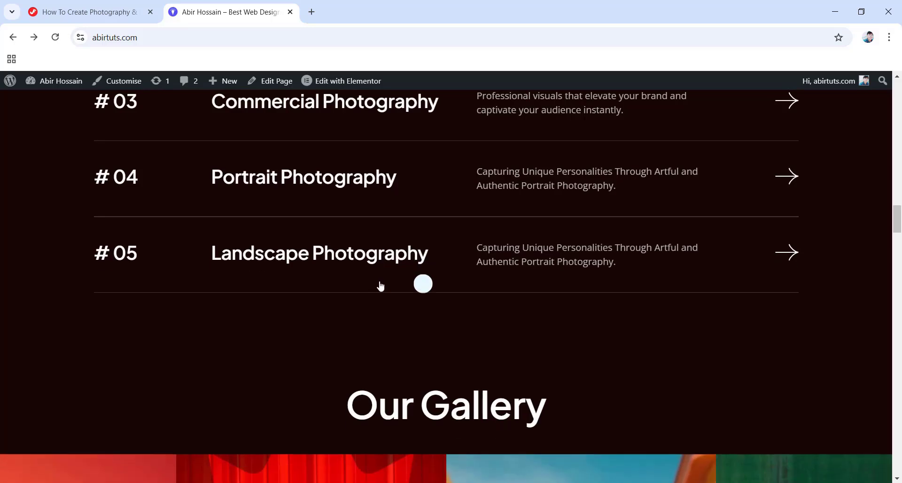
scroll(383, 268, up, 5)
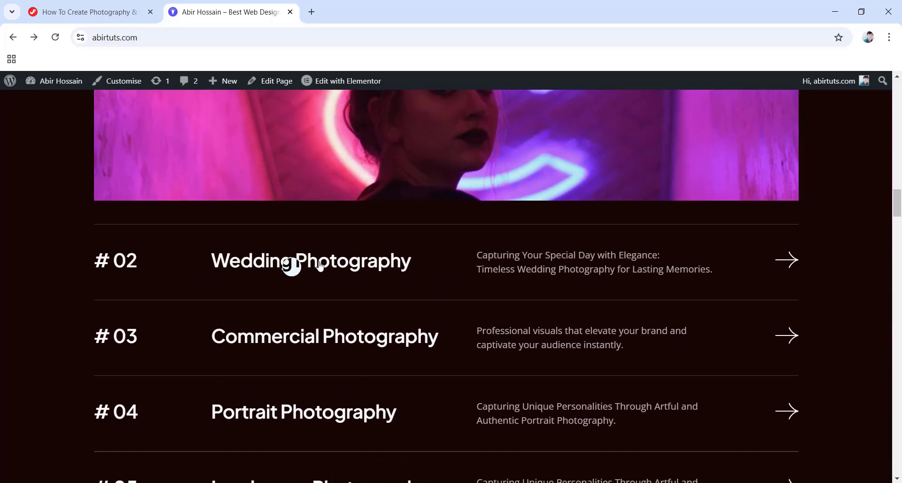
click(392, 202)
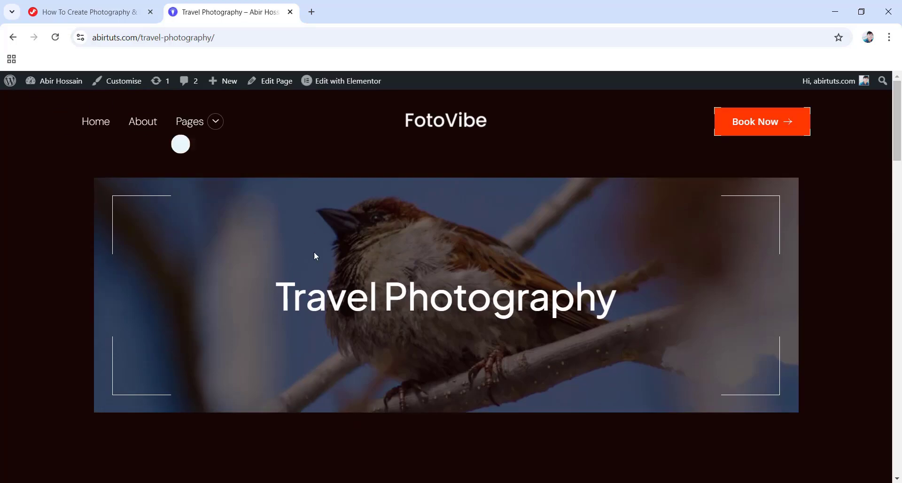
scroll(315, 256, down, 12)
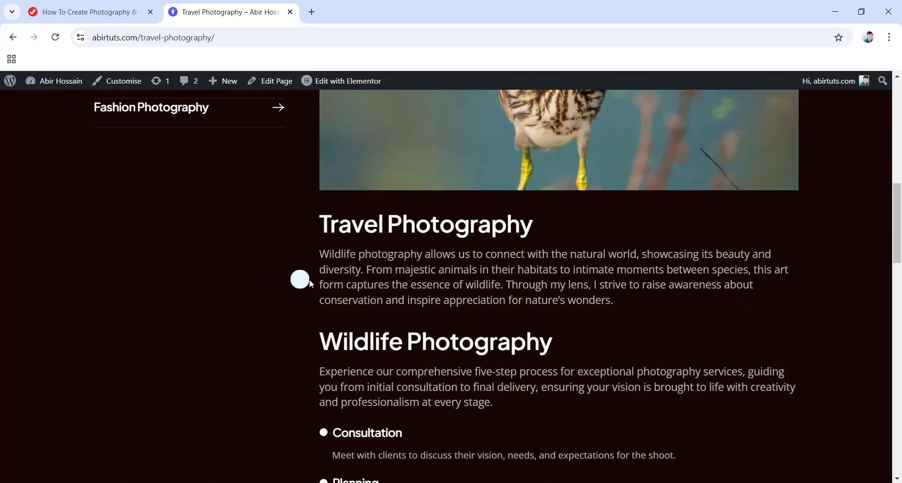
scroll(300, 278, down, 10)
scroll(403, 308, down, 5)
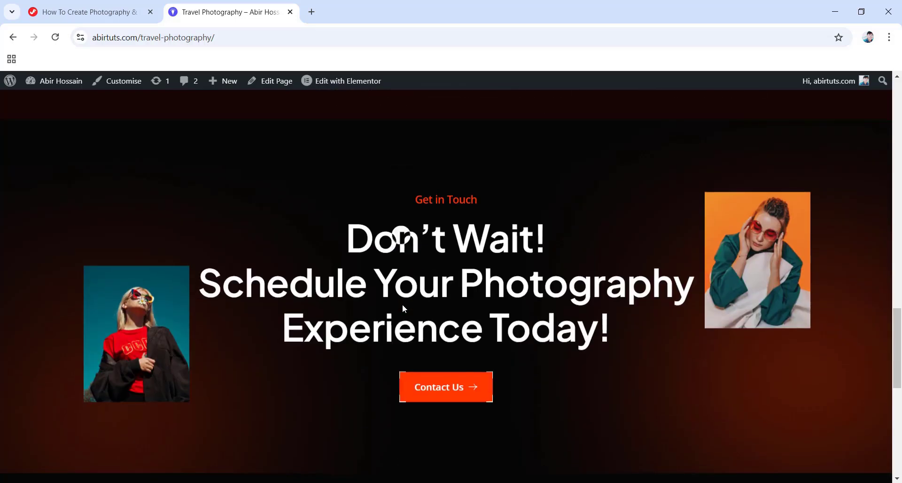
click(7, 35)
scroll(370, 229, down, 15)
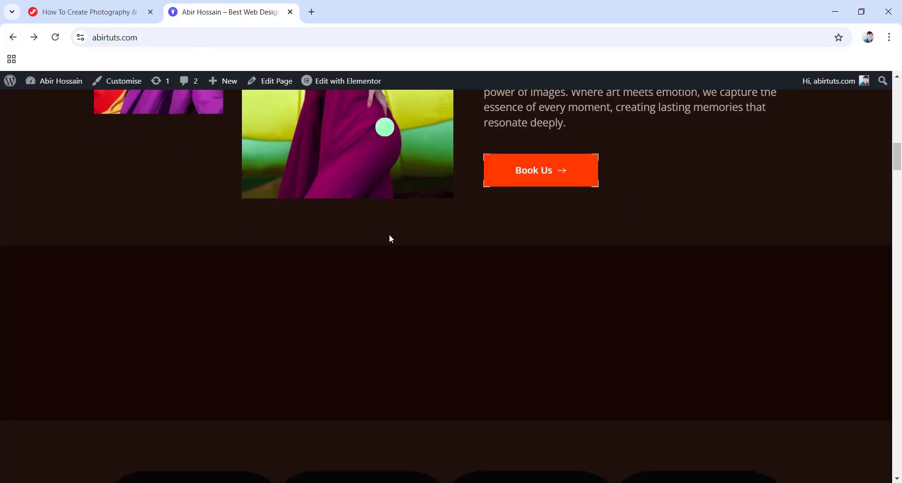
scroll(390, 240, down, 5)
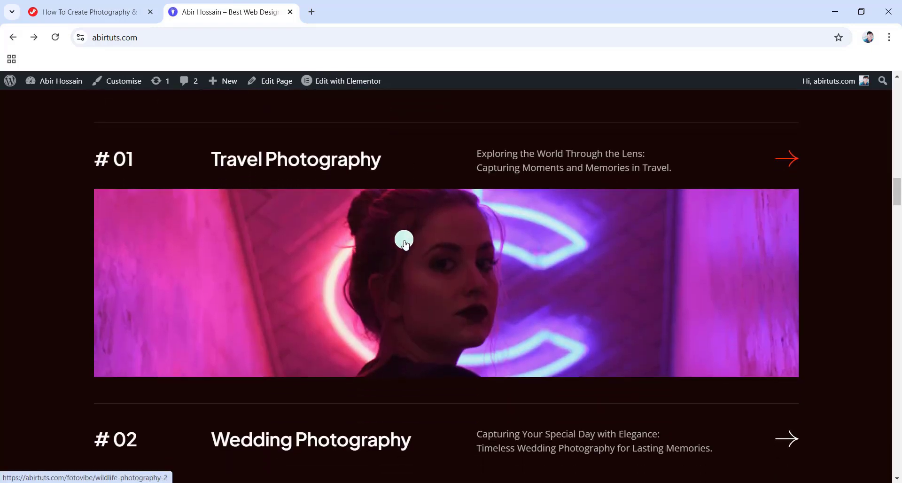
scroll(405, 242, down, 15)
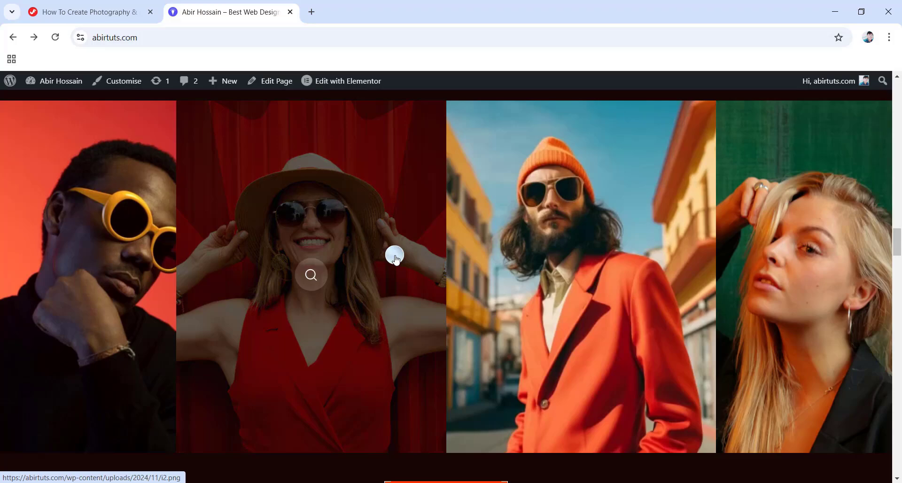
click(331, 224)
click(613, 261)
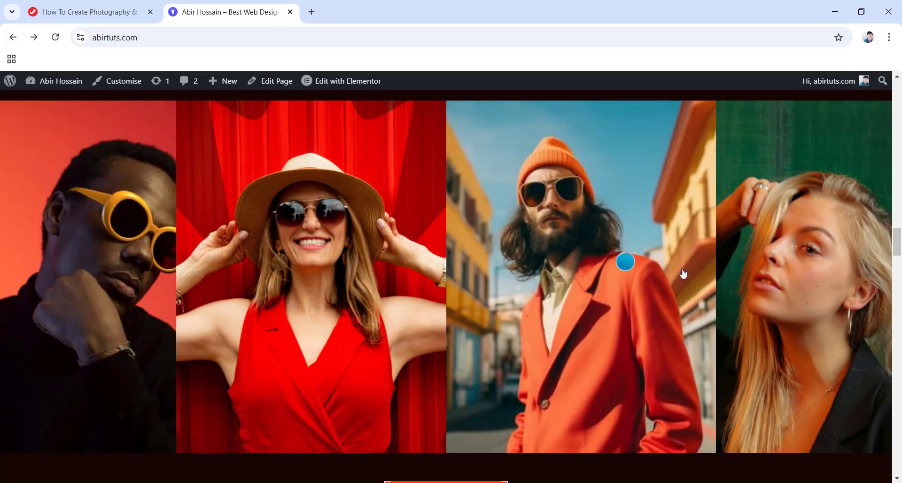
click(783, 283)
click(782, 282)
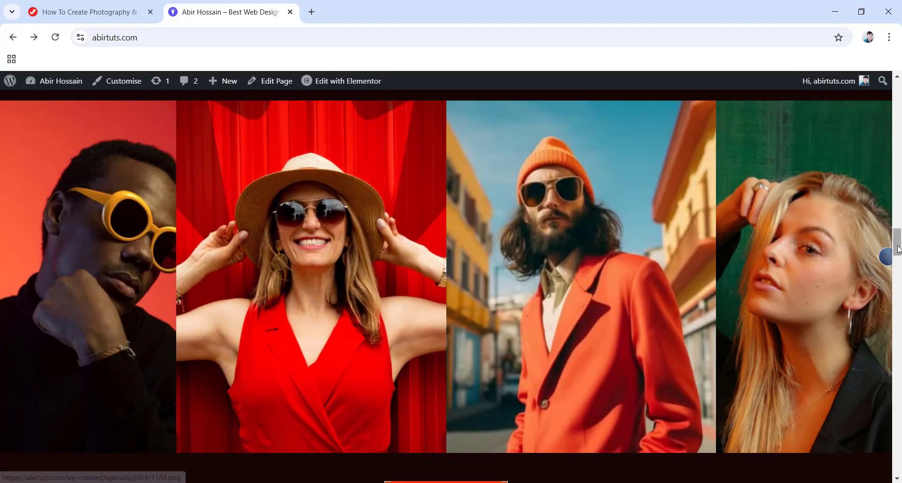
drag(897, 249, 900, 96)
scroll(384, 288, down, 5)
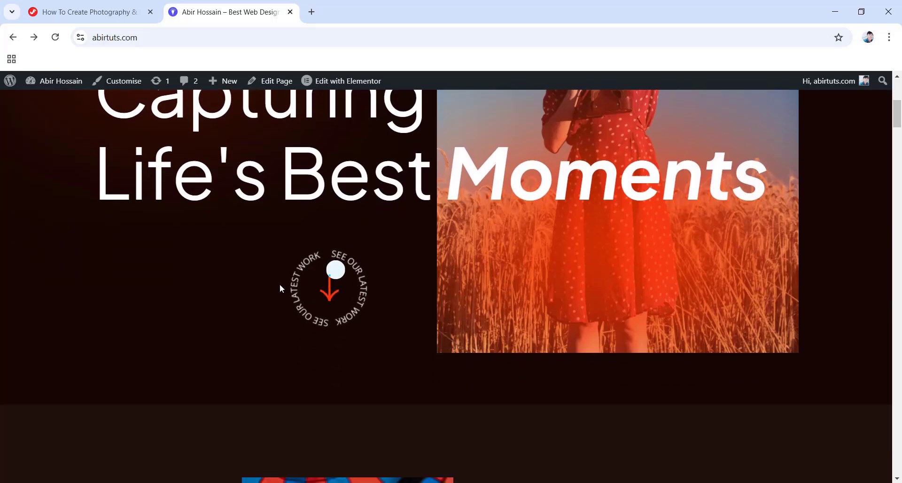
click(333, 294)
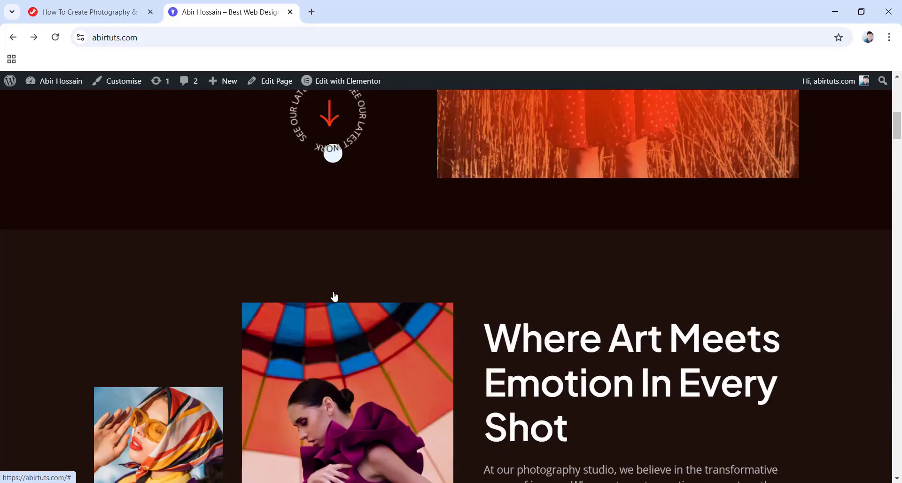
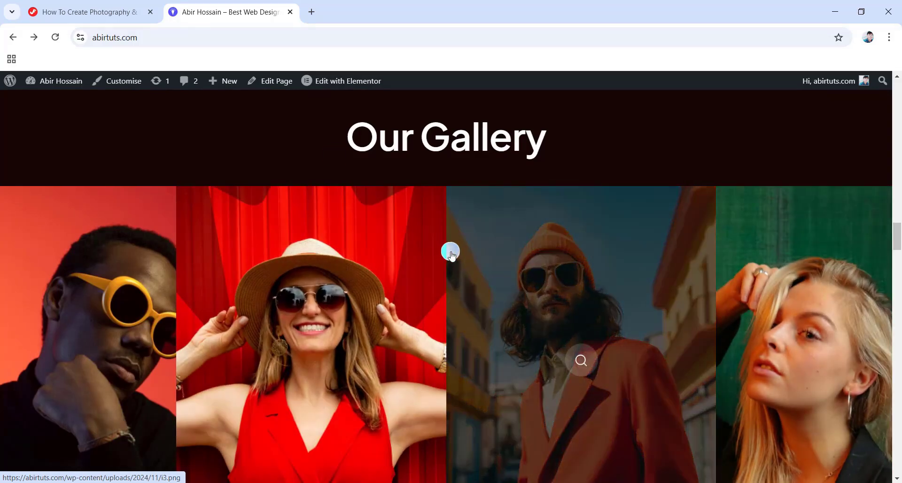
Open the full gallery from See Full Gallery and scroll through its photo grid.
scroll(452, 256, down, 3)
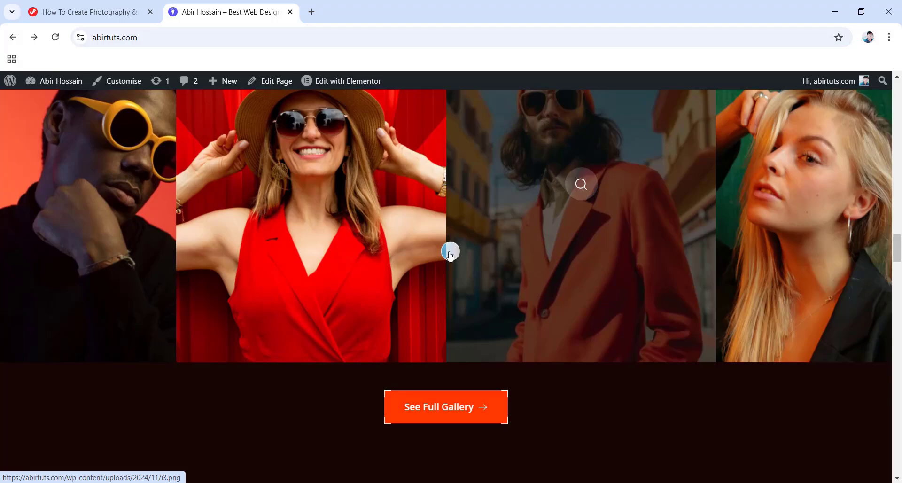
click(448, 412)
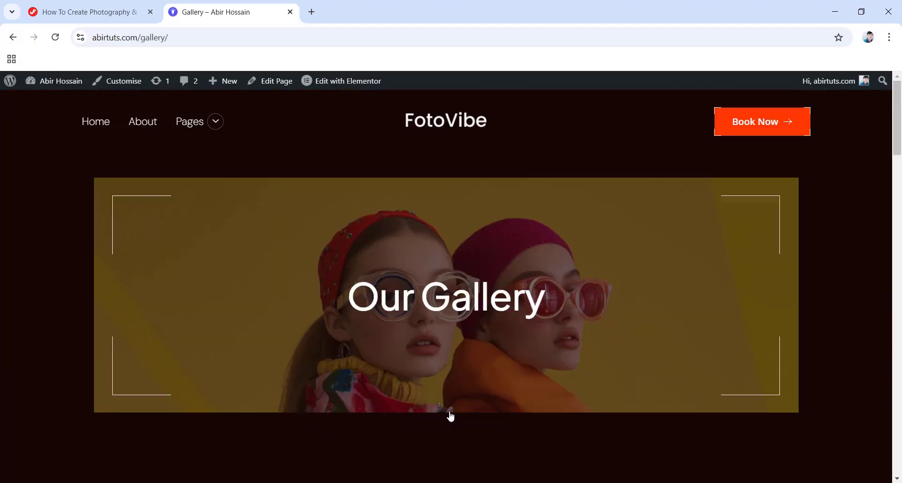
scroll(432, 332, down, 15)
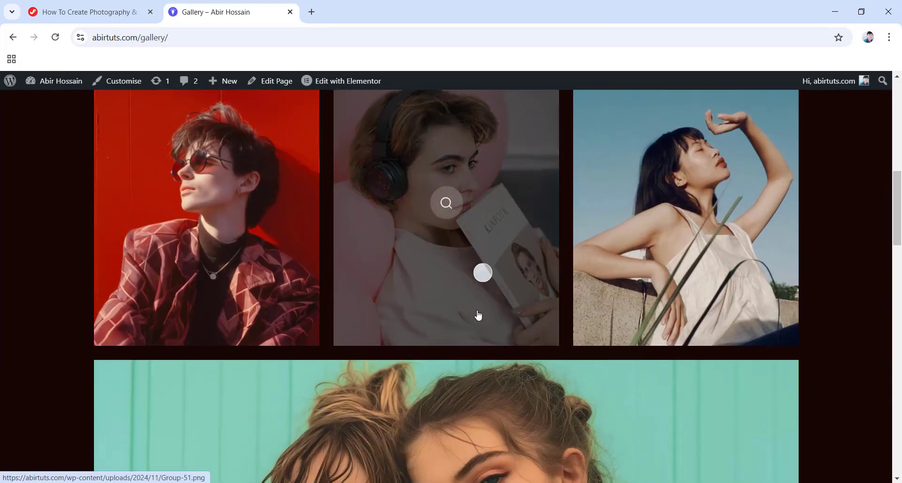
scroll(484, 317, down, 12)
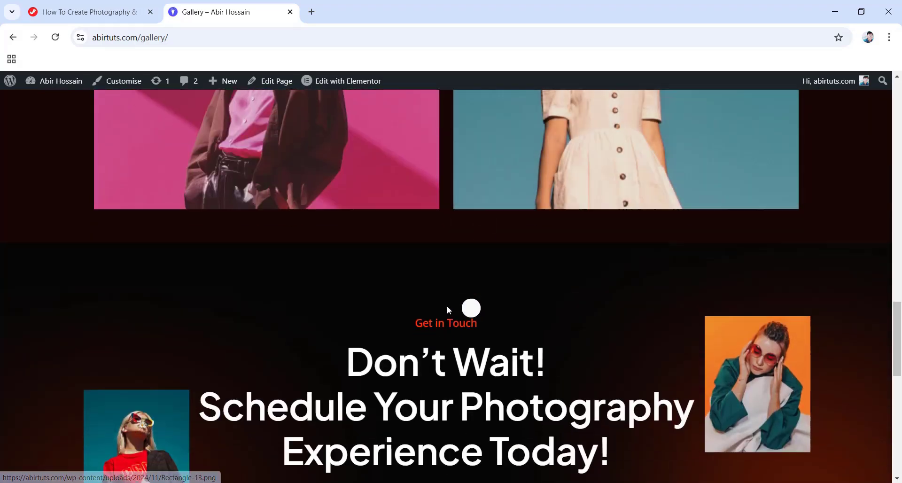
scroll(447, 305, up, 20)
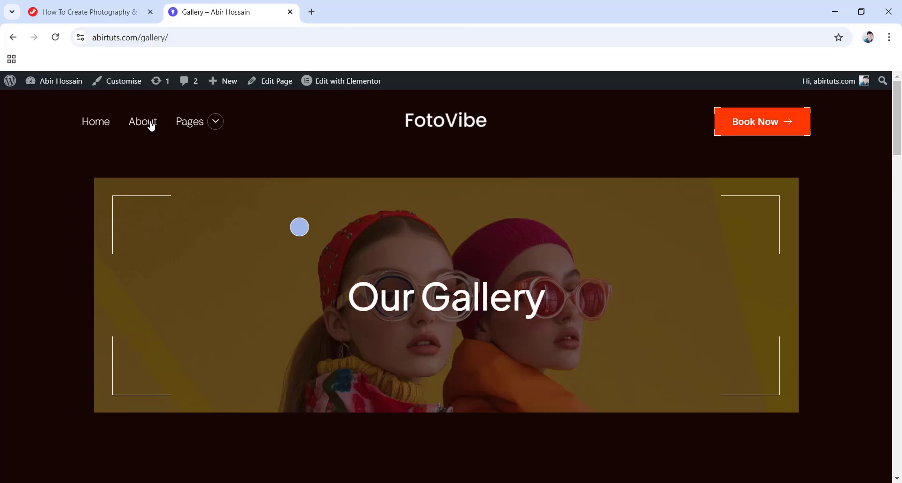
mouse_move(197, 121)
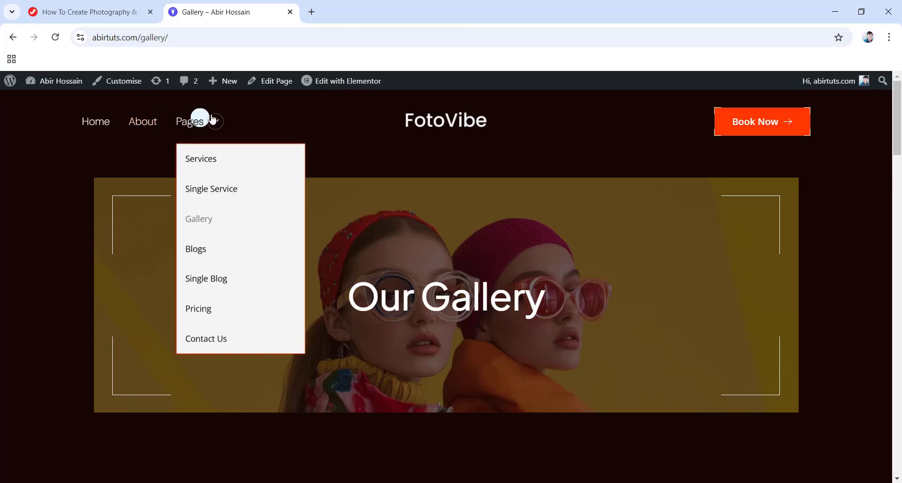
Revisit the Gallery page, then return home and scroll through the upper home sections.
click(218, 223)
click(91, 126)
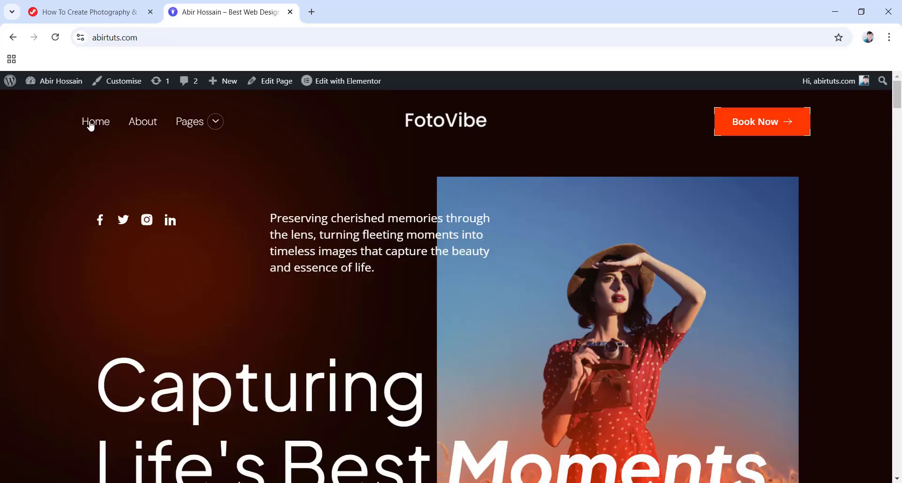
scroll(461, 255, down, 15)
scroll(465, 257, down, 10)
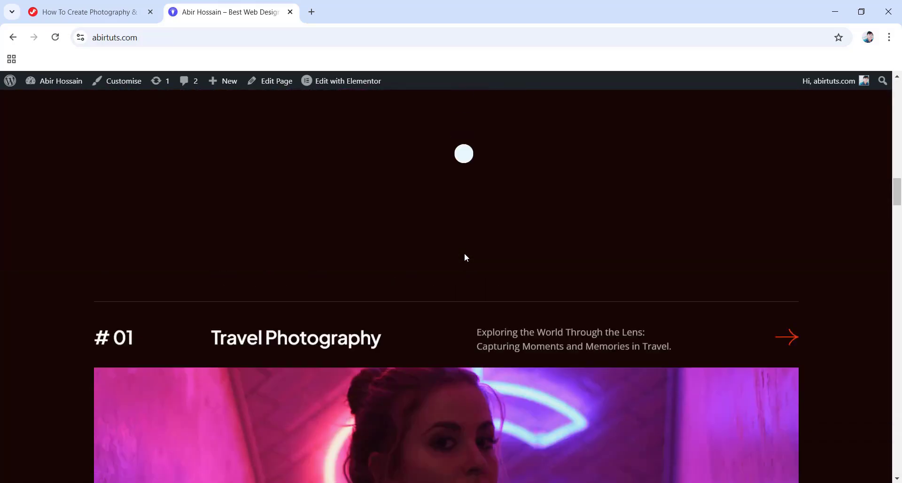
scroll(465, 257, down, 10)
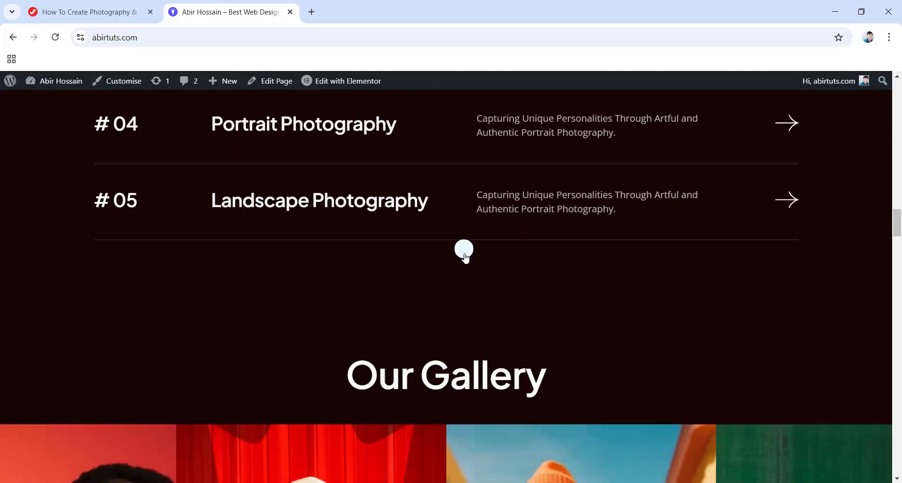
scroll(459, 238, down, 10)
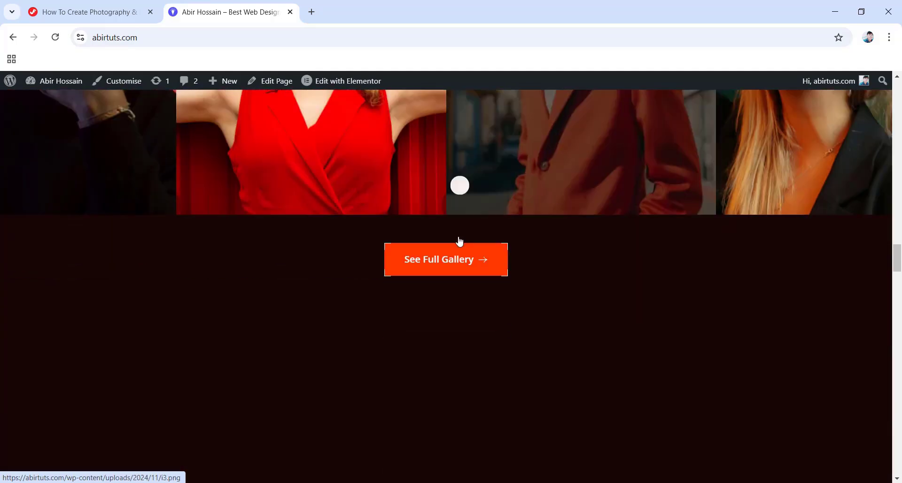
scroll(458, 231, up, 1)
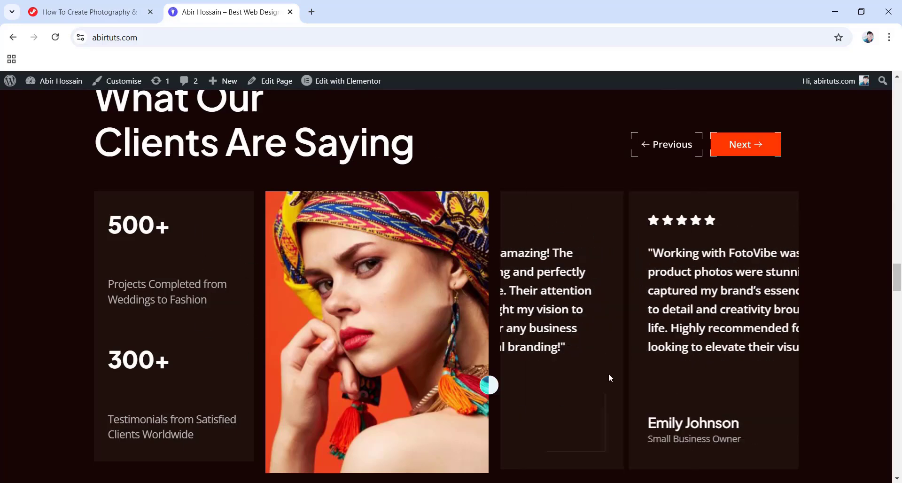
Expand the home page FAQ answers on booking, packages, photo delivery time and deposits.
scroll(415, 271, down, 5)
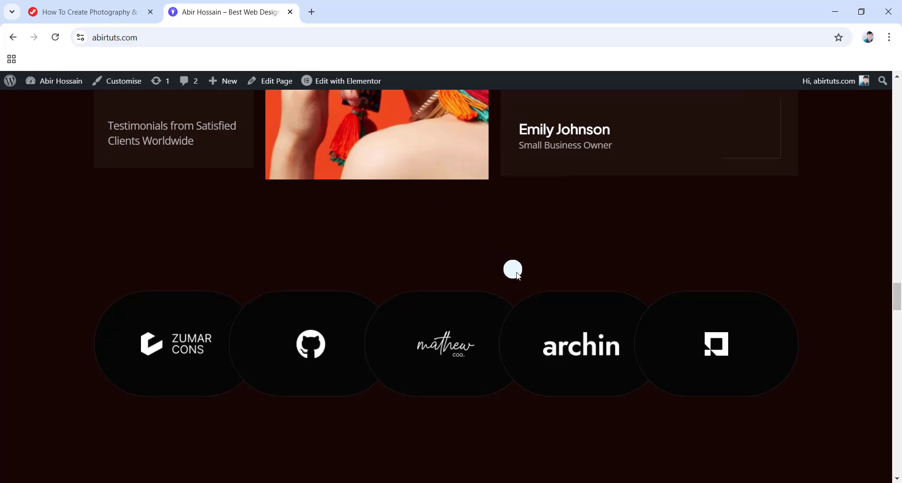
scroll(84, 198, down, 2)
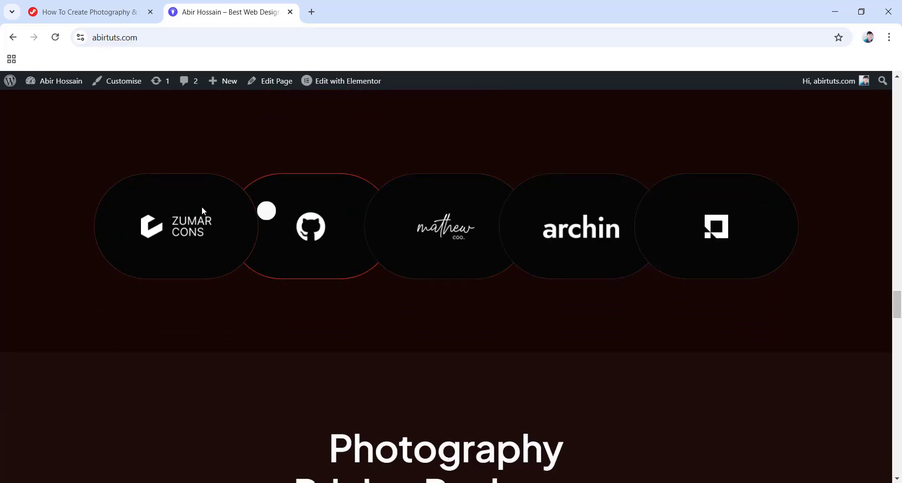
scroll(536, 322, down, 2)
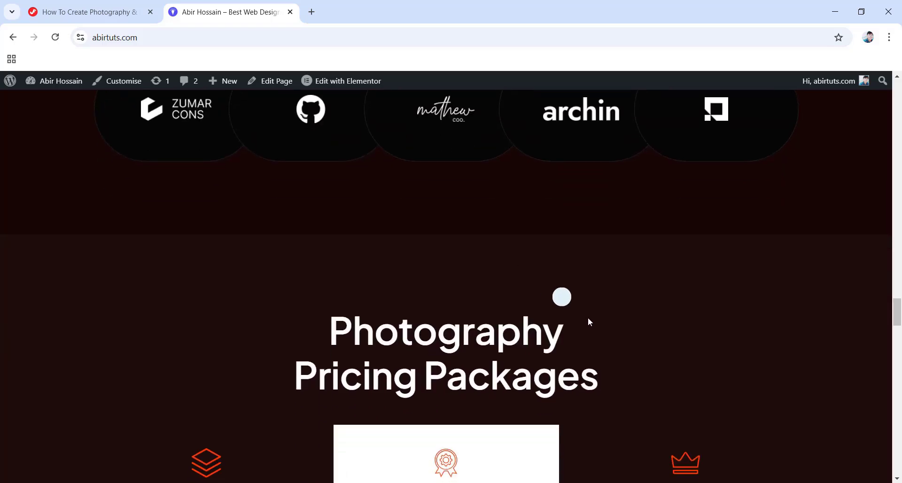
scroll(590, 321, down, 4)
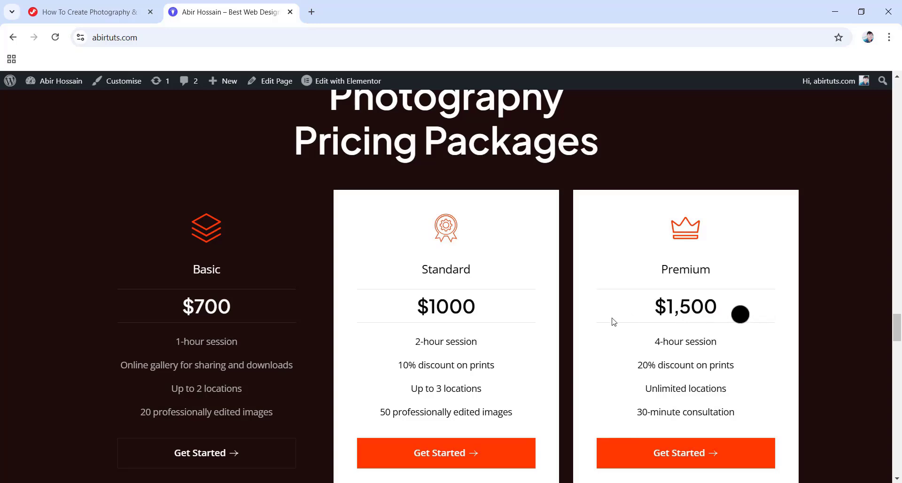
scroll(518, 336, down, 10)
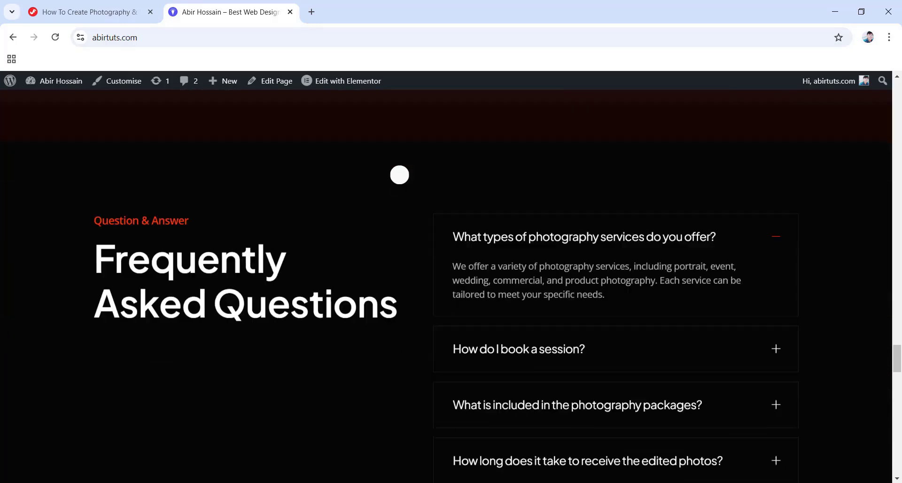
scroll(471, 308, down, 1)
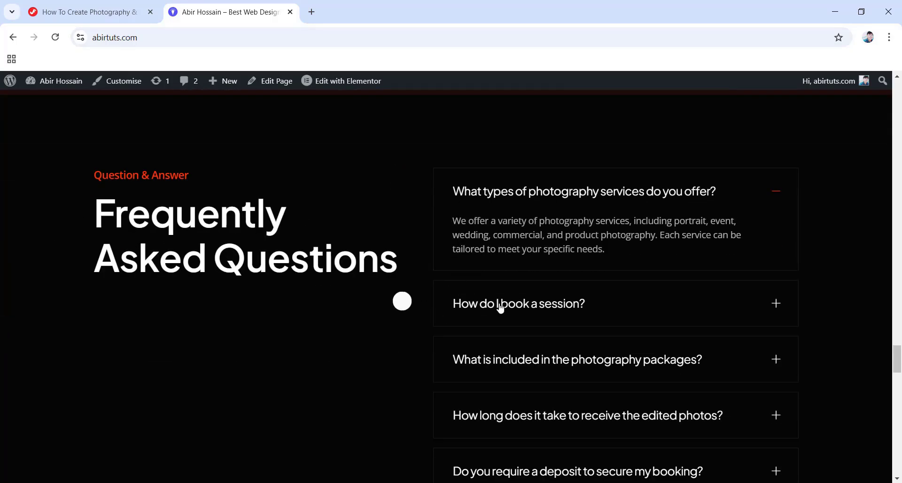
scroll(550, 281, down, 1)
click(540, 245)
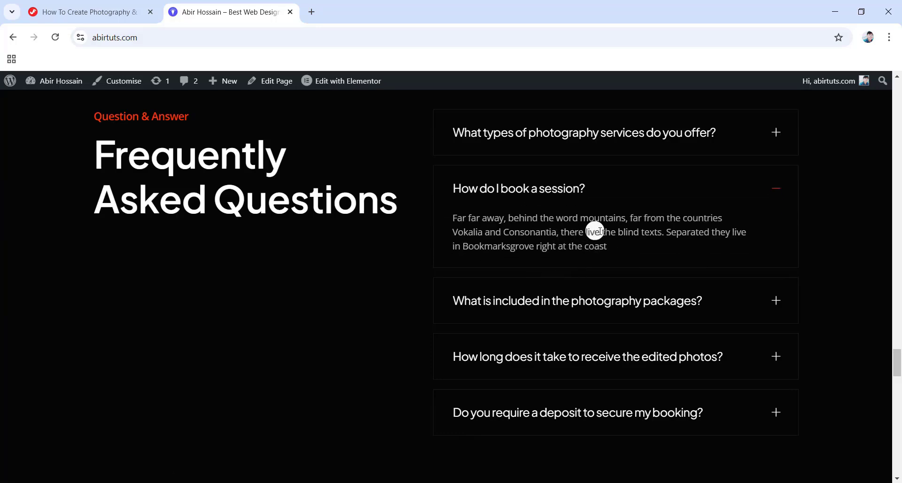
click(548, 297)
scroll(470, 282, down, 2)
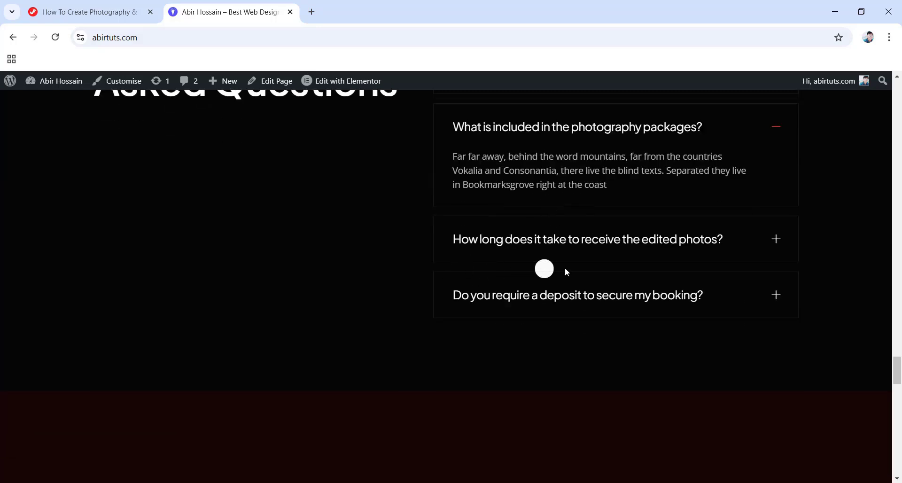
click(554, 239)
scroll(555, 239, down, 1)
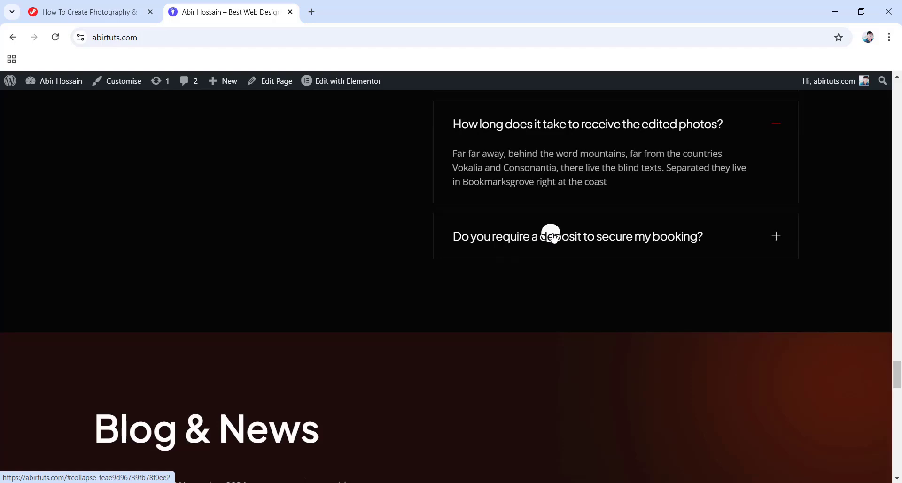
click(553, 236)
Scroll down through the Blog & News posts, call-to-action section and footer.
scroll(338, 239, down, 6)
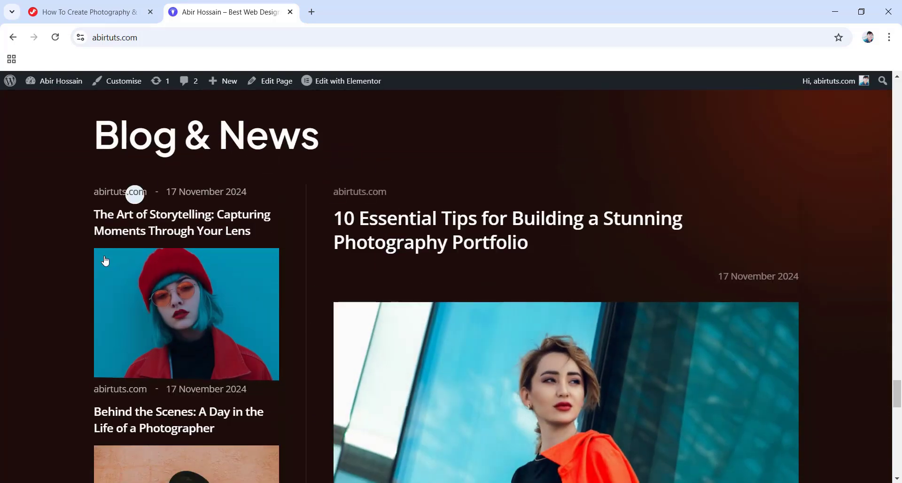
scroll(572, 261, down, 1)
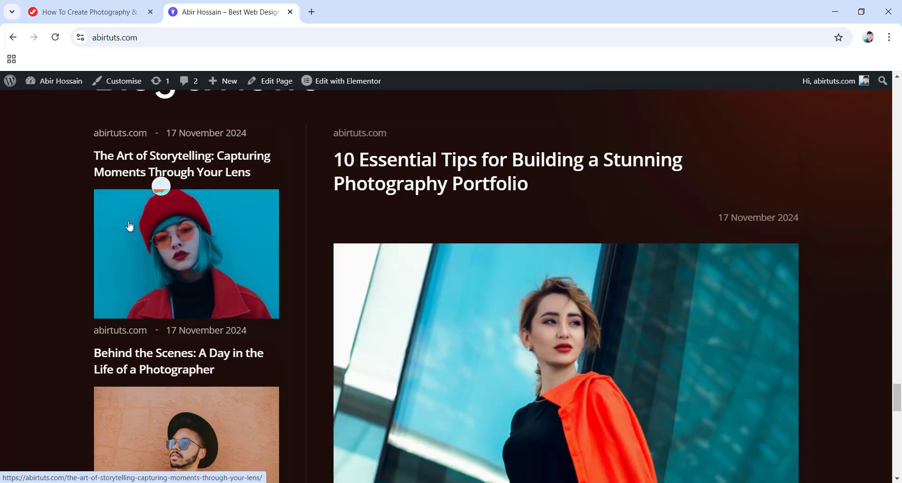
scroll(146, 348, down, 1)
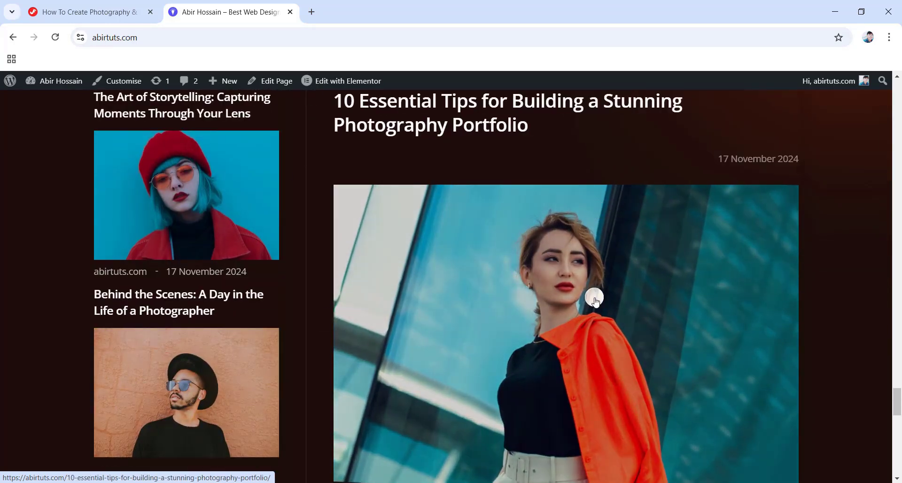
scroll(595, 299, down, 10)
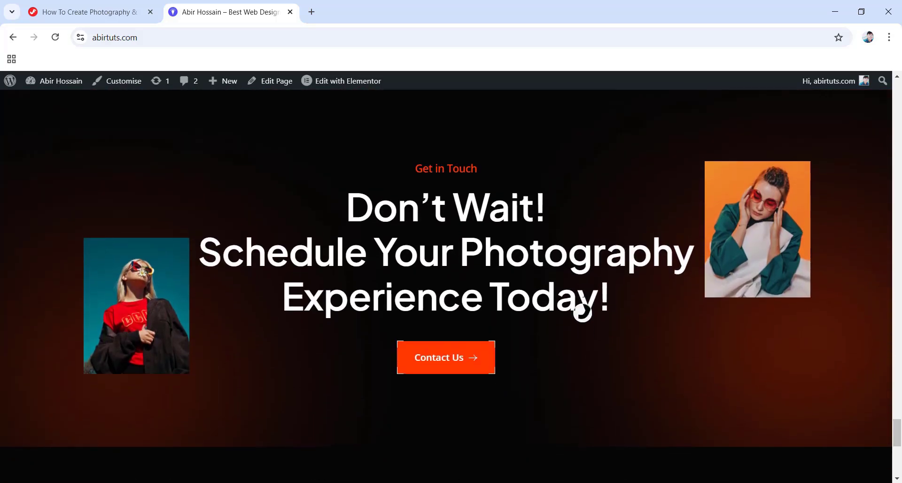
scroll(584, 294, down, 4)
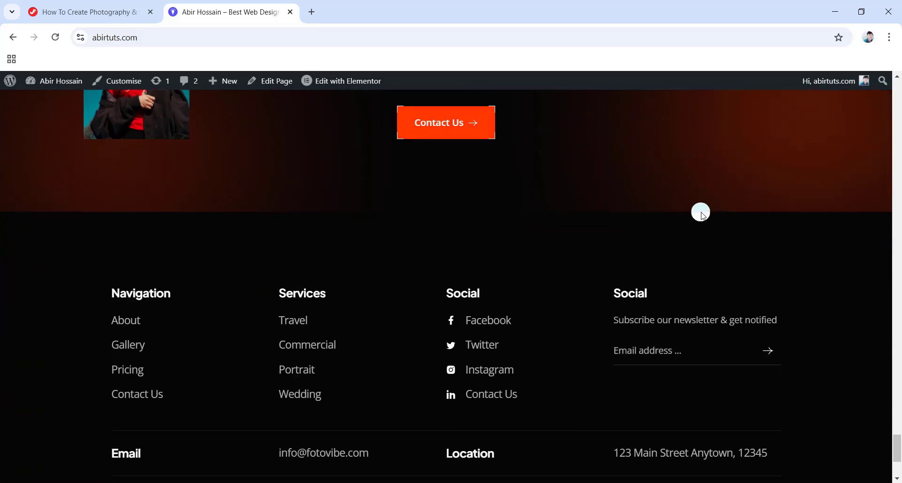
scroll(303, 172, down, 3)
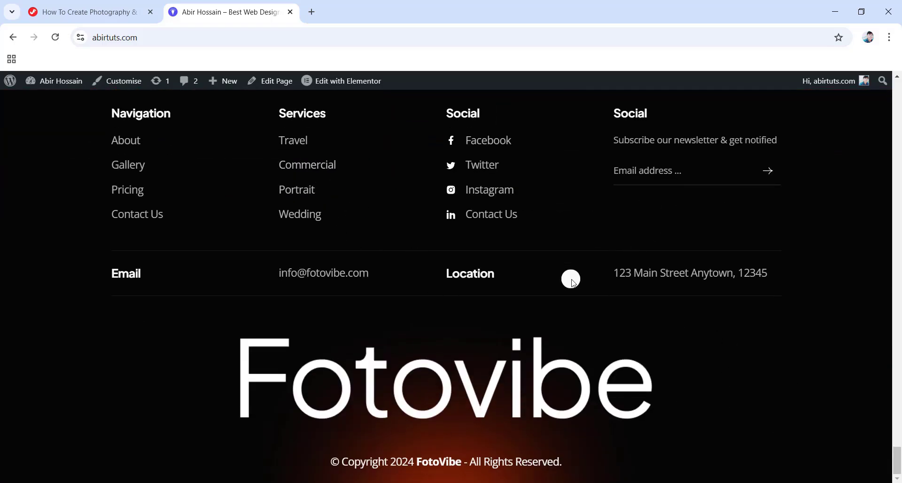
Review the whole About page from banner to footer, then return to its top.
click(126, 141)
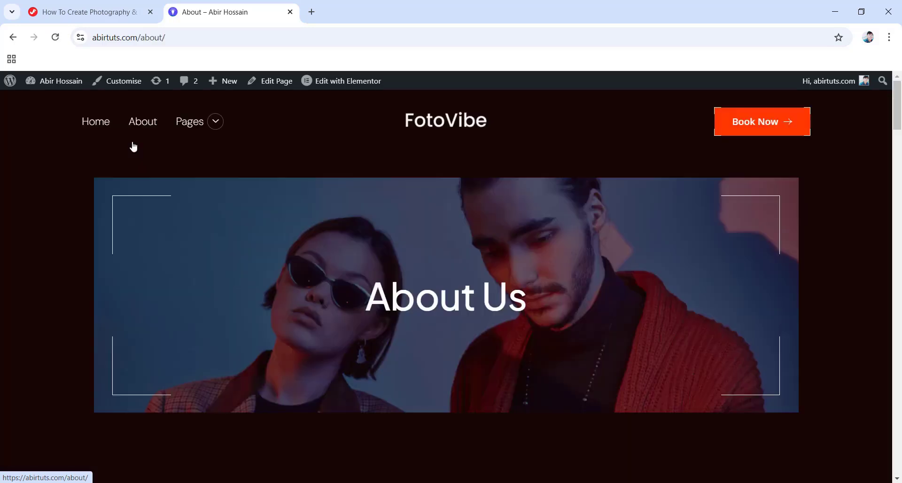
scroll(373, 180, down, 8)
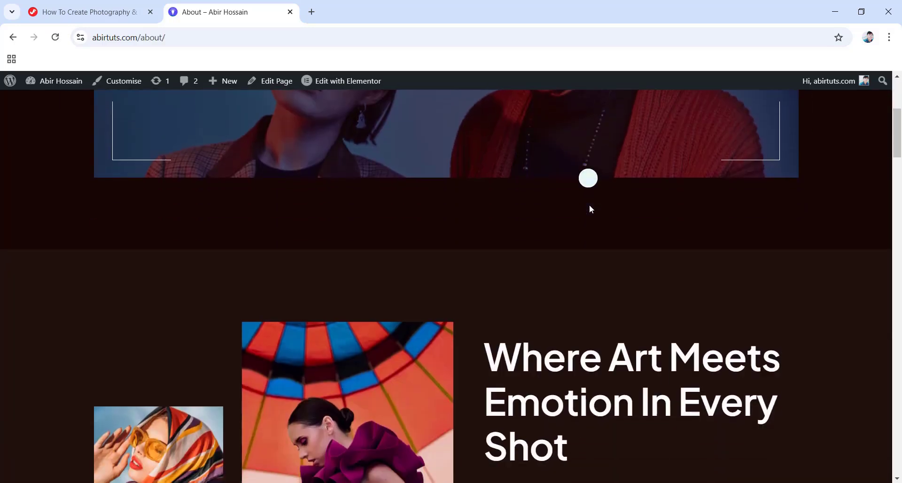
scroll(513, 192, down, 10)
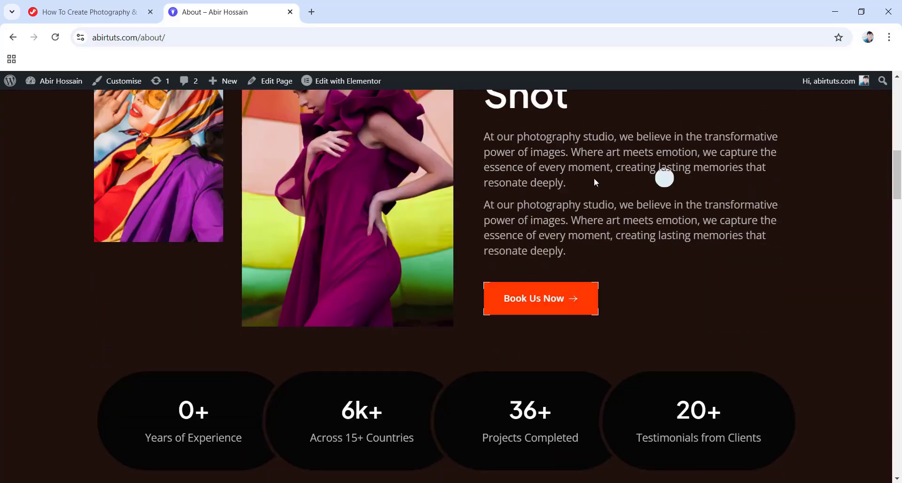
scroll(434, 248, down, 6)
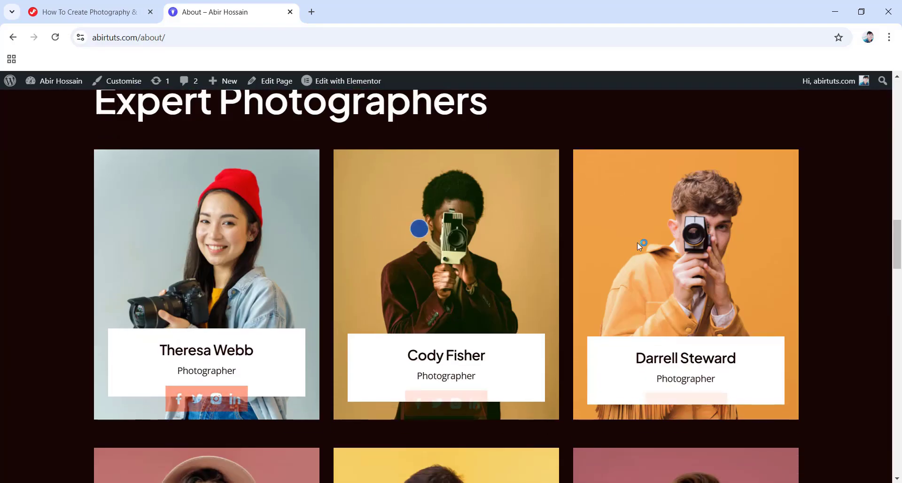
scroll(111, 256, down, 9)
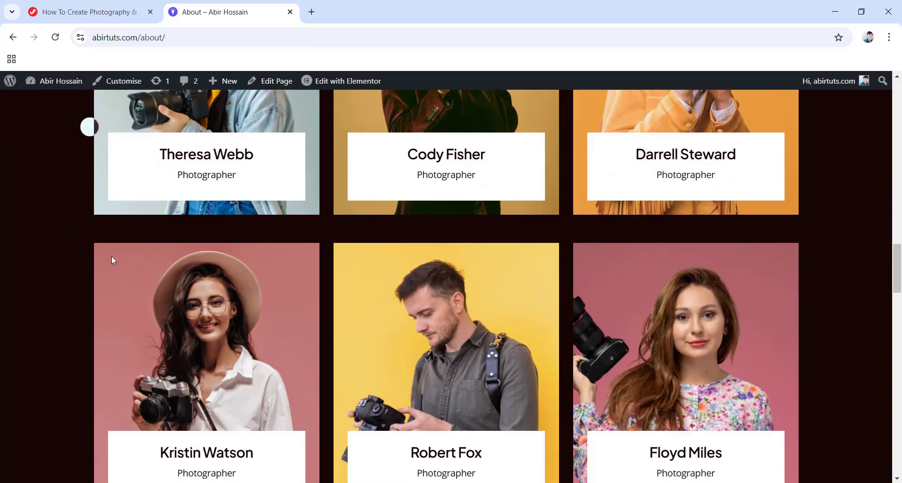
scroll(725, 278, down, 4)
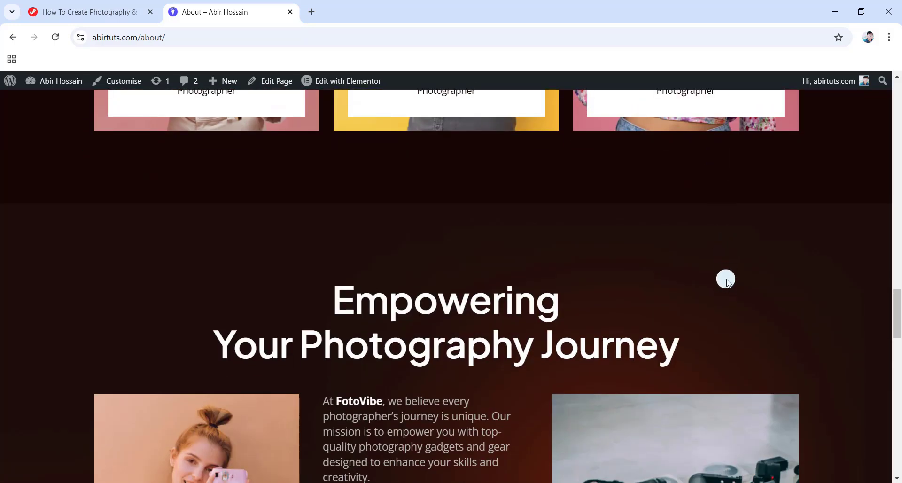
scroll(563, 263, down, 5)
scroll(552, 264, down, 5)
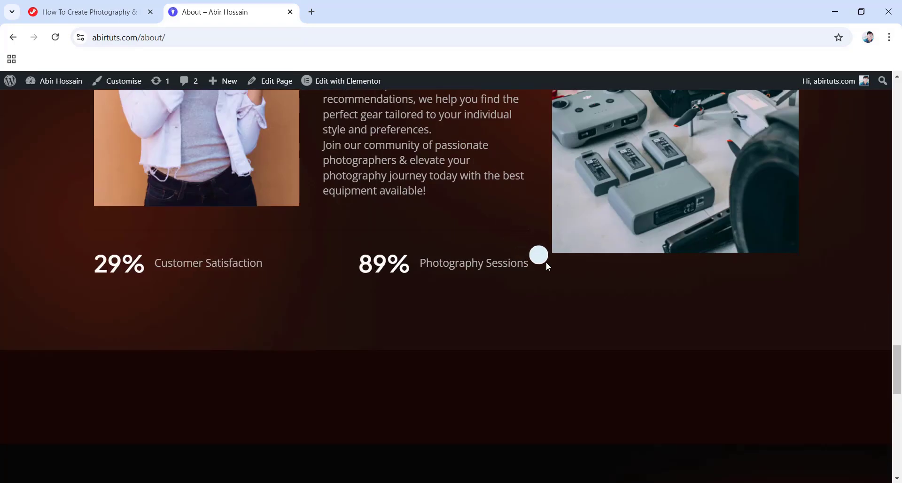
scroll(546, 261, down, 4)
scroll(546, 262, down, 6)
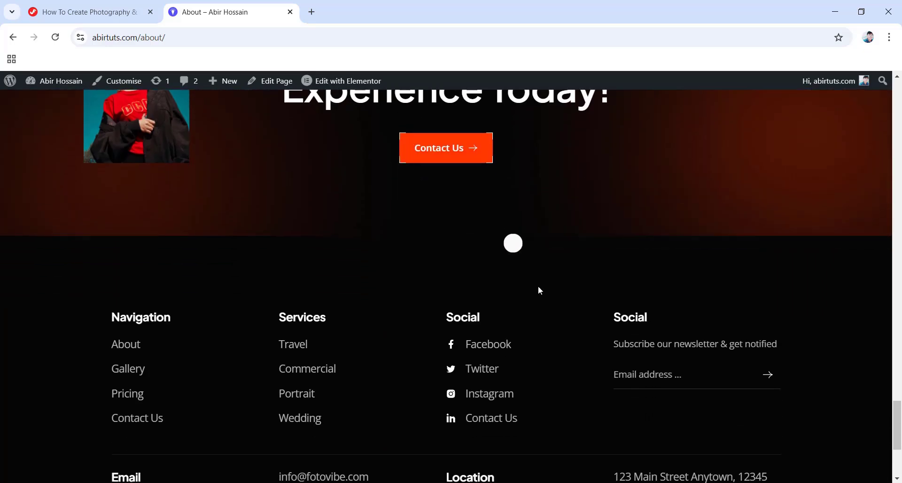
drag(884, 420, 900, 94)
mouse_move(202, 121)
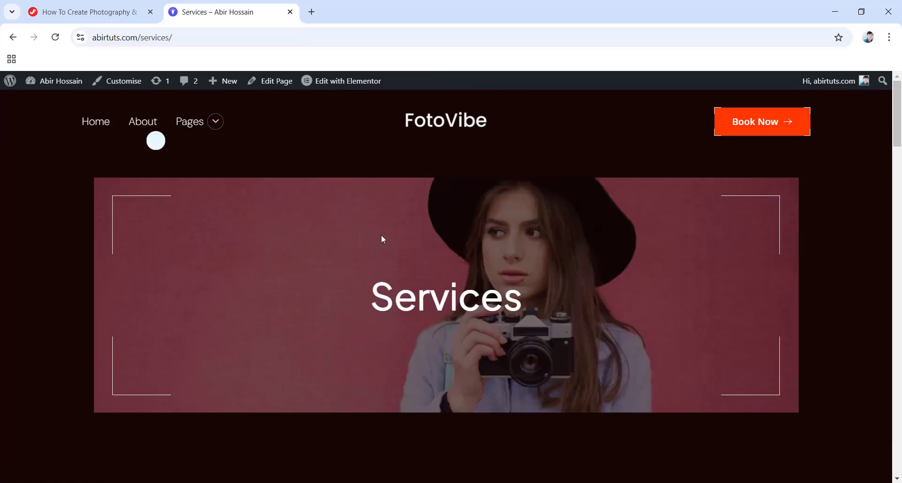
Browse the Services list and open the Travel Photography service page.
scroll(383, 239, down, 15)
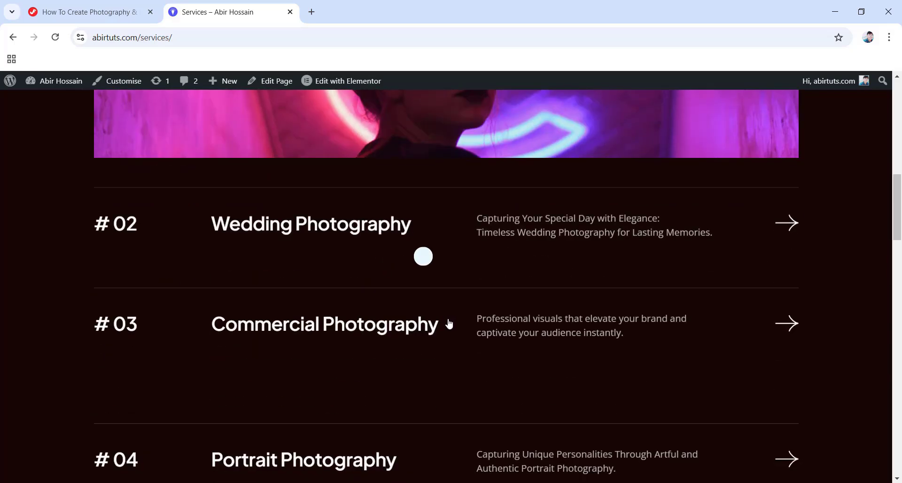
scroll(449, 324, down, 10)
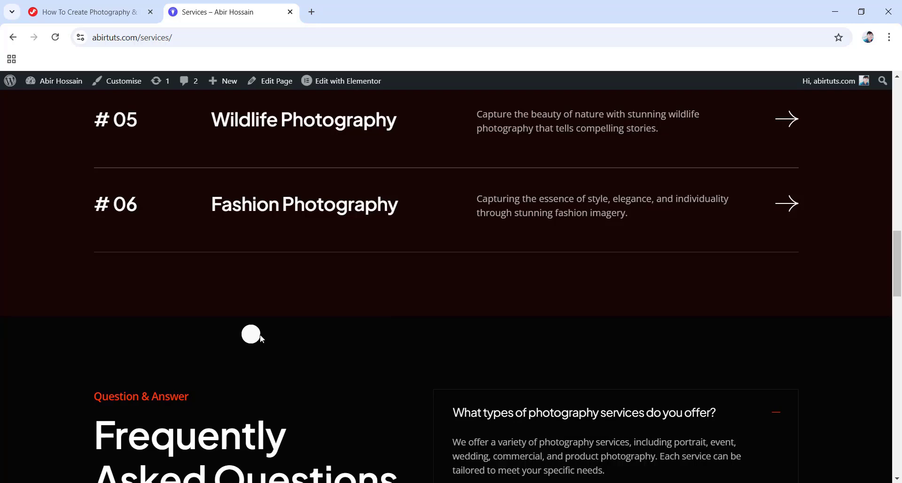
scroll(260, 334, up, 6)
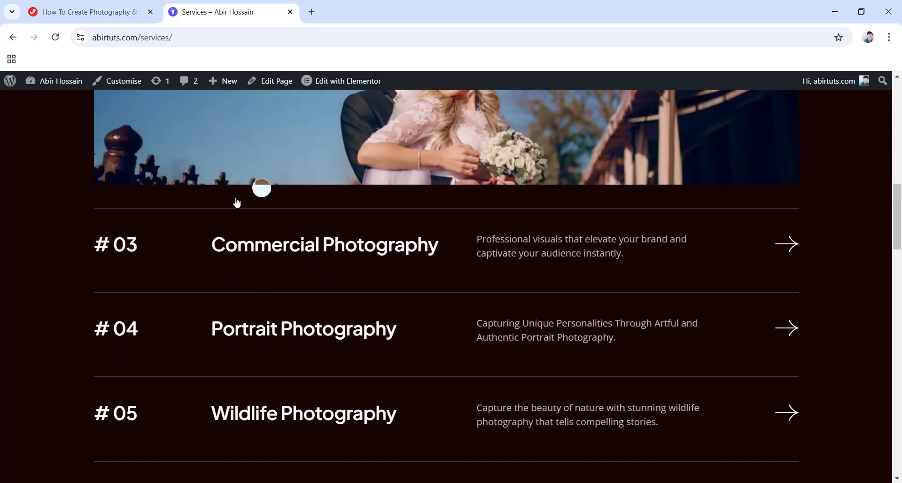
click(378, 139)
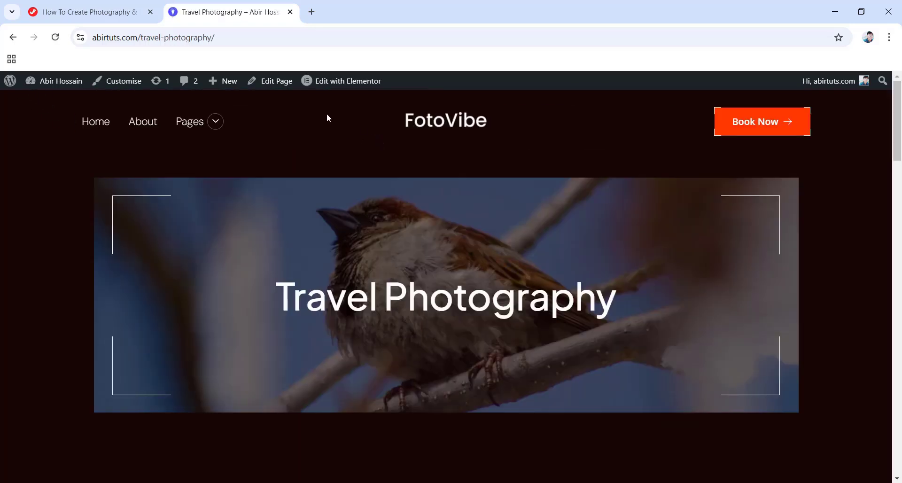
click(190, 122)
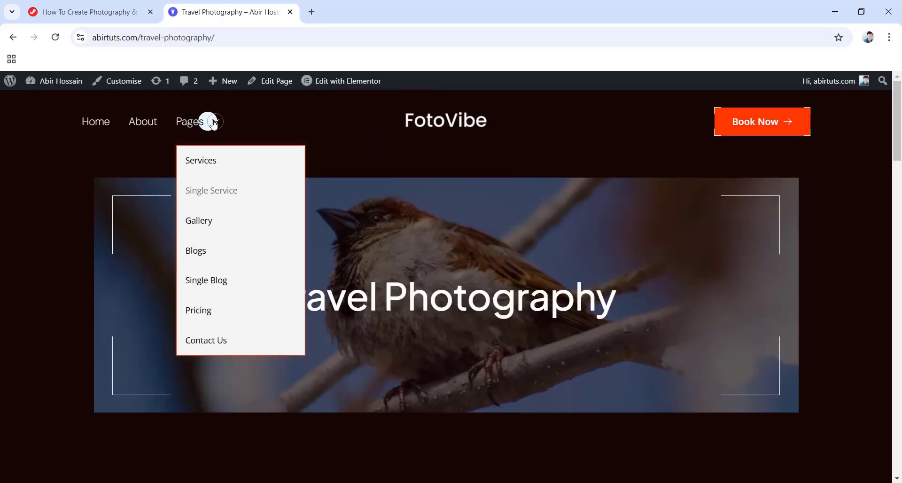
mouse_move(190, 121)
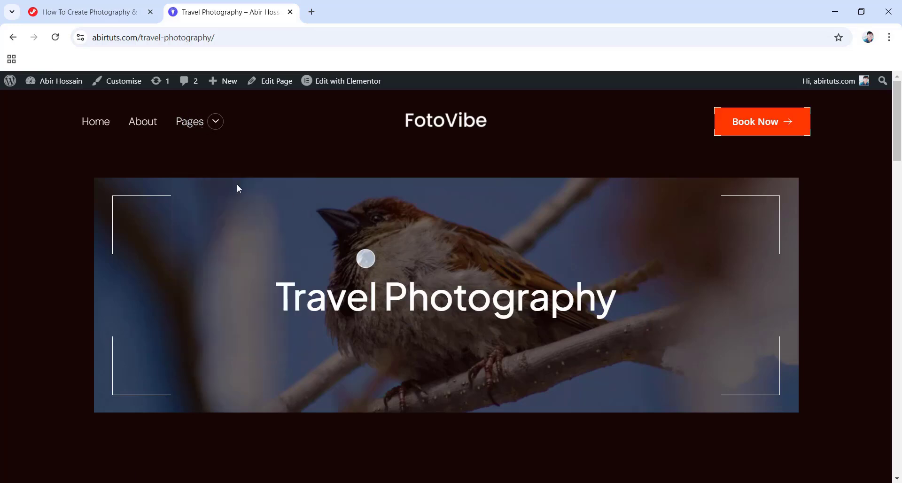
mouse_move(213, 131)
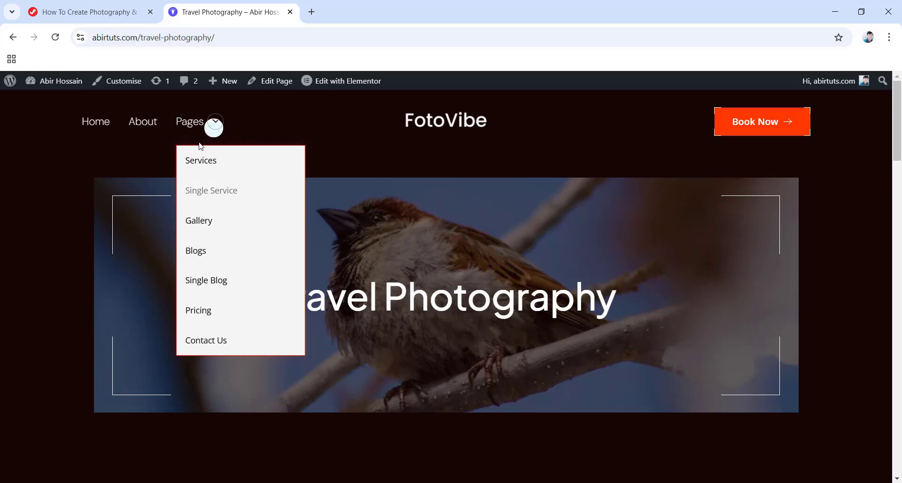
Browse the Blogs page post grid and open the 10 Essential Tips post.
click(218, 225)
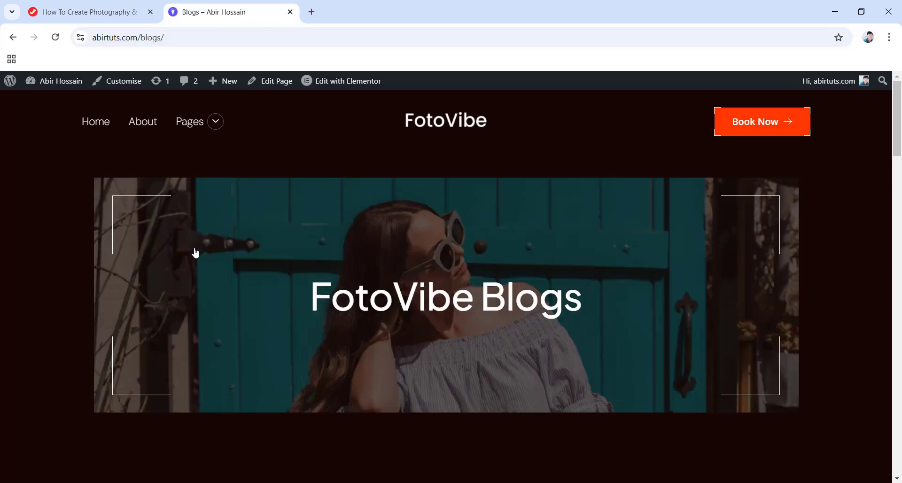
scroll(371, 258, down, 3)
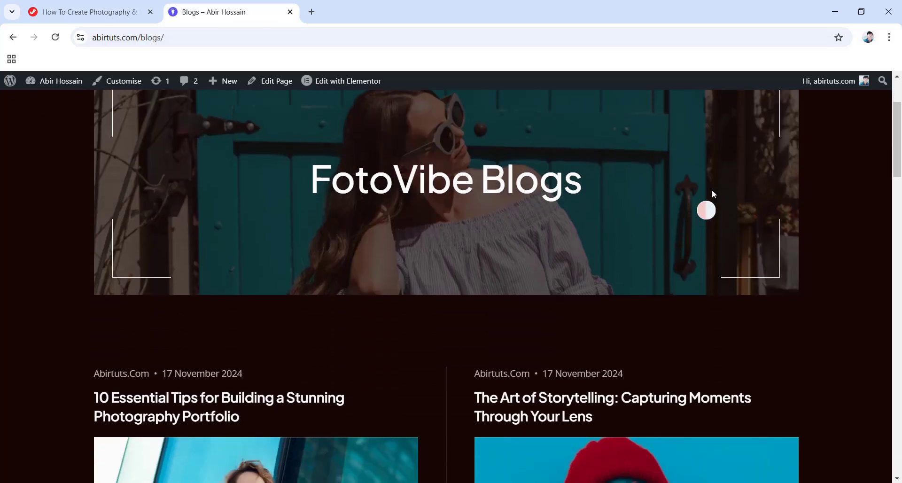
scroll(385, 229, down, 4)
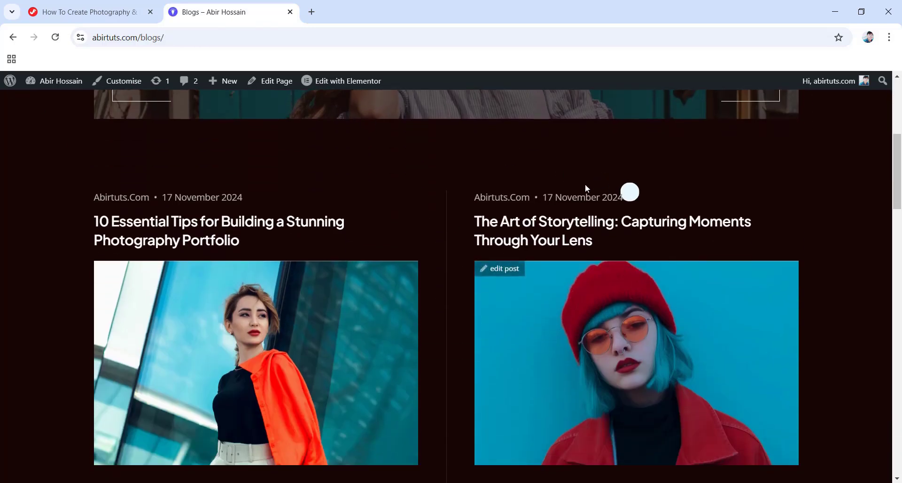
scroll(470, 202, down, 2)
scroll(433, 211, down, 4)
scroll(323, 246, down, 5)
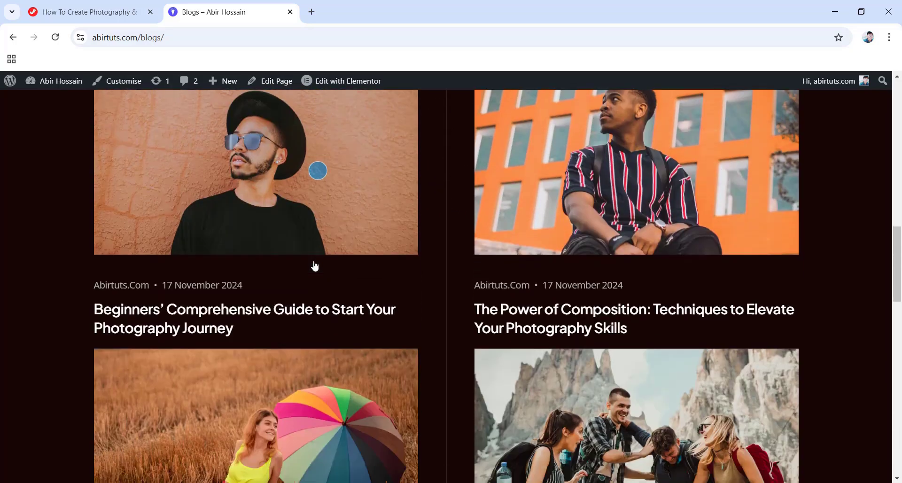
scroll(314, 266, down, 5)
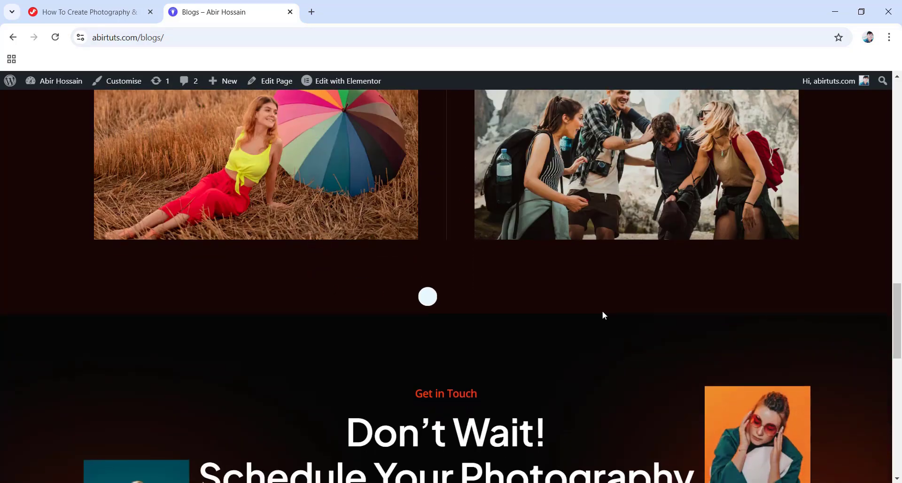
scroll(276, 268, up, 2)
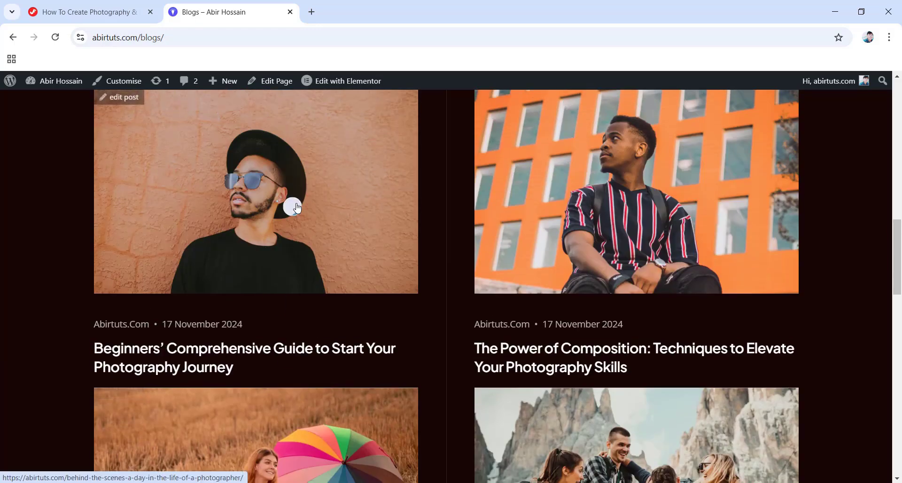
scroll(273, 183, up, 4)
scroll(331, 215, up, 1)
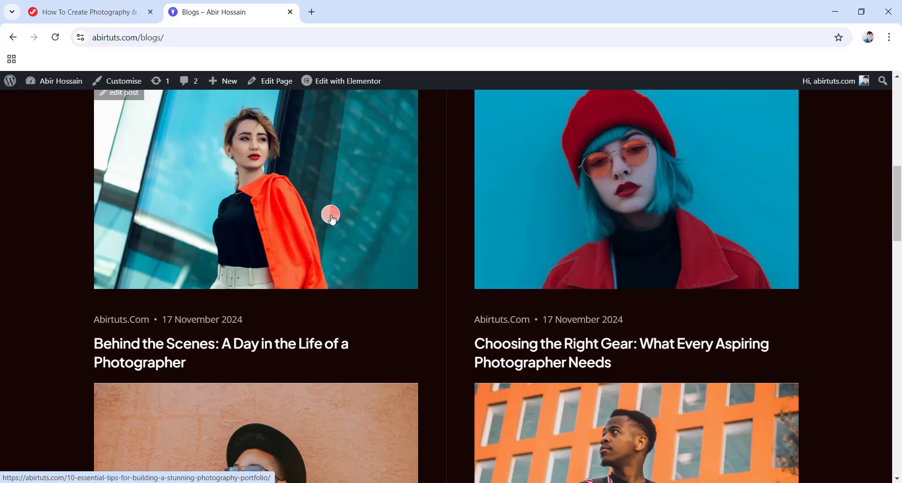
scroll(306, 215, up, 1)
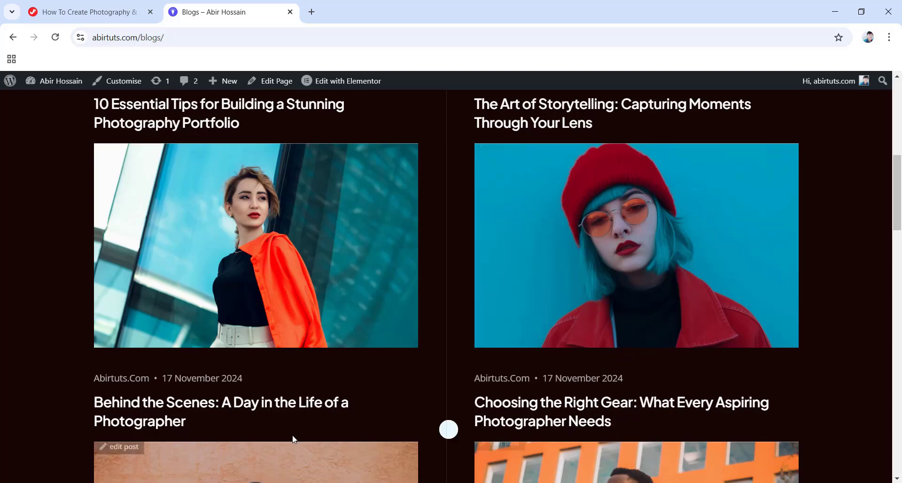
click(297, 260)
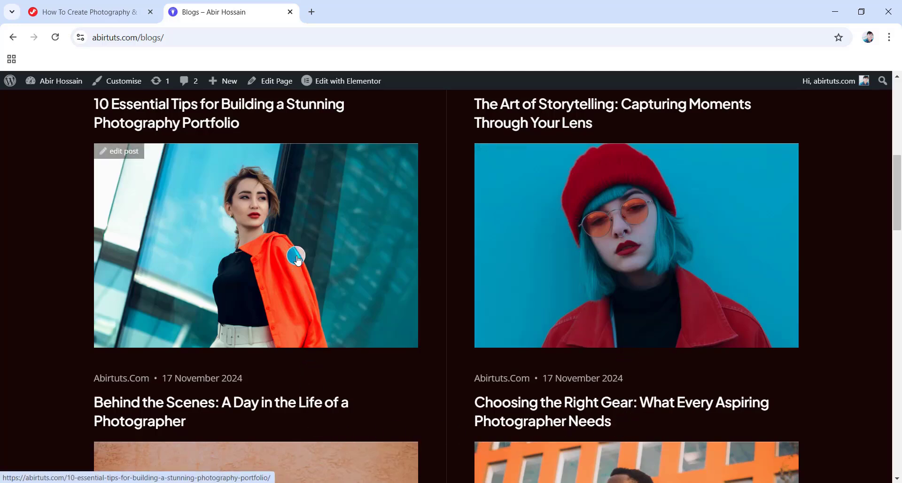
Open The Art of Storytelling post and scroll down to its Related Blogs.
click(594, 236)
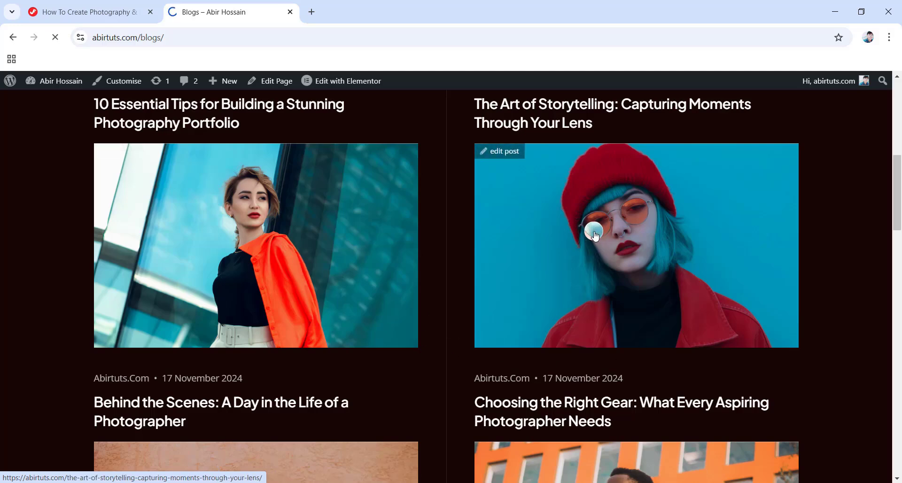
scroll(475, 217, down, 8)
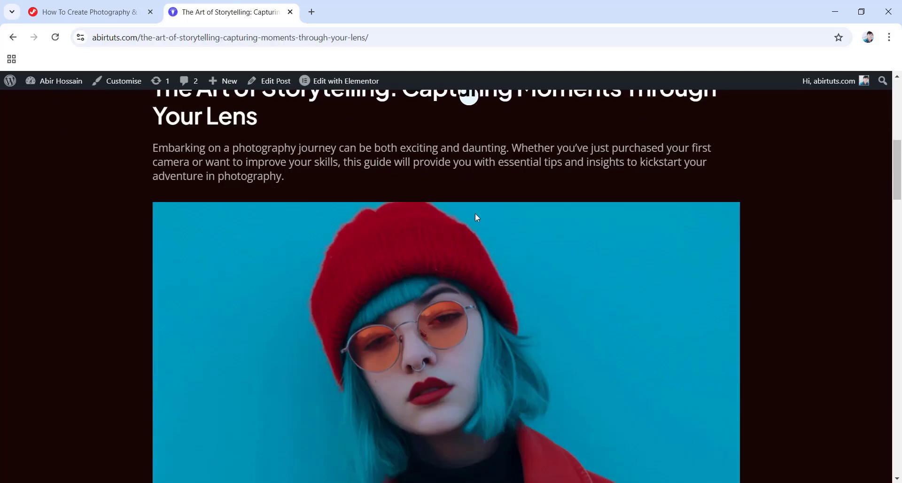
scroll(401, 117, down, 4)
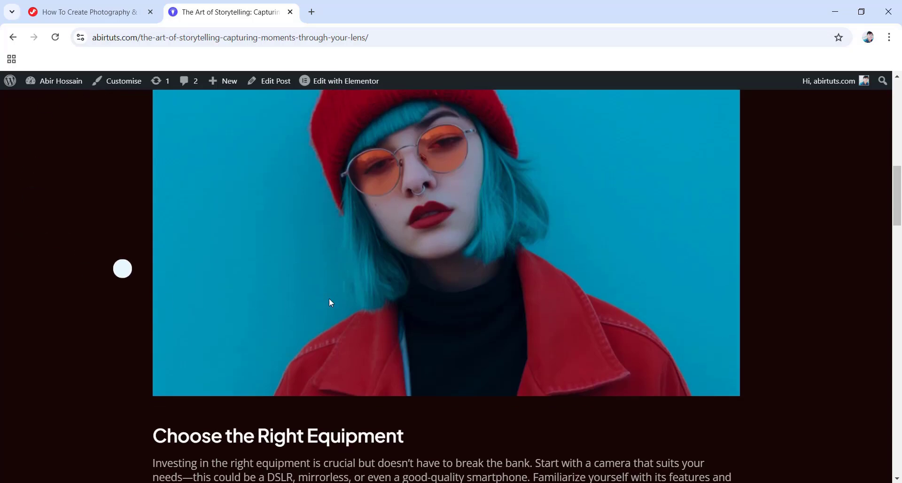
scroll(633, 305, down, 5)
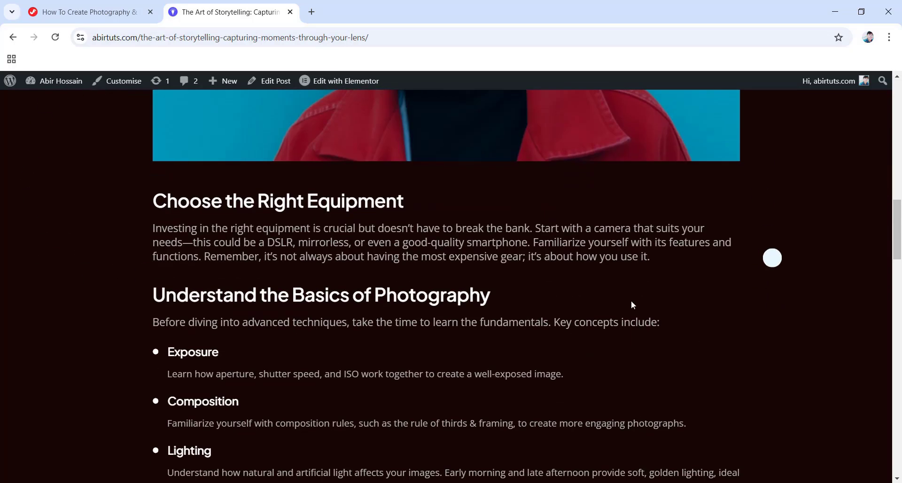
scroll(632, 305, down, 5)
scroll(522, 321, down, 5)
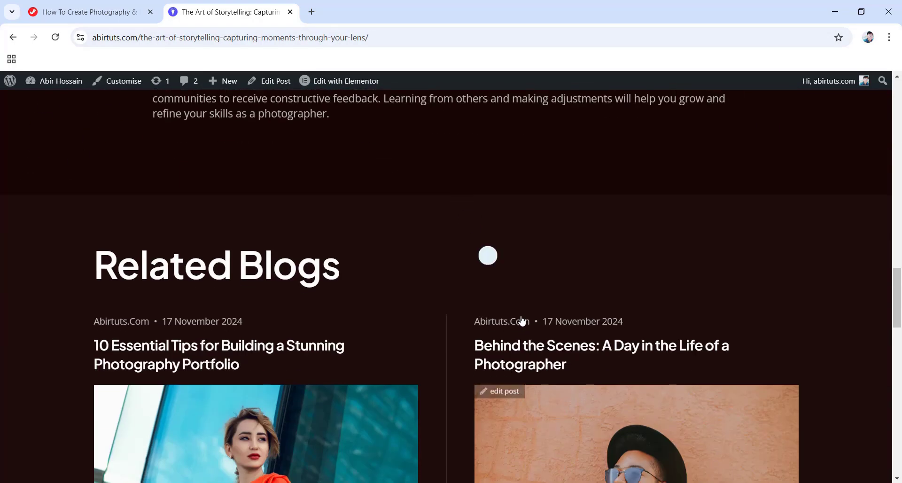
scroll(502, 311, down, 3)
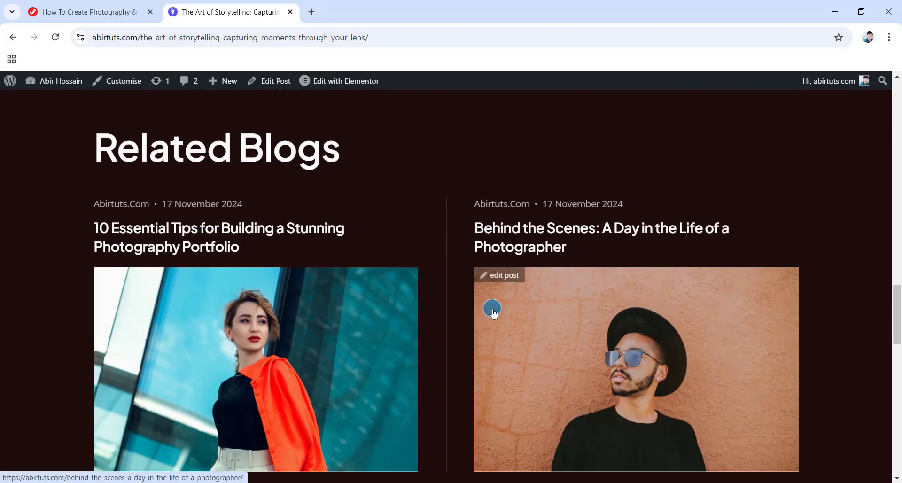
Open the 10 Essential Tips post from Related Blogs and read through it.
click(402, 334)
scroll(473, 318, down, 5)
scroll(471, 314, down, 20)
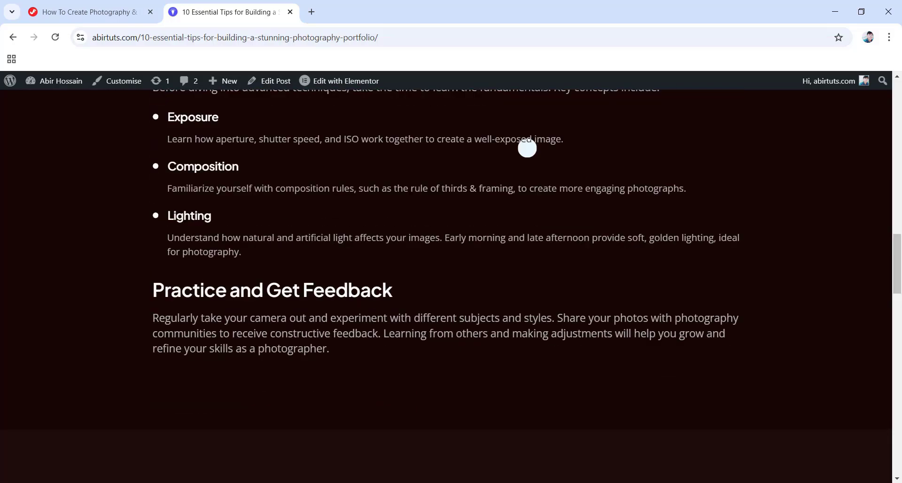
scroll(494, 324, down, 8)
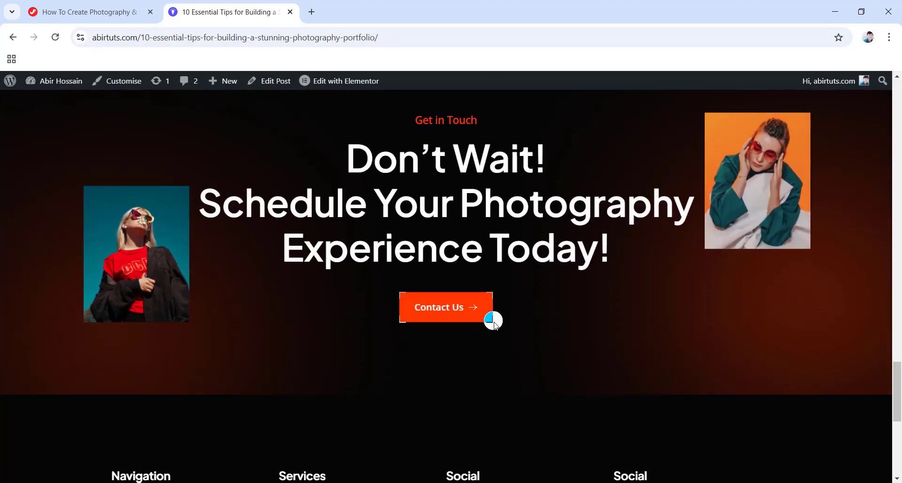
scroll(893, 385, up, 20)
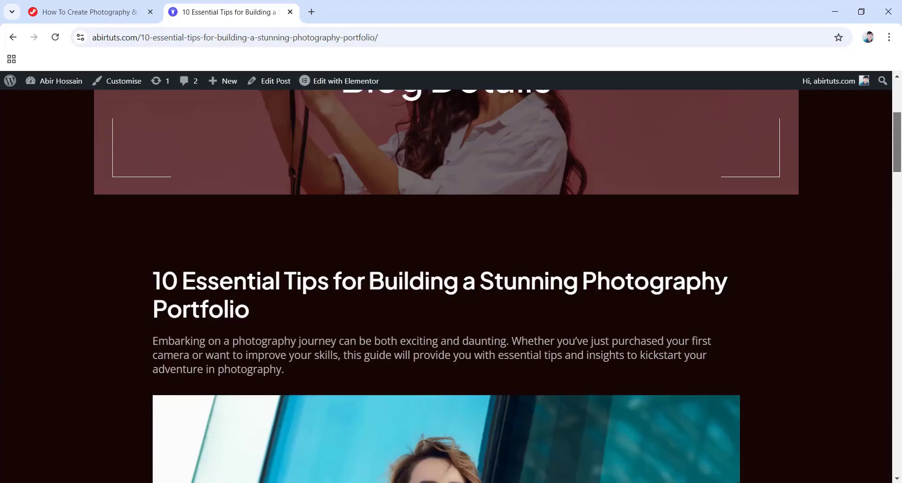
mouse_move(219, 126)
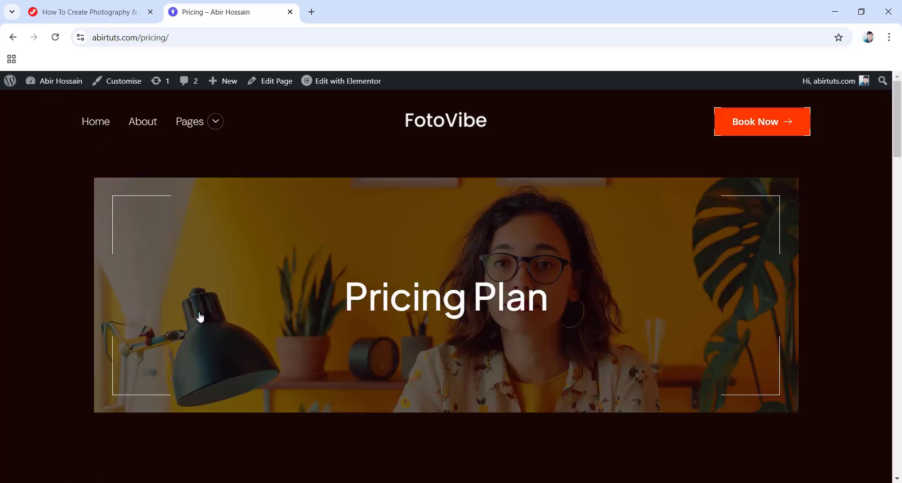
Review the Basic, Standard and Premium plans, try Standard's Get Started, and expand three FAQ answers.
scroll(413, 291, down, 4)
scroll(412, 291, down, 4)
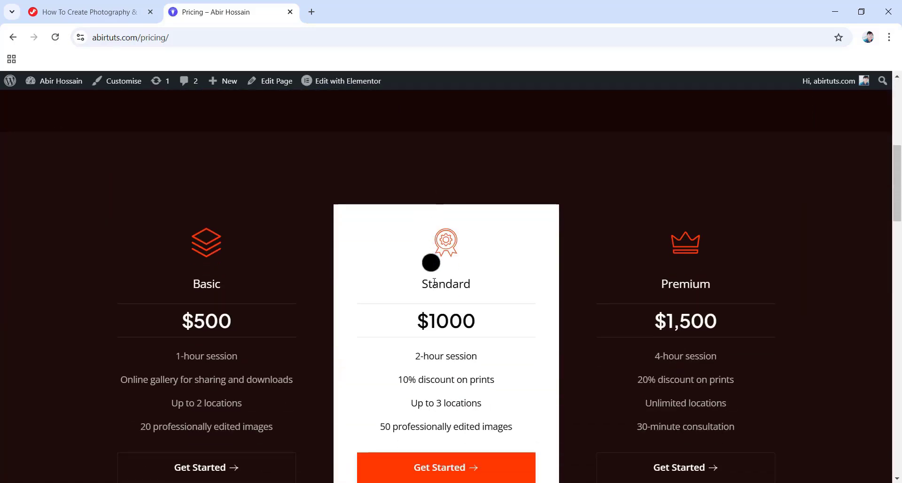
scroll(463, 258, down, 2)
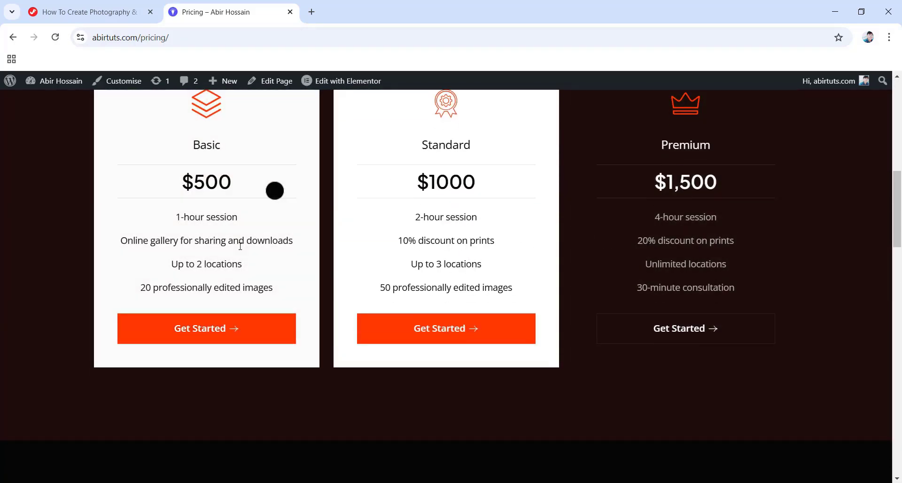
scroll(394, 197, down, 3)
click(448, 171)
scroll(451, 188, down, 6)
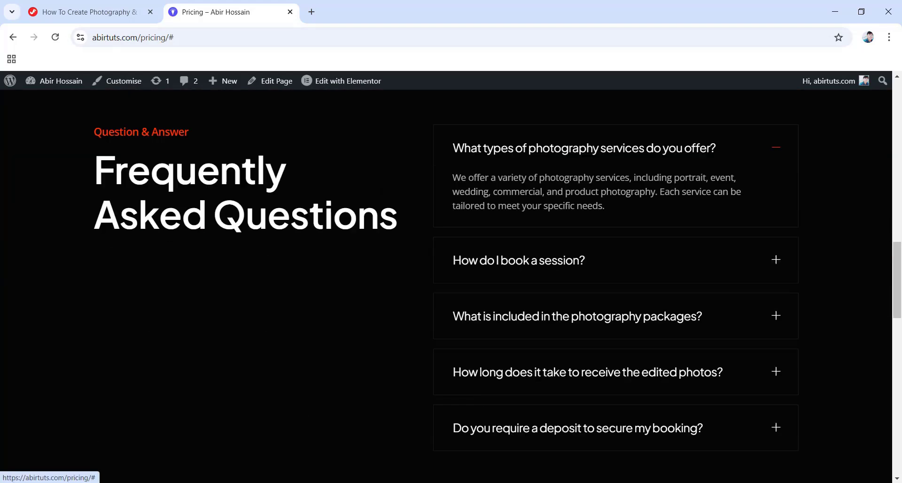
click(510, 225)
click(558, 256)
click(560, 300)
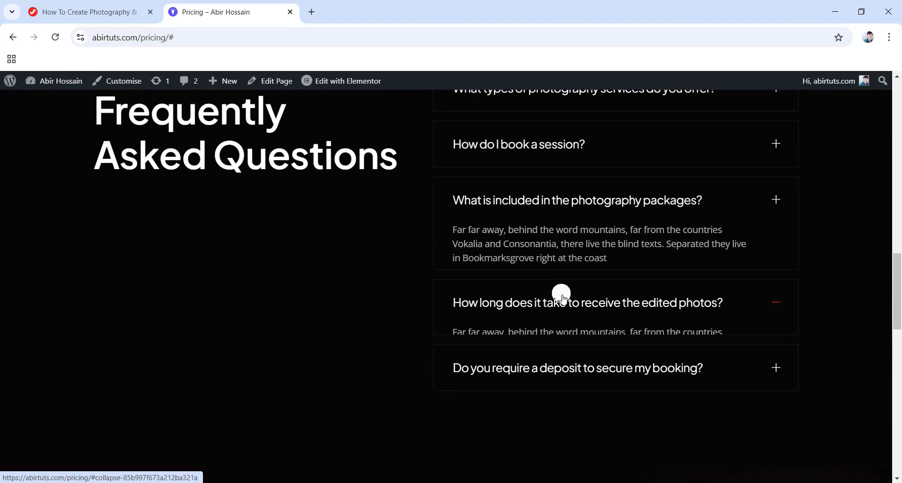
drag(898, 287, 897, 113)
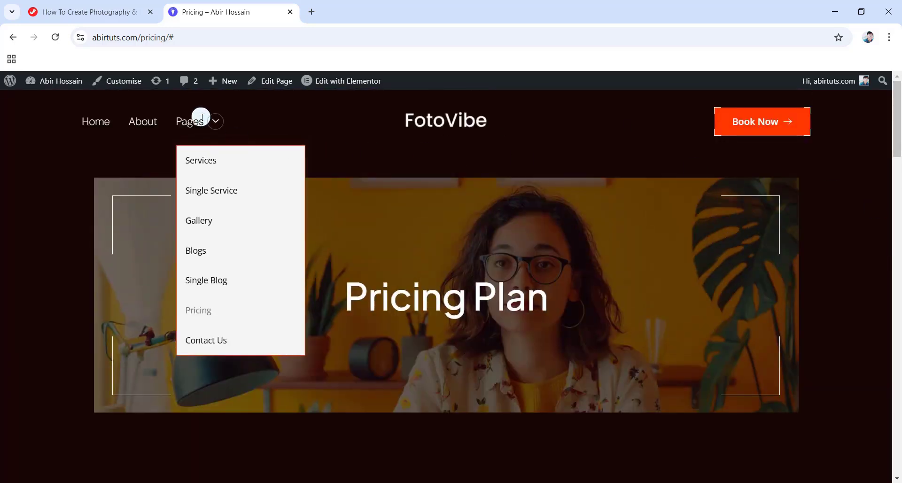
On the Contact Us page, fill first name, last name and e-mail from saved suggestions.
click(209, 343)
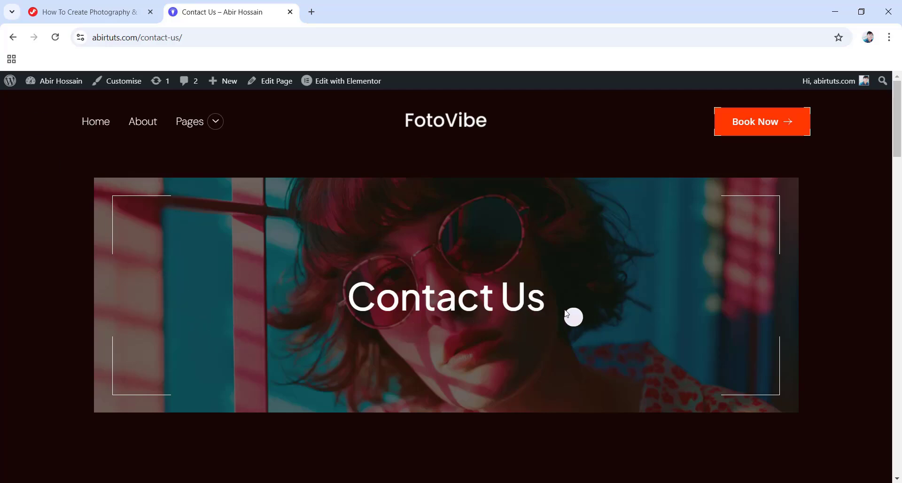
scroll(567, 314, down, 6)
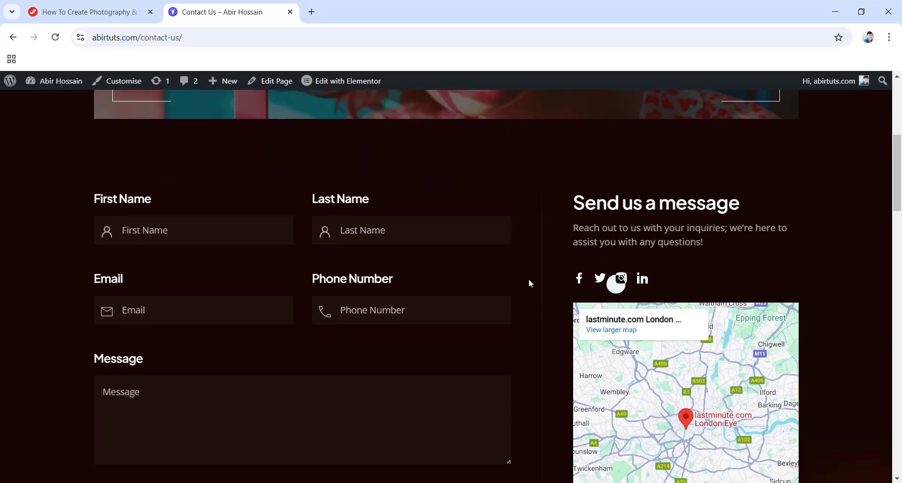
click(151, 235)
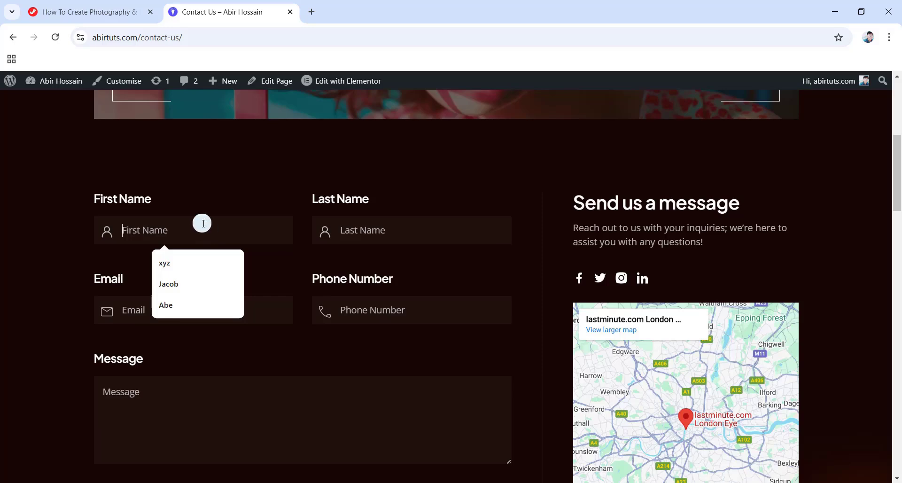
click(183, 306)
click(343, 237)
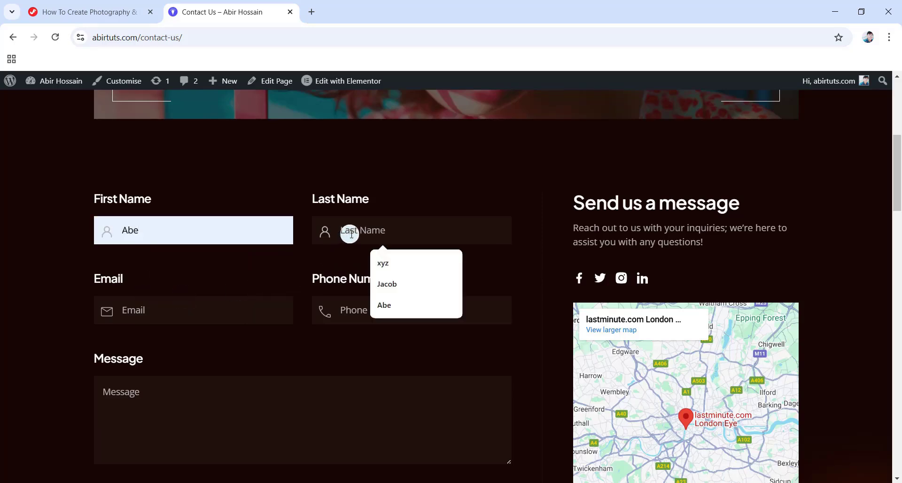
click(386, 263)
click(134, 308)
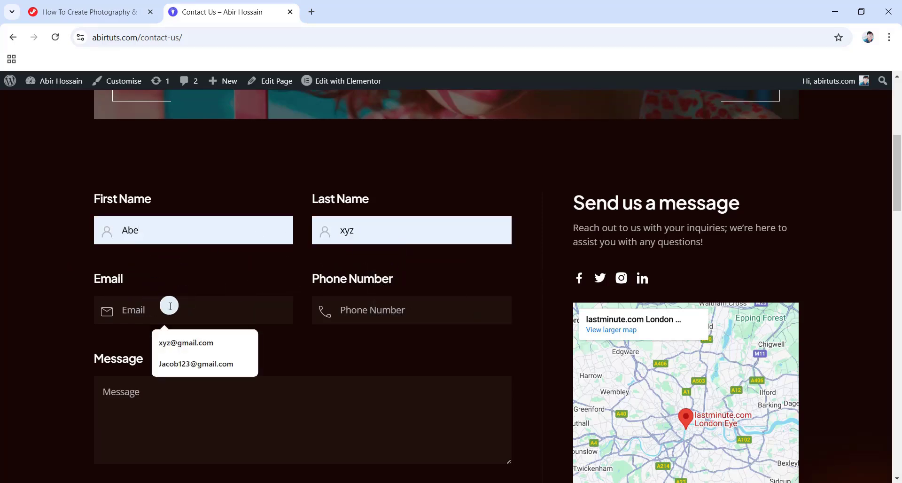
click(193, 346)
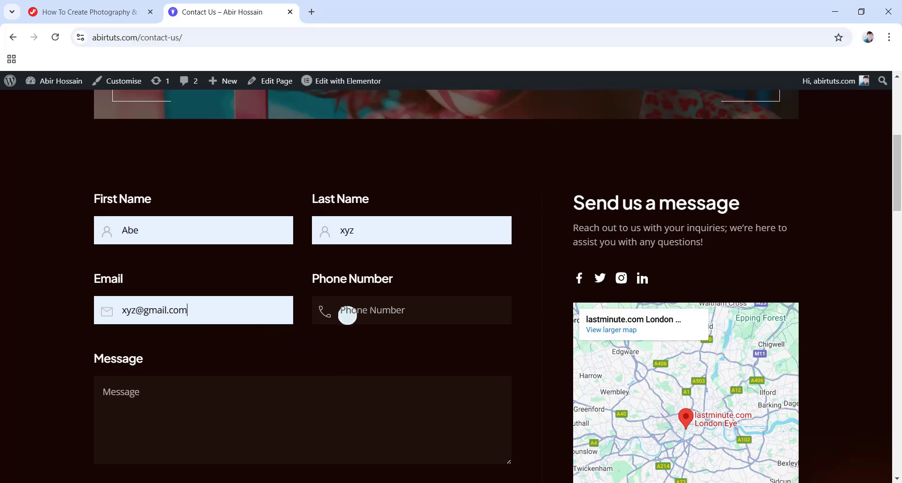
Enter phone 1234567 and message 'I need to hire a portrait photographer.', then submit.
click(373, 311)
text(1234567)
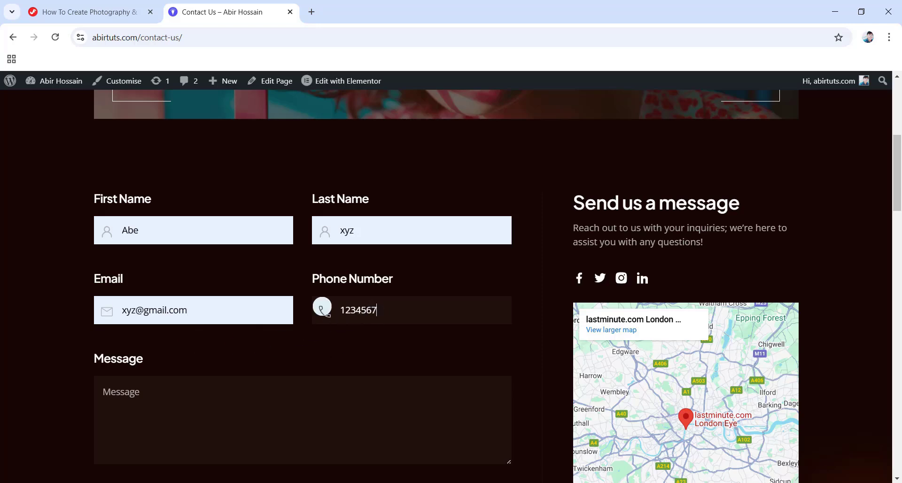
click(145, 400)
text(I need to hire a portrait photographer.)
scroll(188, 404, down, 2)
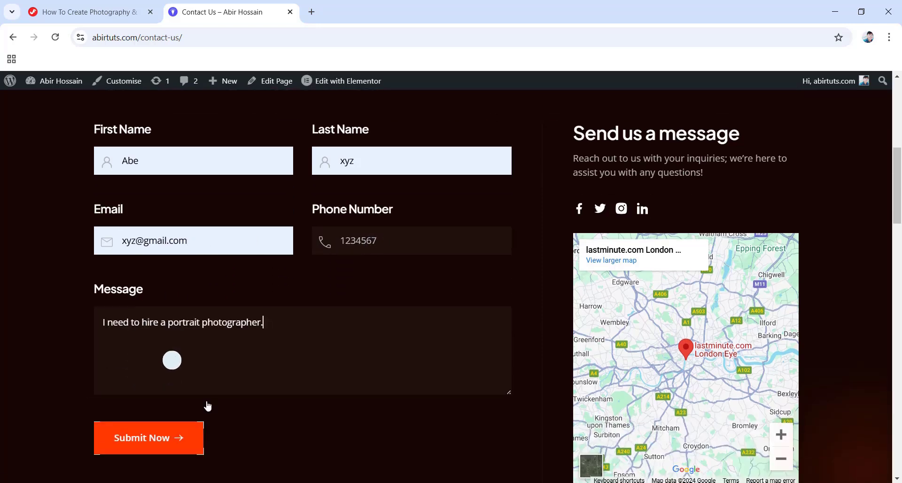
click(149, 391)
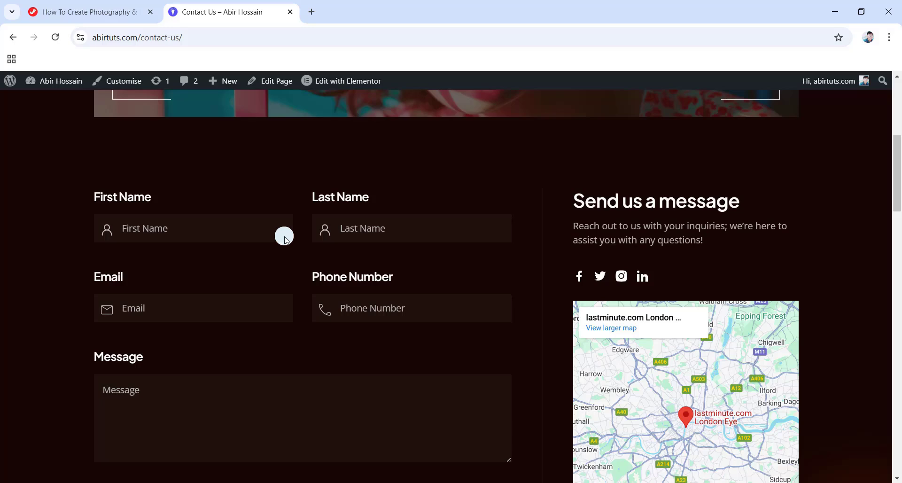
Pan the embedded London map, scroll through the FAQ, and return to the home page.
scroll(285, 236, down, 3)
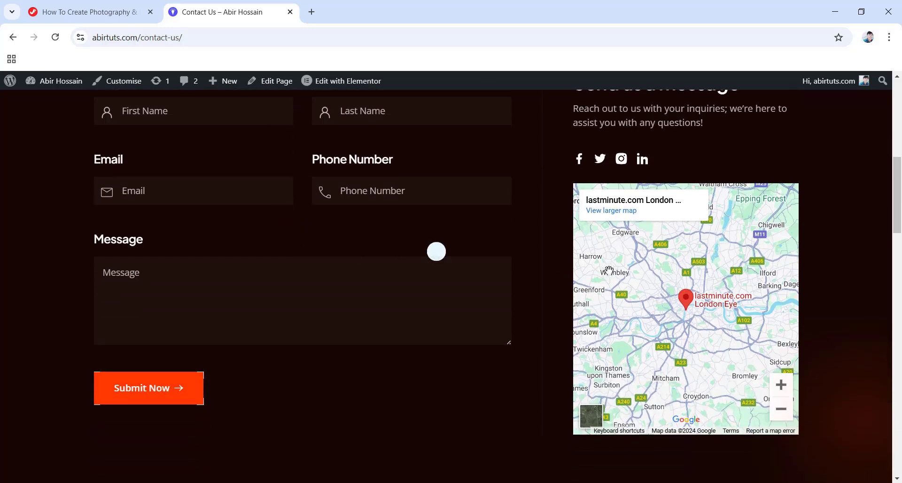
mouse_move(690, 305)
mouse_down()
mouse_move(656, 265)
mouse_move(675, 344)
mouse_move(706, 294)
mouse_move(661, 302)
mouse_move(667, 325)
mouse_move(660, 326)
mouse_up()
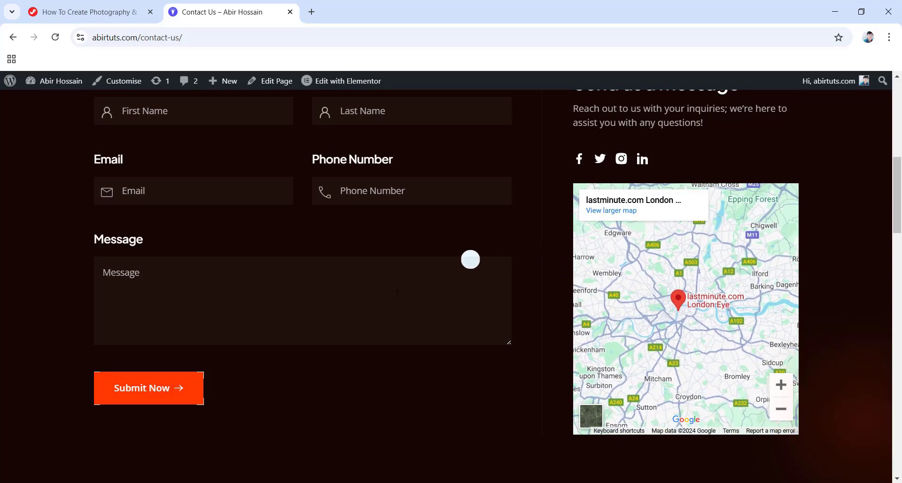
scroll(422, 288, down, 4)
scroll(453, 303, down, 4)
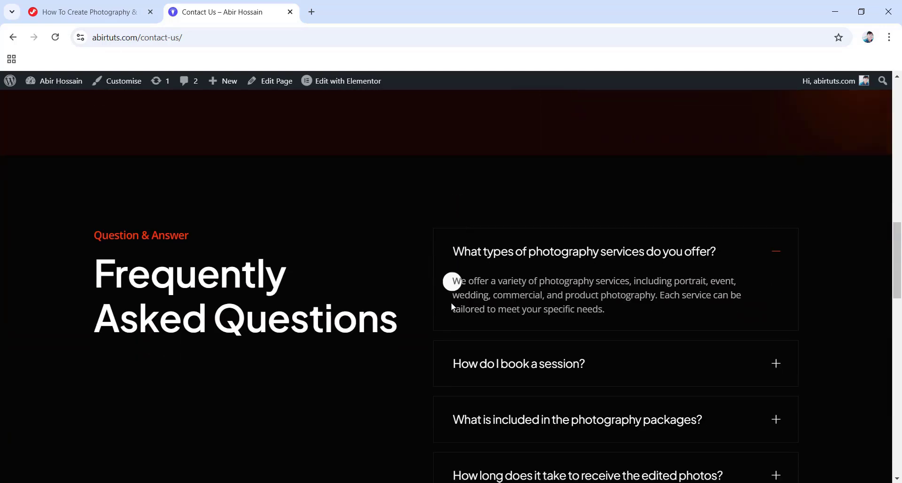
scroll(432, 308, down, 3)
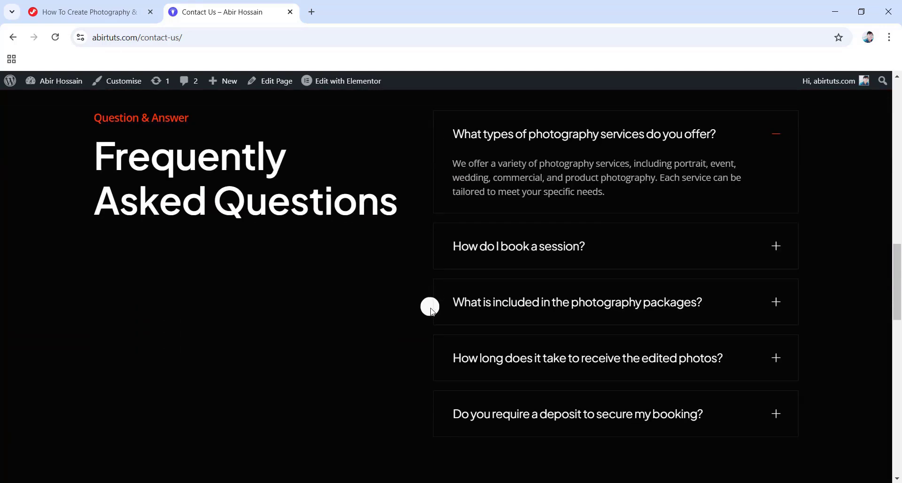
scroll(413, 301, down, 4)
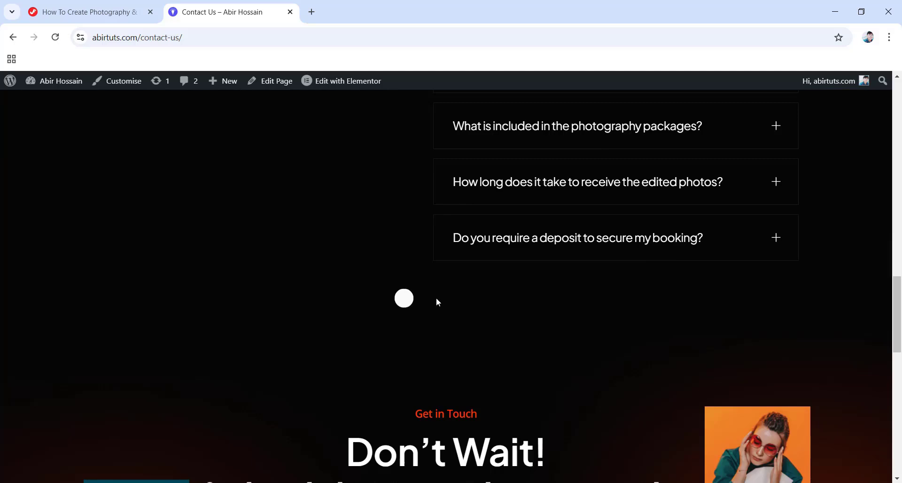
scroll(457, 297, down, 3)
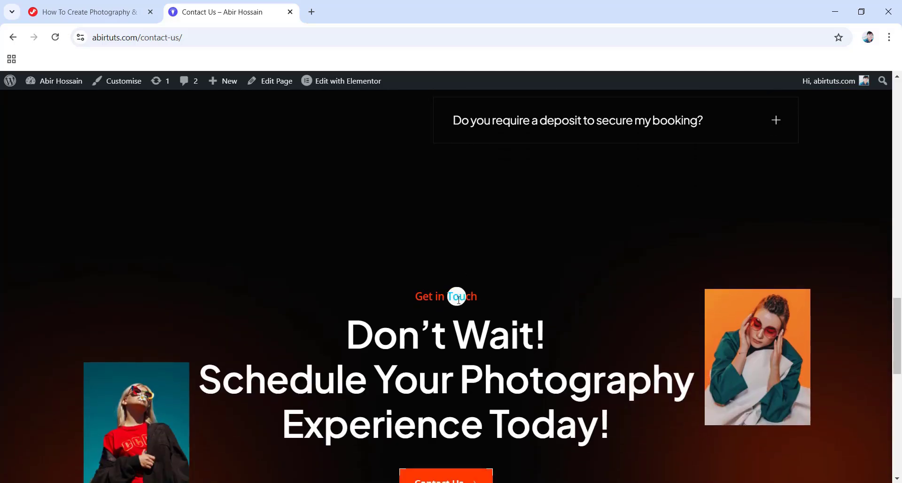
scroll(493, 273, down, 4)
drag(897, 371, 901, 123)
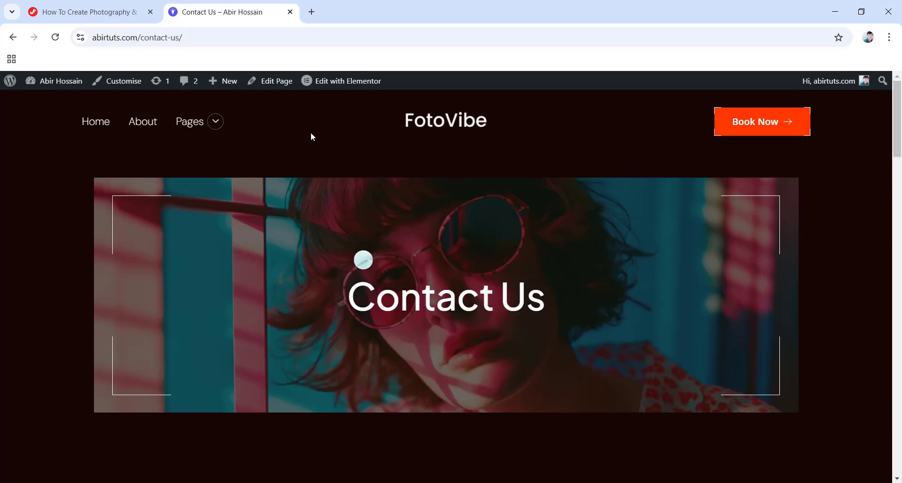
click(88, 123)
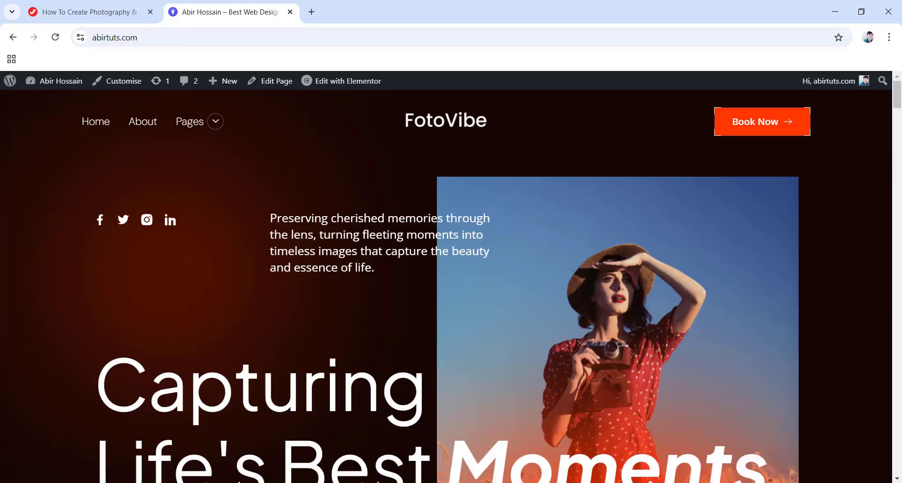